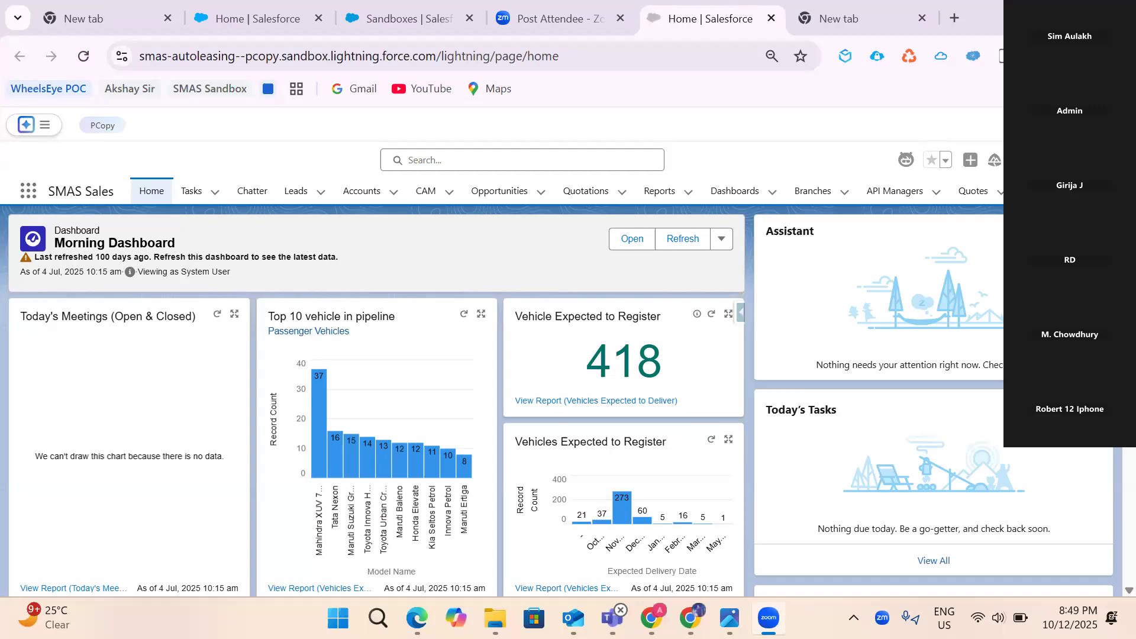
- Switch to the chat screenshot requesting the ContractConditionRM trigger change
key("alt+Tab")
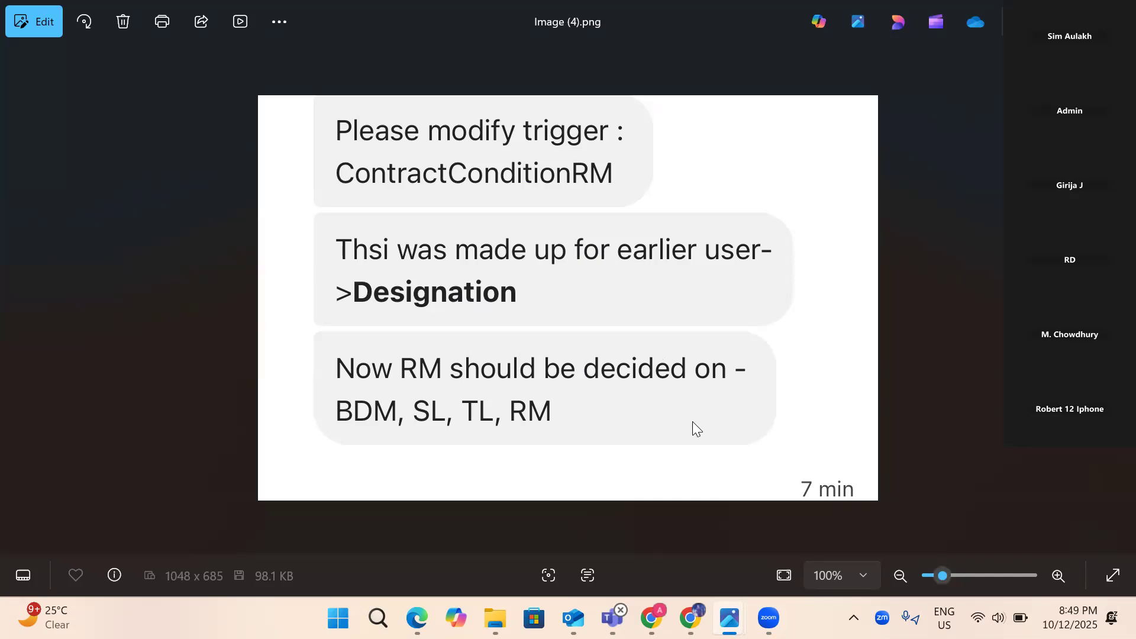
- Look at the designation table image, then return to the ContractConditionRM request screenshot
key("Left")
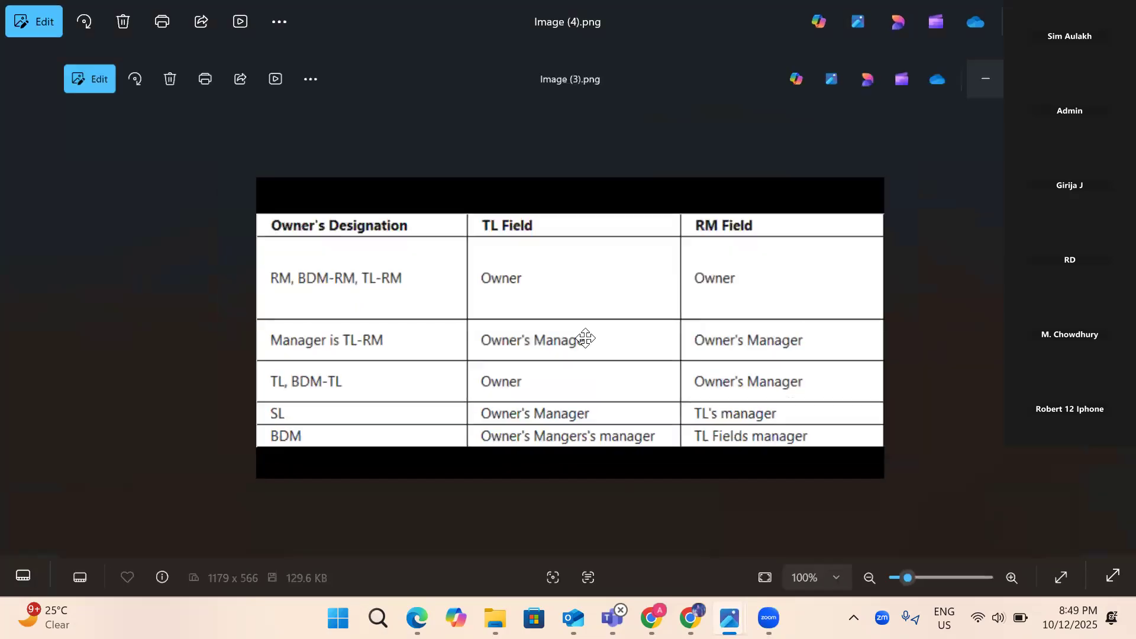
key("Right")
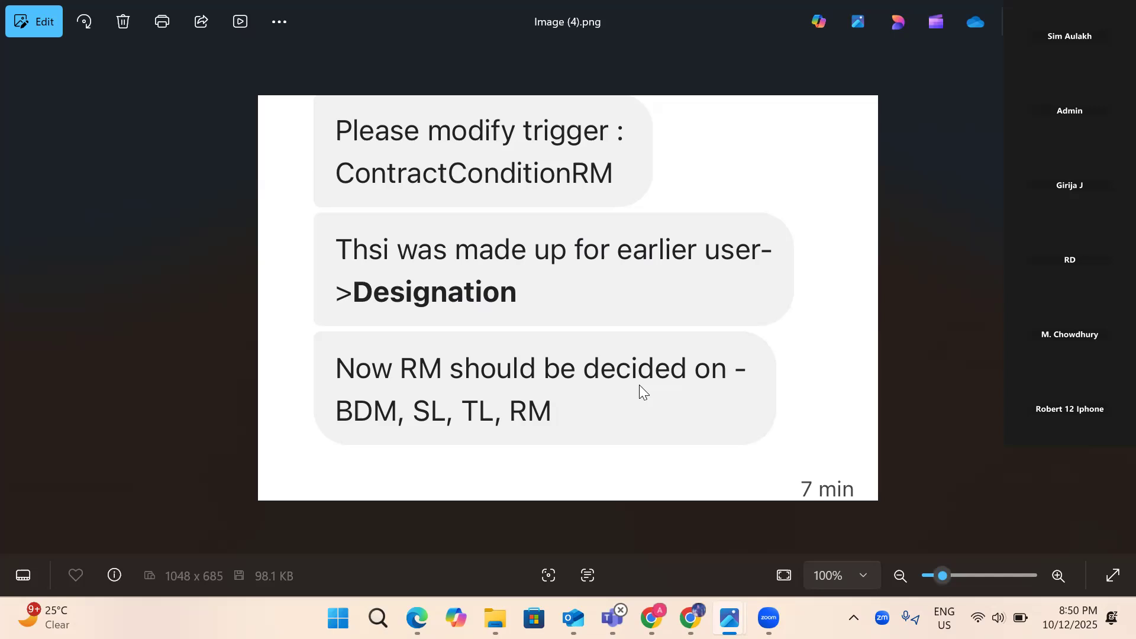
- Reopen the designation table, go back to the request screenshot, then return to Salesforce
mouse_move(729, 618)
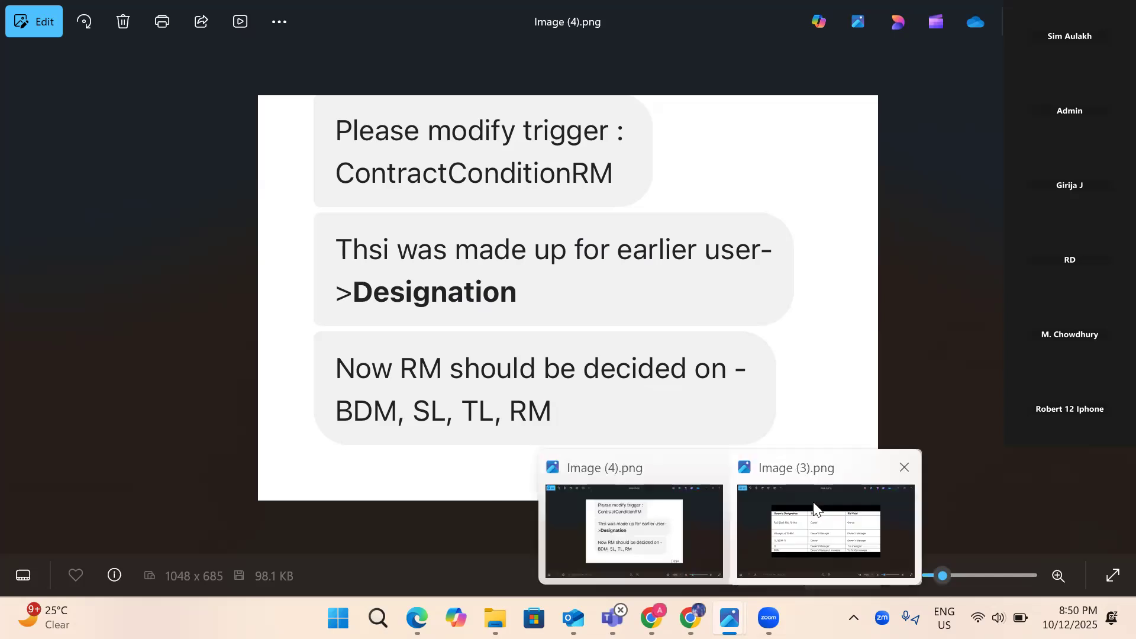
left_click(821, 514)
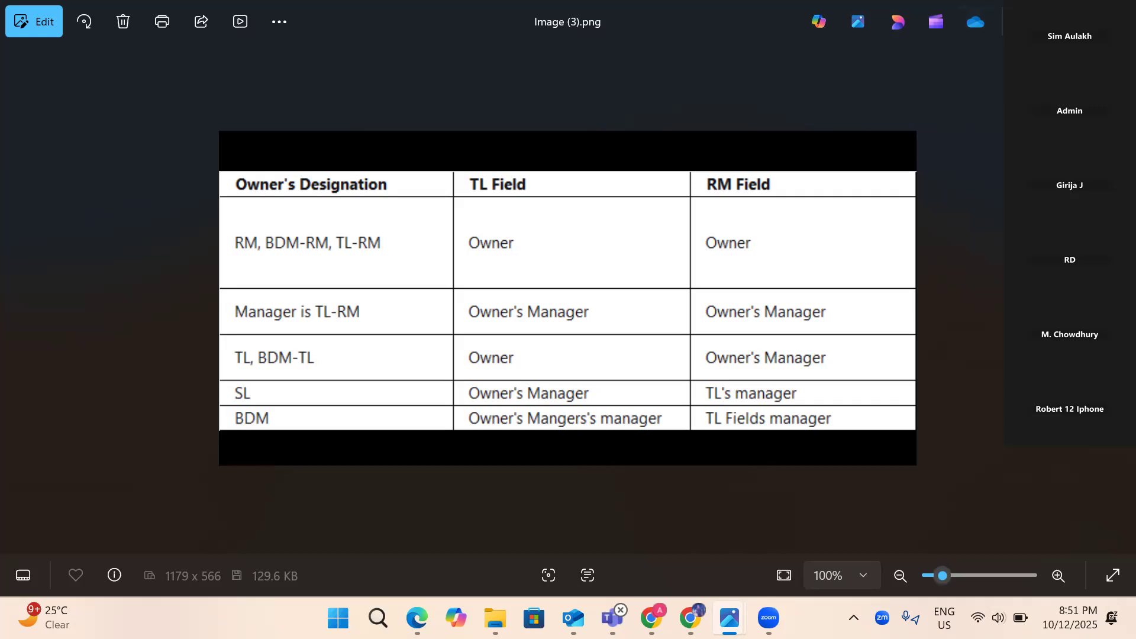
key("Right")
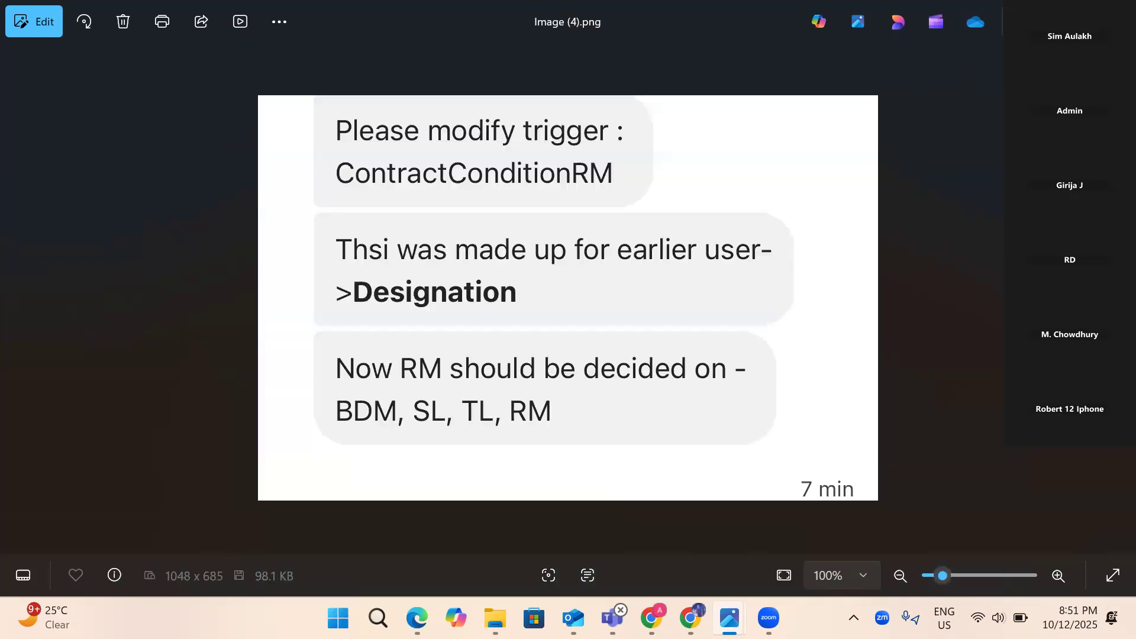
key("alt+Tab")
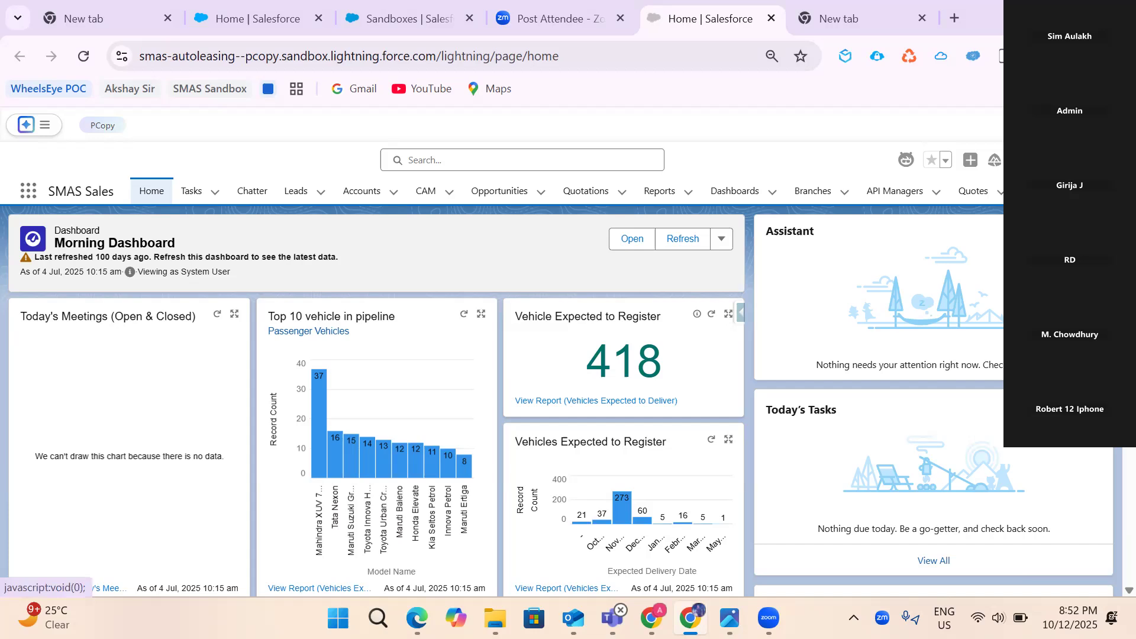
- Launch the Developer Console from the gear menu and bring up the ContractConditionRM trigger code
left_click(1041, 160)
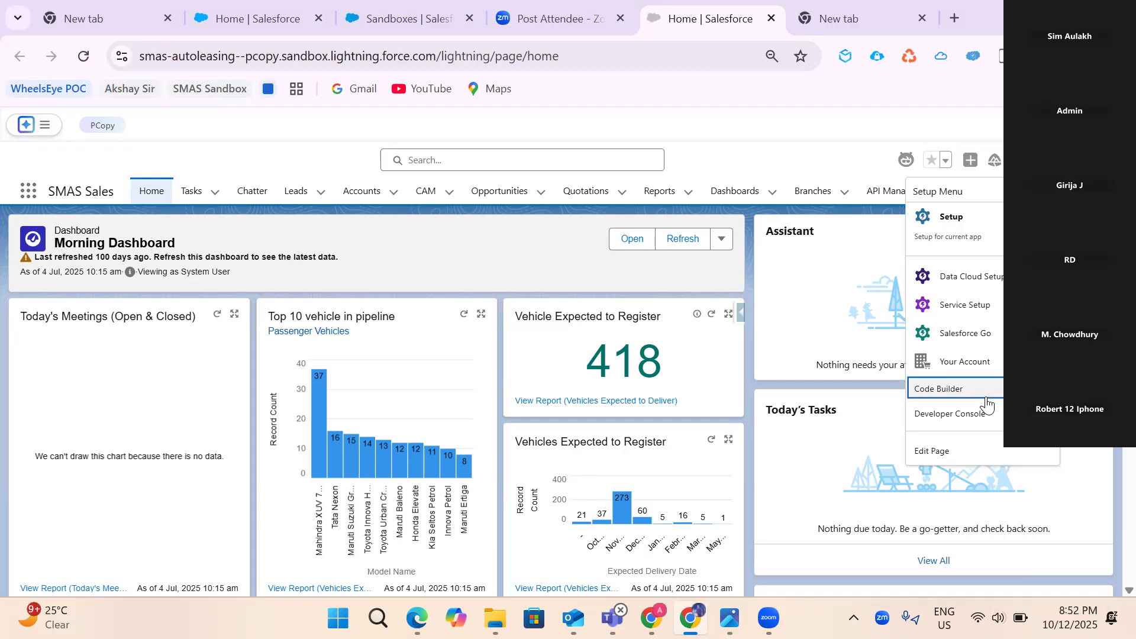
left_click(950, 414)
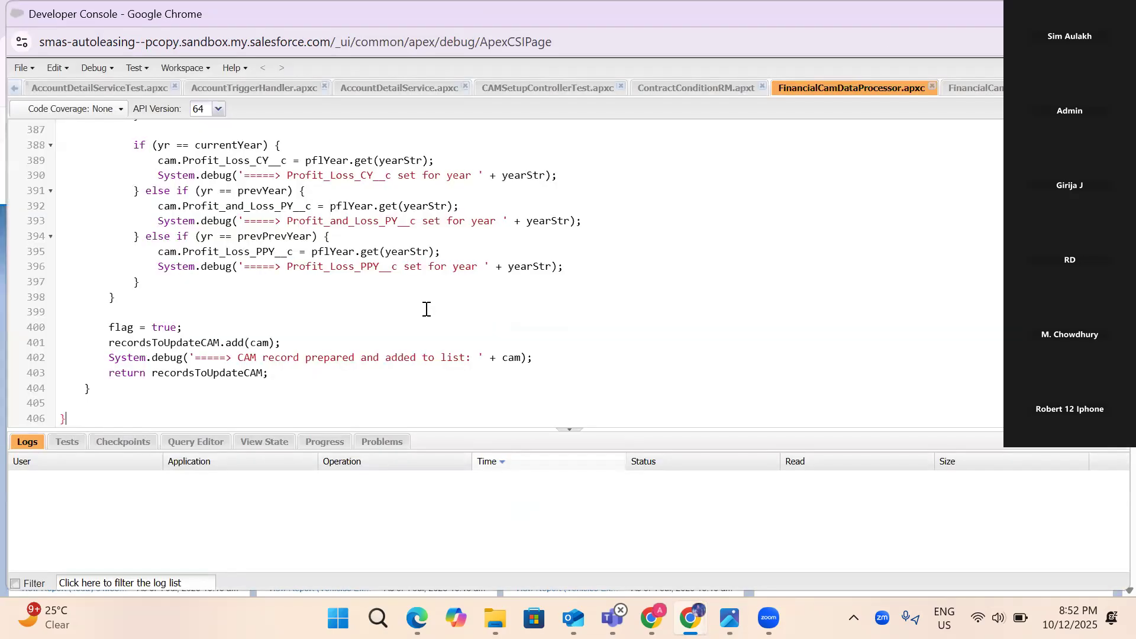
scroll(426, 310, "up", 20)
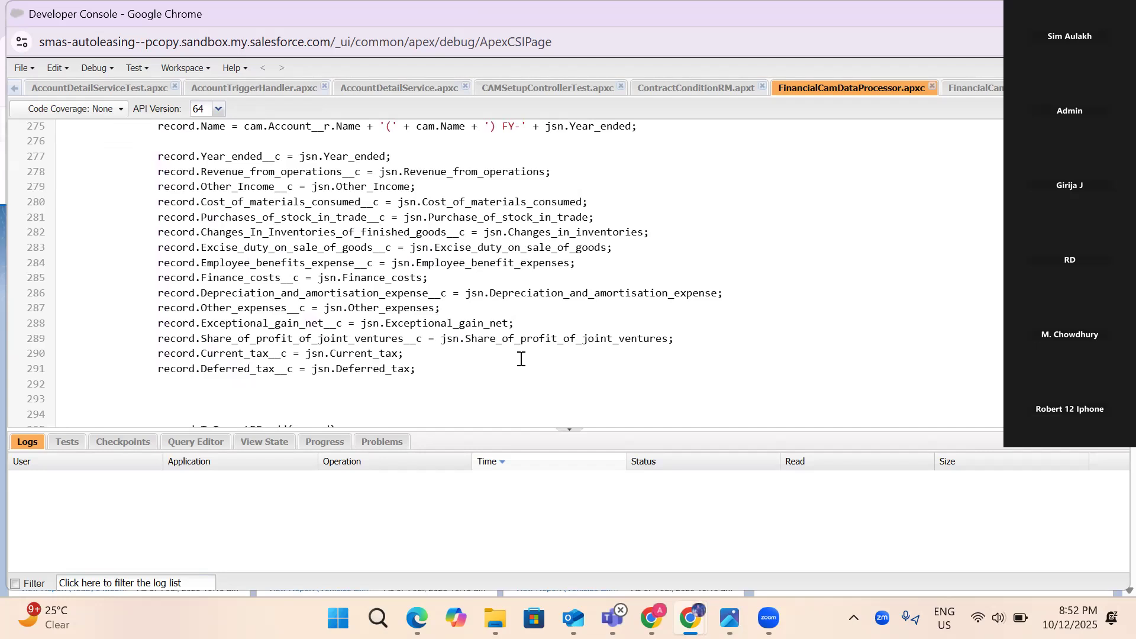
left_click(694, 88)
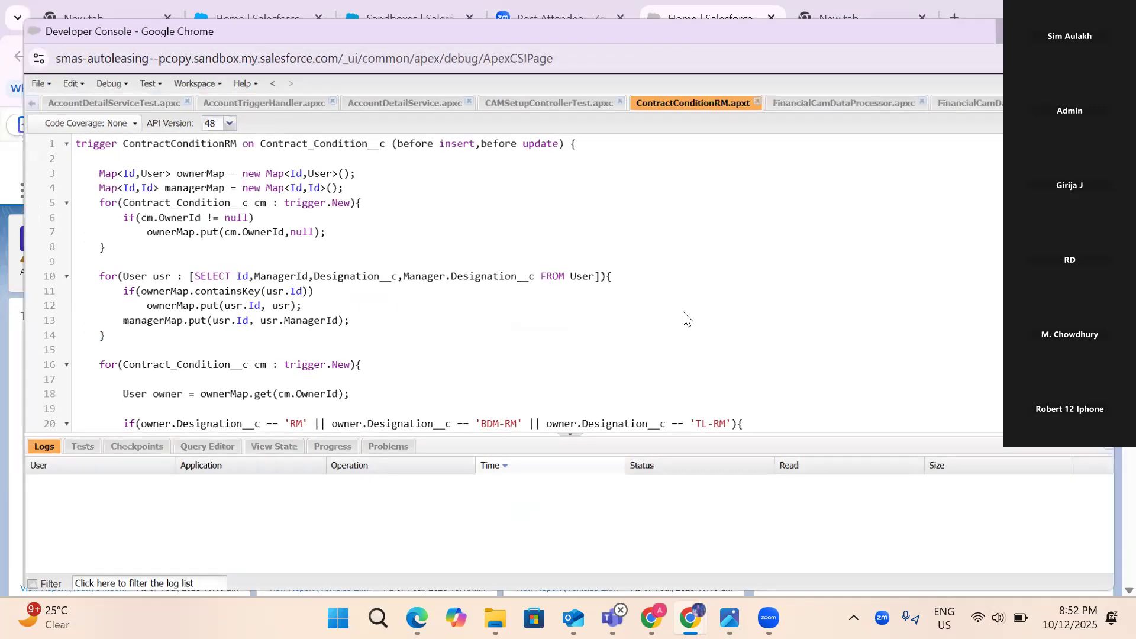
- Bring the main Salesforce browser window to the front
key("alt+Tab")
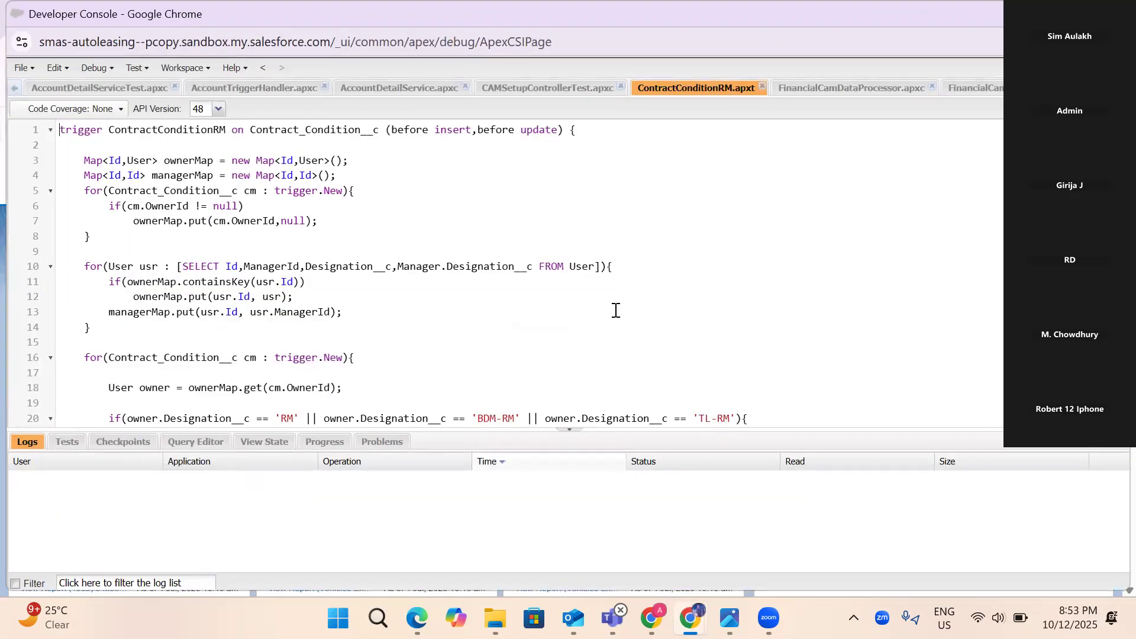
- Scroll through the FinancialCamDataProcessor code and its test class
scroll(616, 310, "down", 15)
left_click(859, 93)
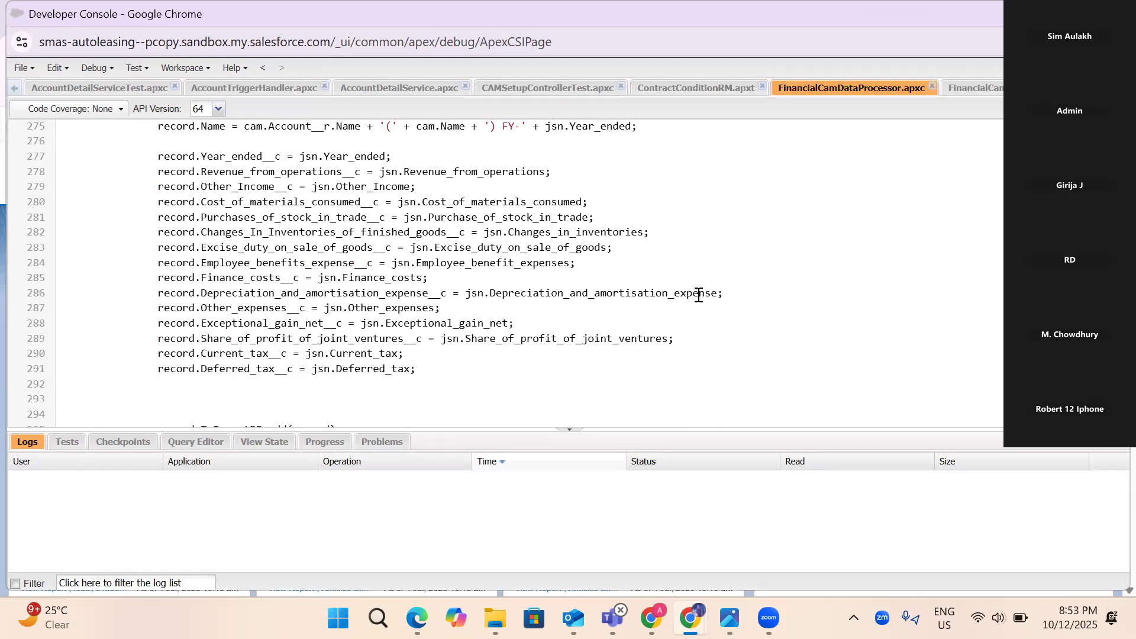
scroll(698, 294, "down", 4)
scroll(699, 294, "up", 20)
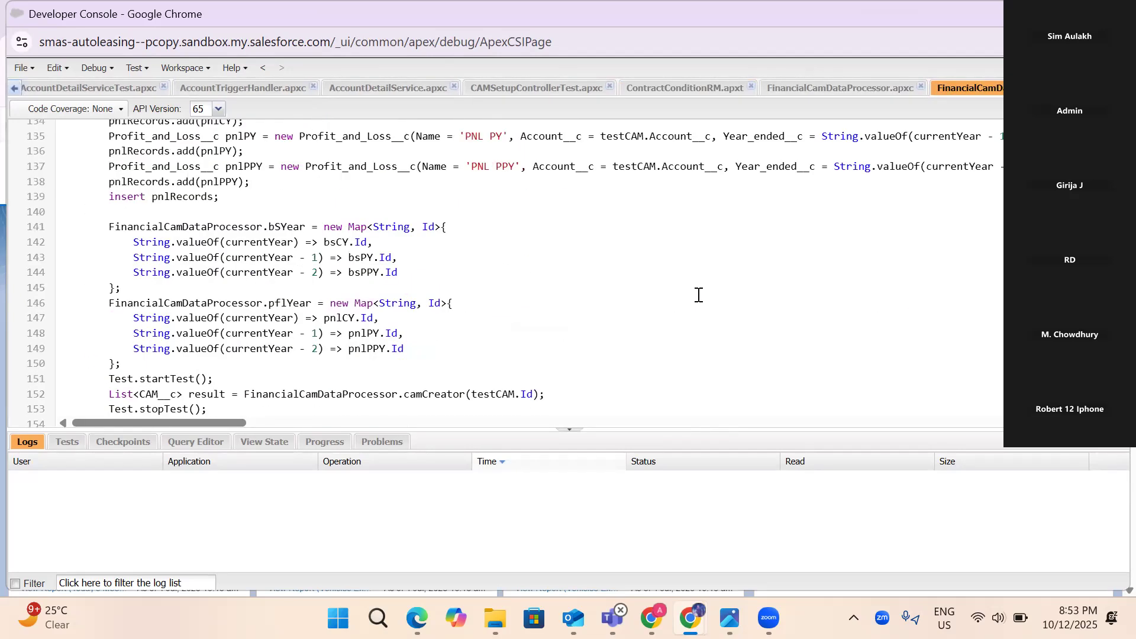
scroll(680, 296, "up", 20)
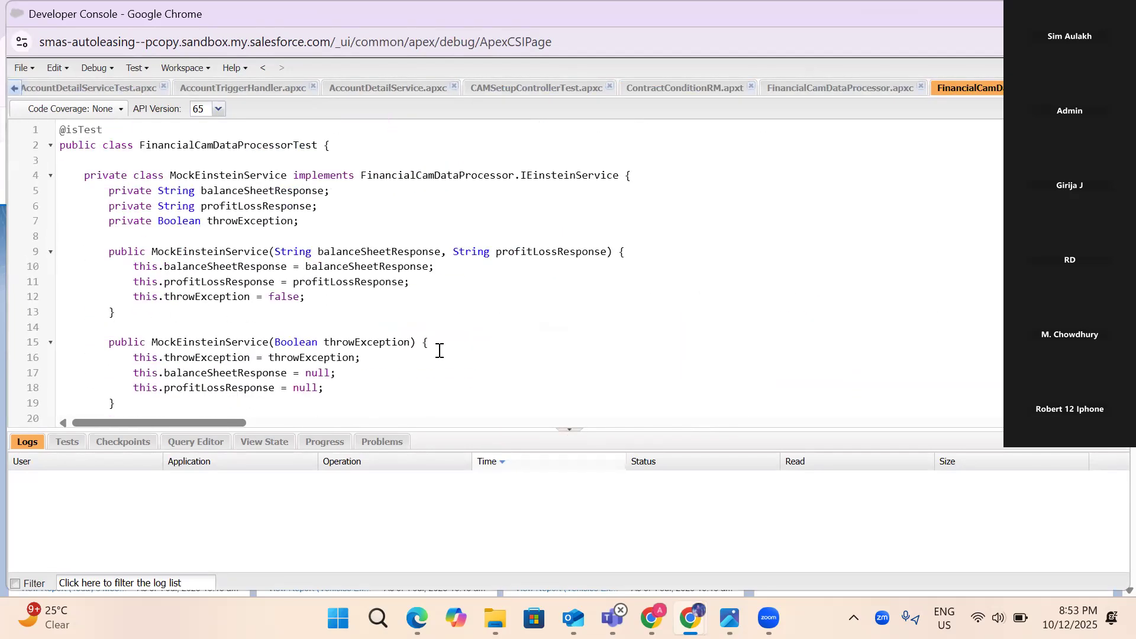
scroll(439, 351, "down", 4)
scroll(439, 350, "down", 5)
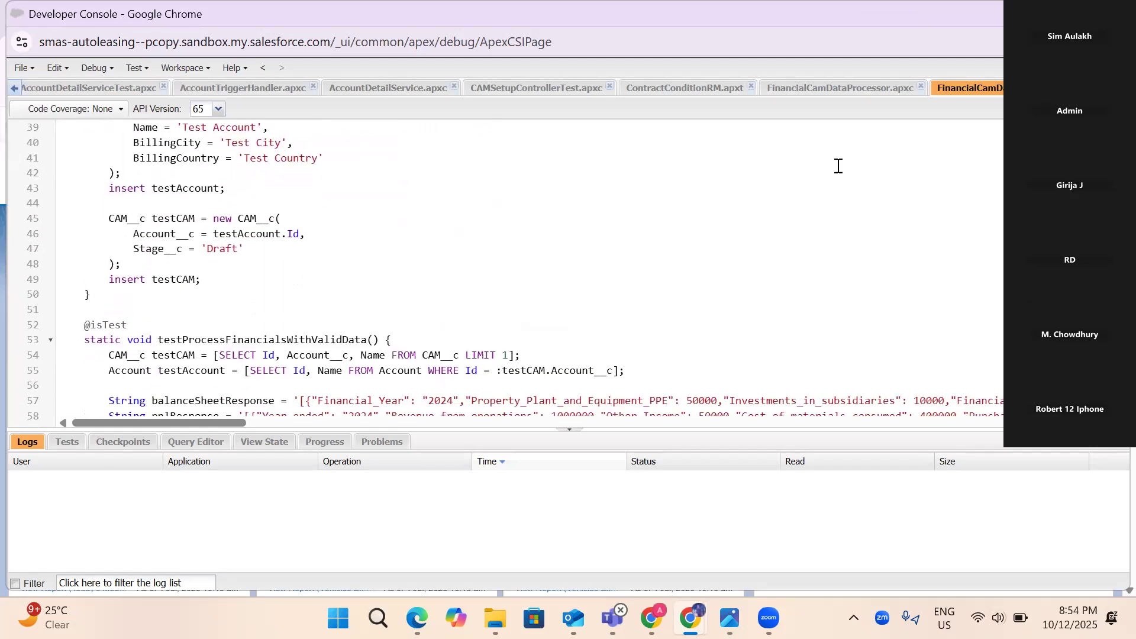
- Review the FinancialCamDataProcessor class code again, then minimise the Developer Console
left_click(815, 94)
scroll(573, 296, "up", 13)
scroll(573, 297, "up", 20)
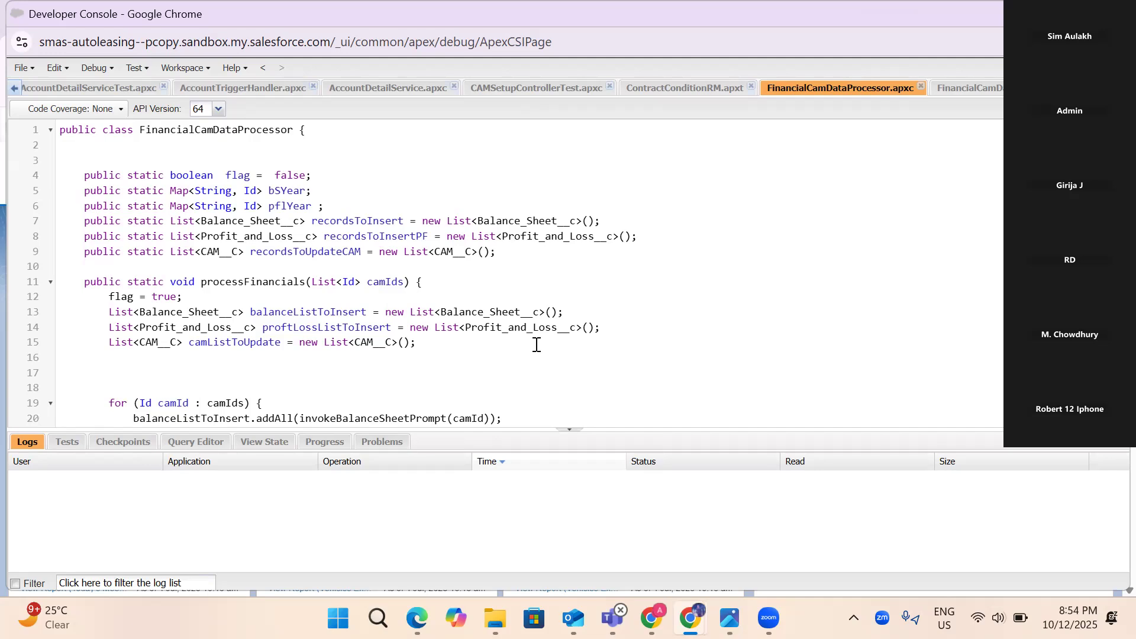
scroll(536, 344, "down", 10)
scroll(537, 345, "down", 15)
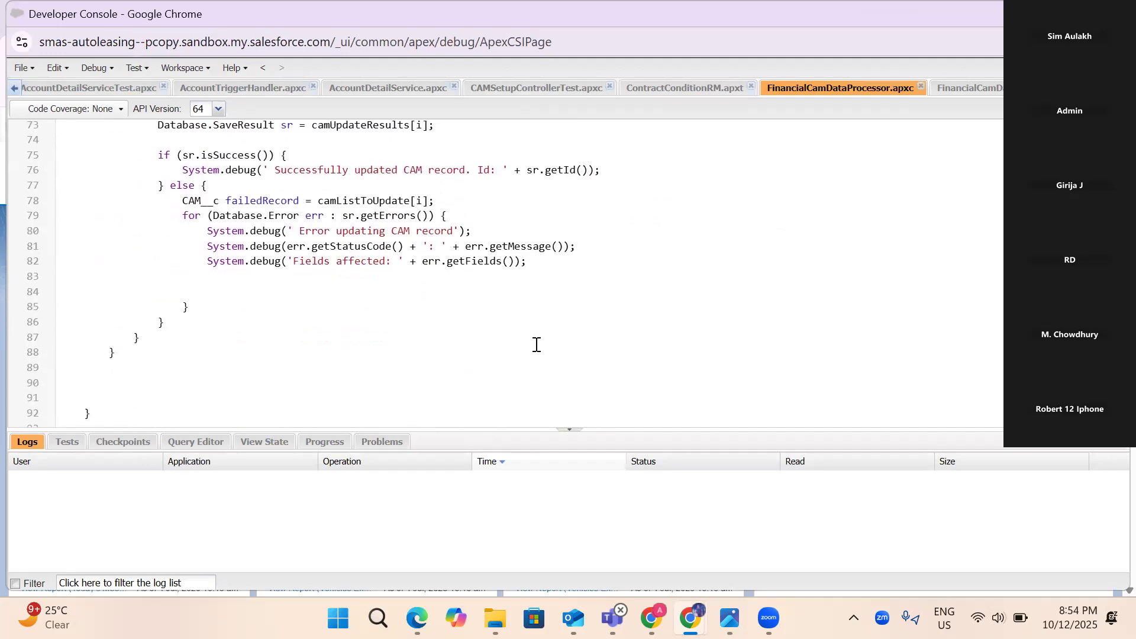
scroll(386, 347, "down", 18)
scroll(386, 346, "up", 5)
scroll(386, 346, "up", 2)
scroll(386, 346, "down", 20)
scroll(386, 346, "up", 4)
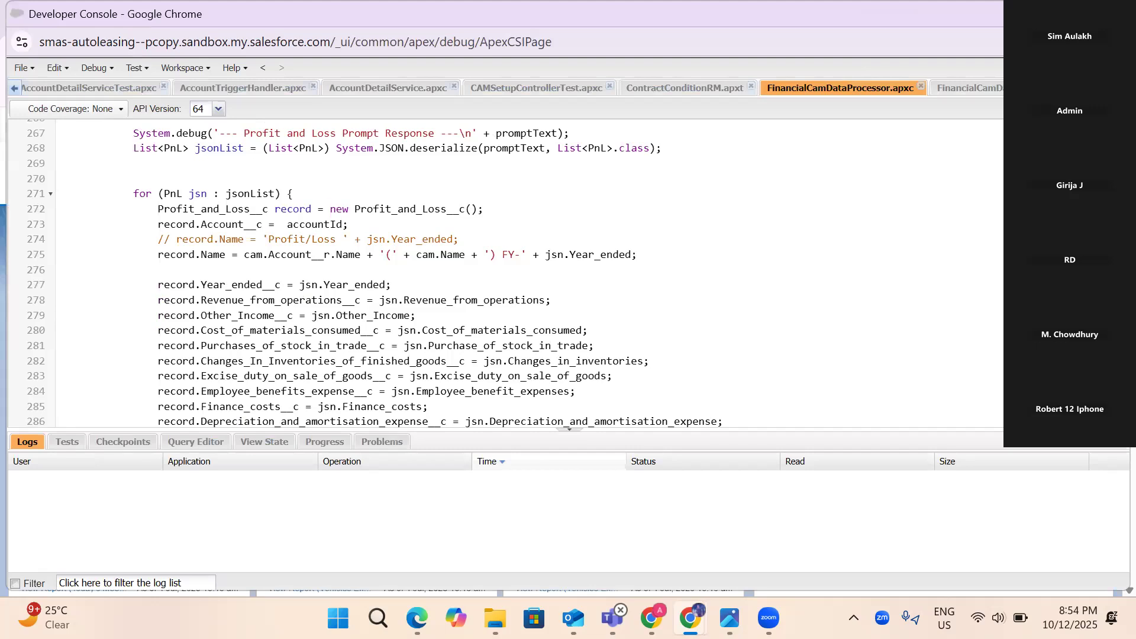
left_click(1030, 13)
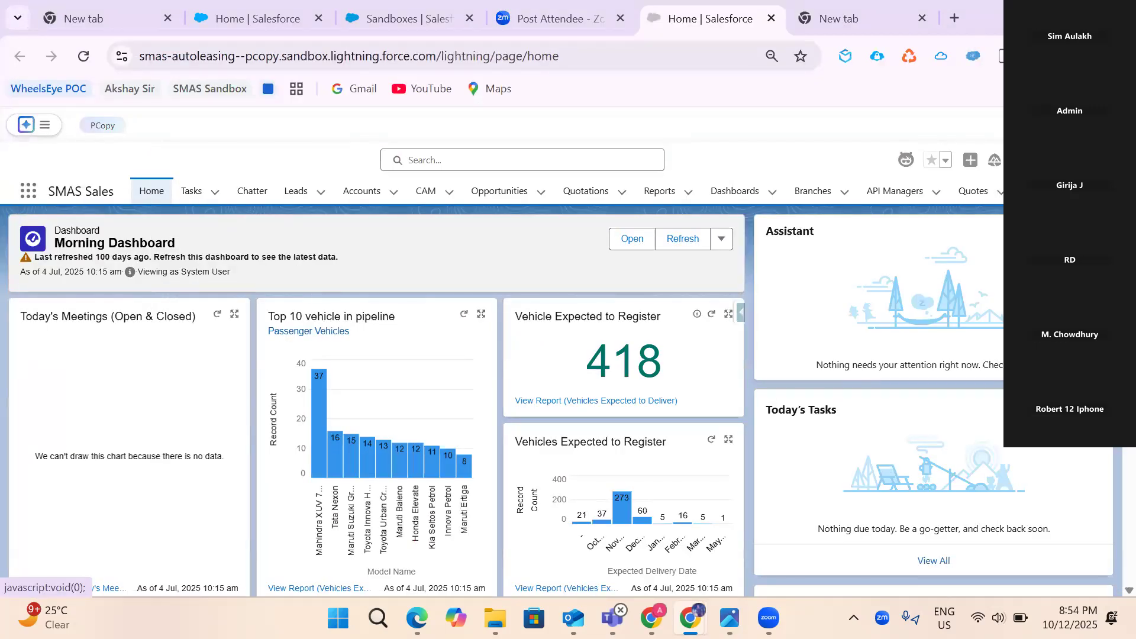
left_click(1043, 160)
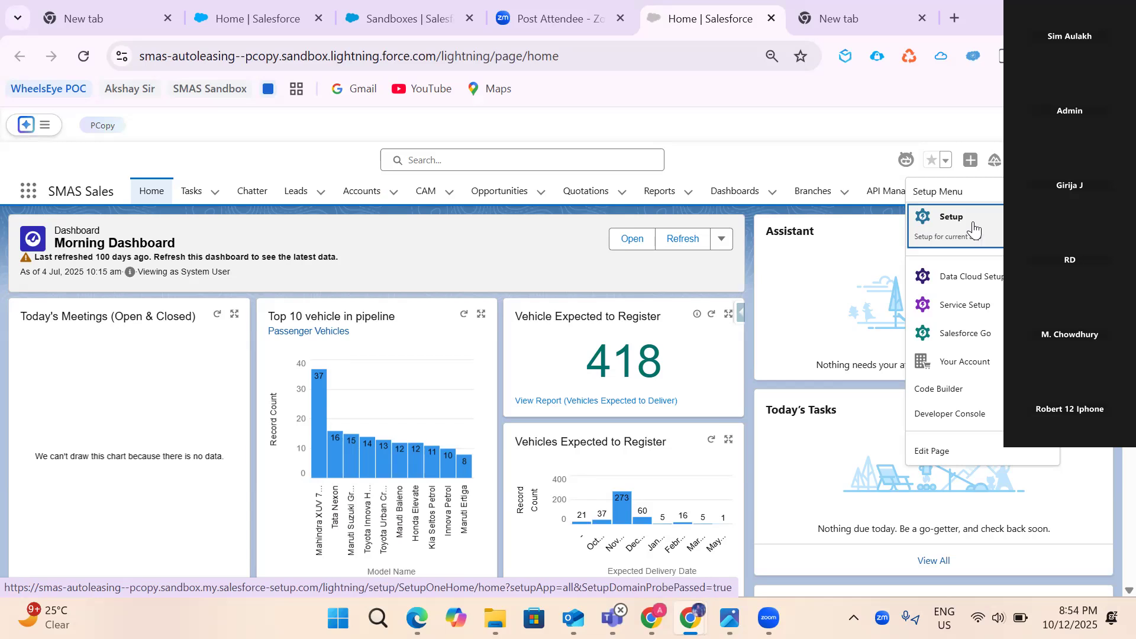
- Open Setup and filter Quick Find on 'change' to list Inbound and Outbound Change Sets
left_click(973, 224)
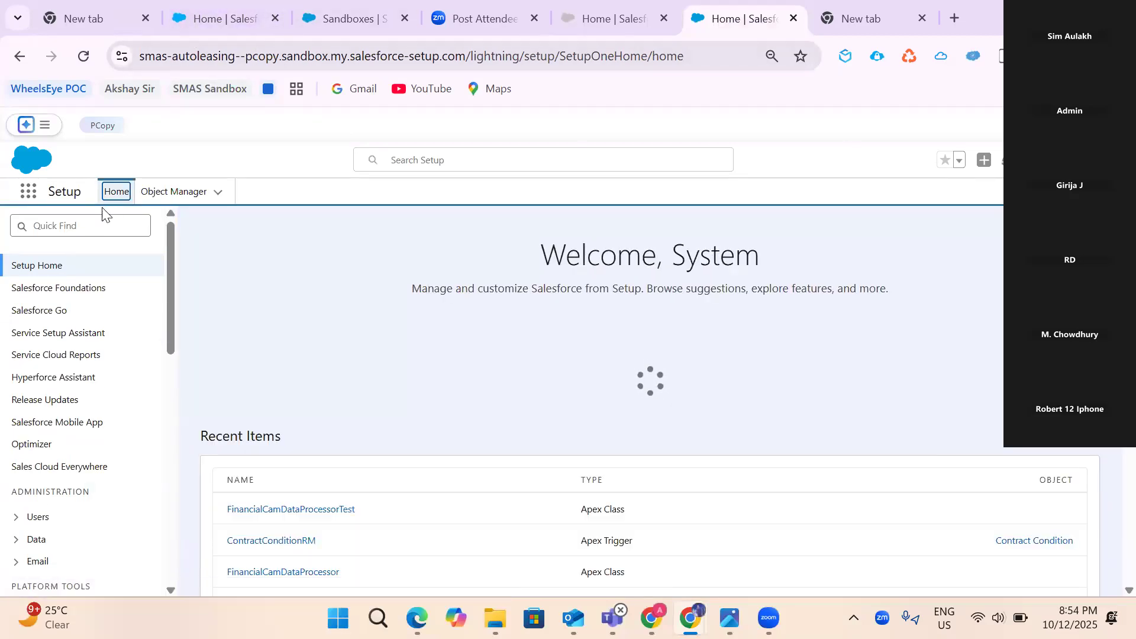
left_click(100, 228)
type("chnag")
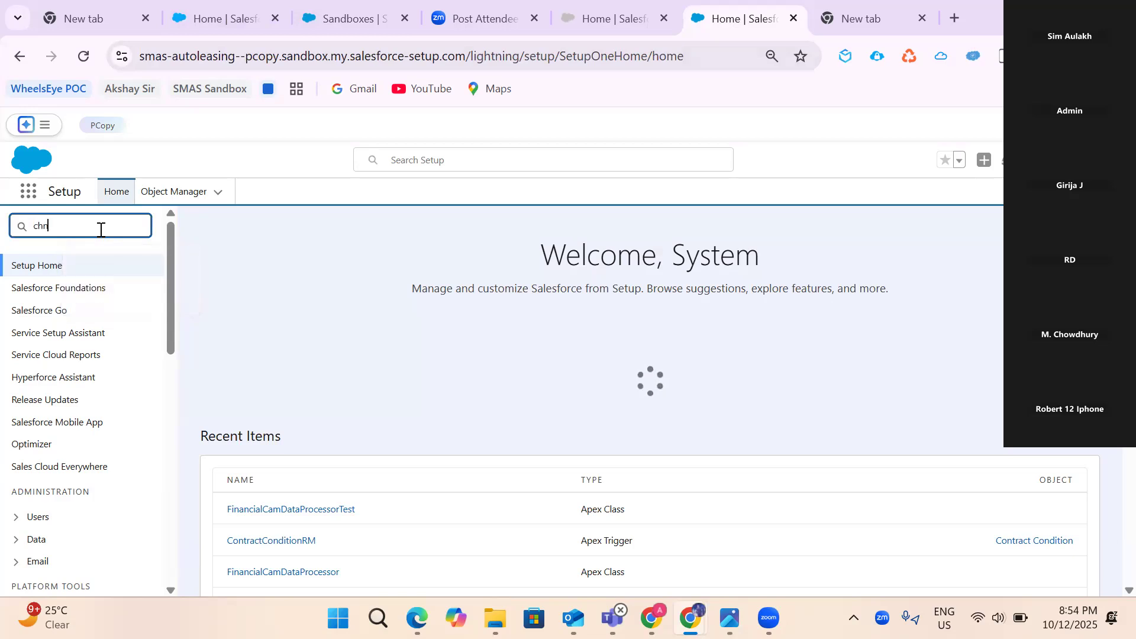
key("BackSpace")
key("BackSpace")
key("BackSpace")
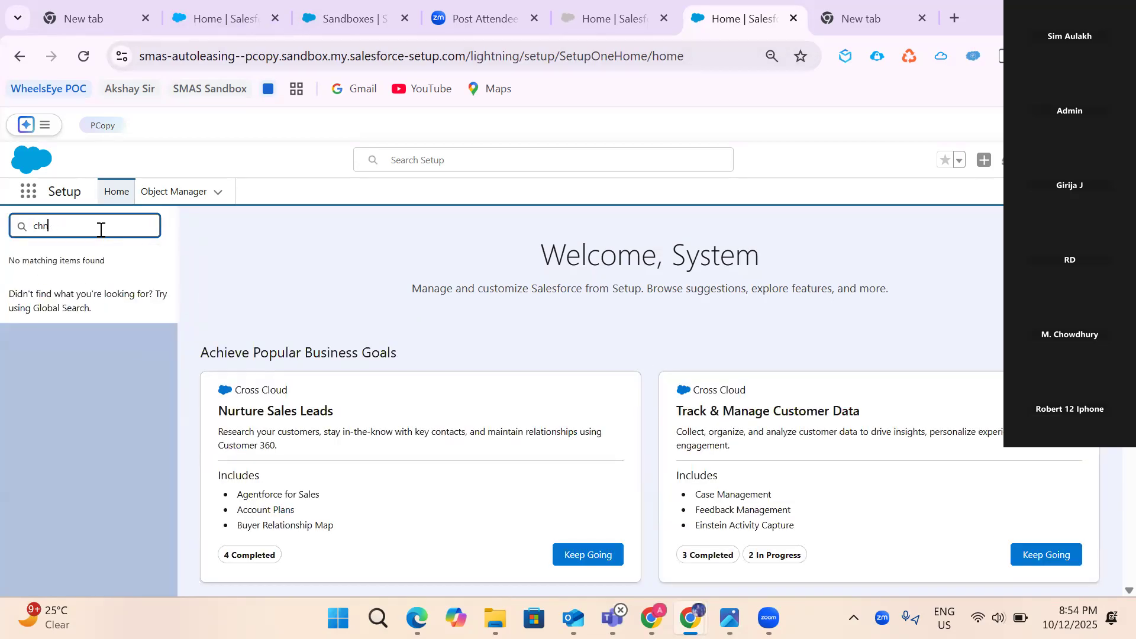
type("ange")
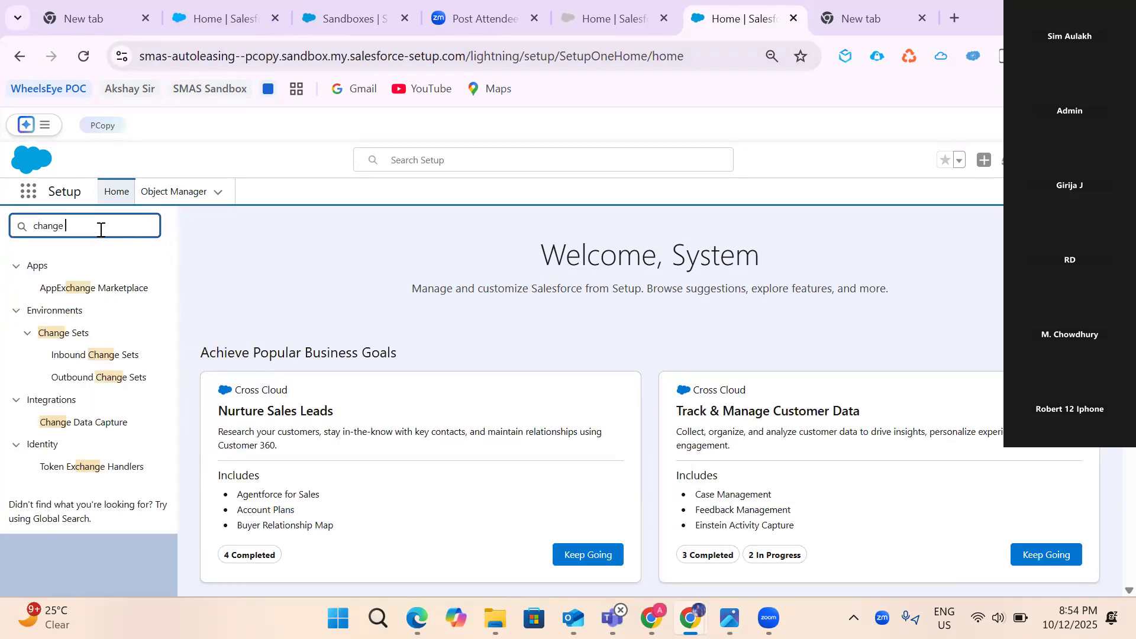
- Review the FlowtoSendPushNotification3 outbound change set details, then switch to the production home tab
left_click(89, 379)
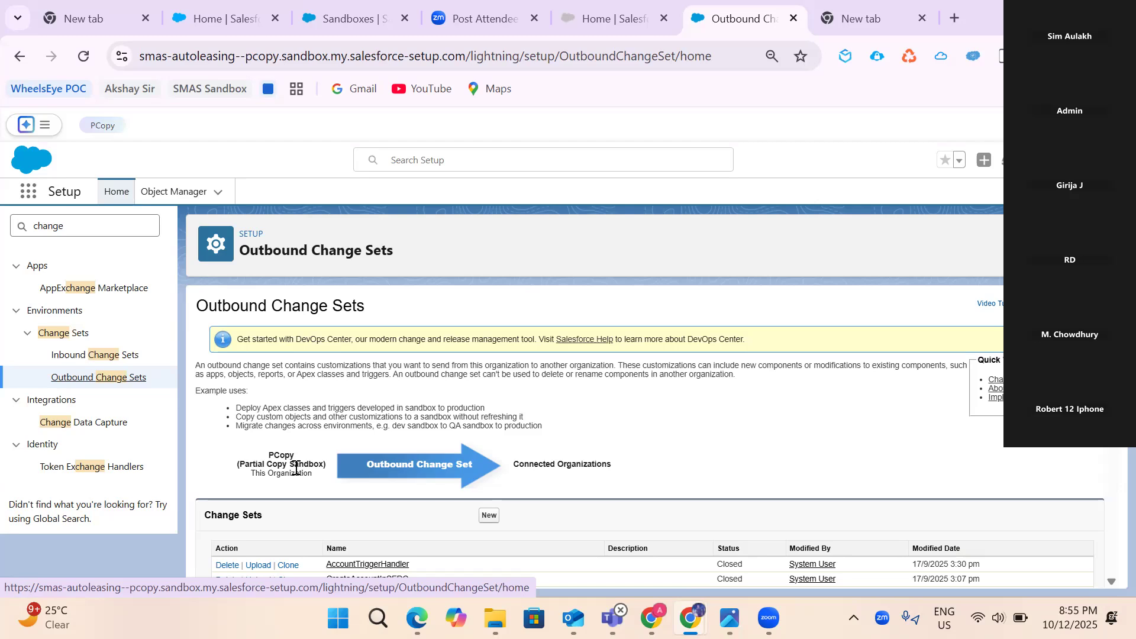
scroll(296, 467, "down", 3)
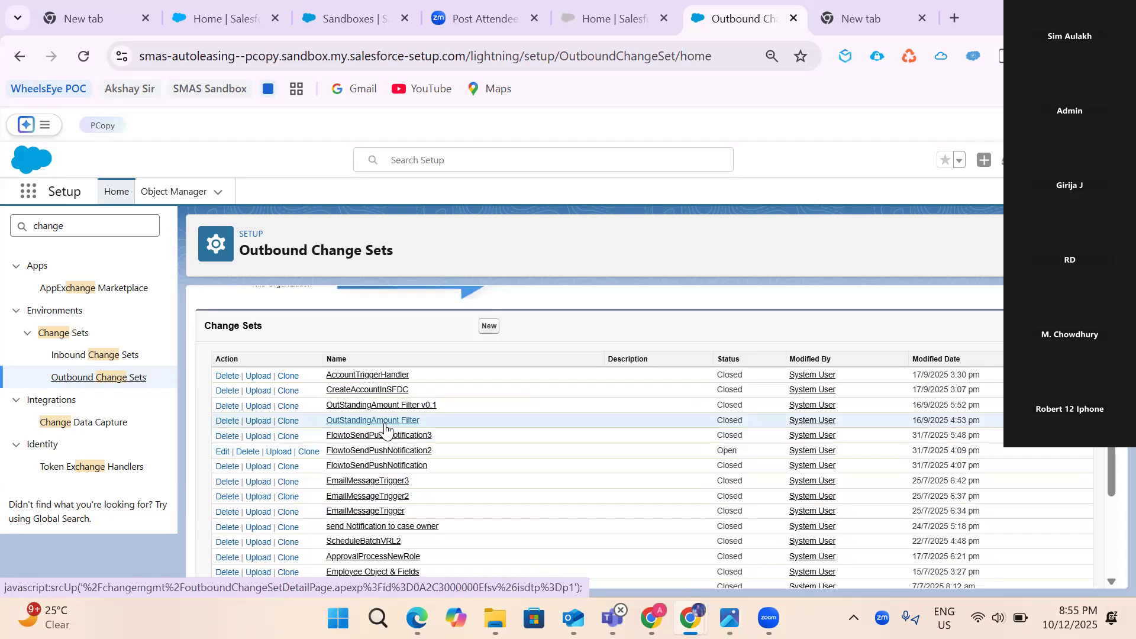
left_click(371, 437)
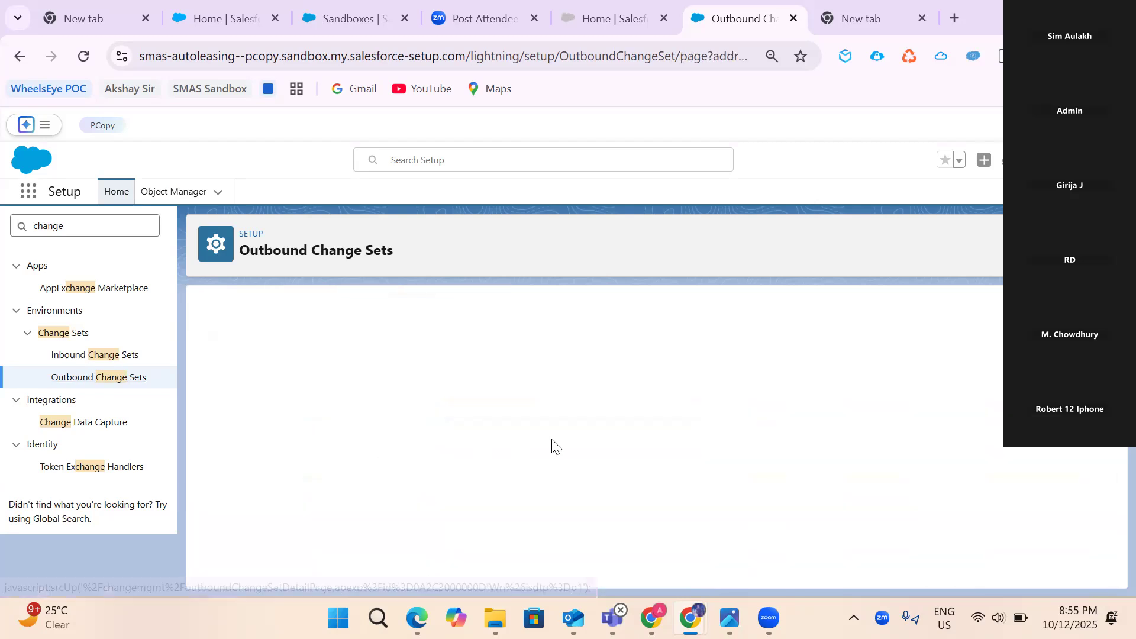
scroll(634, 449, "down", 1)
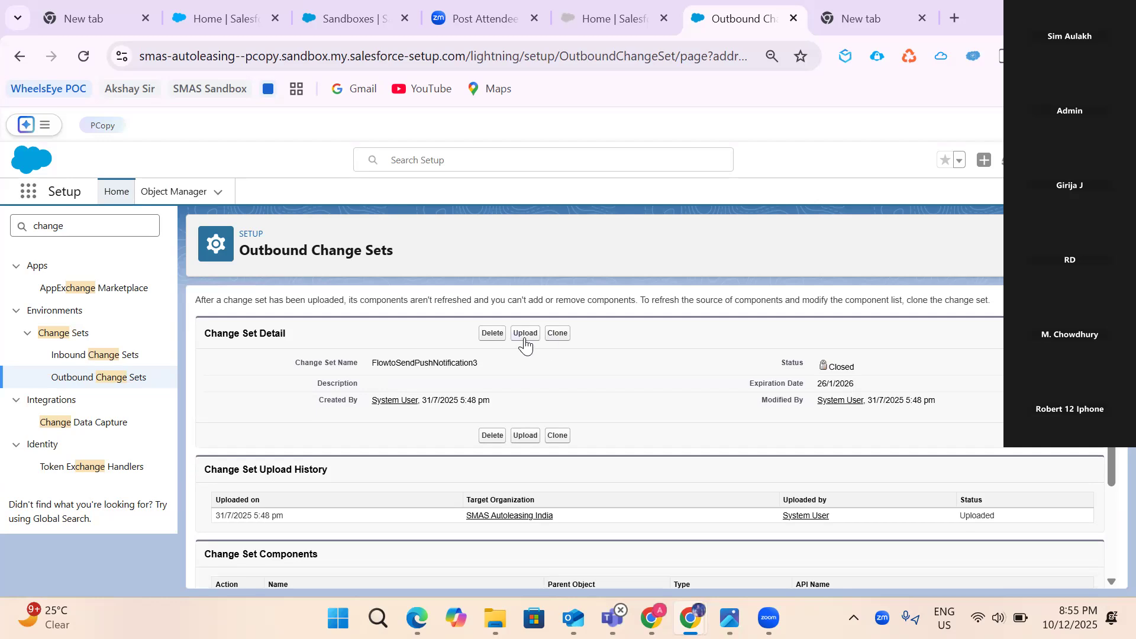
scroll(632, 440, "down", 2)
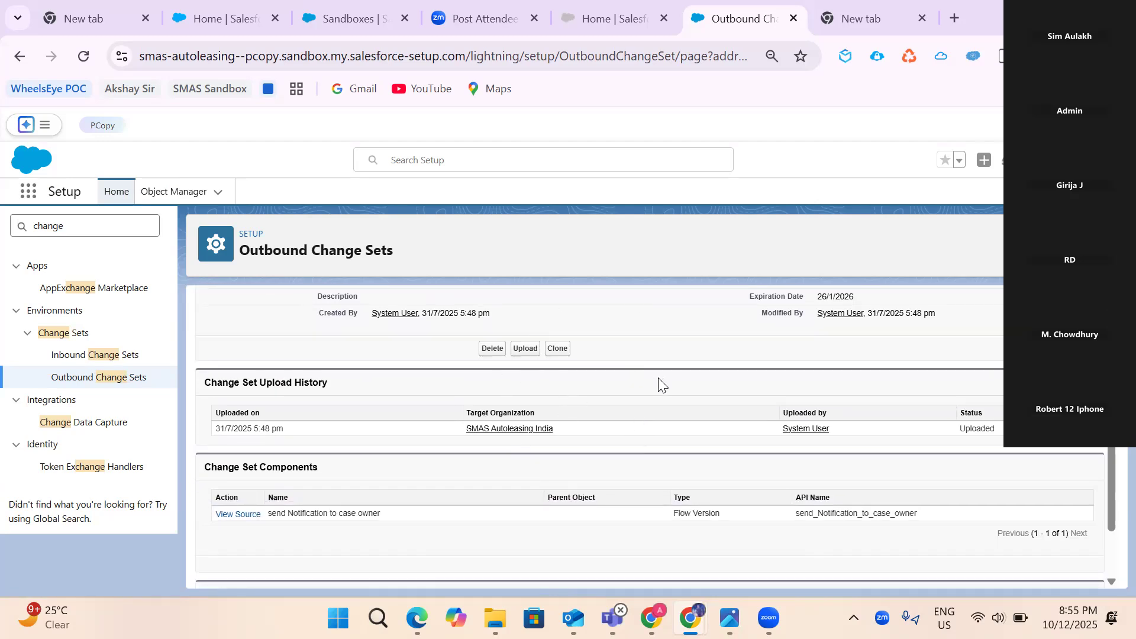
scroll(626, 405, "up", 3)
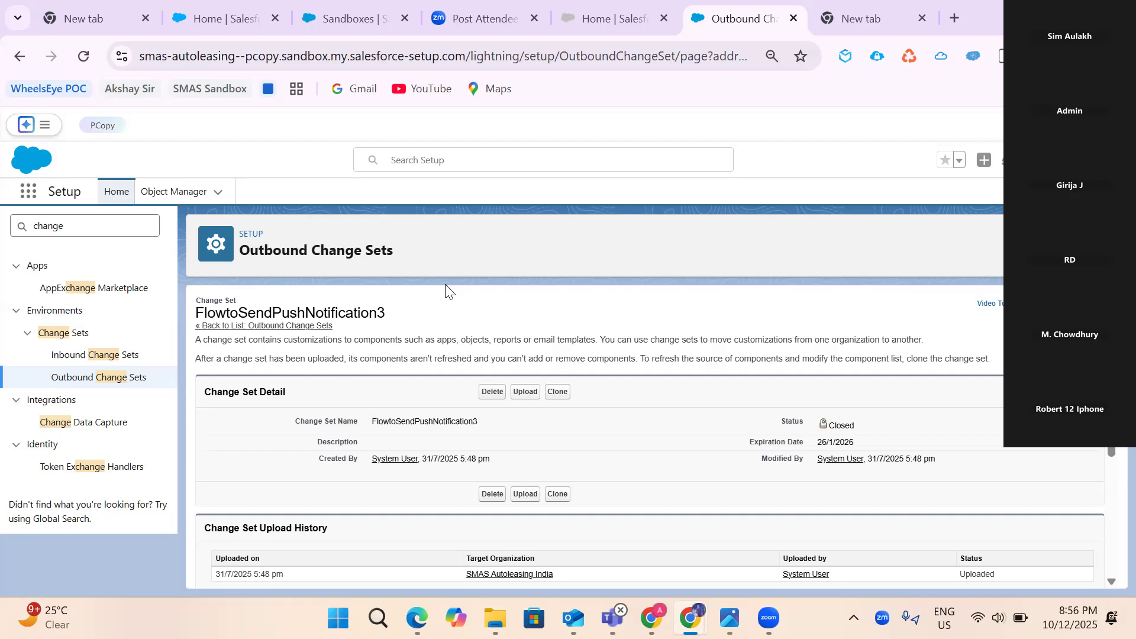
left_click(219, 15)
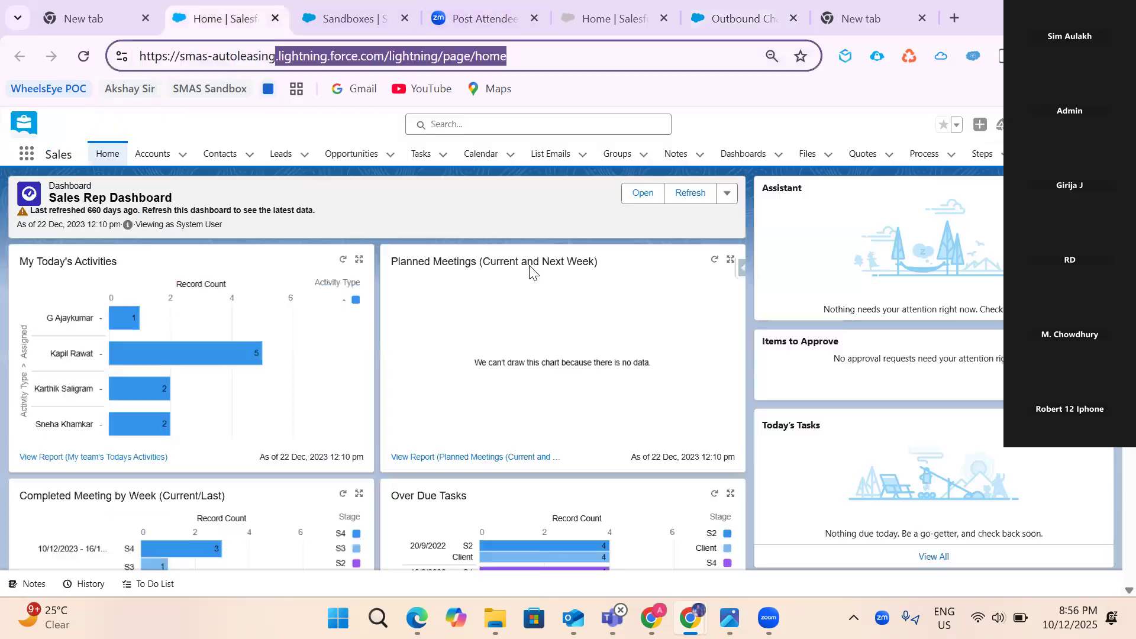
- Open production Setup, dismiss the notification prompt, and filter Quick Find on 'outbound'
left_click(1043, 124)
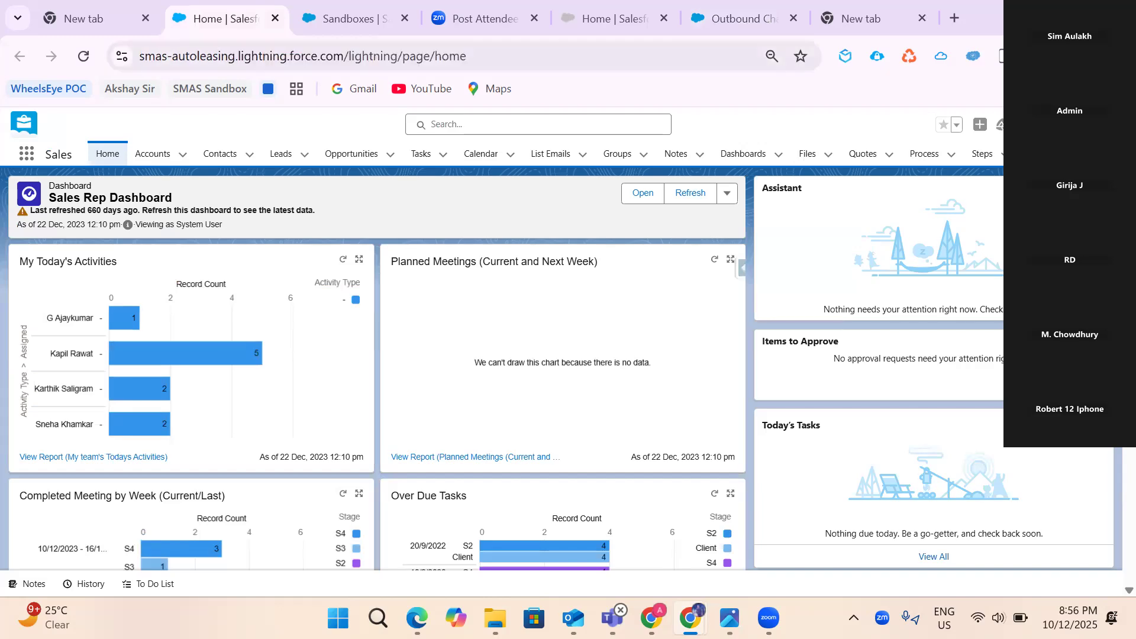
left_click(983, 190)
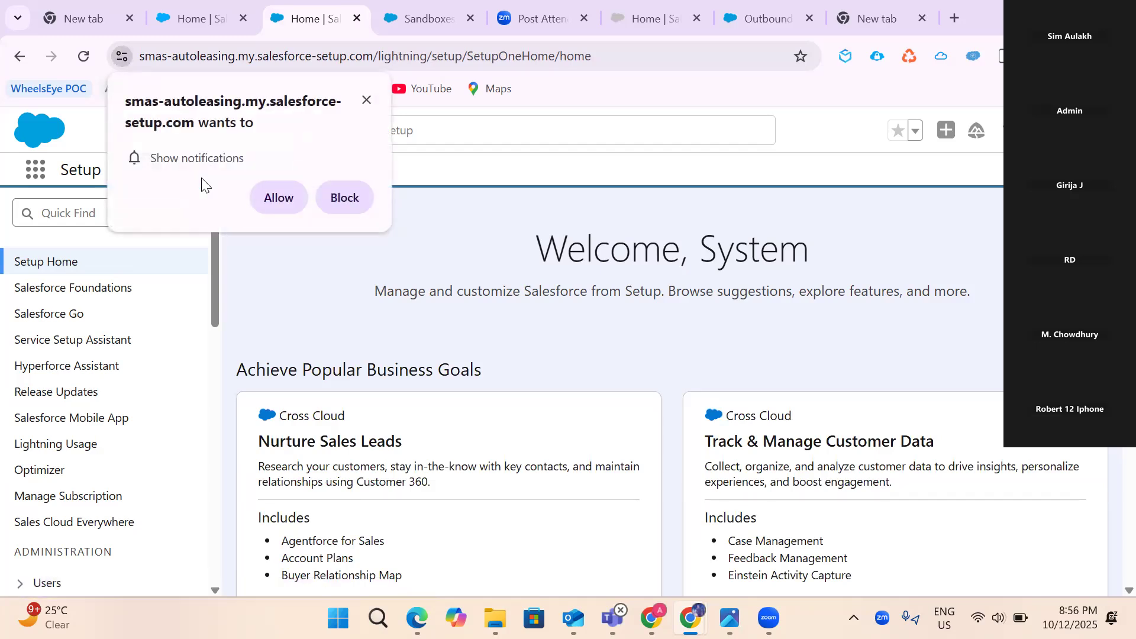
left_click(367, 106)
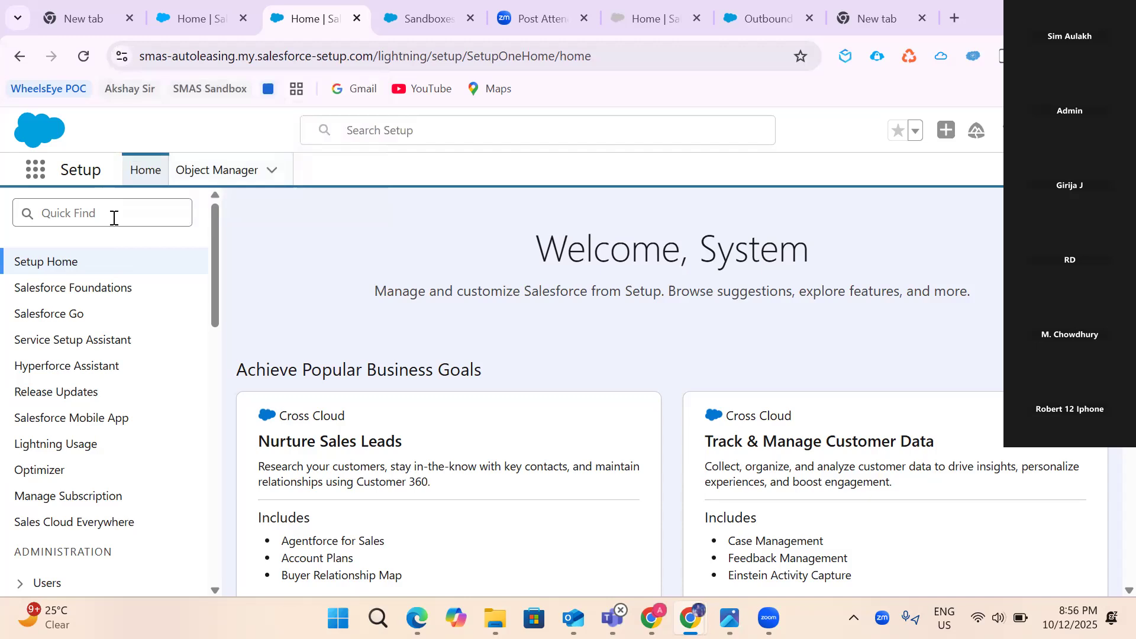
left_click(114, 218)
type("outb")
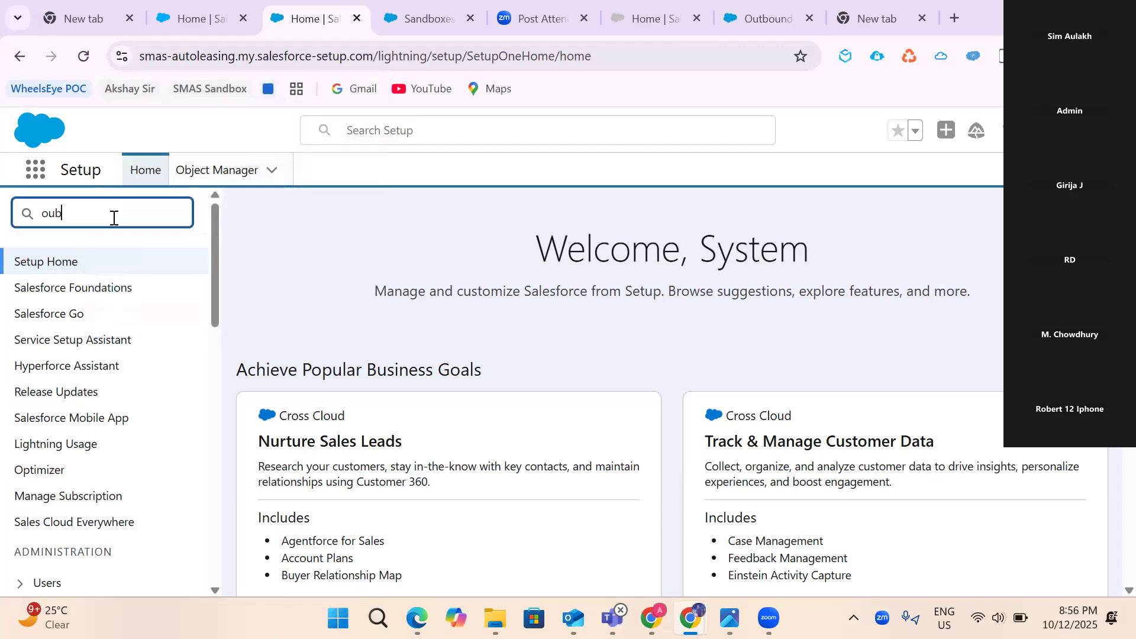
key("BackSpace")
key("BackSpace")
type("tb")
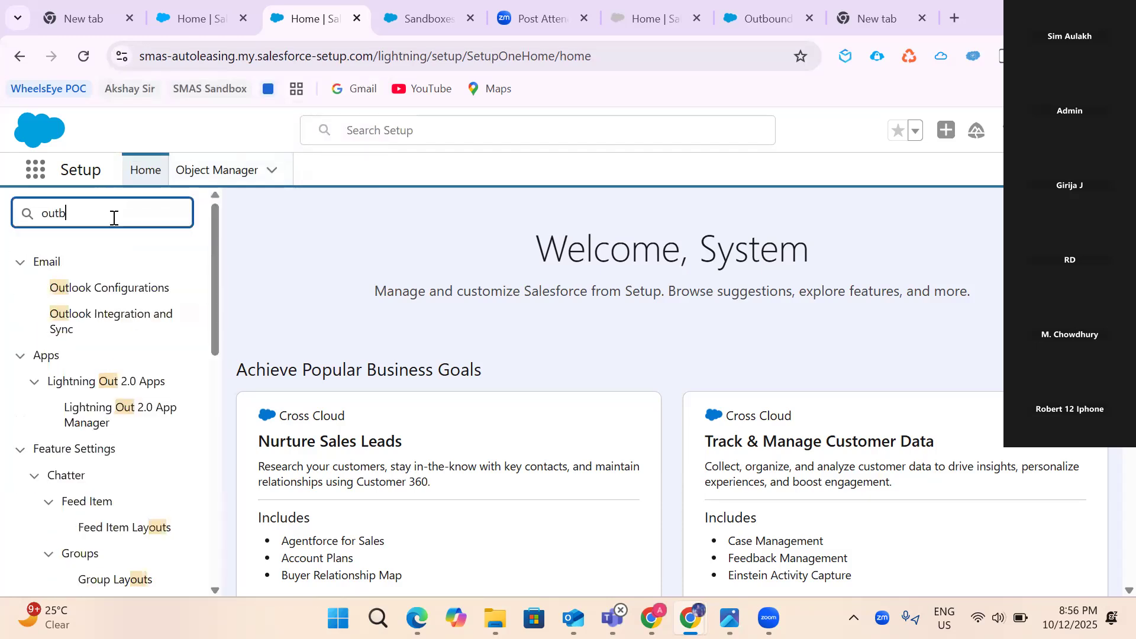
type("ound")
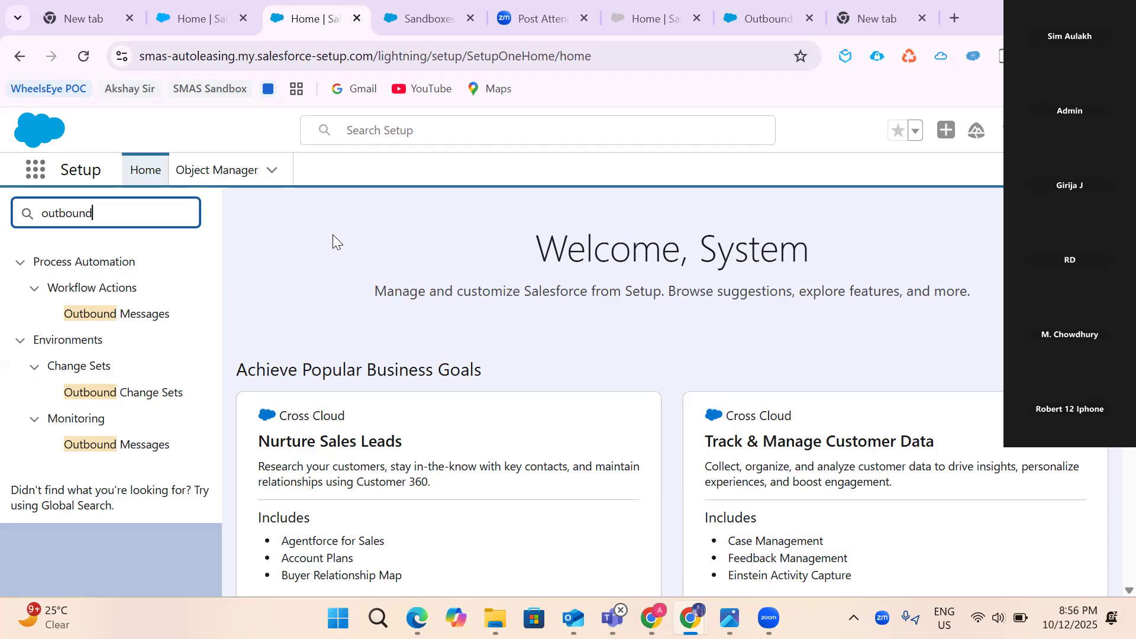
- Check production Outbound Change Sets ('flow of data cloud', 'Change set 4.0'), then open Inbound Change Sets
left_click(127, 392)
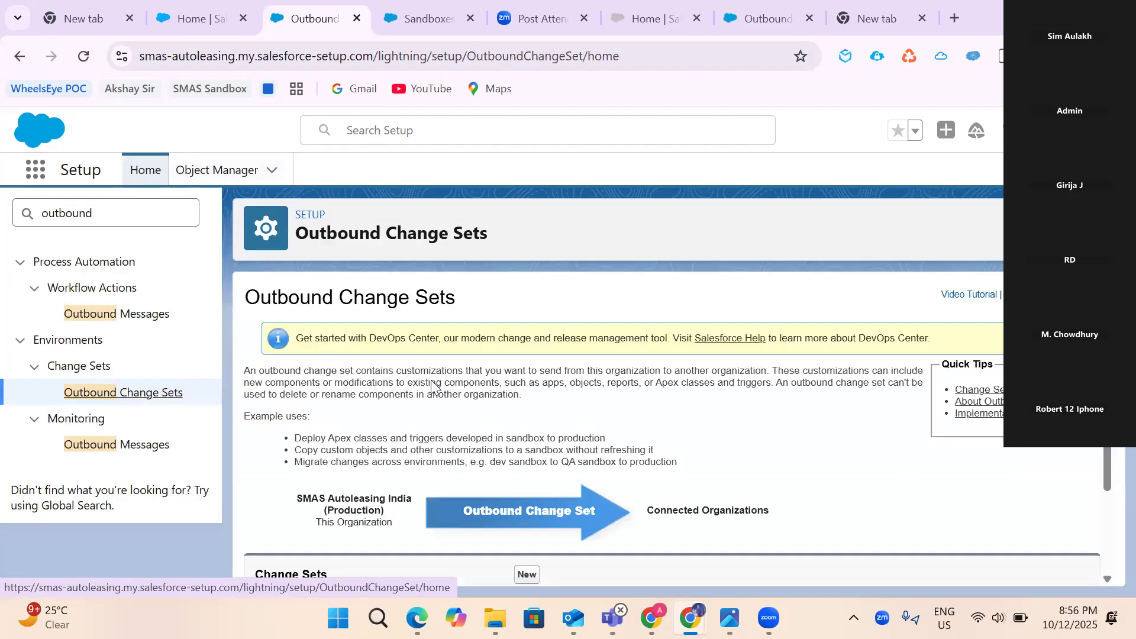
scroll(432, 383, "down", 2)
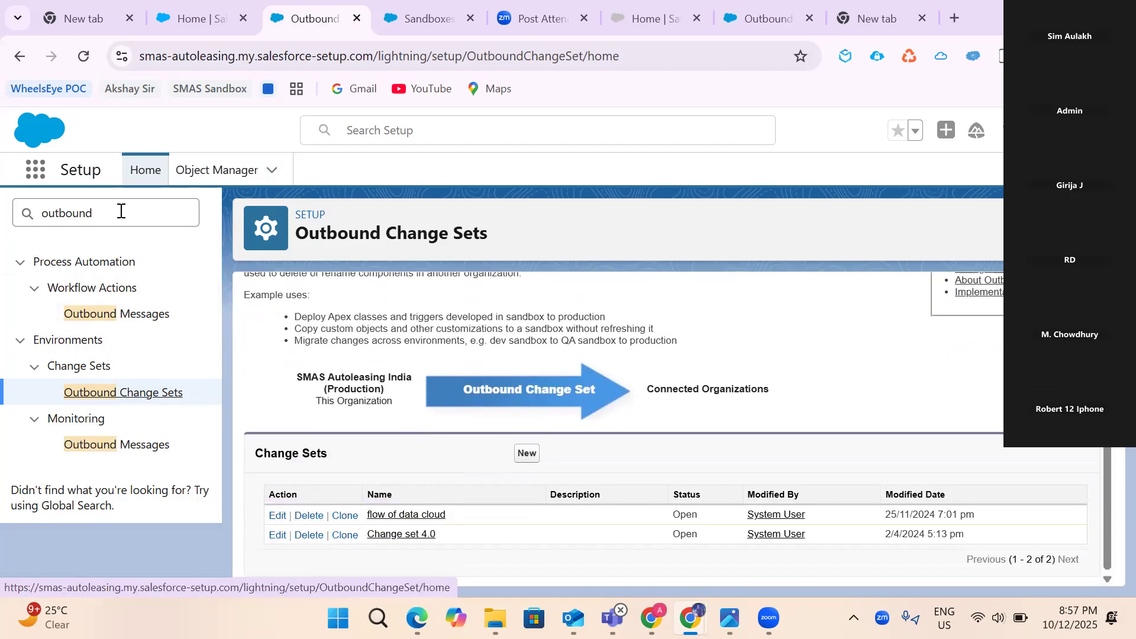
left_click(114, 211)
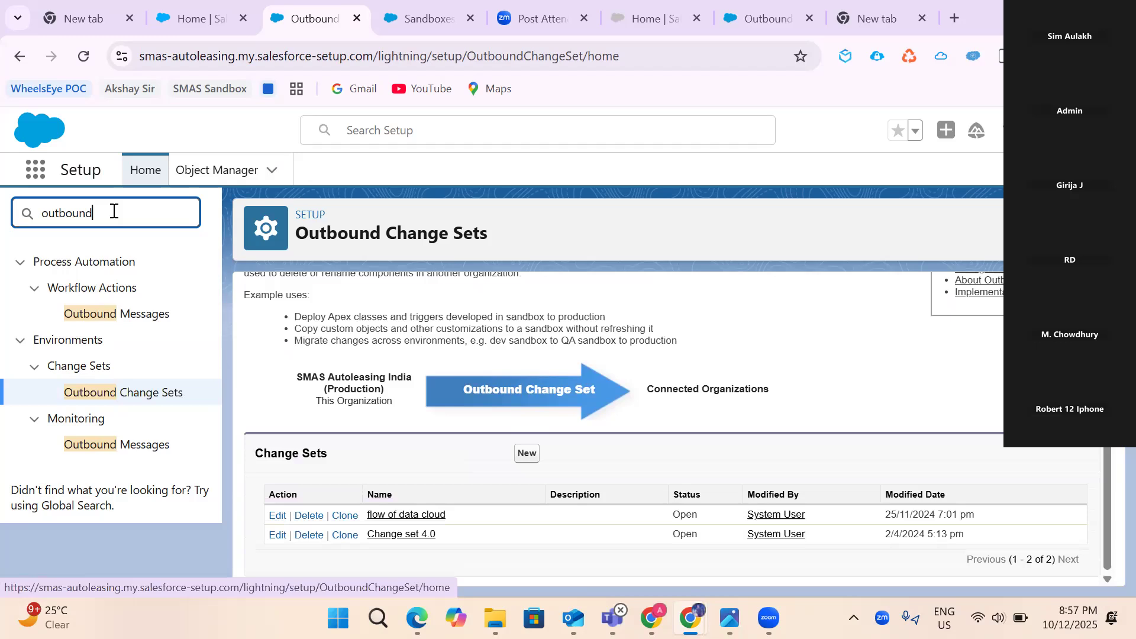
key("ctrl+a")
type("inbound")
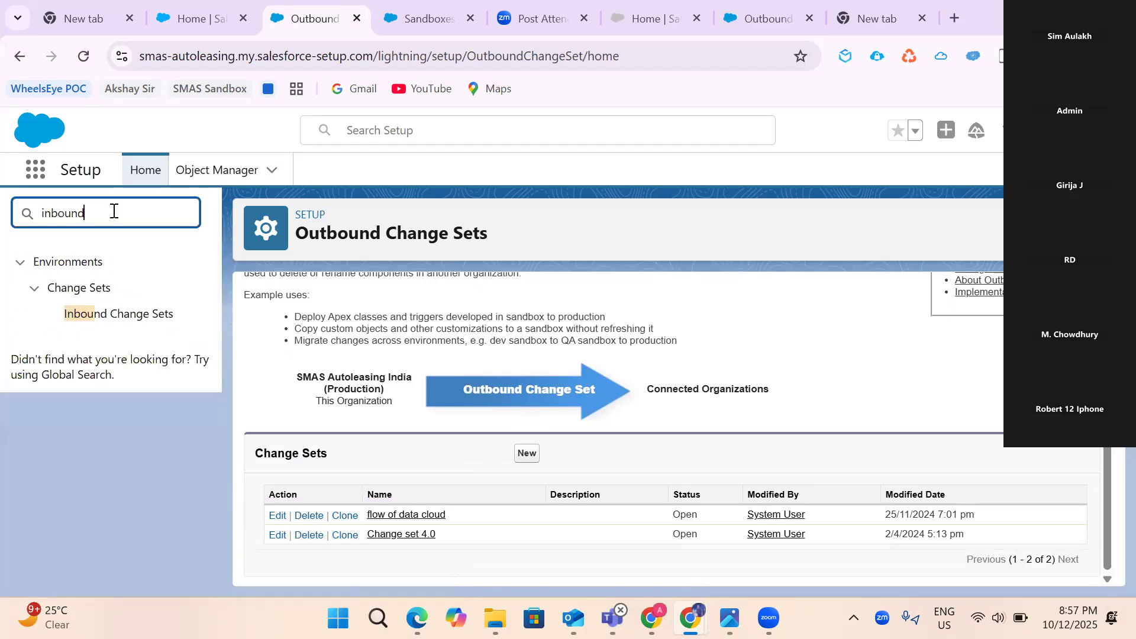
left_click(101, 318)
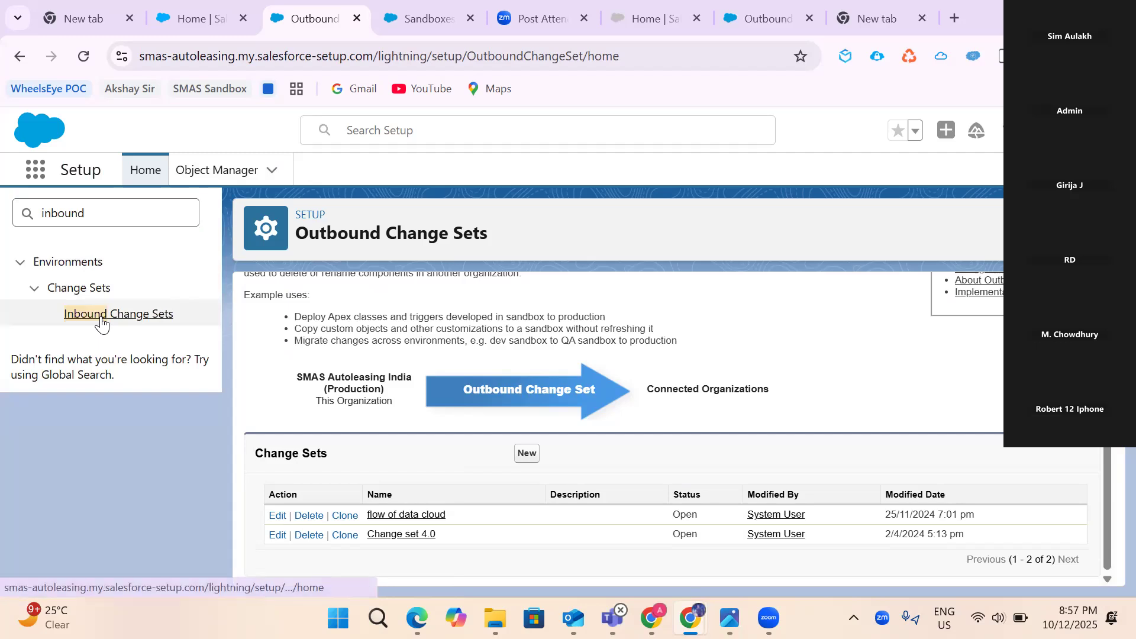
- Scroll the Change Sets Awaiting Deployment table to find the OutStandingAmount Filter change set
scroll(538, 426, "down", 5)
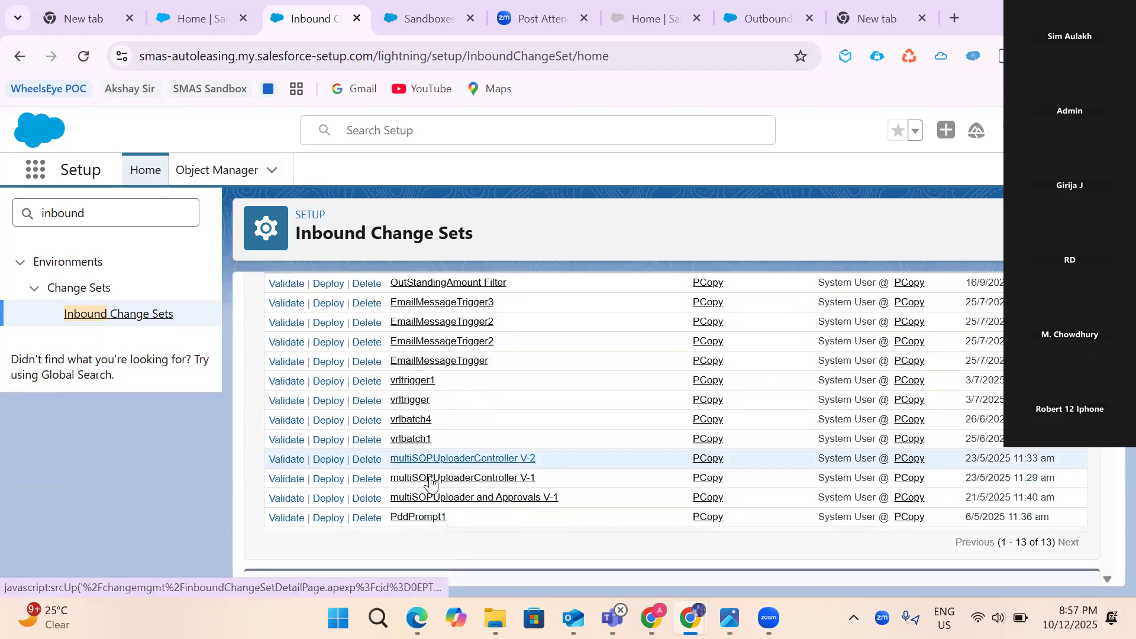
scroll(428, 393, "up", 2)
scroll(447, 521, "down", 1)
scroll(448, 521, "down", 1)
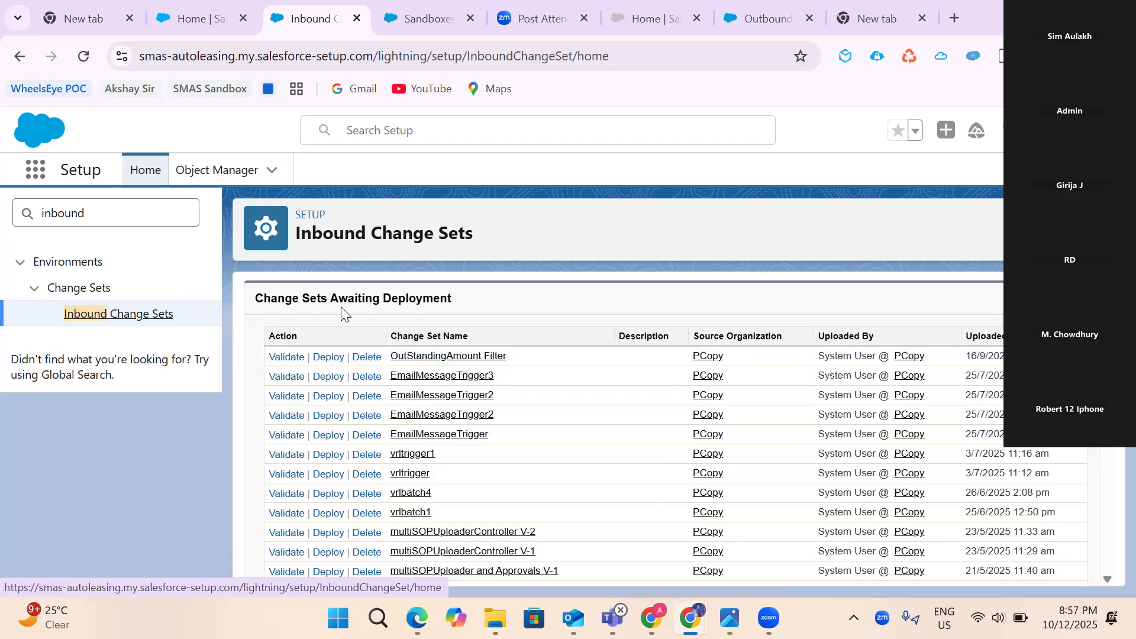
scroll(364, 306, "up", 2)
scroll(415, 355, "down", 3)
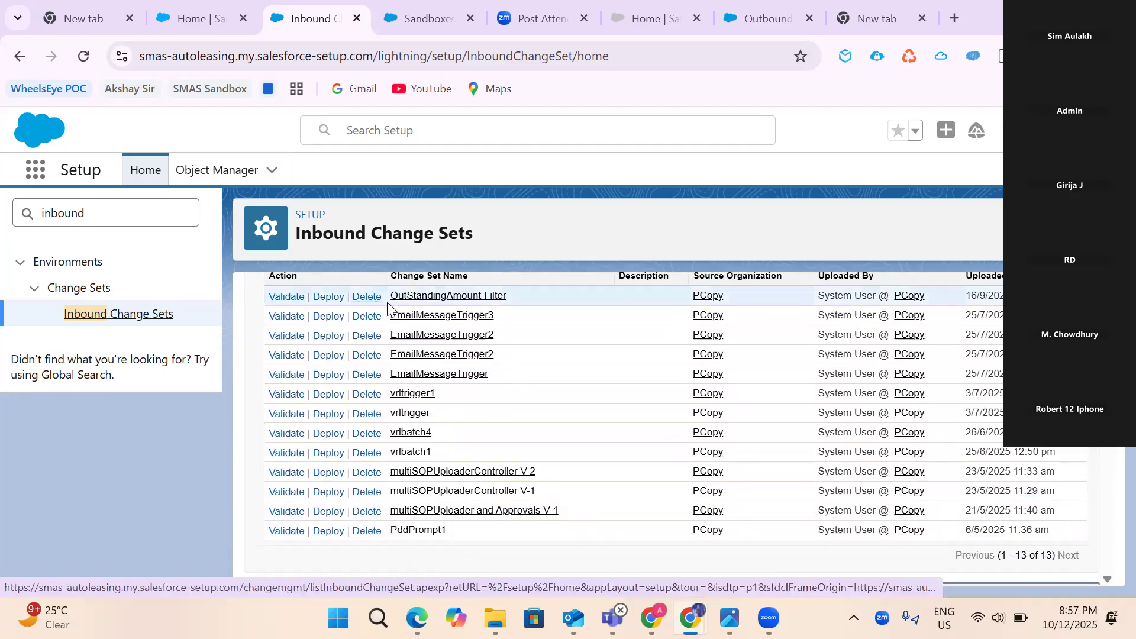
scroll(504, 302, "up", 2)
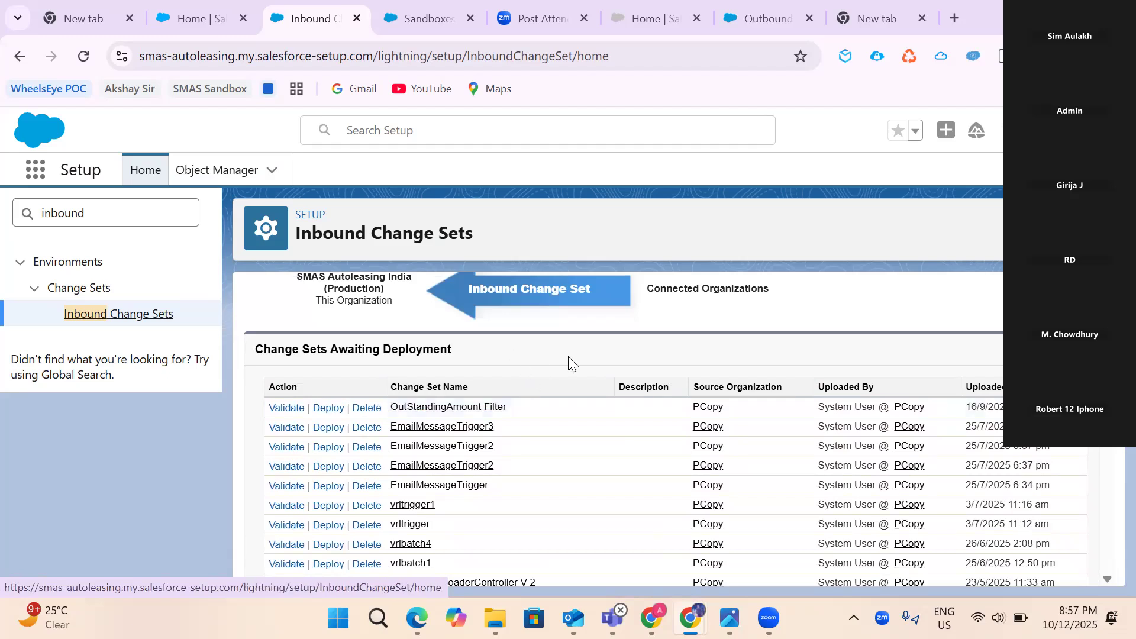
scroll(568, 356, "down", 1)
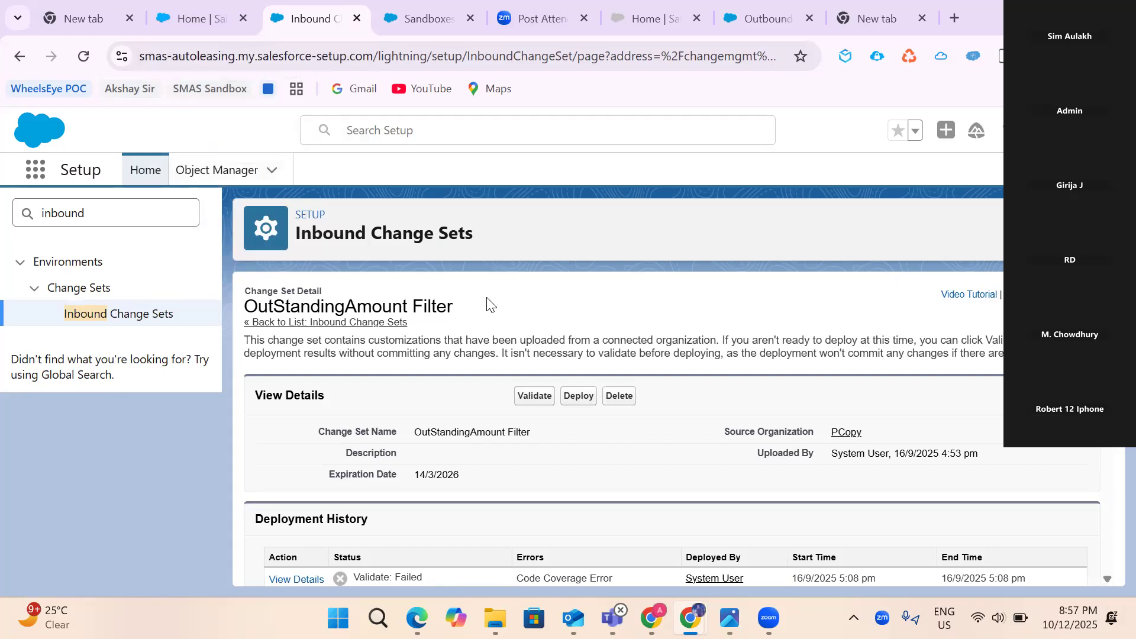
- Review the OutStandingAmount Filter deployment history, highlighting the two latest validation error rows
scroll(488, 305, "down", 3)
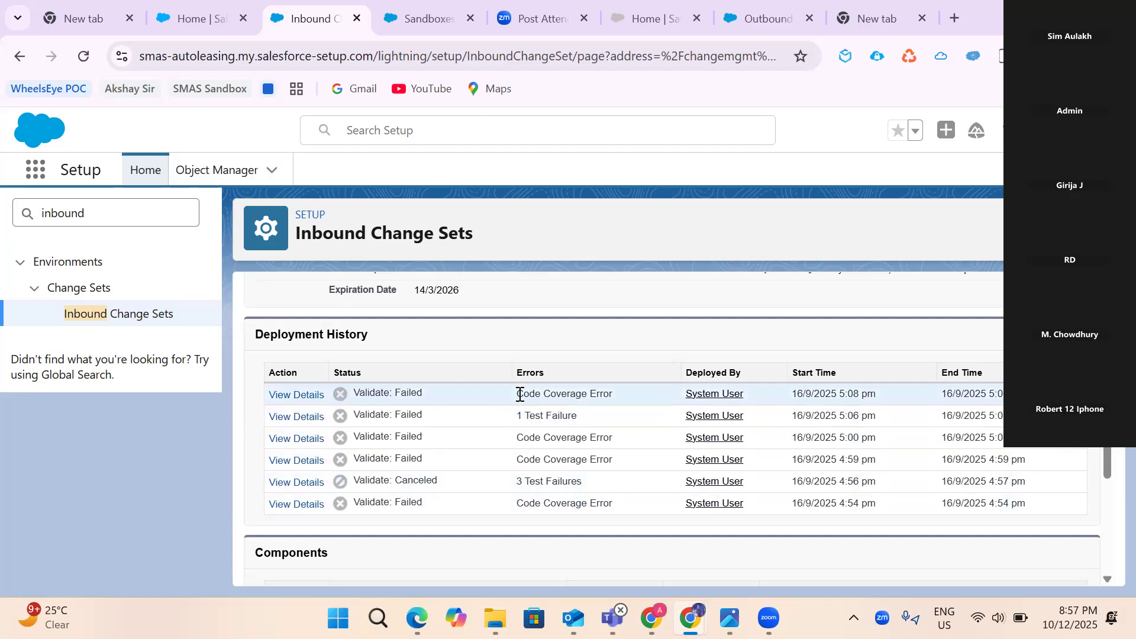
left_click_drag(518, 393, 621, 414)
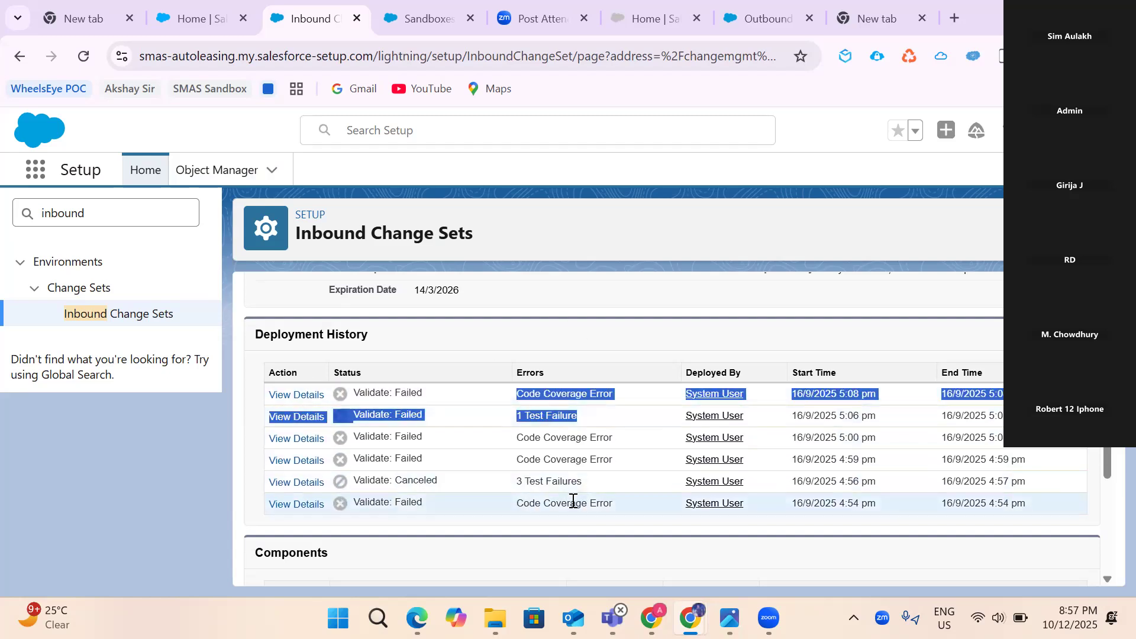
scroll(574, 501, "up", 3)
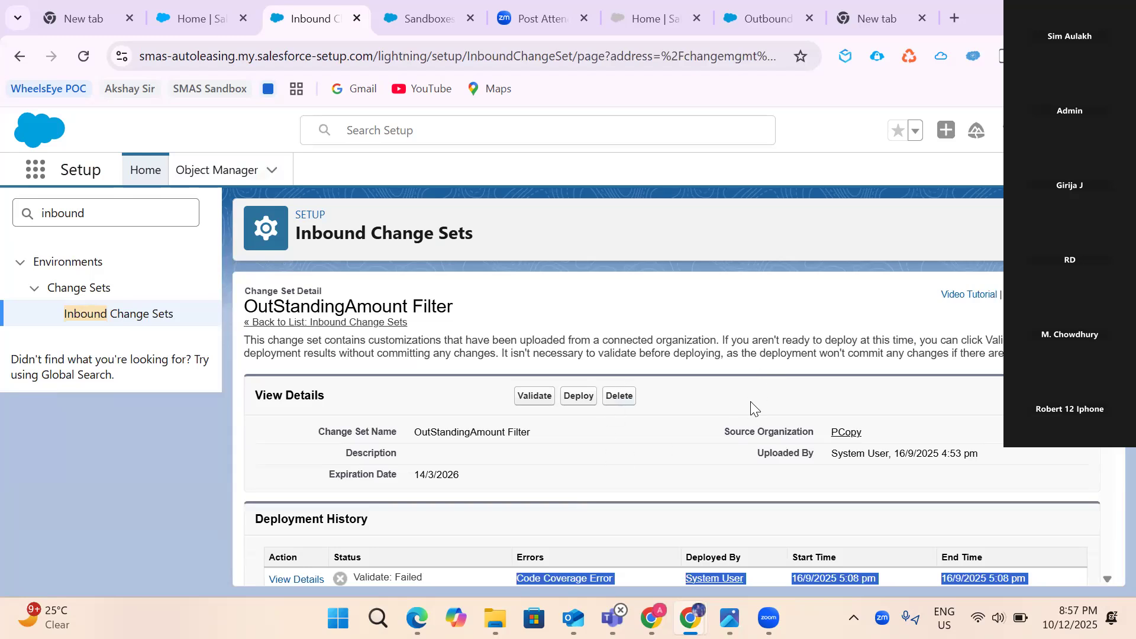
scroll(752, 407, "down", 3)
scroll(751, 406, "down", 1)
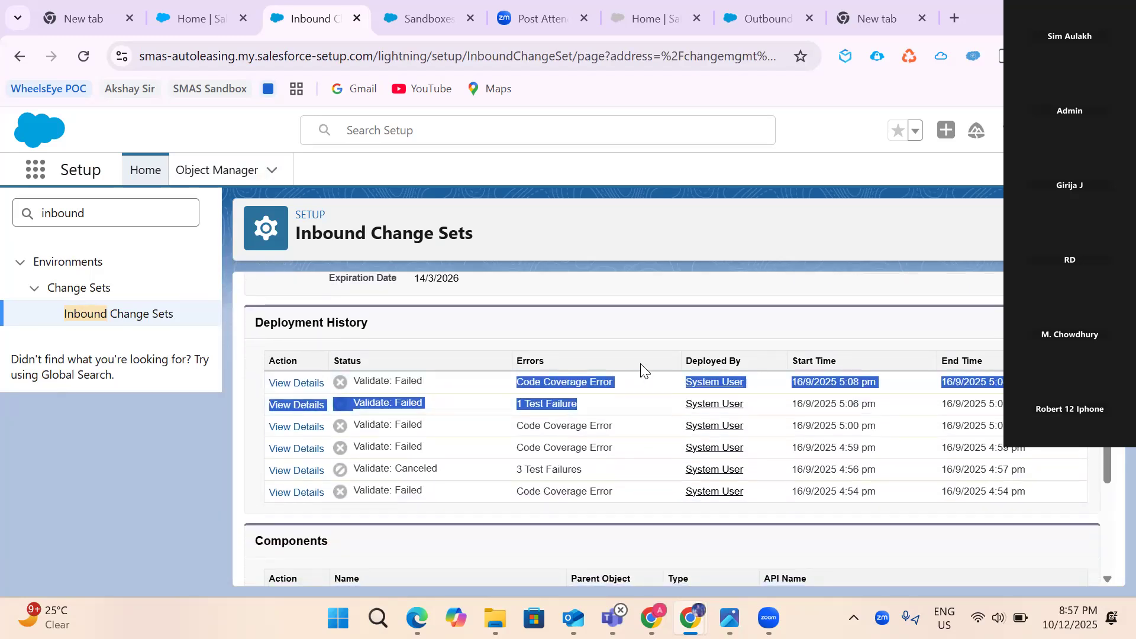
scroll(642, 367, "up", 3)
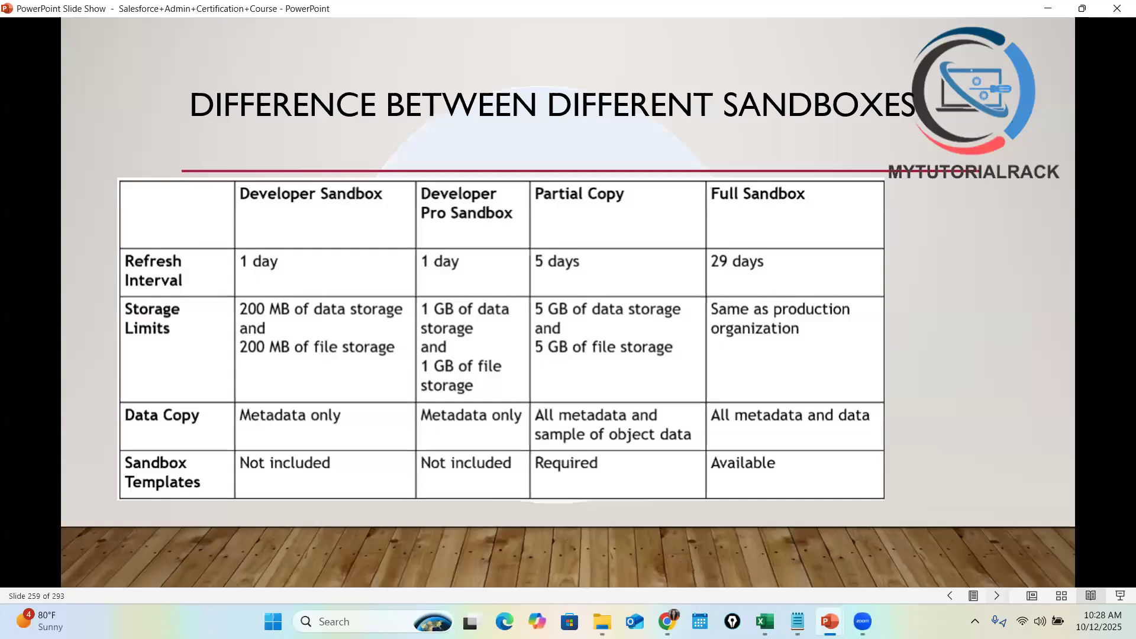
- Advance the slide show three slides to the inbound versus outbound change sets slide
key("Right")
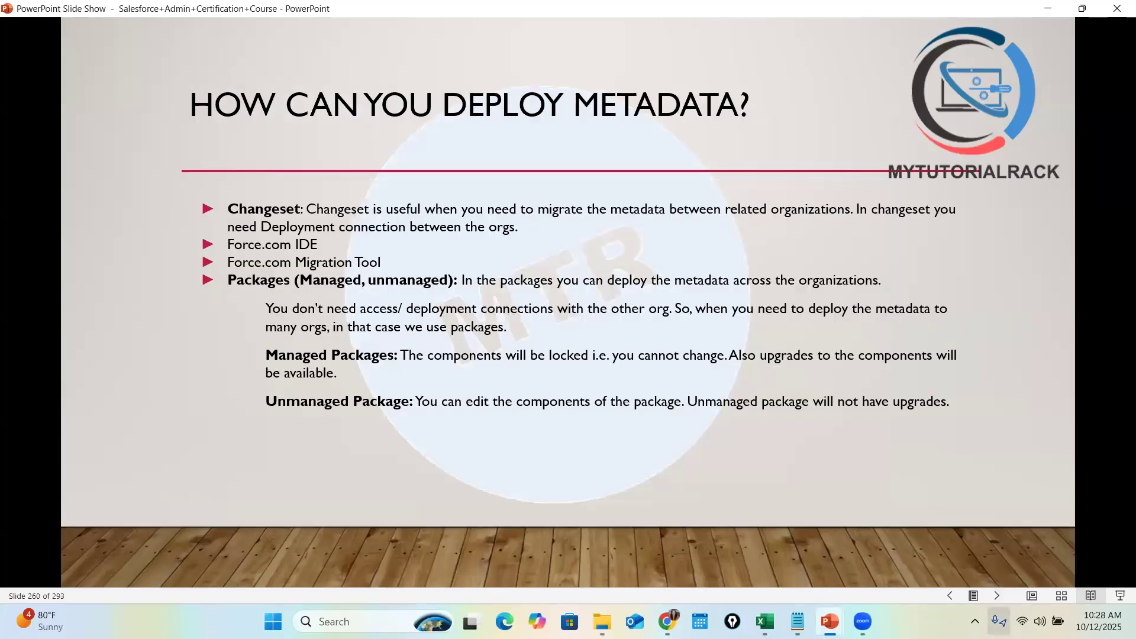
key("Right")
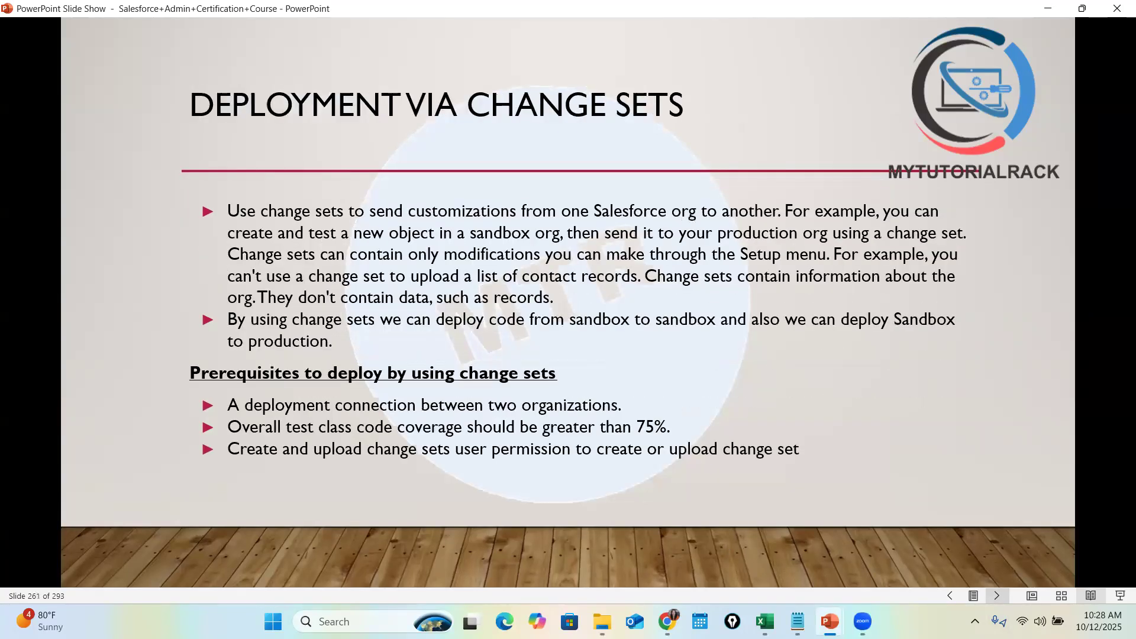
key("Right")
key("Right")
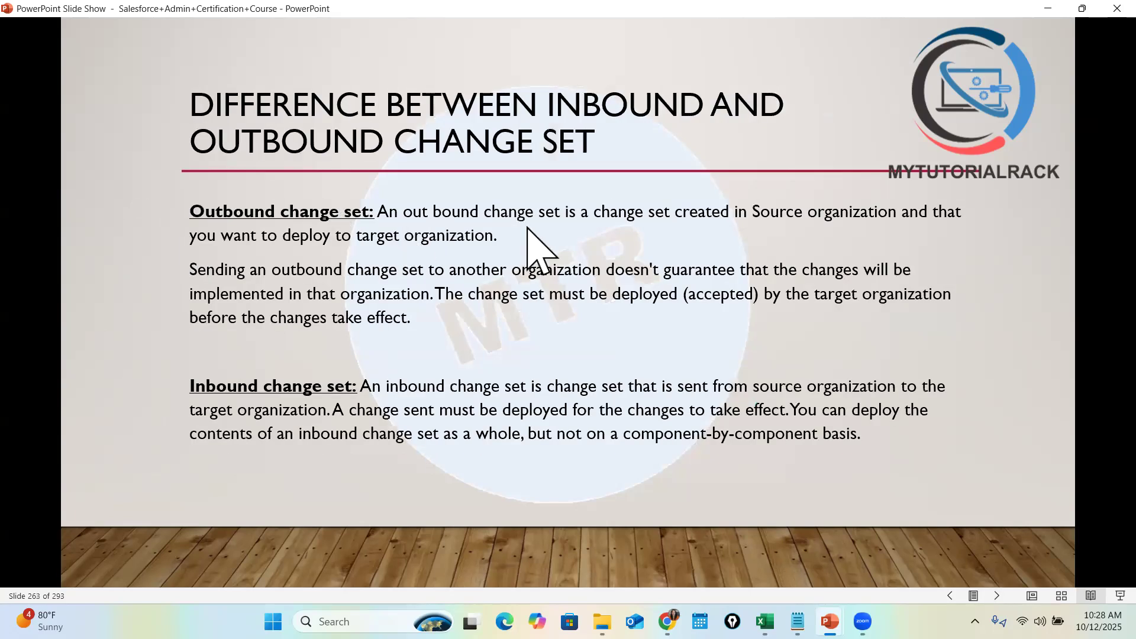
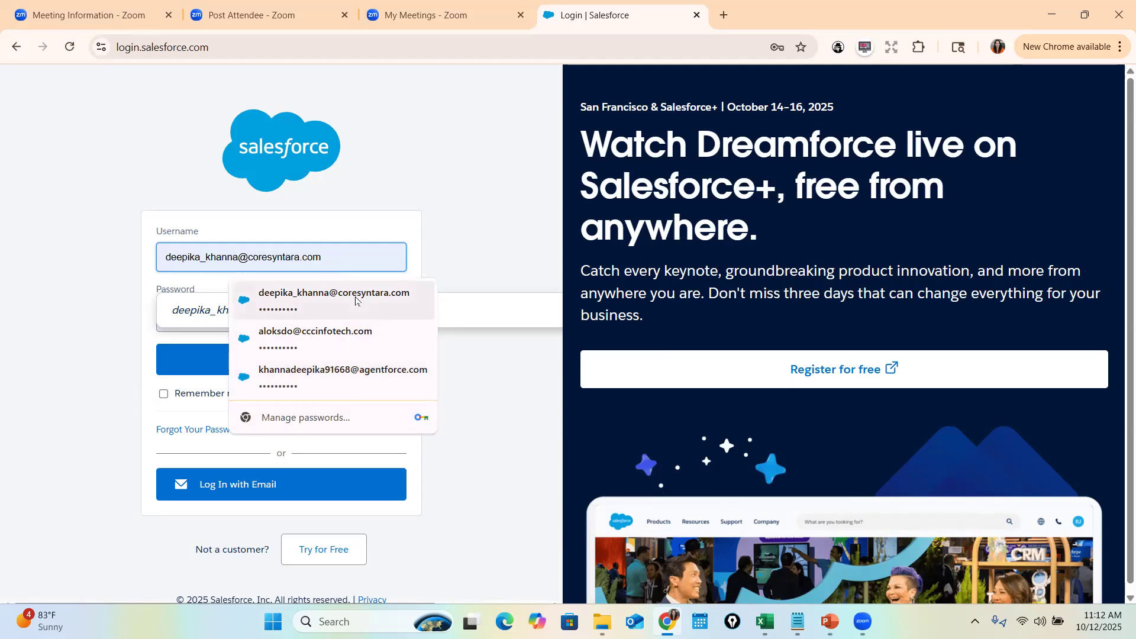
- Sign in to the CloudKicks Salesforce org using the saved login
left_click(358, 379)
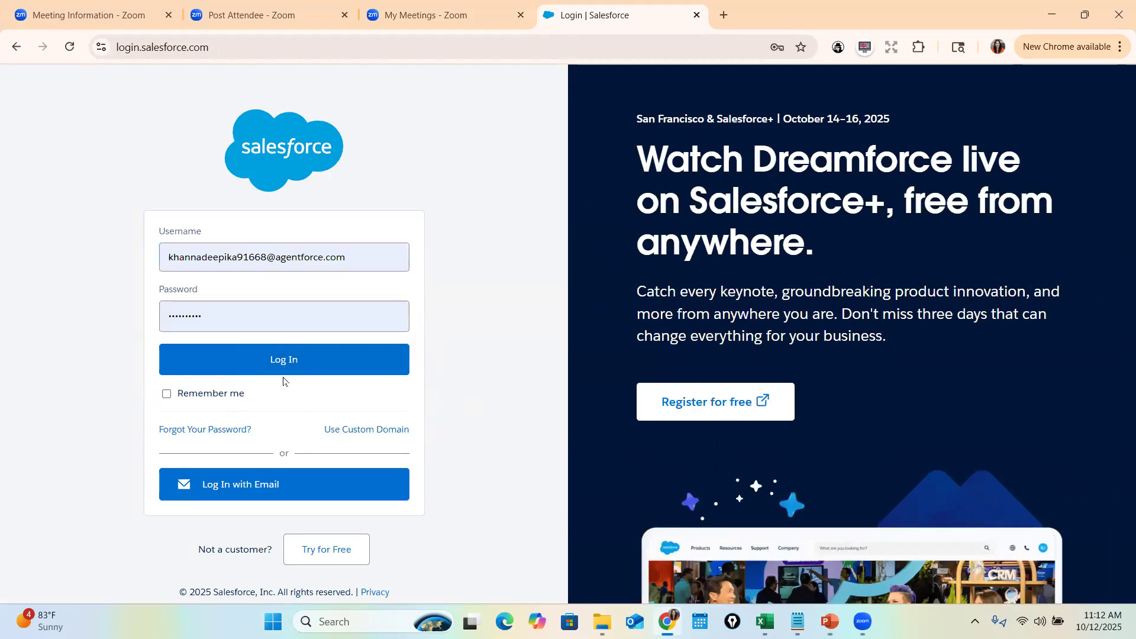
left_click(303, 364)
left_click(530, 431)
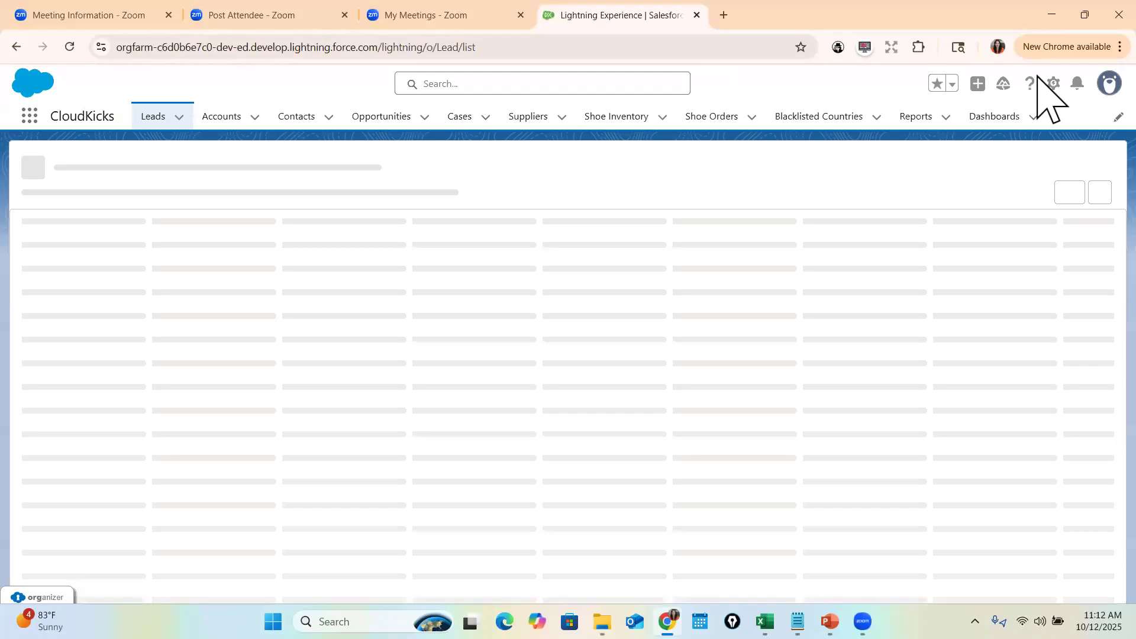
- Open Setup in a new tab and go to Flows via Quick Find 'flow'
left_click(1048, 84)
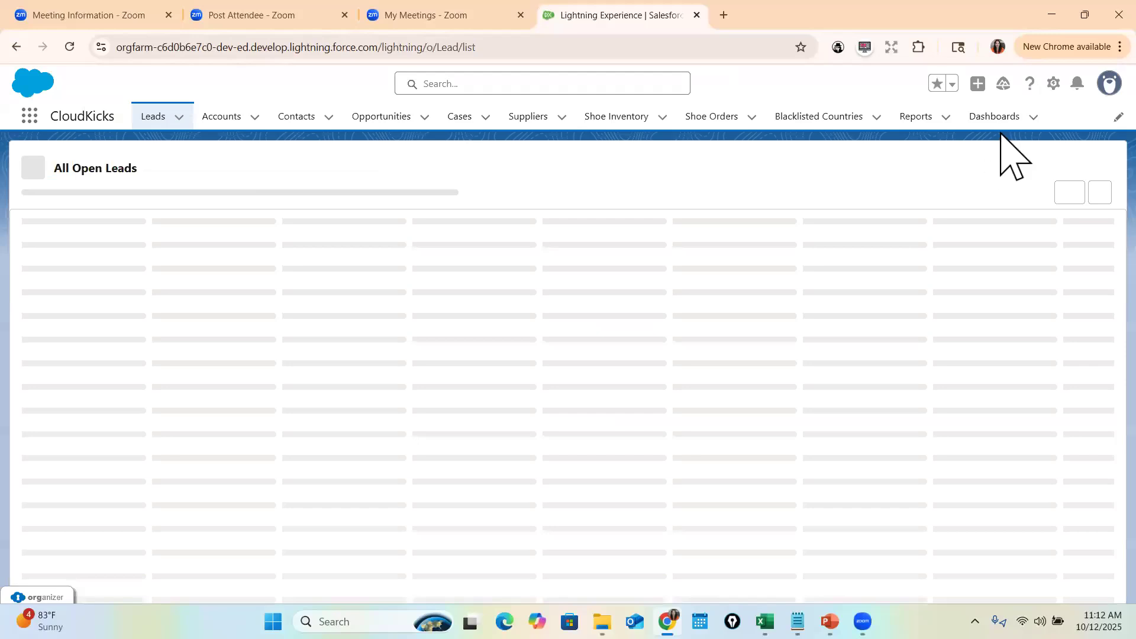
left_click(1004, 121)
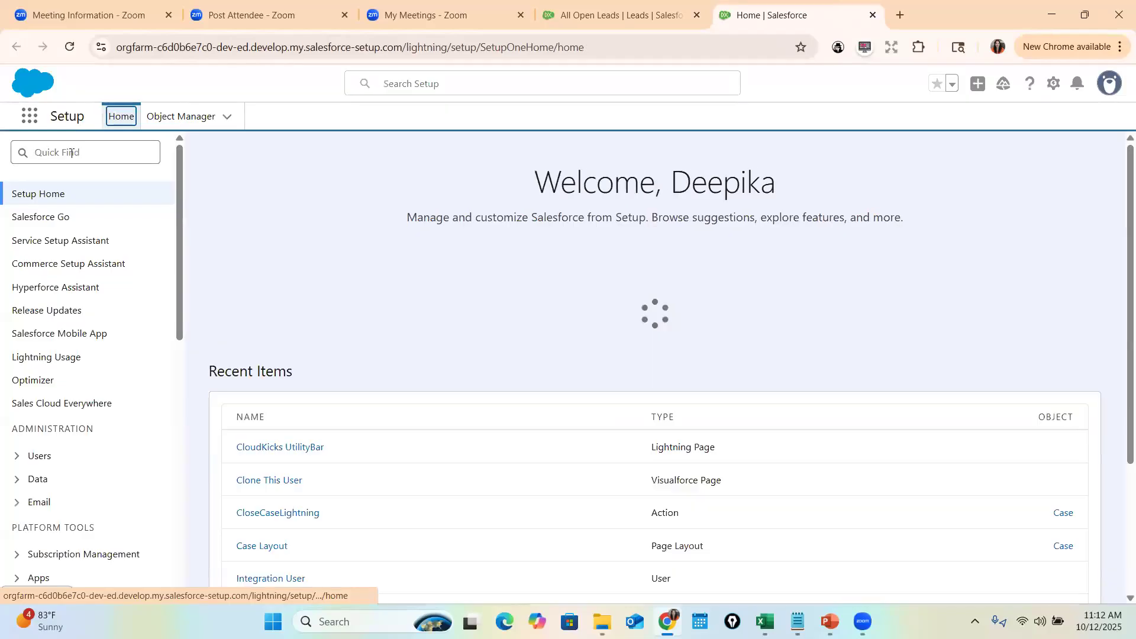
left_click(144, 148)
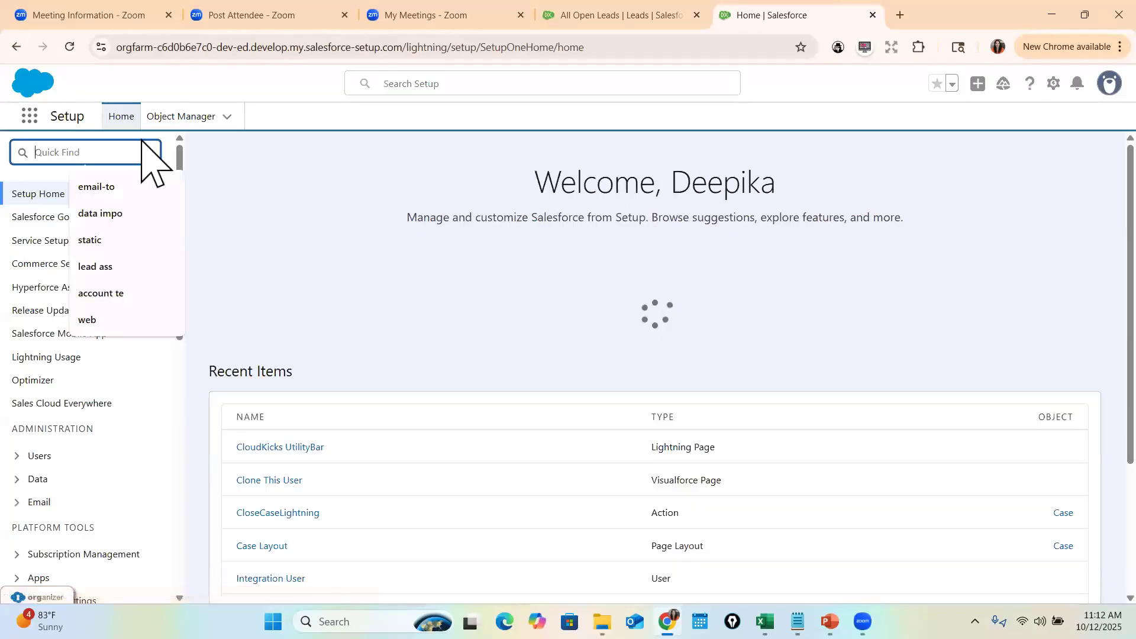
type("flow")
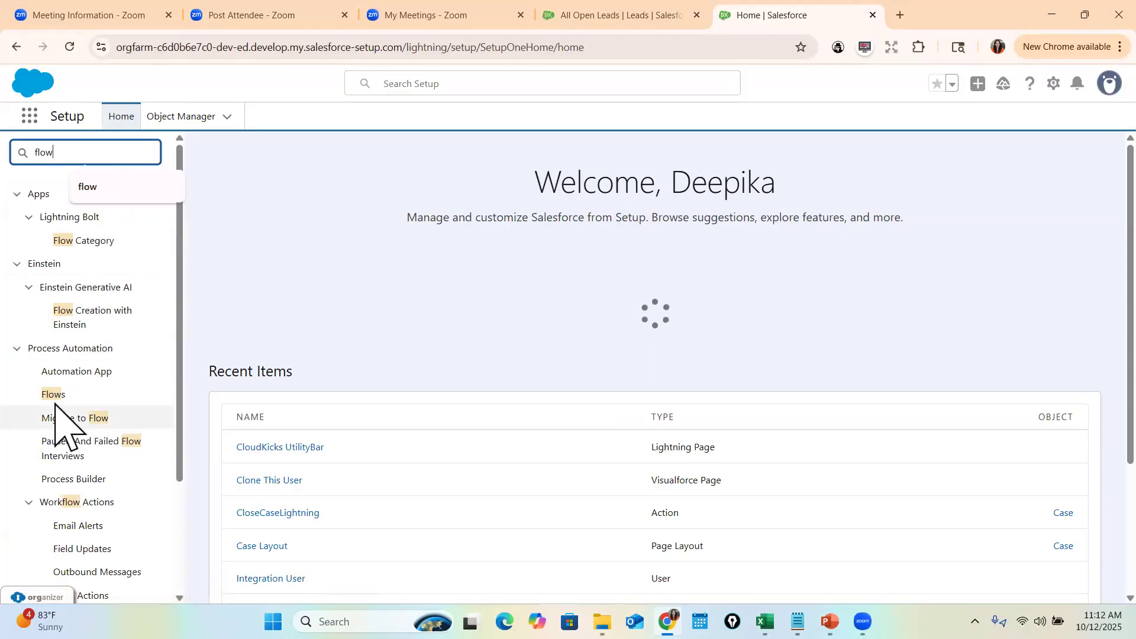
left_click(58, 395)
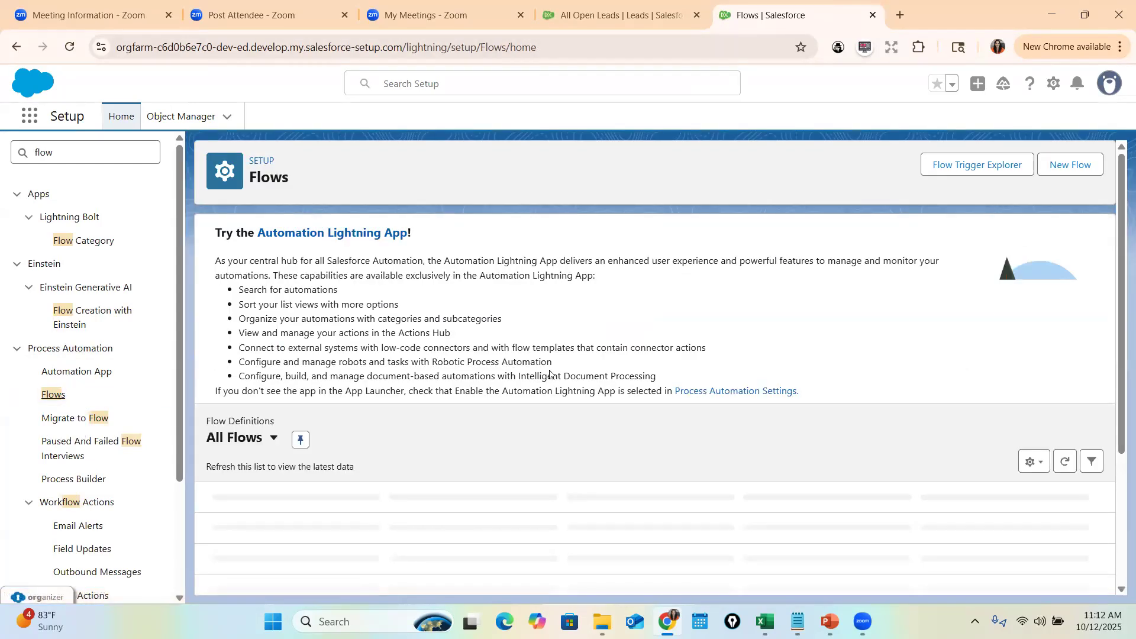
scroll(651, 267, "down", 2)
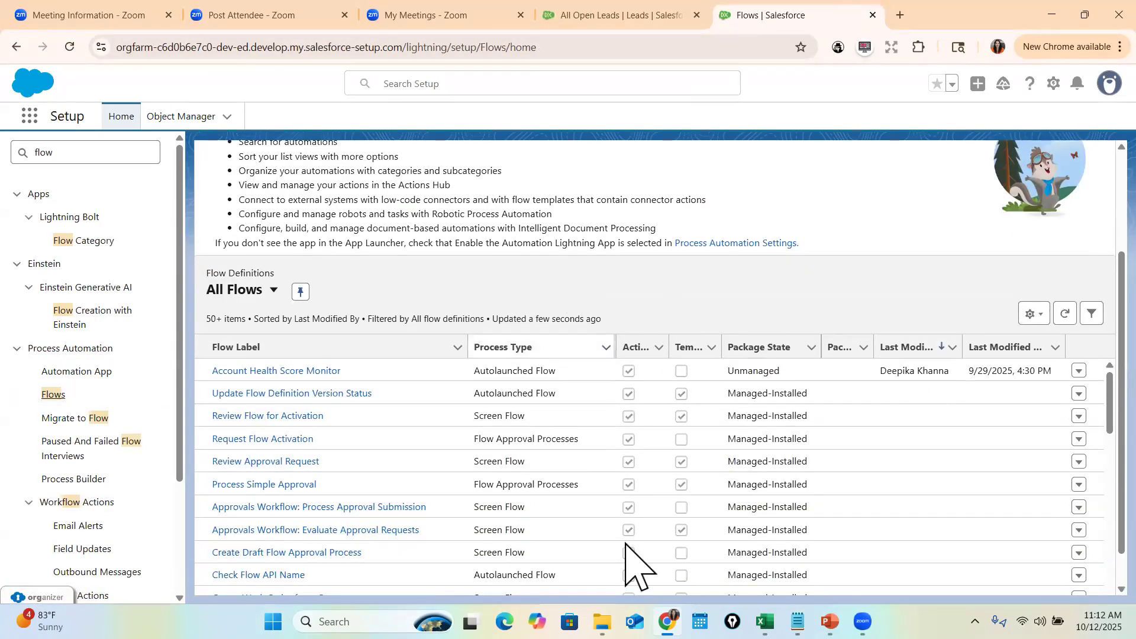
scroll(726, 507, "down", 4)
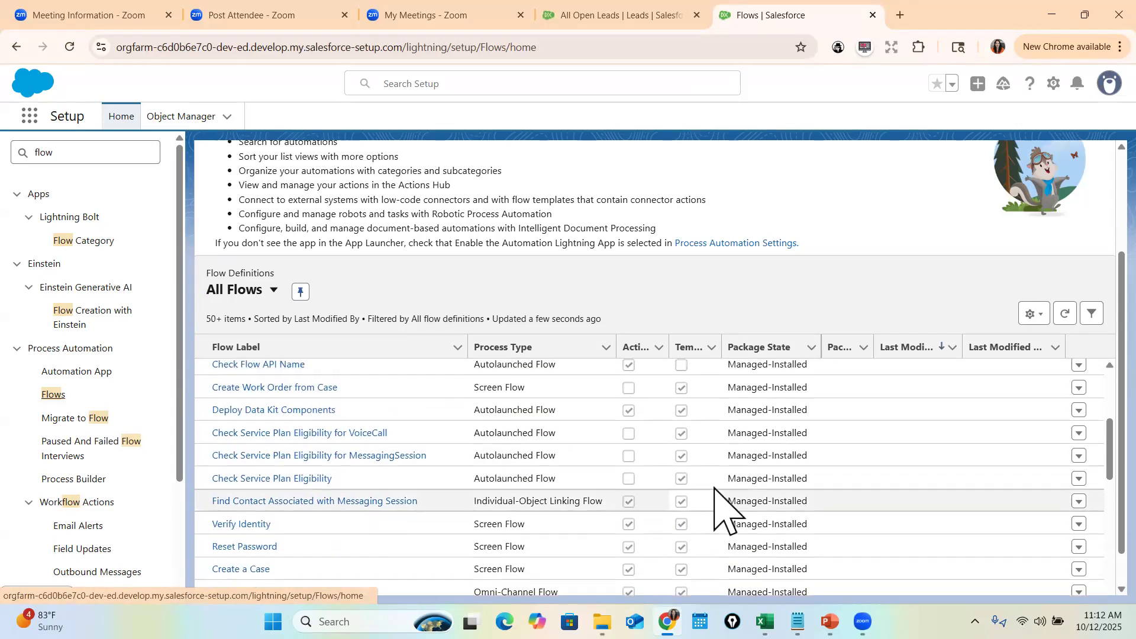
scroll(725, 503, "up", 7)
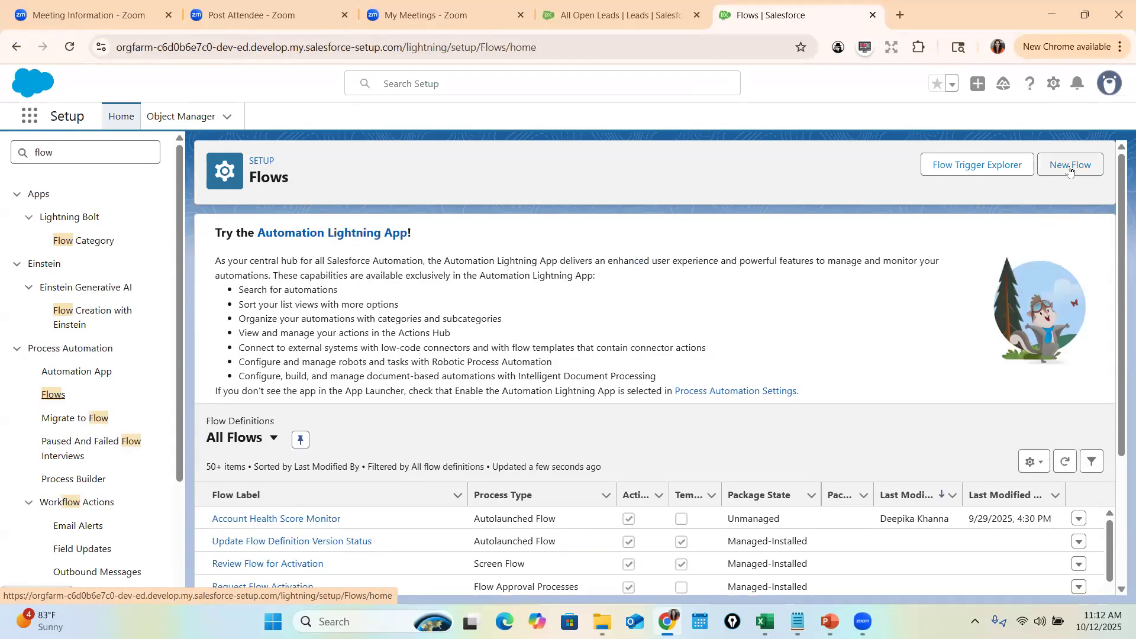
- Create a new Screen Flow from the New Automation dialog and bring up the layout choices
left_click(1070, 172)
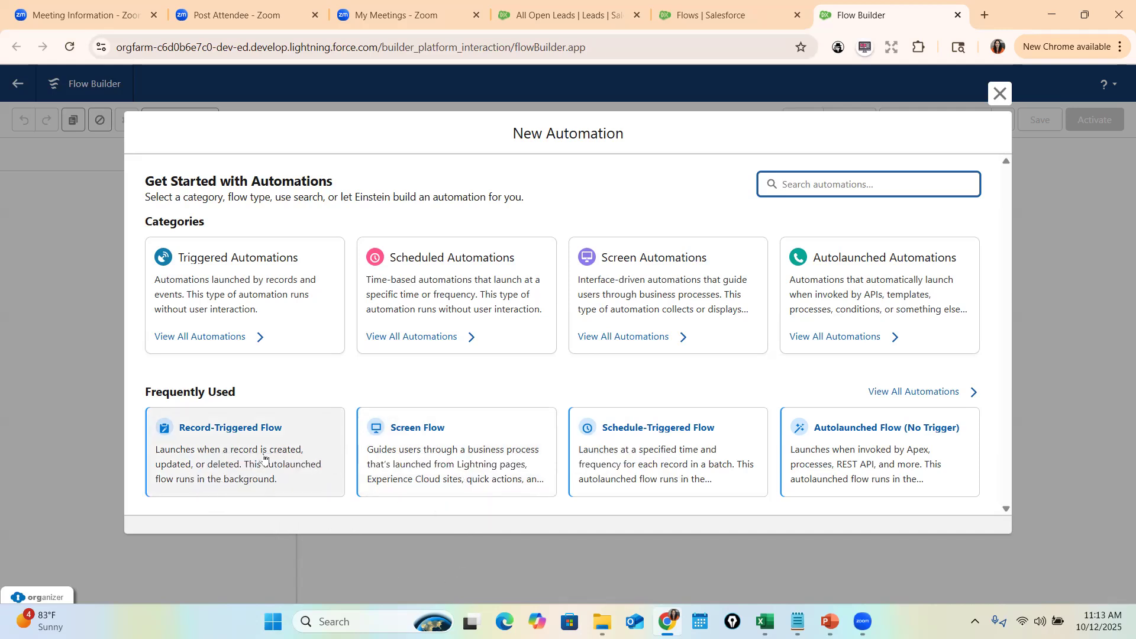
left_click(473, 454)
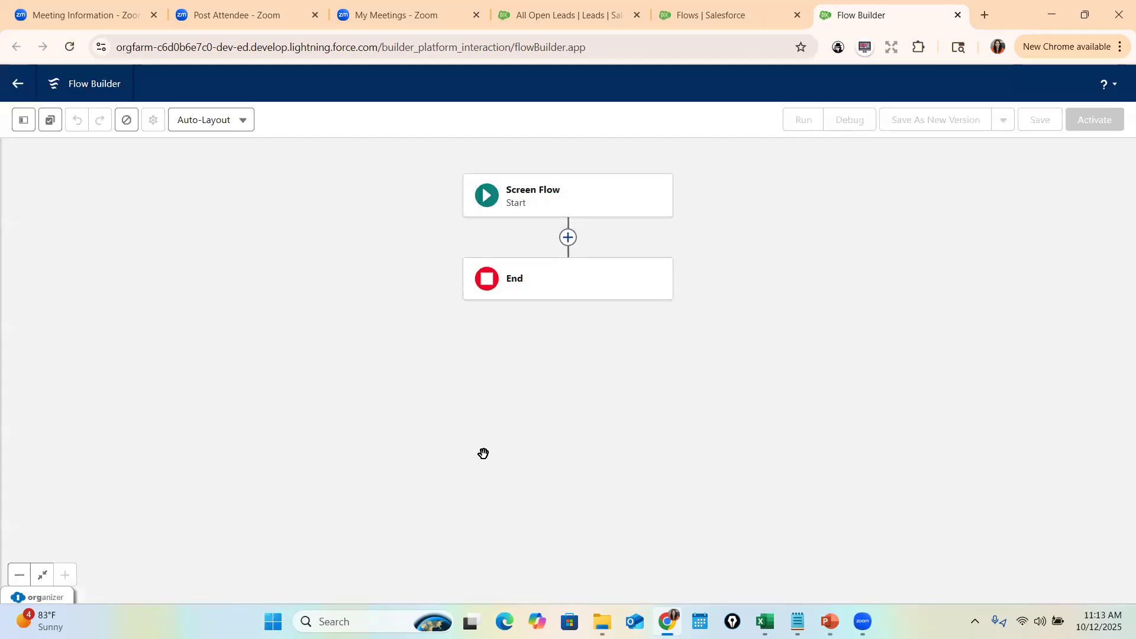
left_click(225, 122)
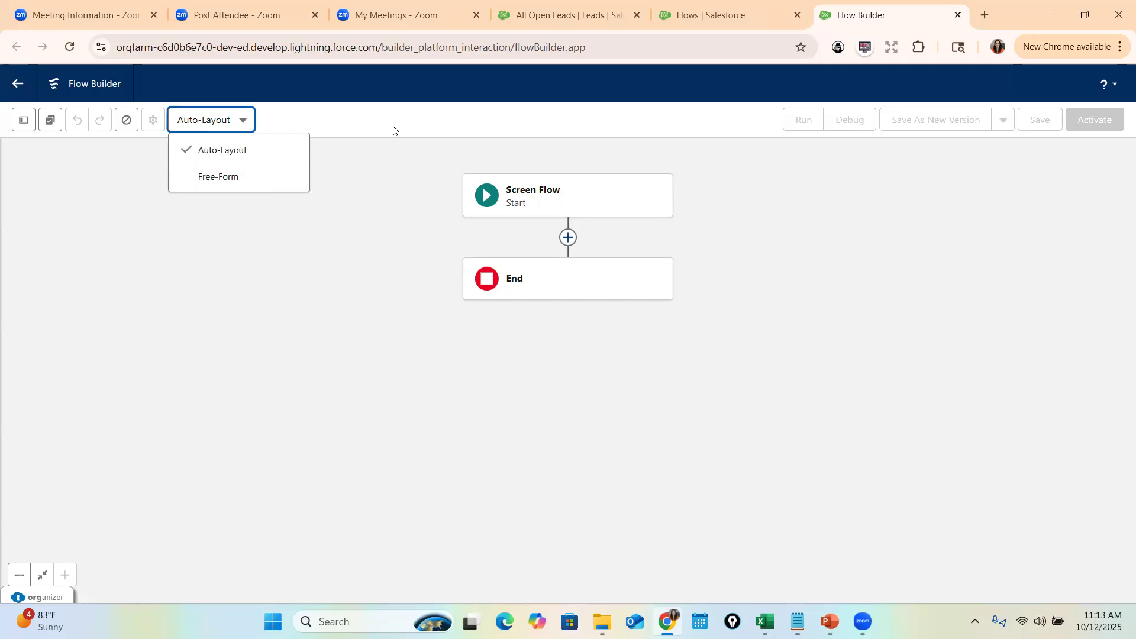
- Switch the canvas to Free-Form layout and show the still-empty resource Manager
left_click(214, 178)
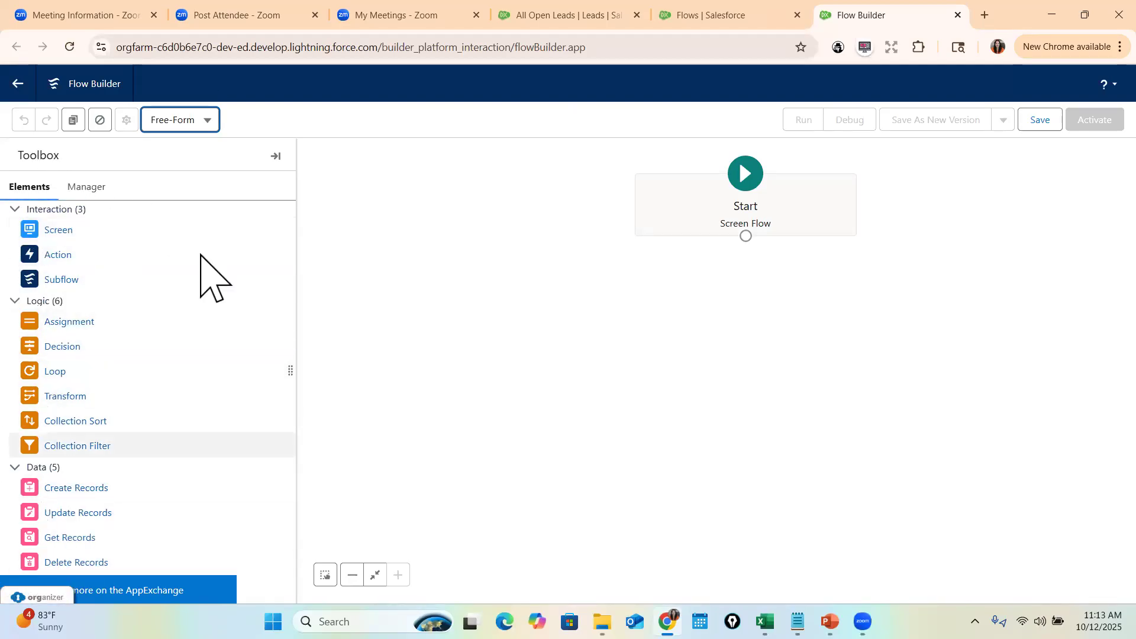
left_click(101, 190)
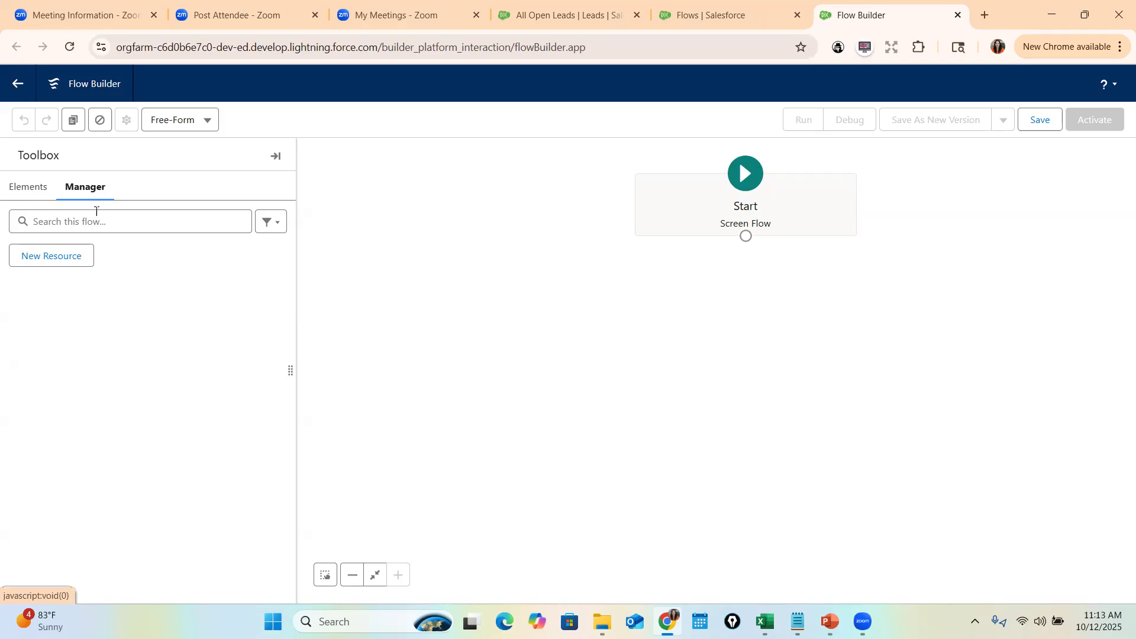
- Browse the Resource Type list in New Resource, cancel it, and return to Elements
left_click(75, 260)
left_click(375, 278)
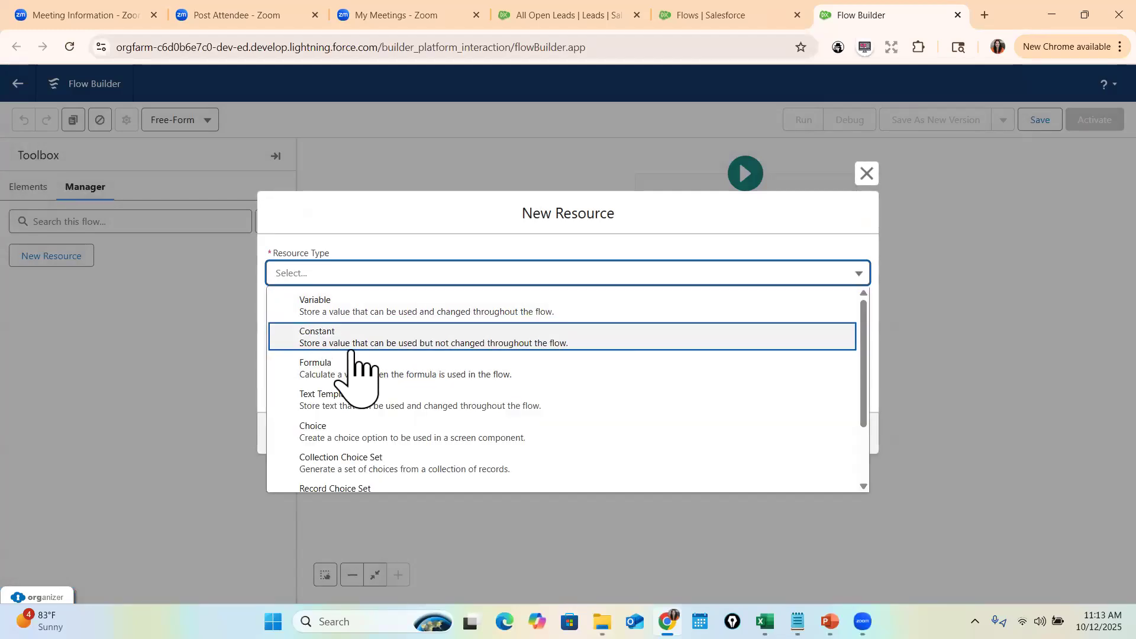
key("Down")
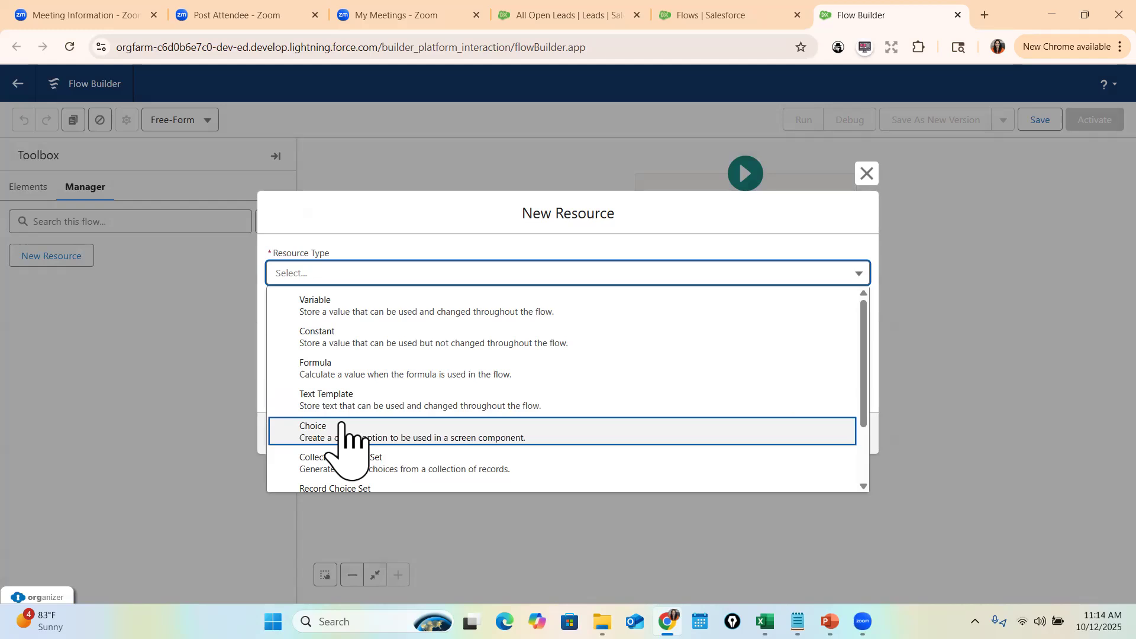
scroll(456, 449, "down", 1)
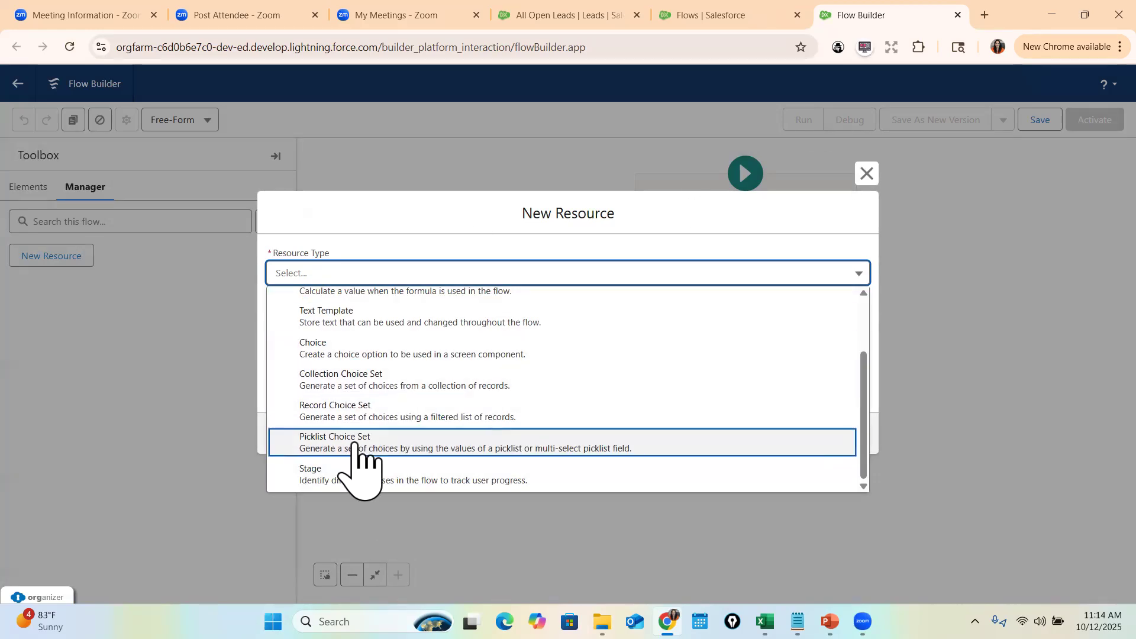
scroll(481, 453, "up", 1)
left_click(867, 173)
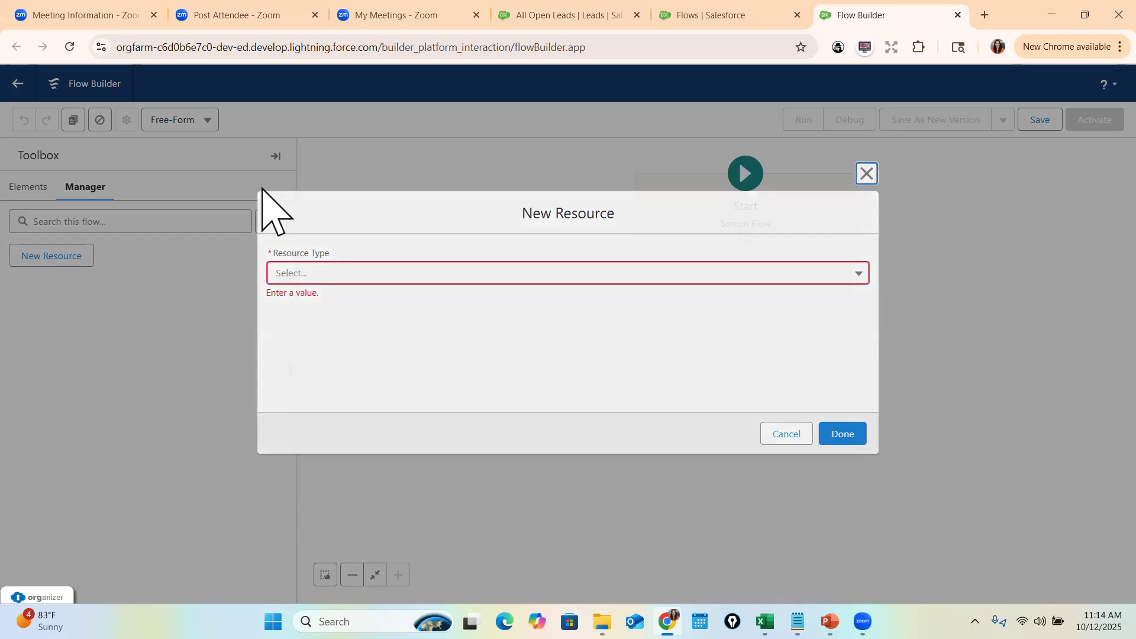
left_click(32, 187)
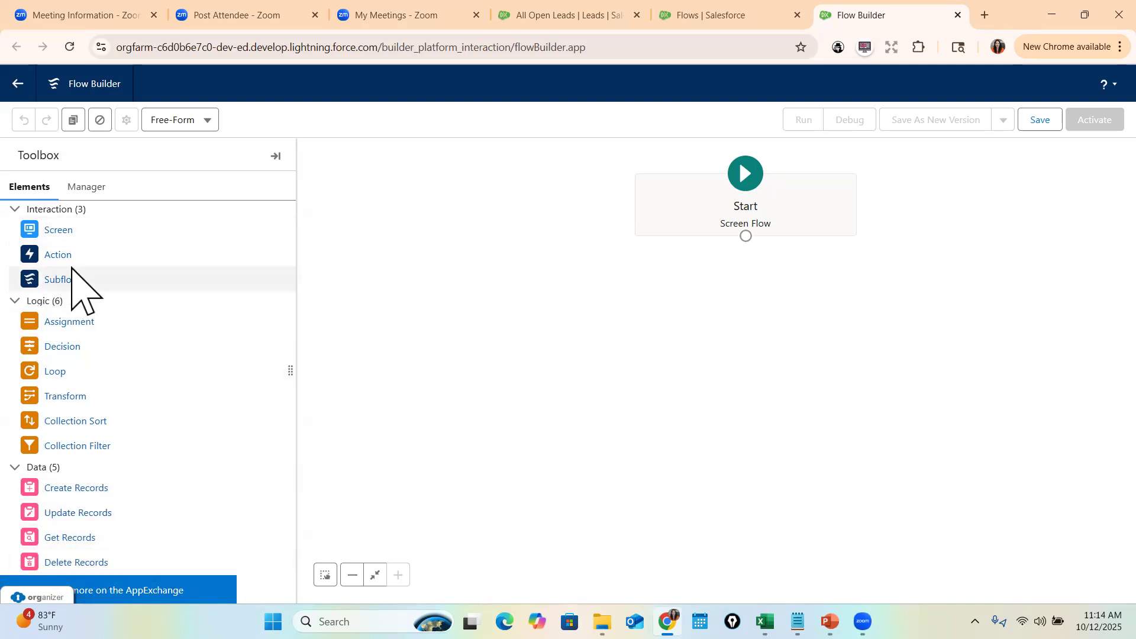
- Advance the PowerPoint slide show to the Screen Flow slide, then return to Flow Builder
left_click(828, 547)
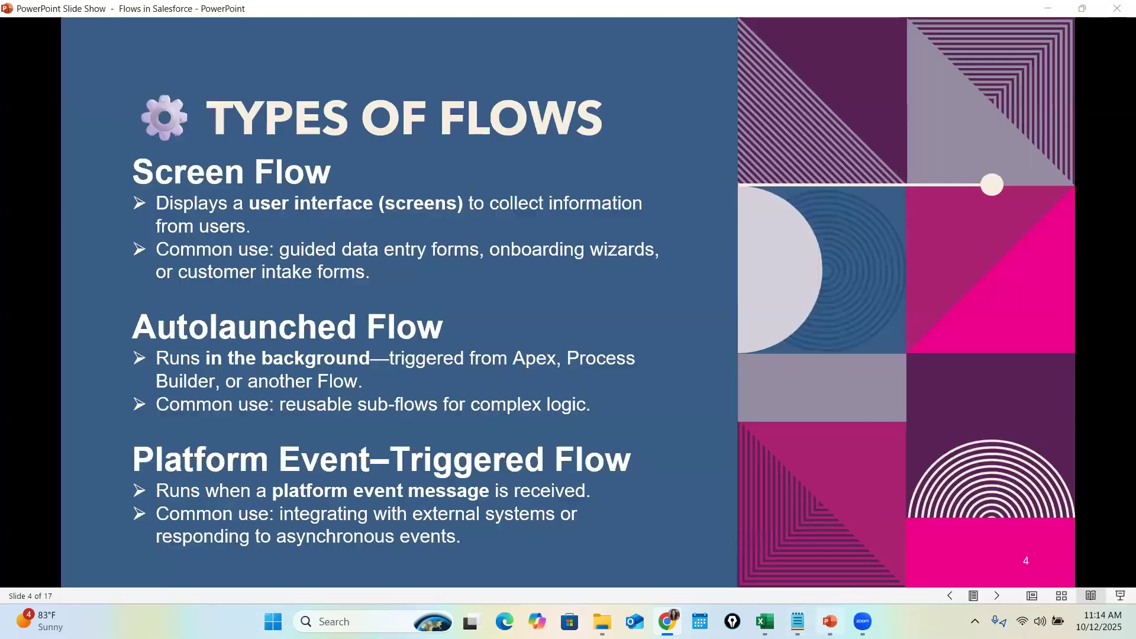
left_click(997, 596)
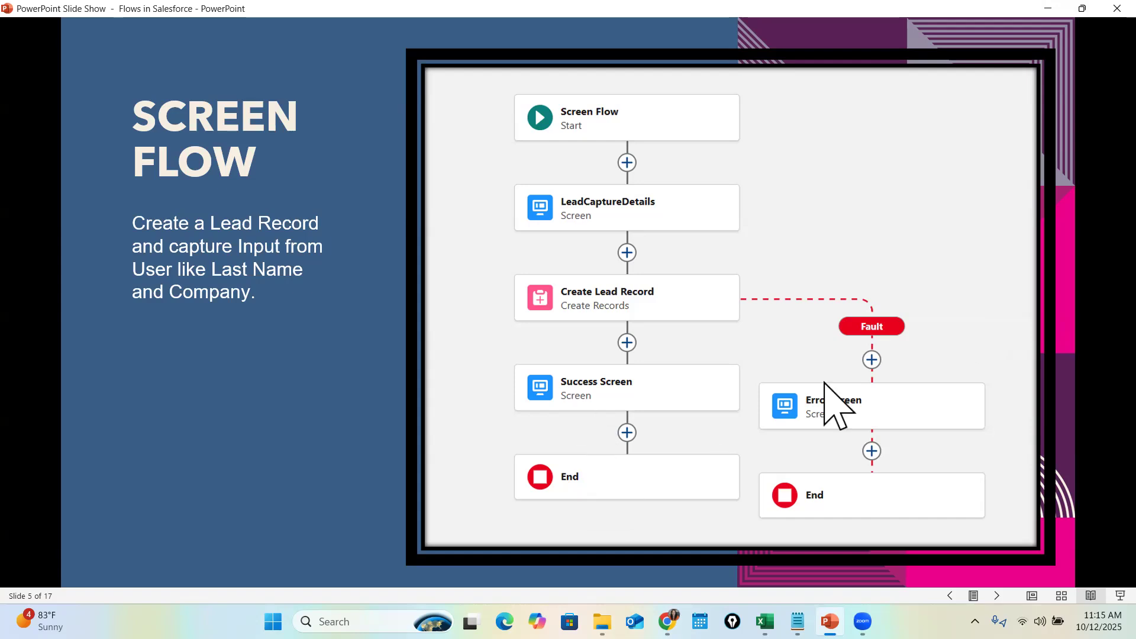
left_click(1047, 8)
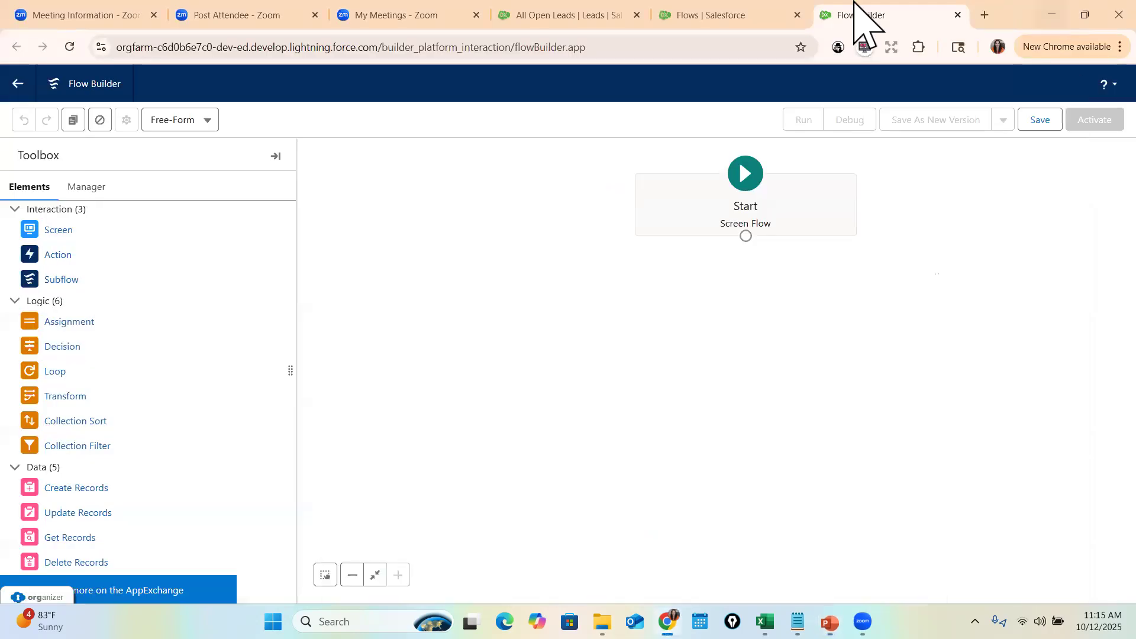
- Add a Screen labelled 'Lead Capture Details' below Start and search components for 'name'
left_click_drag(36, 232, 748, 295)
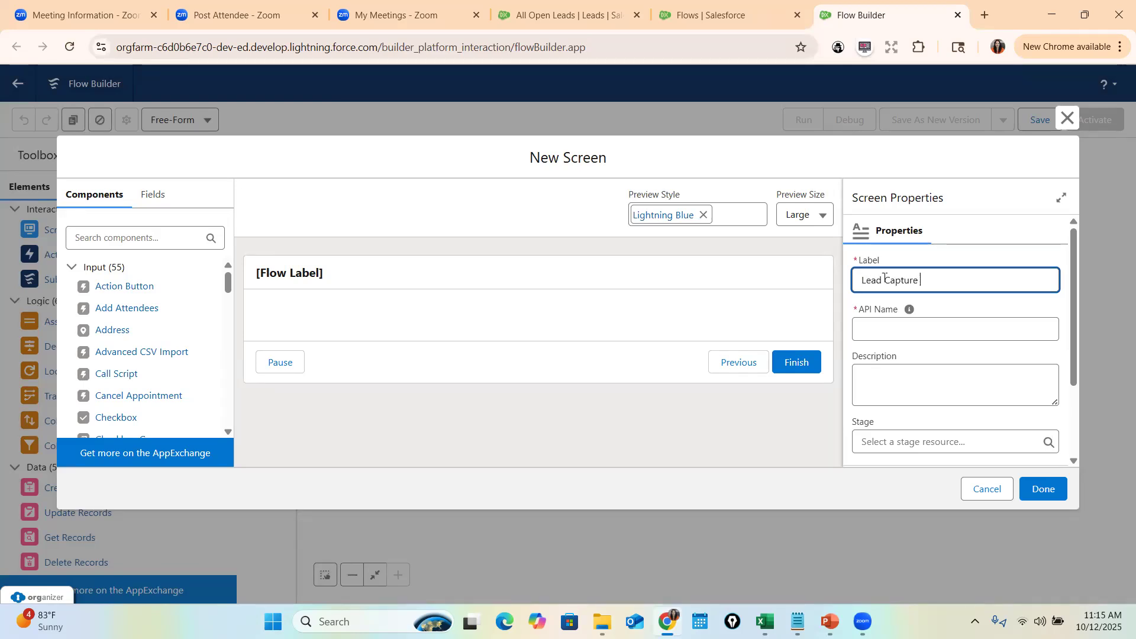
type("Lead Capture Details")
key("Tab")
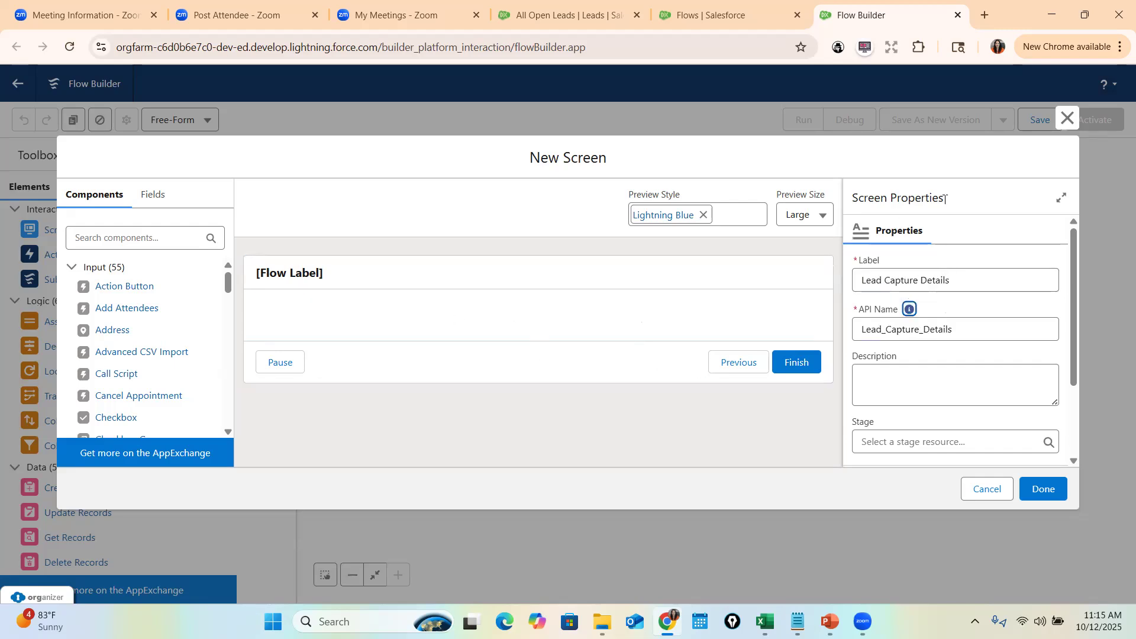
left_click(109, 237)
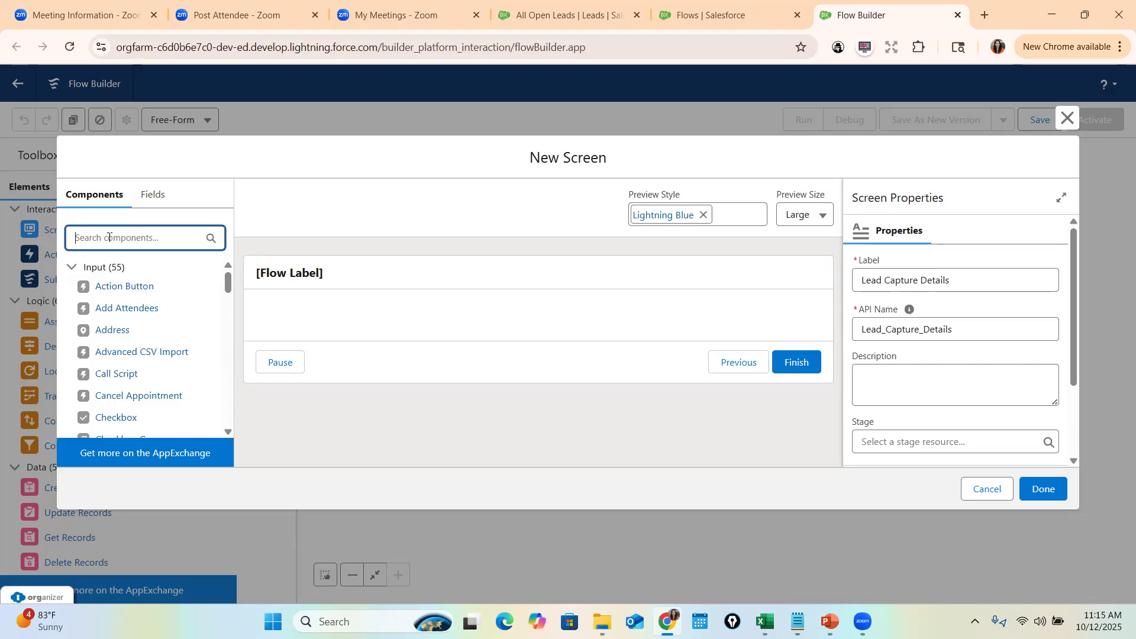
type("name")
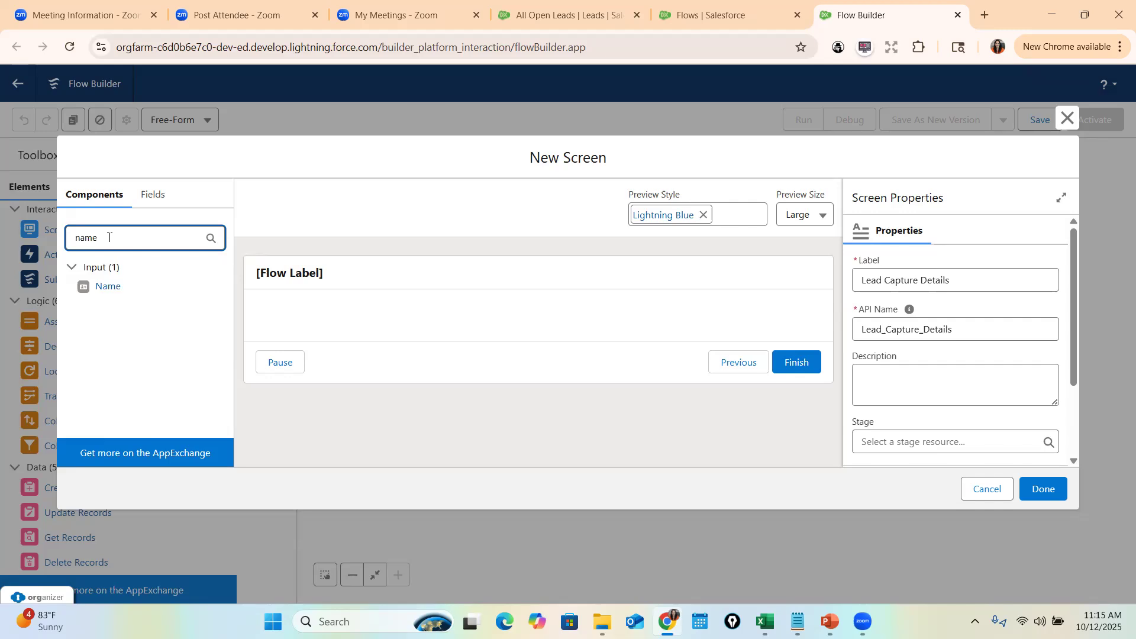
- Place the Name component on the screen with API name leadName
left_click_drag(88, 288, 355, 332)
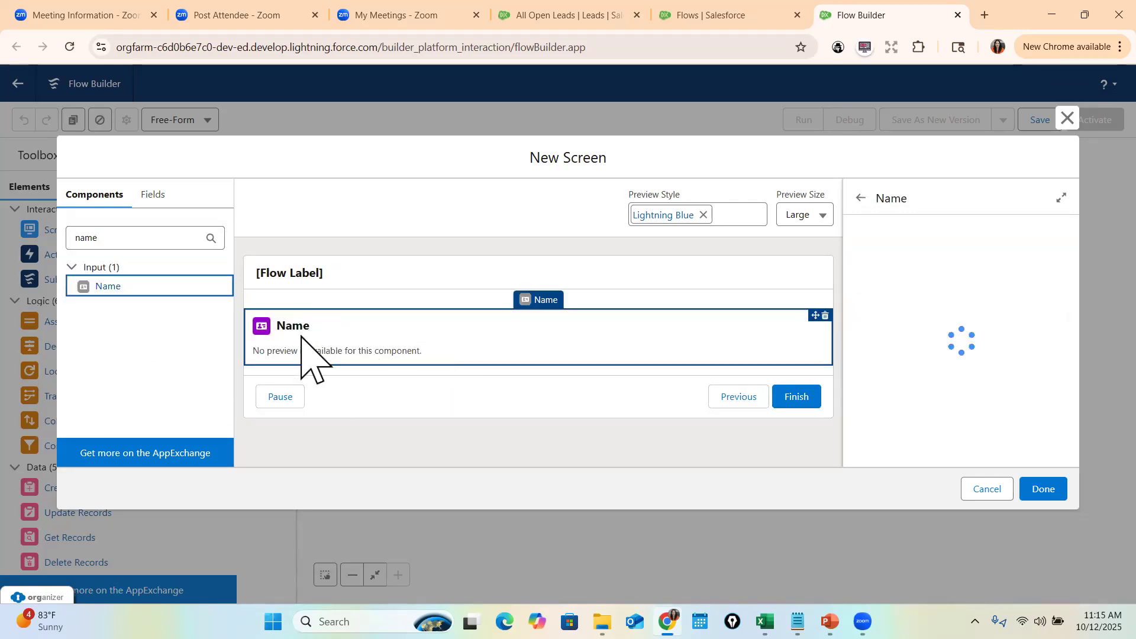
left_click(894, 274)
type("N")
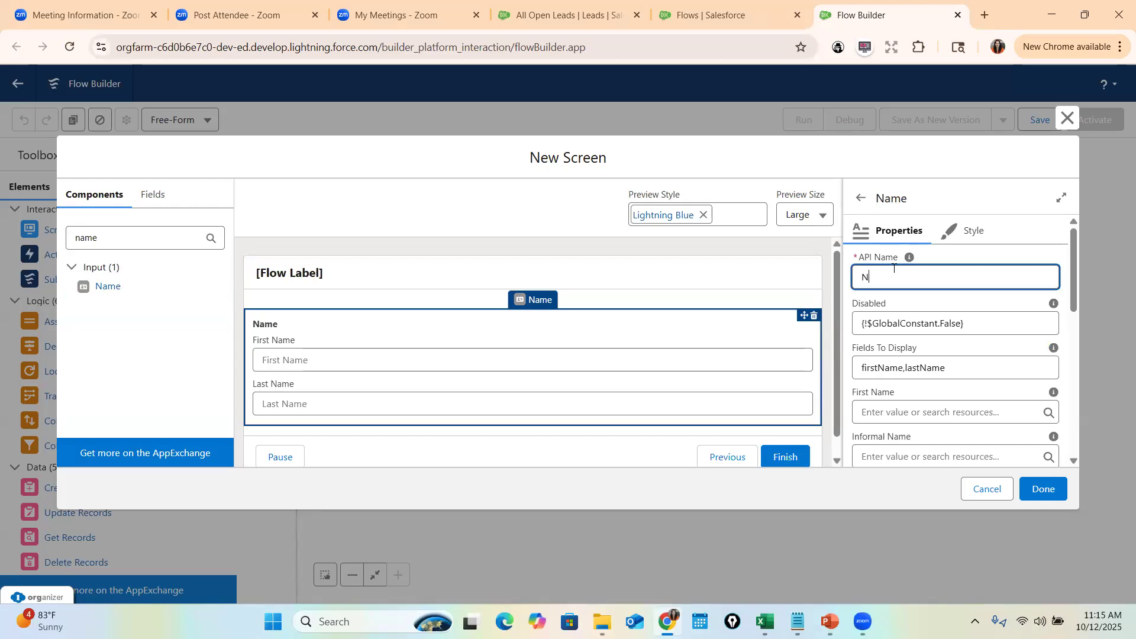
type("eadNmeme")
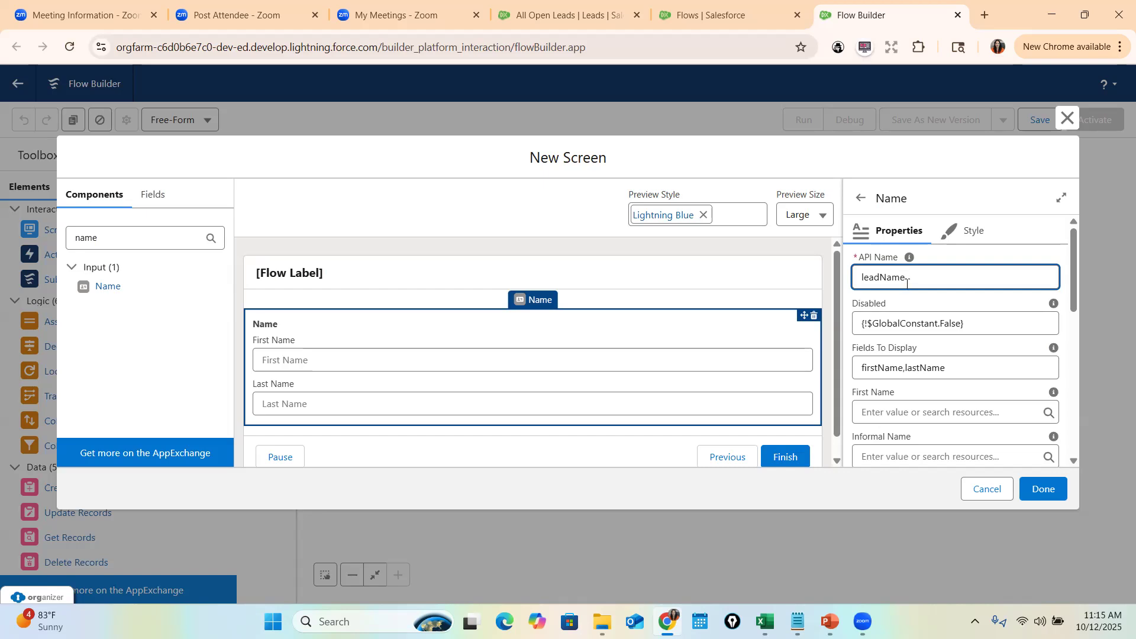
mouse_move(907, 266)
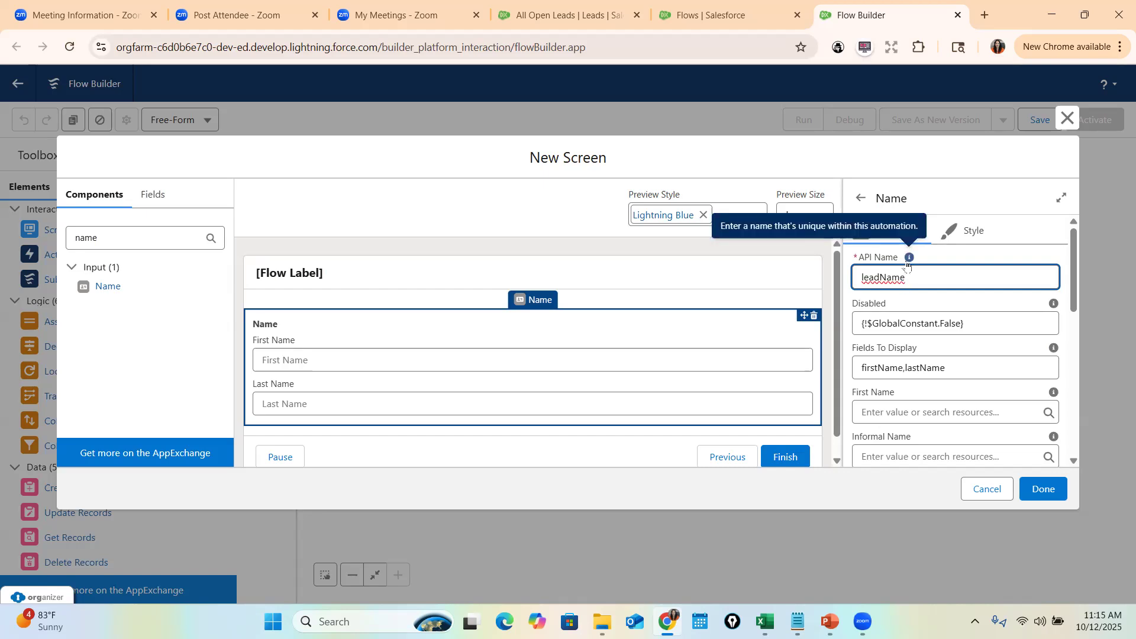
double_click(879, 276)
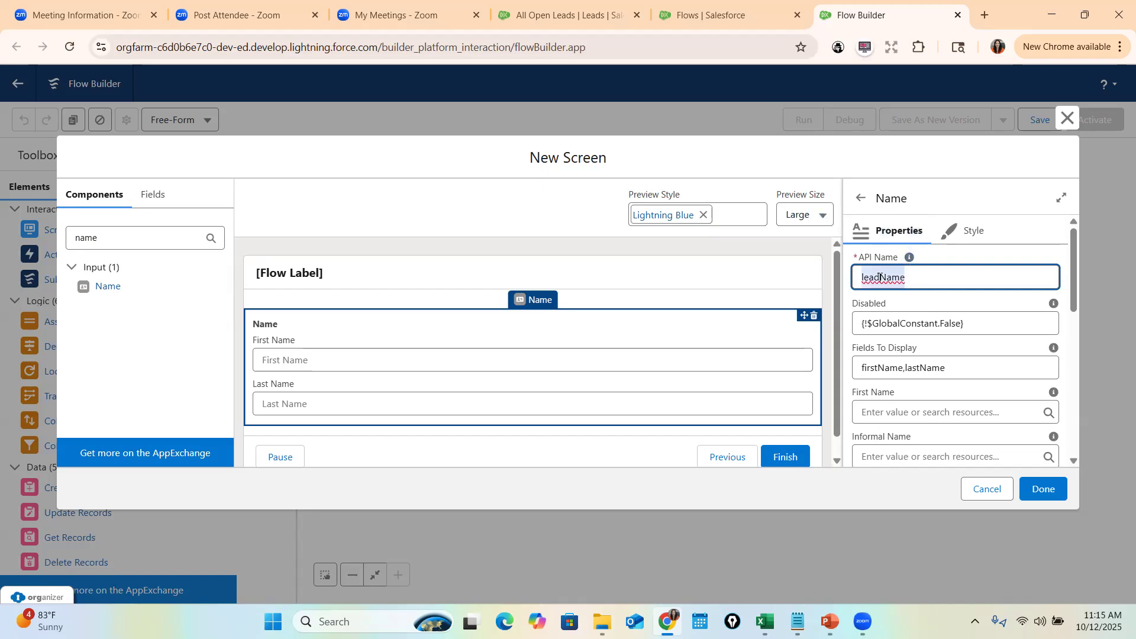
left_click(893, 272)
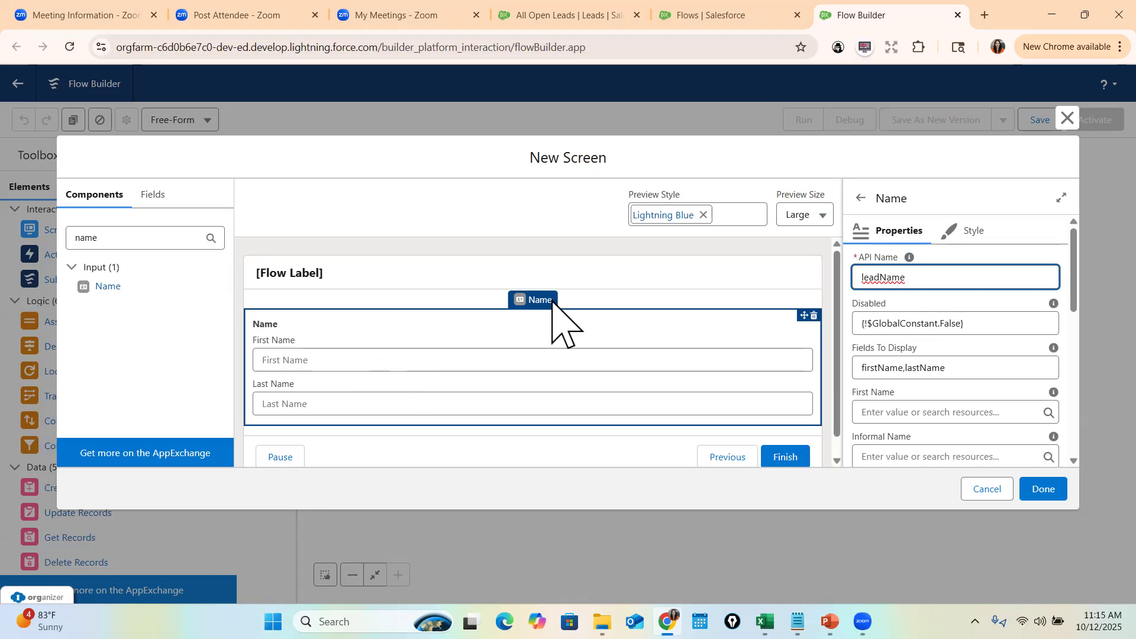
- Leave the Name component's Disabled value as False
left_click(952, 324)
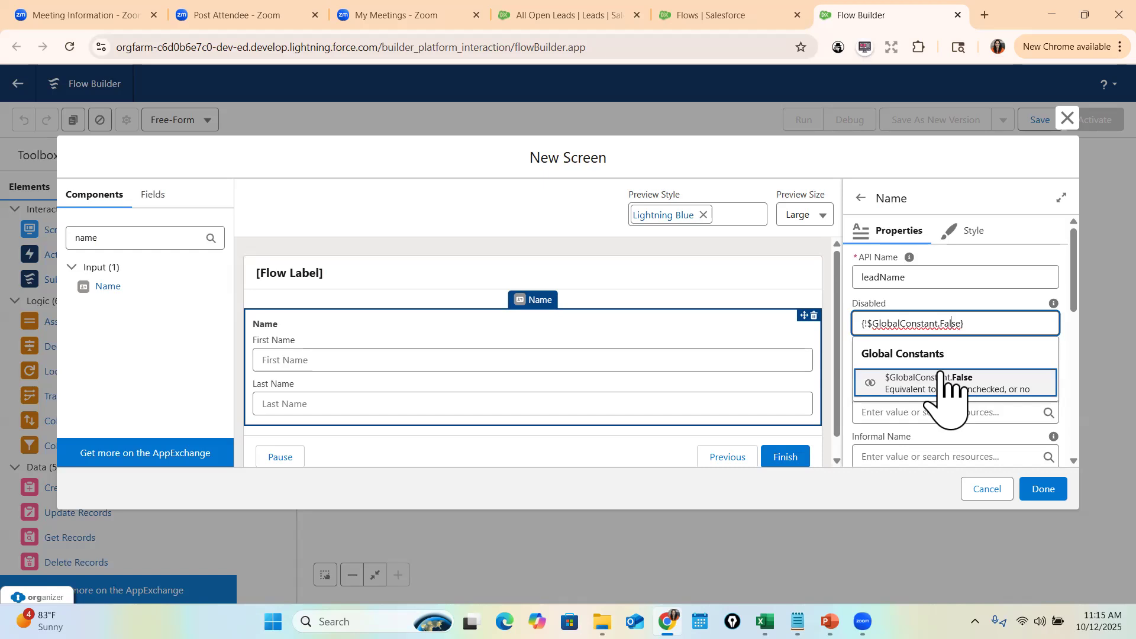
double_click(910, 320)
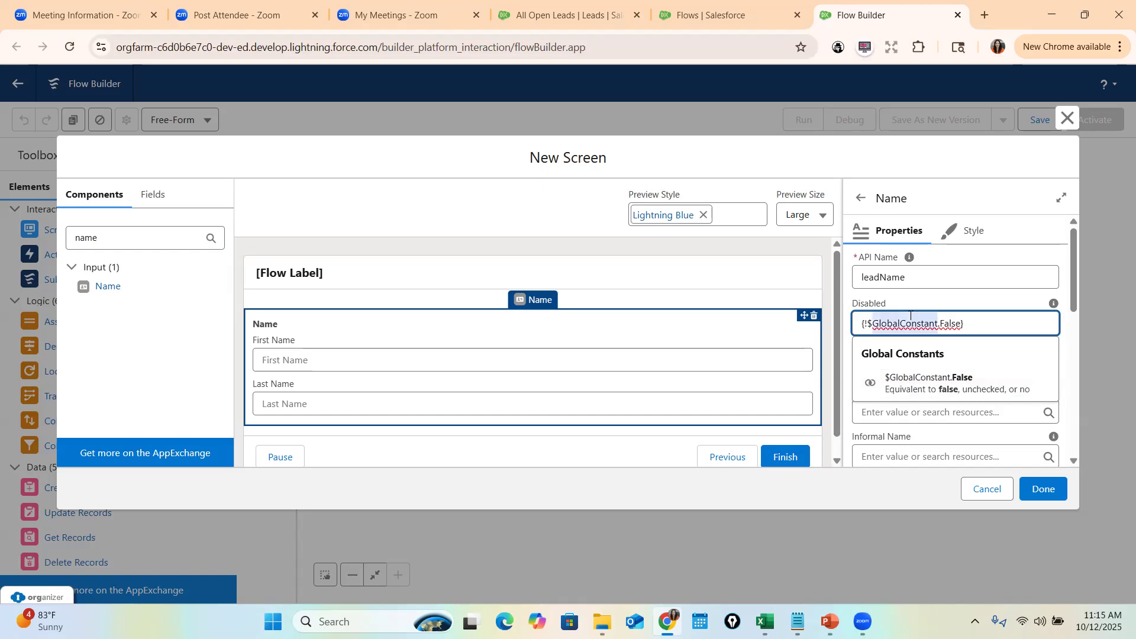
left_click(996, 296)
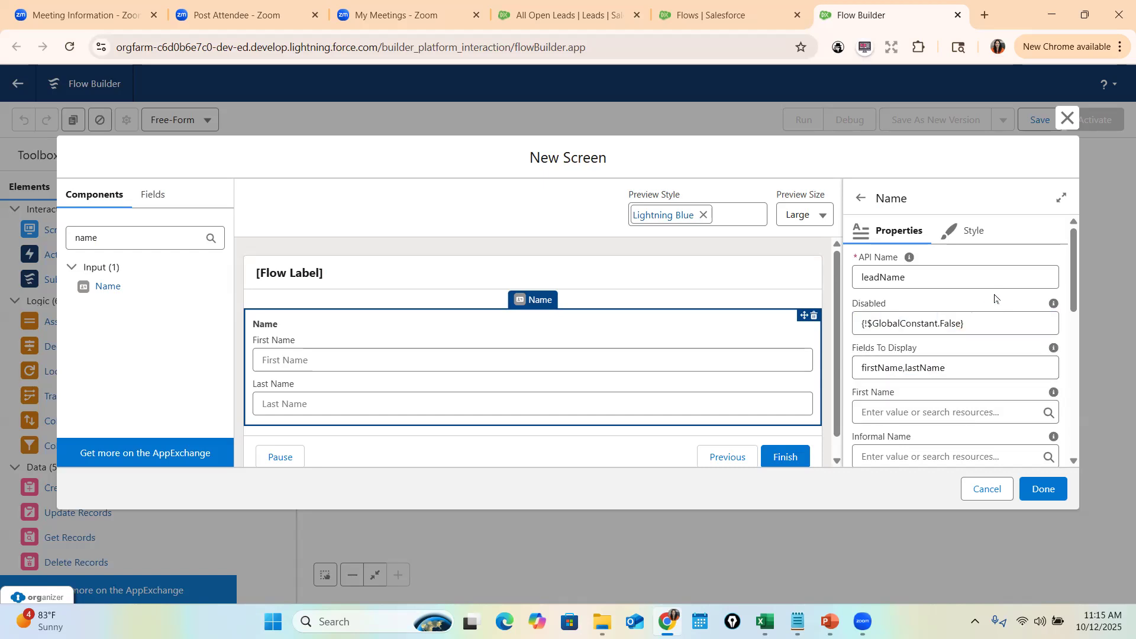
left_click(1028, 327)
double_click(929, 328)
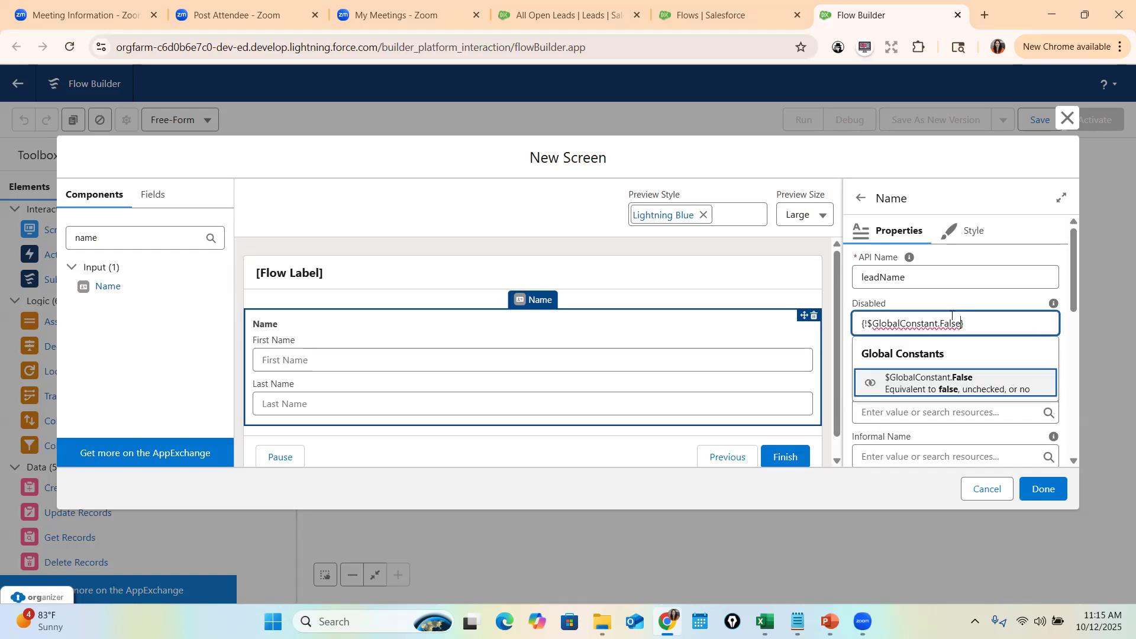
left_click(1006, 307)
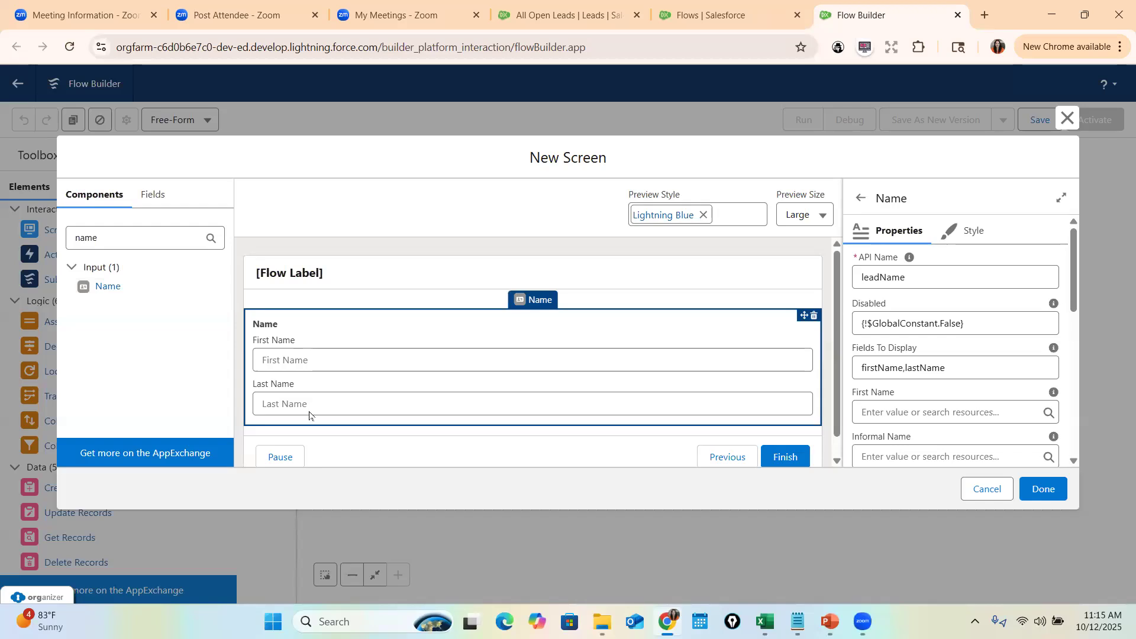
- Filter the screen components list by 'text'
scroll(1036, 325, "down", 1)
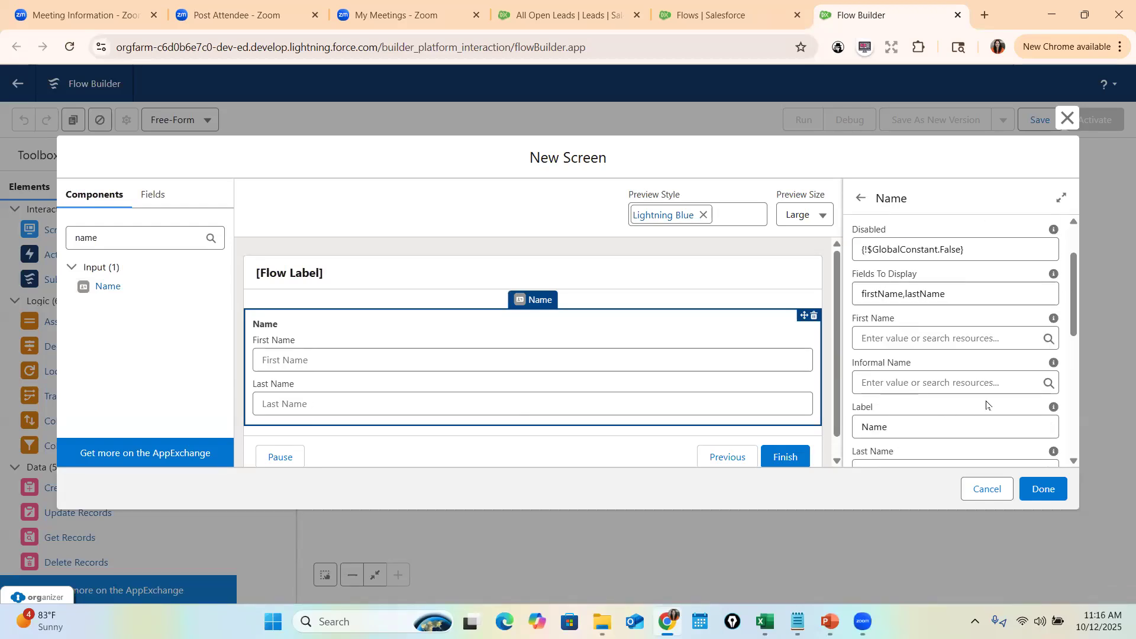
double_click(106, 248)
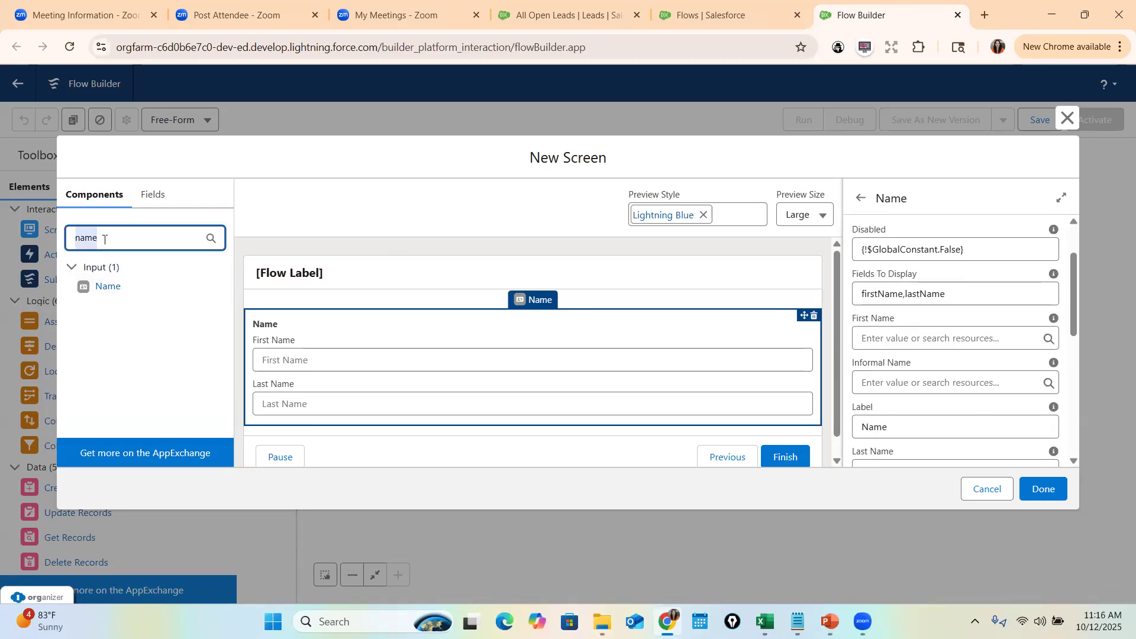
type("text")
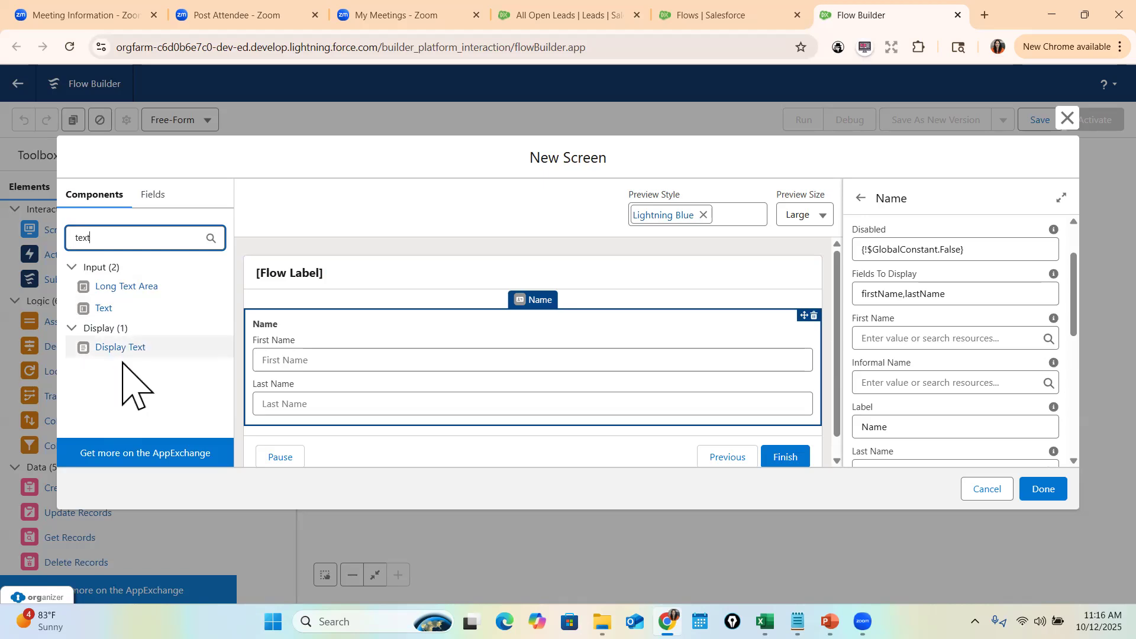
- Add a Text input labelled Company below the Name fields
left_click_drag(81, 309, 387, 456)
left_click(893, 275)
type("Company")
key("Tab")
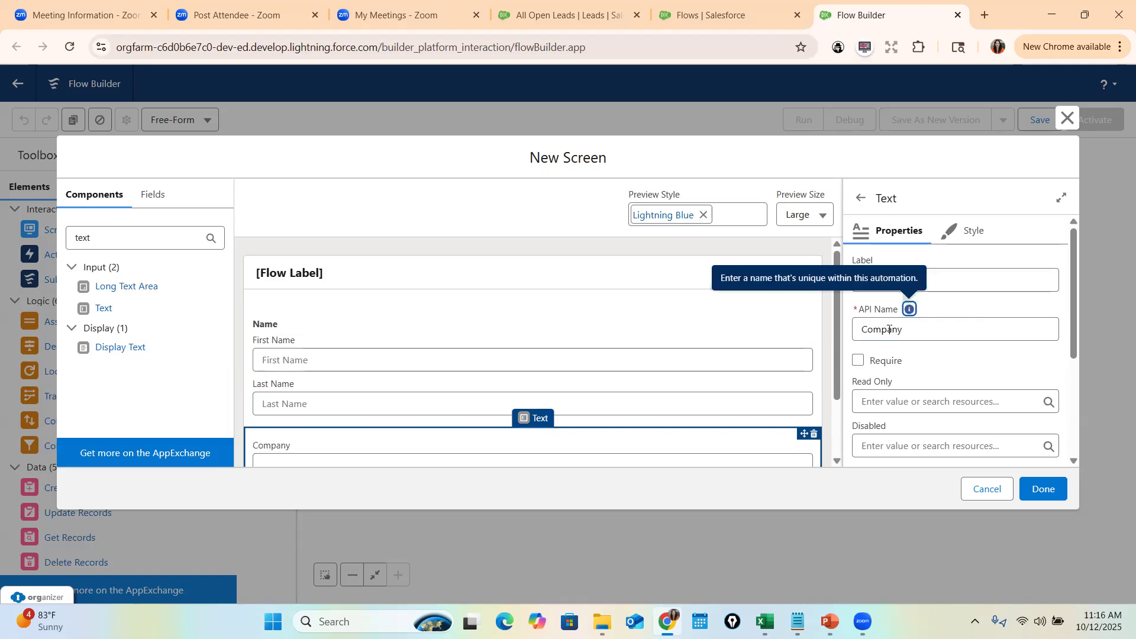
- Make the Company field required and leave its Read Only value empty
scroll(596, 337, "down", 2)
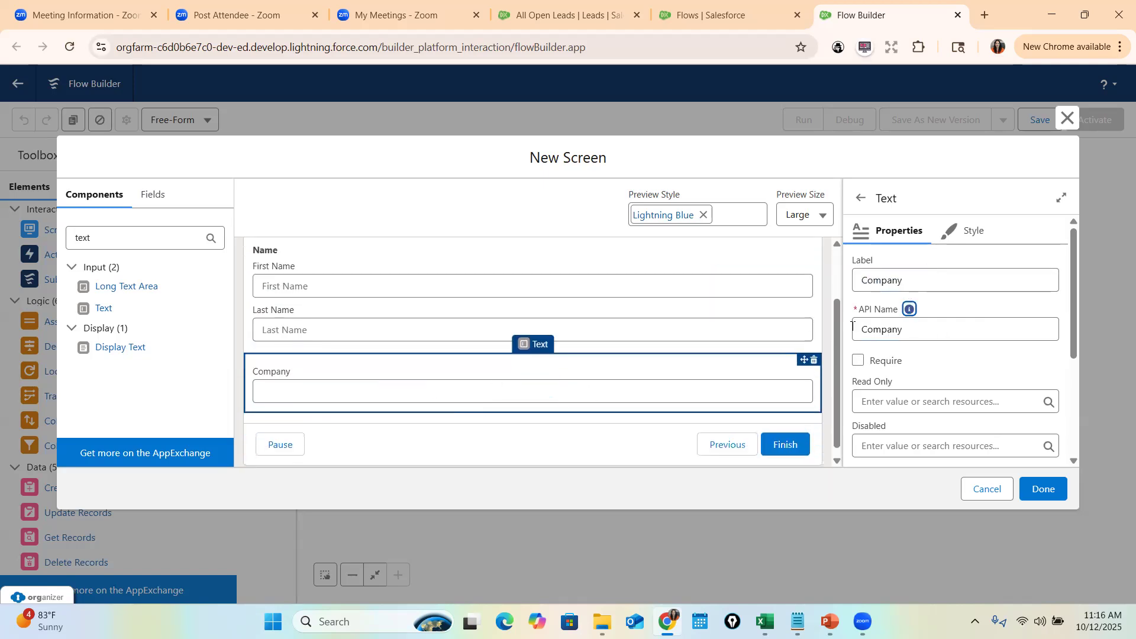
left_click(859, 361)
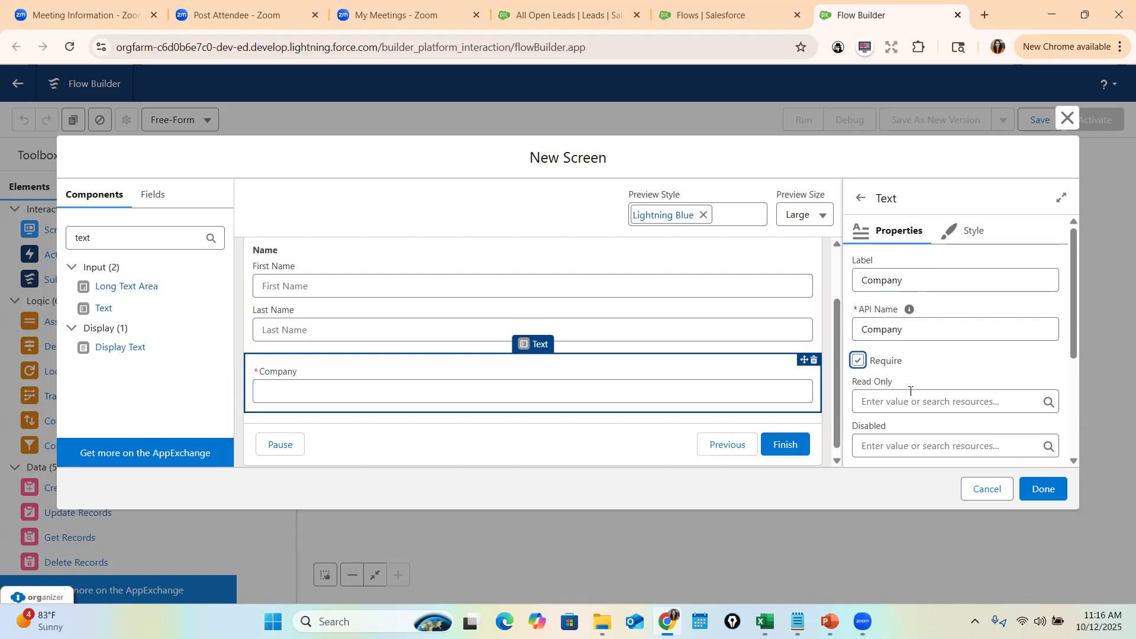
left_click(886, 400)
type("true")
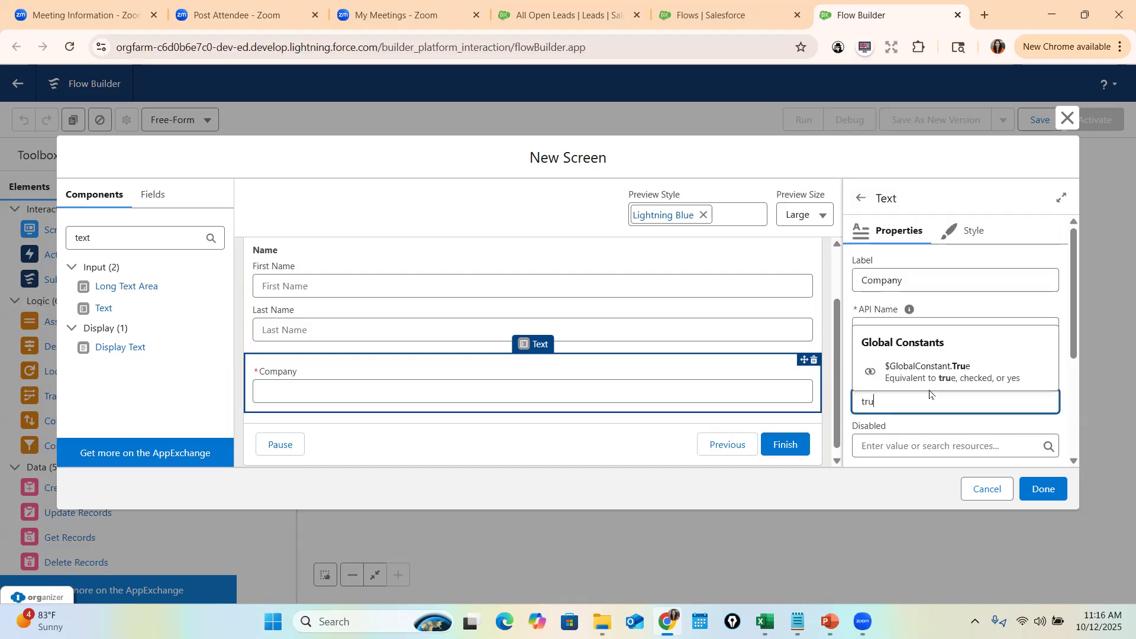
left_click_drag(877, 403, 850, 430)
key("BackSpace")
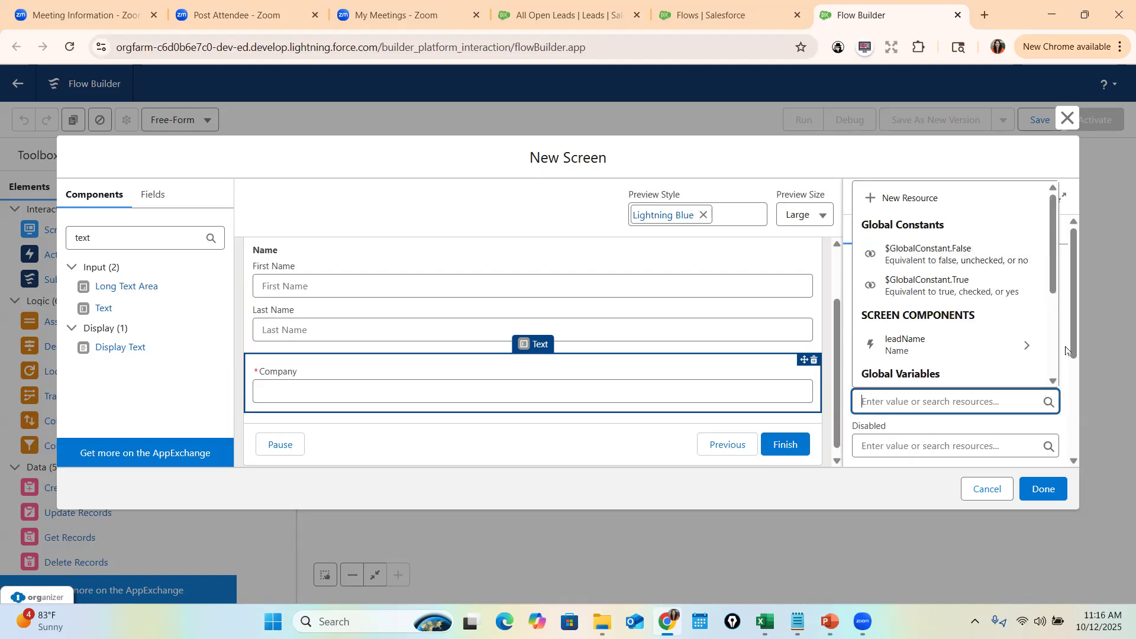
left_click(1065, 351)
scroll(1066, 351, "down", 3)
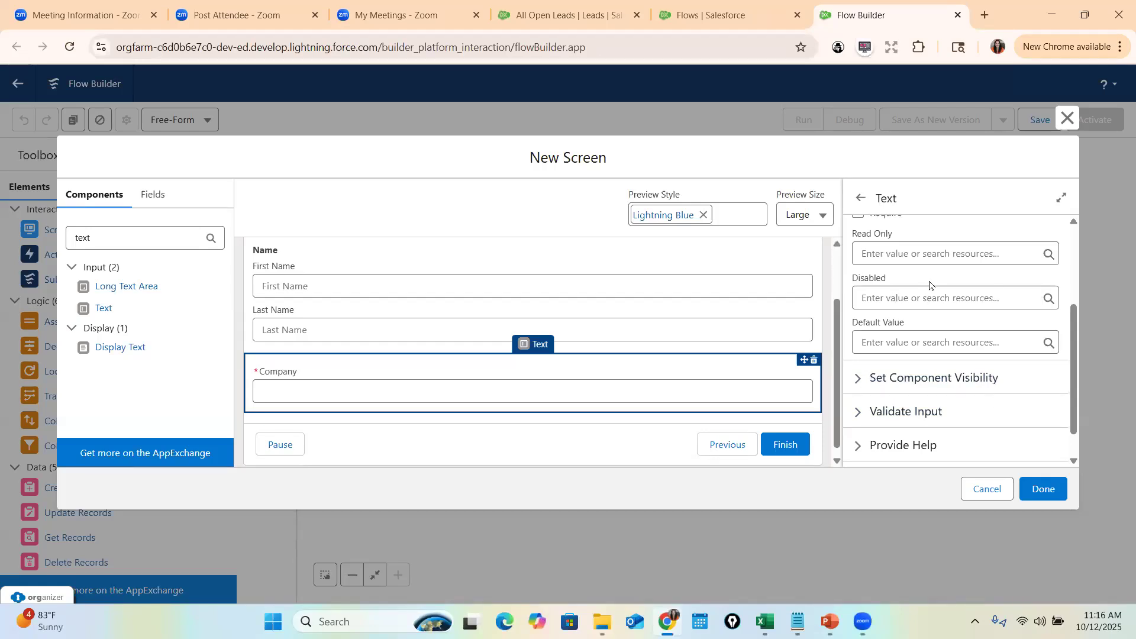
- Set the Company field's default value to Mytutorialrack
left_click(875, 336)
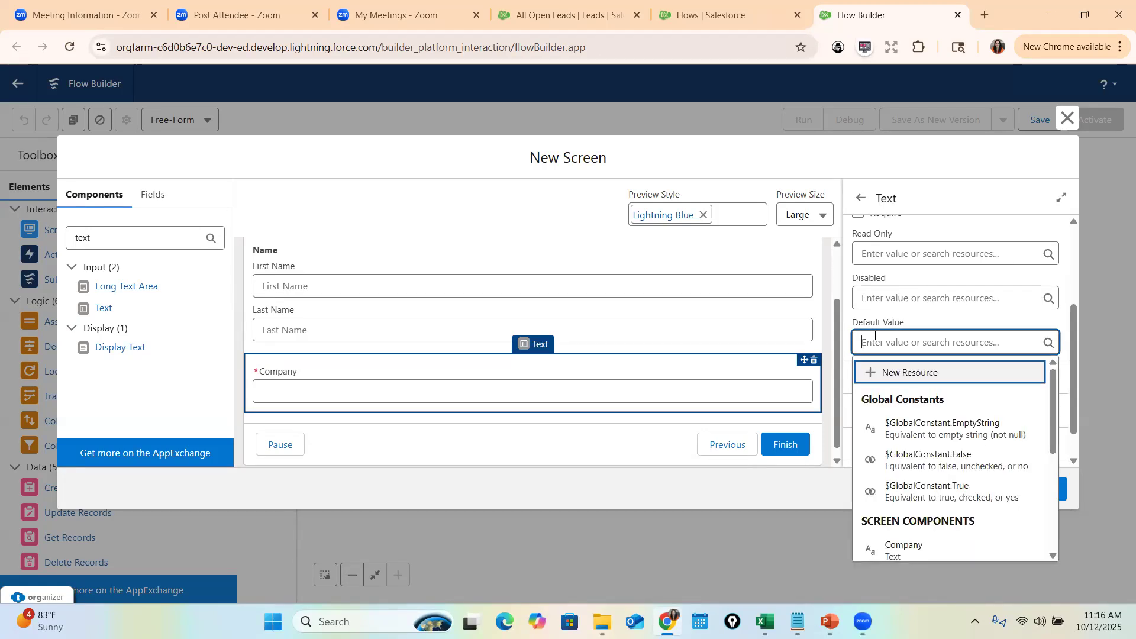
type("Mytutorialrack")
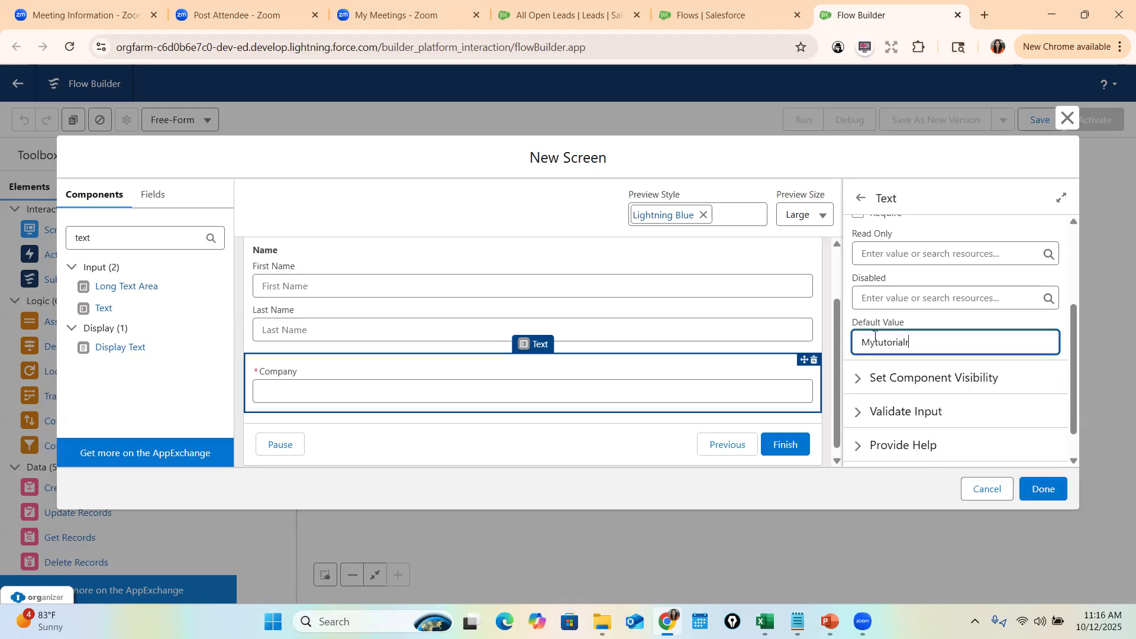
left_click(982, 321)
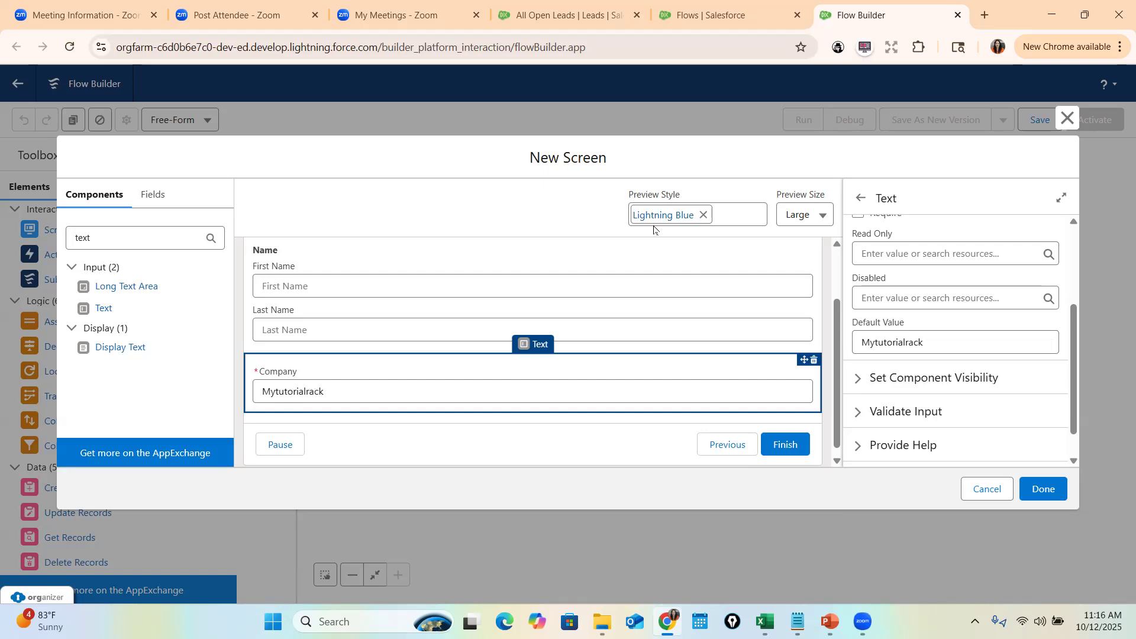
- Keep Company's visibility at Always and expand the Validate Input settings
scroll(892, 398, "down", 1)
left_click(875, 355)
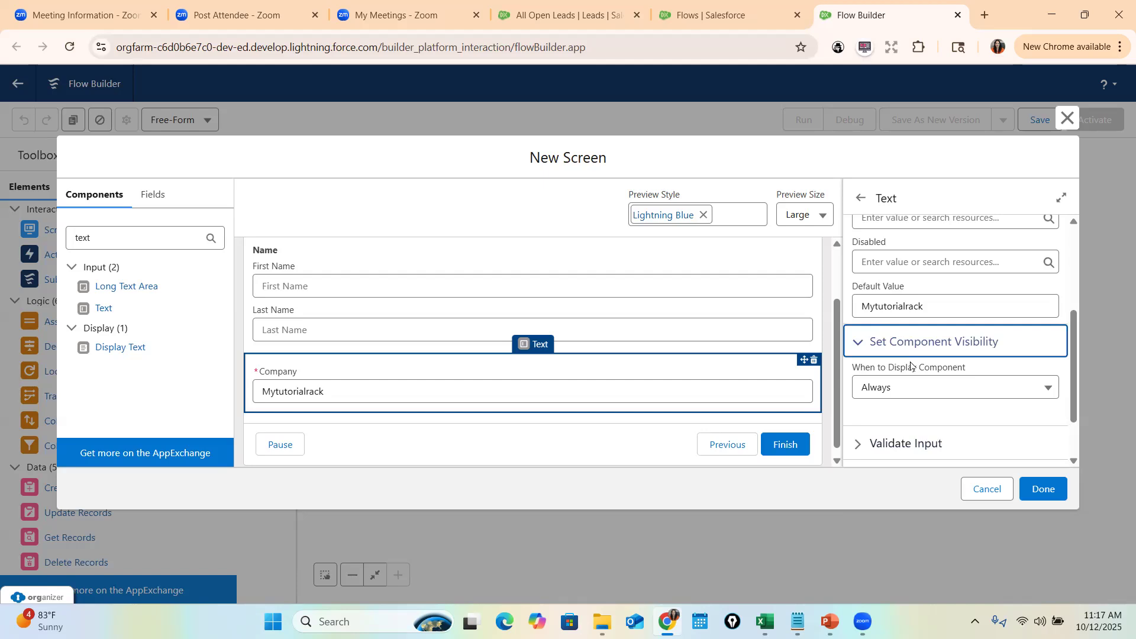
left_click(926, 389)
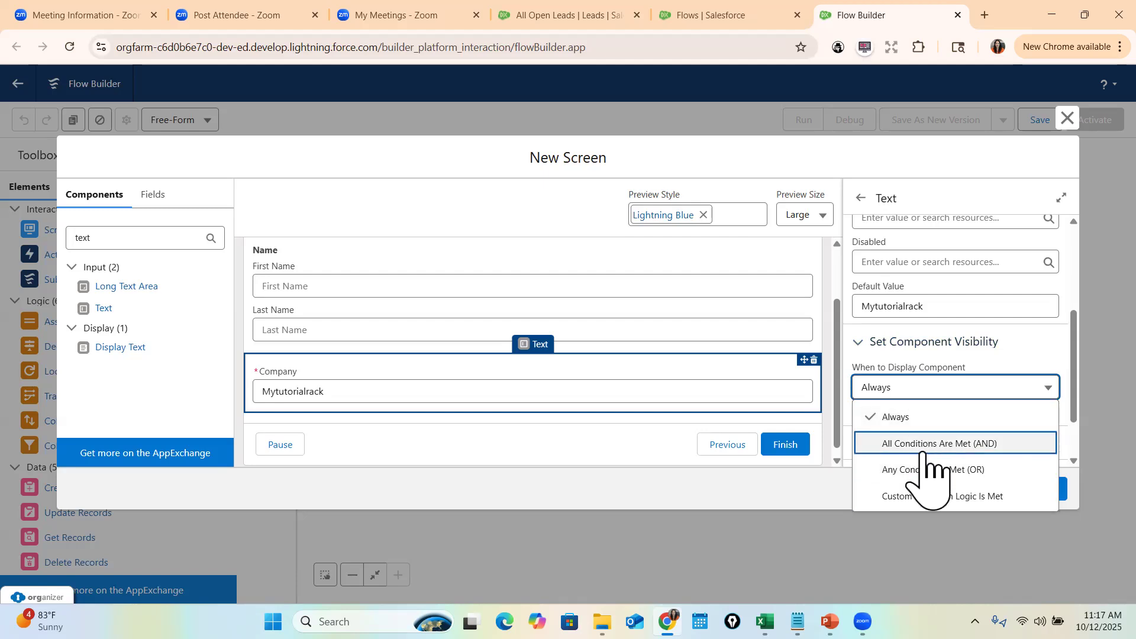
left_click(947, 443)
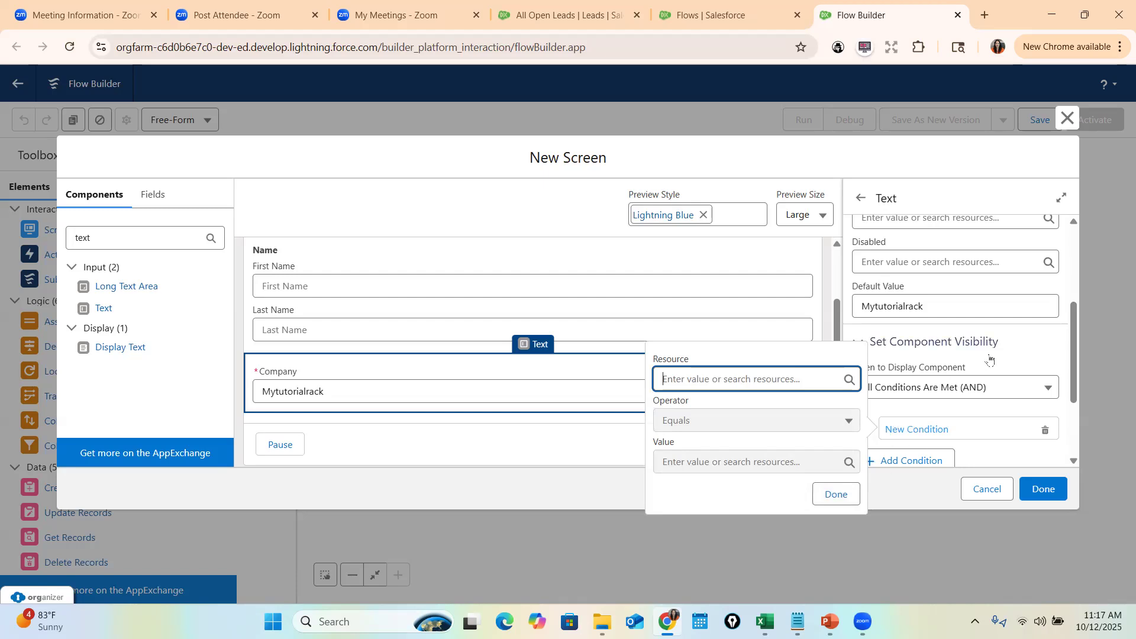
left_click(913, 357)
left_click(913, 358)
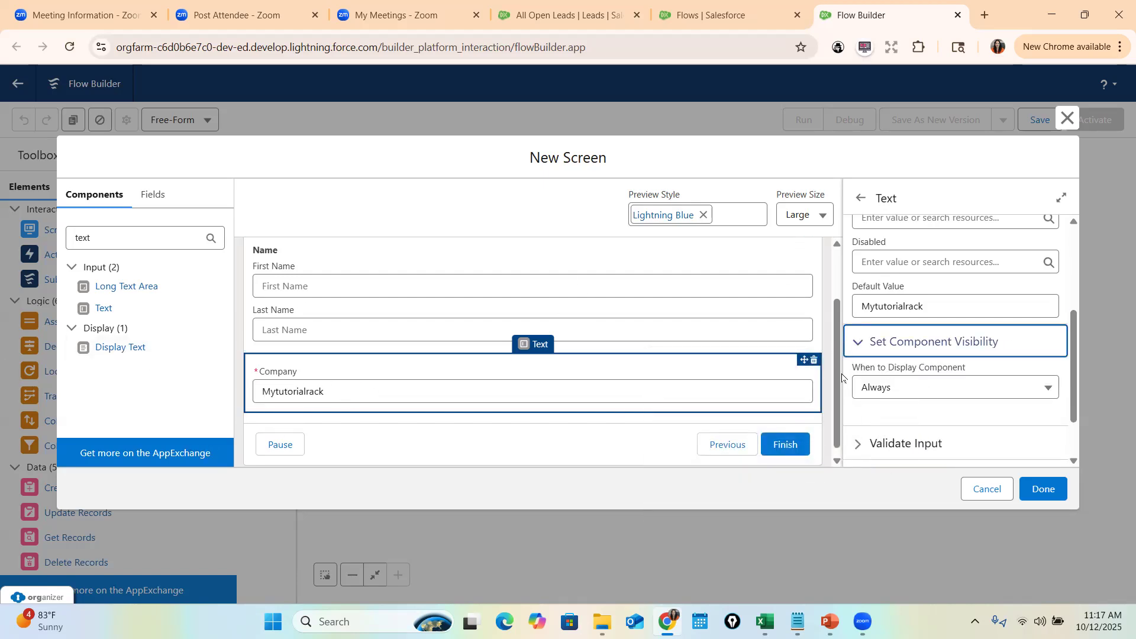
scroll(933, 388, "down", 2)
left_click(866, 376)
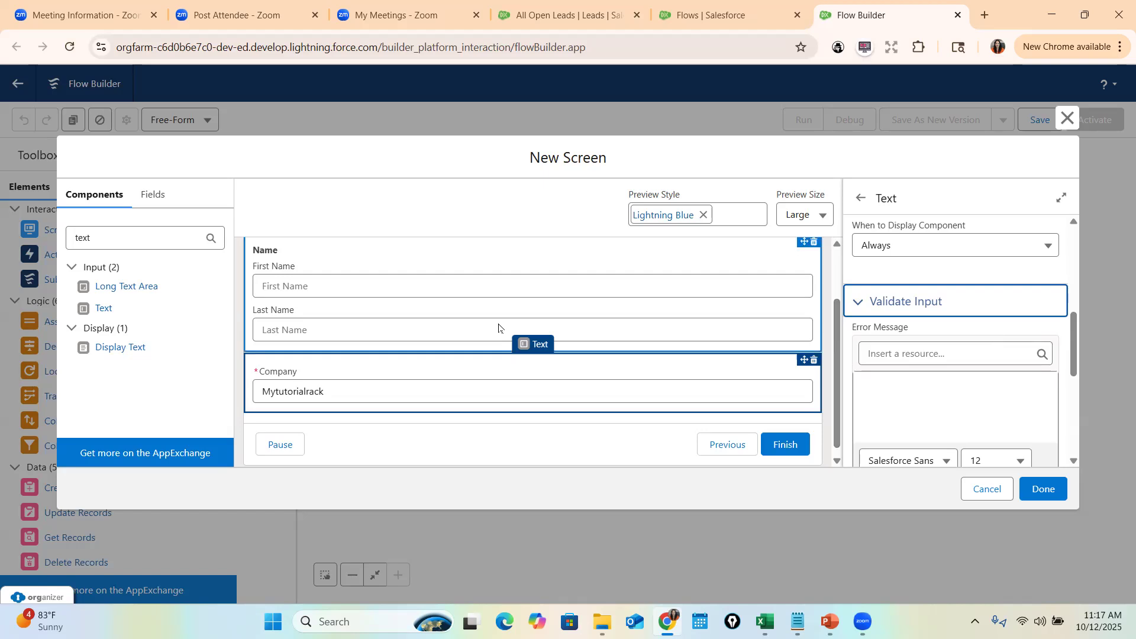
- Give the Company field the help text 'Please enter a company'
scroll(931, 360, "up", 3)
scroll(931, 361, "up", 5)
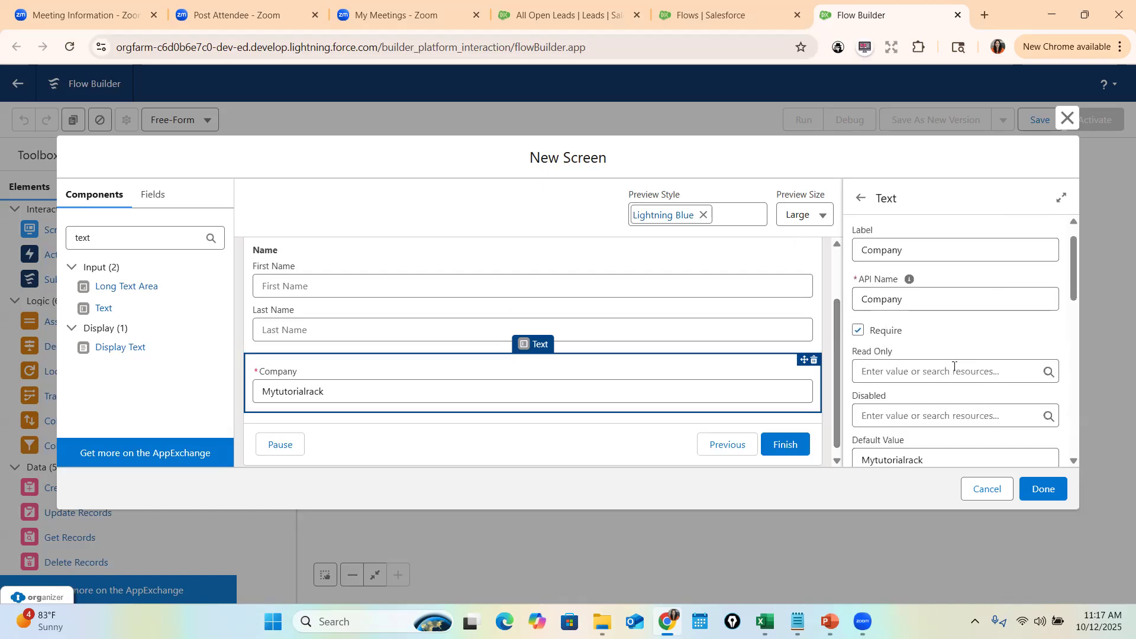
scroll(954, 366, "down", 8)
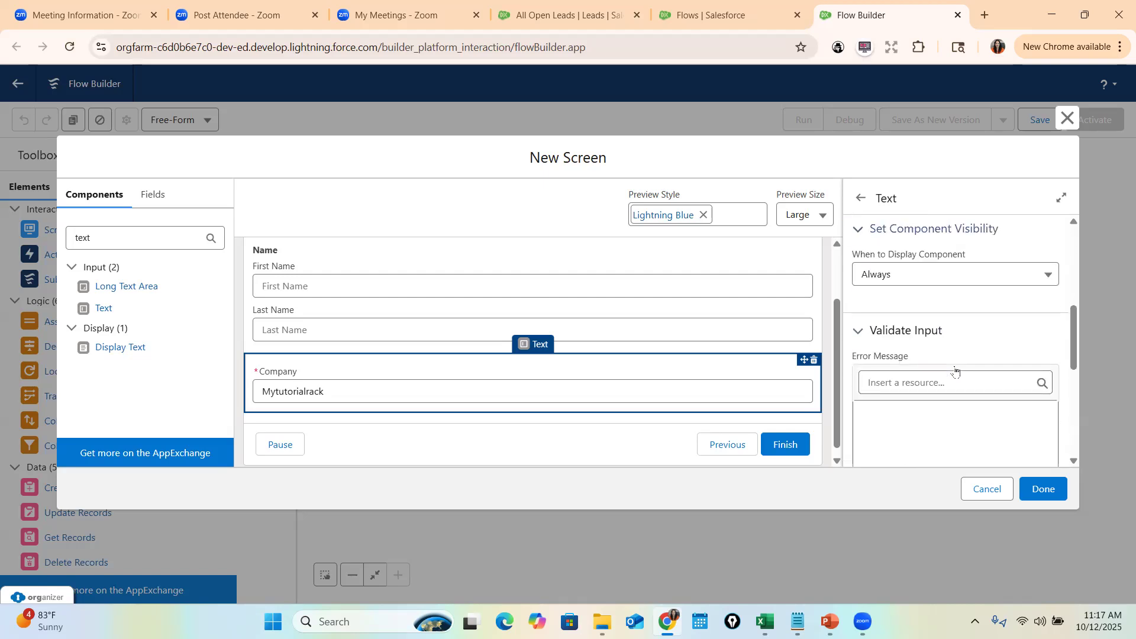
scroll(941, 313, "up", 1)
scroll(921, 367, "down", 4)
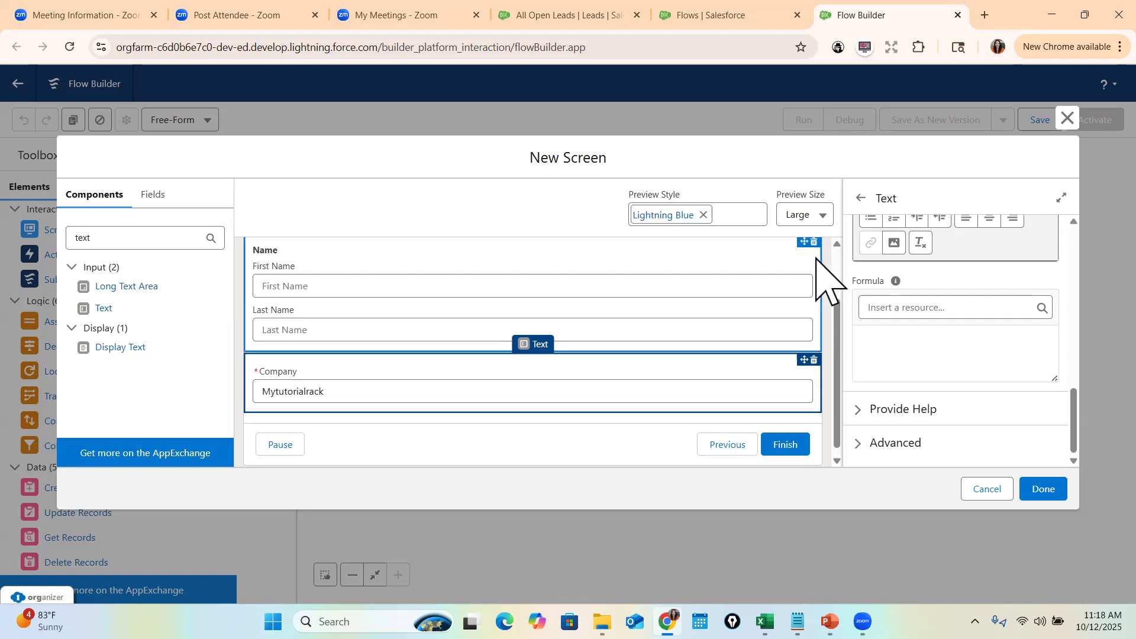
left_click(903, 411)
scroll(914, 410, "down", 1)
scroll(914, 410, "down", 2)
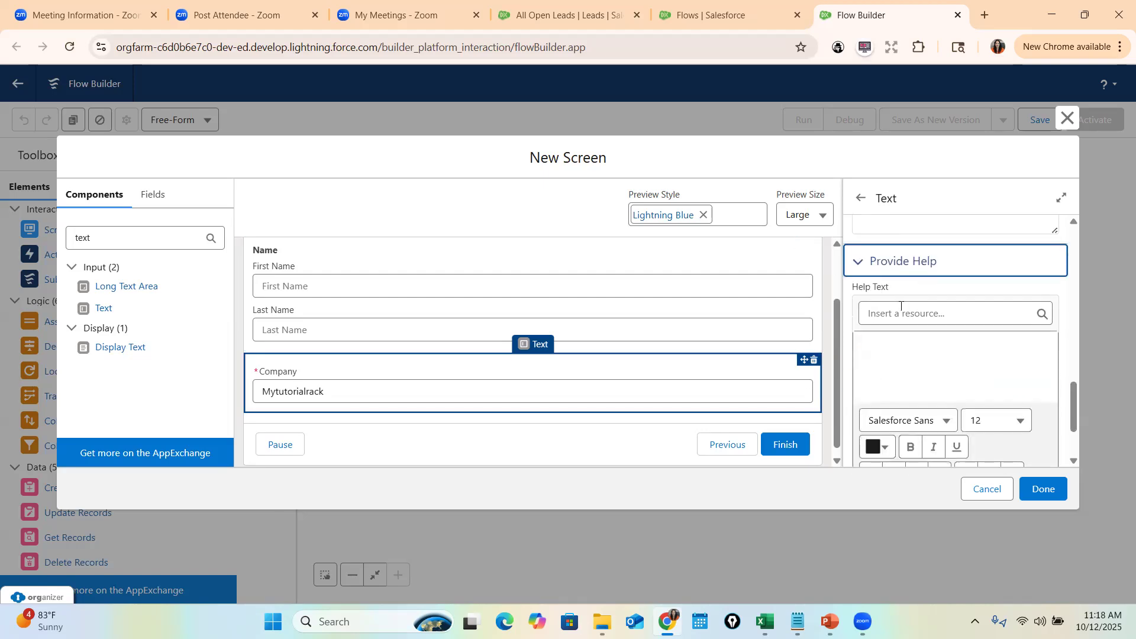
left_click(914, 312)
left_click(895, 347)
left_click(884, 346)
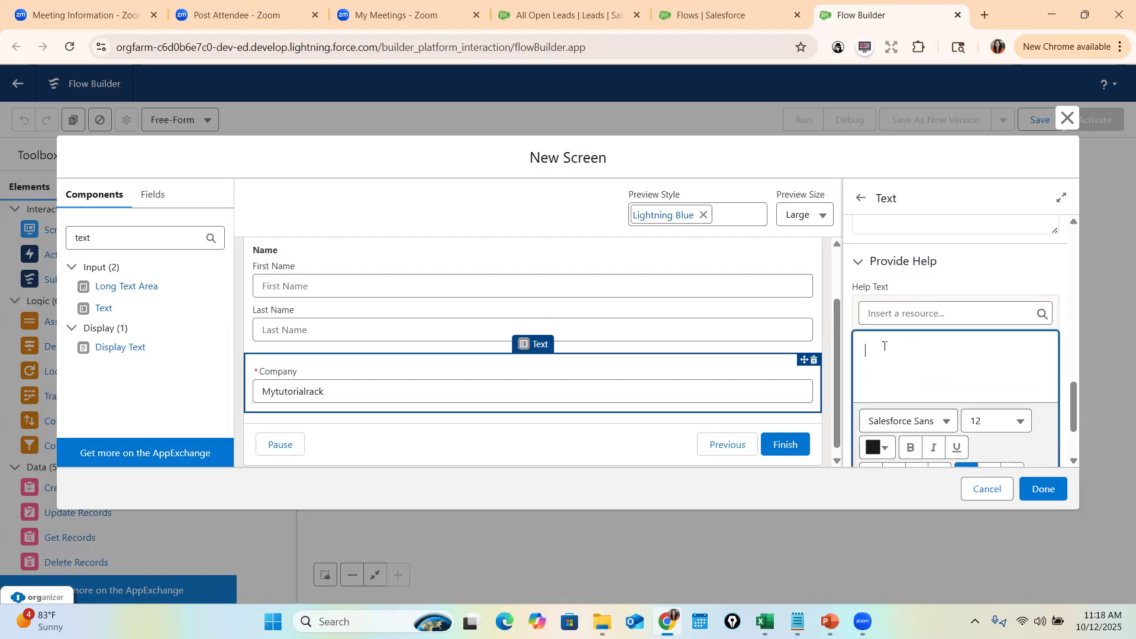
type("Please enter a company")
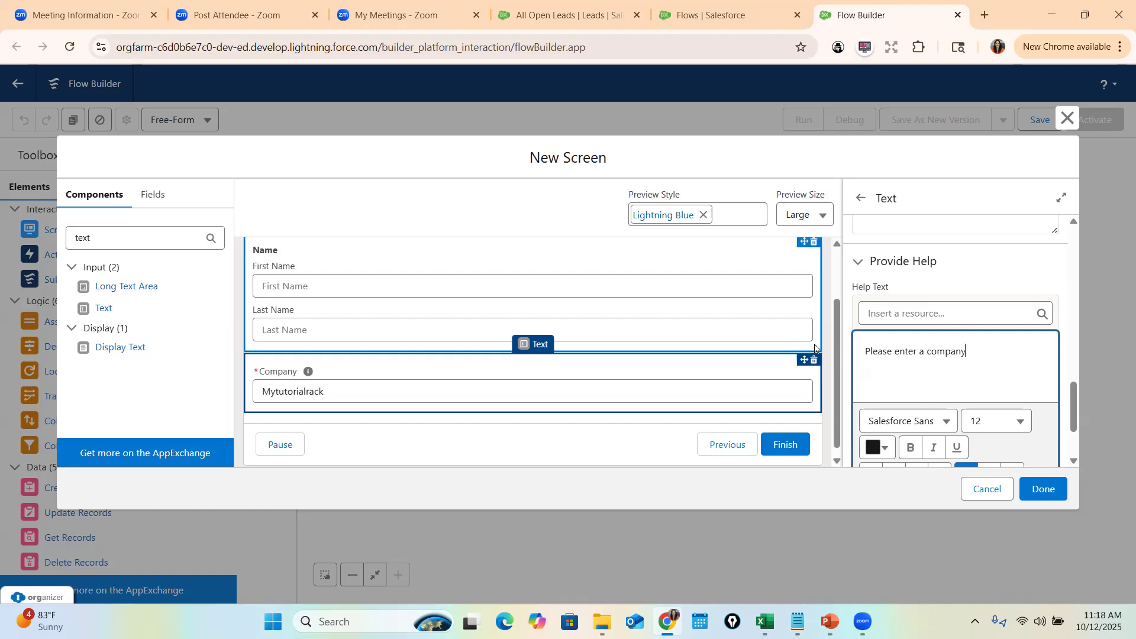
left_click_drag(967, 351, 865, 352)
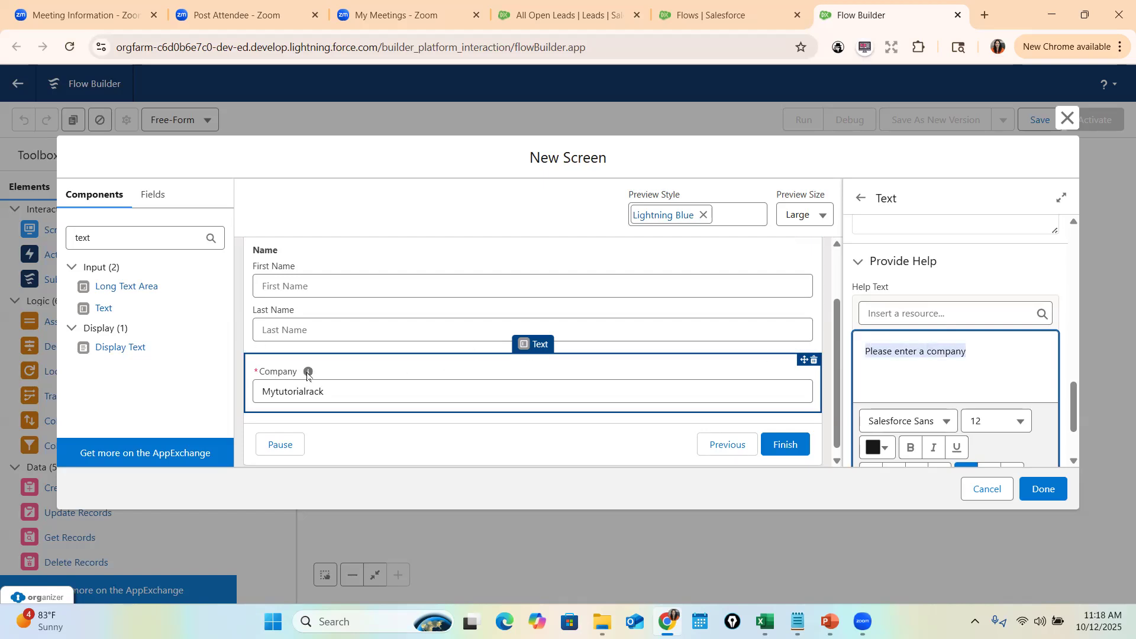
- Search components for 'Email' and add the Email input below Company
double_click(158, 237)
type("Emai")
left_click_drag(110, 288, 313, 417)
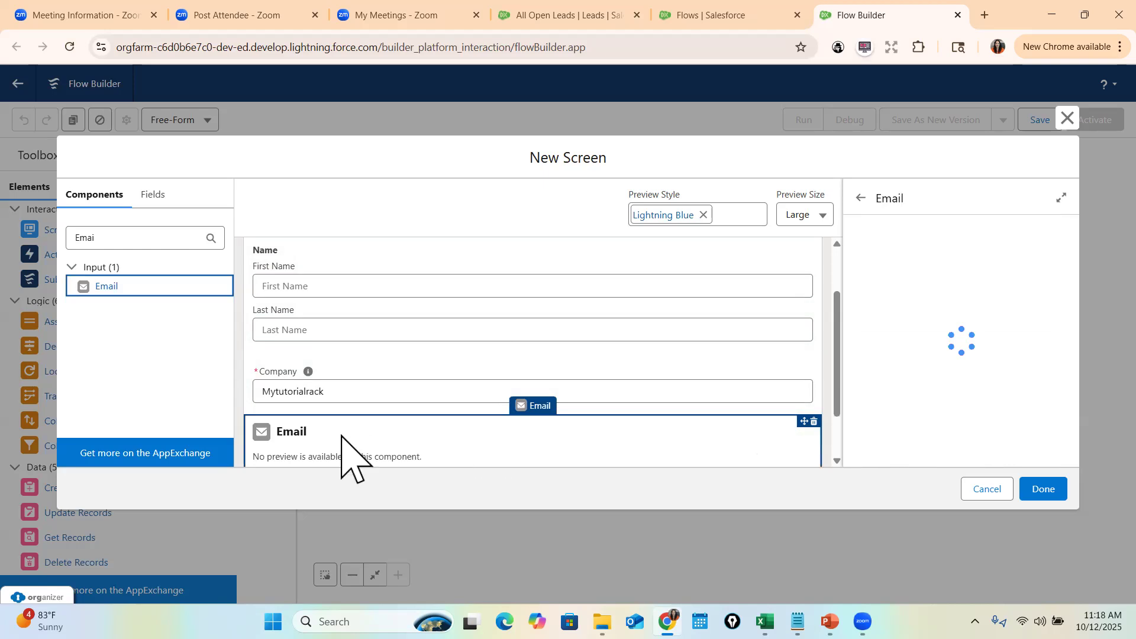
- Set the new input's API name to Email and move on to its label field
left_click(901, 282)
type("Ema")
key("Tab")
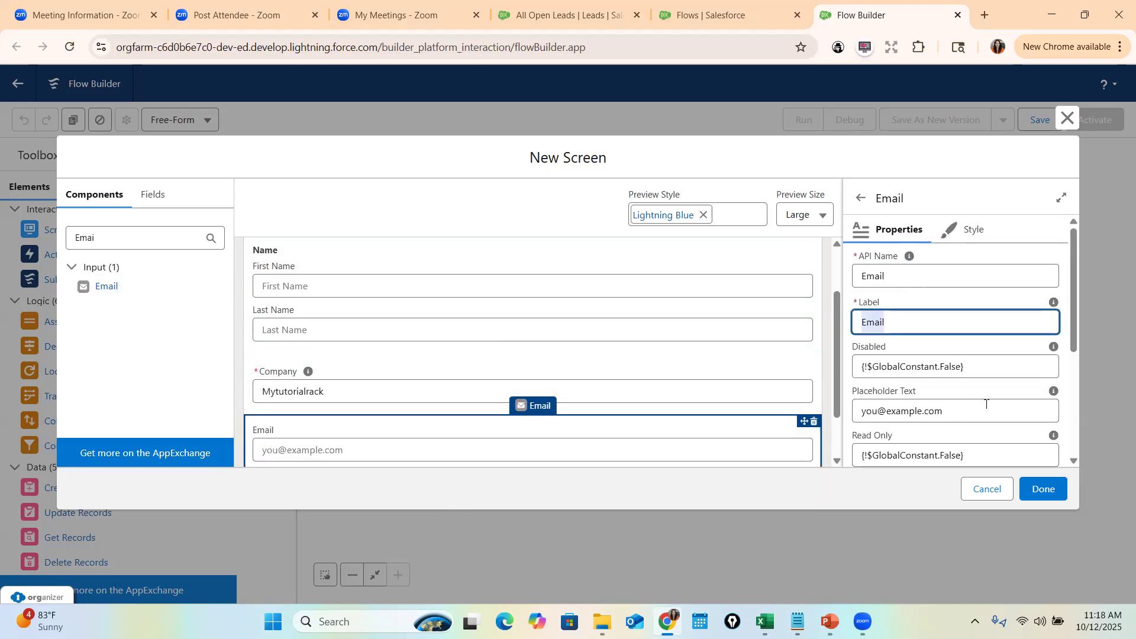
scroll(942, 316, "down", 1)
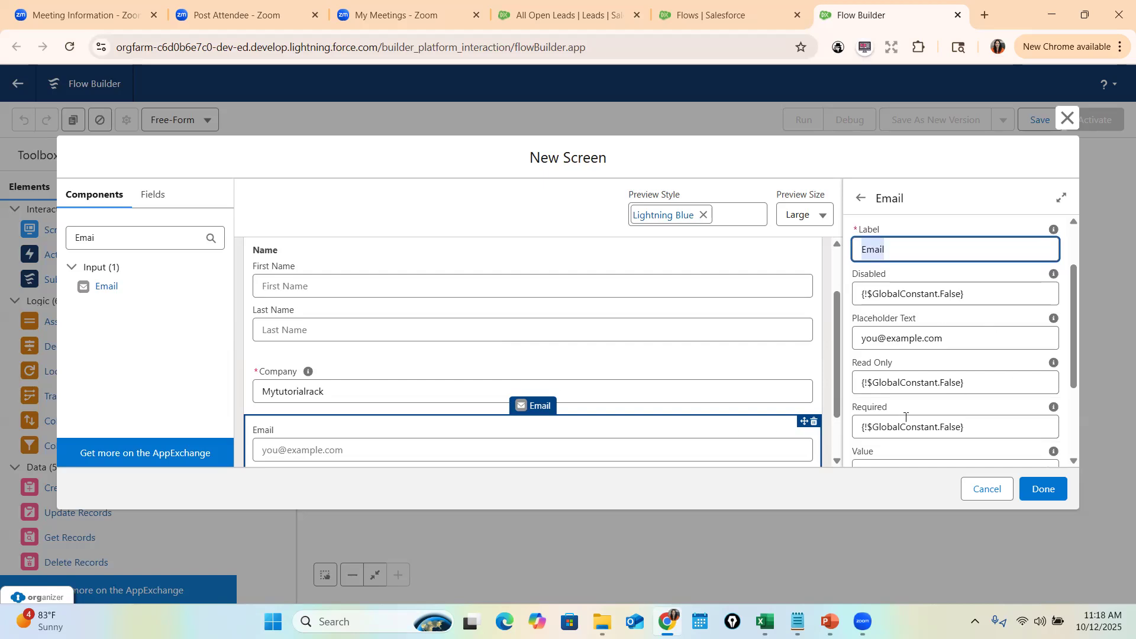
scroll(984, 416, "down", 1)
scroll(431, 381, "up", 2)
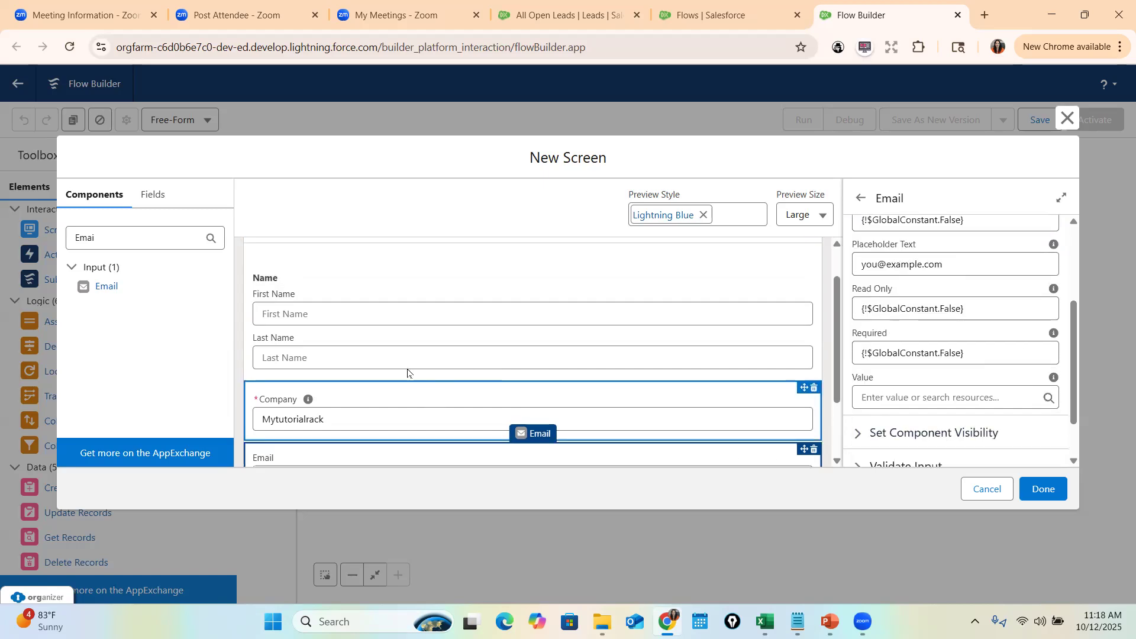
scroll(349, 346, "down", 2)
scroll(367, 408, "up", 1)
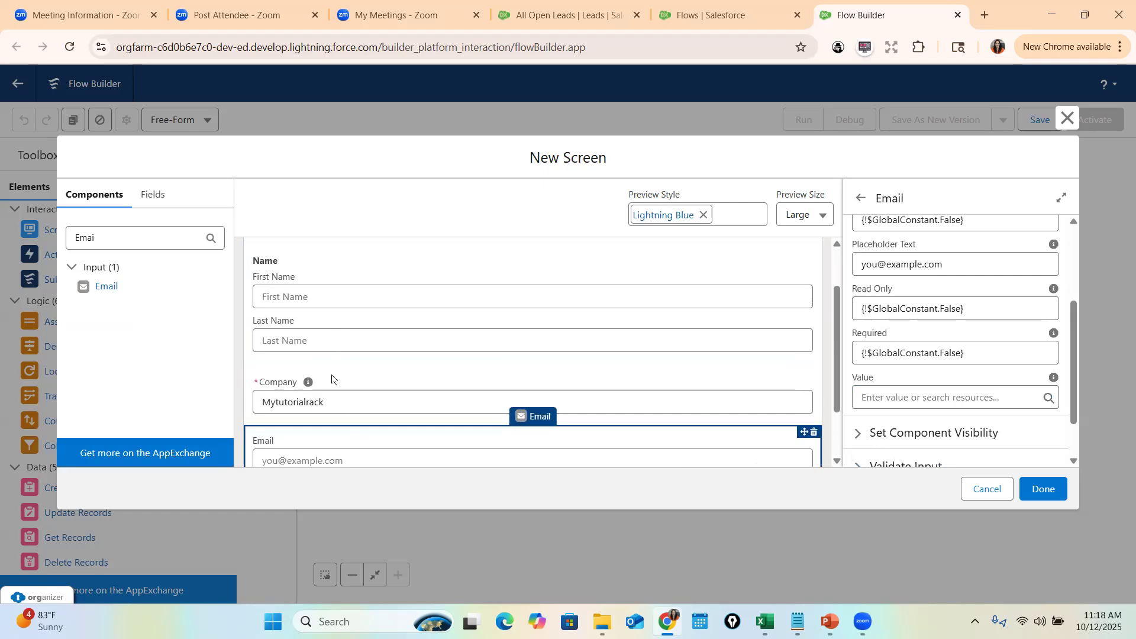
scroll(320, 327, "down", 3)
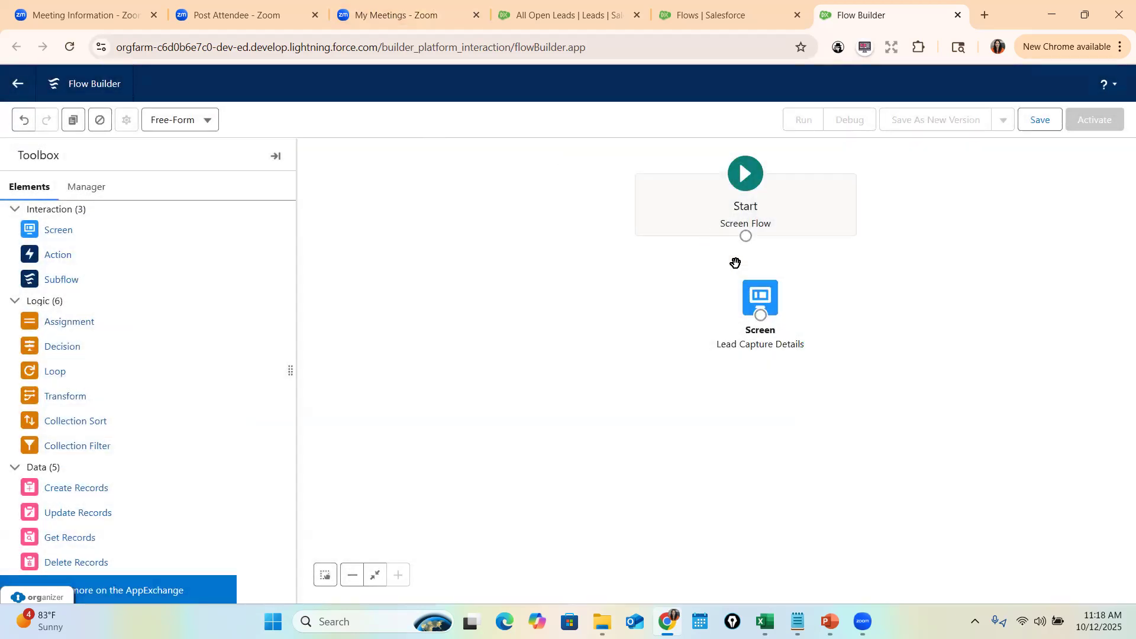
- Position the Lead Capture Details screen and connect Start to it
left_click_drag(761, 298, 747, 300)
left_click_drag(746, 236, 756, 325)
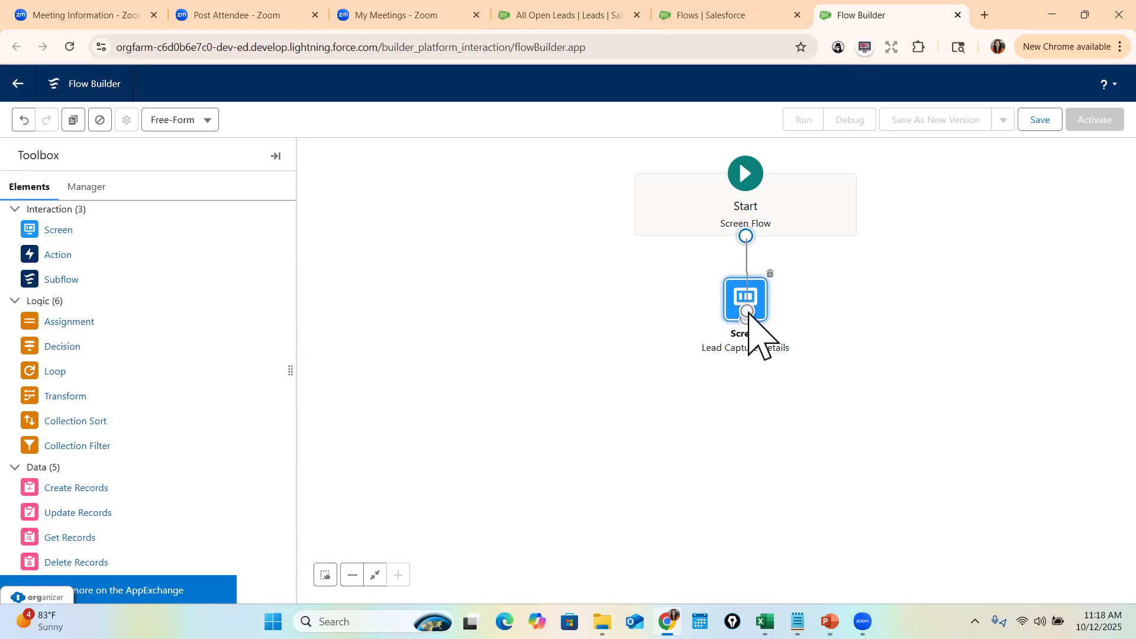
left_click(837, 338)
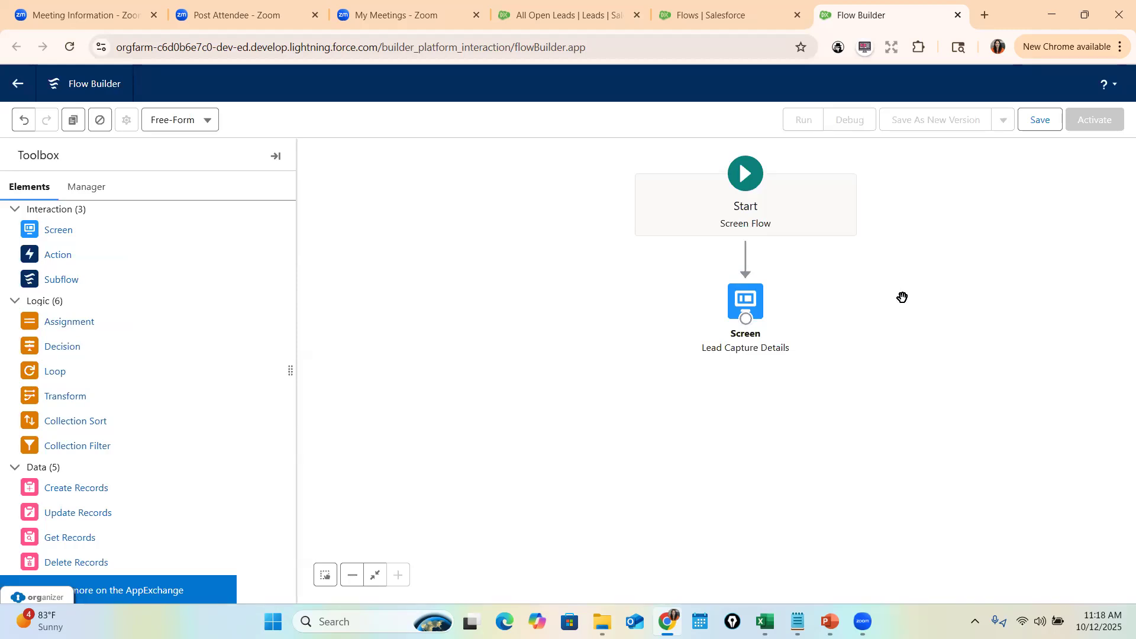
- Save the flow with the label Lead Capture Flow
left_click(1039, 119)
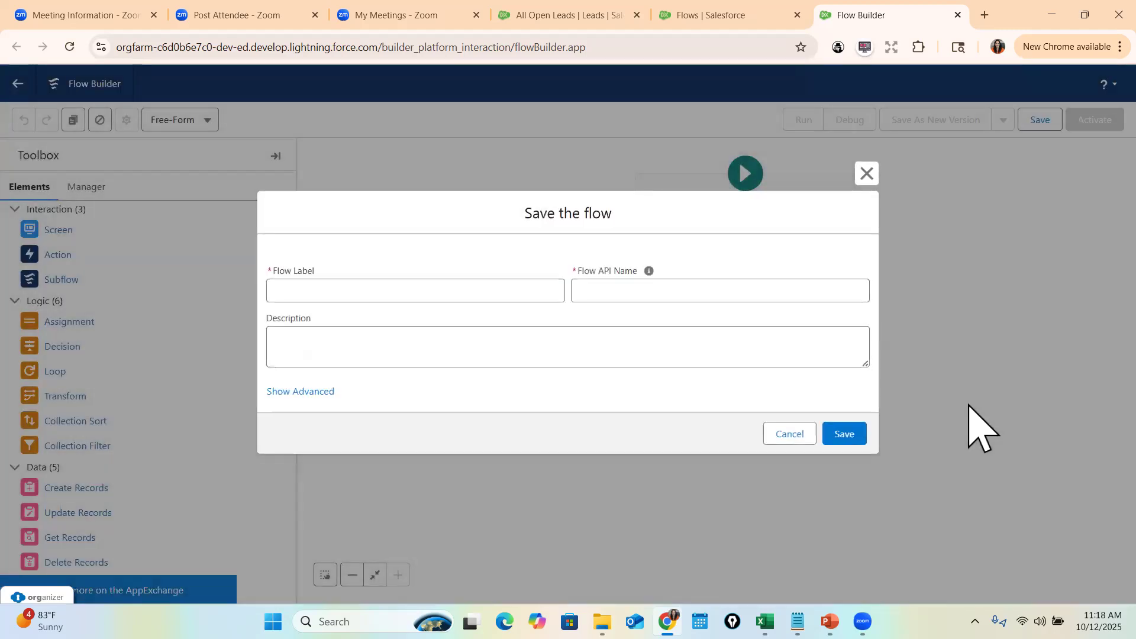
left_click(335, 287)
type("Laed")
type(" Capture")
type(" Fl")
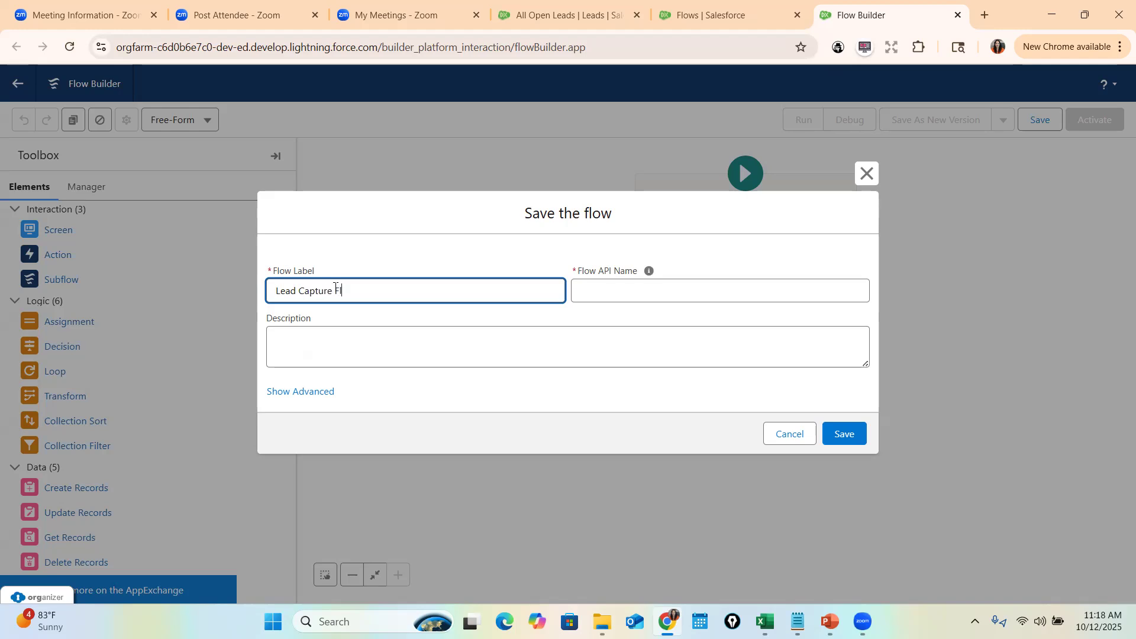
type("ow")
key("Tab")
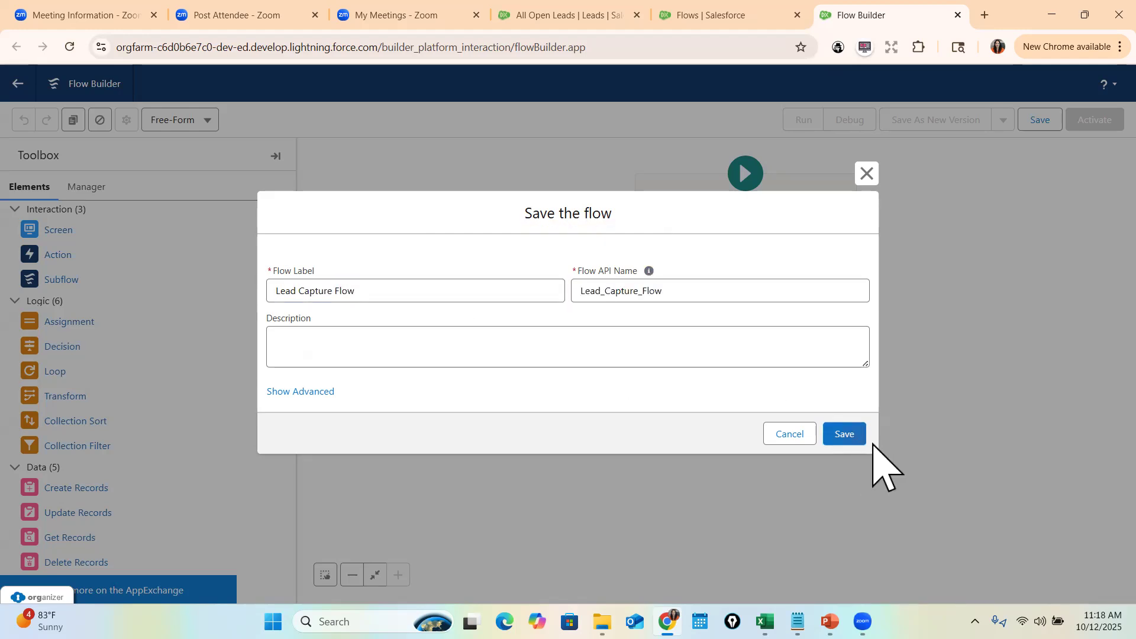
left_click(863, 439)
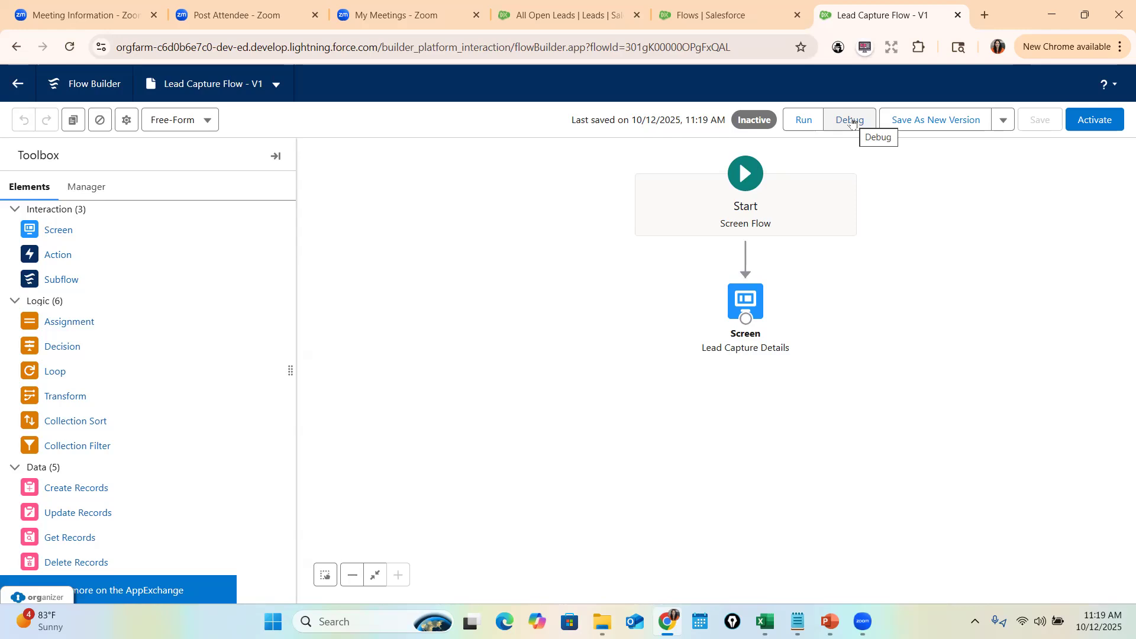
- Launch a debug run of Lead Capture Flow after reviewing the run-as-another-user option
left_click(852, 121)
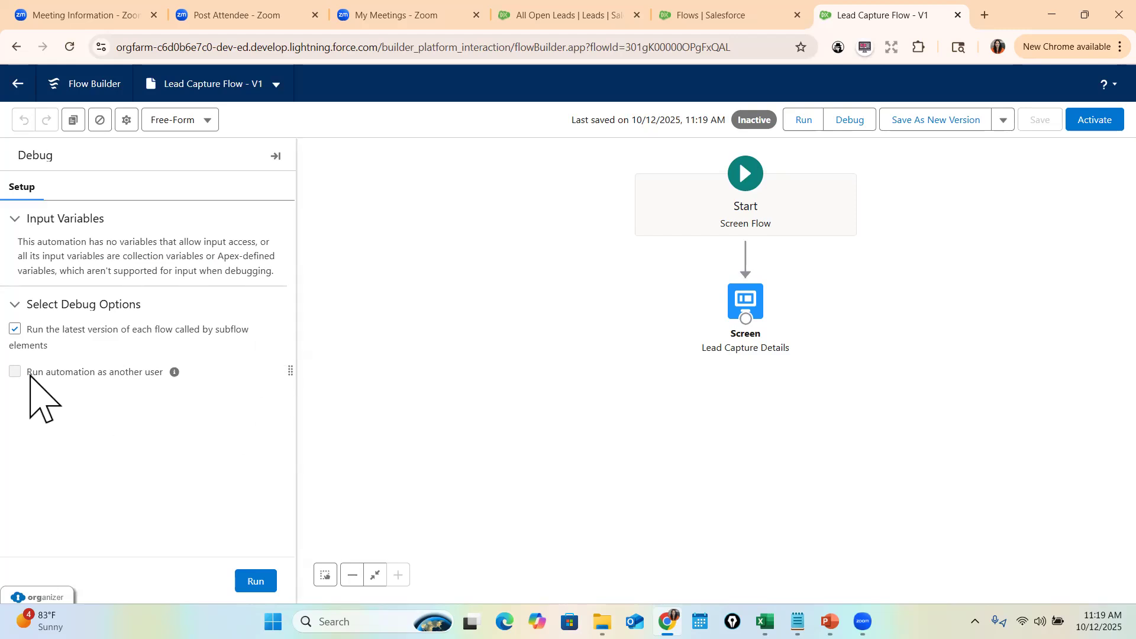
mouse_move(177, 373)
left_click_drag(26, 372, 165, 380)
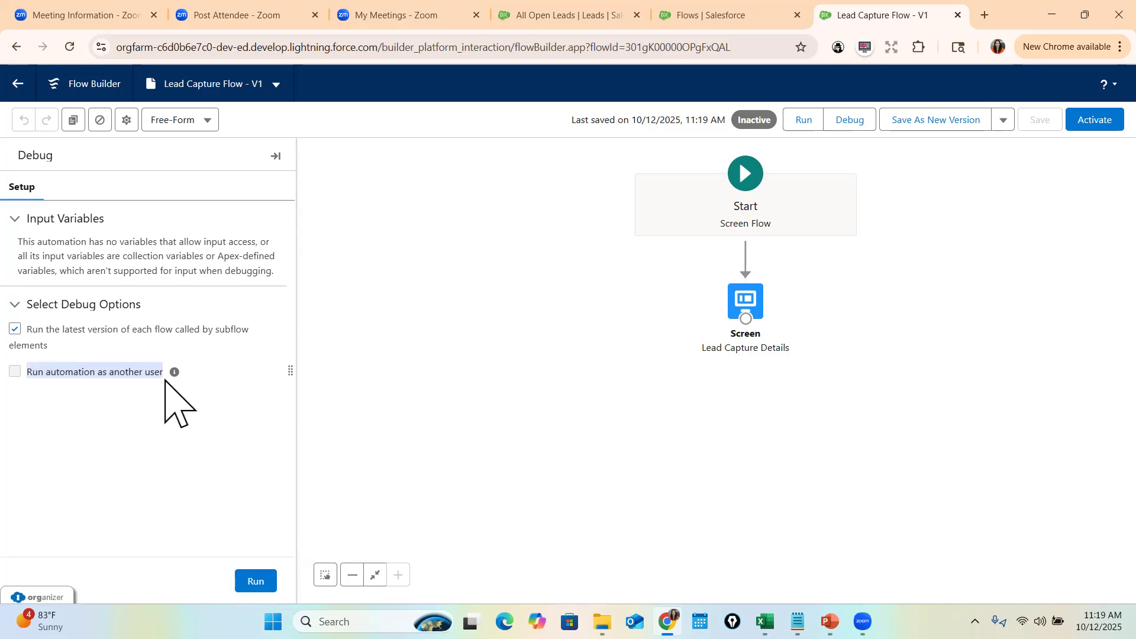
left_click(256, 581)
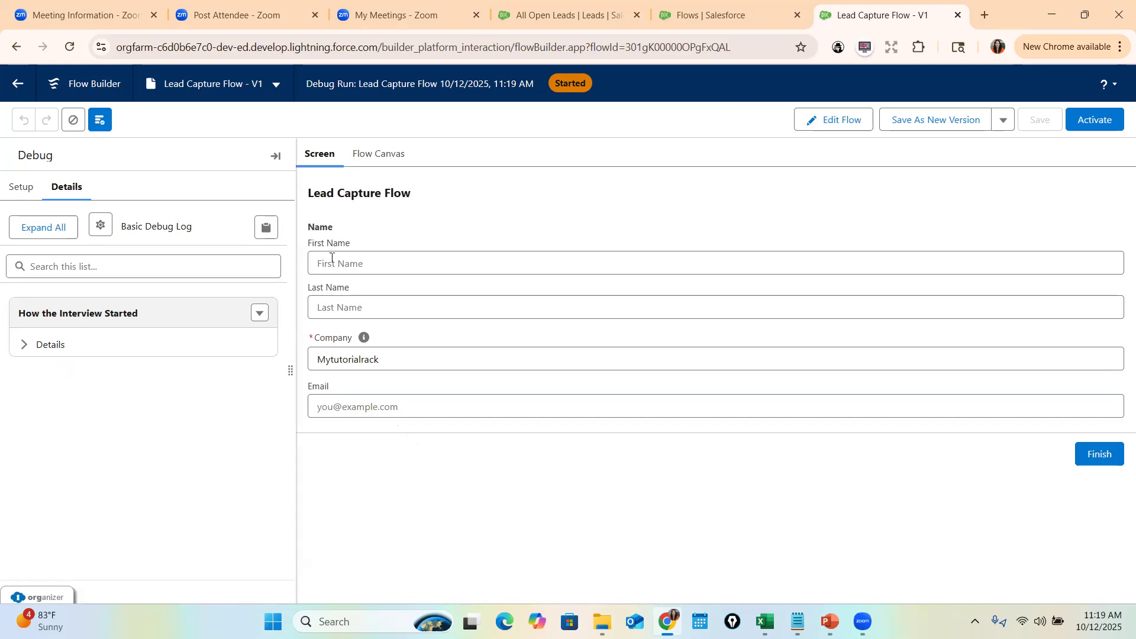
- Enter a sample lead's first name, last name, company and e-mail on the debug screen
left_click(357, 259)
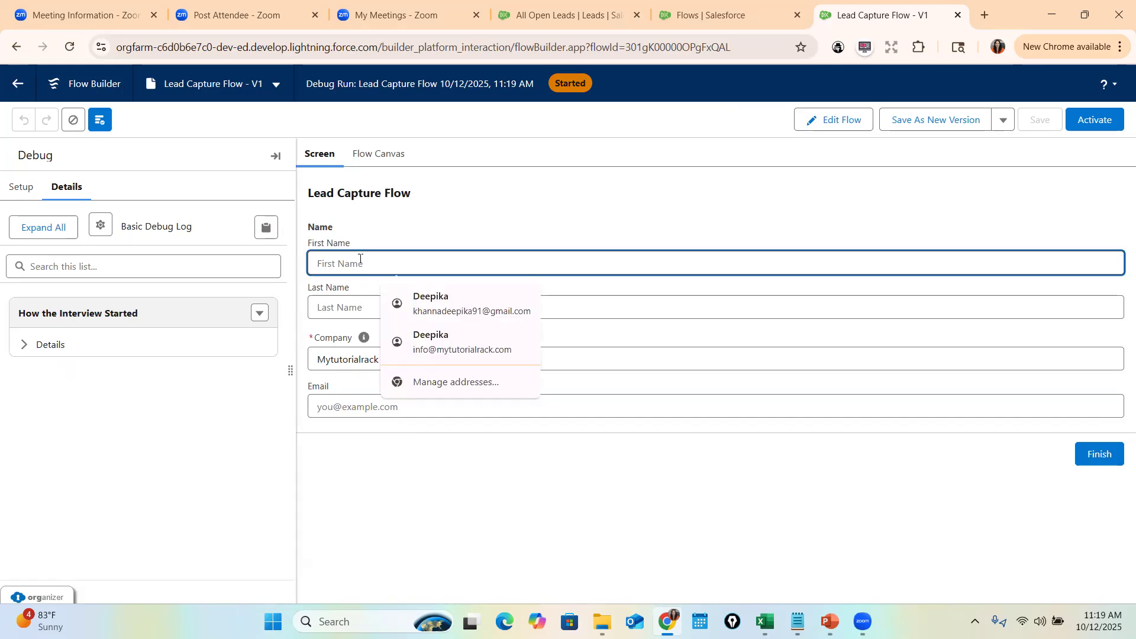
key("Tab")
key("Tab")
key("Tab")
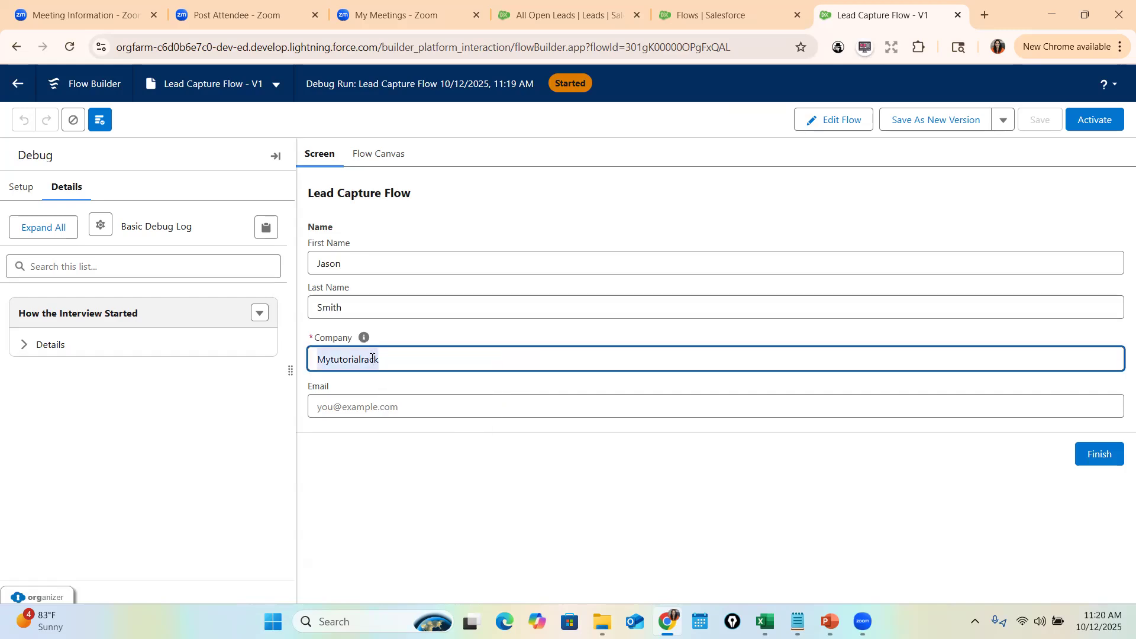
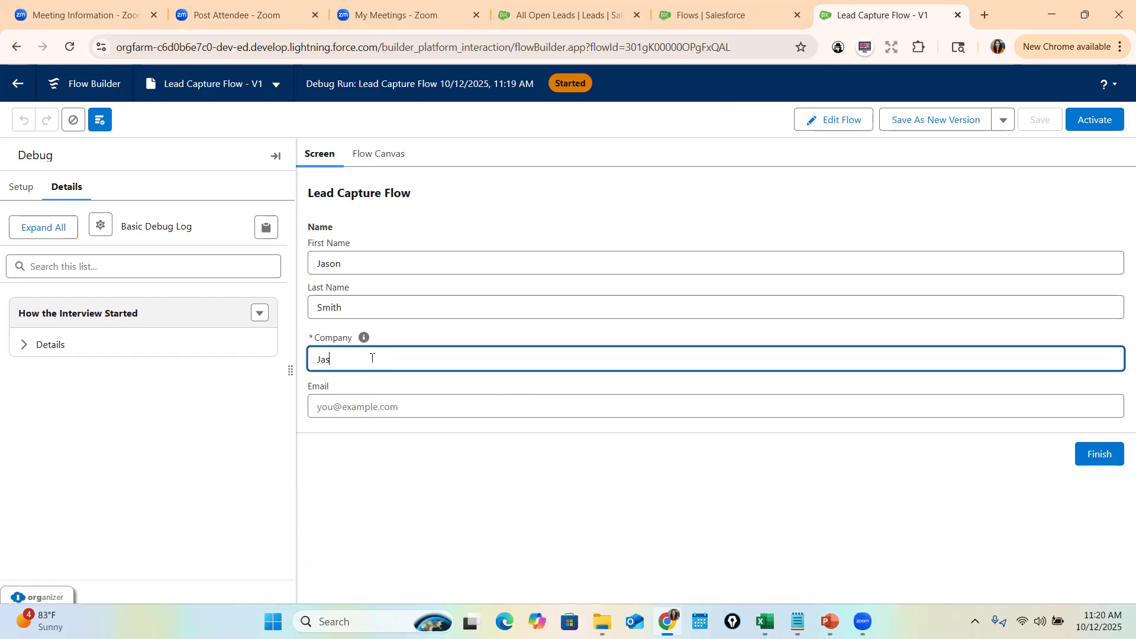
key("Tab")
type("j")
key("BackSpace")
left_click(496, 467)
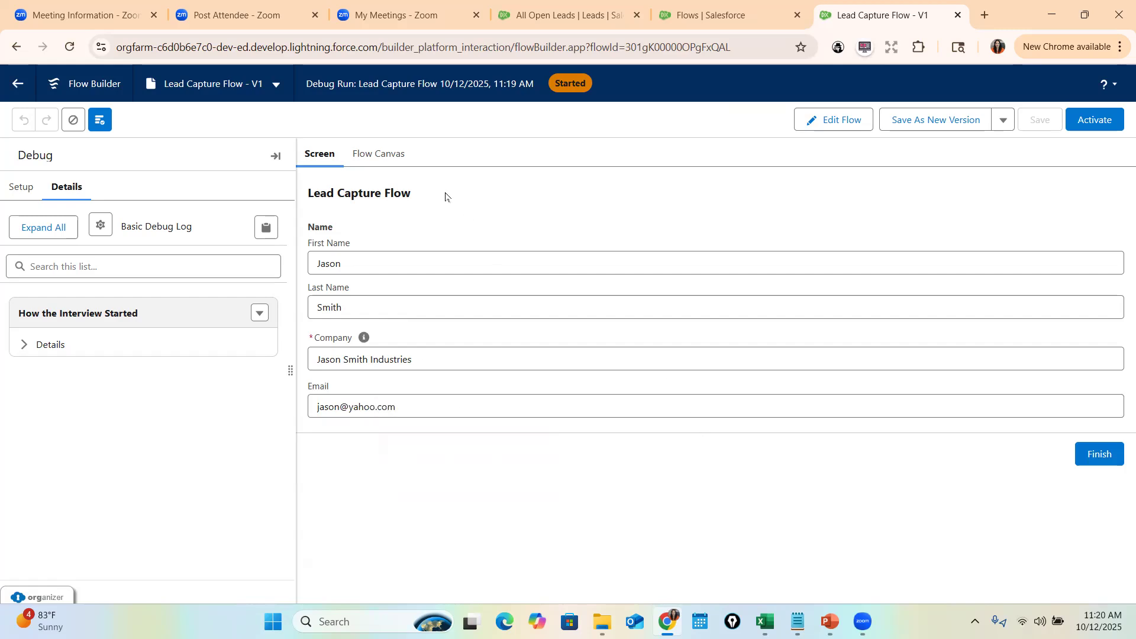
- Finish the debug run, check the completion message, and go back to editing the flow
left_click(1107, 455)
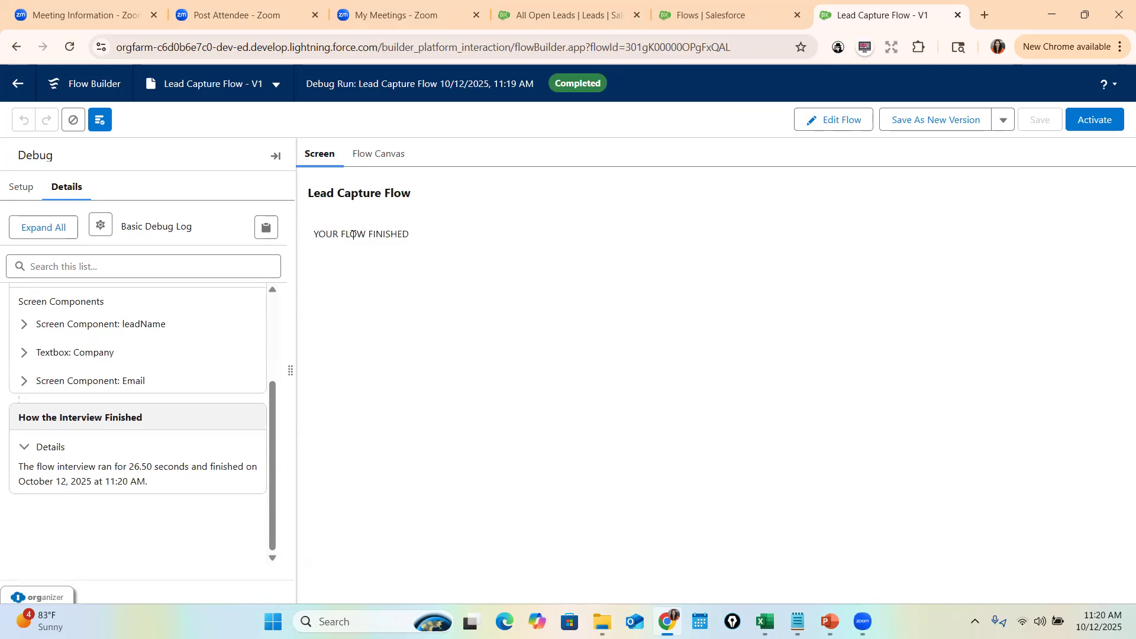
left_click_drag(319, 233, 444, 245)
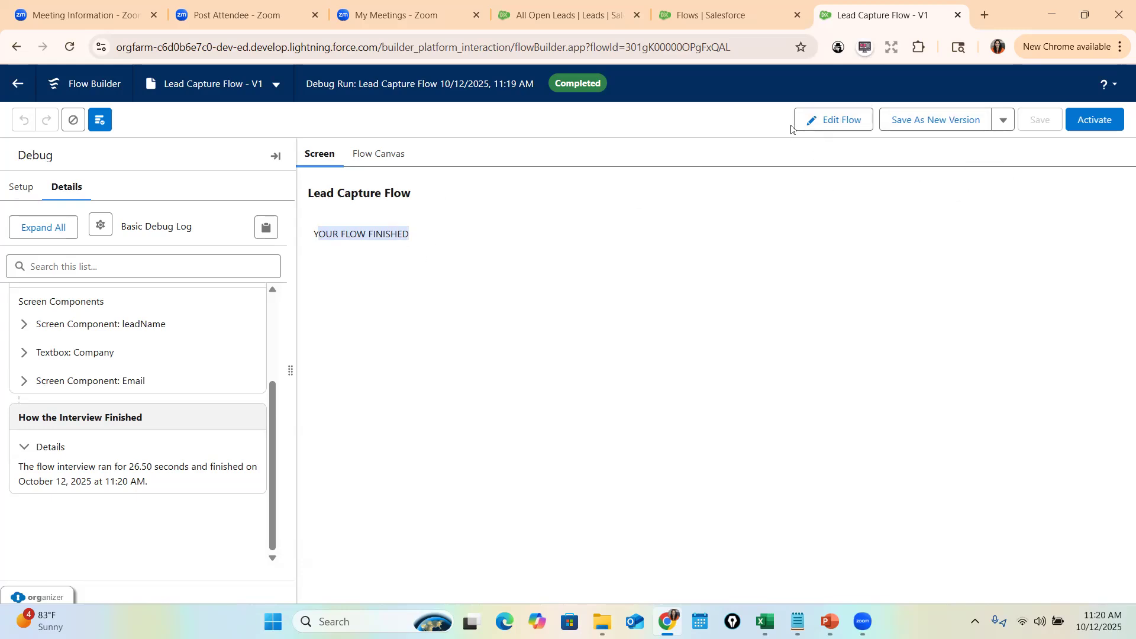
left_click(829, 120)
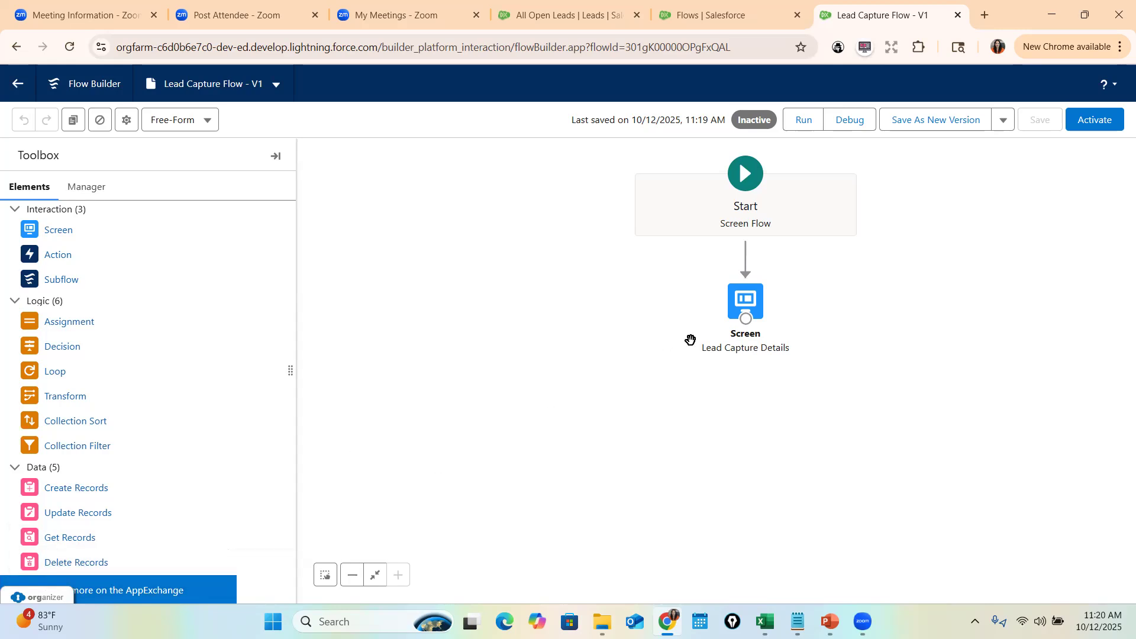
- Add a Create Records element below the screen labelled 'Create Lead Record'
left_click_drag(32, 492, 727, 384)
left_click(290, 209)
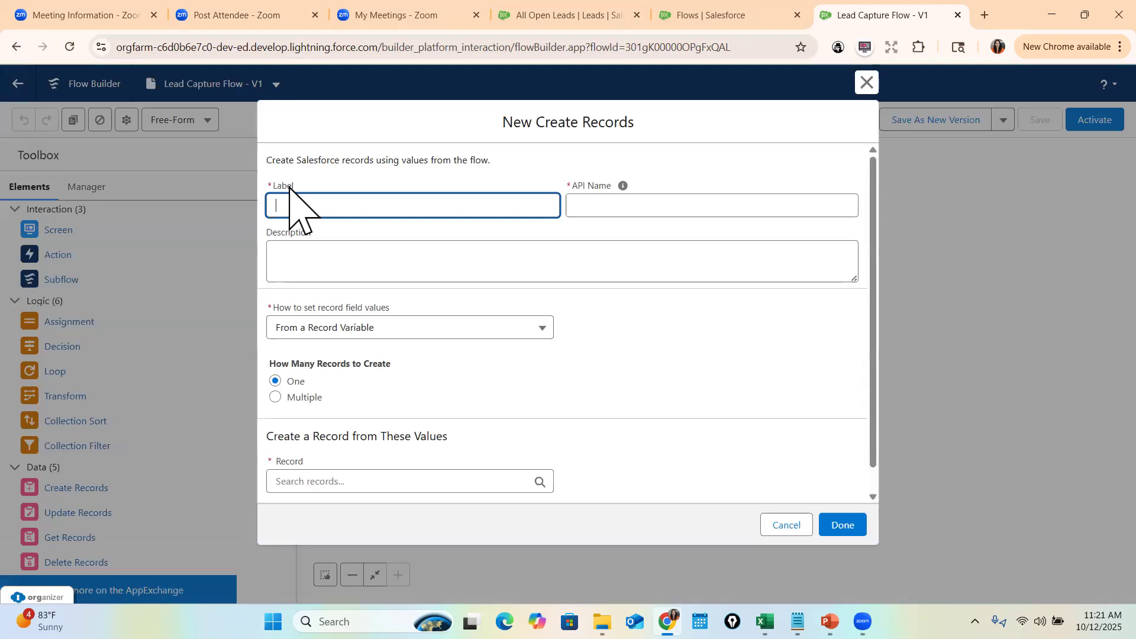
type("Creae")
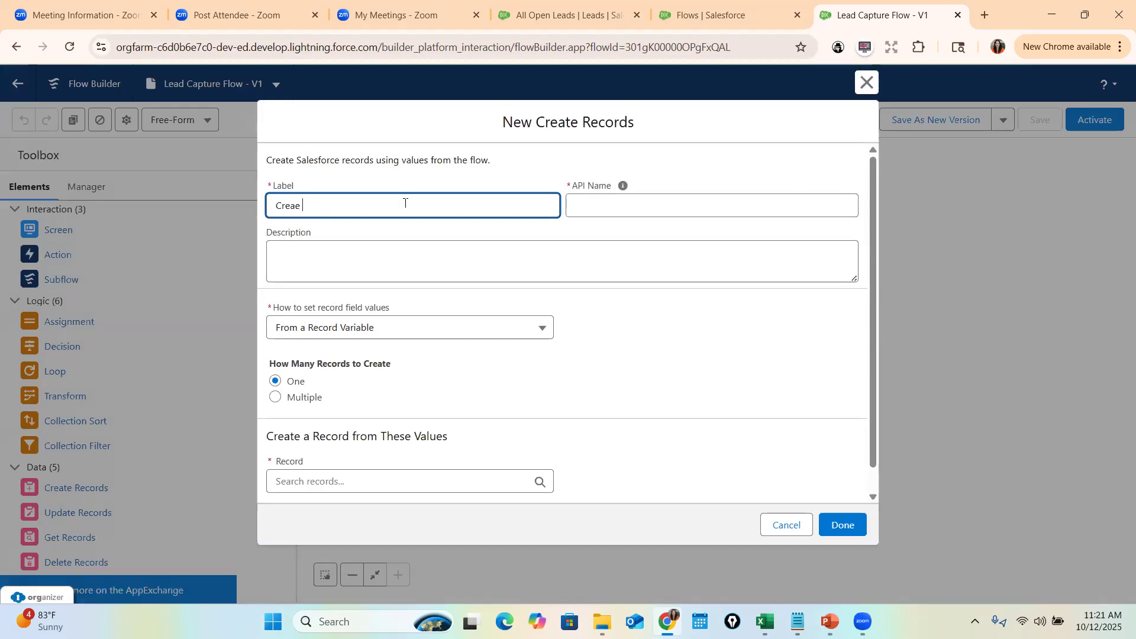
key("BackSpace")
type("te Lead Record")
key("Tab")
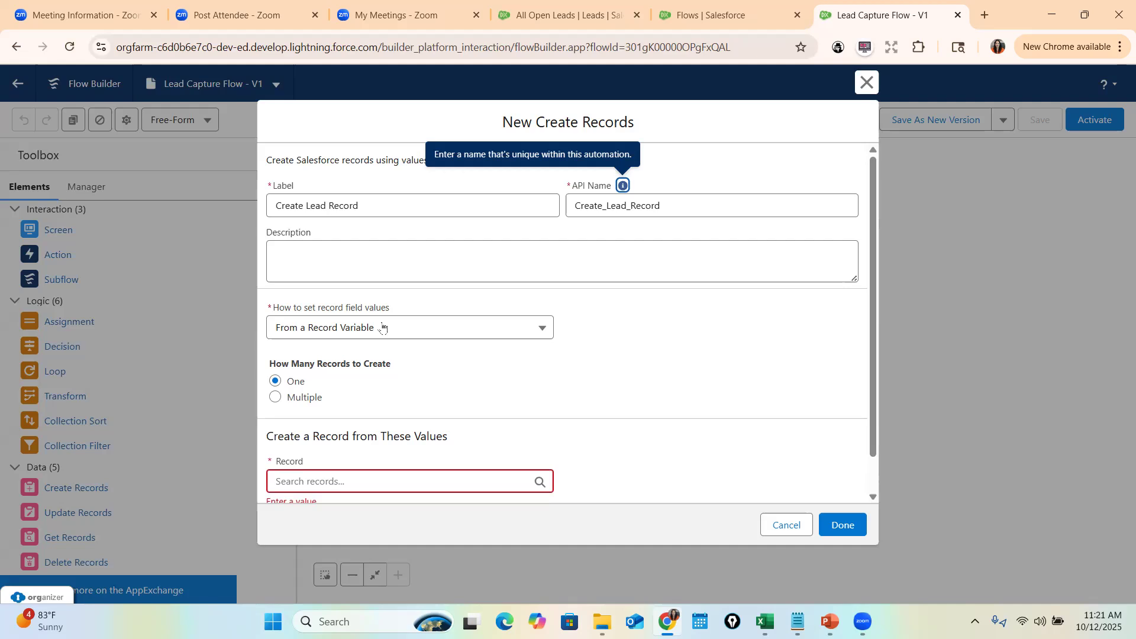
- Set record field values manually and choose Lead as the object to create
left_click(382, 327)
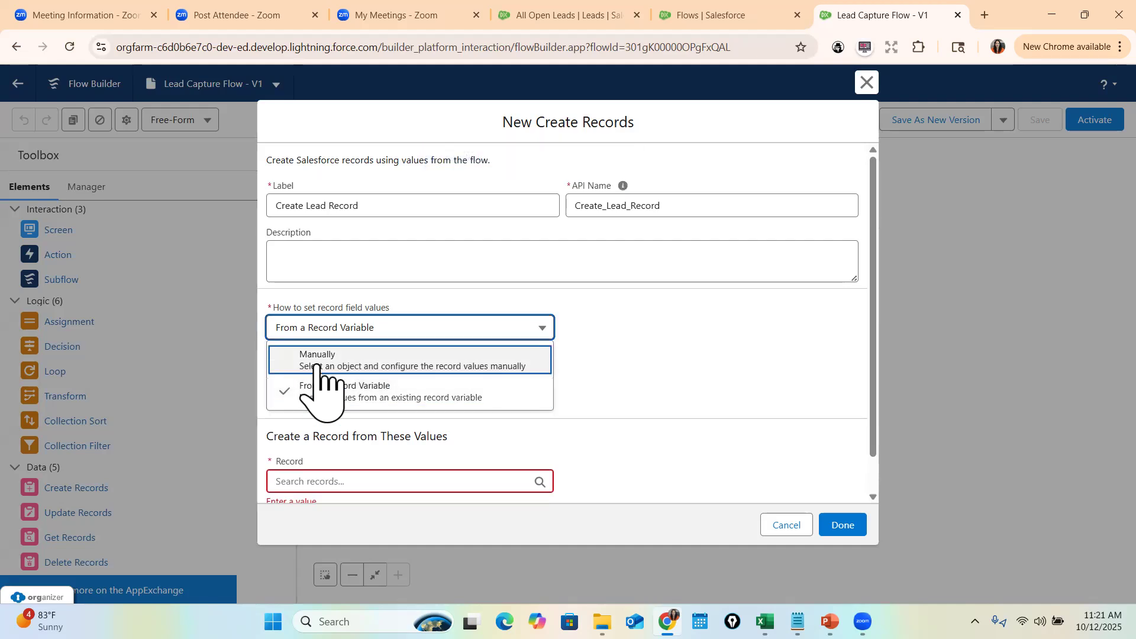
left_click(320, 357)
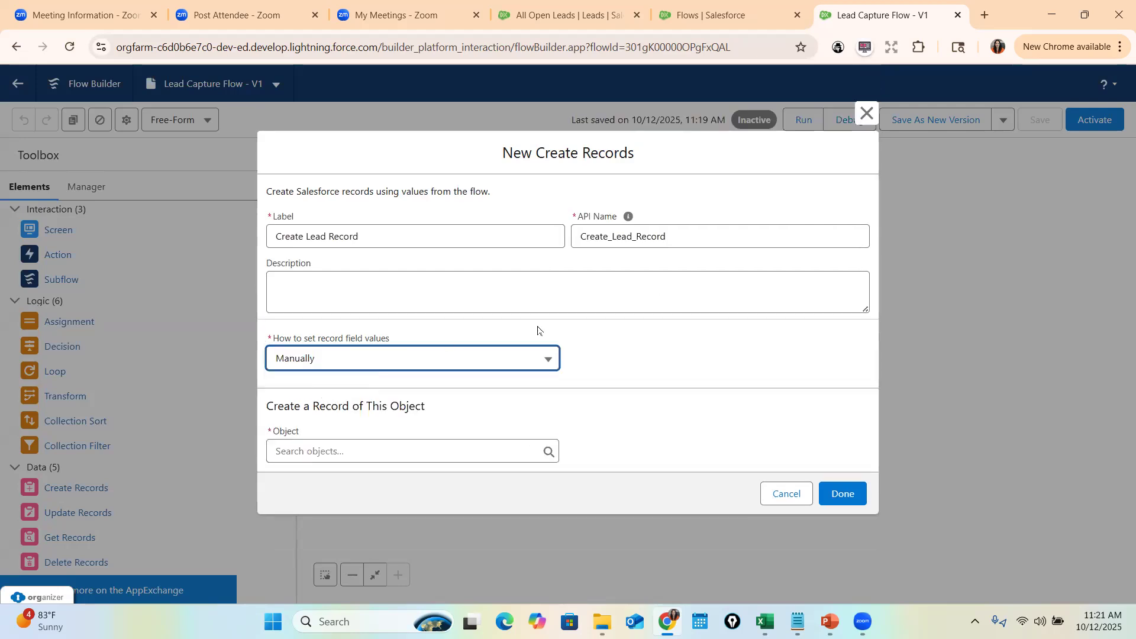
left_click_drag(277, 406, 427, 404)
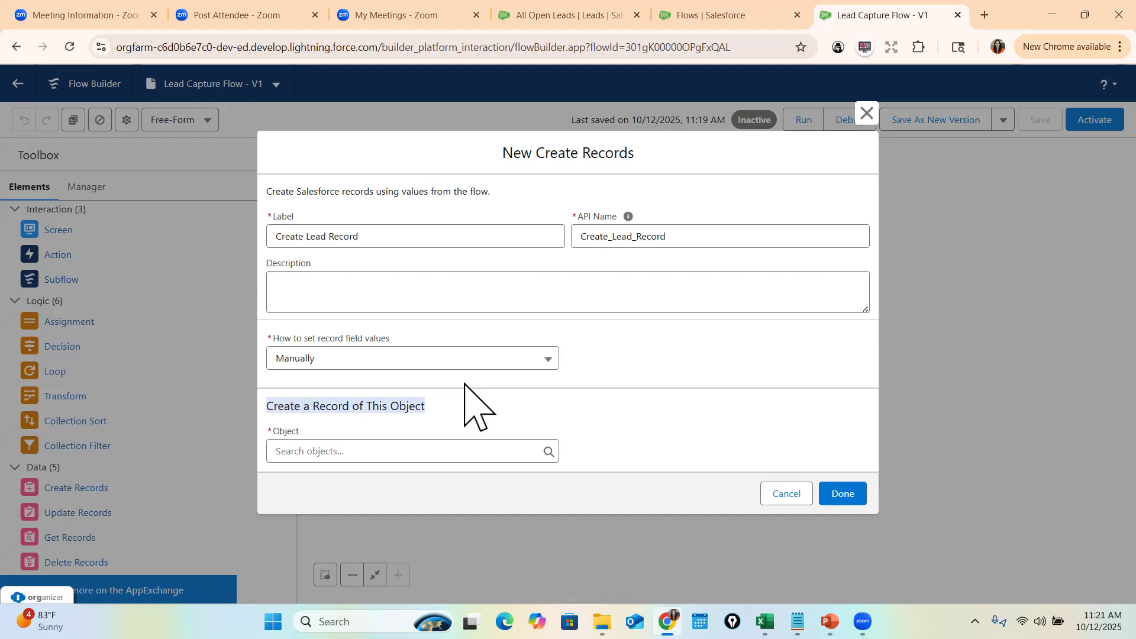
left_click(373, 452)
type("Lead")
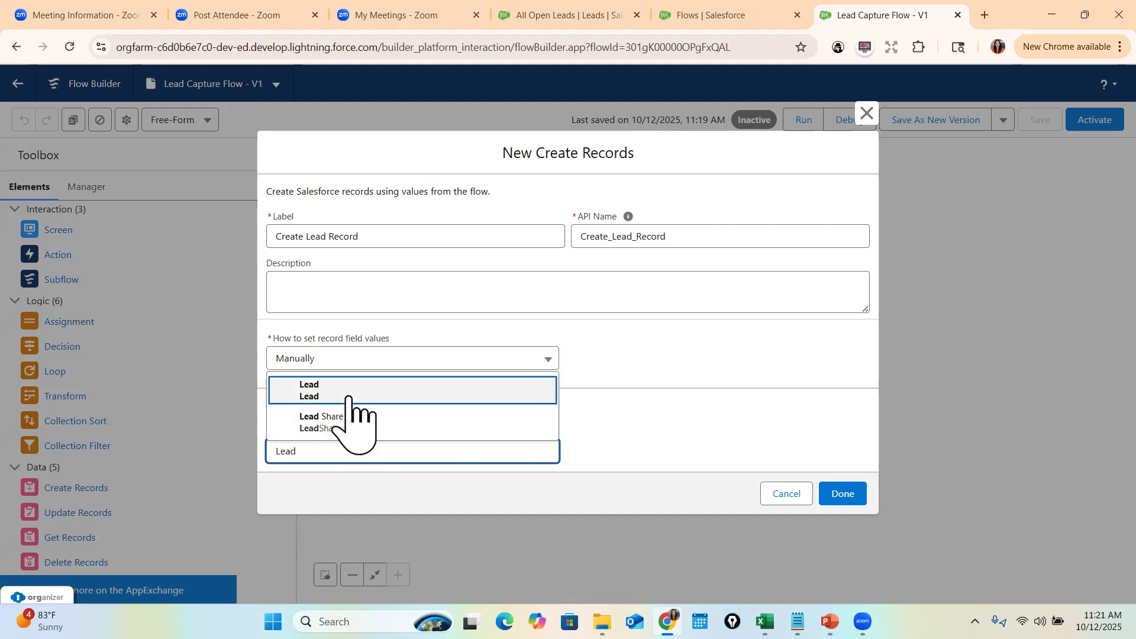
left_click(443, 391)
scroll(592, 402, "down", 3)
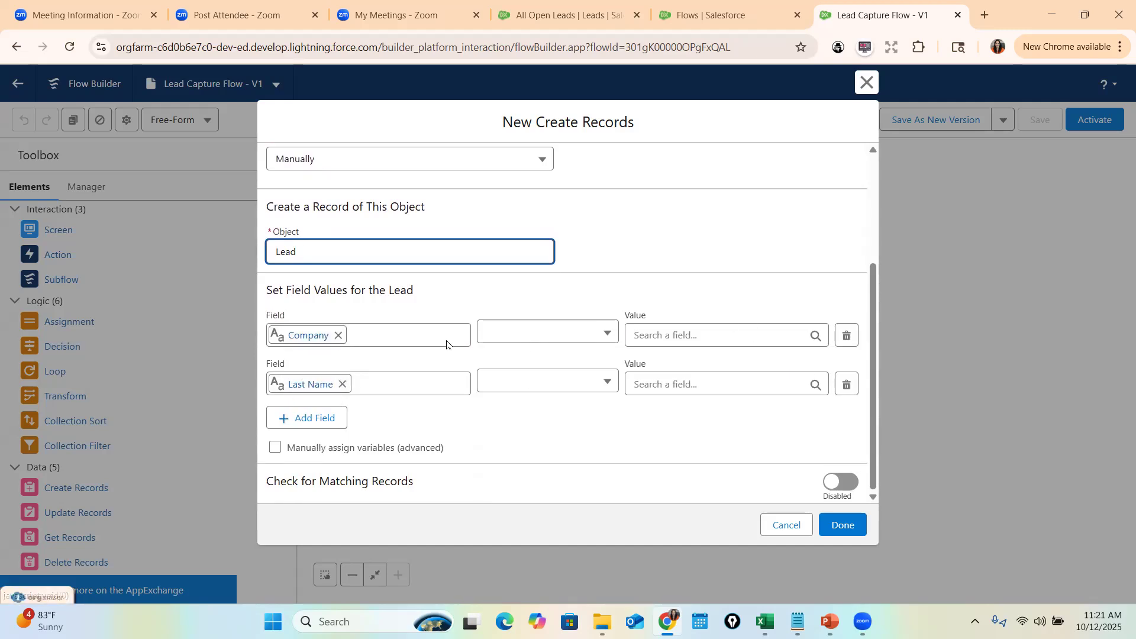
- Map Company to the screen's Company input and Last Name to leadName's Last Name
left_click(555, 336)
left_click(537, 362)
left_click(567, 381)
left_click(535, 408)
left_click(667, 335)
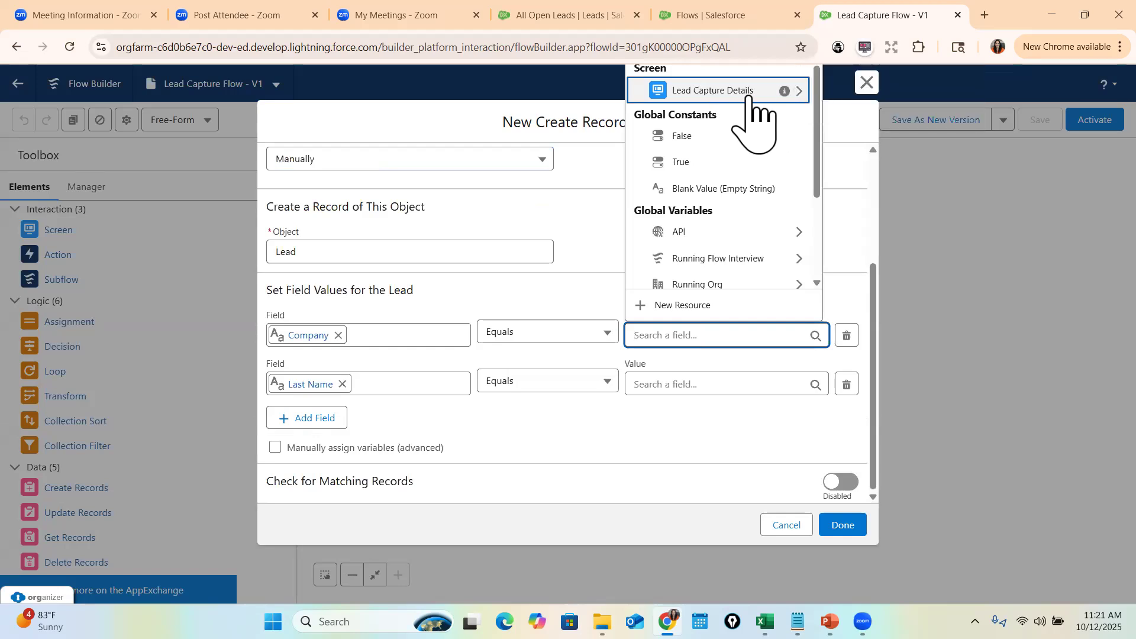
left_click(800, 91)
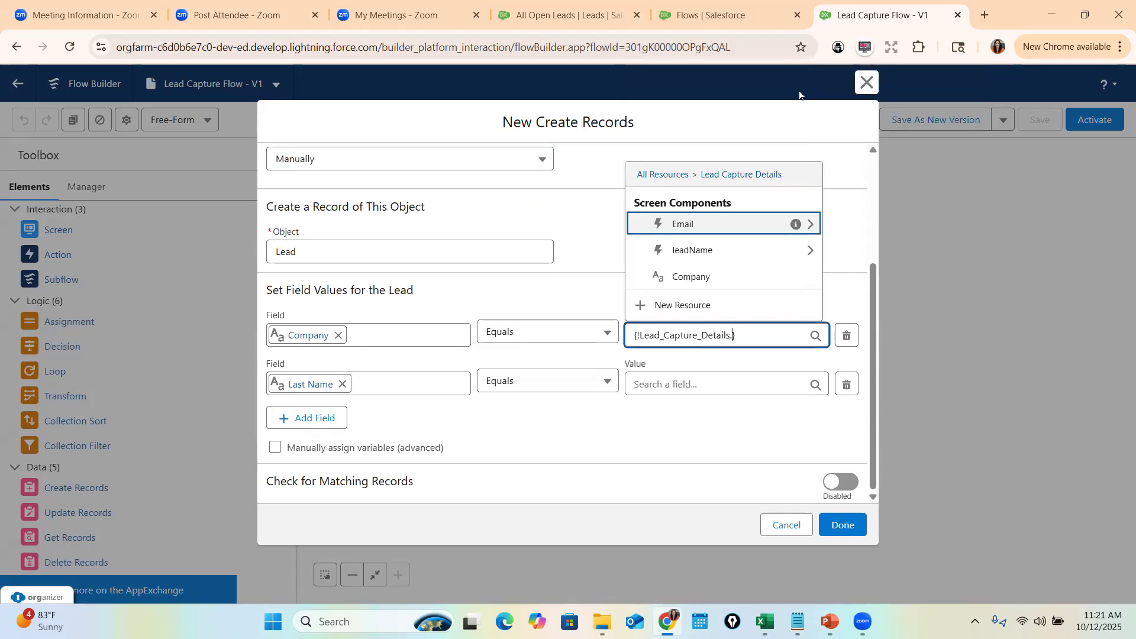
left_click(700, 278)
left_click(681, 385)
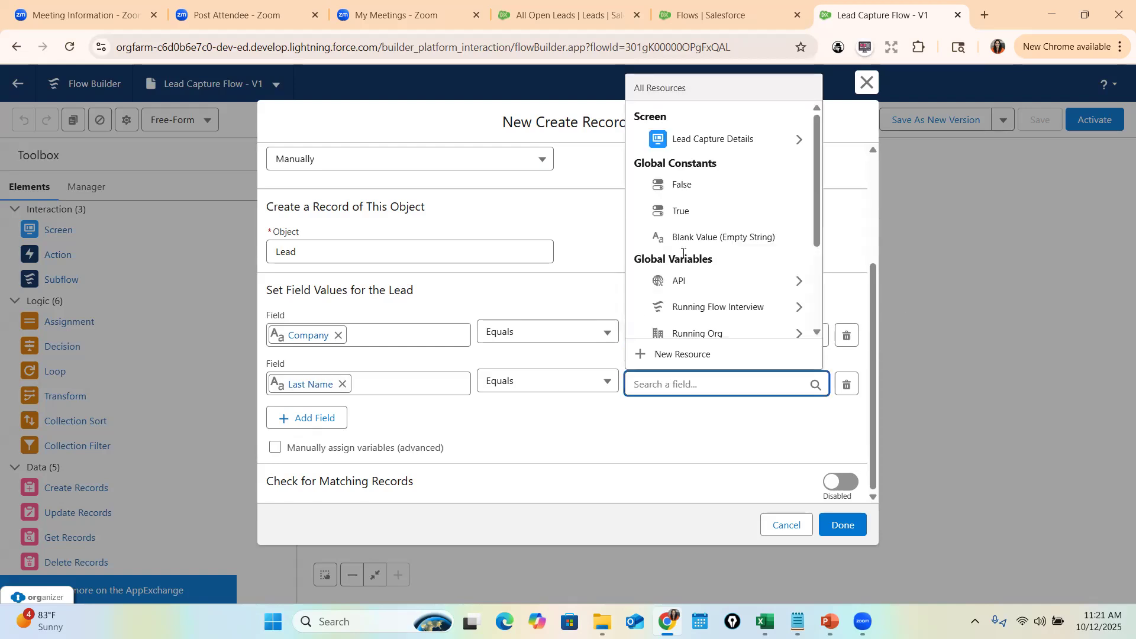
left_click(799, 140)
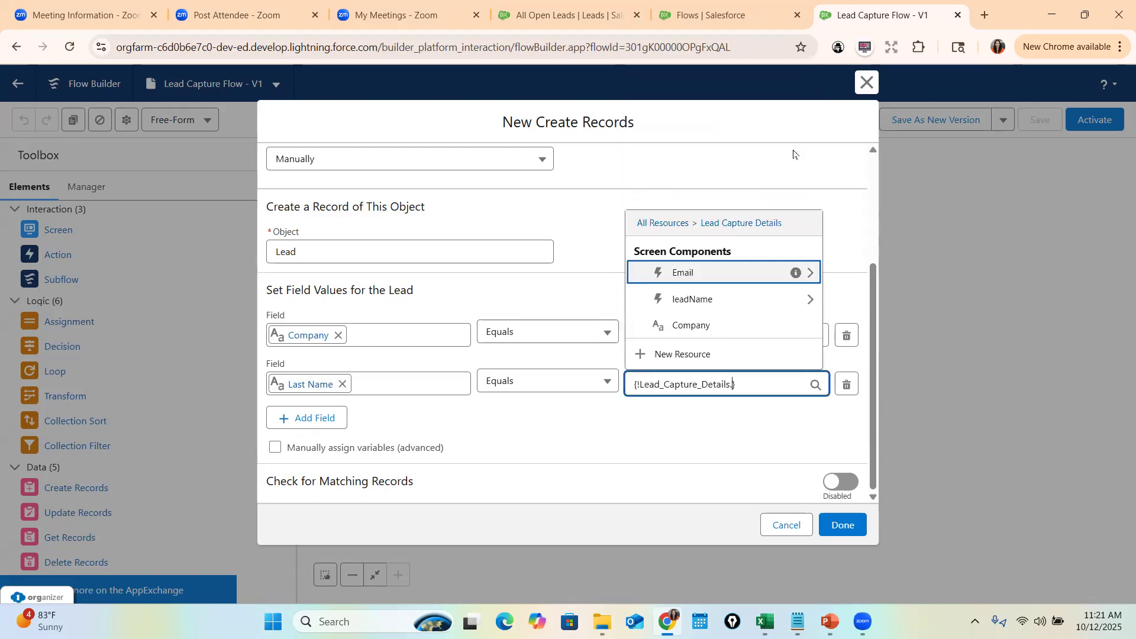
left_click(810, 300)
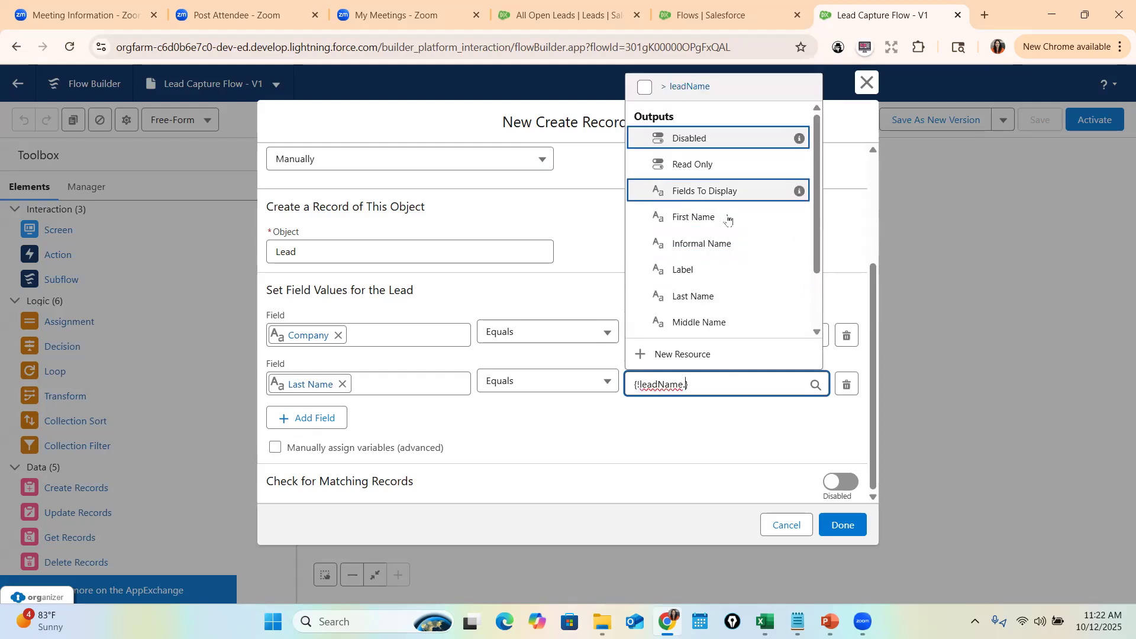
left_click(723, 296)
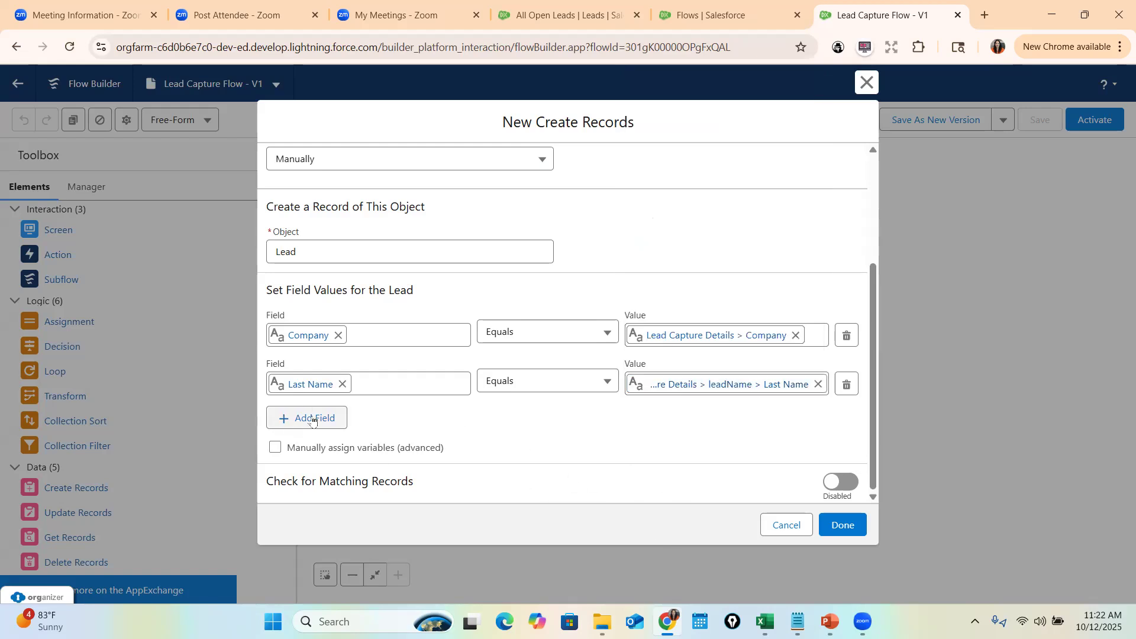
- Add a First Name mapping filled from leadName's First Name
left_click(332, 420)
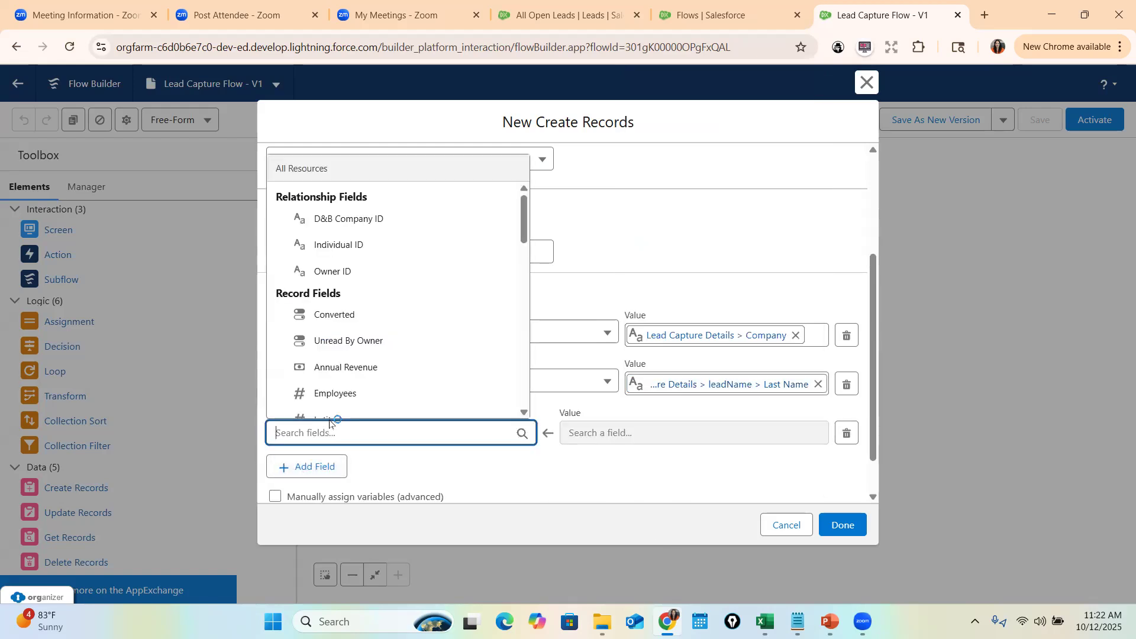
type("Fir")
left_click(353, 407)
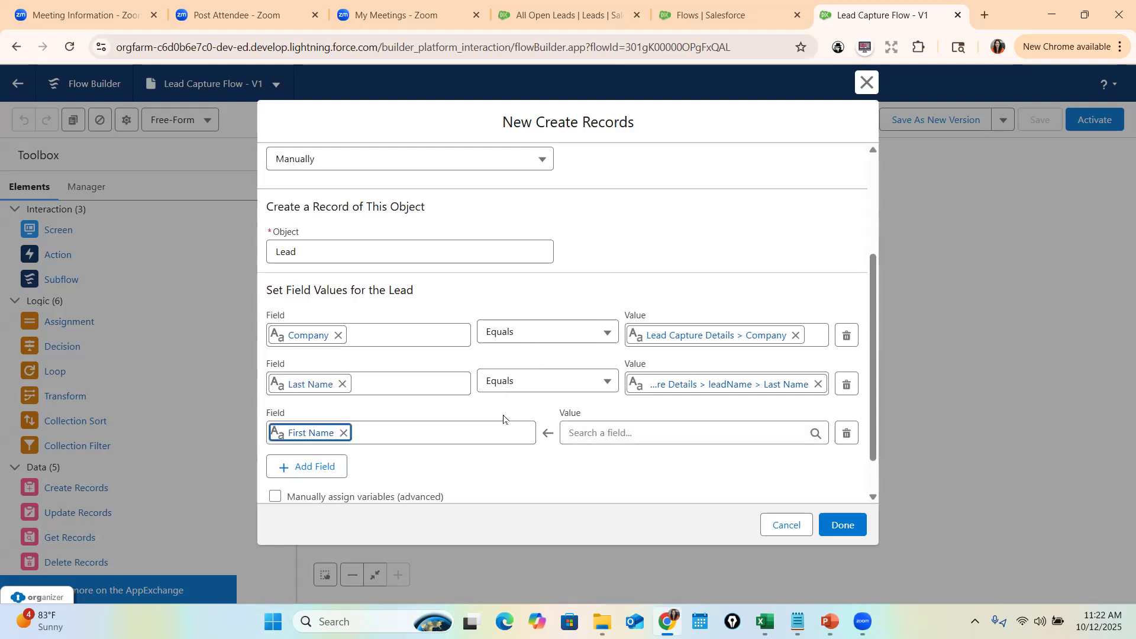
left_click(593, 435)
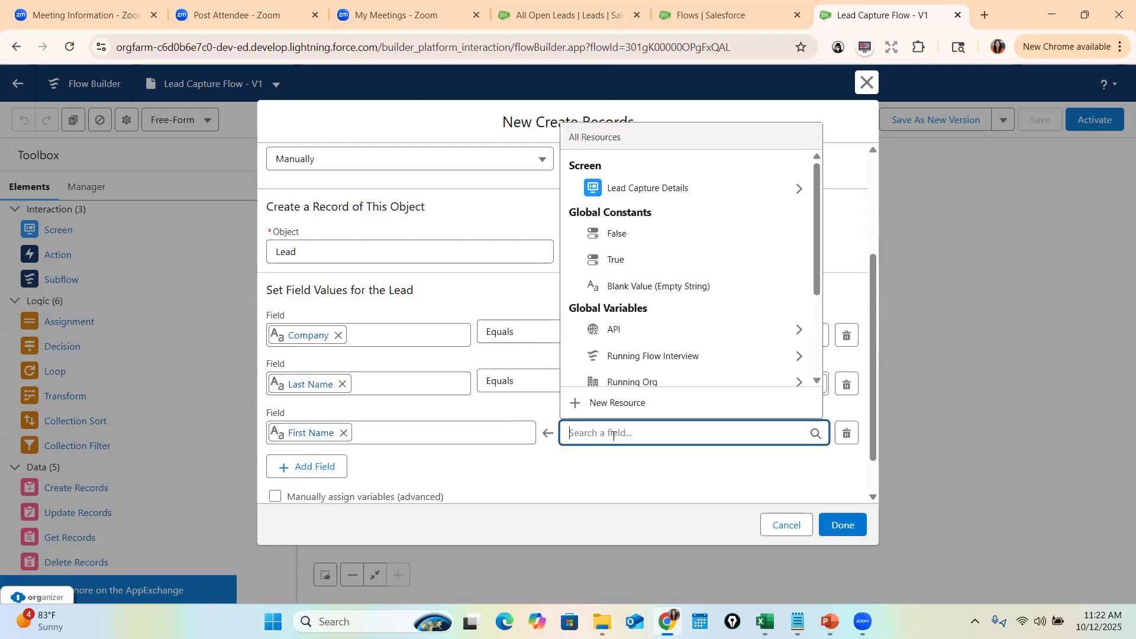
left_click(800, 190)
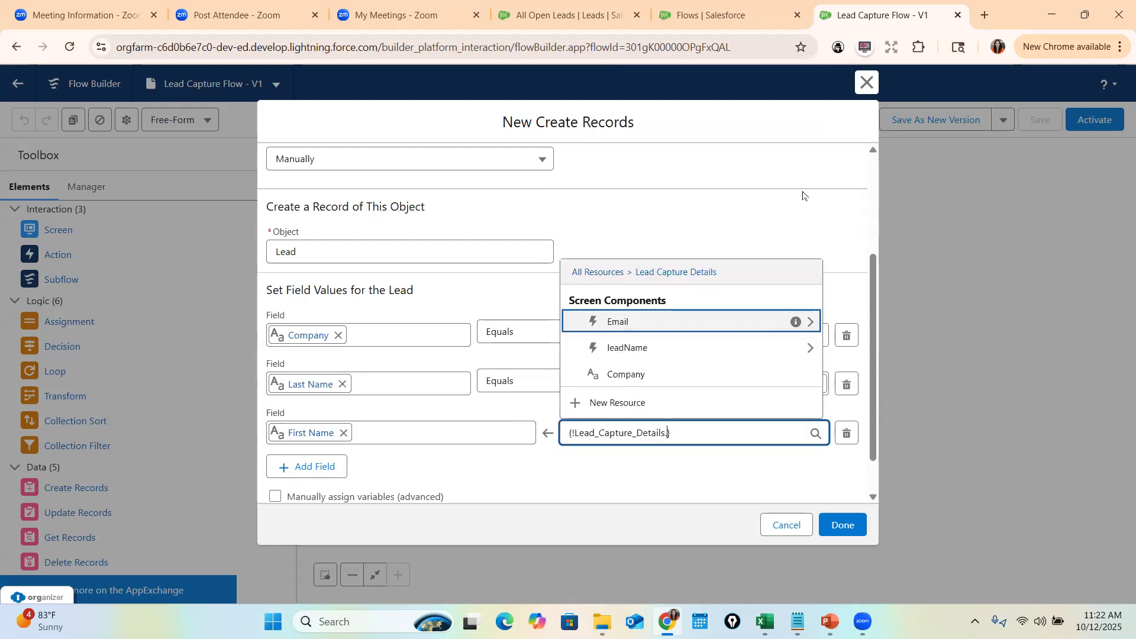
left_click(811, 349)
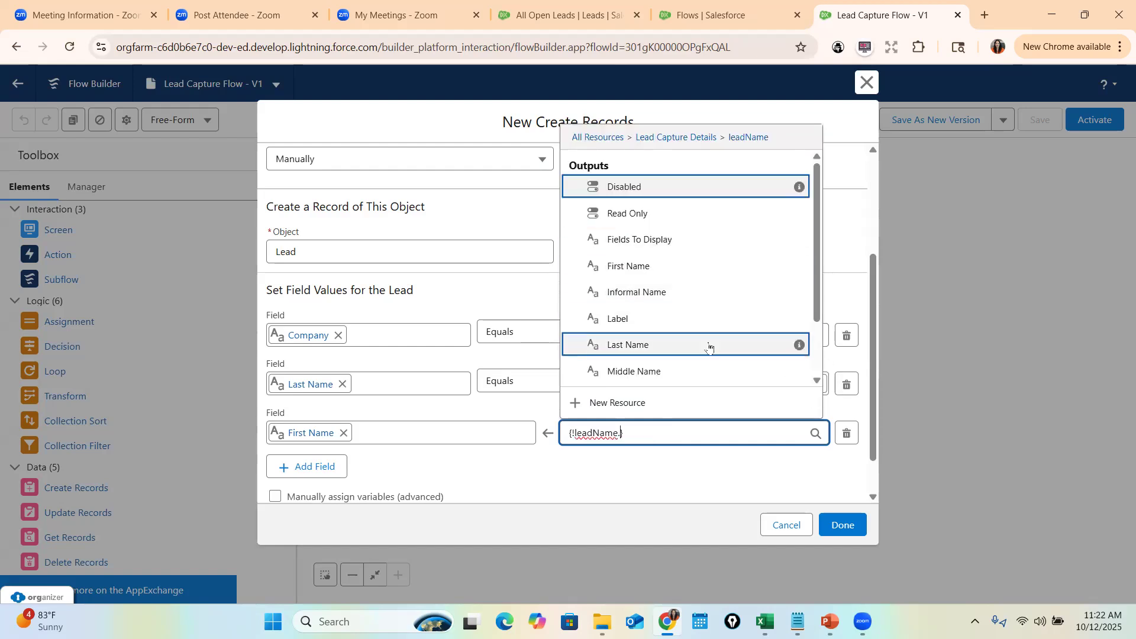
left_click(691, 279)
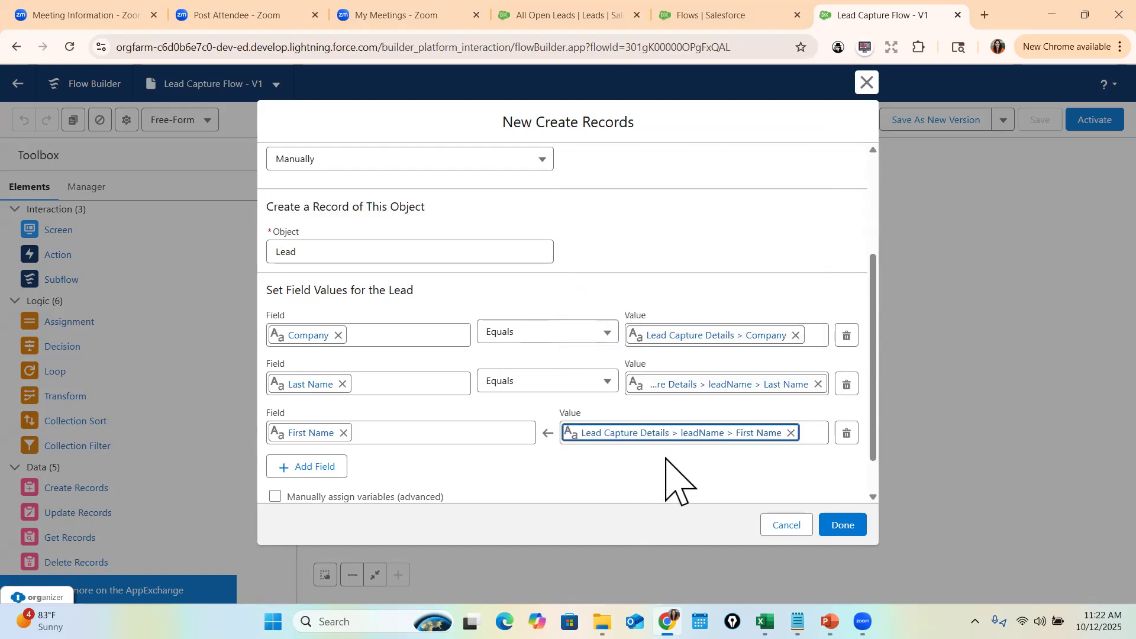
- Add an Email mapping filled from the Email component's Value
left_click(305, 467)
left_click(309, 479)
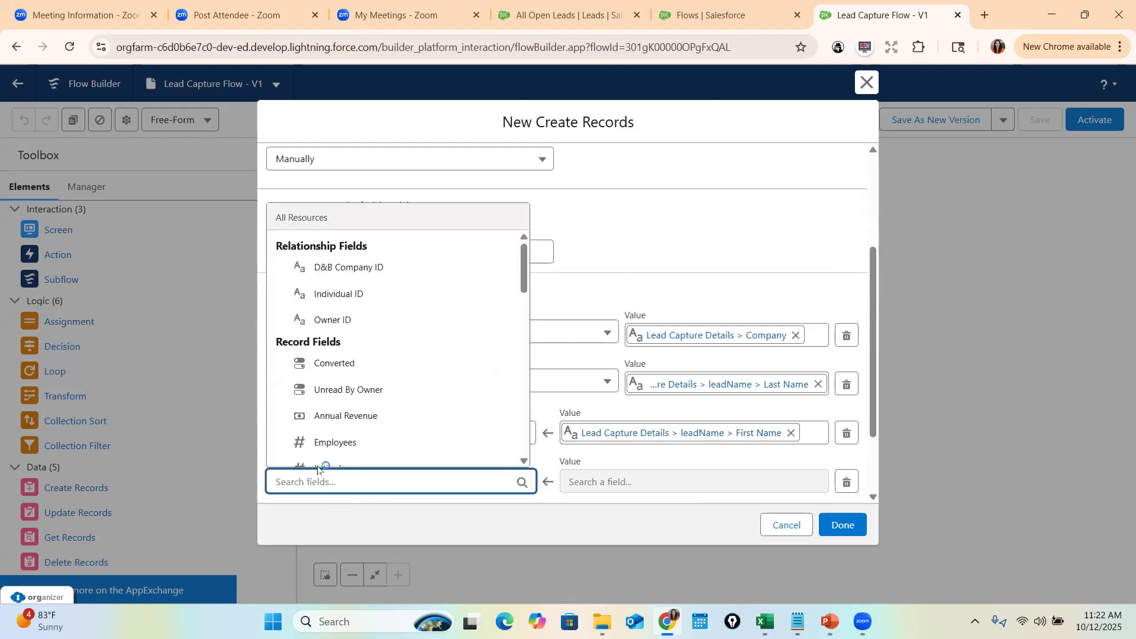
type("Emai")
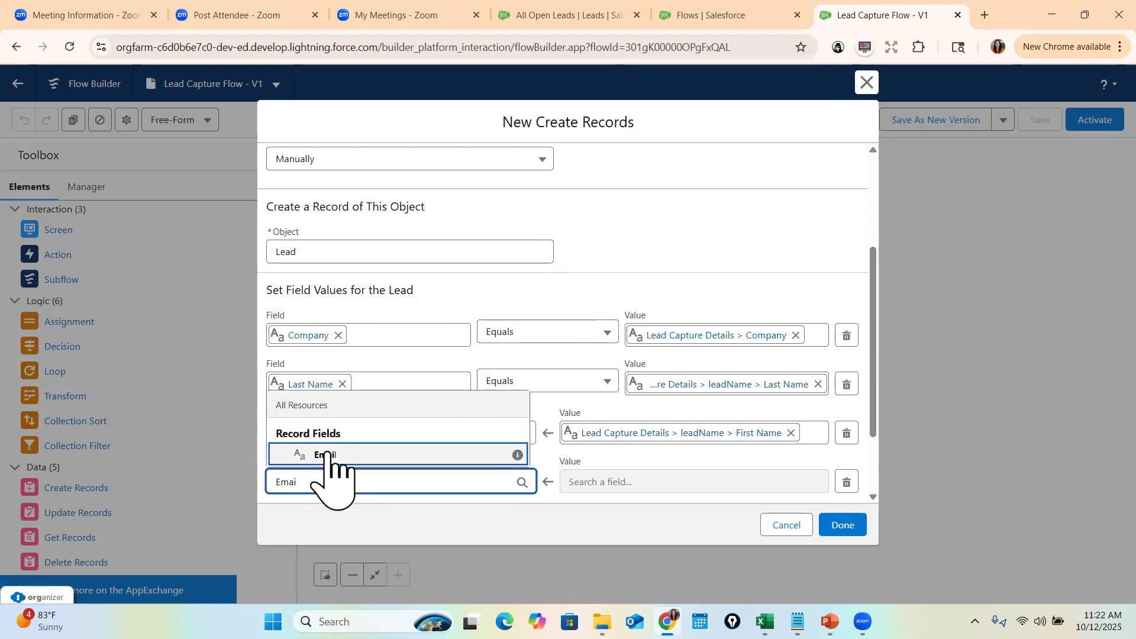
left_click(323, 455)
left_click(603, 481)
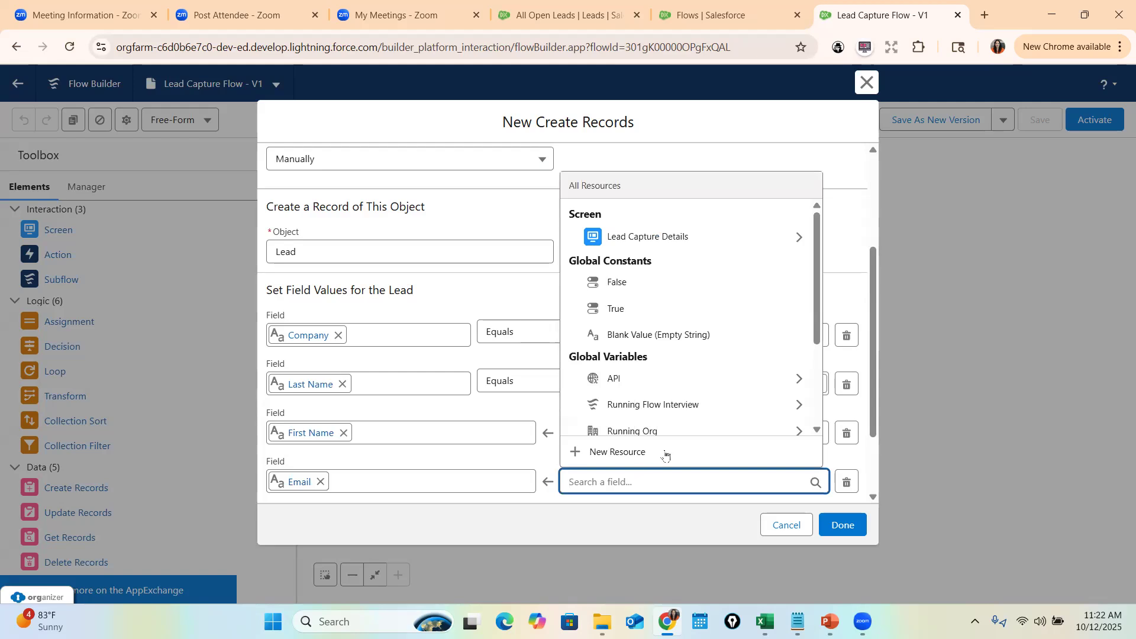
left_click(799, 238)
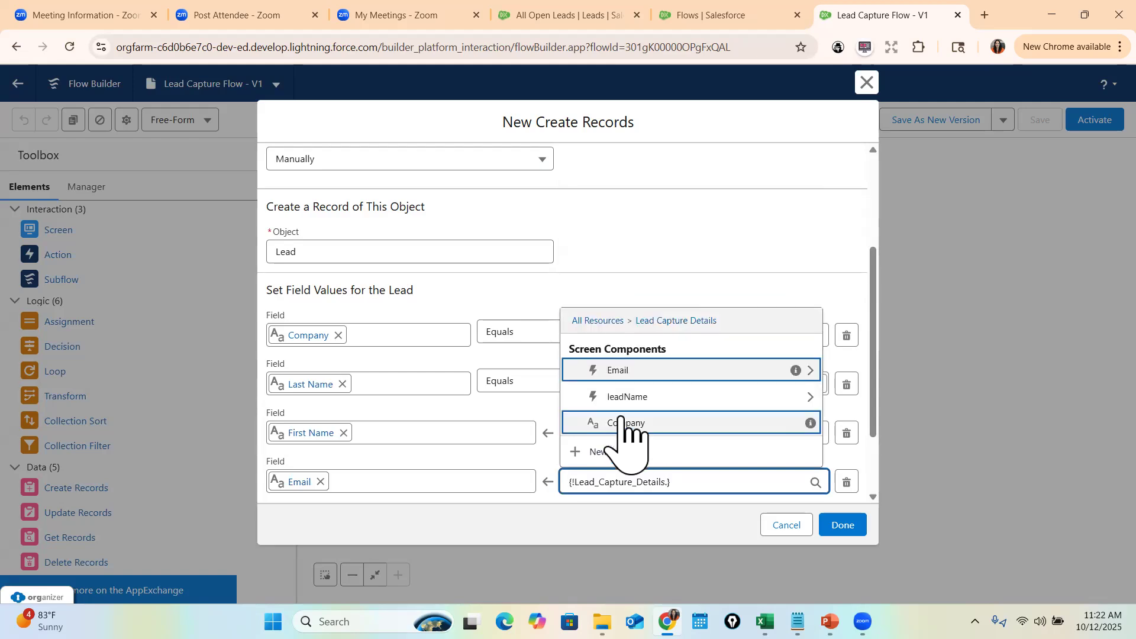
left_click(626, 371)
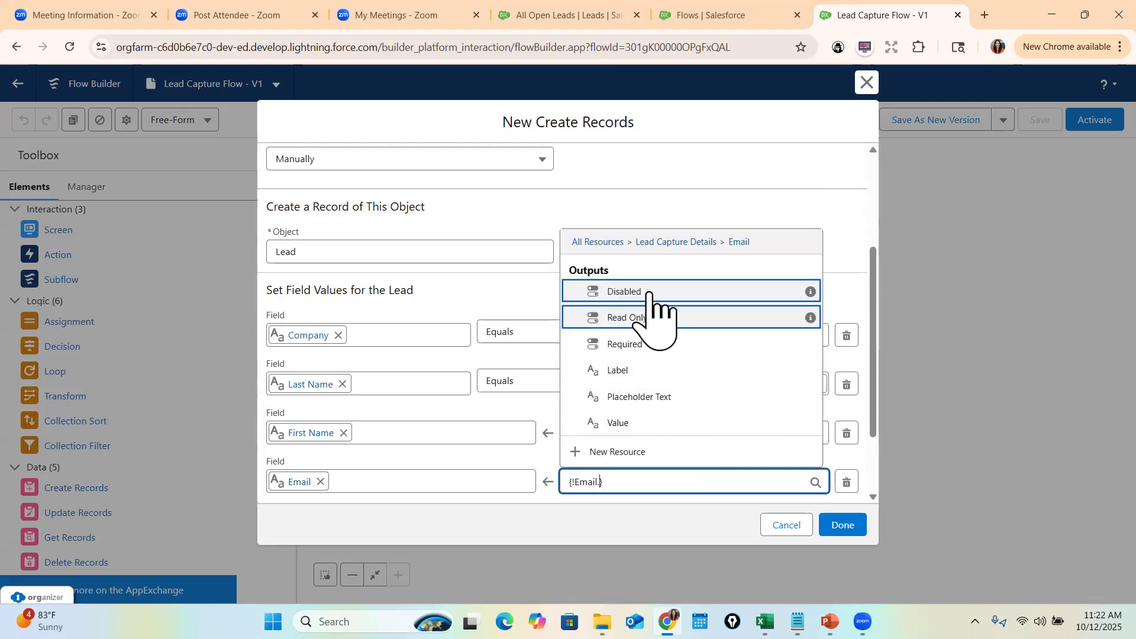
left_click(622, 425)
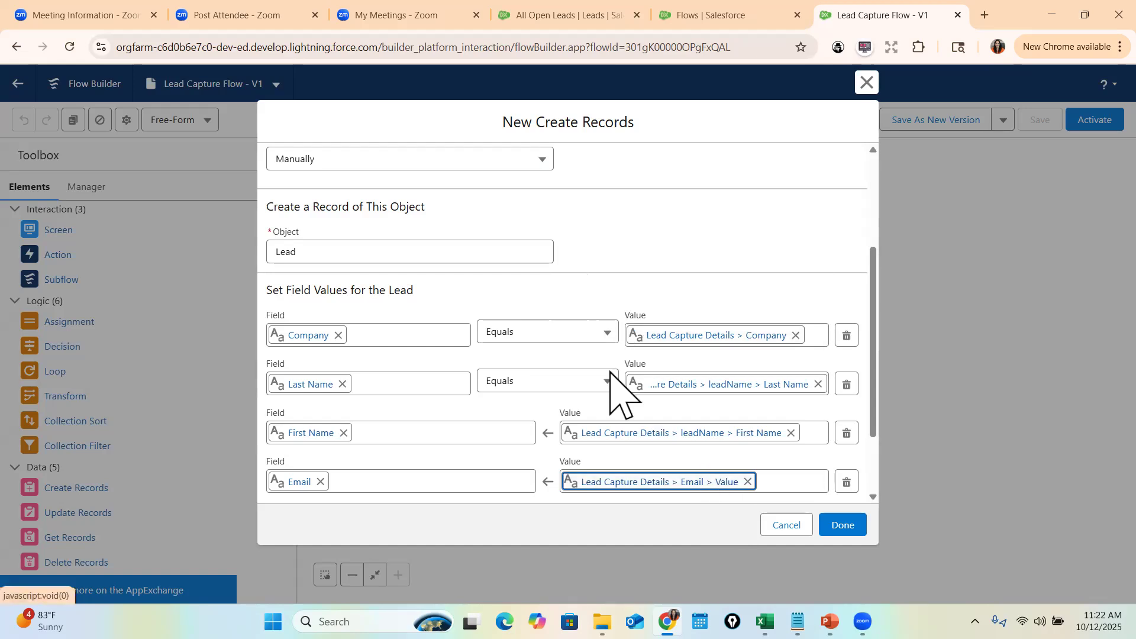
scroll(426, 300, "up", 3)
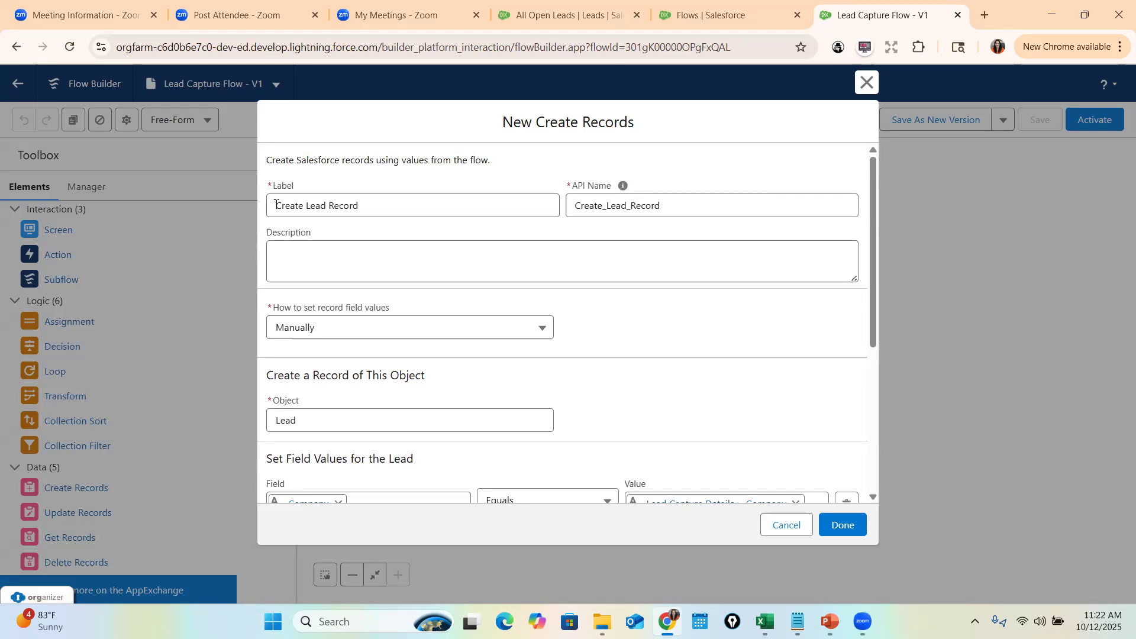
- Toggle 'Manually assign variables (advanced)' on then off, confirm deletion, and close the Create Lead Record settings
left_click_drag(276, 204, 405, 209)
scroll(432, 304, "down", 3)
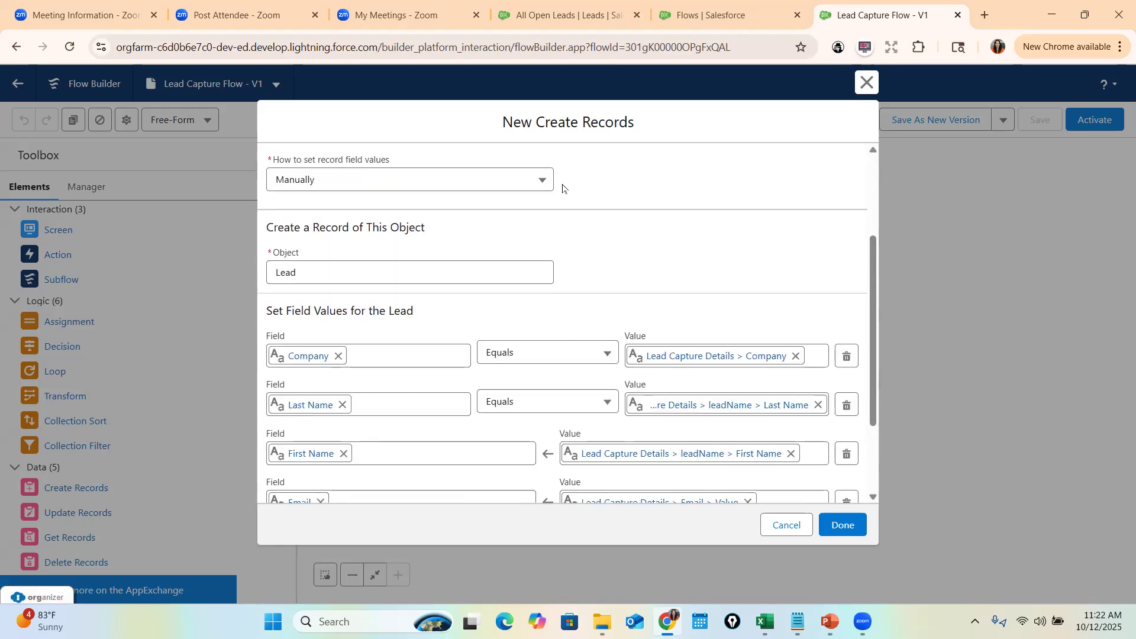
scroll(436, 360, "down", 2)
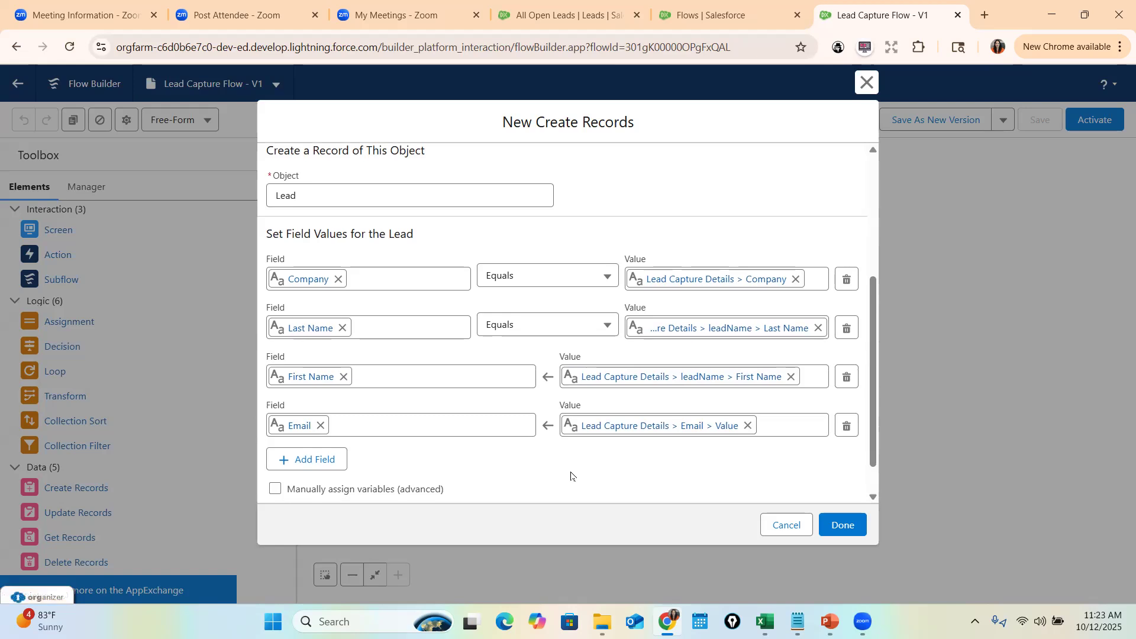
scroll(574, 471, "down", 1)
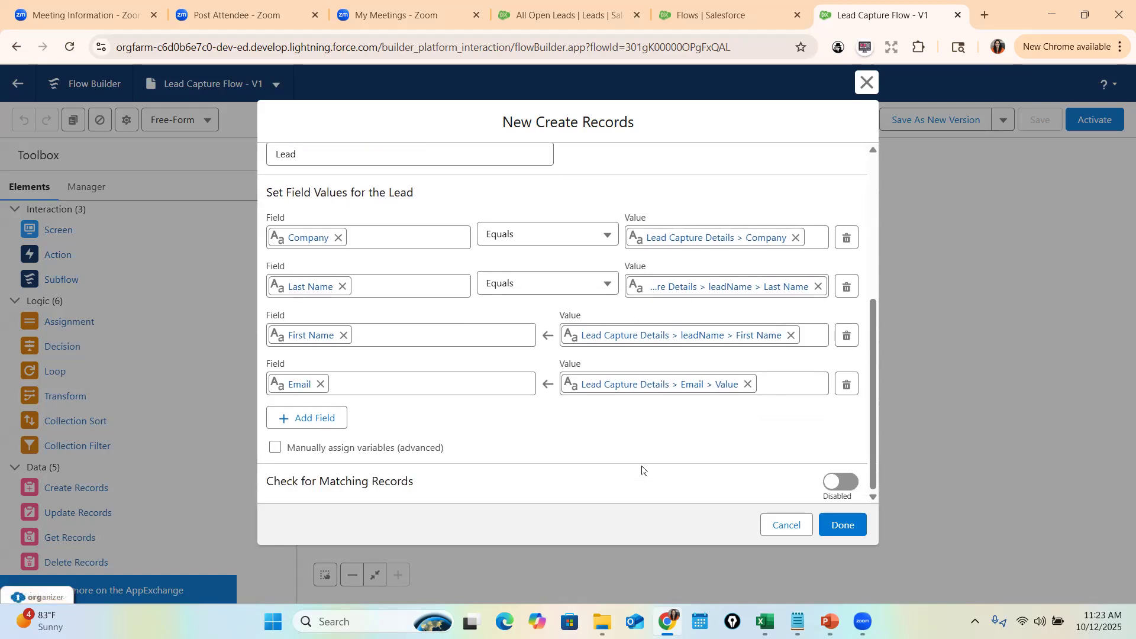
left_click(276, 449)
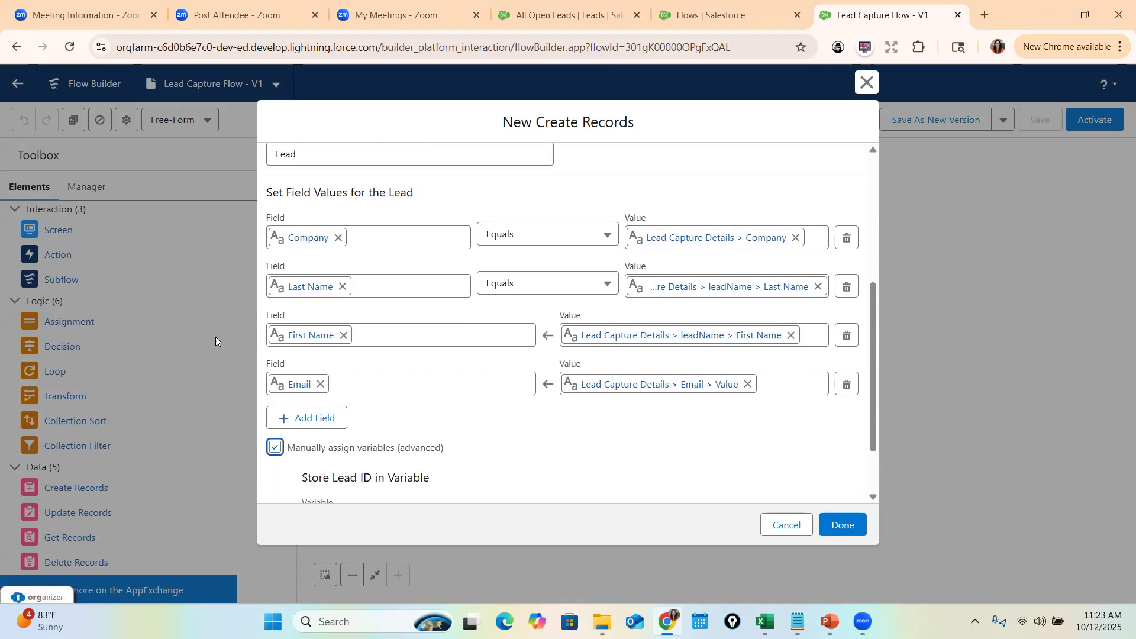
scroll(402, 457, "down", 2)
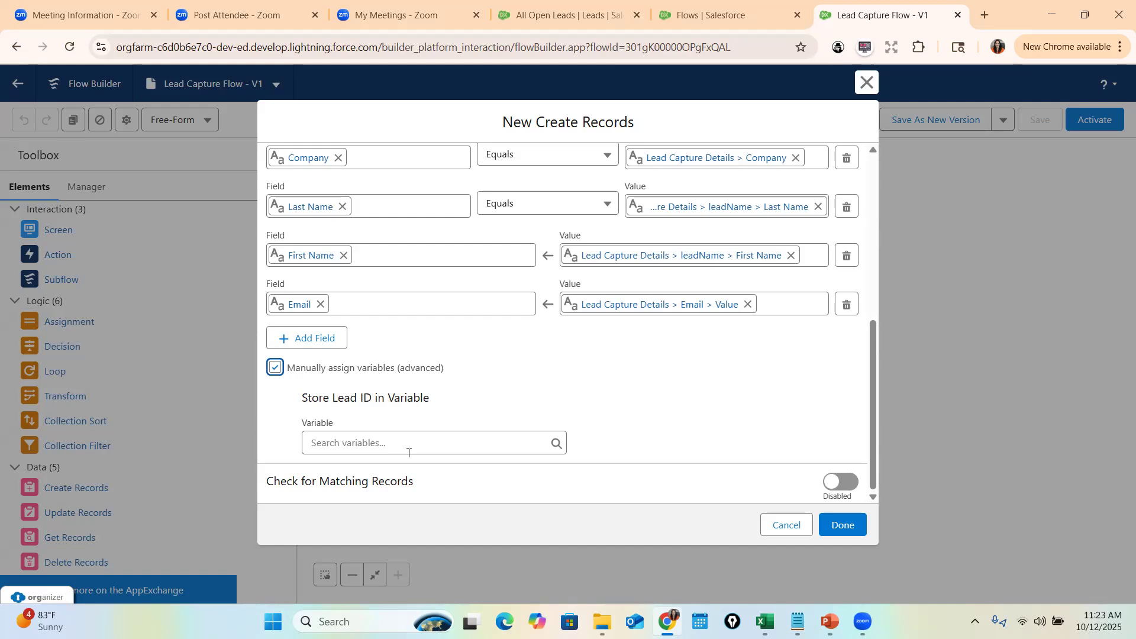
left_click(273, 368)
left_click(705, 371)
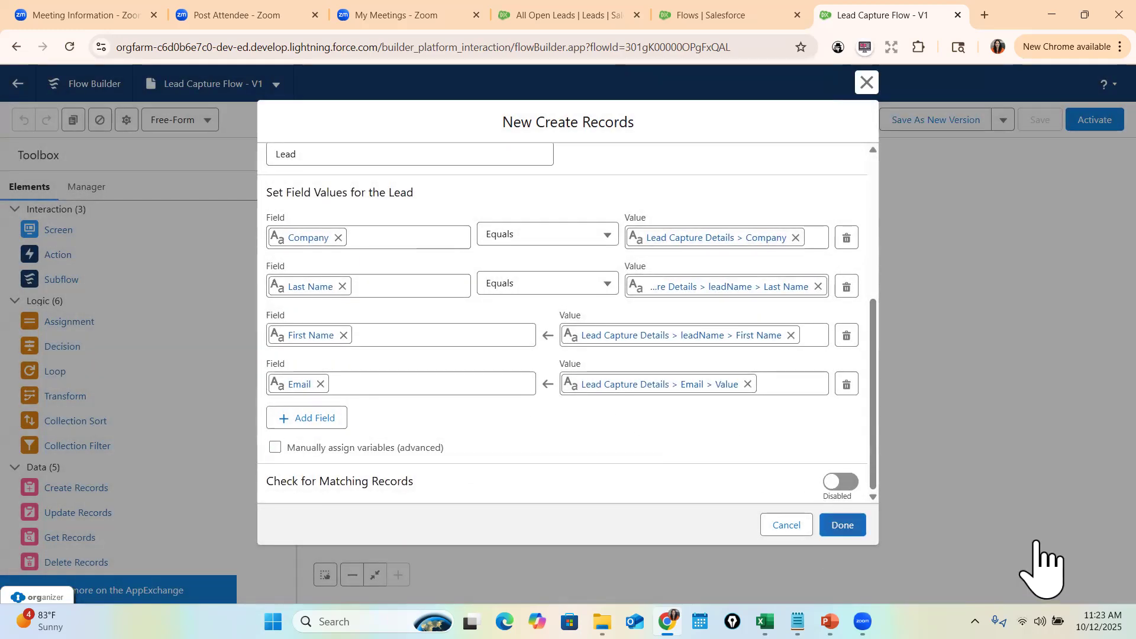
left_click(843, 524)
- Link the screen to Create Lead Record, save and activate the flow, then return to All Open Leads
left_click_drag(742, 323, 748, 392)
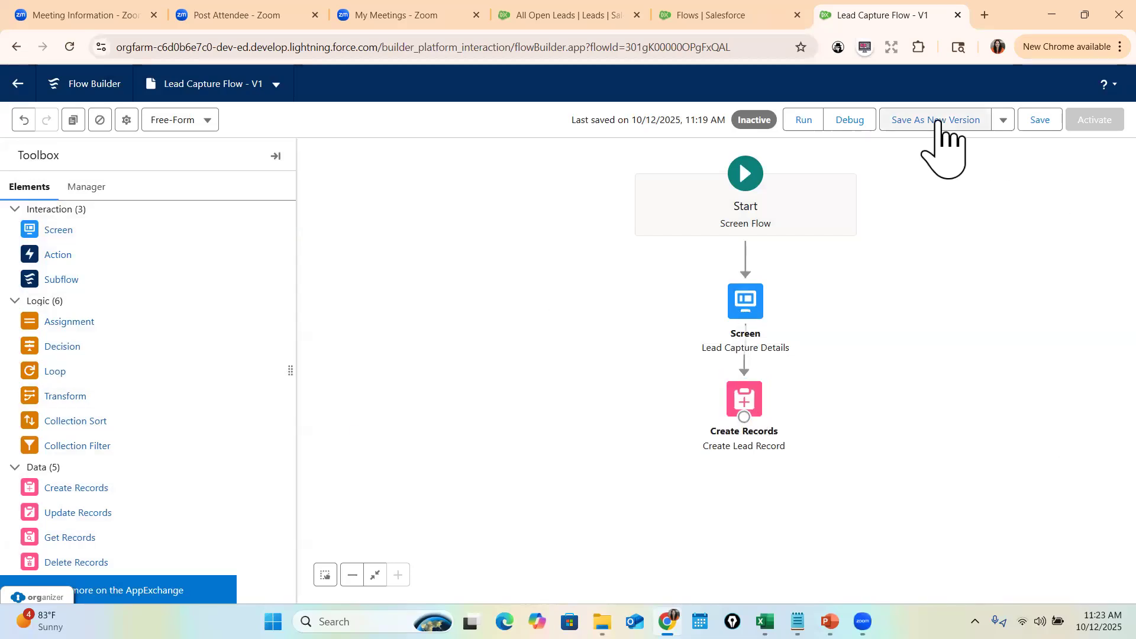
left_click(1041, 122)
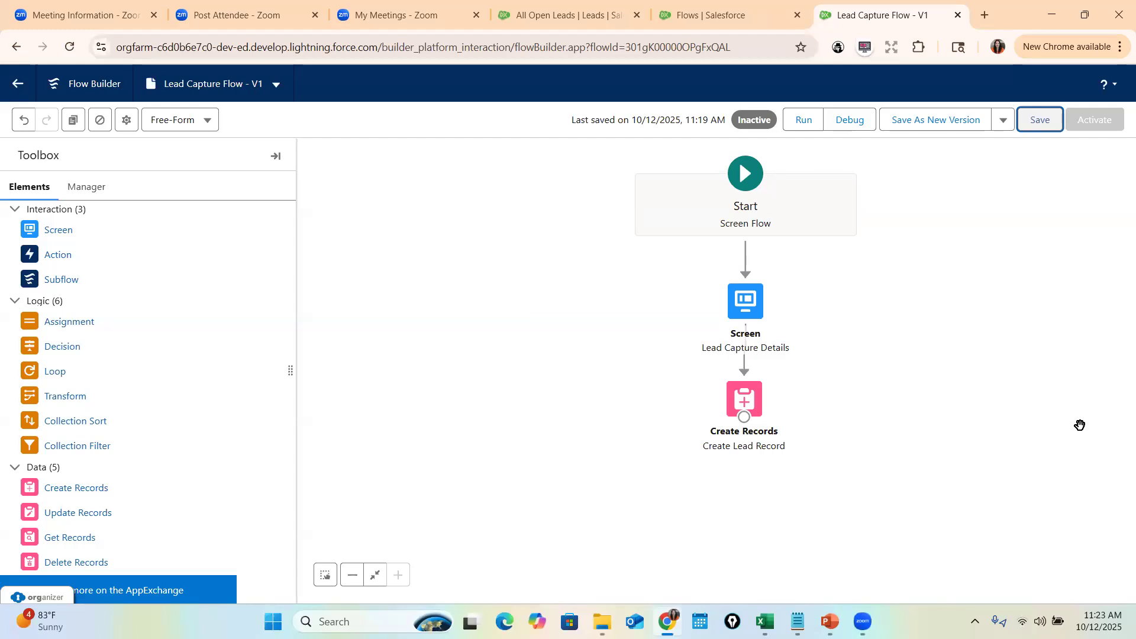
left_click(1038, 122)
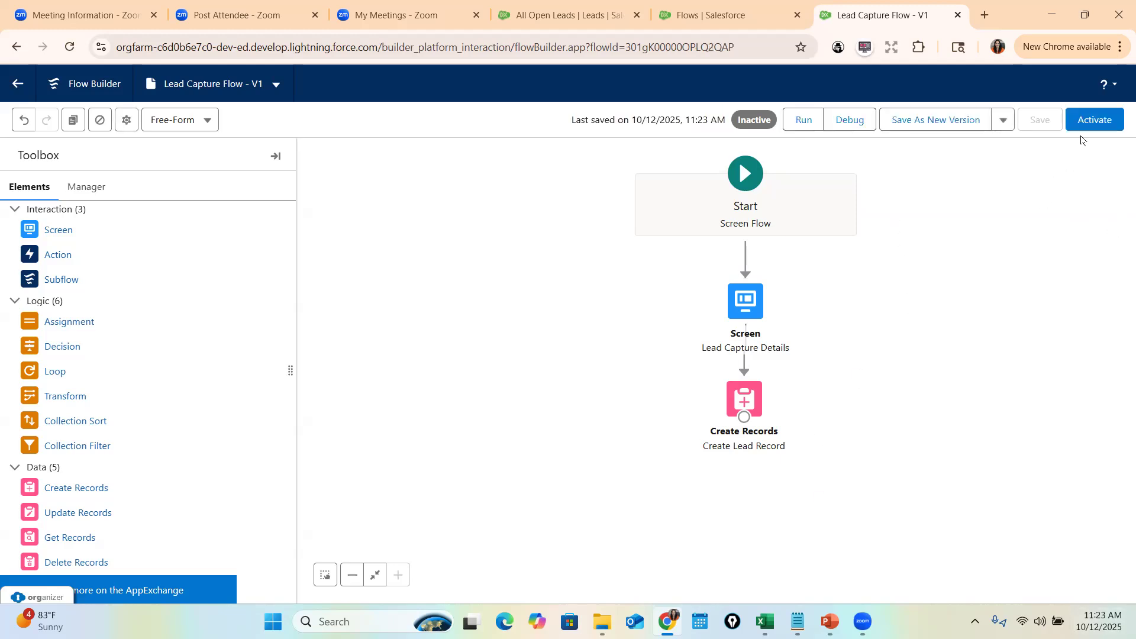
left_click(1079, 124)
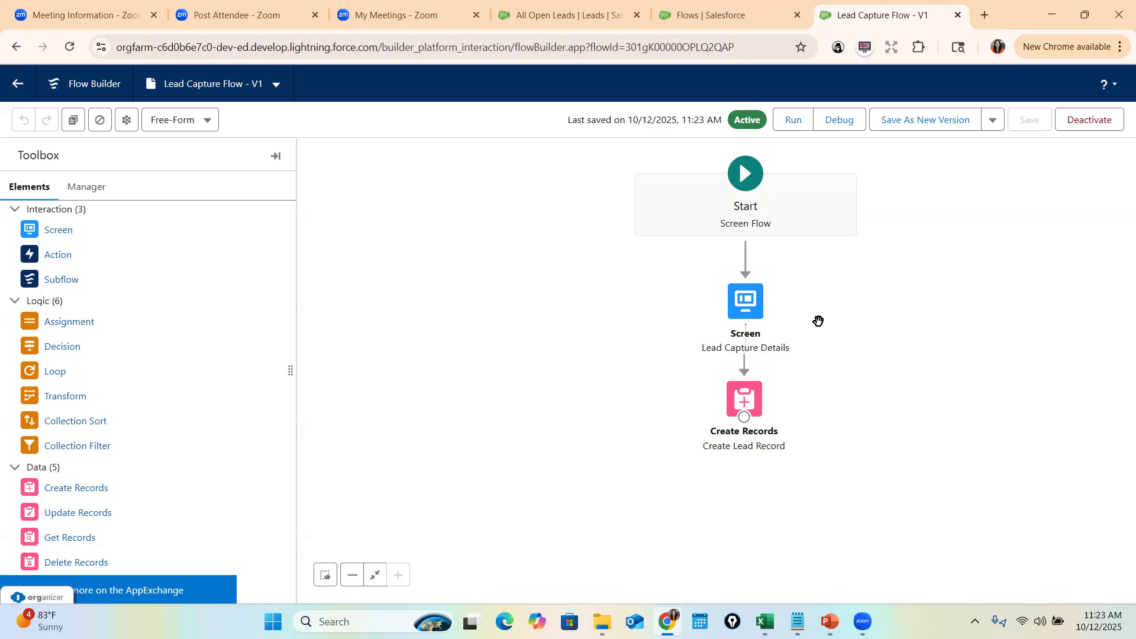
left_click(562, 15)
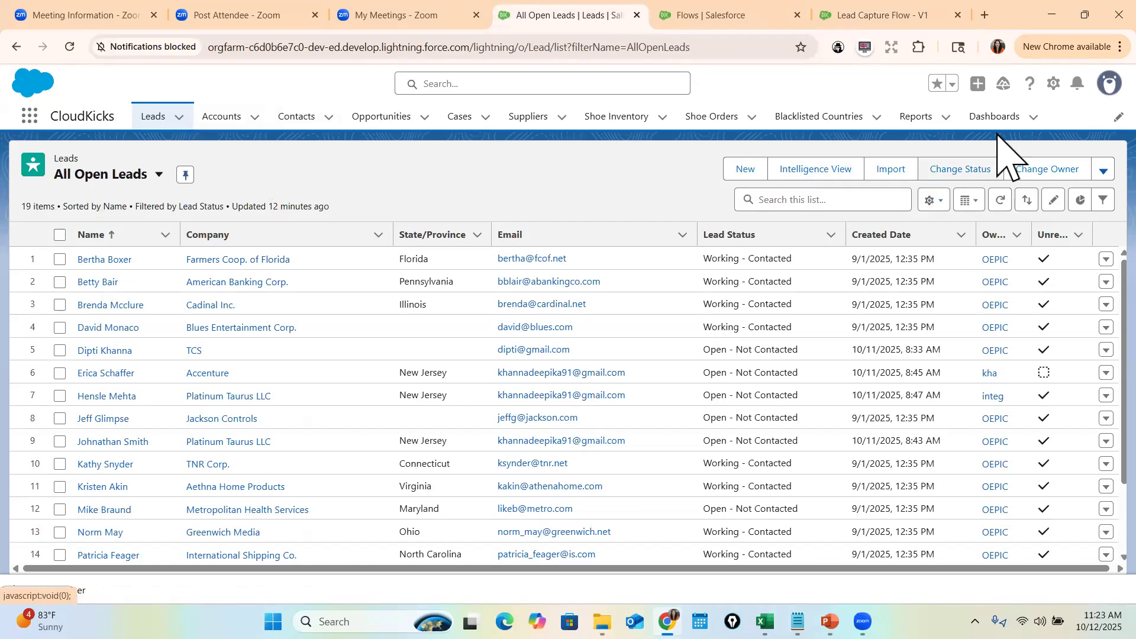
- Find App Manager in Setup via Quick Find 'app ma' and edit the CloudKicks app
left_click(29, 116)
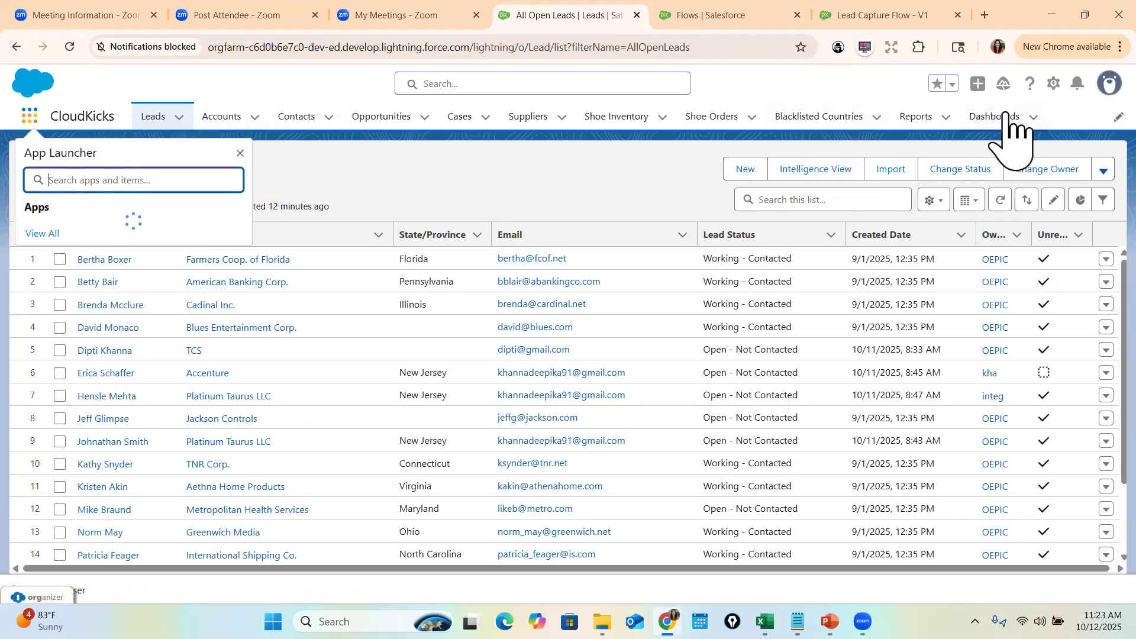
left_click(1054, 83)
left_click(1007, 155)
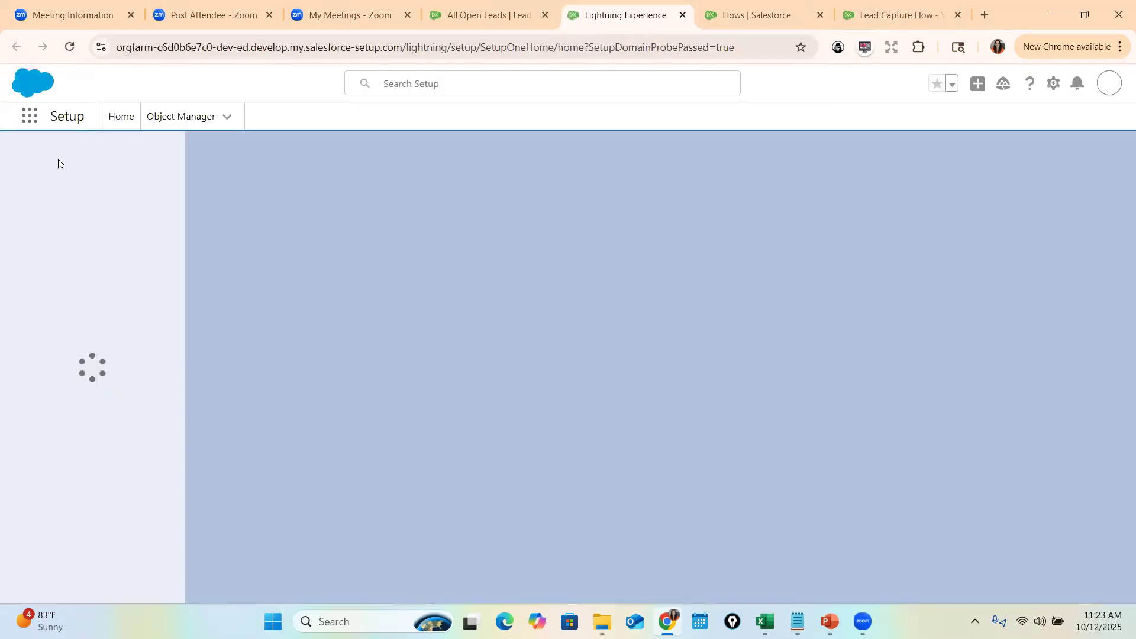
left_click(131, 161)
type("app")
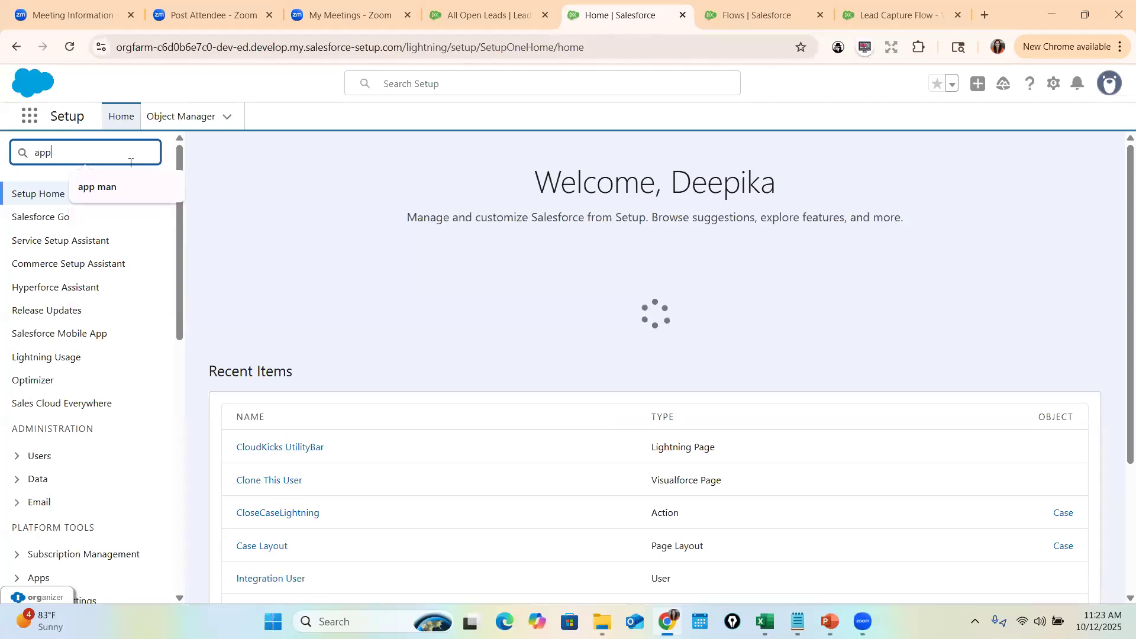
type(" ma")
left_click(81, 223)
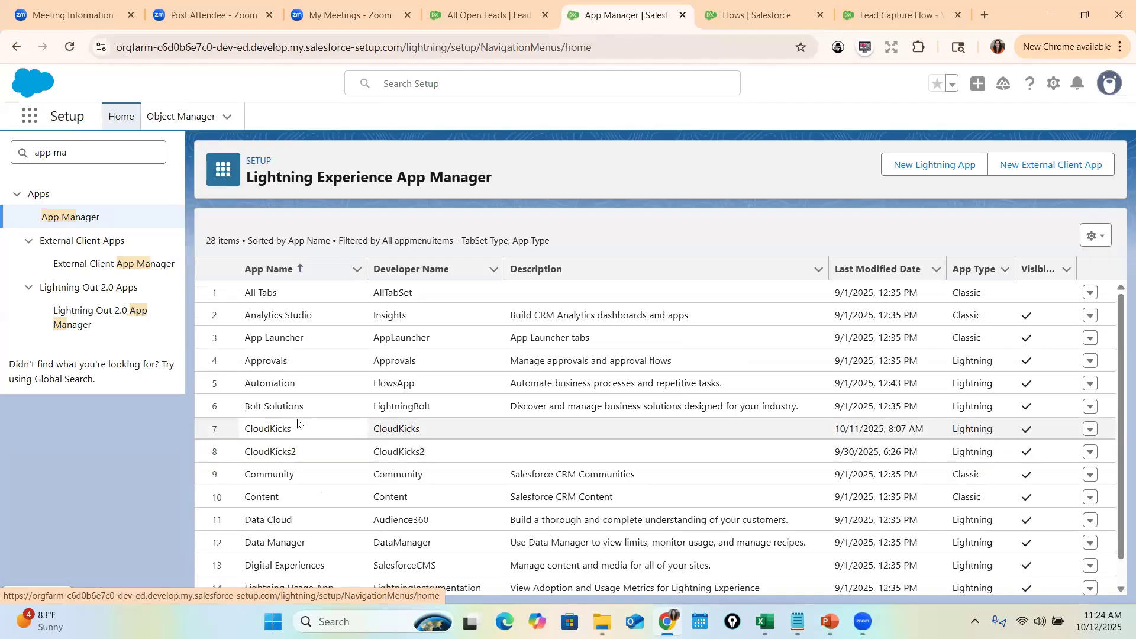
left_click(1089, 430)
left_click(1041, 454)
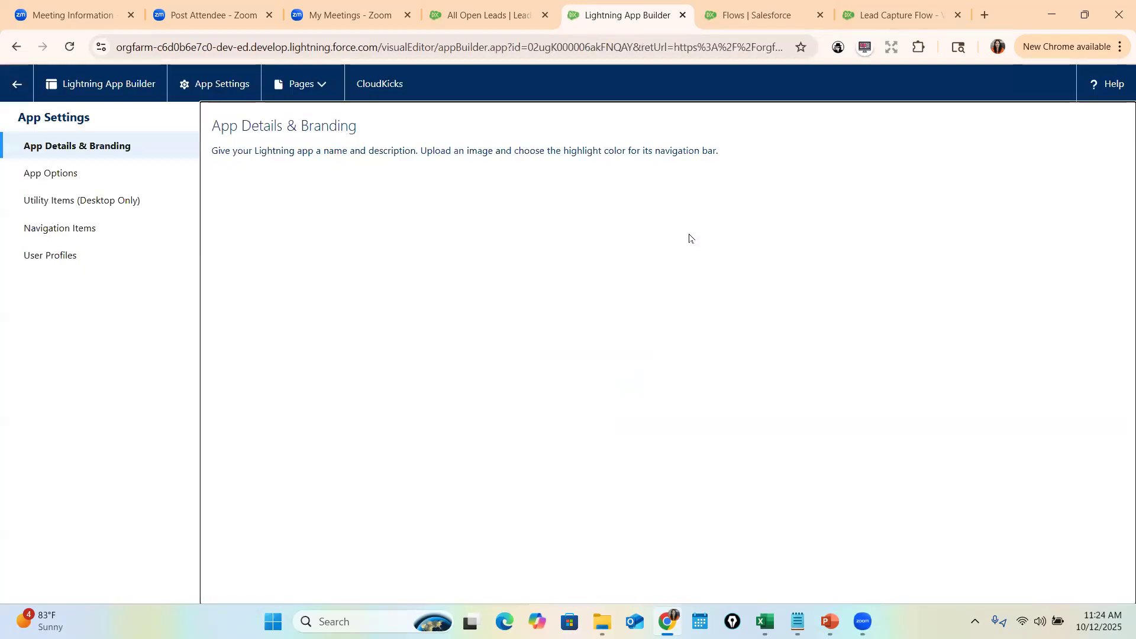
- Filter Navigation Items for 'Home' and add Home to the selected items
left_click(57, 201)
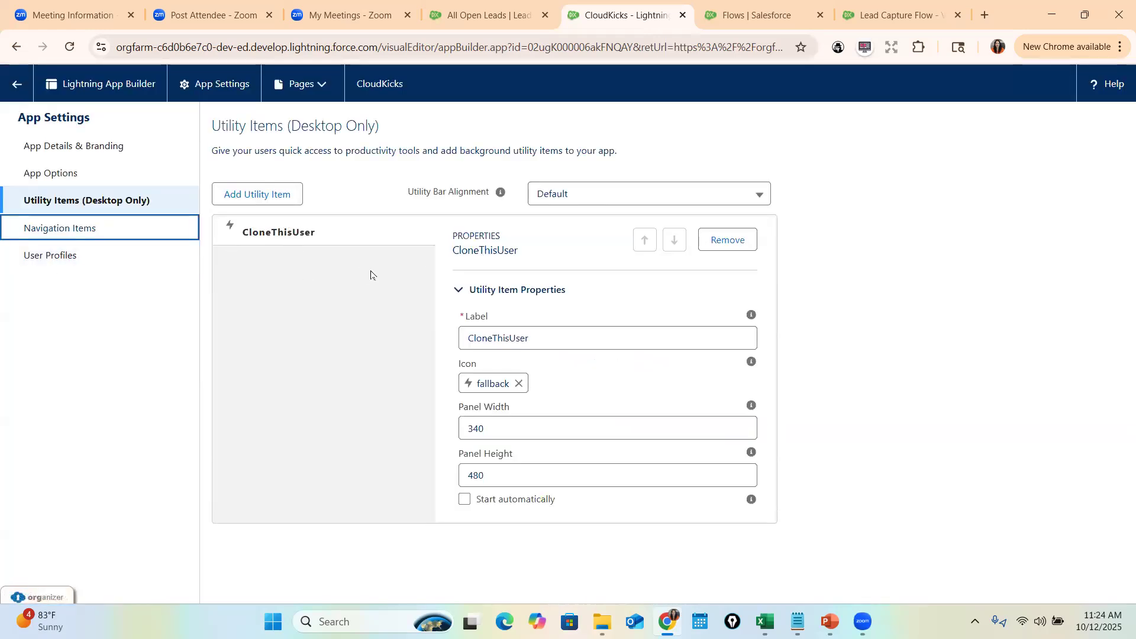
left_click(54, 234)
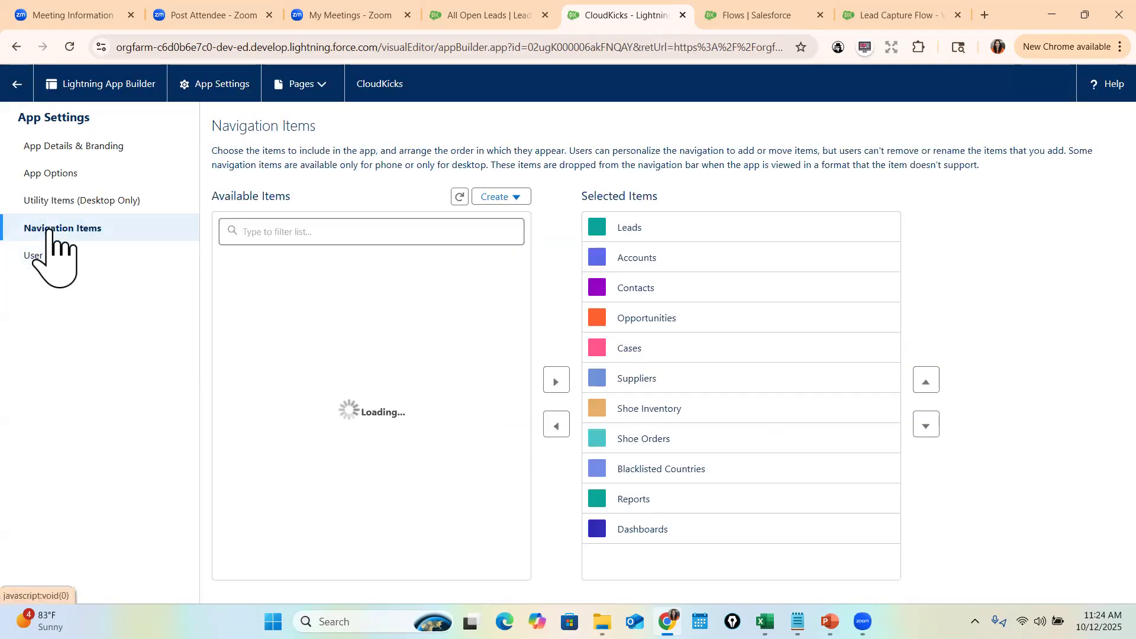
left_click(319, 236)
type("Home")
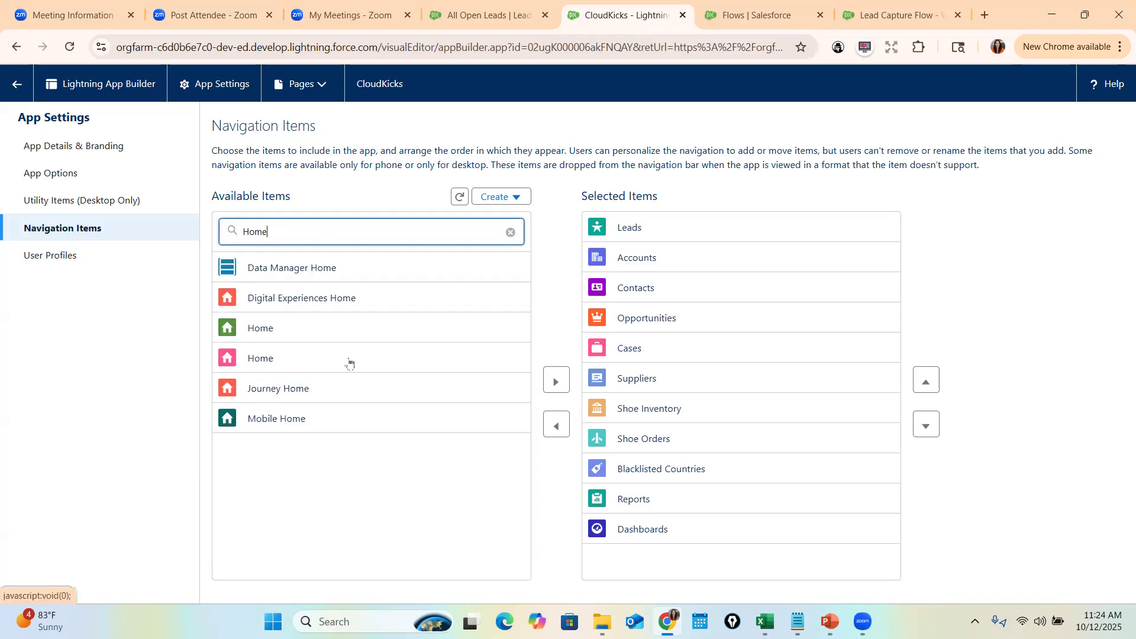
left_click_drag(270, 363, 556, 378)
left_click_drag(314, 364, 555, 381)
left_click(555, 381)
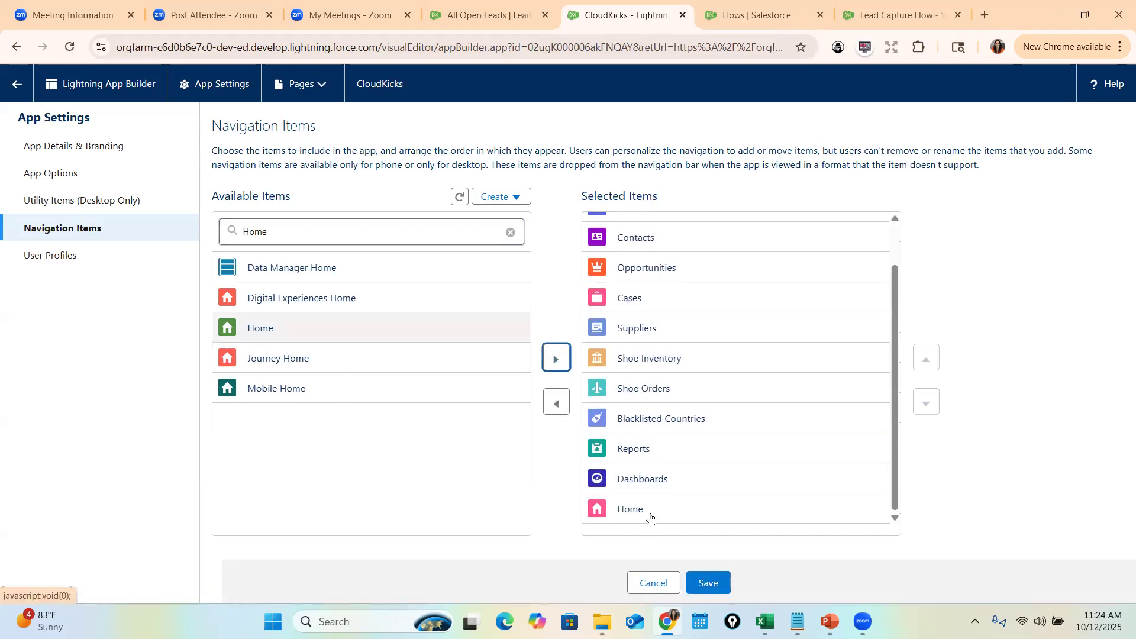
- Move Home to the top of the navigation order and save
left_click(646, 514)
left_click(926, 357)
left_click(927, 357)
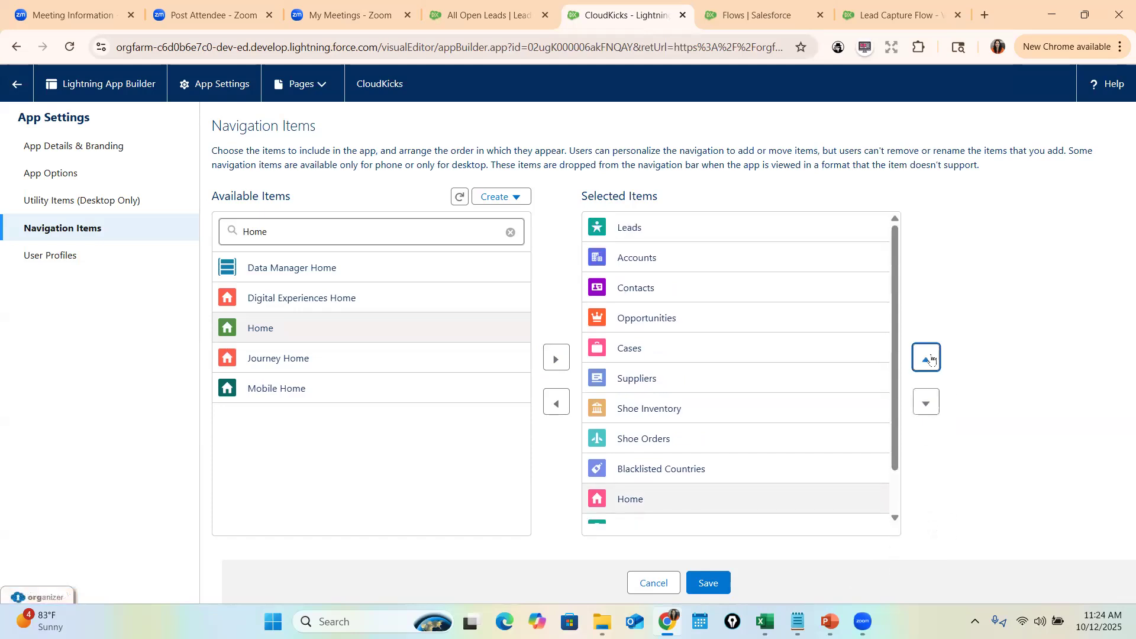
left_click(926, 358)
left_click(927, 357)
left_click(926, 358)
left_click(929, 358)
left_click(929, 358)
left_click(928, 358)
left_click(929, 358)
left_click(929, 358)
left_click(929, 358)
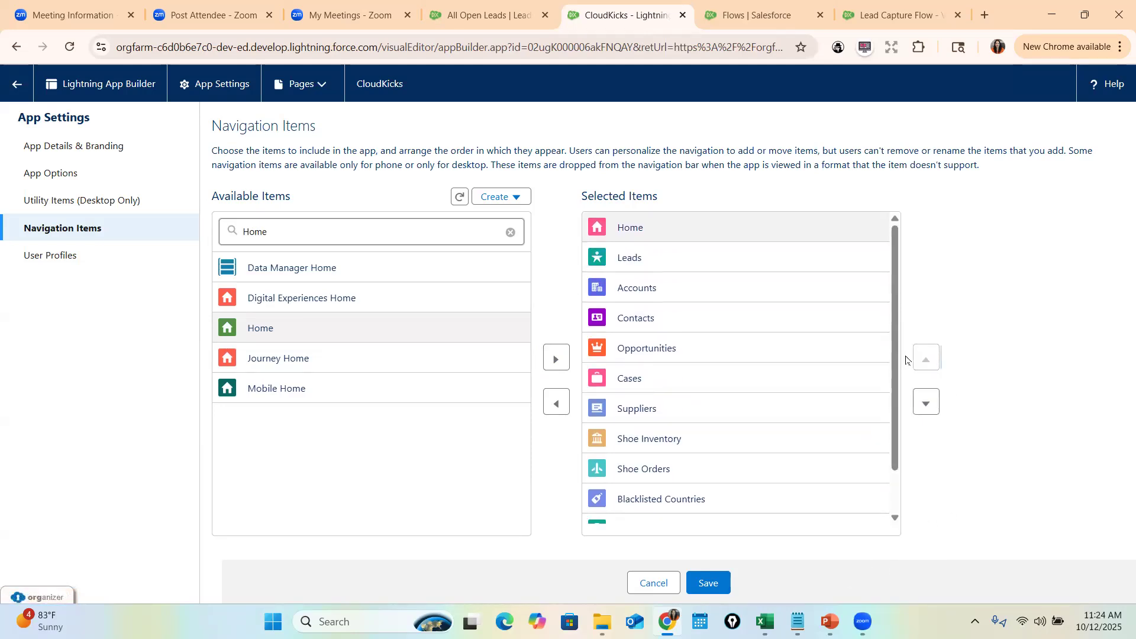
left_click(713, 581)
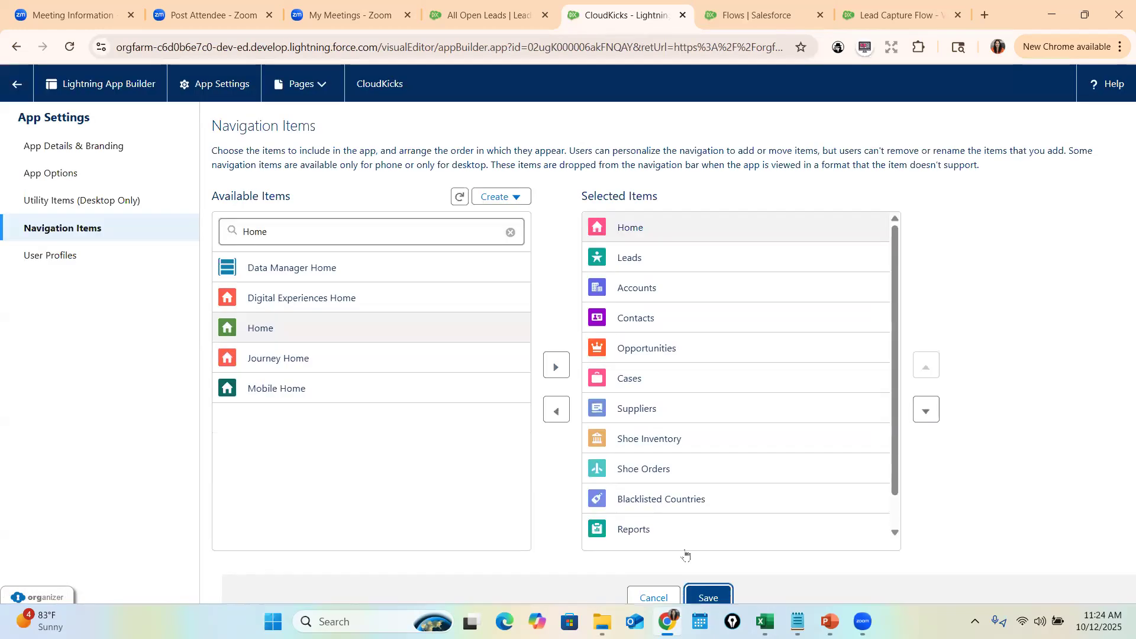
- Add a second Home item at the end of the list and save again
left_click(556, 381)
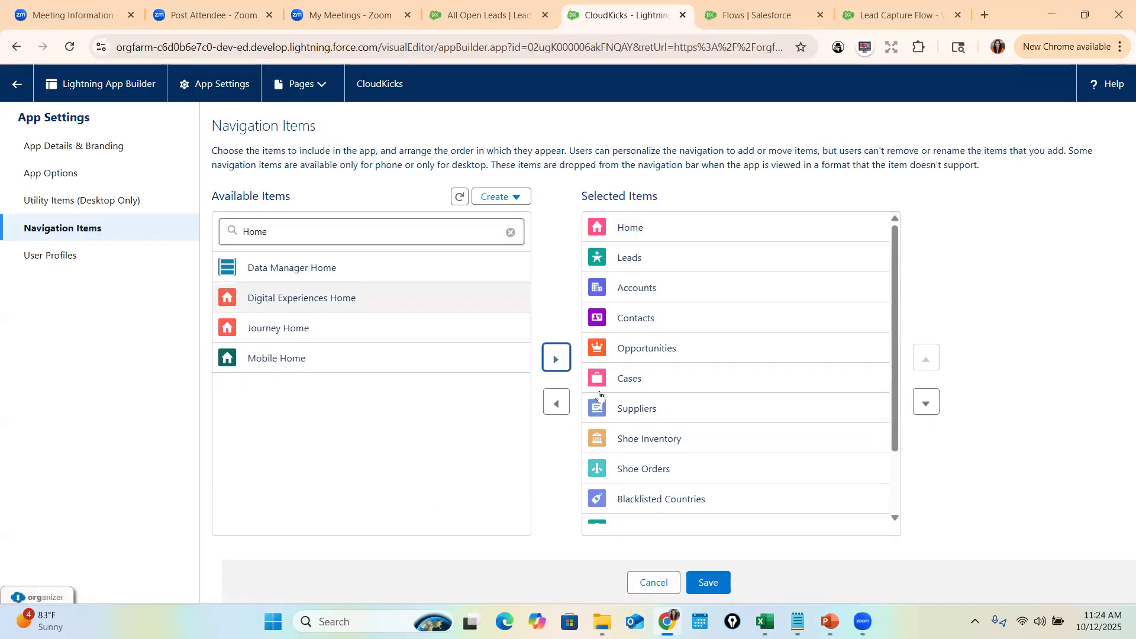
scroll(710, 455, "down", 2)
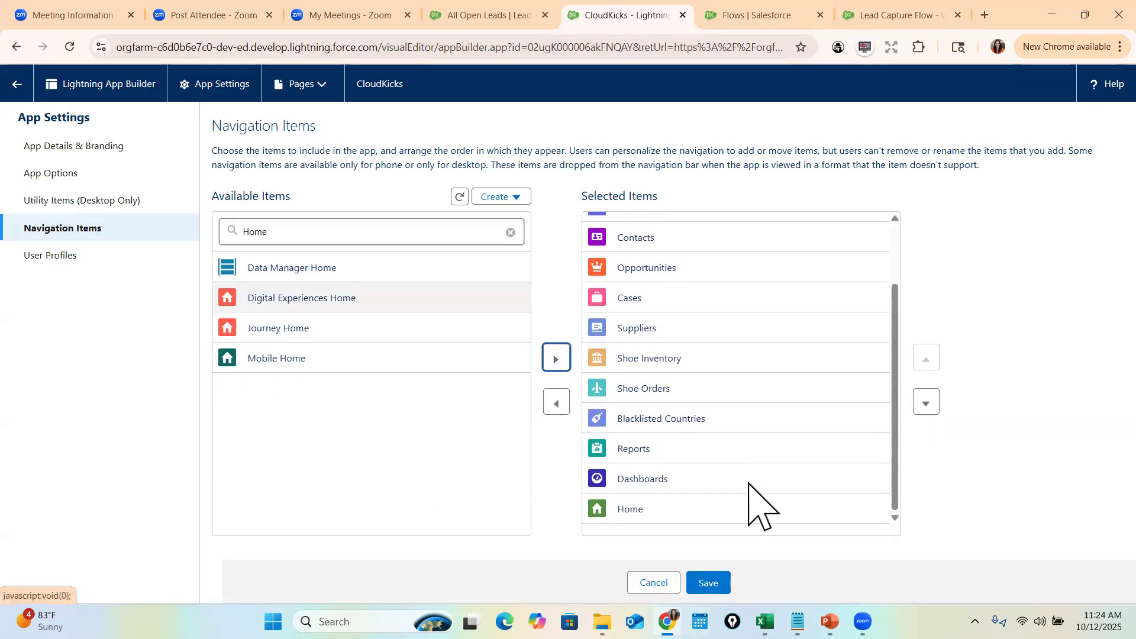
left_click(852, 510)
left_click(719, 584)
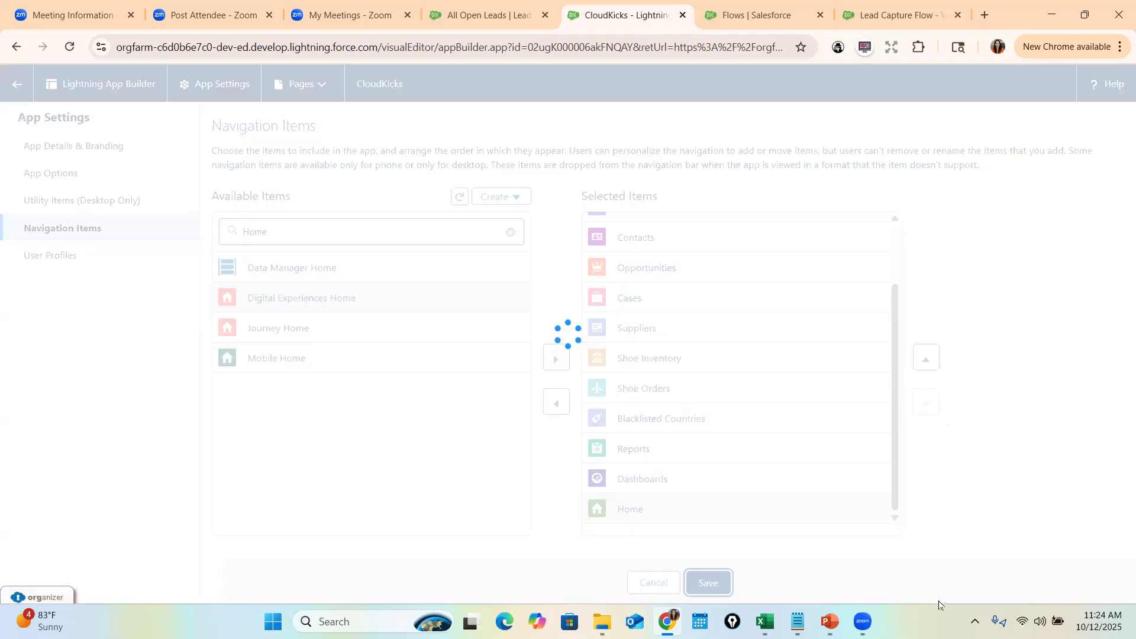
- Leave App Builder, launch CloudKicks by searching 'Clou', and open its Home tab
left_click(17, 83)
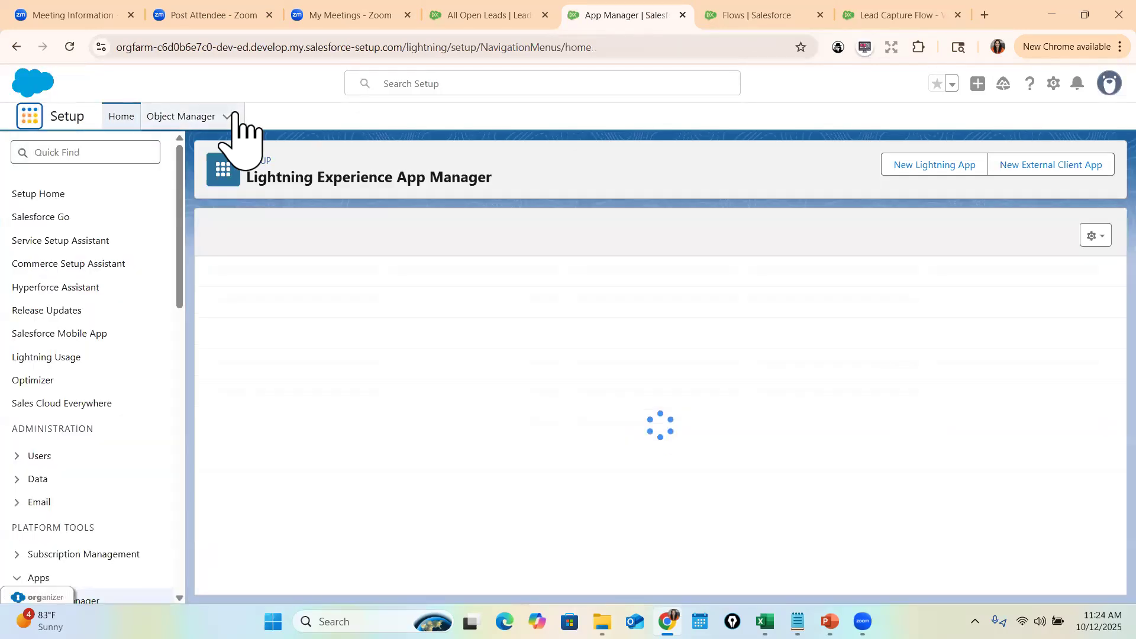
type("Clou")
left_click(110, 258)
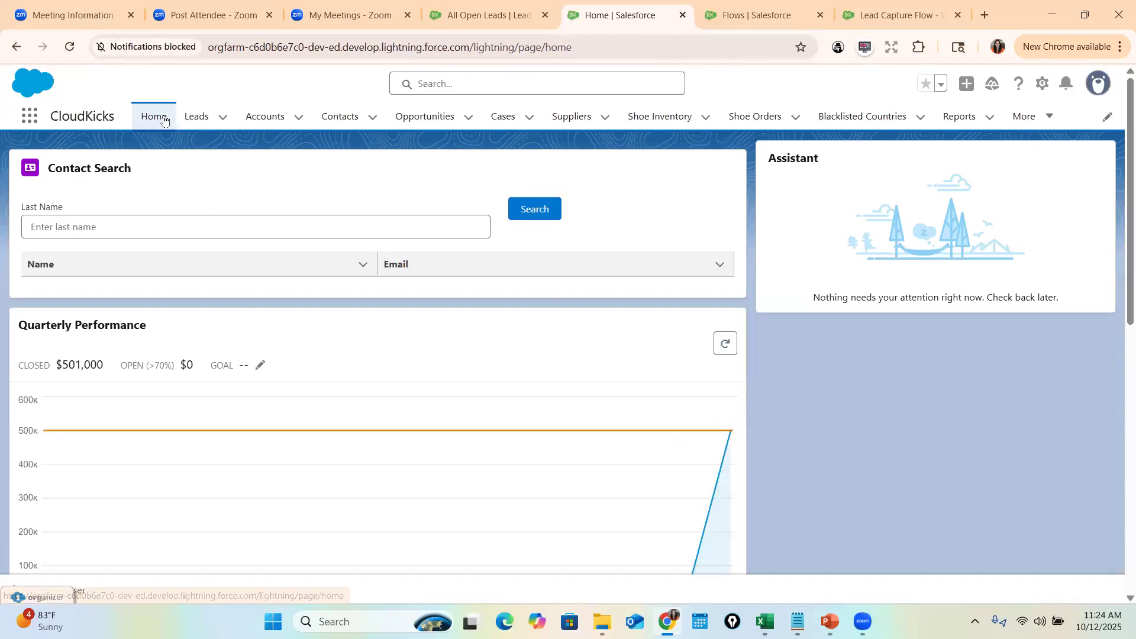
left_click(165, 120)
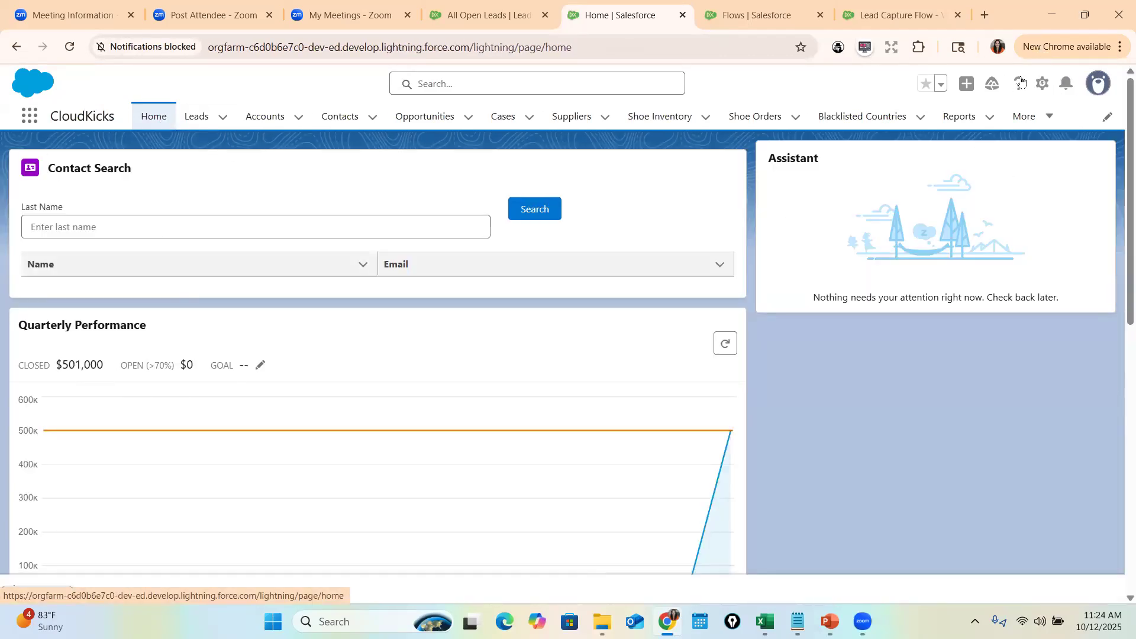
- Open the Home page in Lightning App Builder and remove the Contact Search component
left_click(1041, 84)
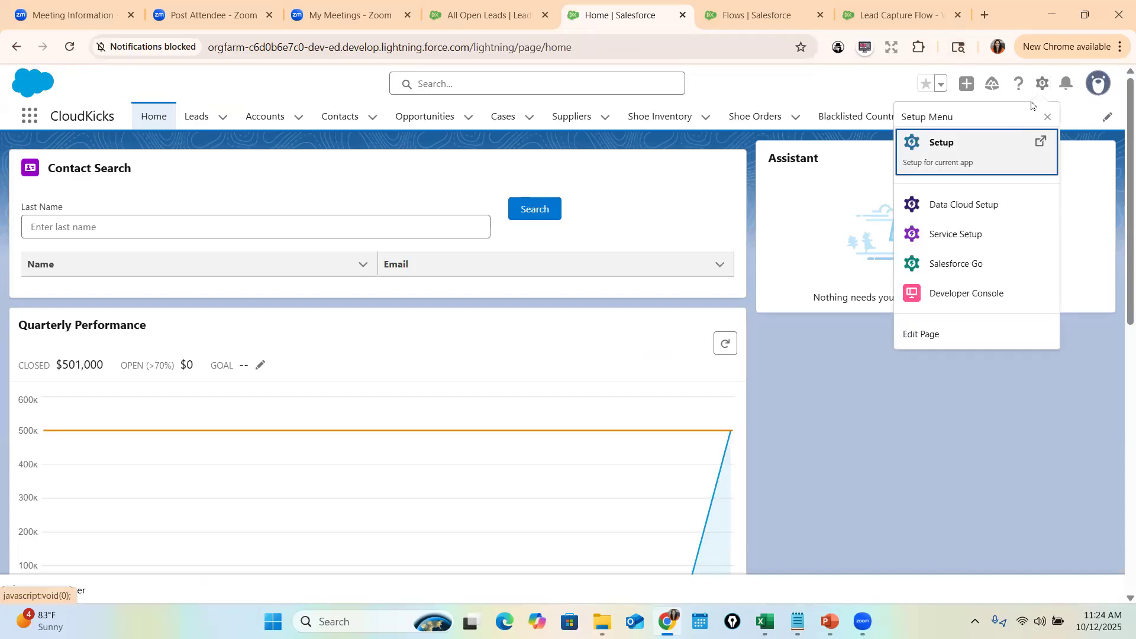
left_click(949, 333)
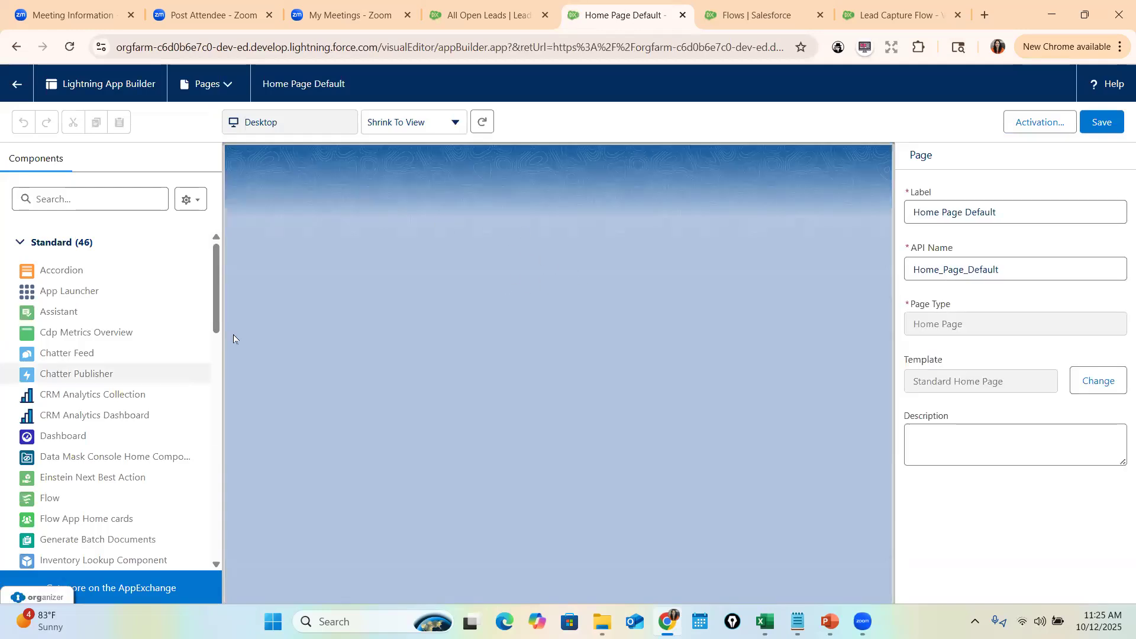
left_click(338, 224)
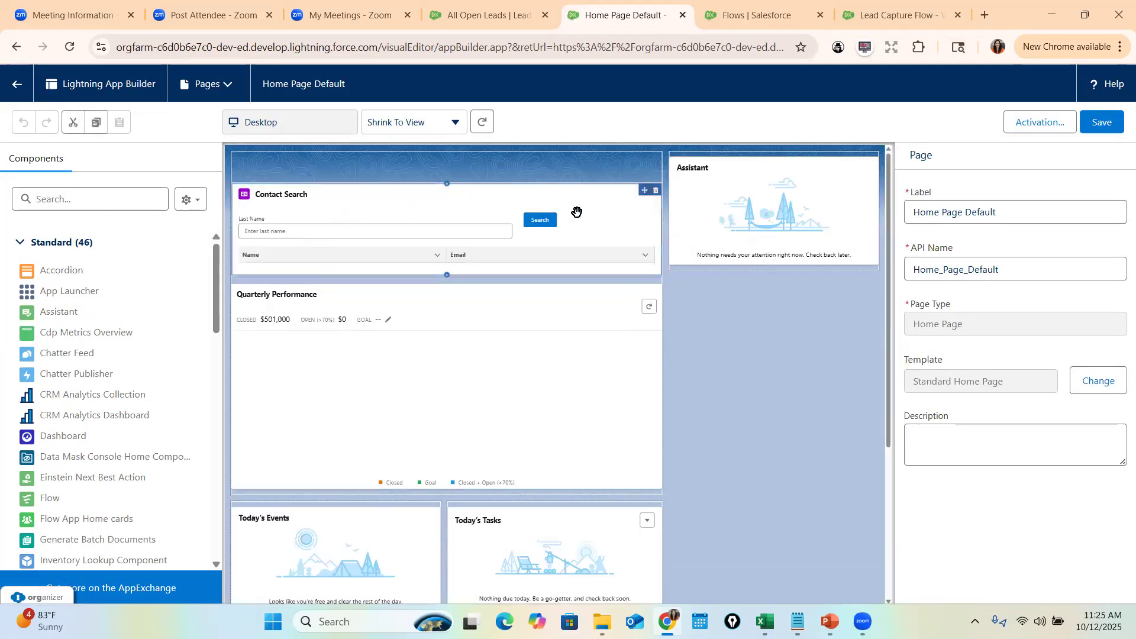
left_click(657, 191)
- Place a Flow component set to Lead Capture Flow at the top, save, and exit Home
left_click(51, 199)
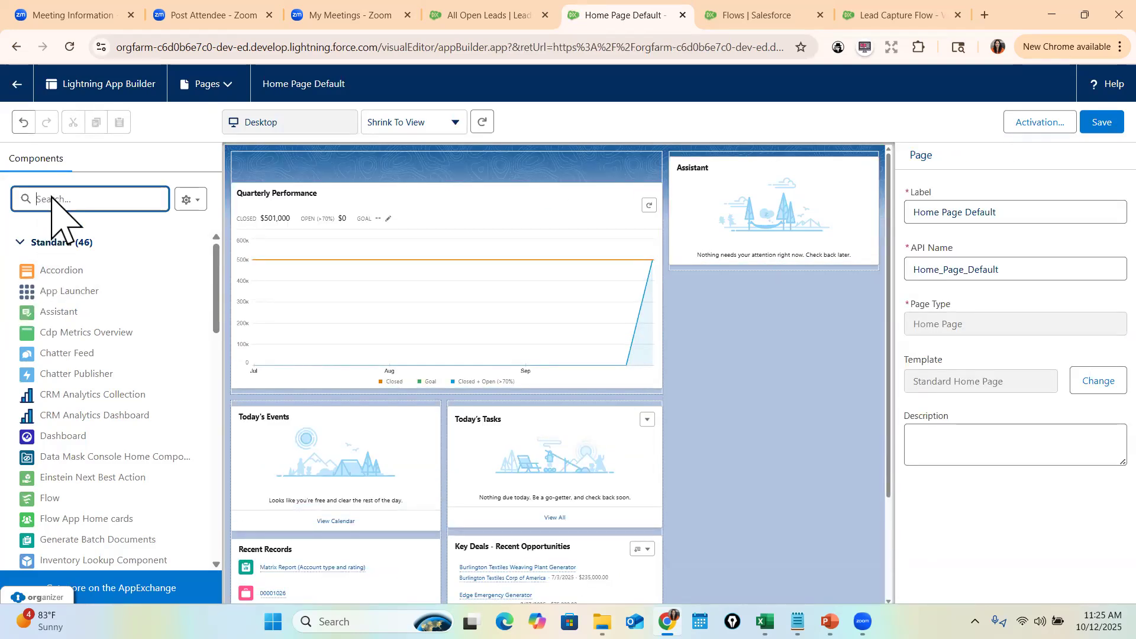
type("flow")
left_click_drag(50, 270, 281, 192)
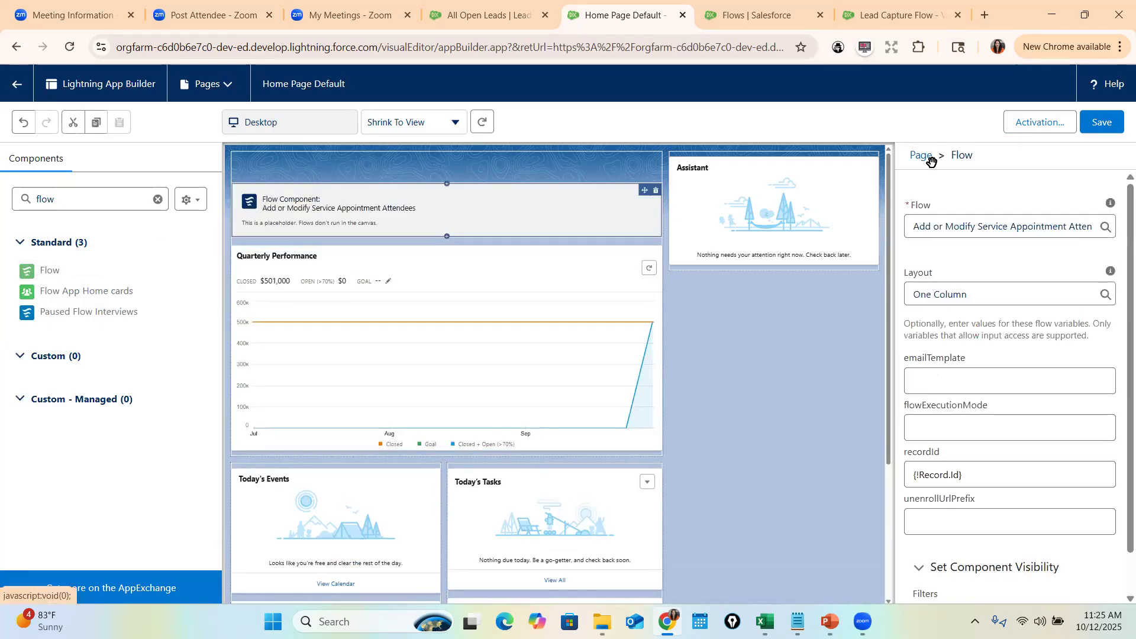
left_click(971, 285)
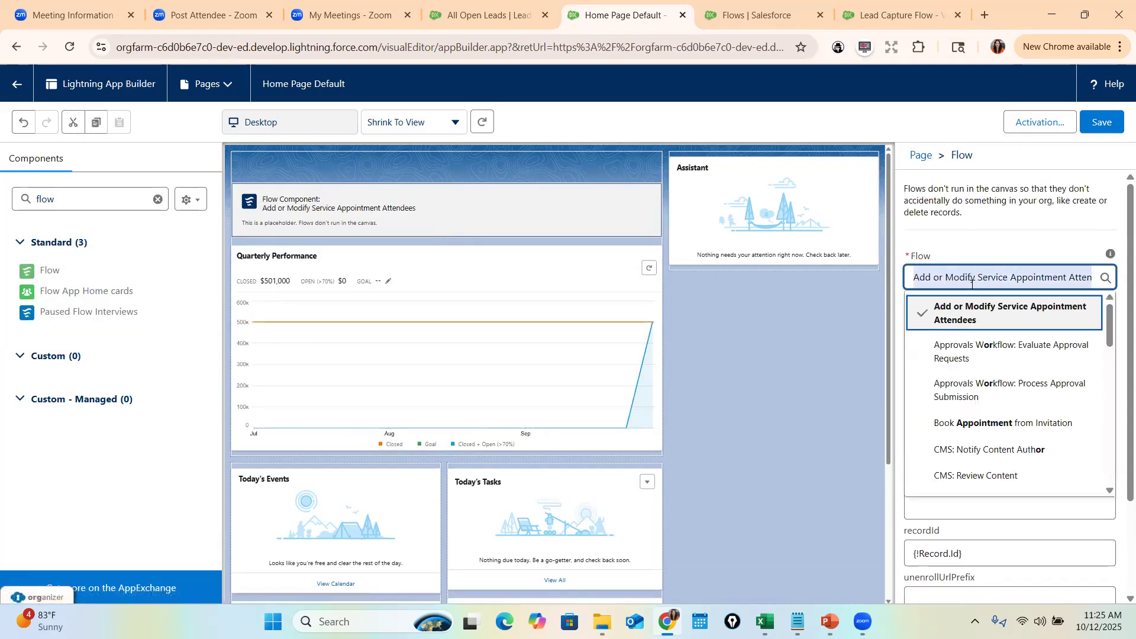
type("Cre")
key("BackSpace")
key("BackSpace")
key("BackSpace")
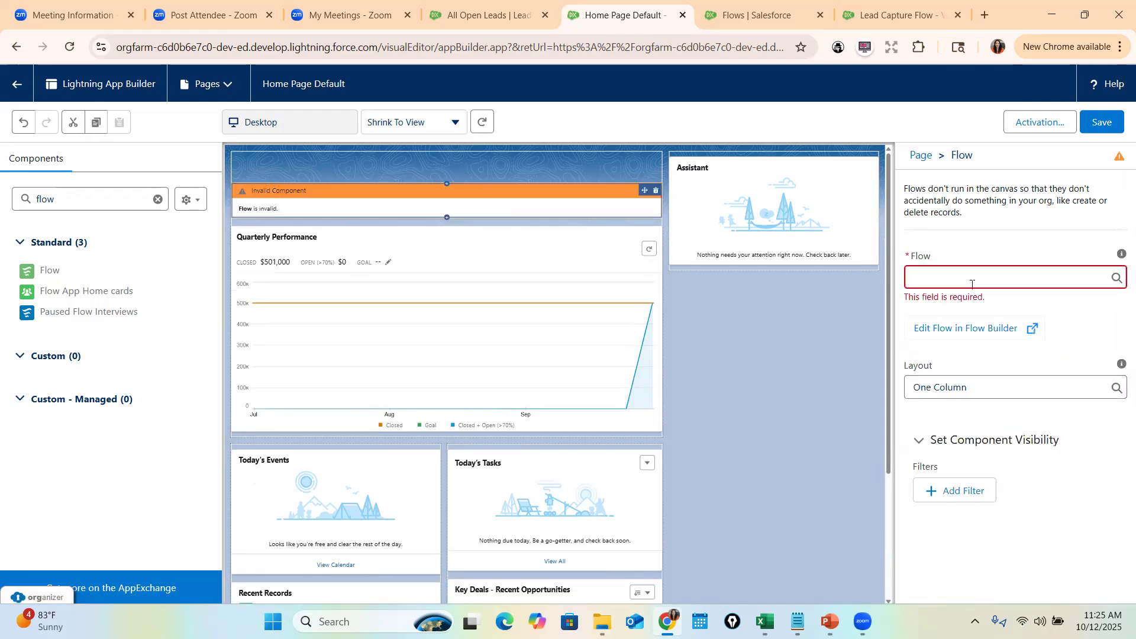
left_click(972, 284)
type("Lea")
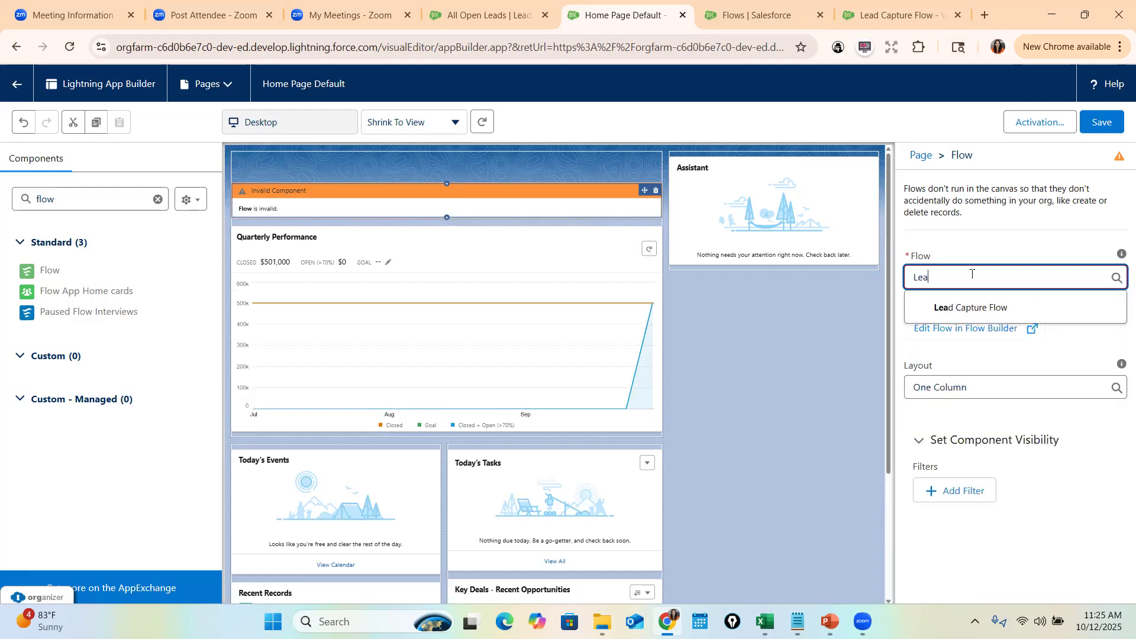
left_click(965, 307)
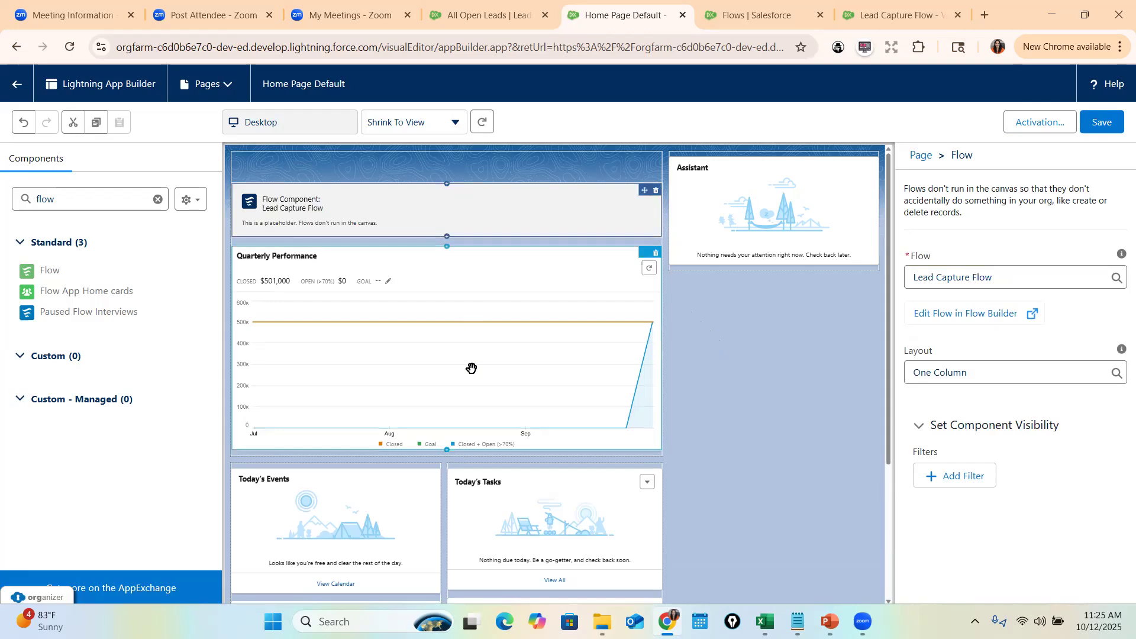
left_click(1086, 123)
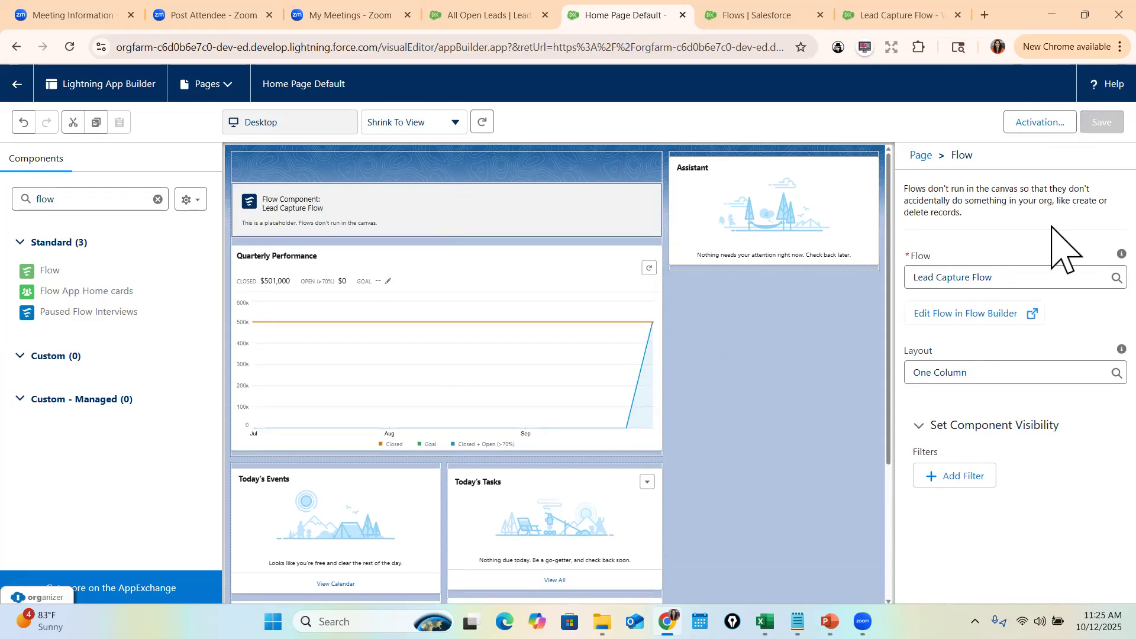
left_click(16, 84)
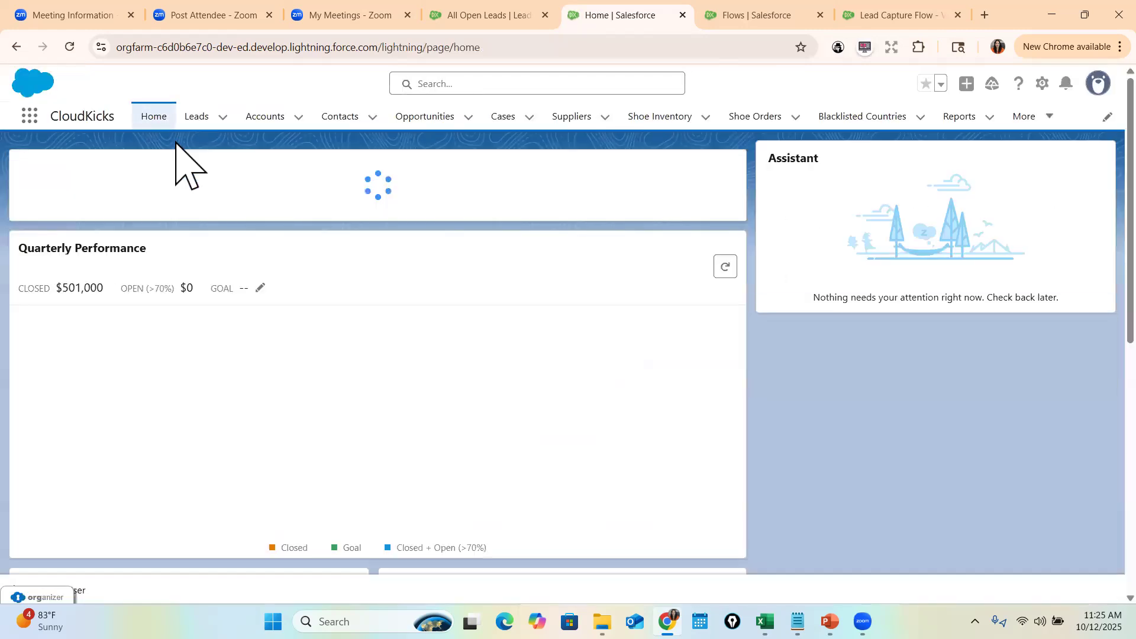
- Check that All Open Leads currently counts 19 items, then go back Home
left_click(197, 116)
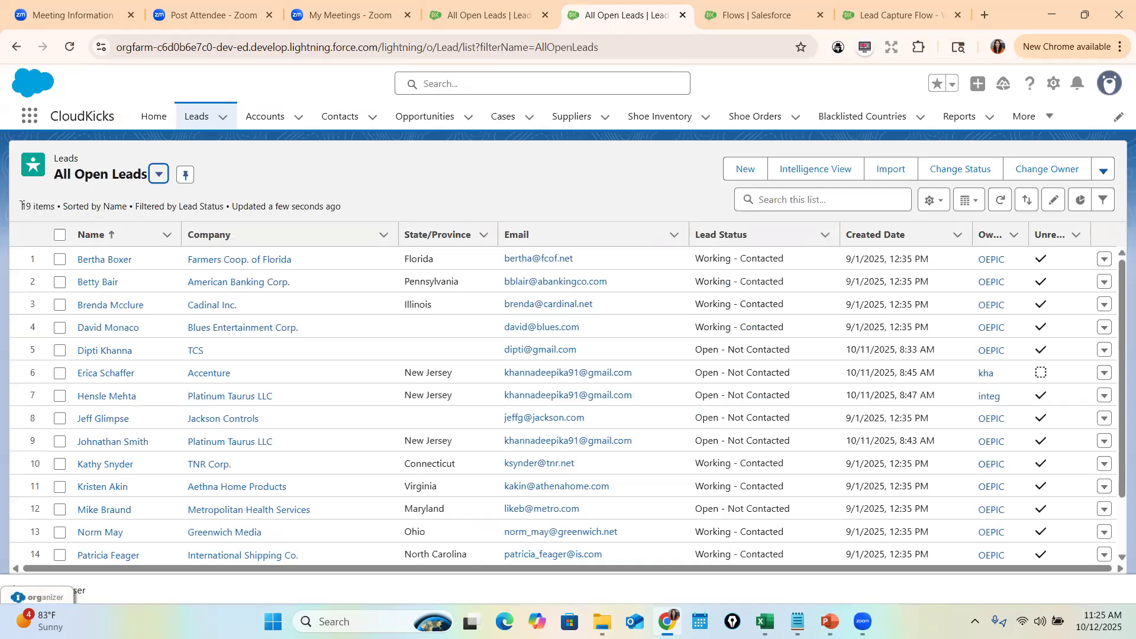
left_click_drag(21, 206, 37, 210)
left_click(150, 119)
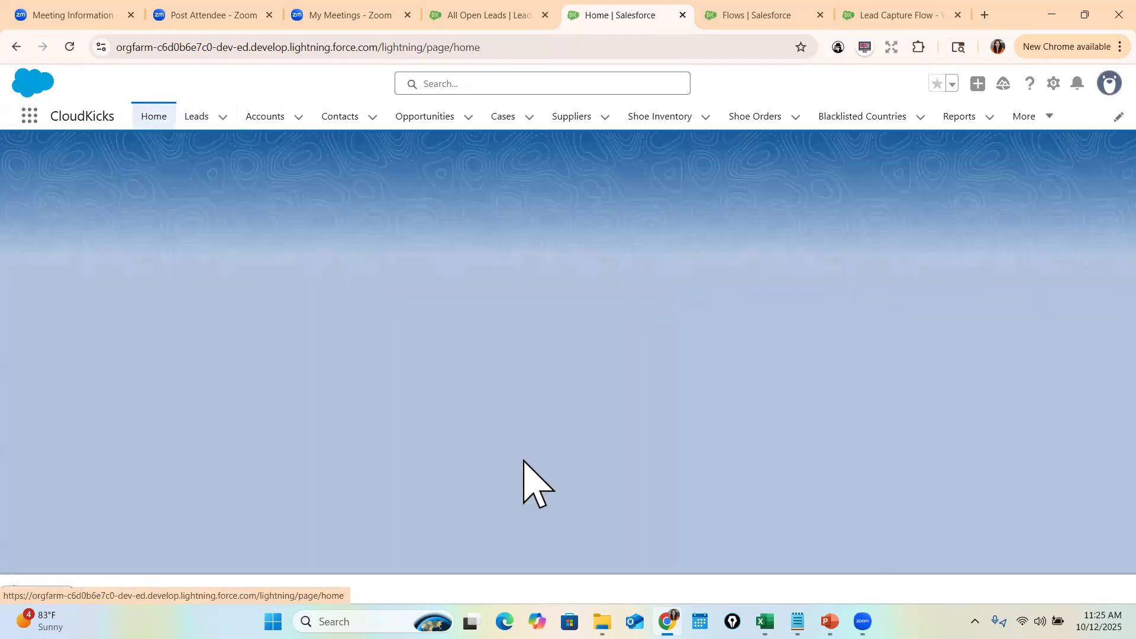
- Submit a test lead's first name, last name and email through the Home flow, then open Leads
left_click(74, 237)
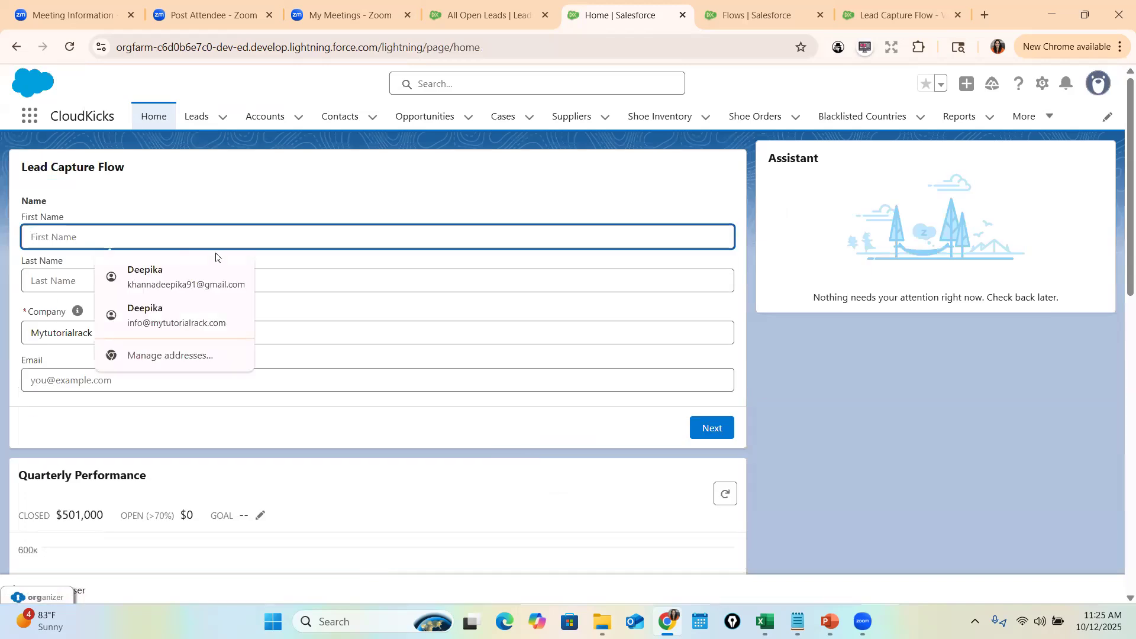
key("Tab")
key("Tab")
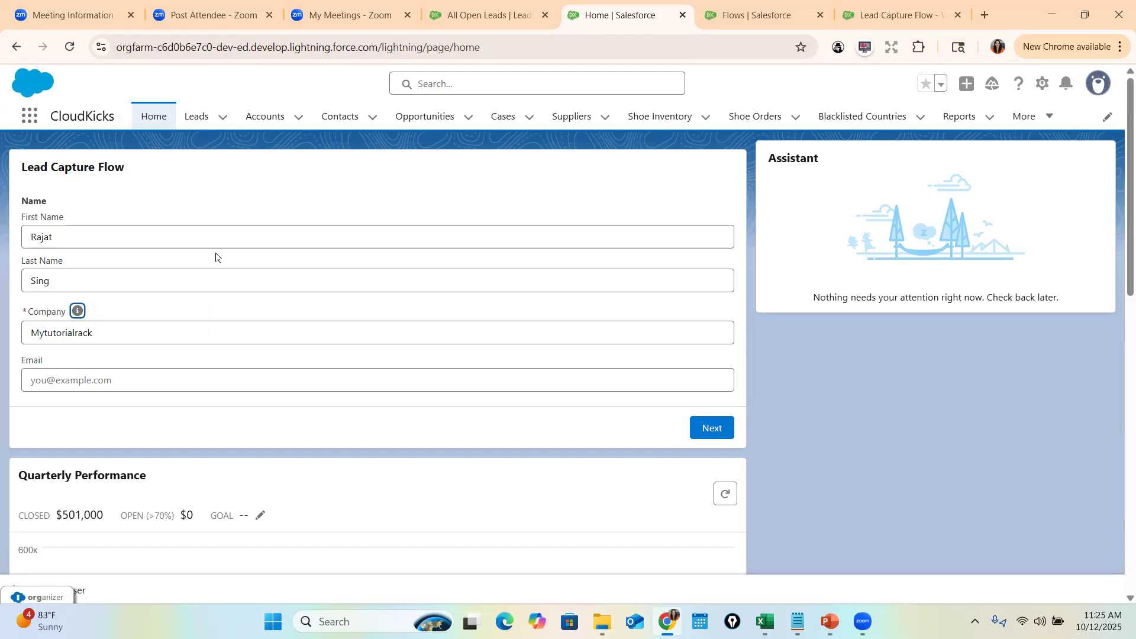
left_click(85, 282)
type("h")
left_click(153, 381)
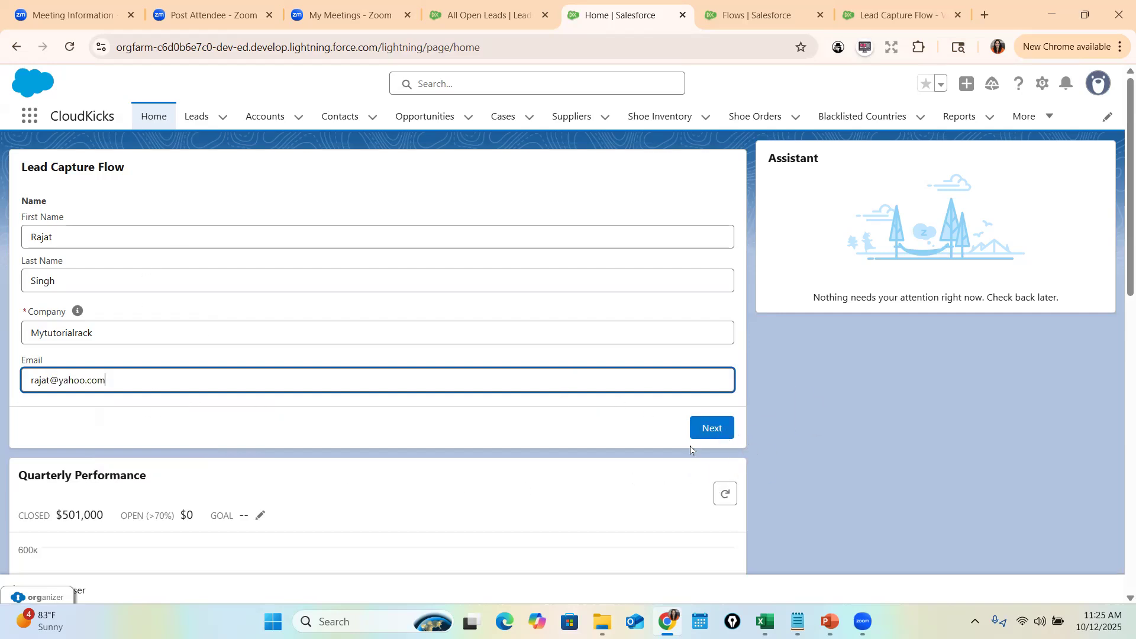
left_click(707, 428)
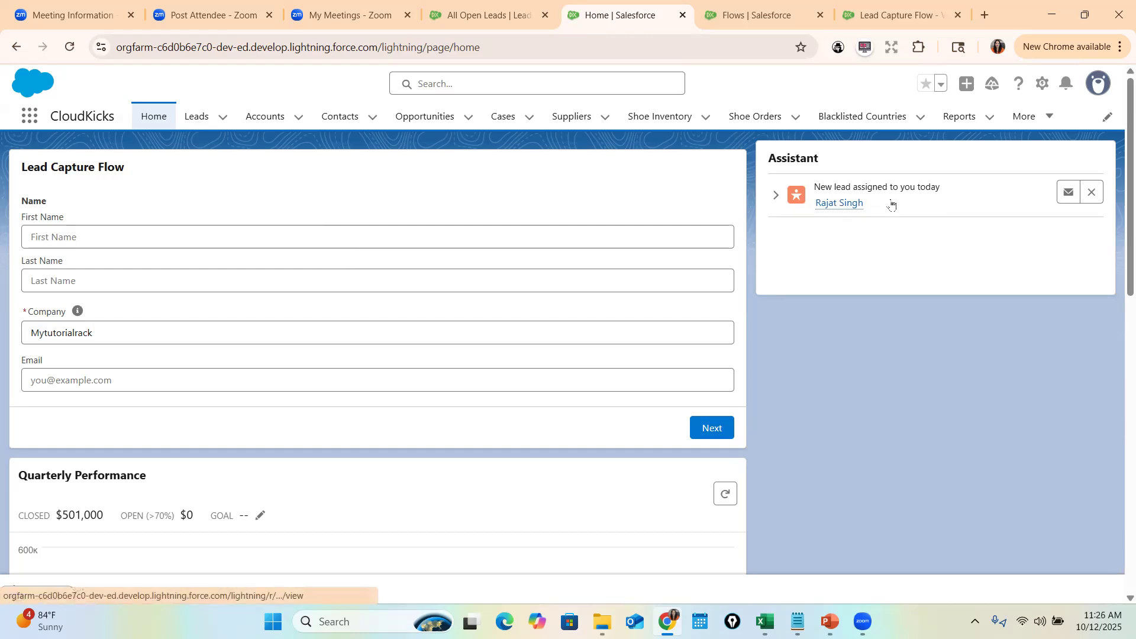
left_click(204, 118)
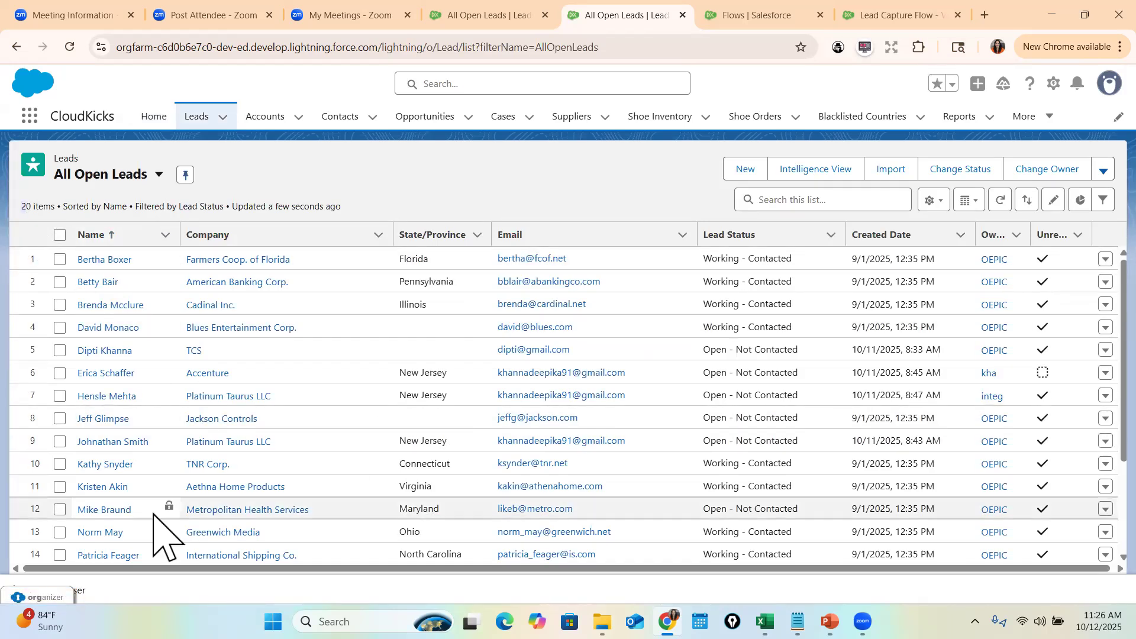
- Open the new test lead's Details to verify its saved name, company and email, then return Home
scroll(172, 509, "down", 3)
scroll(180, 534, "up", 3)
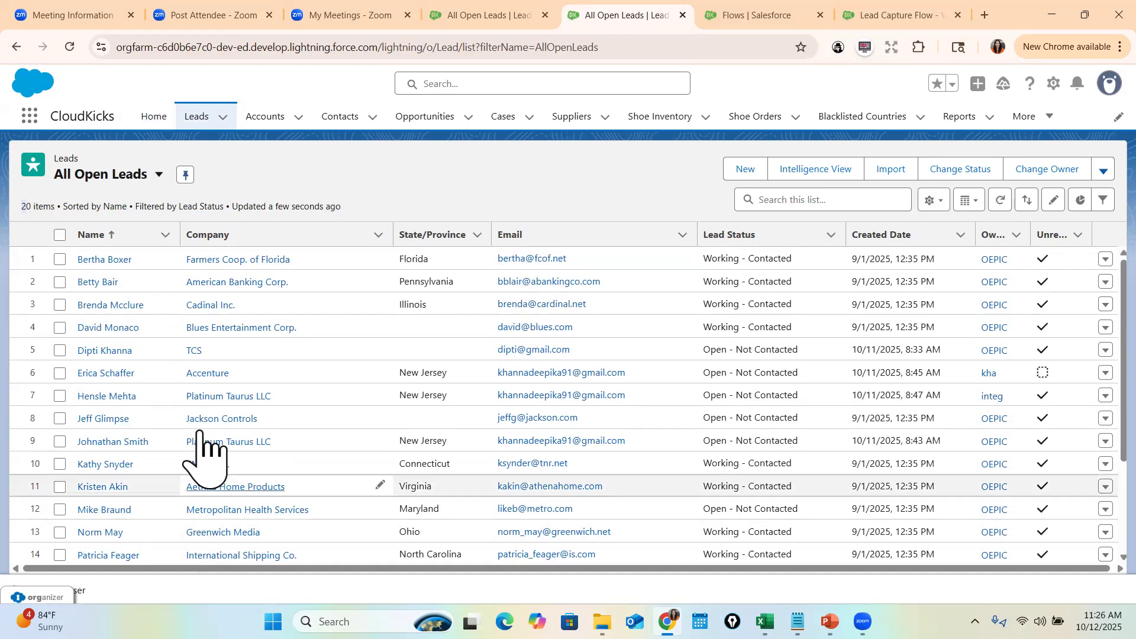
scroll(178, 432, "down", 3)
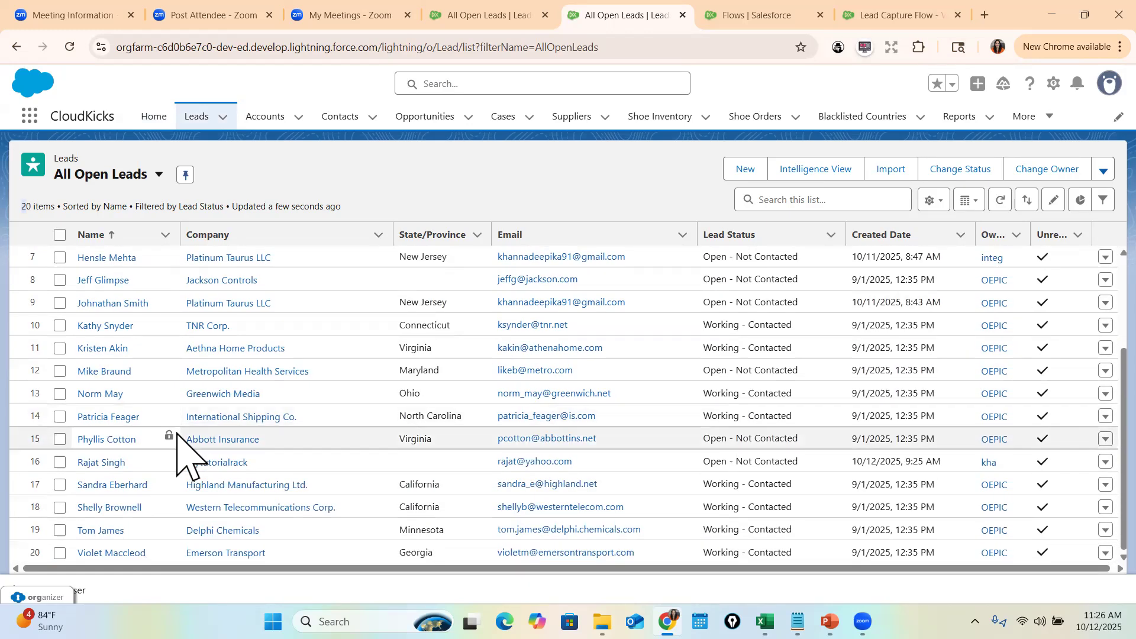
left_click(231, 468)
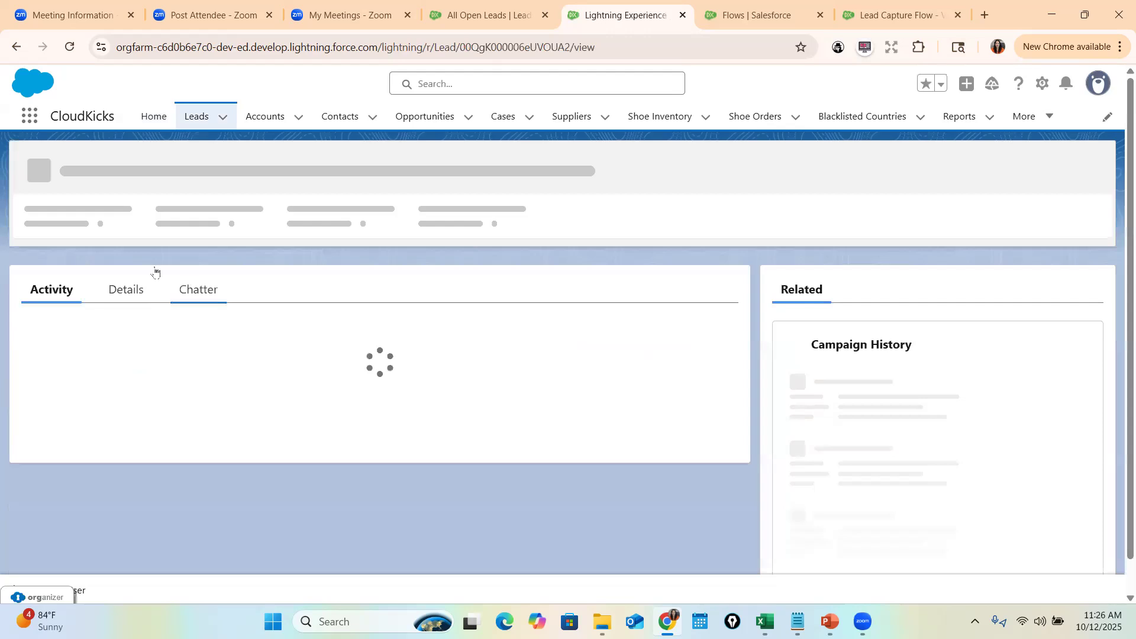
left_click(126, 330)
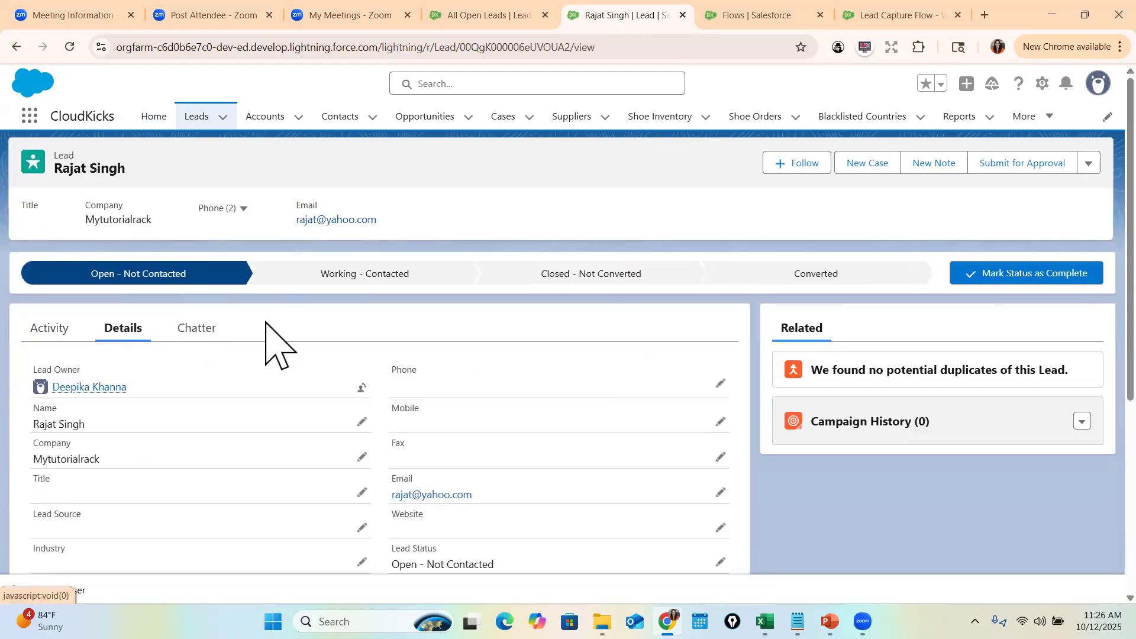
left_click_drag(34, 424, 107, 451)
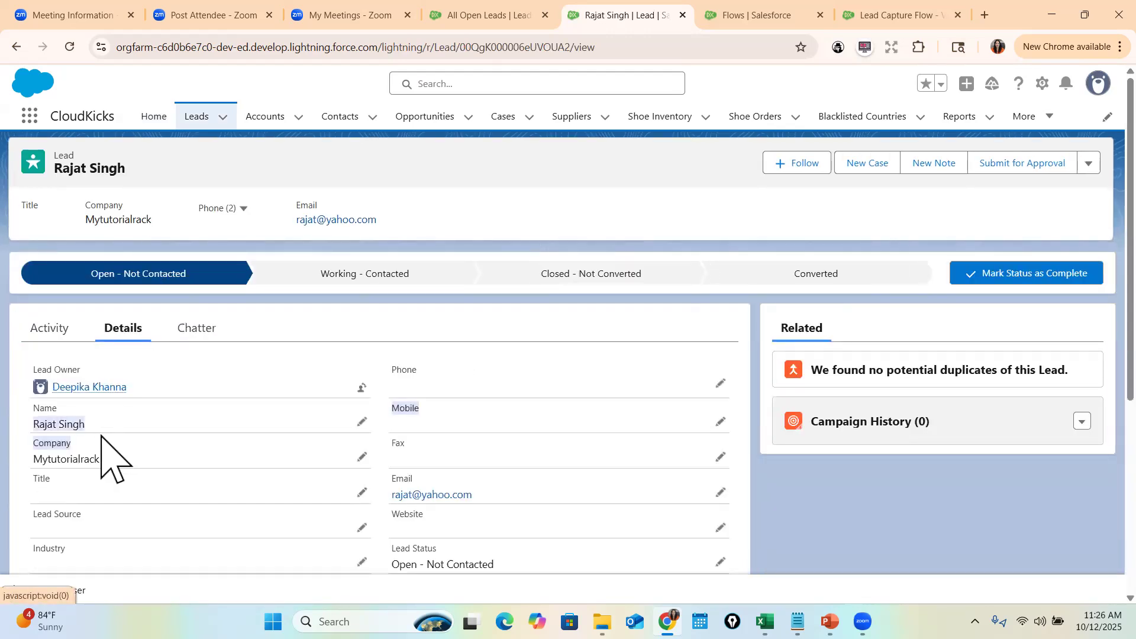
left_click_drag(30, 460, 90, 463)
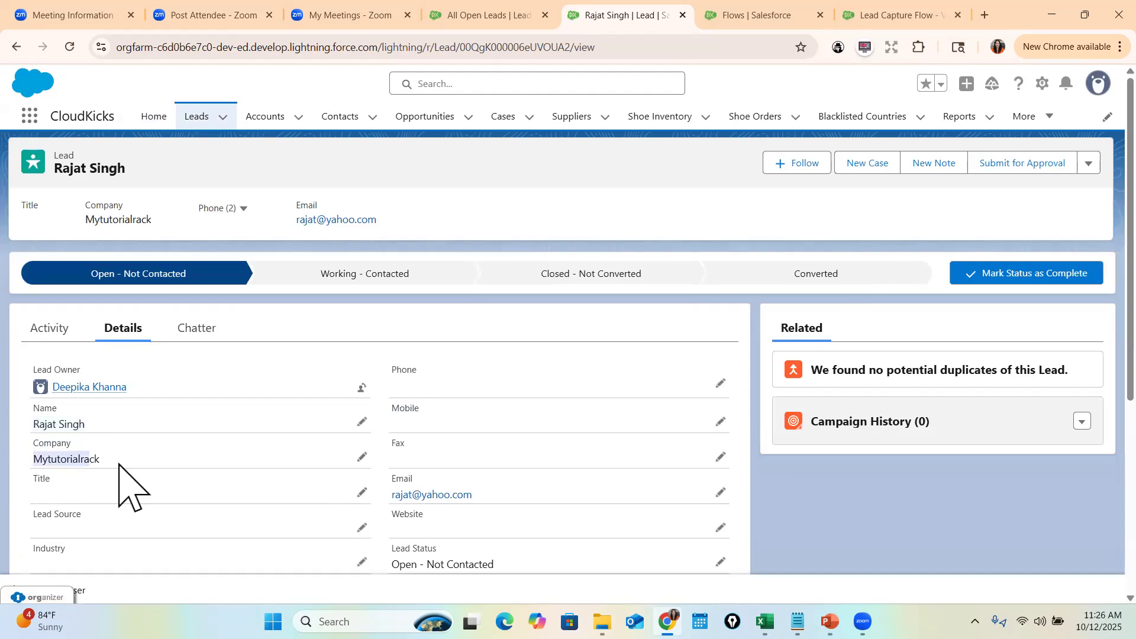
left_click_drag(408, 513, 371, 482)
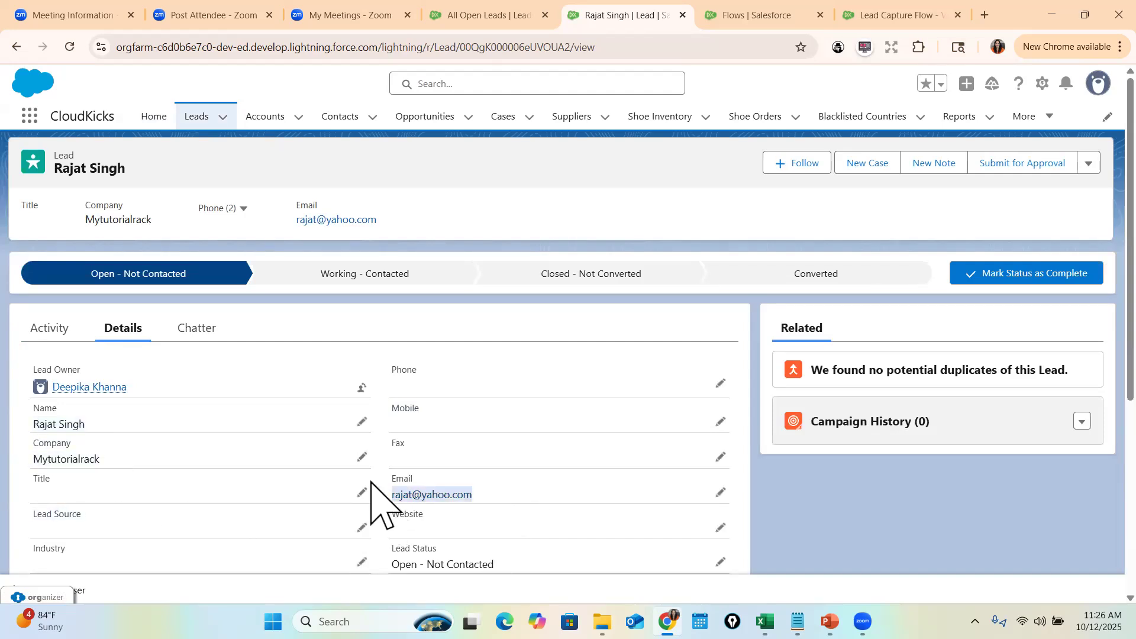
left_click(153, 119)
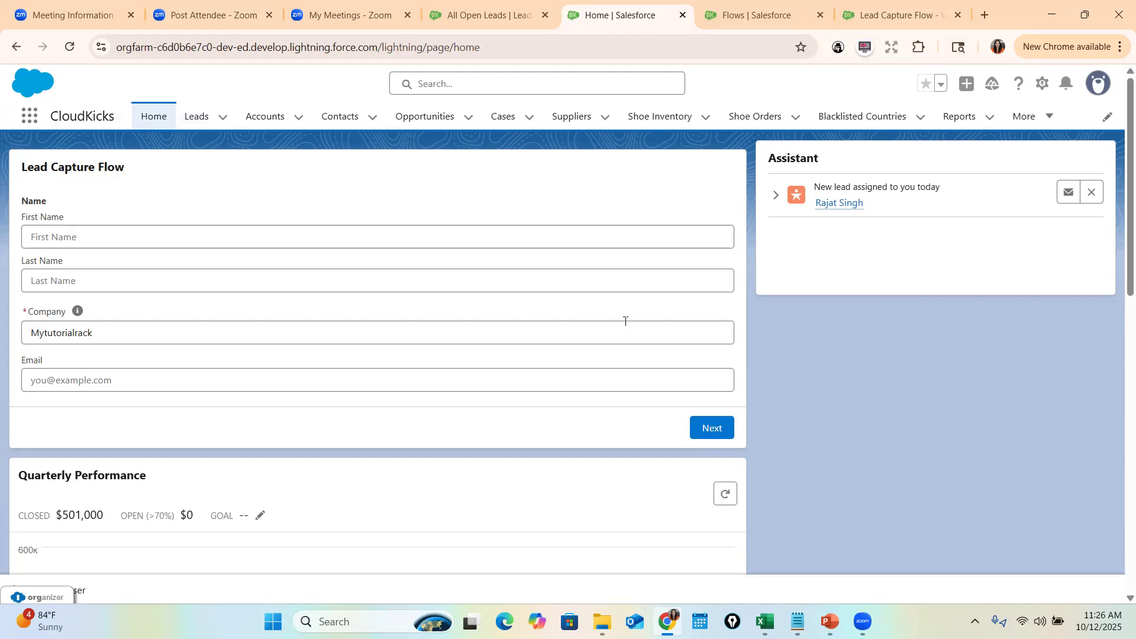
- Back in Flow Builder, save Lead Capture Flow as new version V2
left_click(826, 14)
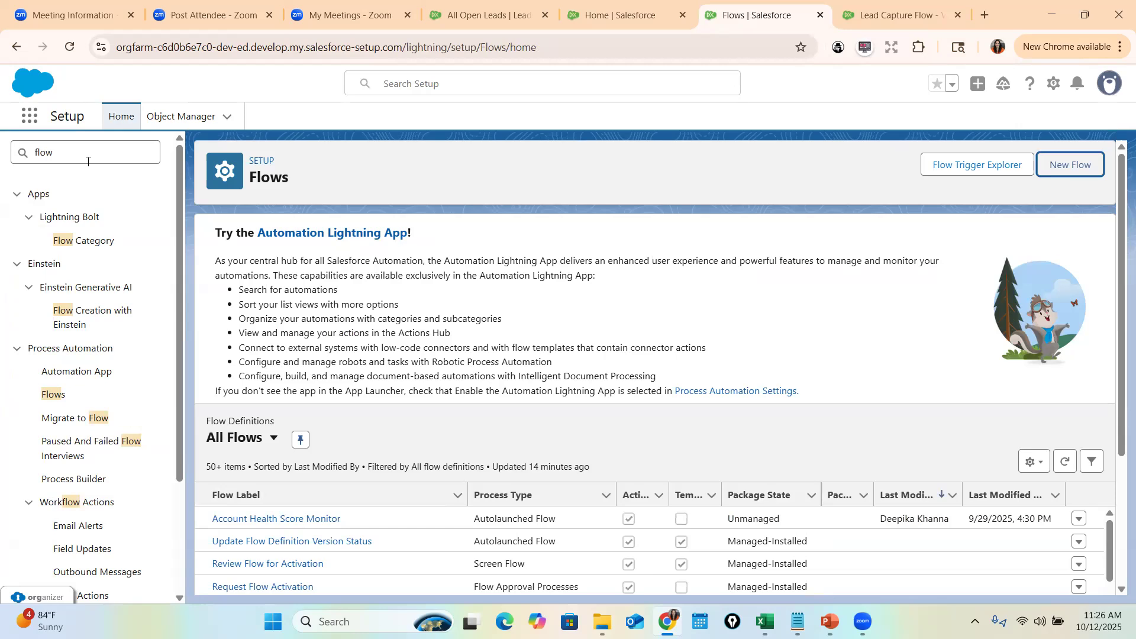
left_click(53, 394)
left_click(897, 15)
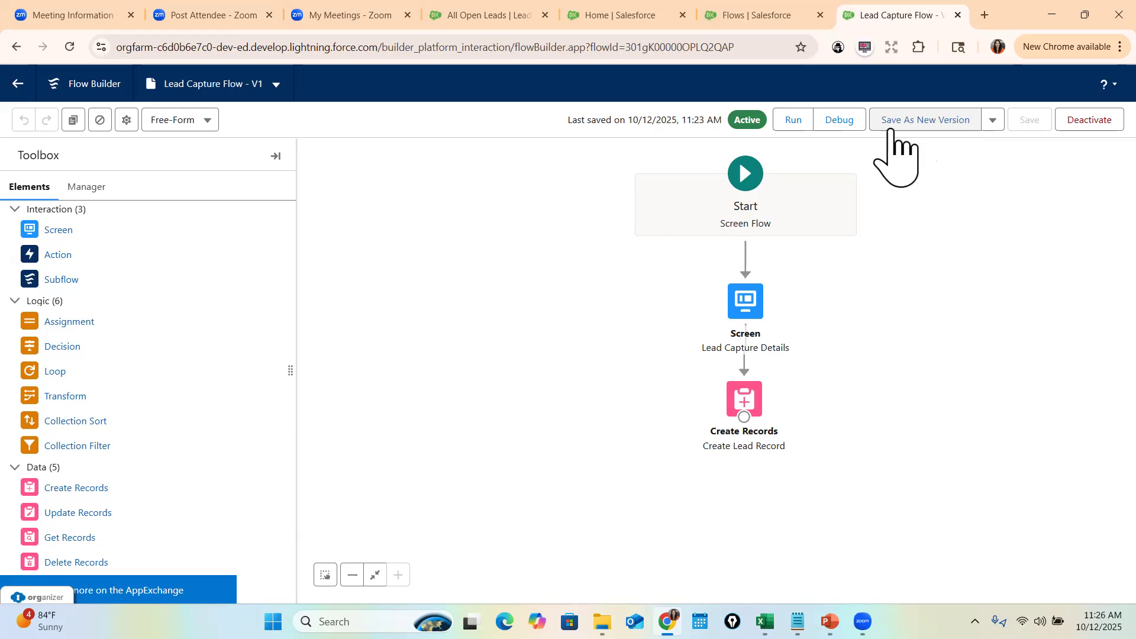
left_click(911, 124)
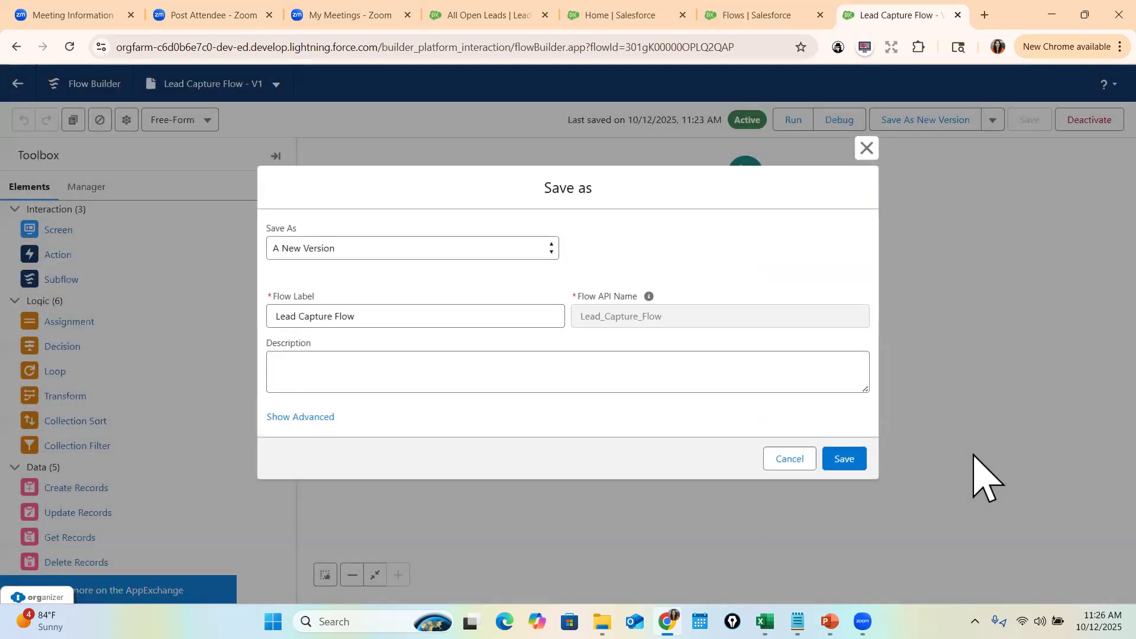
left_click(845, 458)
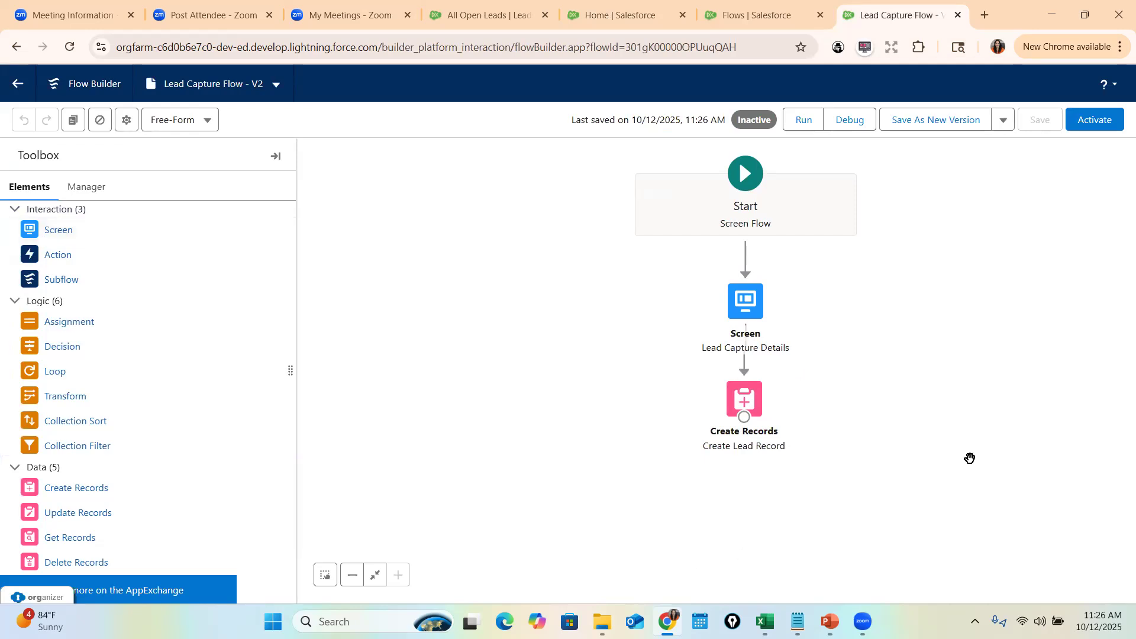
- Add a screen named SuccessScreen containing a Display Text component named SuccessMessage
left_click_drag(41, 234, 726, 492)
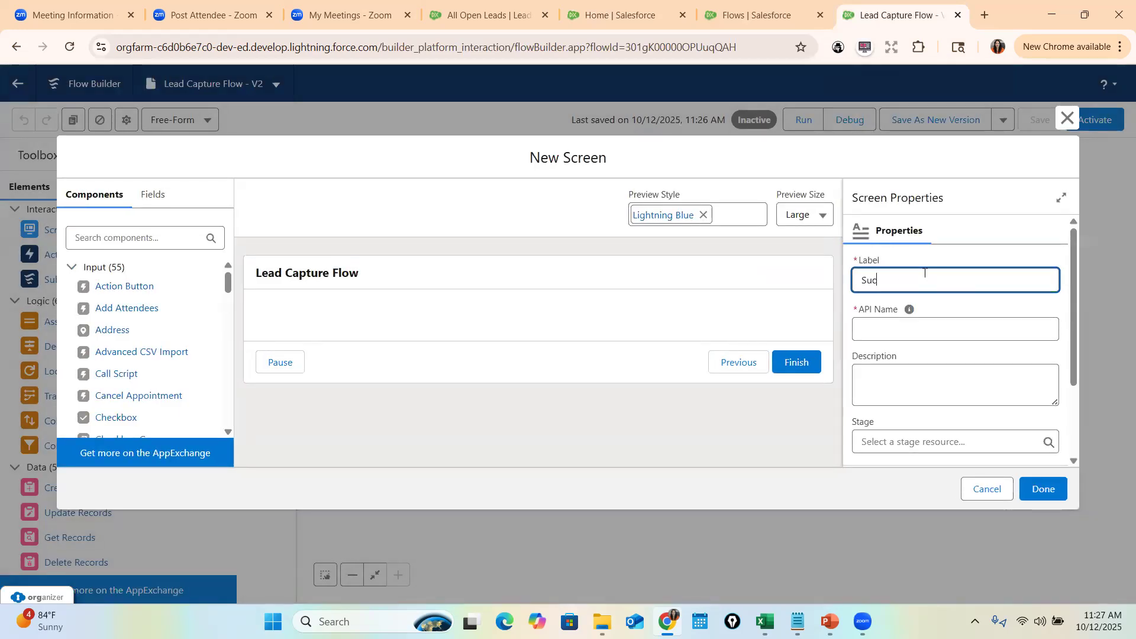
left_click(910, 309)
left_click(181, 236)
type("Disp")
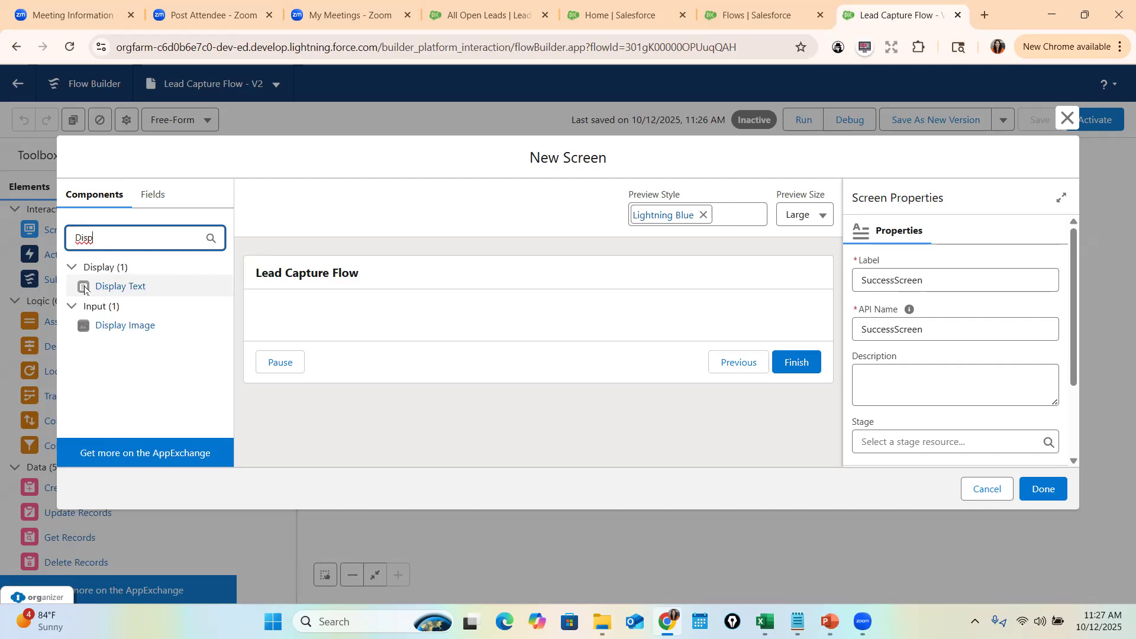
left_click_drag(92, 288, 314, 322)
left_click(914, 287)
type("Succe")
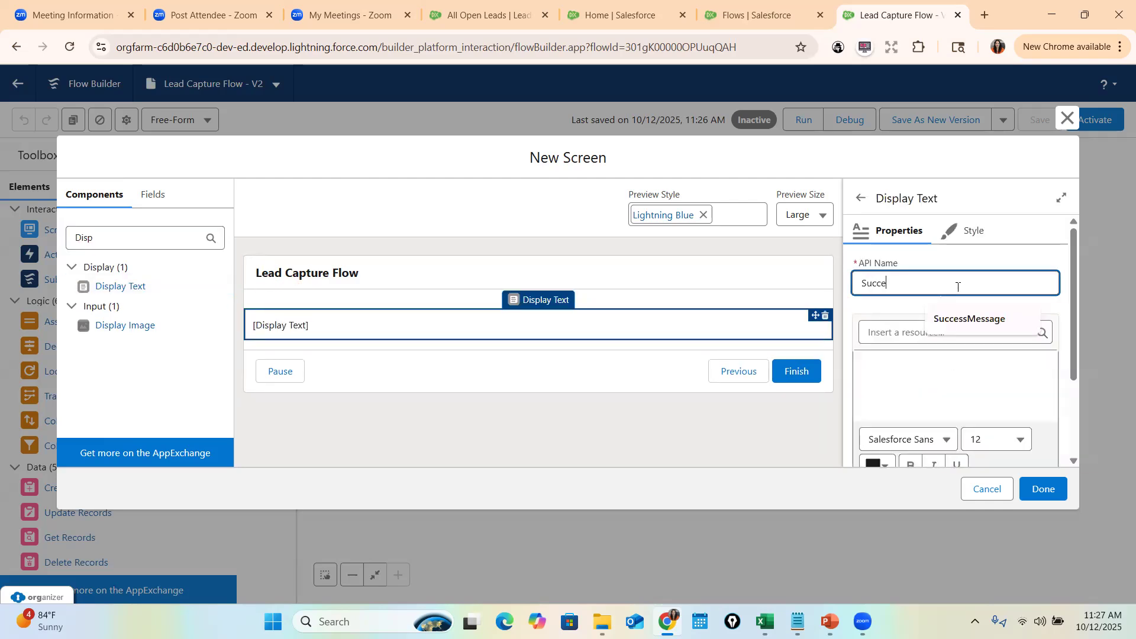
type("ssMessage")
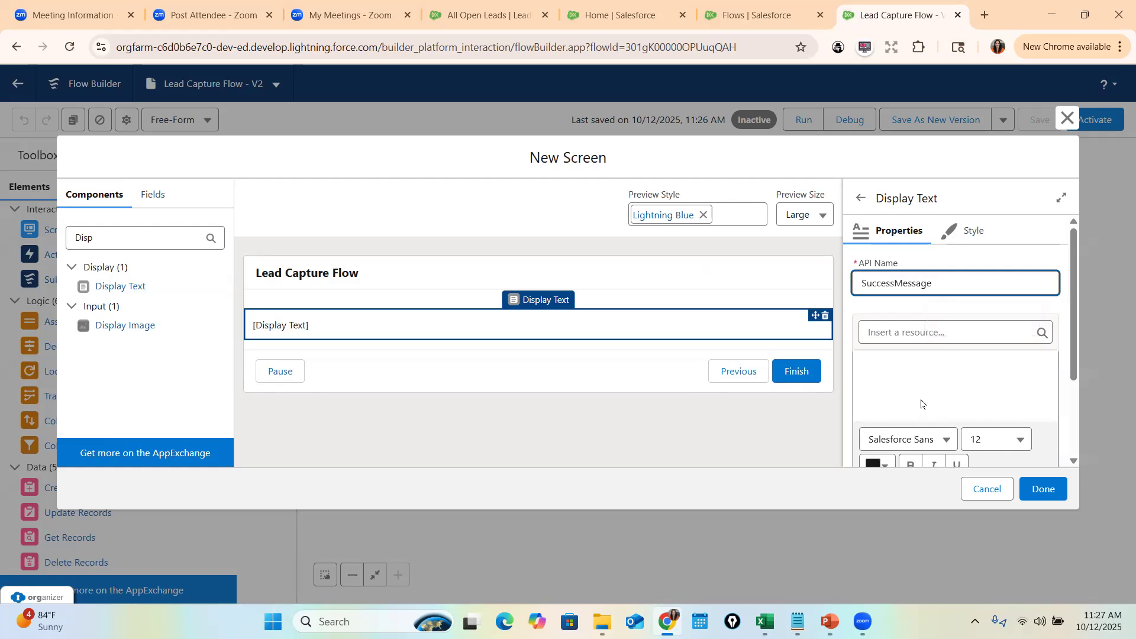
- Write 'Great job', the current user's FirstName merge field, and 'on creating a New' in the message
left_click(900, 366)
type("Great")
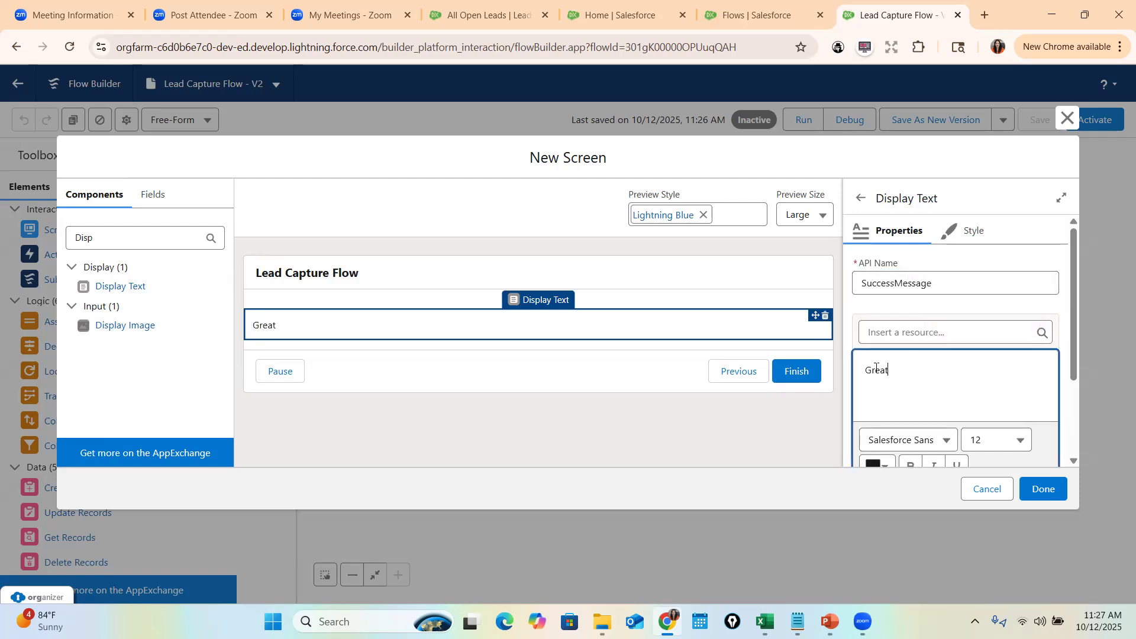
type(" job")
left_click(901, 335)
type("US")
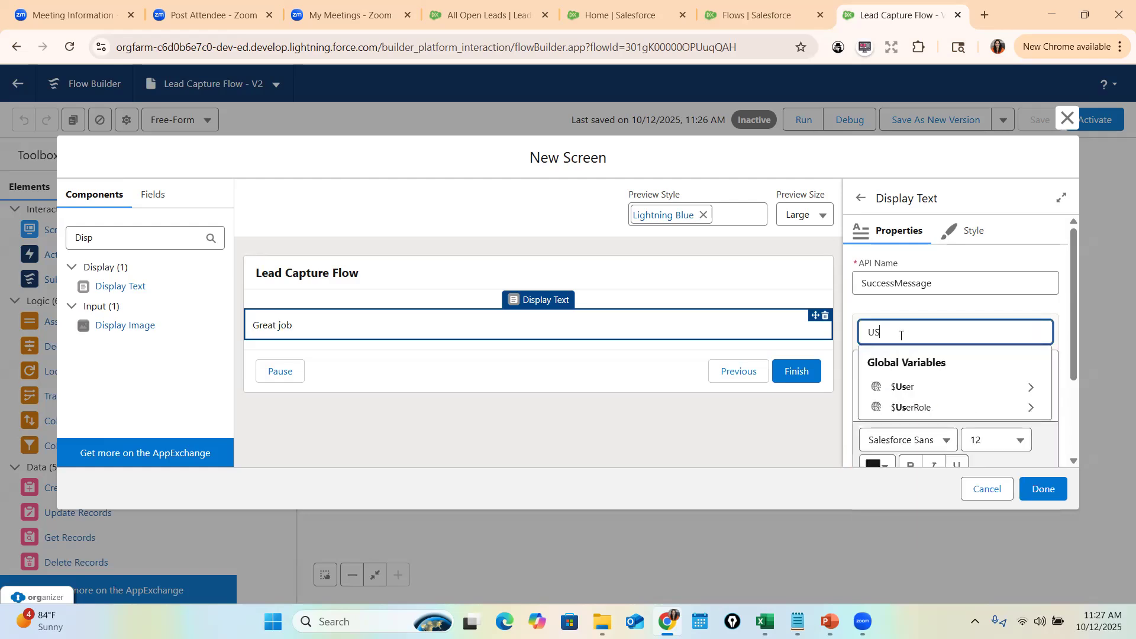
left_click(924, 387)
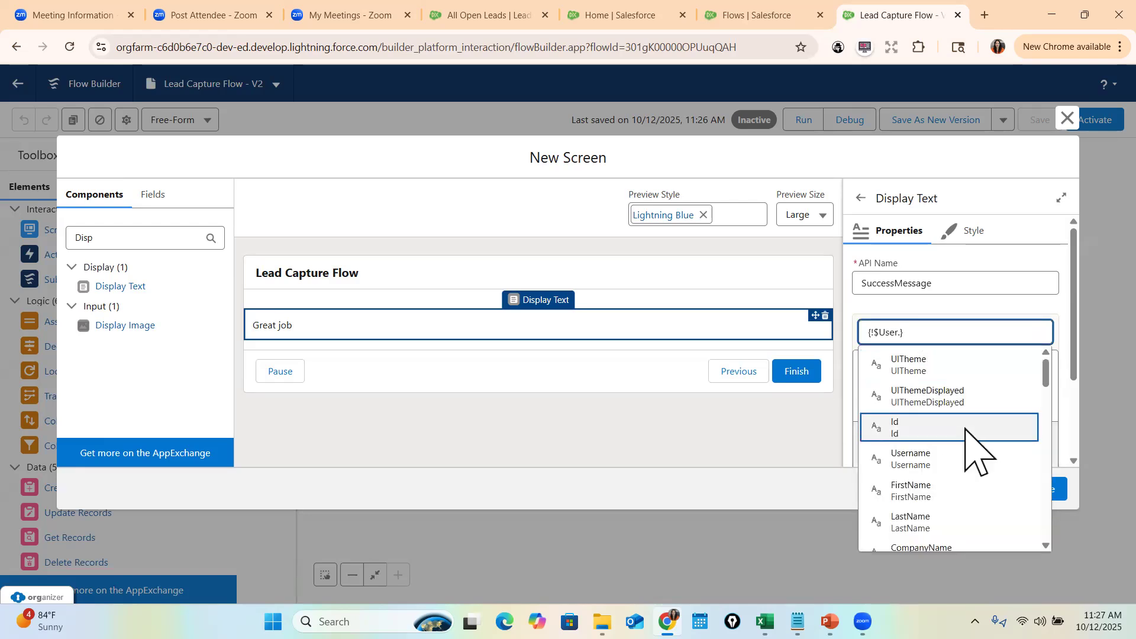
left_click(911, 491)
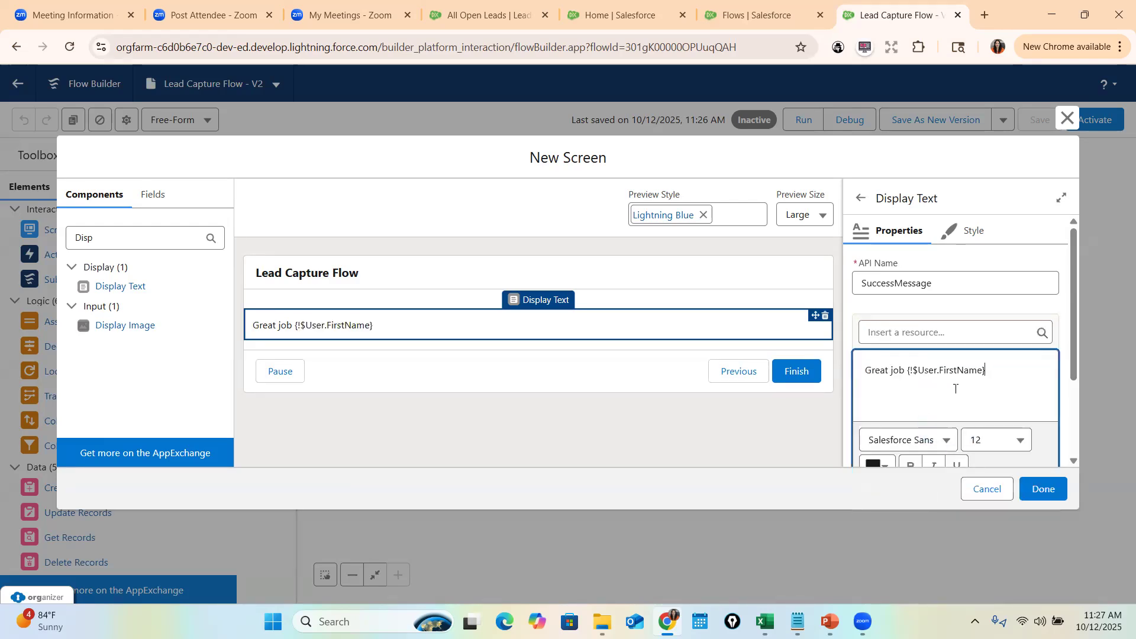
type("on creating a New record")
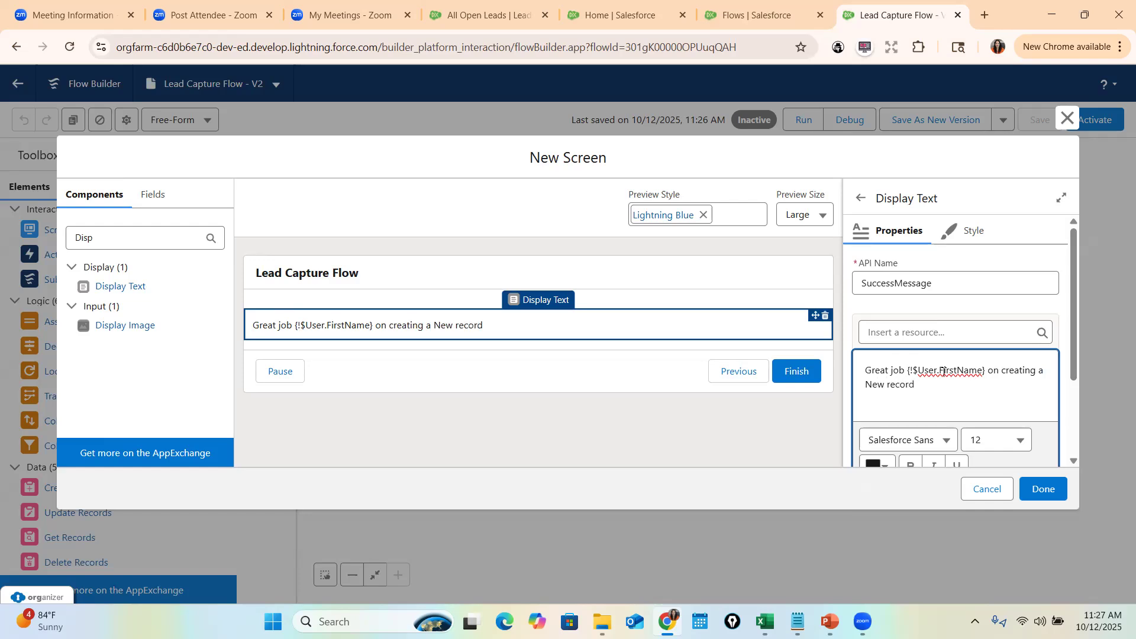
- Append the word 'Congratulations' to the end of the success message
double_click(926, 370)
double_click(955, 371)
double_click(921, 370)
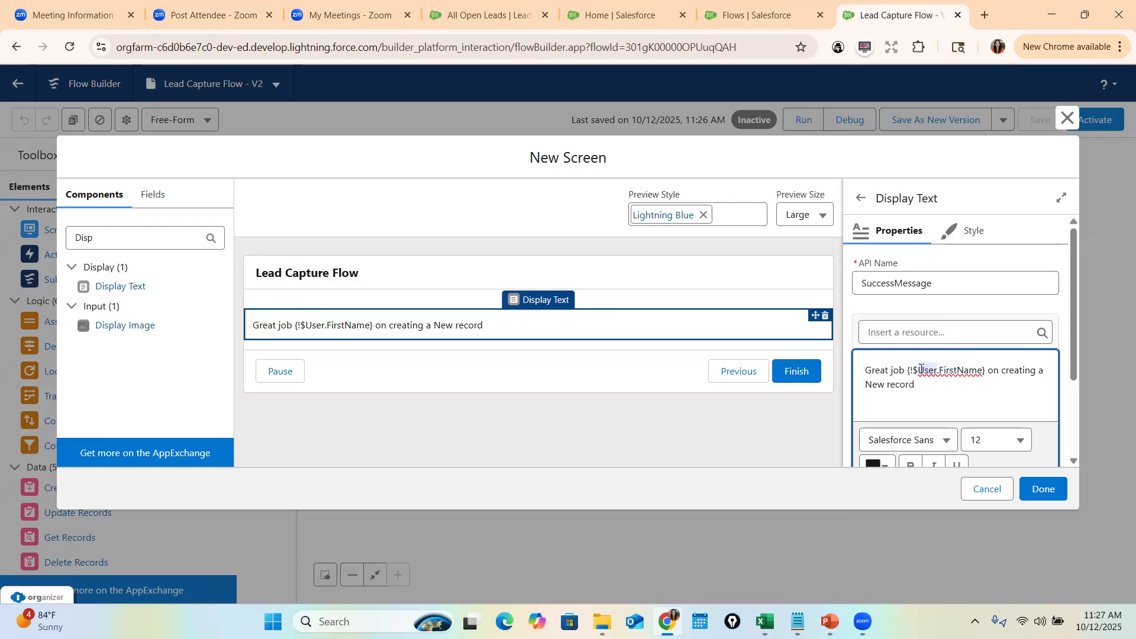
double_click(956, 371)
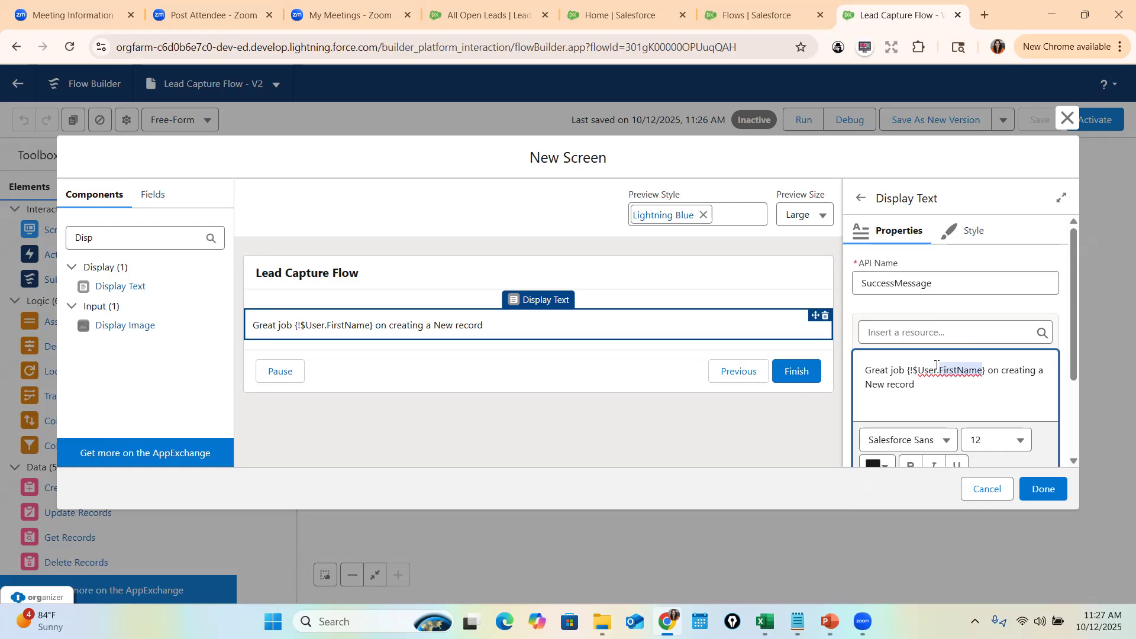
left_click(917, 383)
type("Congra")
type("tur")
key("BackSpace")
type("lations")
- Set the whole message to size 20, centred, then connect Create Lead Record to SuccessScreen
key("ctrl+a")
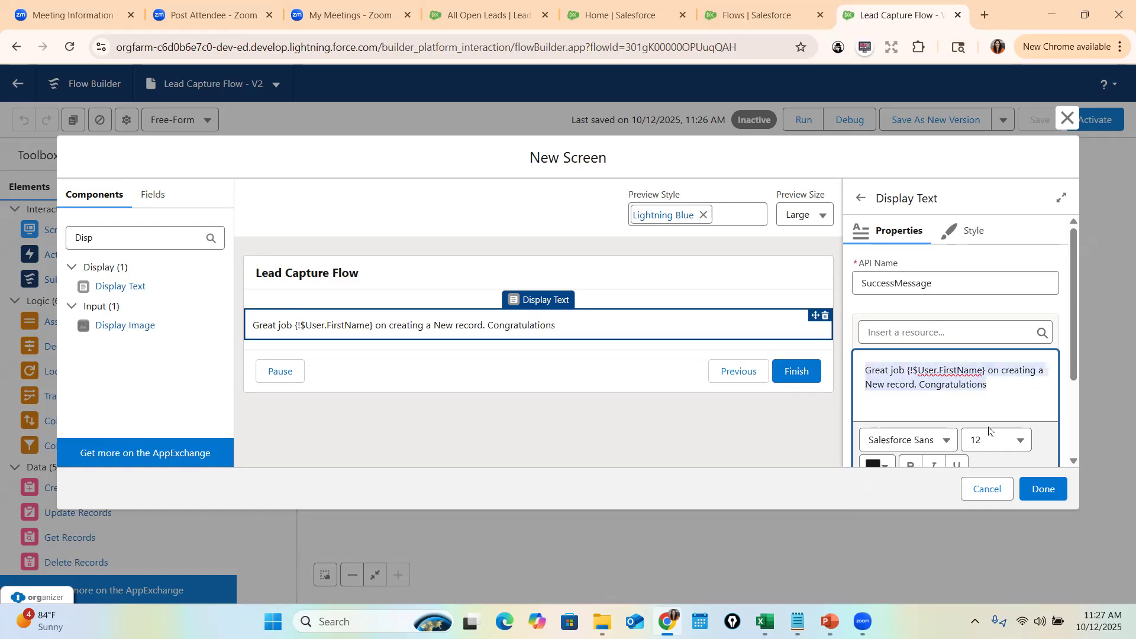
scroll(988, 426, "down", 2)
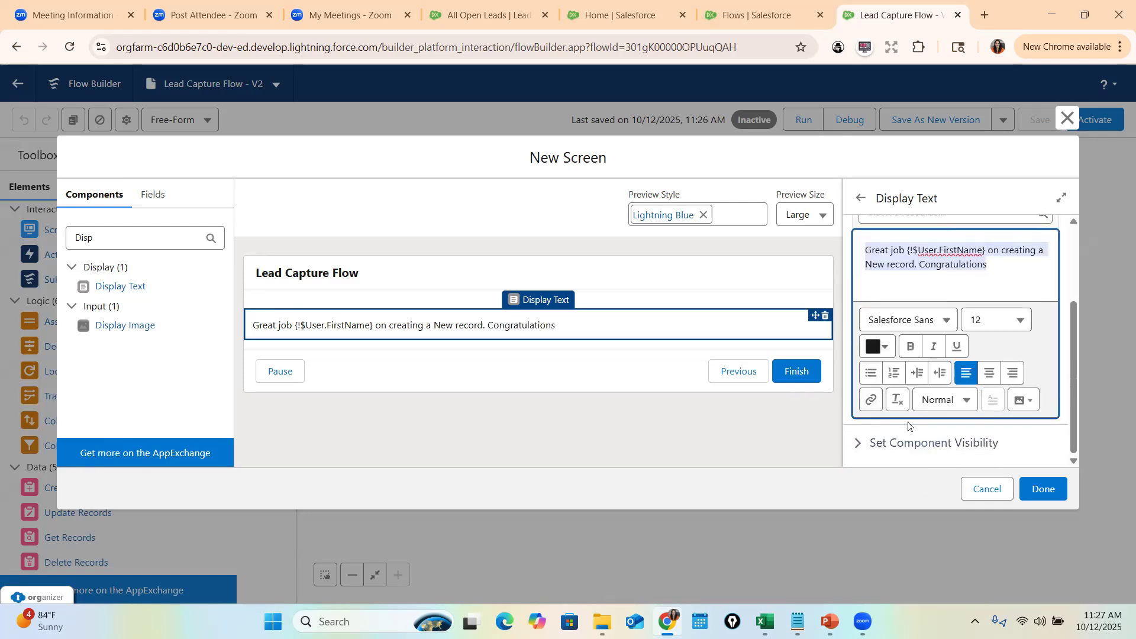
left_click(988, 323)
scroll(964, 462, "down", 2)
left_click(944, 423)
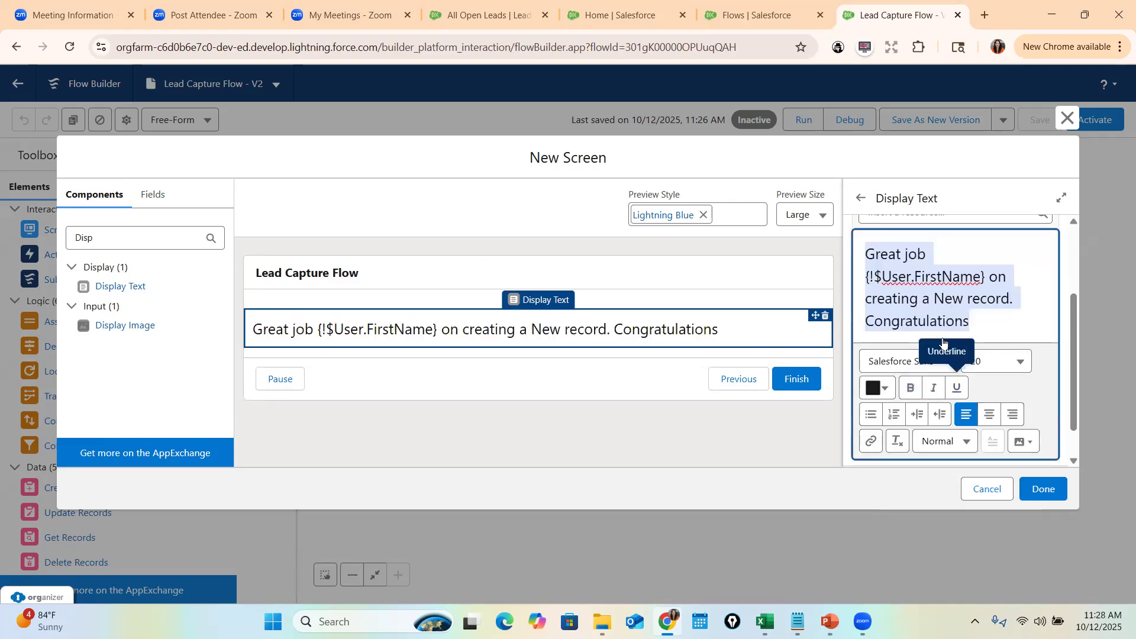
scroll(995, 355, "down", 1)
left_click(881, 346)
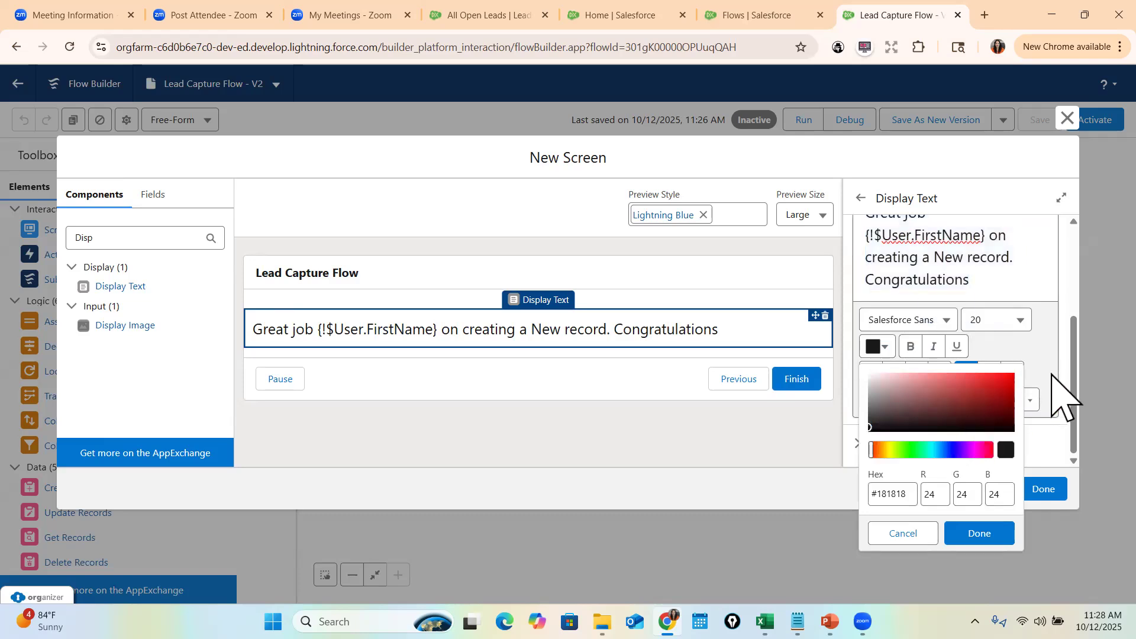
left_click(979, 534)
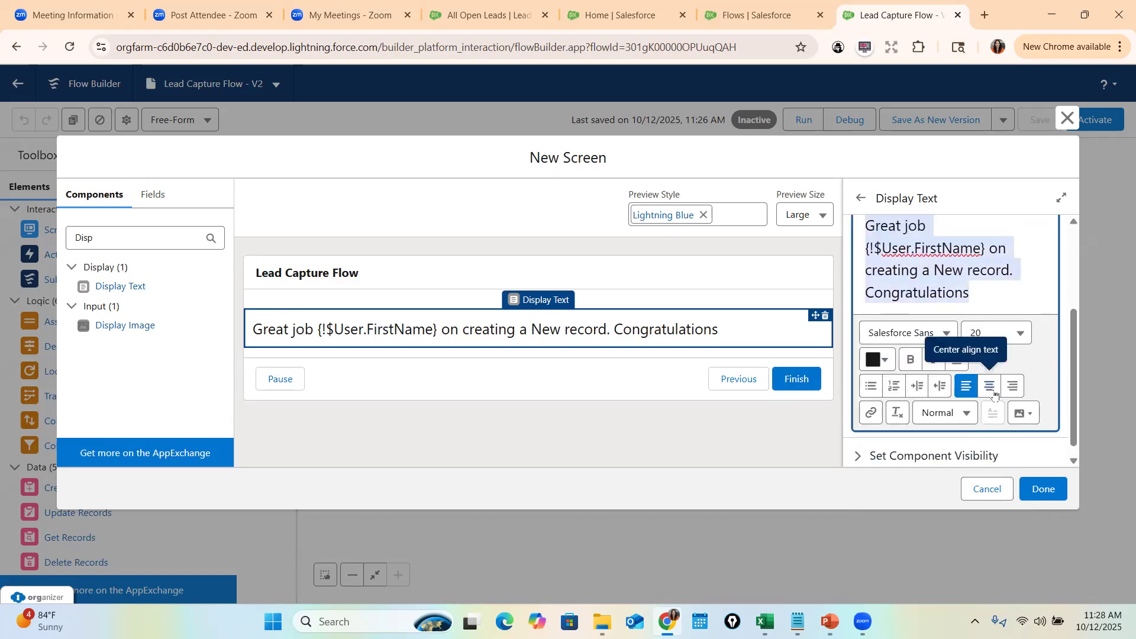
left_click(989, 373)
scroll(954, 305, "up", 2)
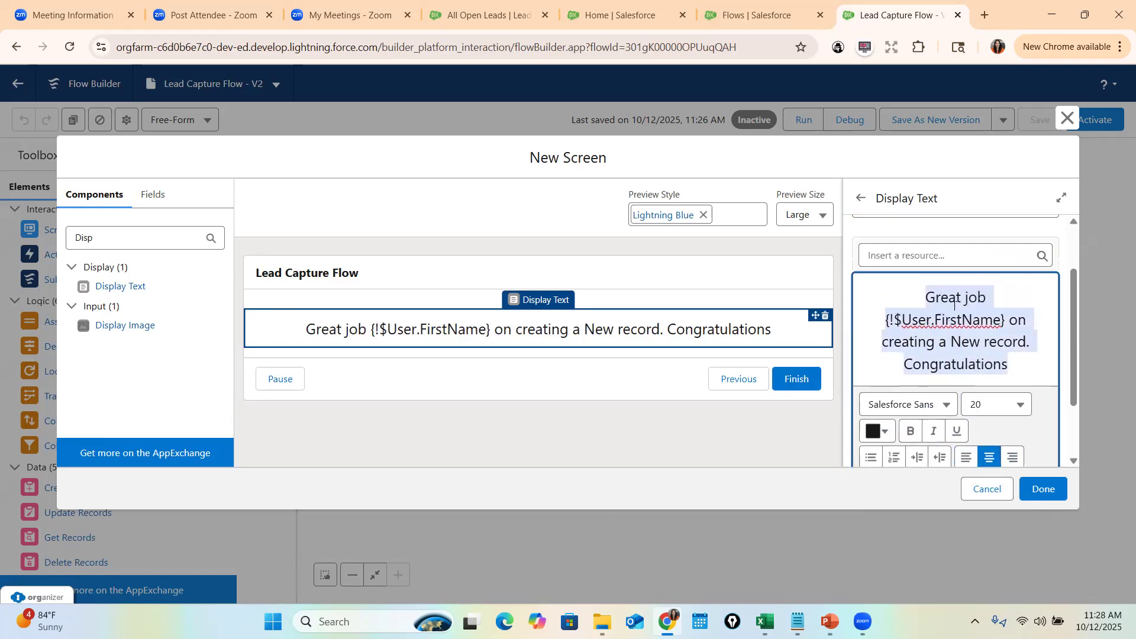
left_click(1045, 493)
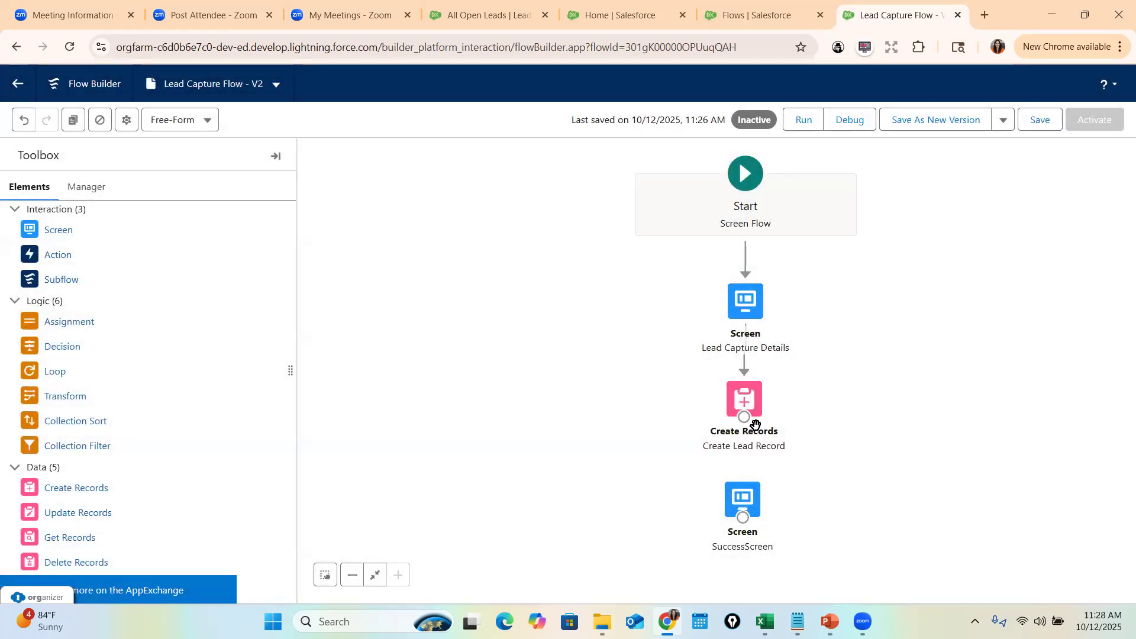
left_click_drag(744, 417, 745, 478)
- Save the flow and reload the CloudKicks Home page
left_click(1033, 119)
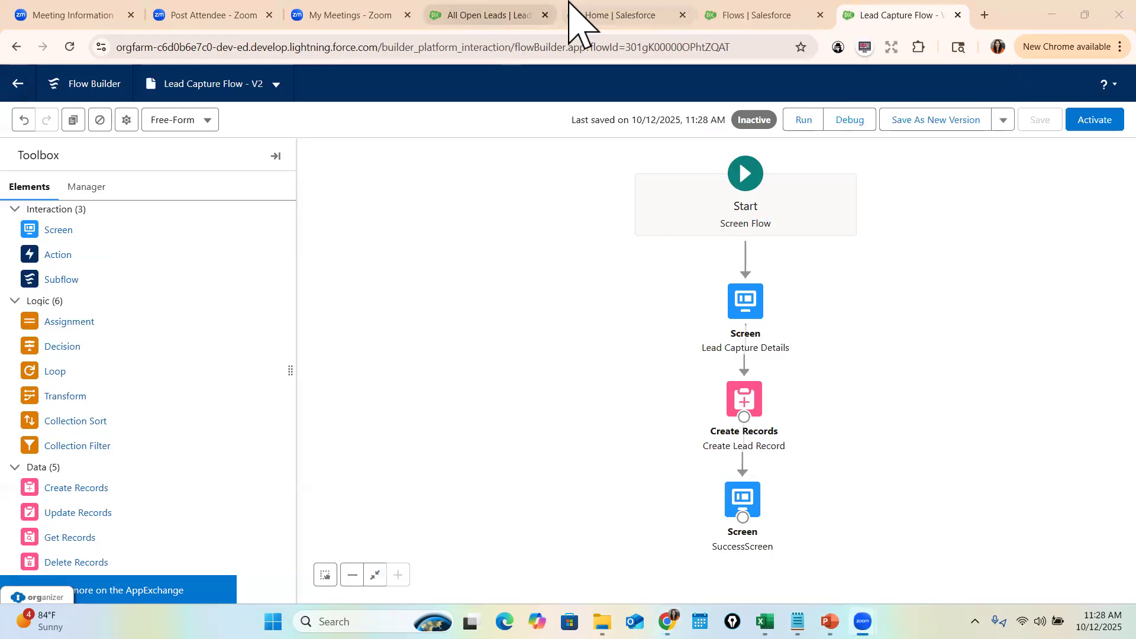
left_click(641, 18)
left_click(368, 45)
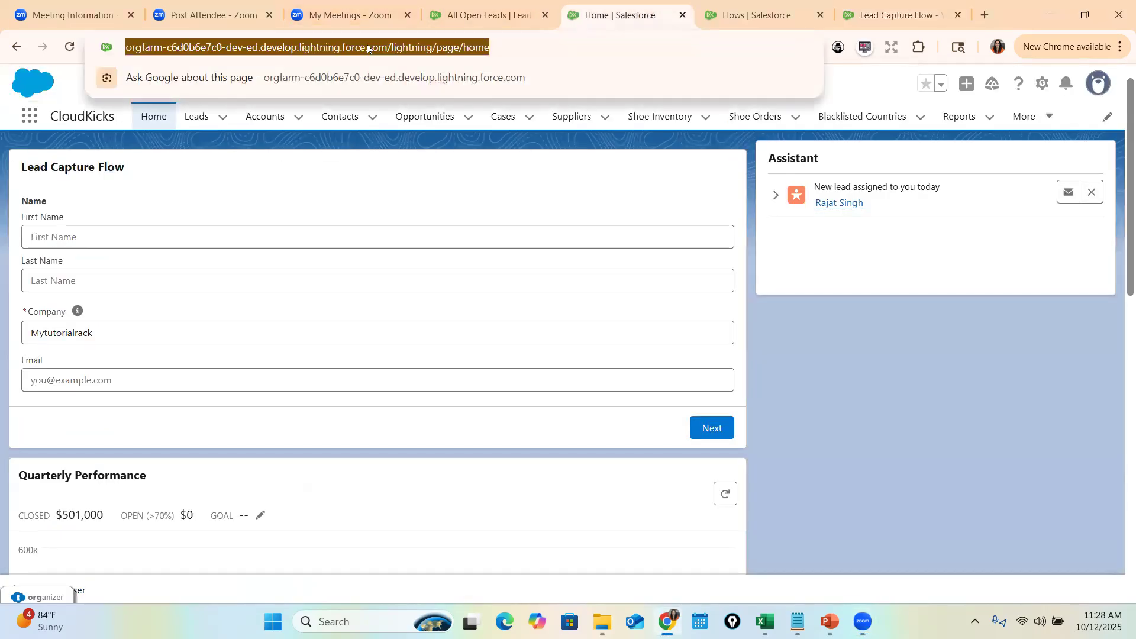
key("Return")
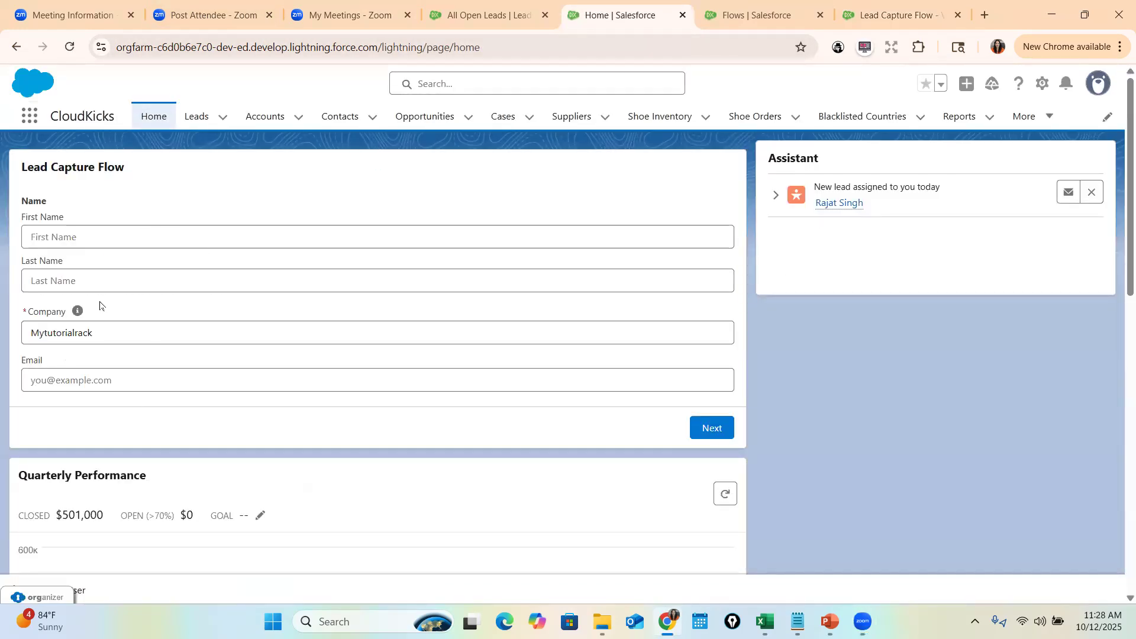
- Submit a second test lead with first name, last name, company MandM and email
left_click(222, 241)
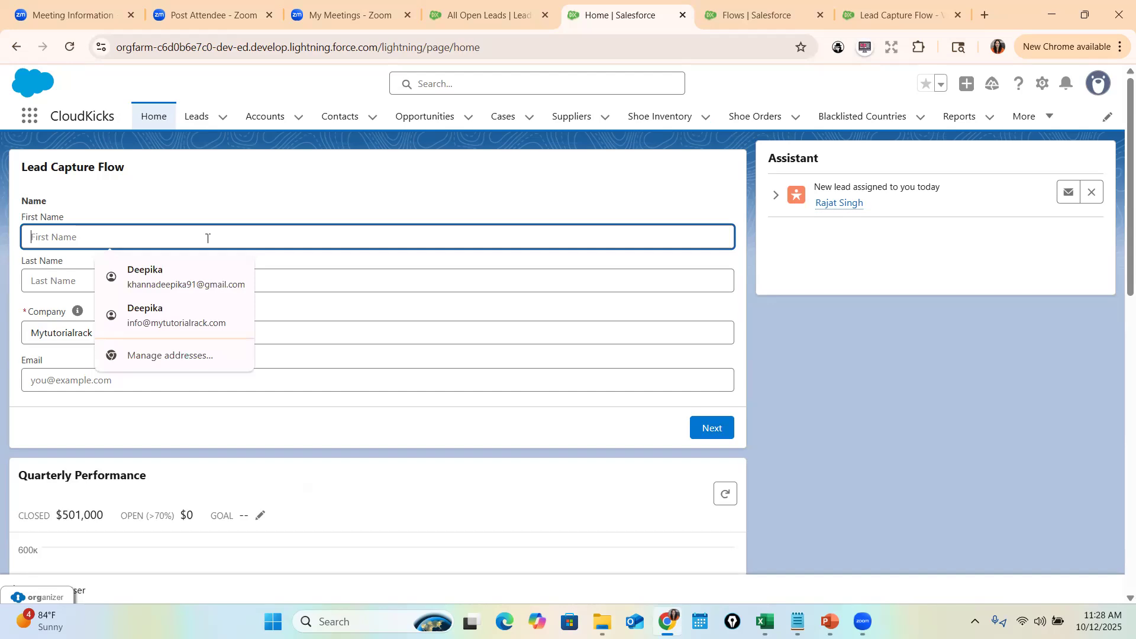
key("Tab")
key("Tab")
key("Tab")
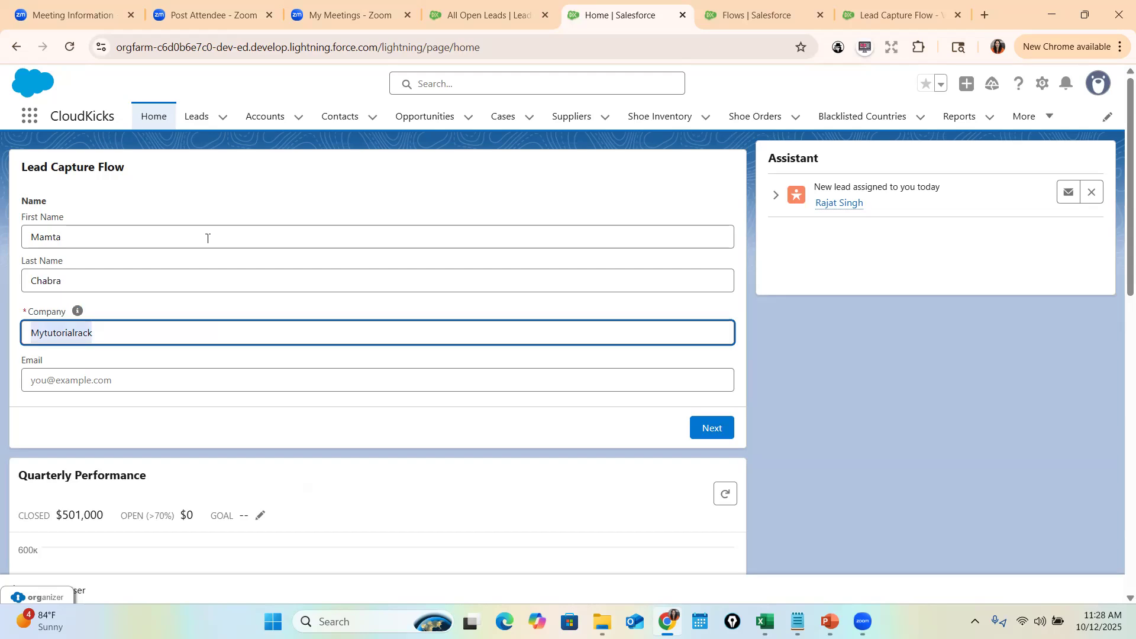
type("Man")
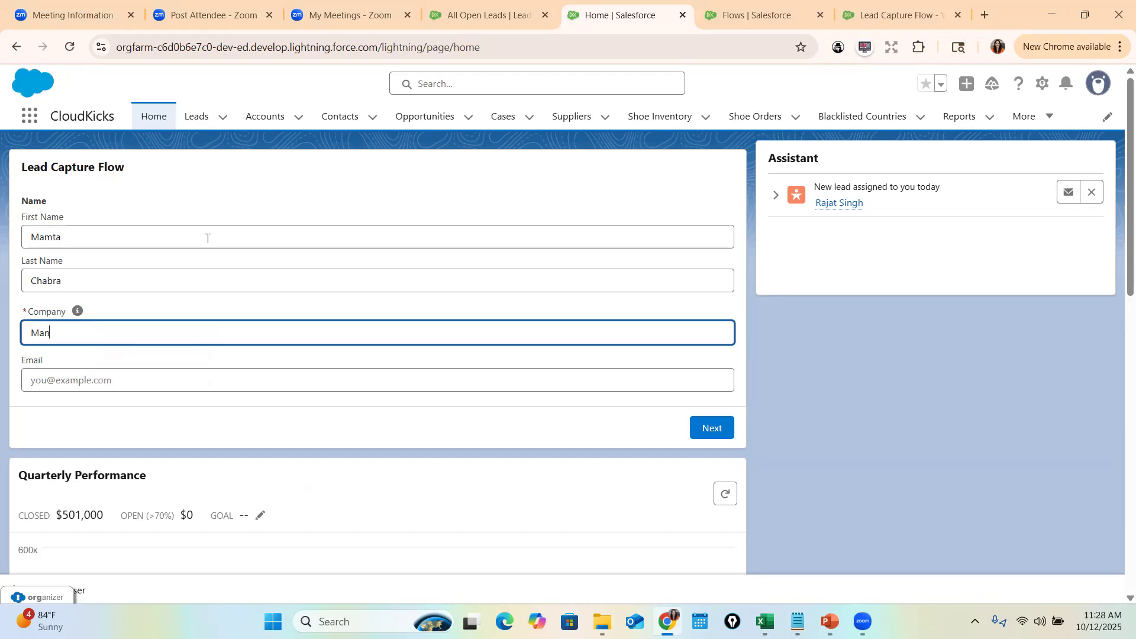
type("dM")
key("Tab")
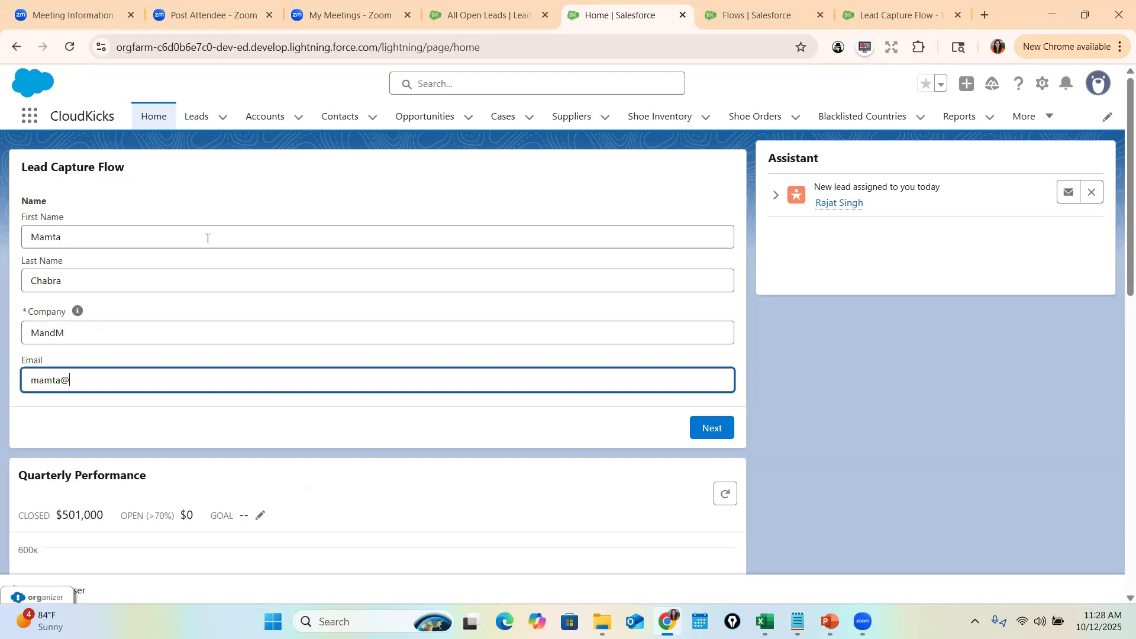
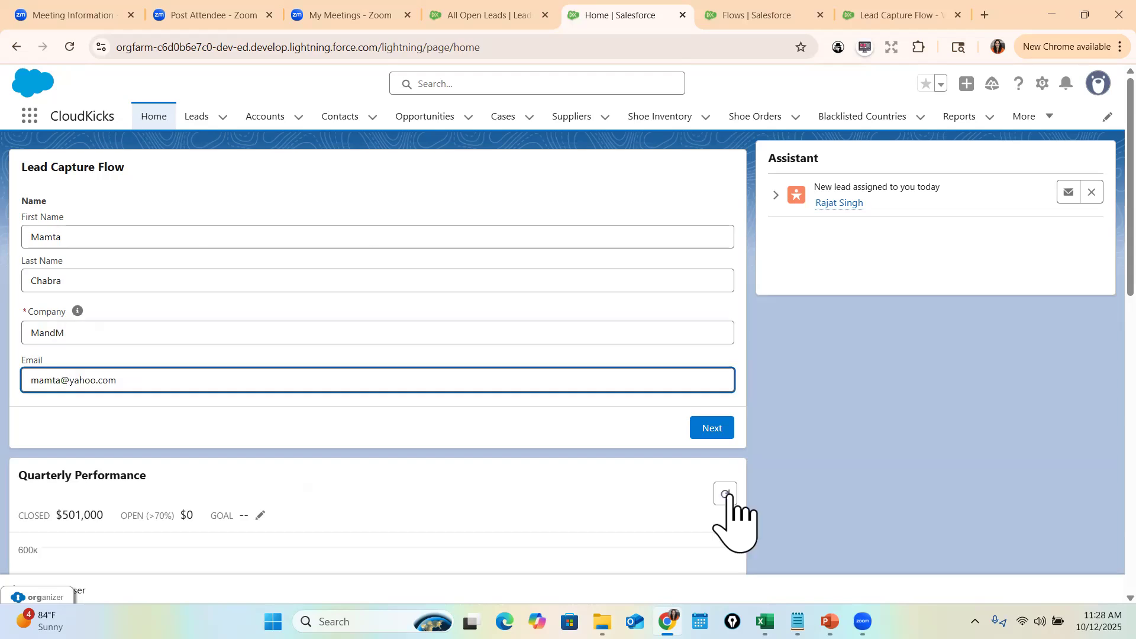
left_click(716, 432)
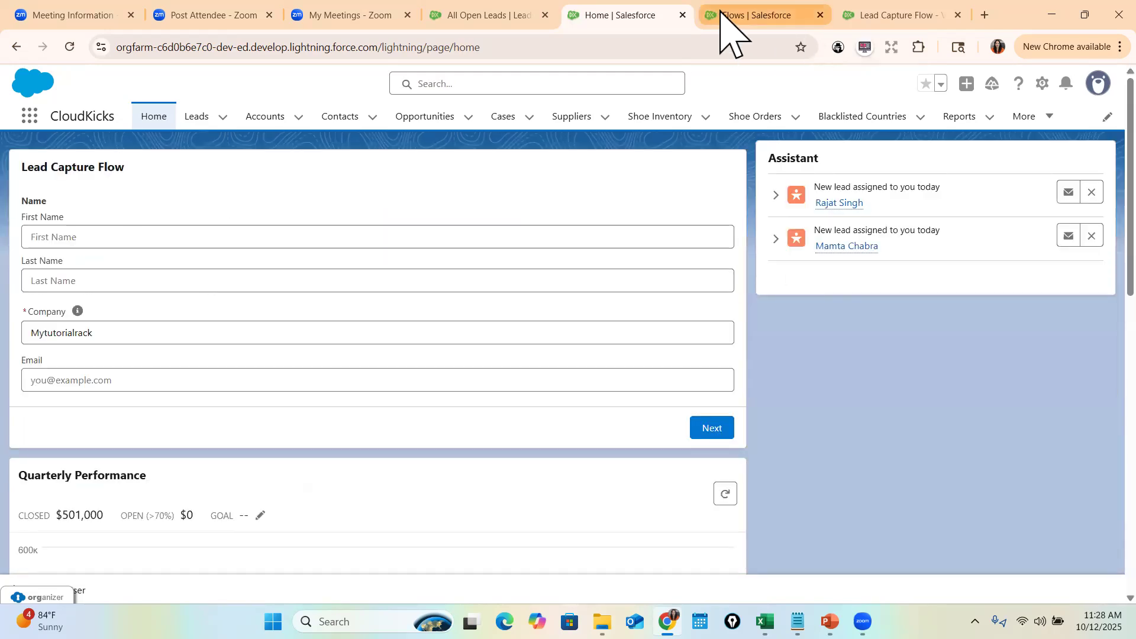
- Activate Lead Capture Flow V2 and reload the CloudKicks Home page
left_click(728, 15)
left_click(866, 5)
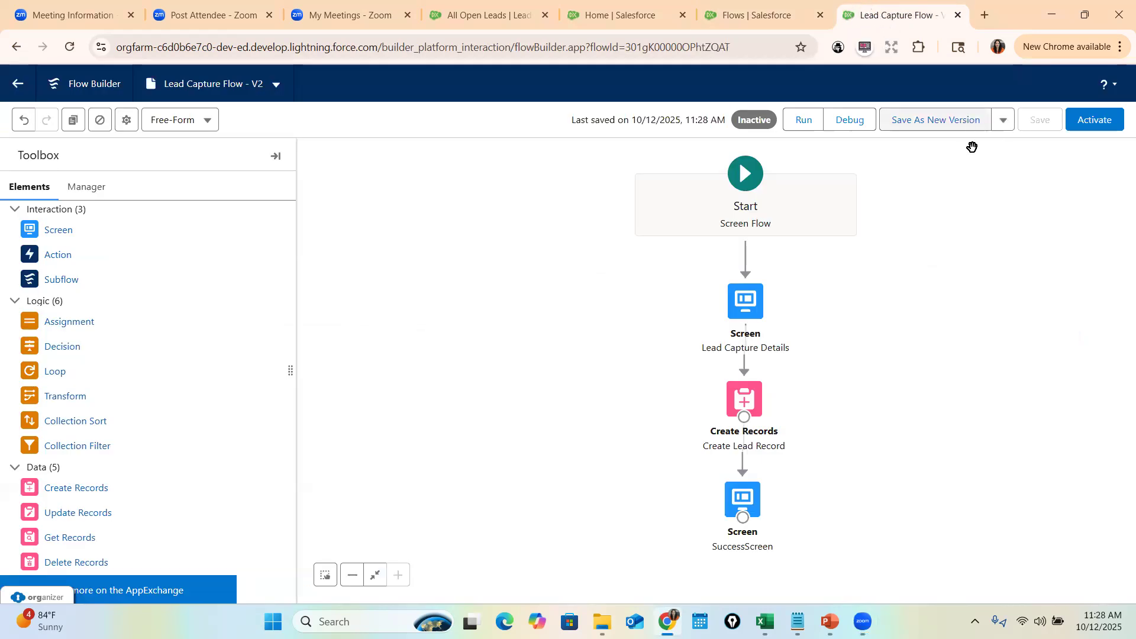
left_click(1070, 116)
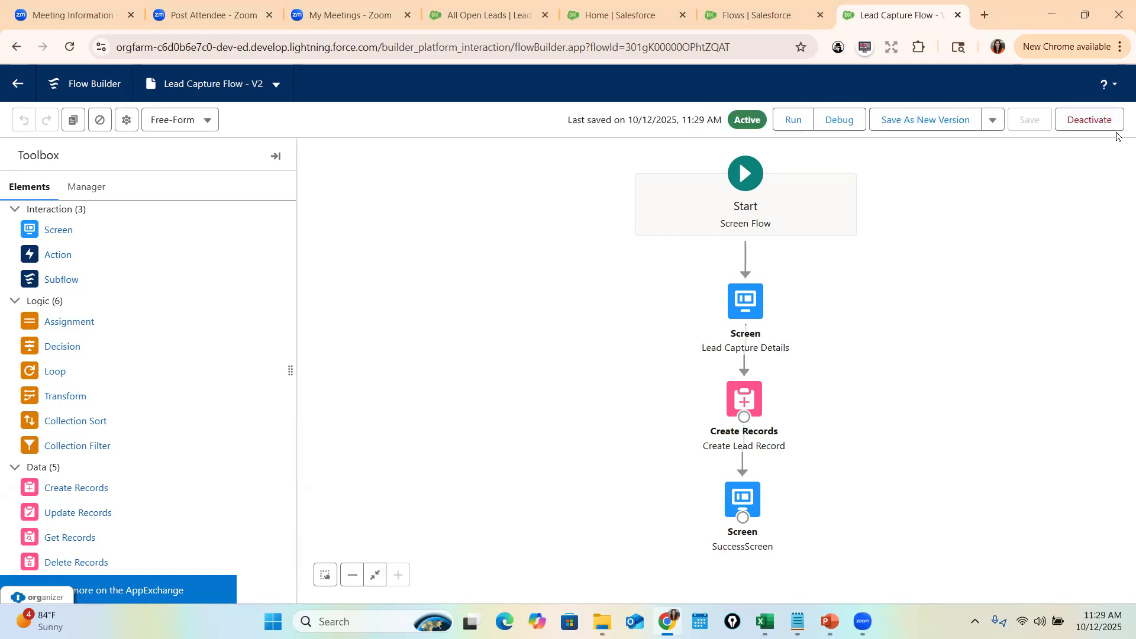
left_click(749, 15)
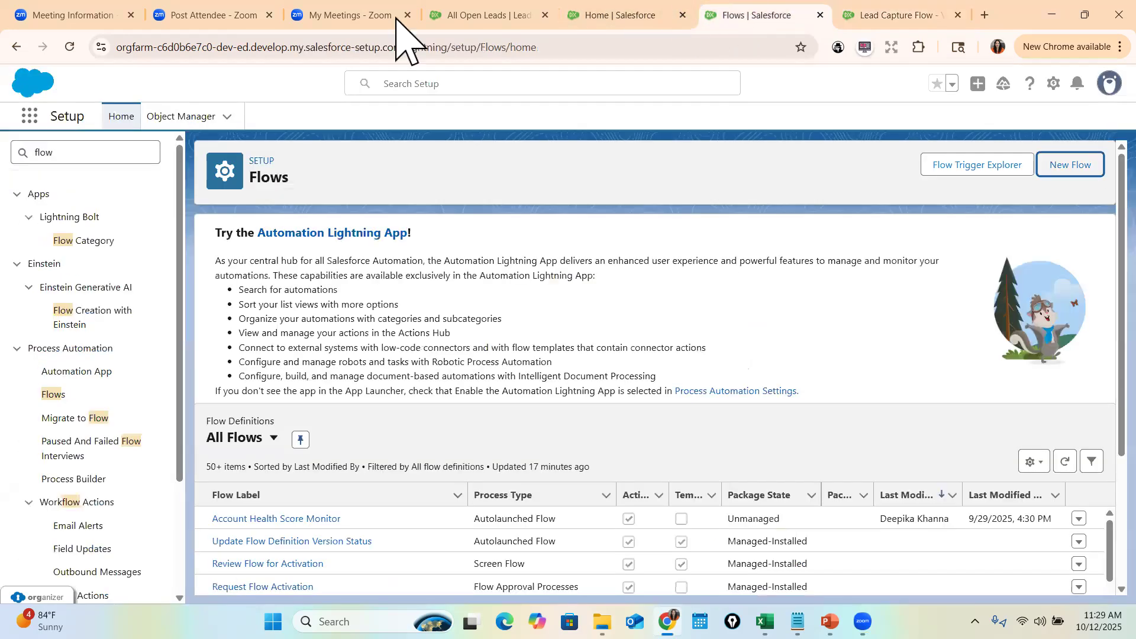
left_click(586, 15)
left_click(349, 51)
key("Return")
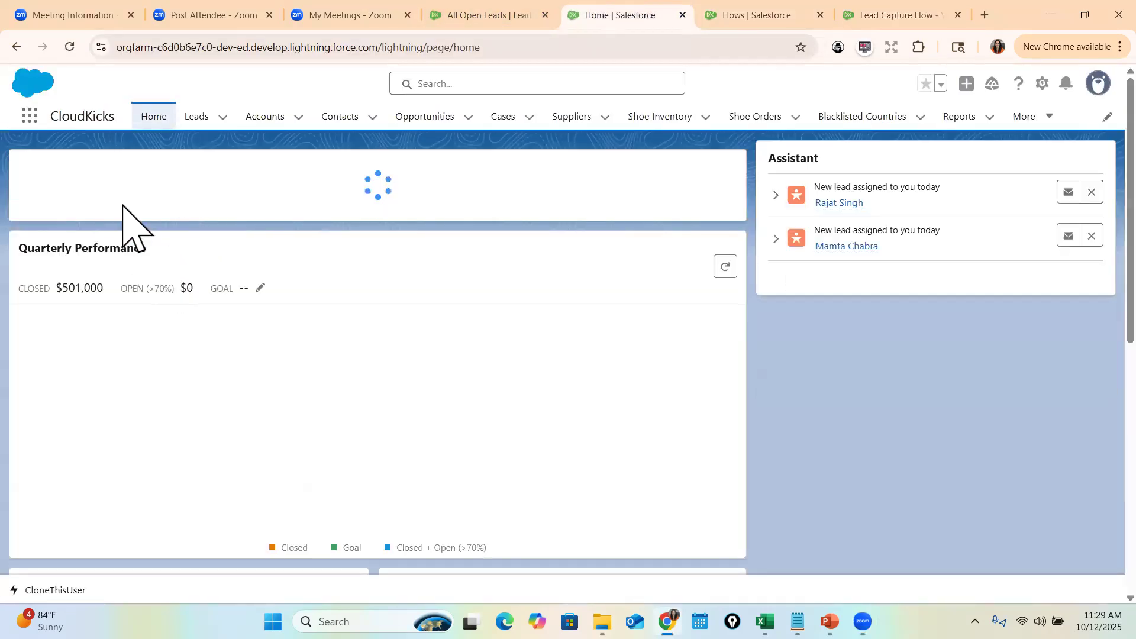
- Submit a third test lead's first name, last name and email through the Home form
left_click(197, 240)
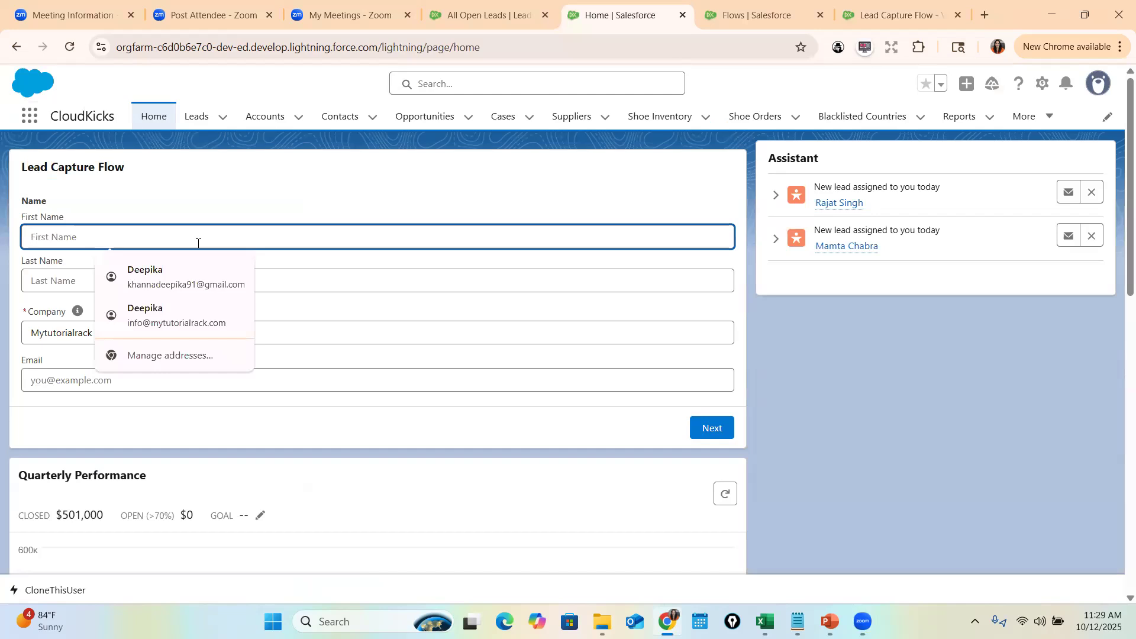
key("Tab")
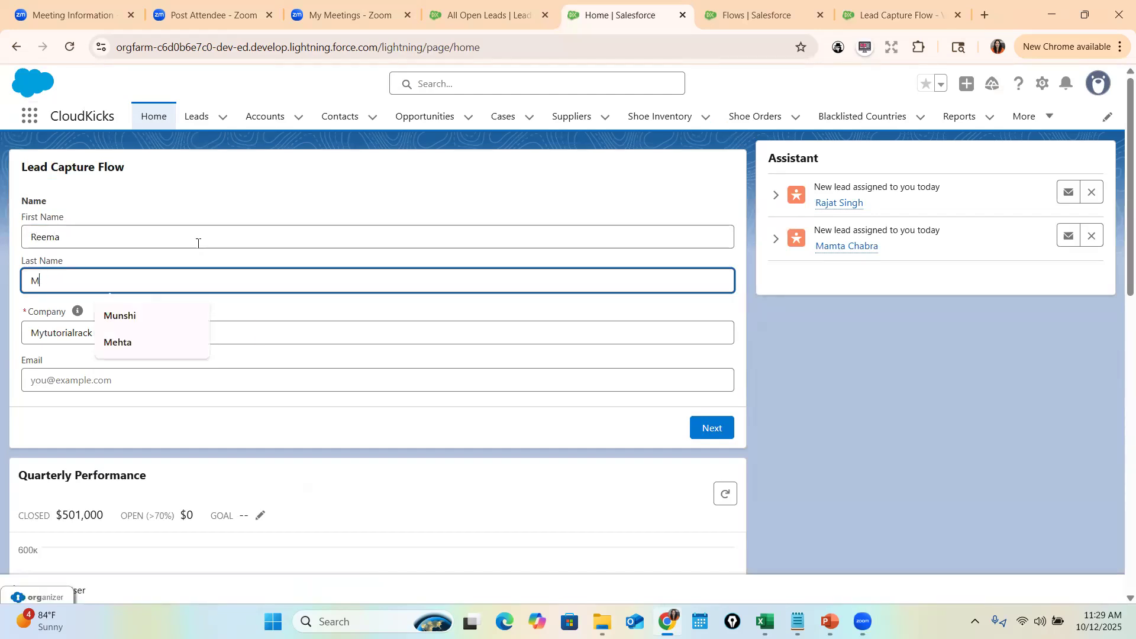
key("Tab")
key("Tab")
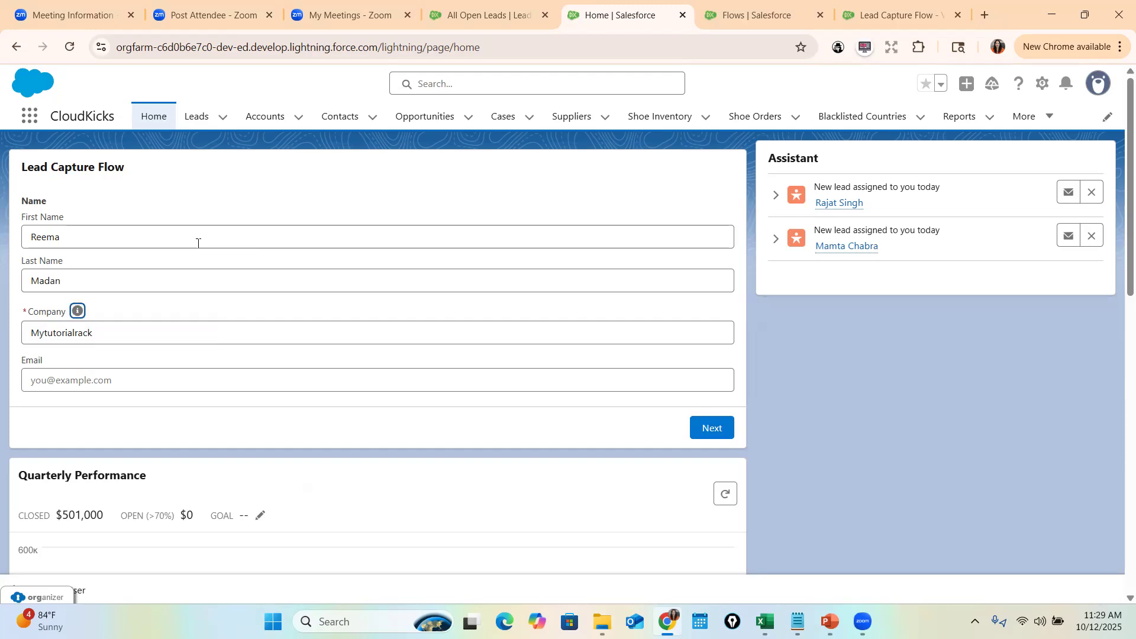
key("Tab")
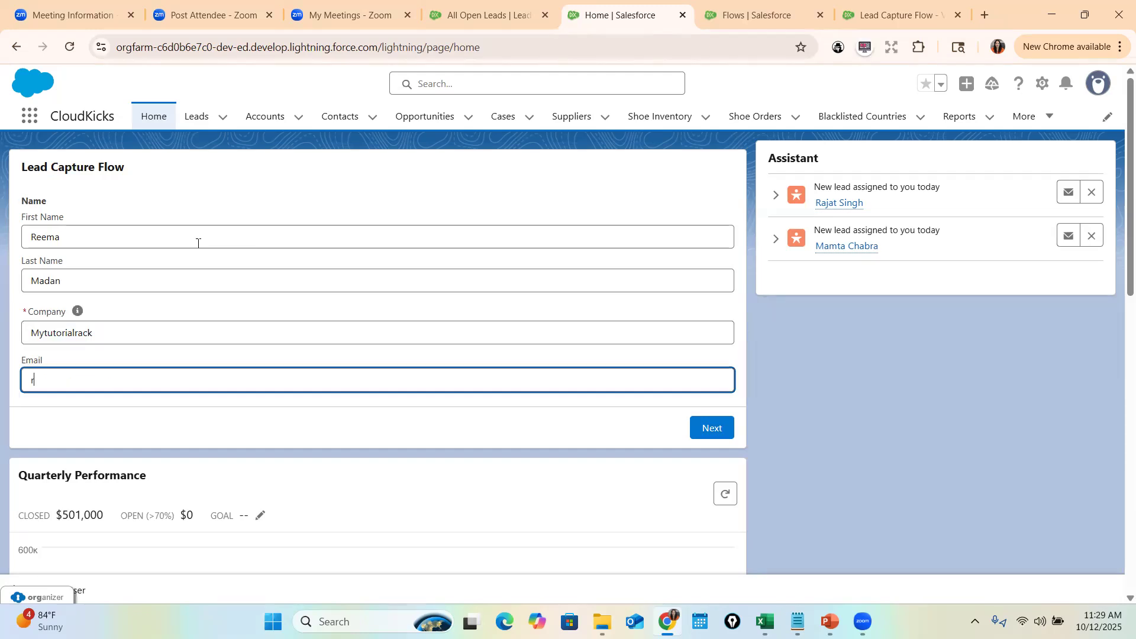
left_click(723, 429)
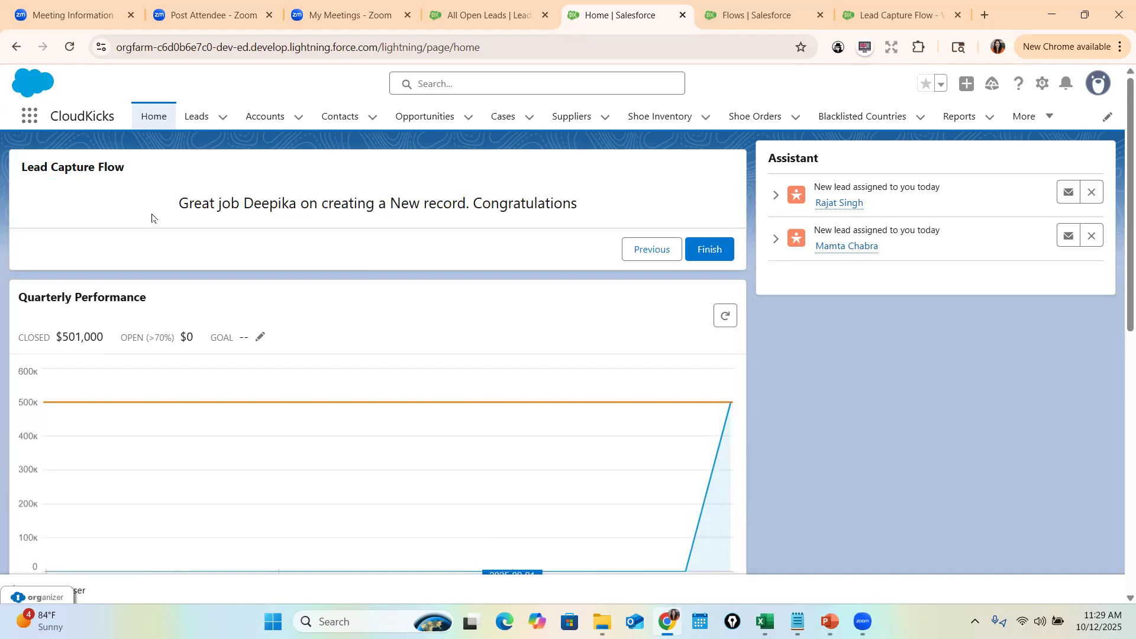
- Review the centred personalised Congratulations message, then go back to Flow Builder
left_click_drag(181, 215, 382, 209)
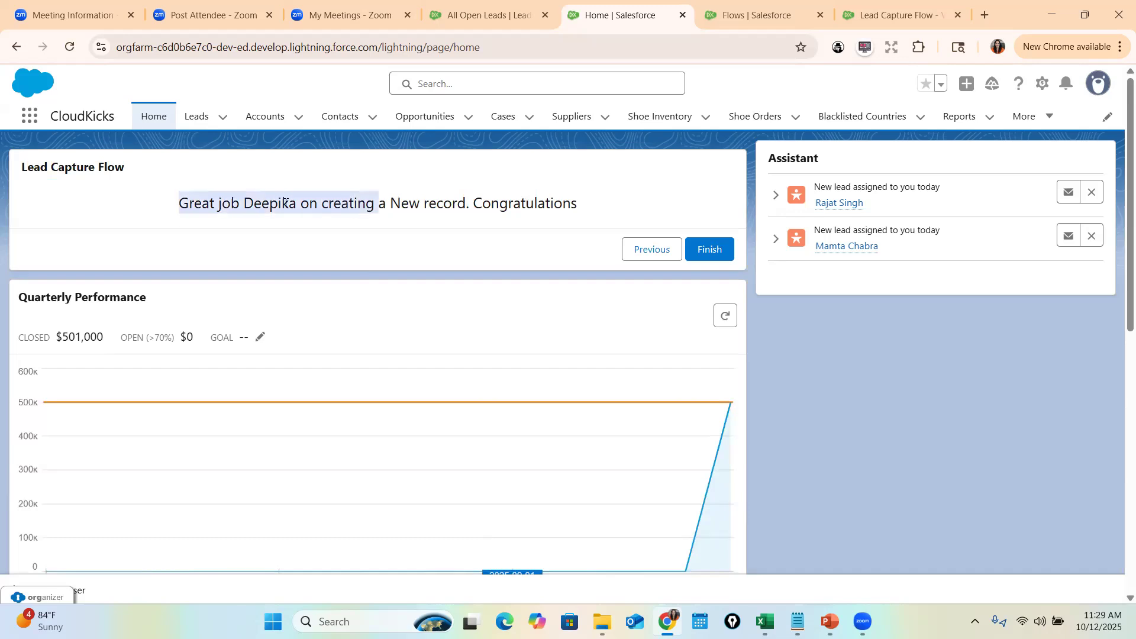
double_click(265, 207)
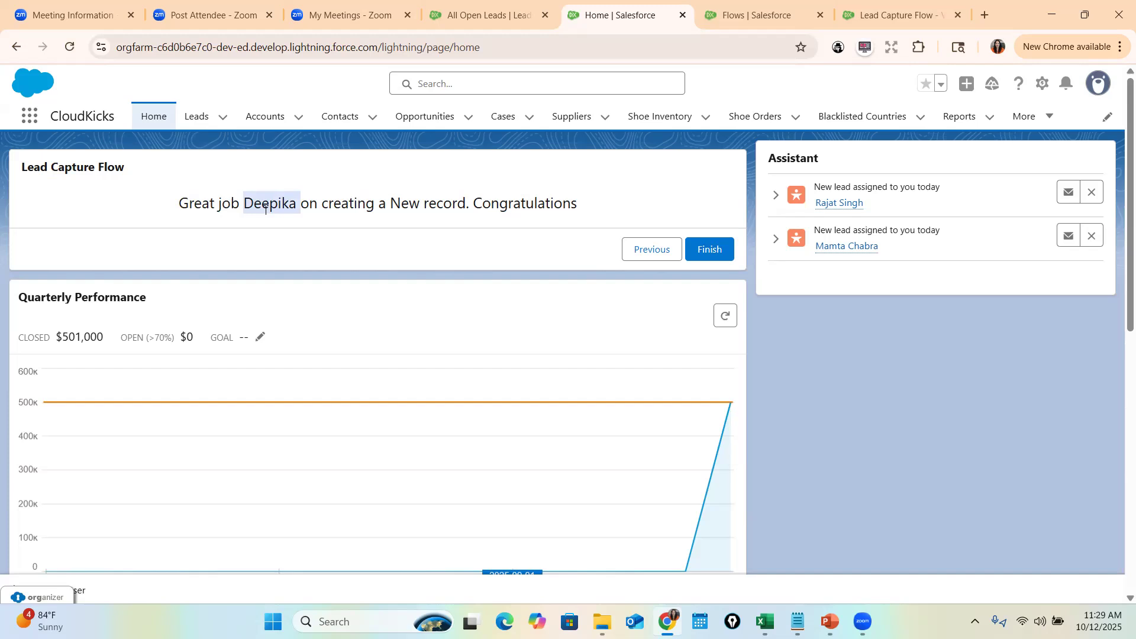
left_click_drag(579, 204, 278, 206)
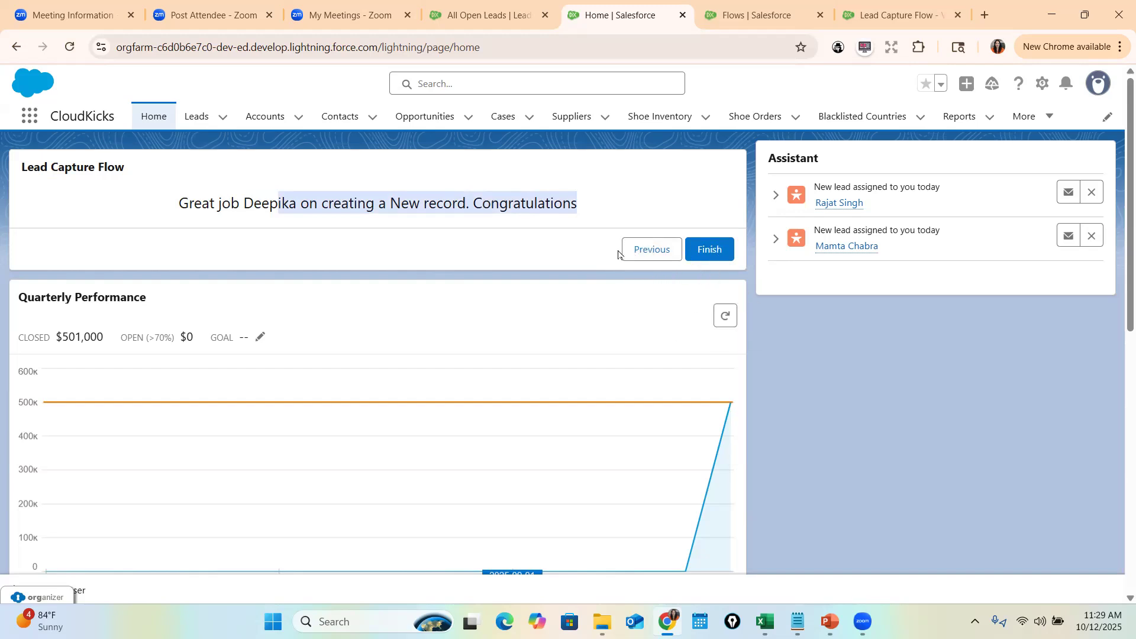
left_click_drag(128, 167, 20, 168)
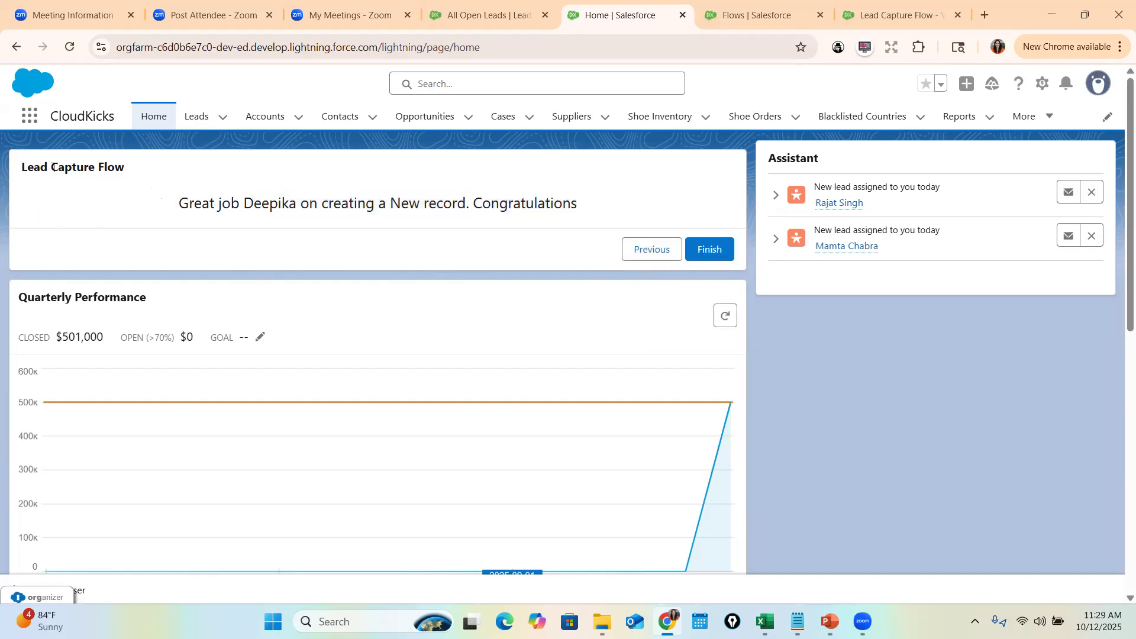
left_click(889, 23)
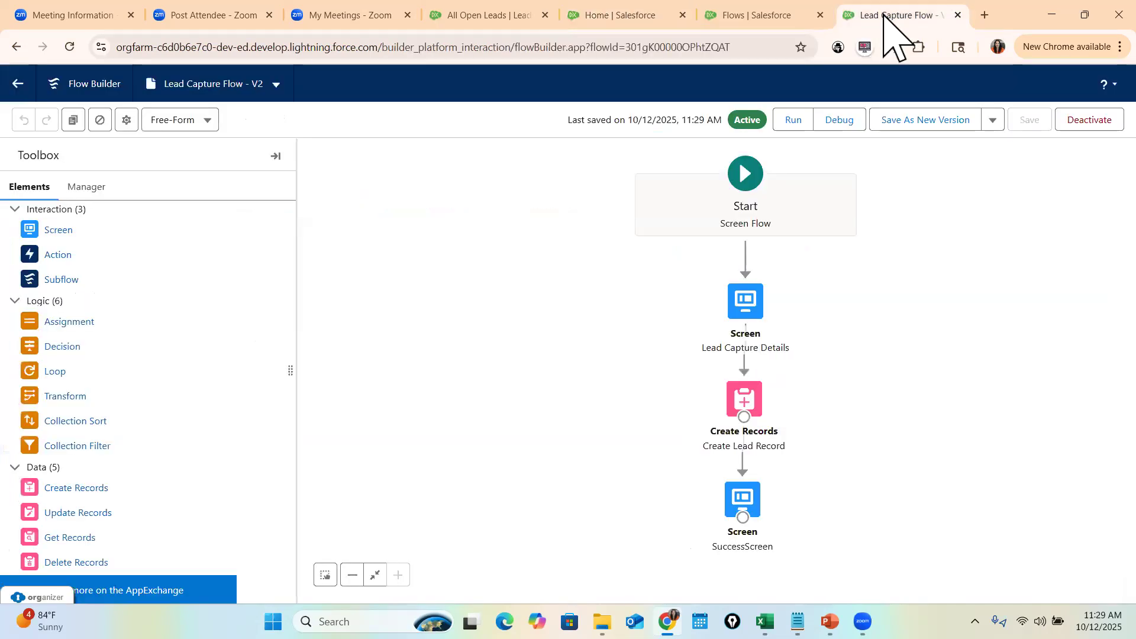
- Turn off Show Header and Show Footer on the SuccessScreen
double_click(744, 488)
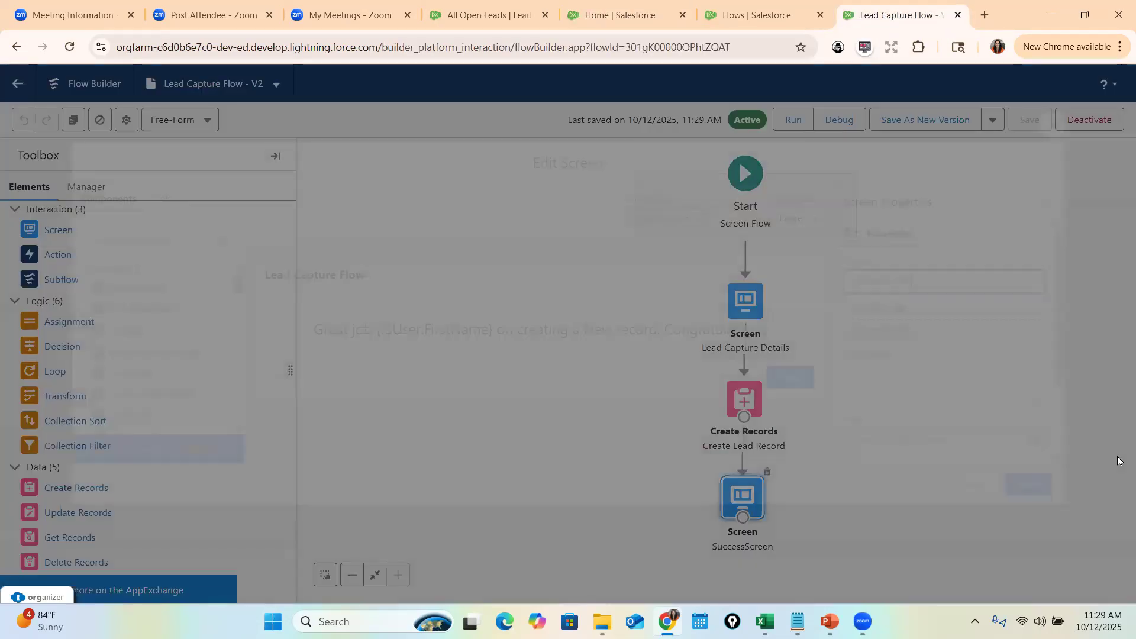
scroll(949, 422, "down", 2)
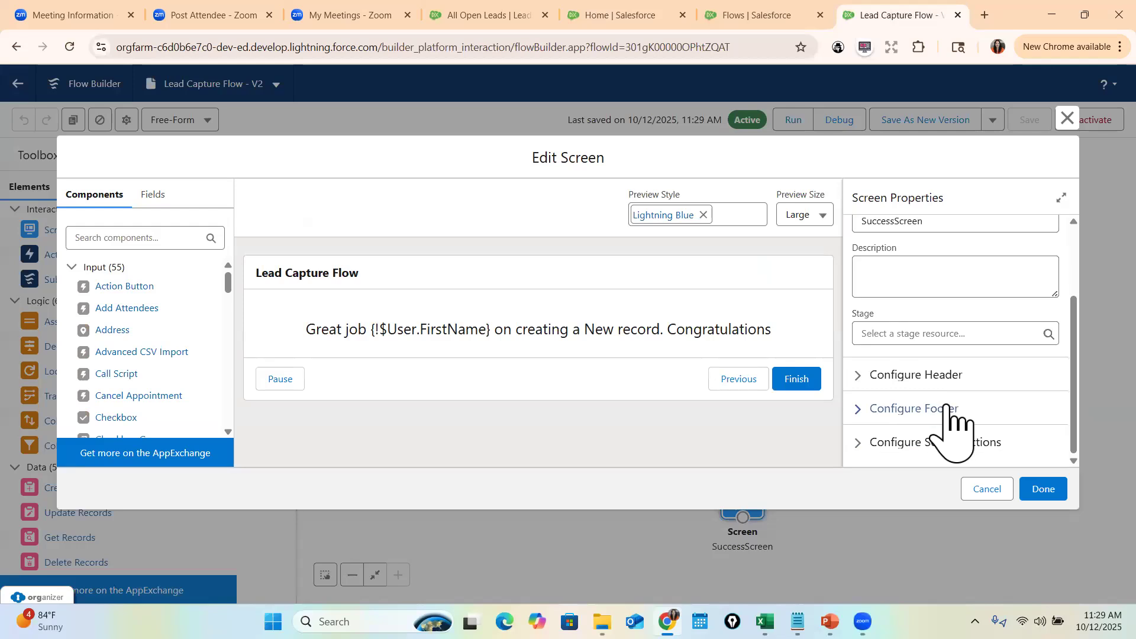
left_click(867, 377)
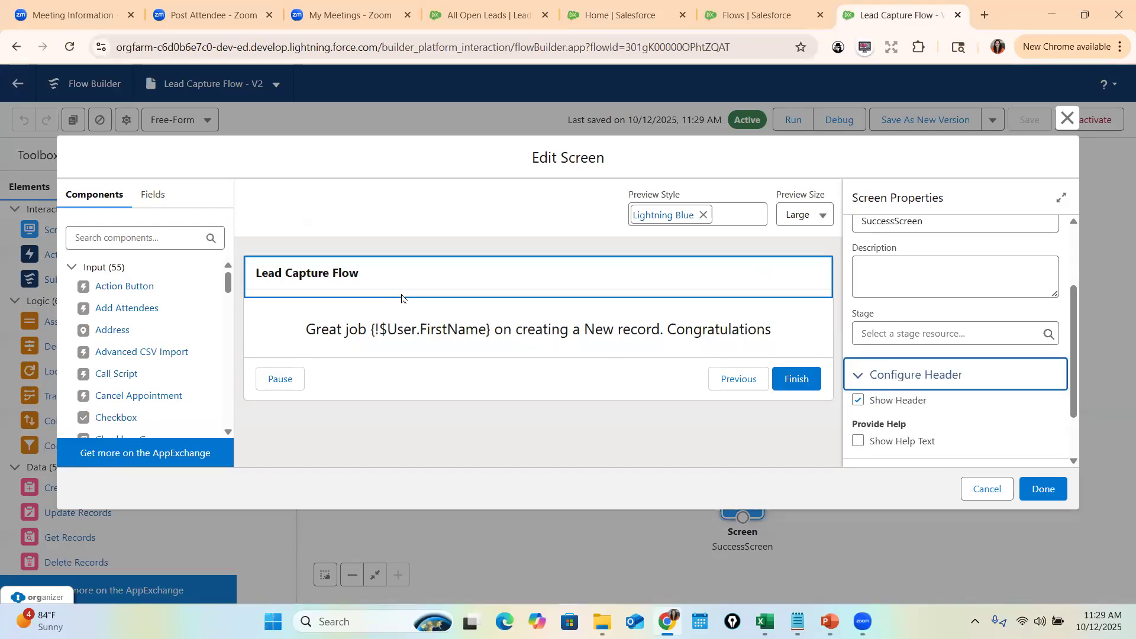
left_click(858, 401)
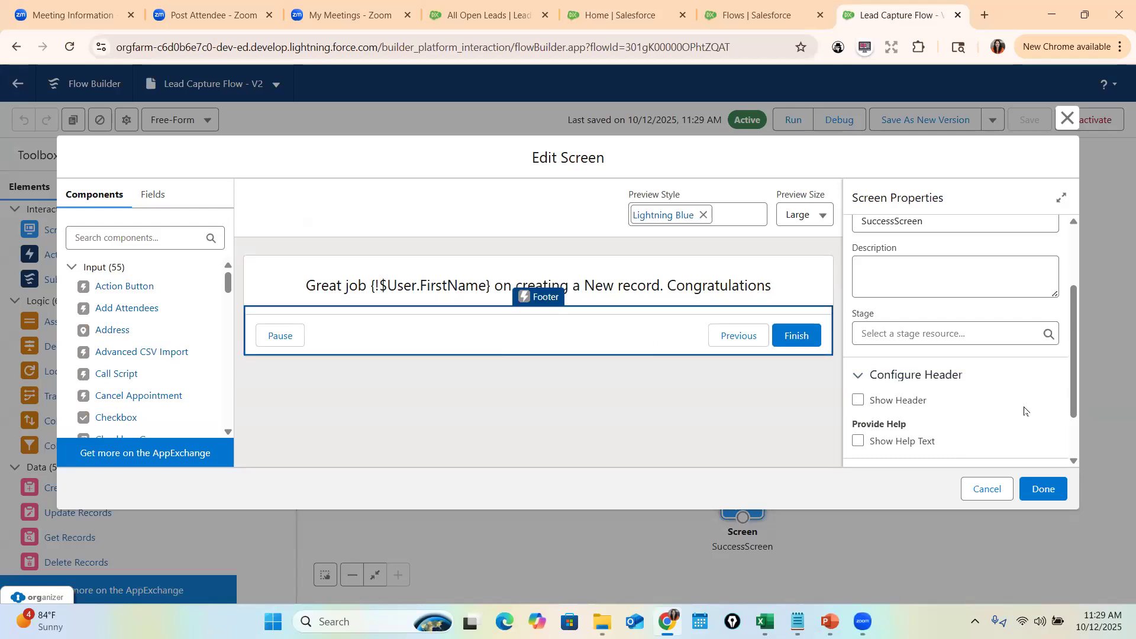
scroll(1025, 414, "down", 1)
left_click(970, 407)
scroll(1009, 398, "down", 2)
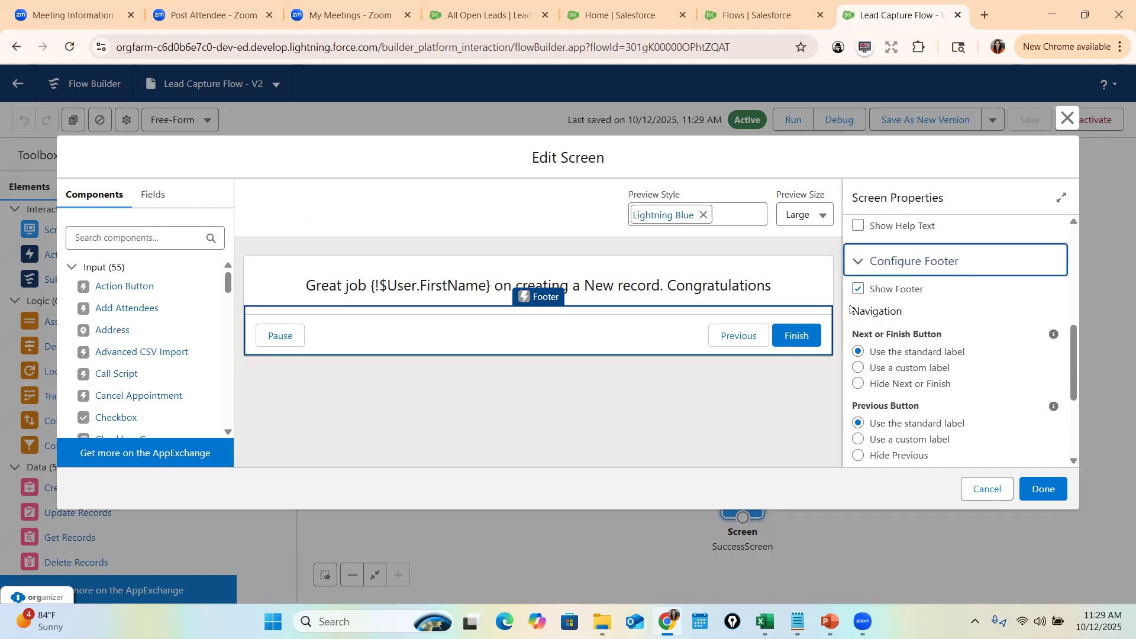
left_click(857, 291)
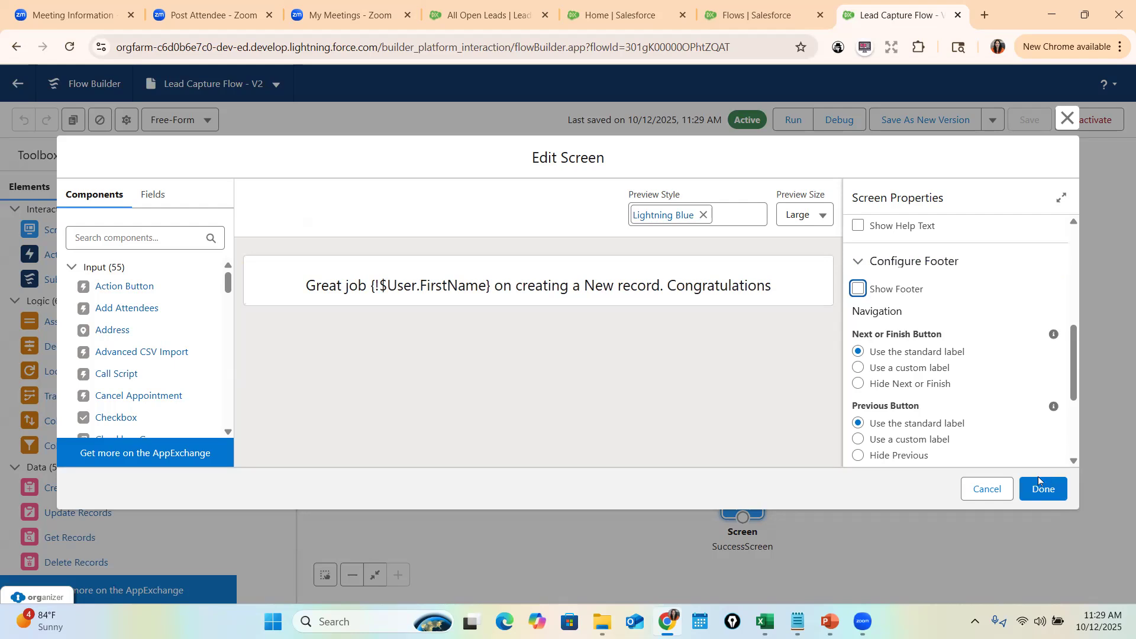
left_click(1057, 490)
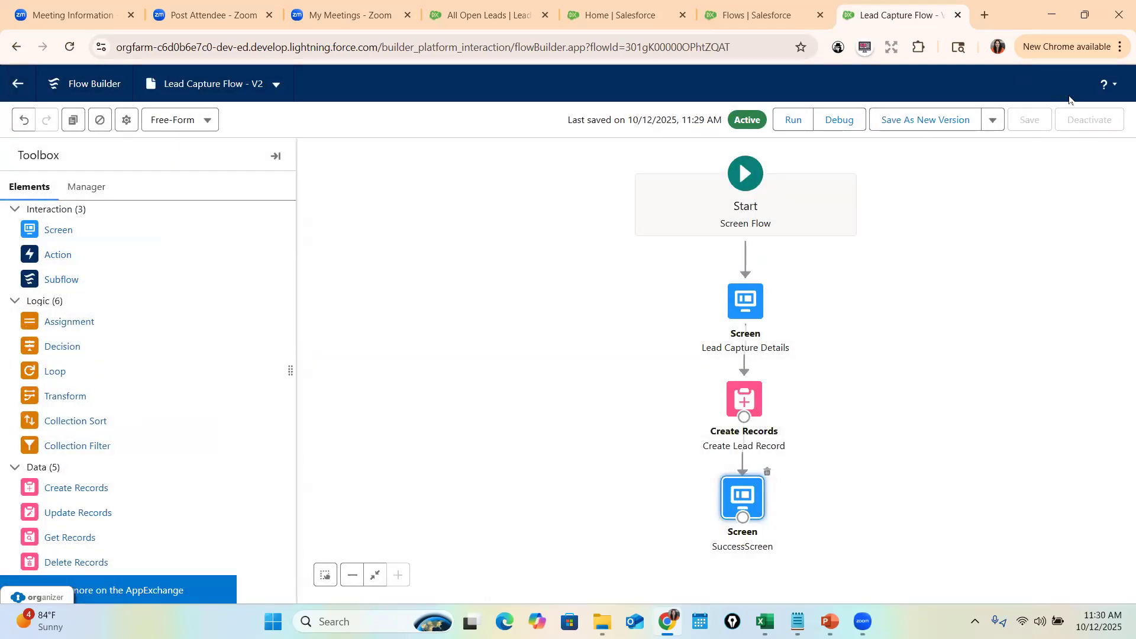
- Save the flow as new version V3 and activate it
left_click(904, 125)
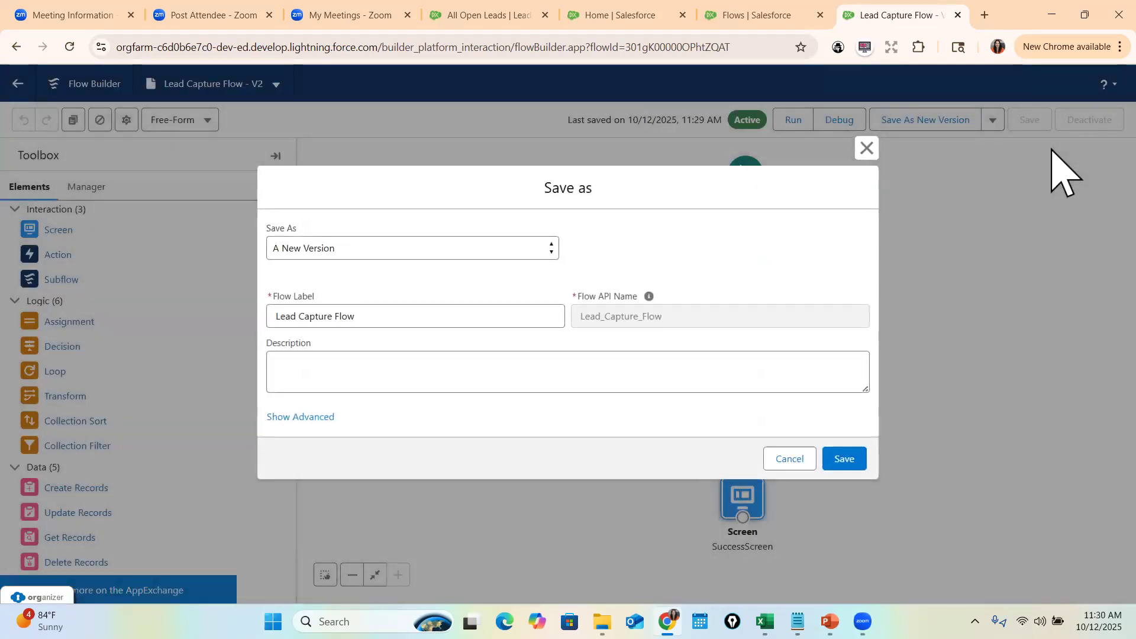
key("Return")
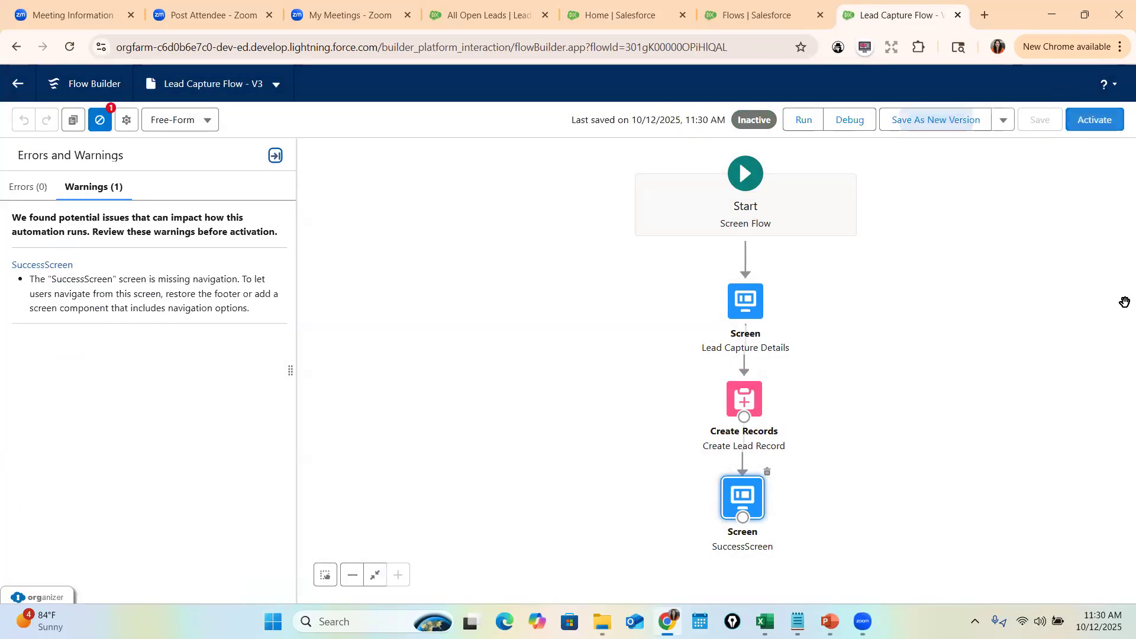
left_click(1092, 126)
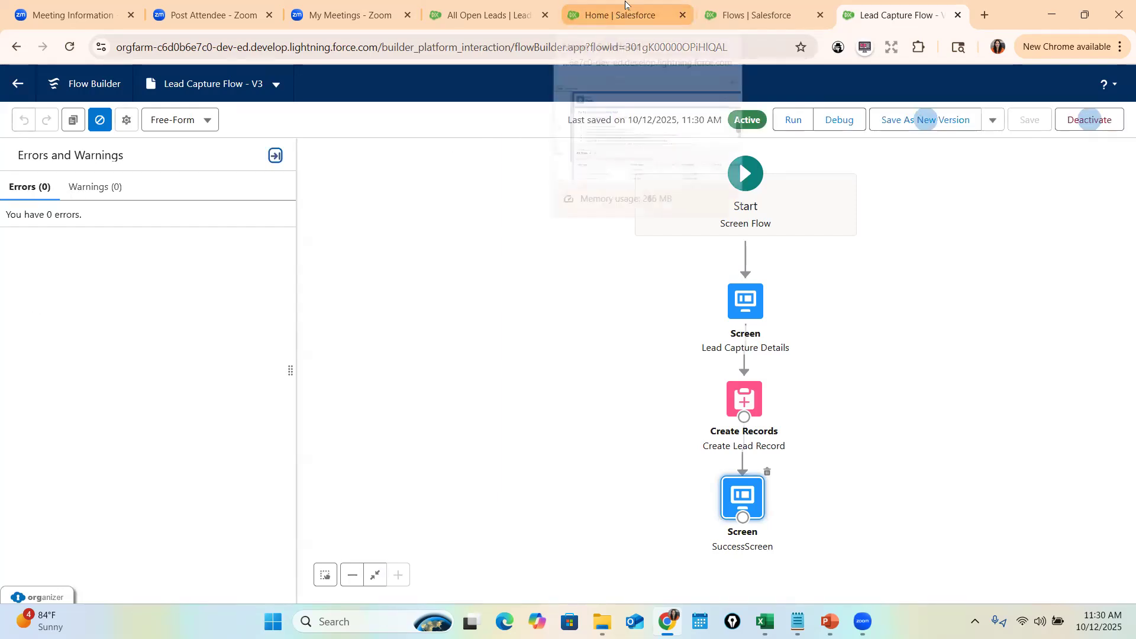
- Reload the Salesforce Home page so it loads the new flow version
left_click(620, 15)
left_click(417, 42)
key("Return")
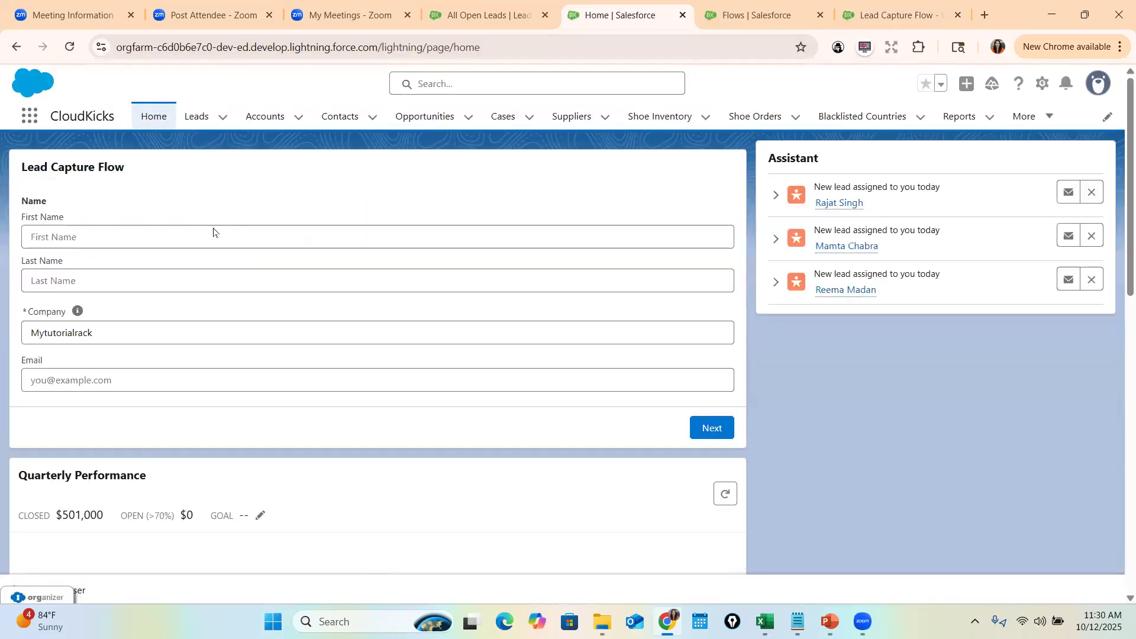
- Fill in the test lead's first name, last name, company and email in the flow form
left_click(216, 237)
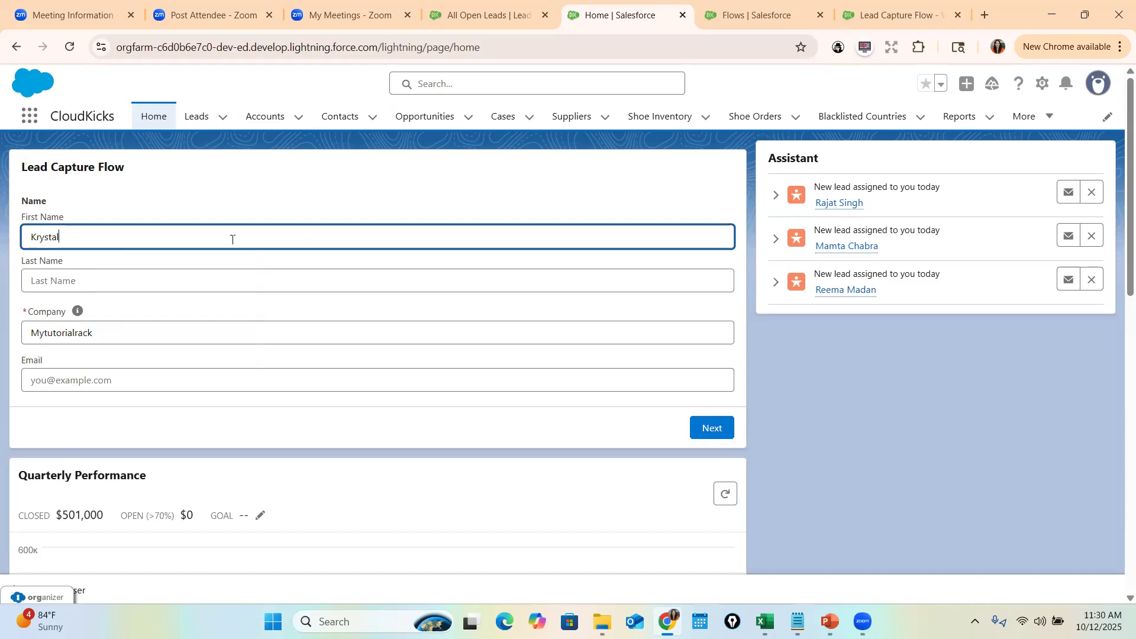
key("Tab")
key("Tab")
type("K")
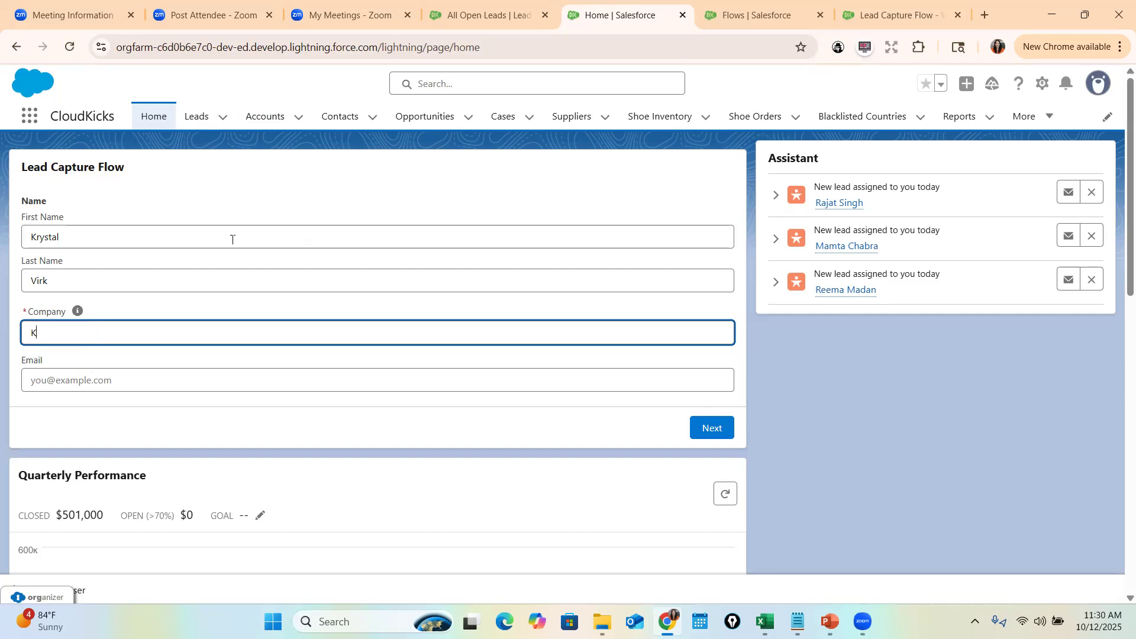
type("and")
type("K")
key("Tab")
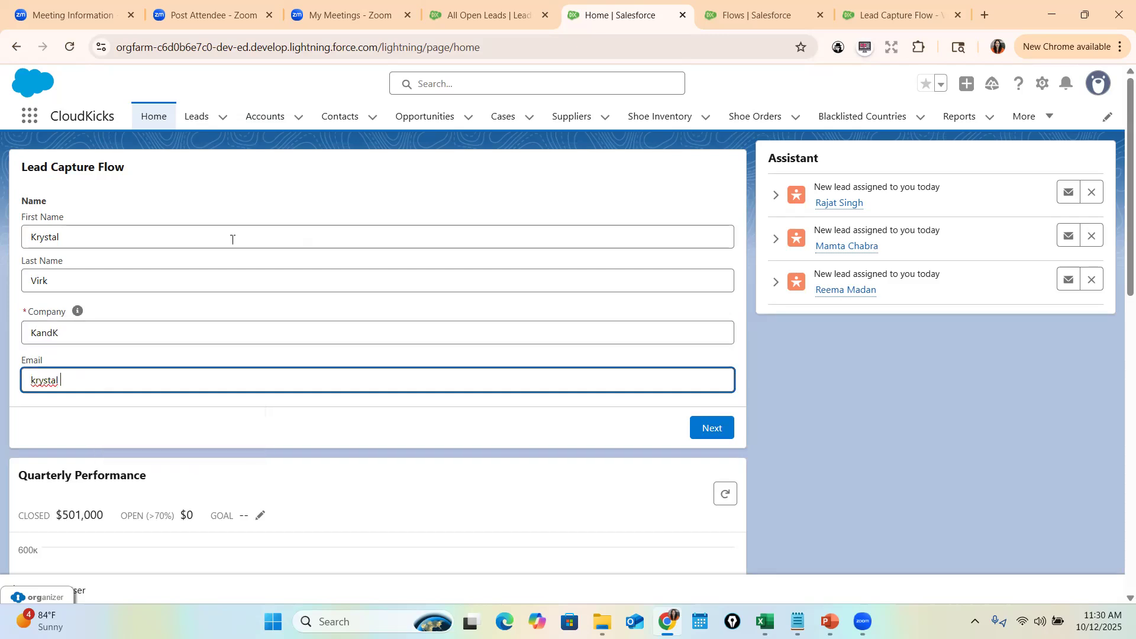
- Submit the test lead, highlight the congratulations message, and refresh the page
left_click(712, 428)
left_click_drag(181, 181, 391, 185)
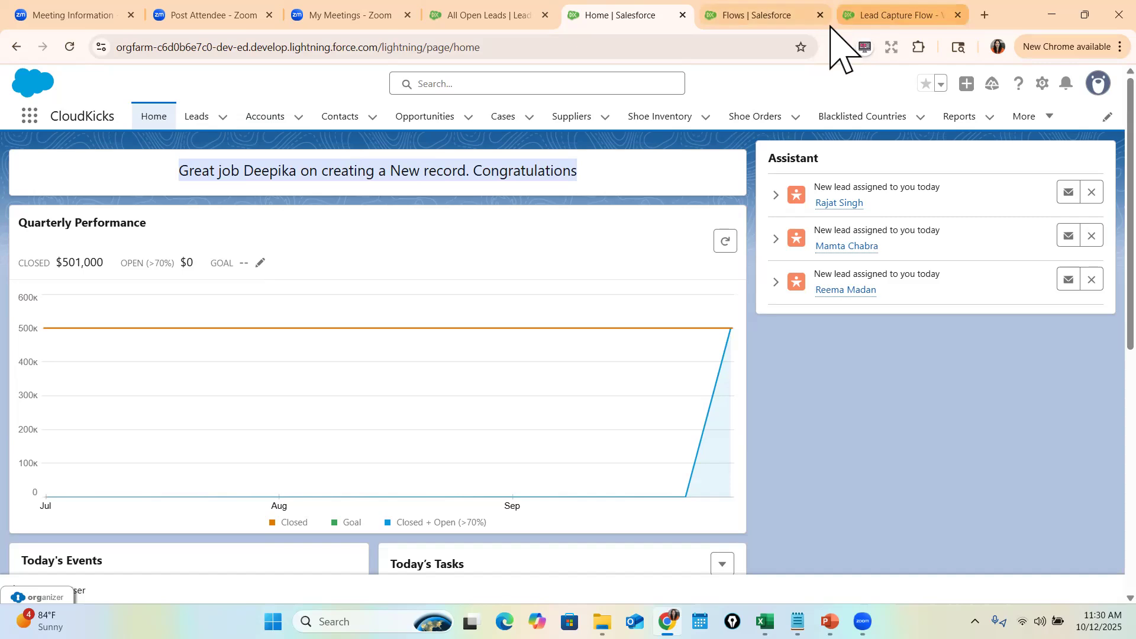
left_click(156, 120)
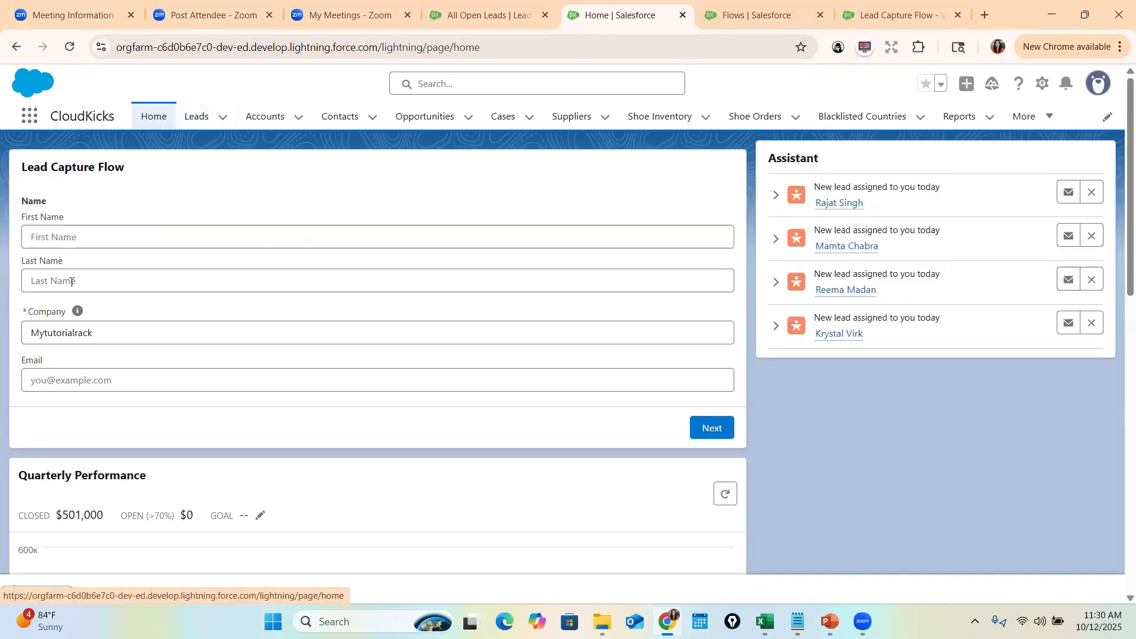
- Enter a new lead's first name and email, leaving Last Name blank
left_click(70, 282)
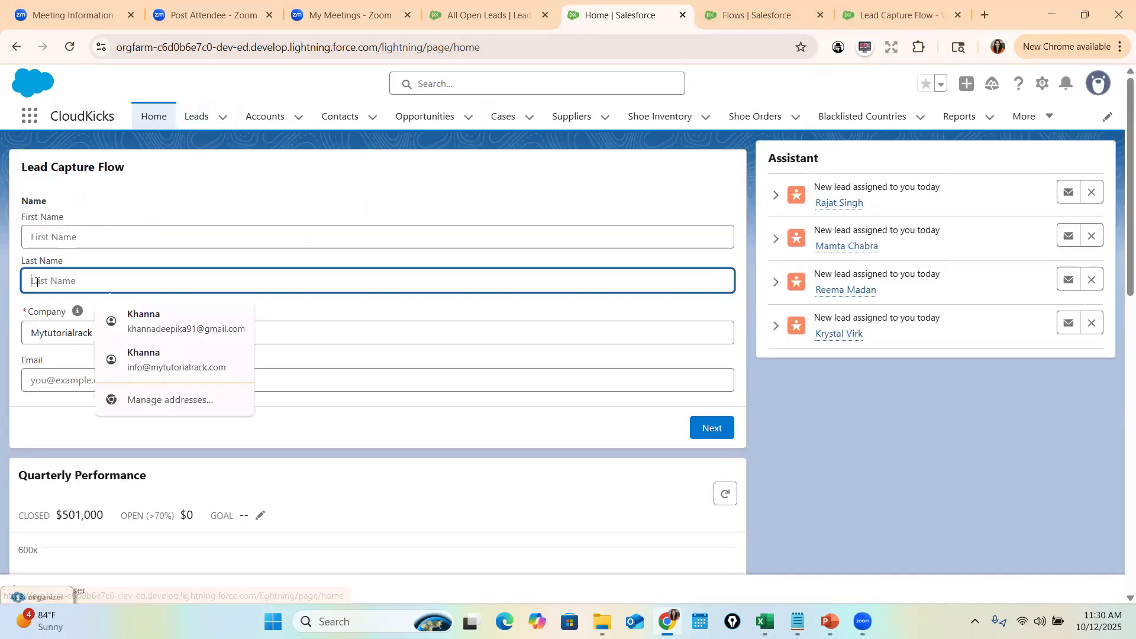
left_click(73, 370)
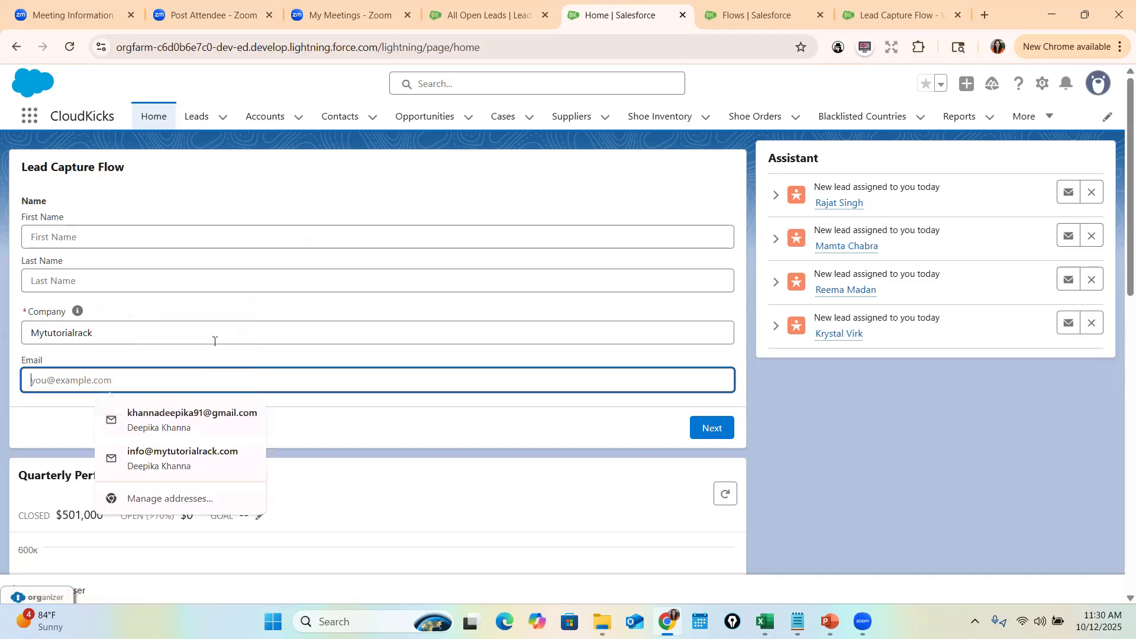
left_click(102, 241)
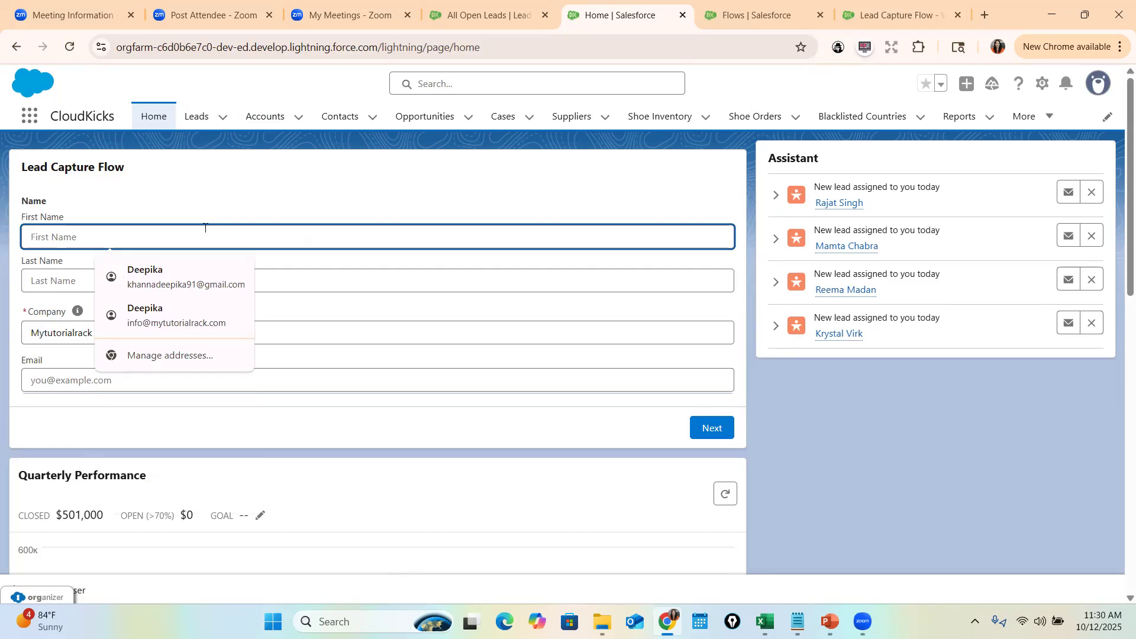
type("Johnathan")
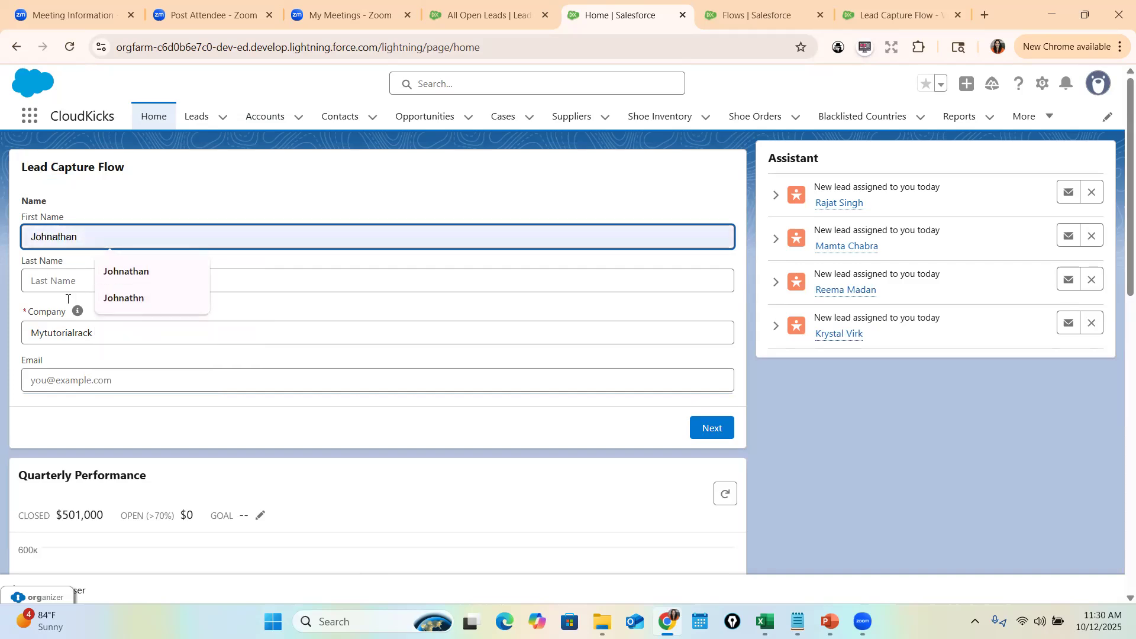
left_click(94, 378)
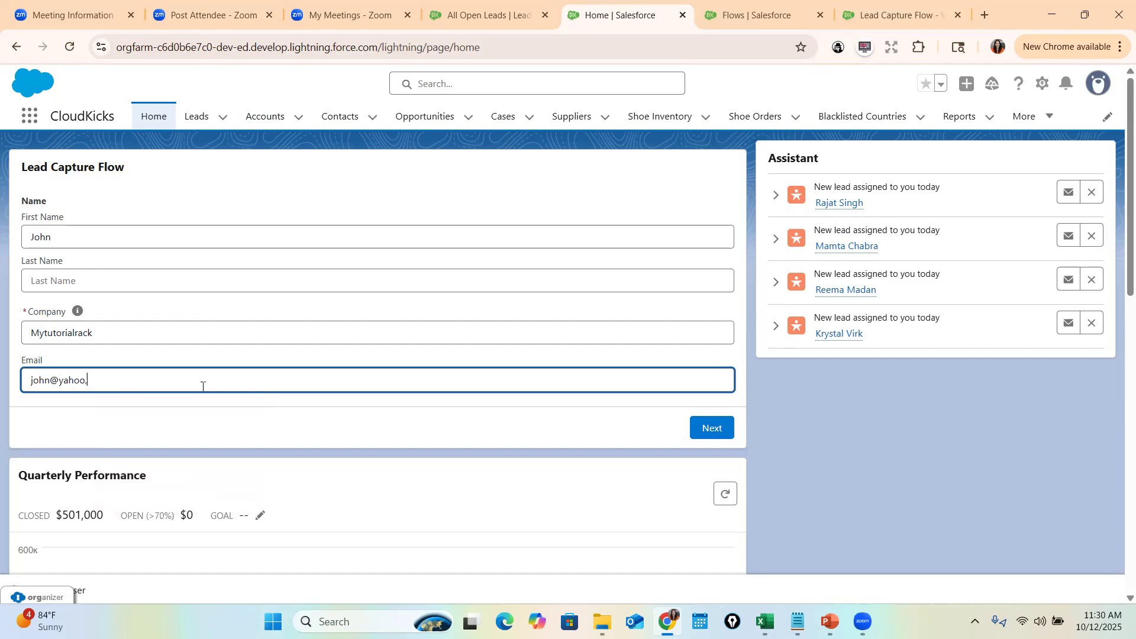
- Submit the lead and highlight the Lead Capture Flow title and unhandled fault error
left_click(713, 429)
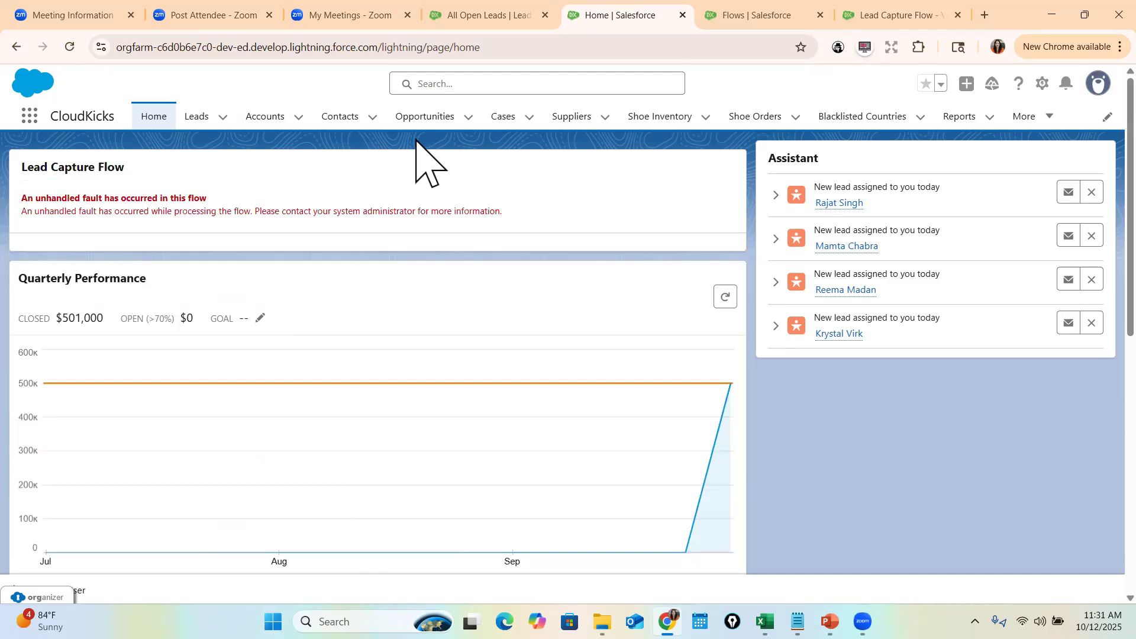
left_click_drag(21, 167, 216, 170)
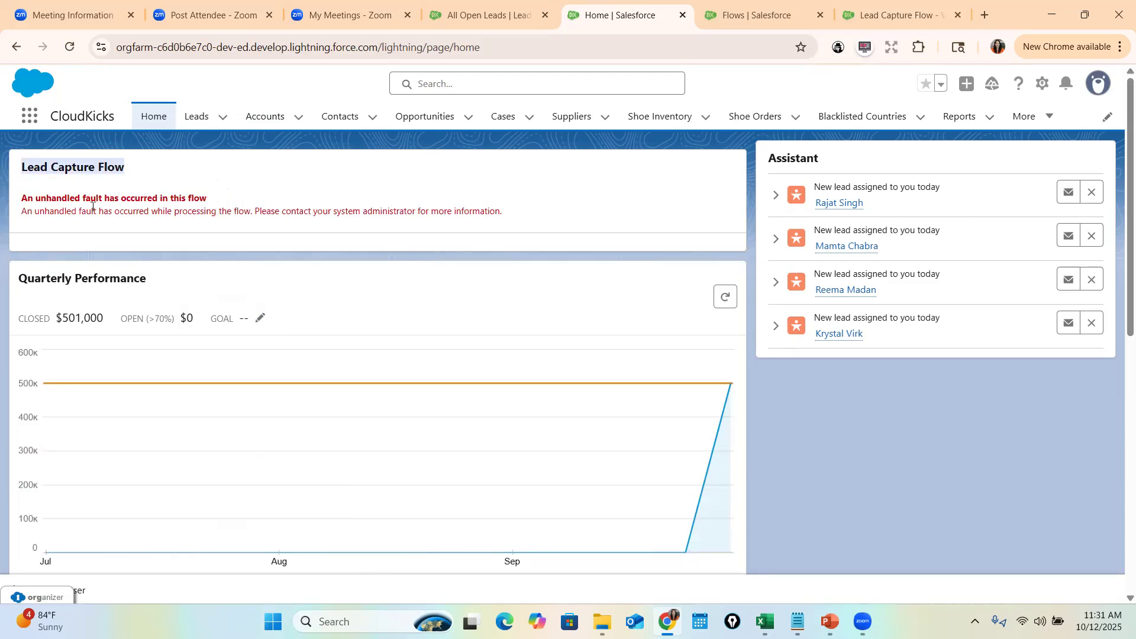
left_click_drag(20, 218, 503, 211)
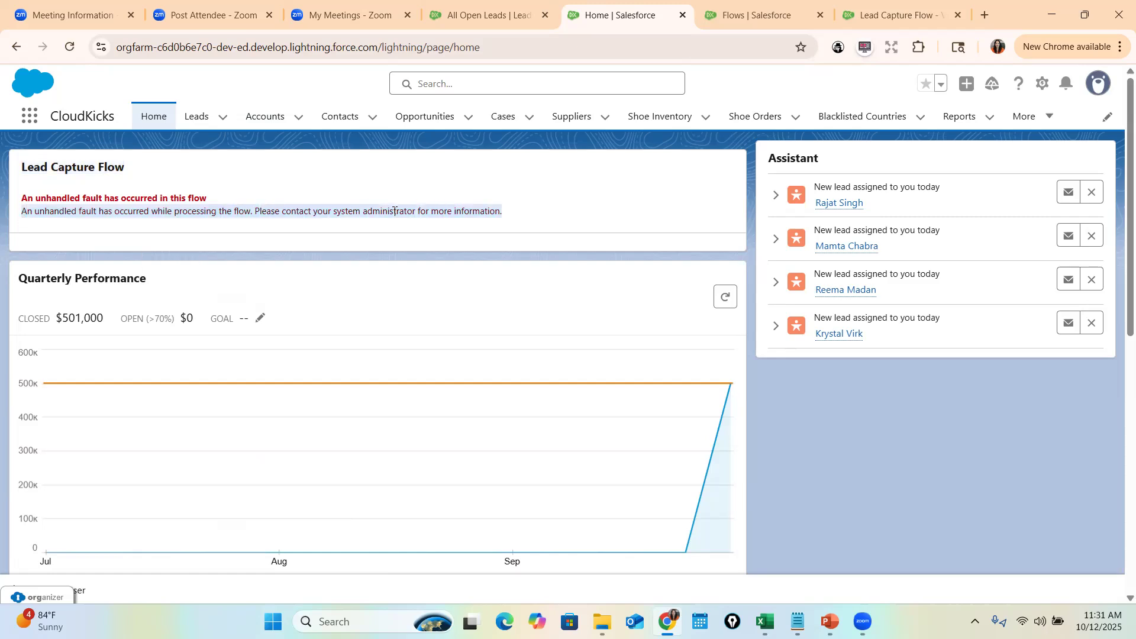
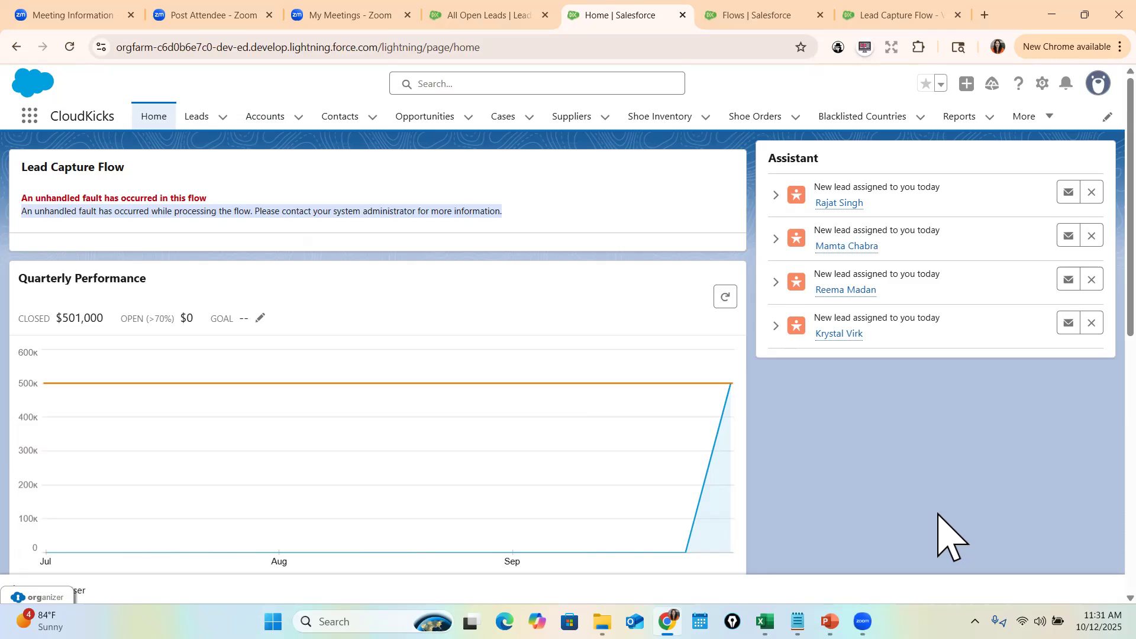
- Save Lead Capture Flow as a new version and return to its record page
left_click(923, 15)
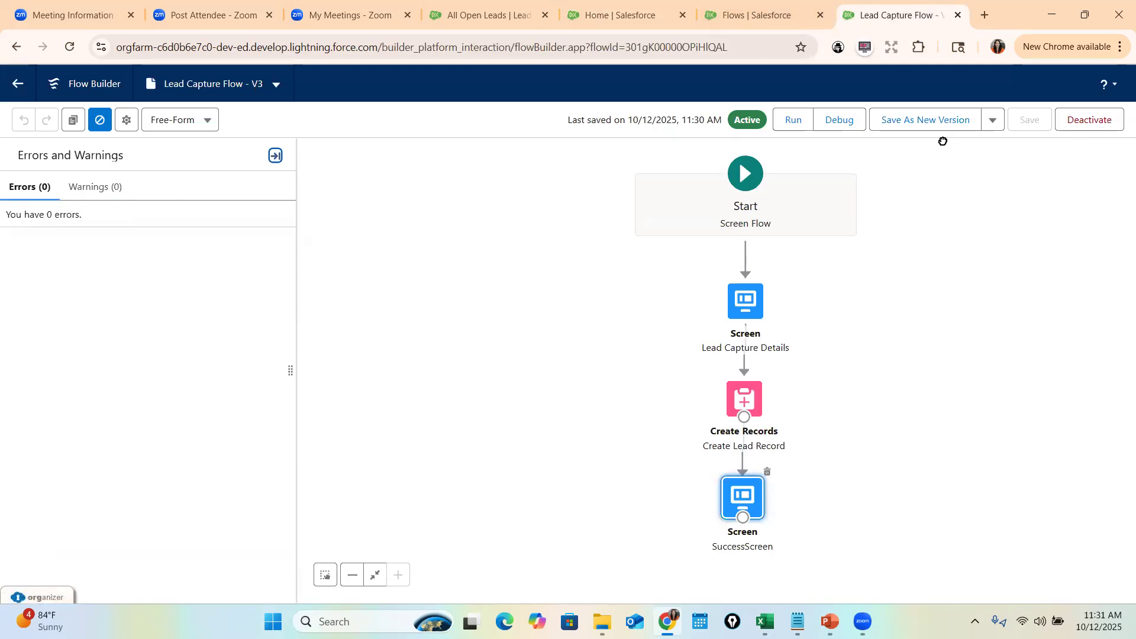
left_click(938, 122)
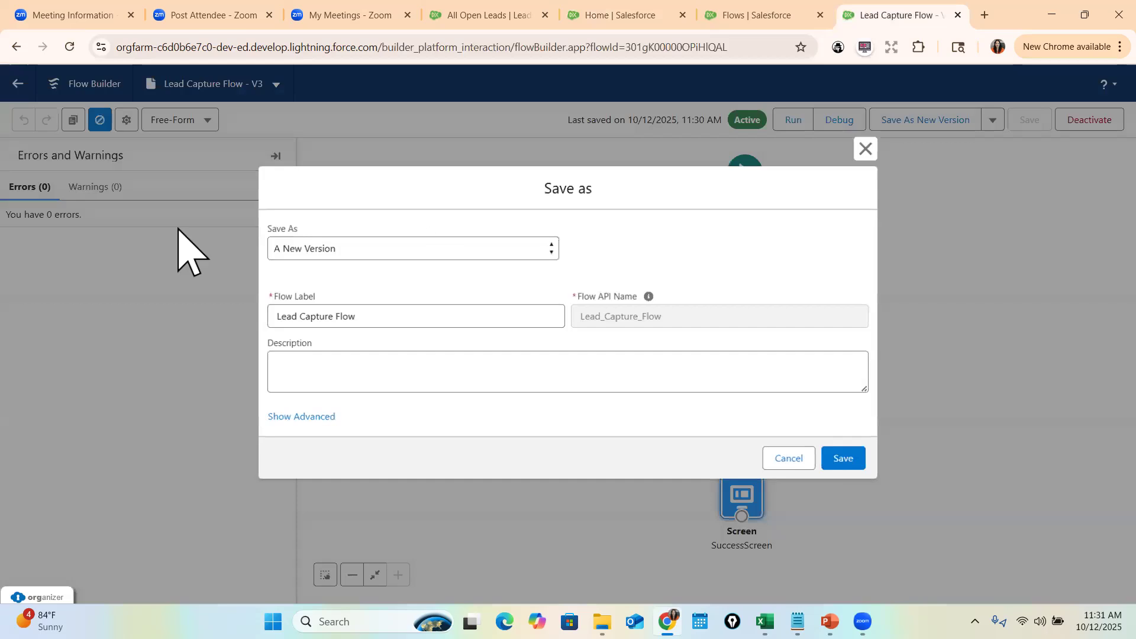
key("Return")
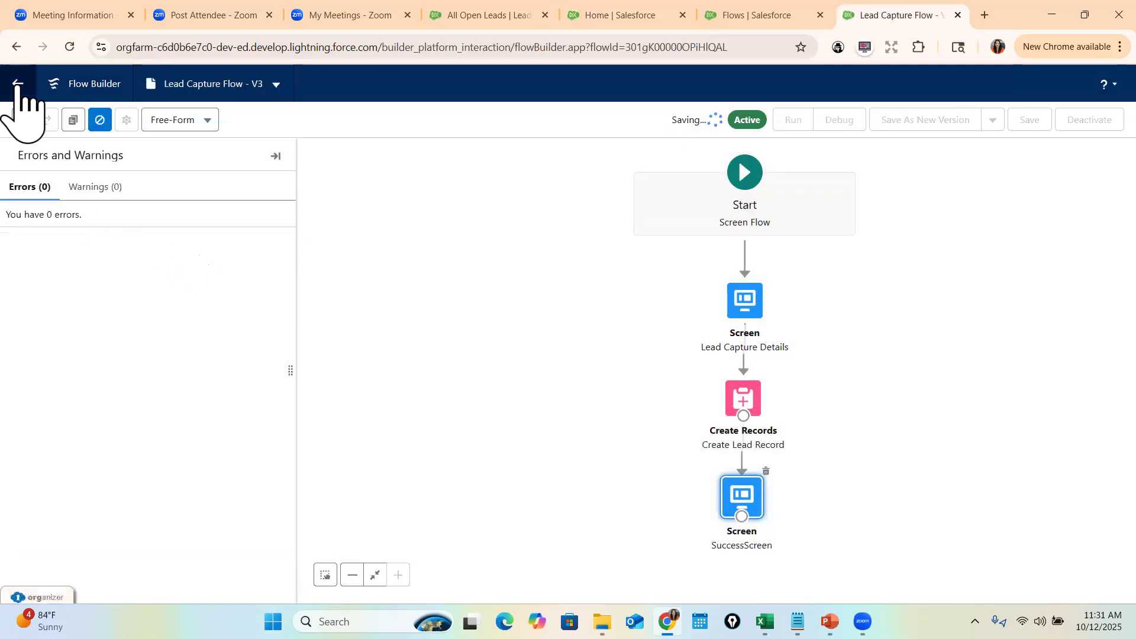
left_click(19, 85)
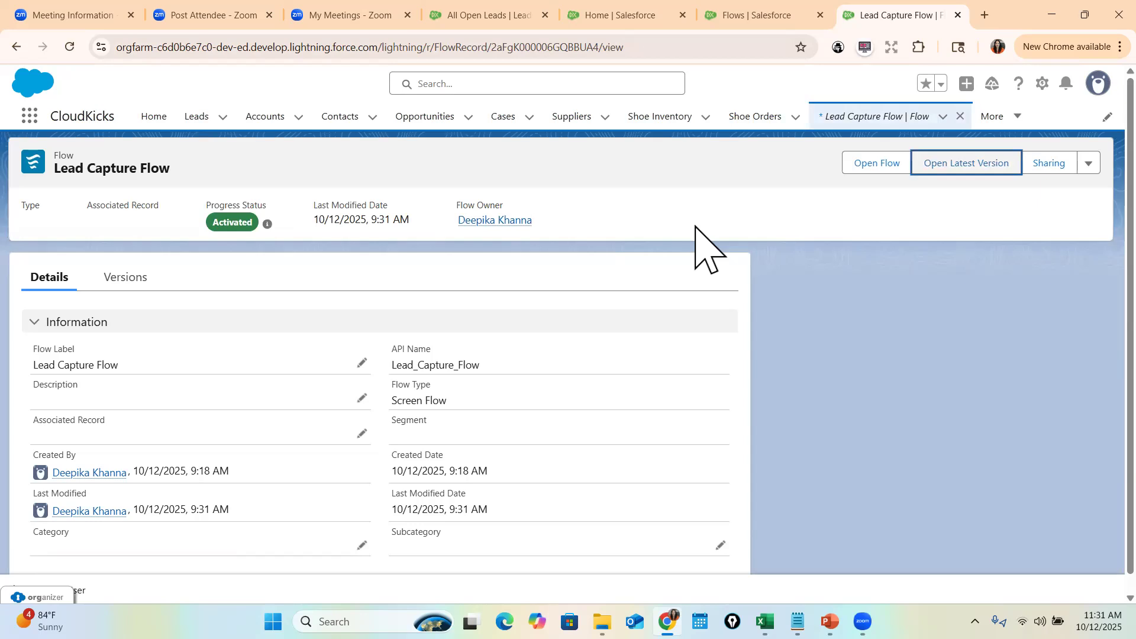
- Reopen the flow, save it again as inactive version V5, and show the Toolbox
left_click(886, 157)
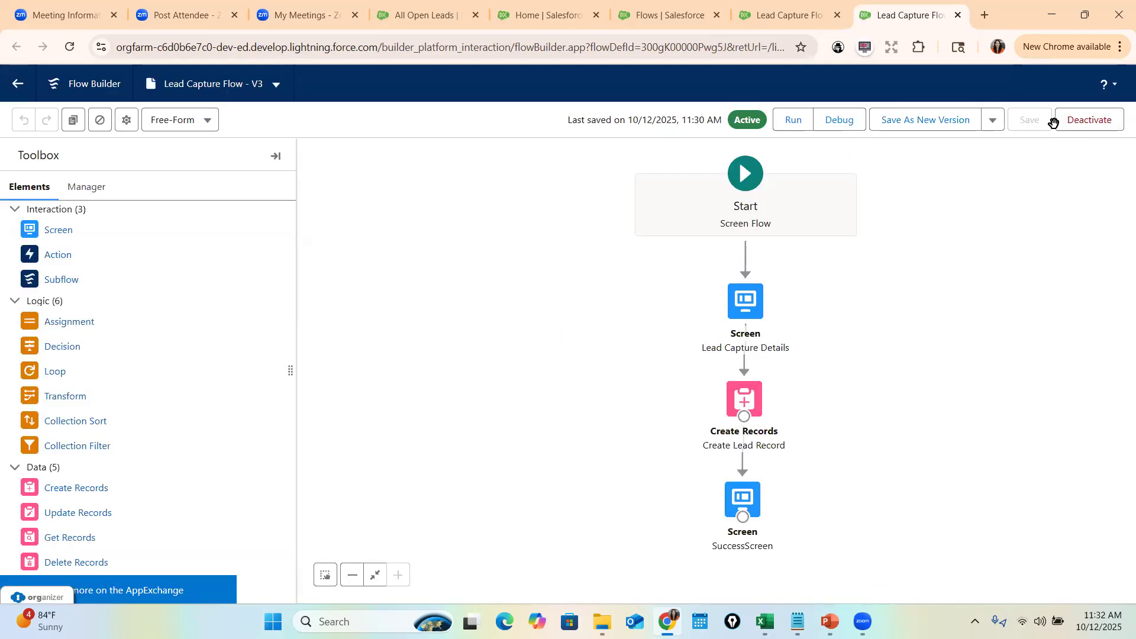
left_click(923, 124)
left_click(840, 459)
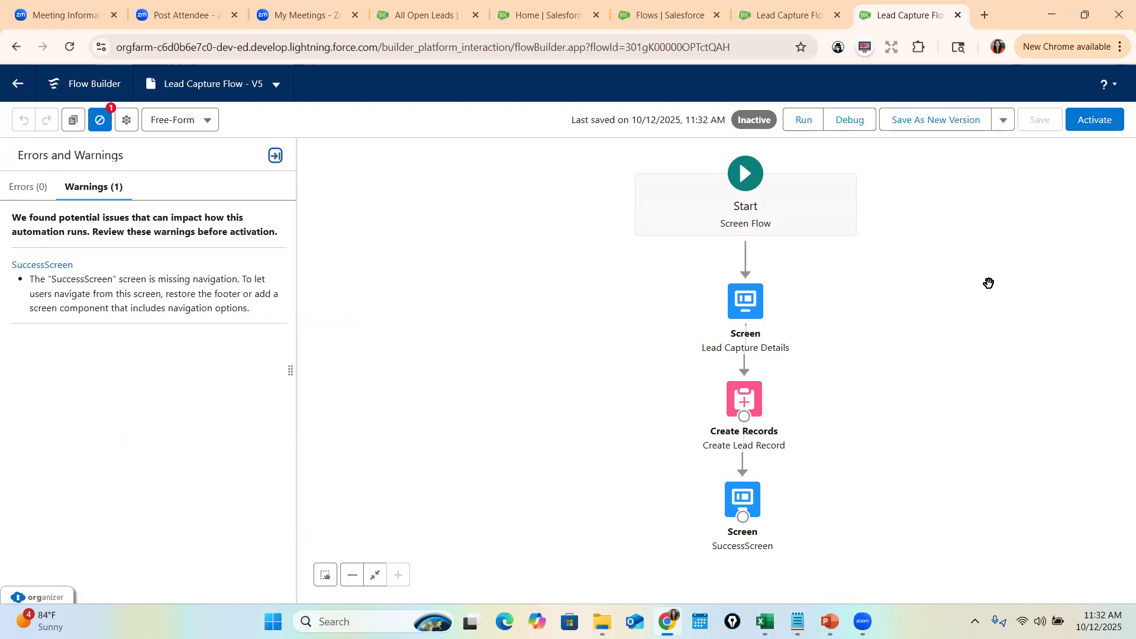
scroll(989, 284, "down", 2)
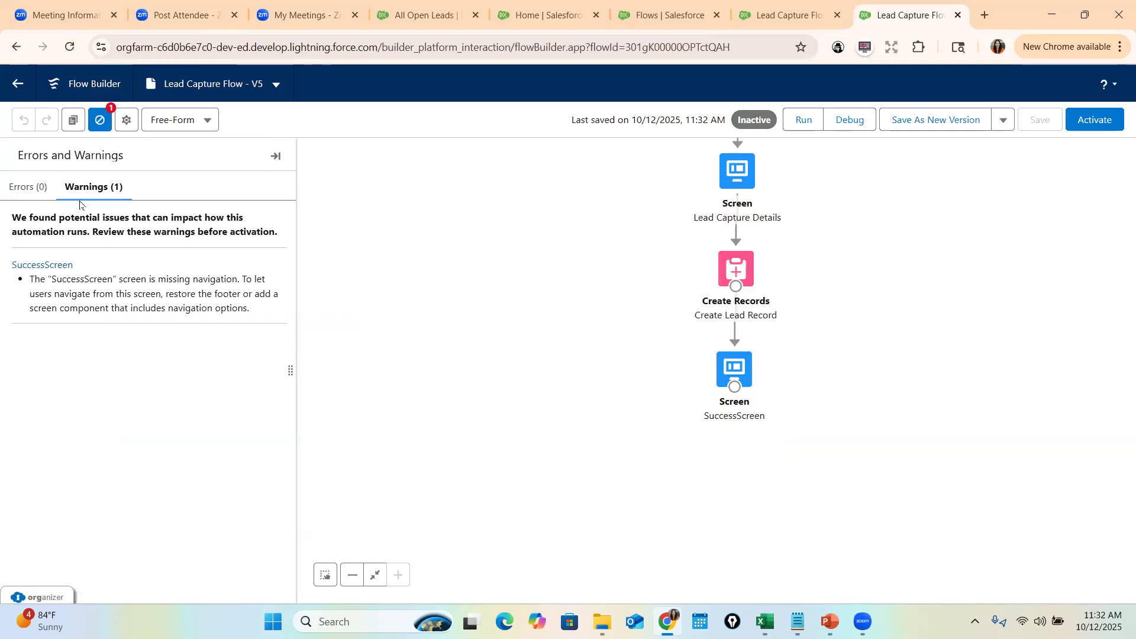
left_click(100, 120)
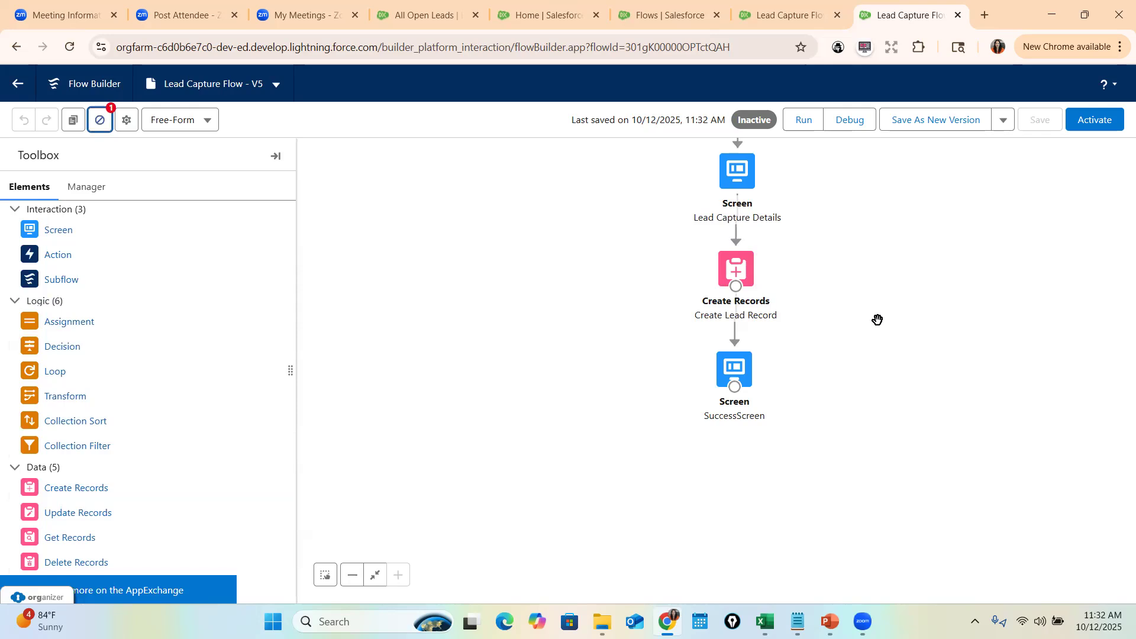
scroll(876, 320, "up", 2)
scroll(763, 368, "down", 1)
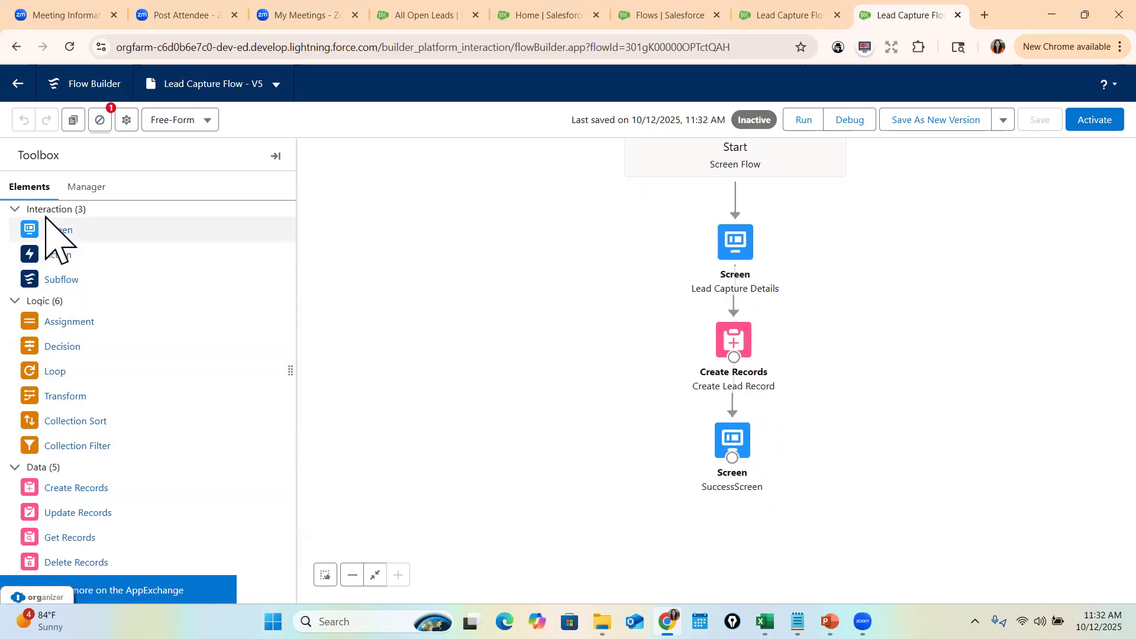
- Add a screen labelled FaultScreen with a Display Text component named ErrorMEssage
left_click_drag(46, 232, 804, 411)
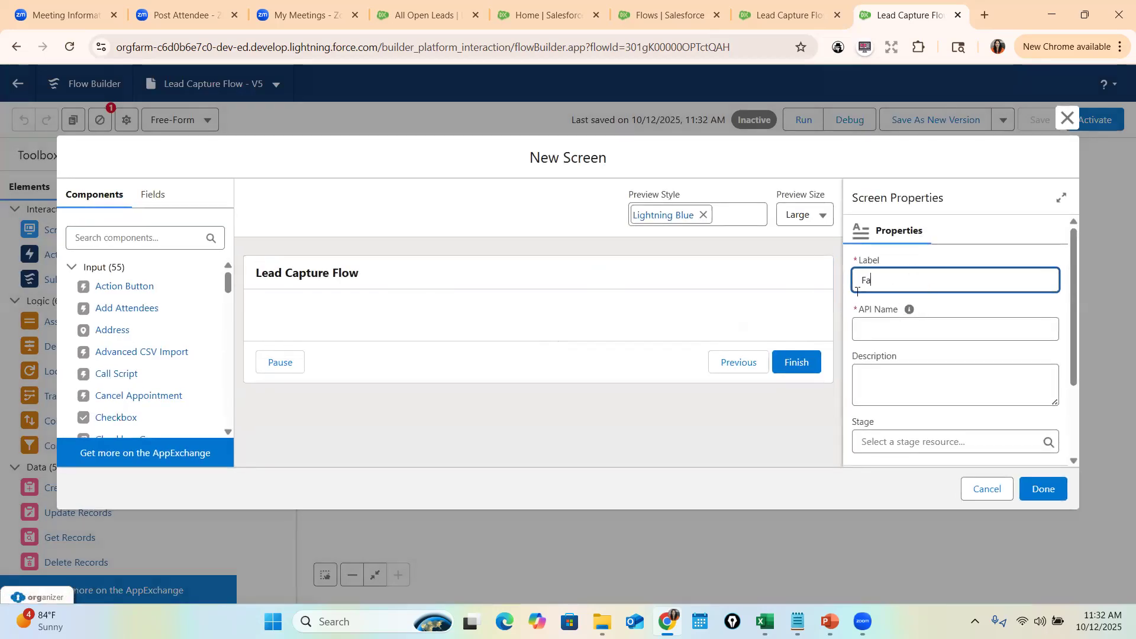
type("FaultScreen")
left_click(910, 309)
left_click(156, 238)
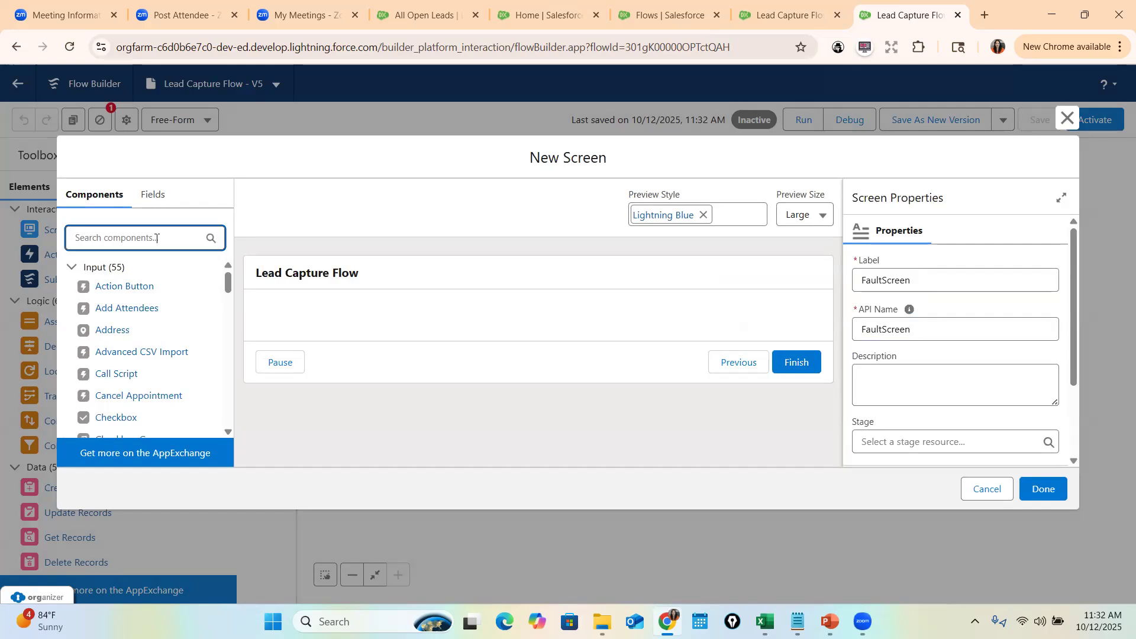
type("Dis")
left_click_drag(120, 287, 491, 326)
left_click(910, 284)
type("Err")
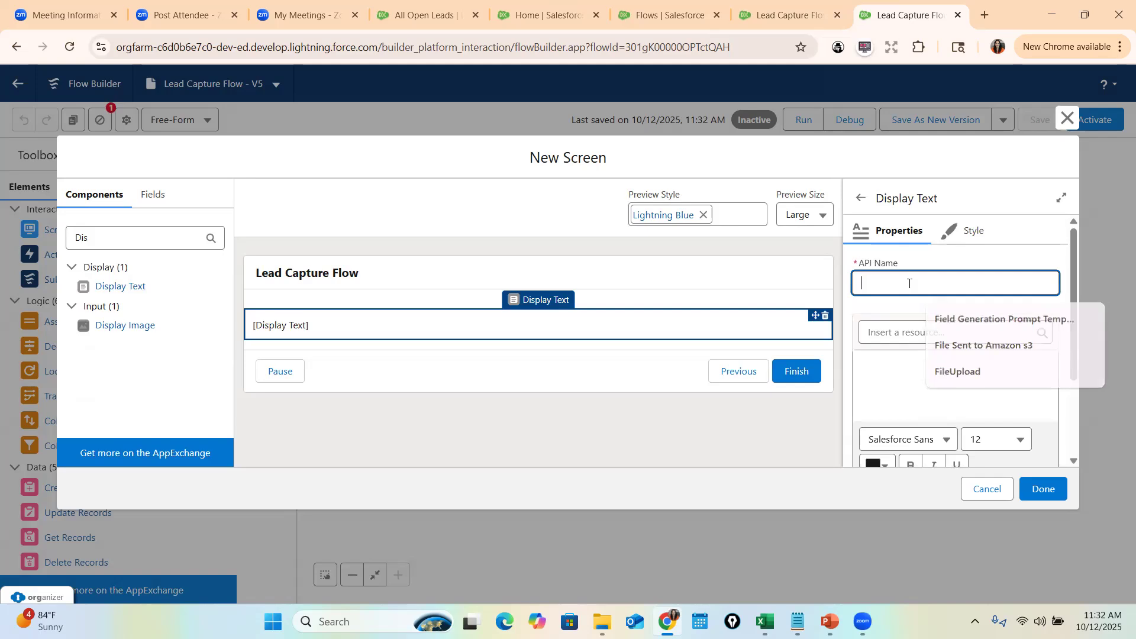
type("orMEssage")
key("Tab")
key("Tab")
- Write 'An error occurred while creating a Lead Record.' and 'Here are the error details' as the message
left_click(928, 367)
type("An erroe")
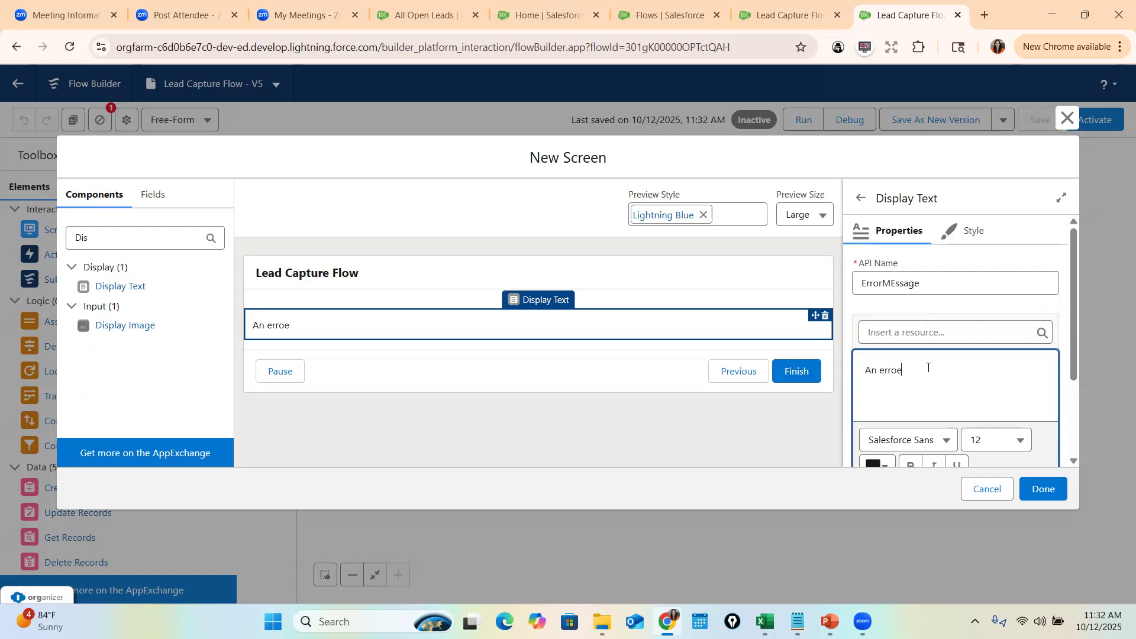
type("ocurred whi")
key("BackSpace")
key("BackSpace")
key("BackSpace")
key("BackSpace")
key("BackSpace")
key("BackSpace")
type("ed")
right_click(917, 370)
left_click(947, 59)
type("while creating a Lead Record")
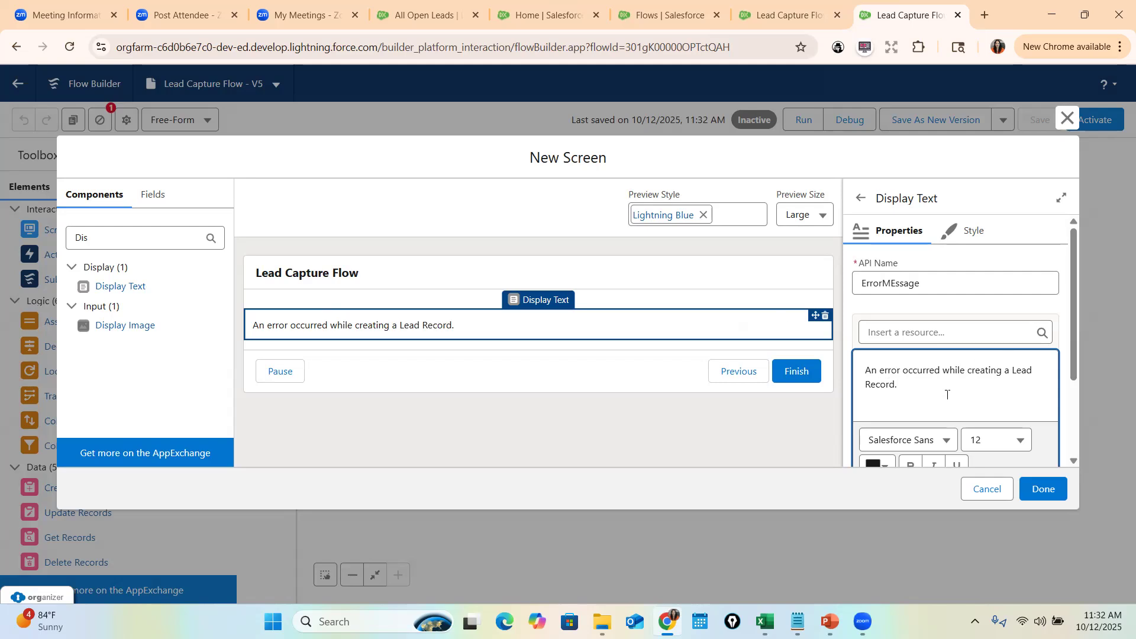
type(".")
key("Return")
type("Here are")
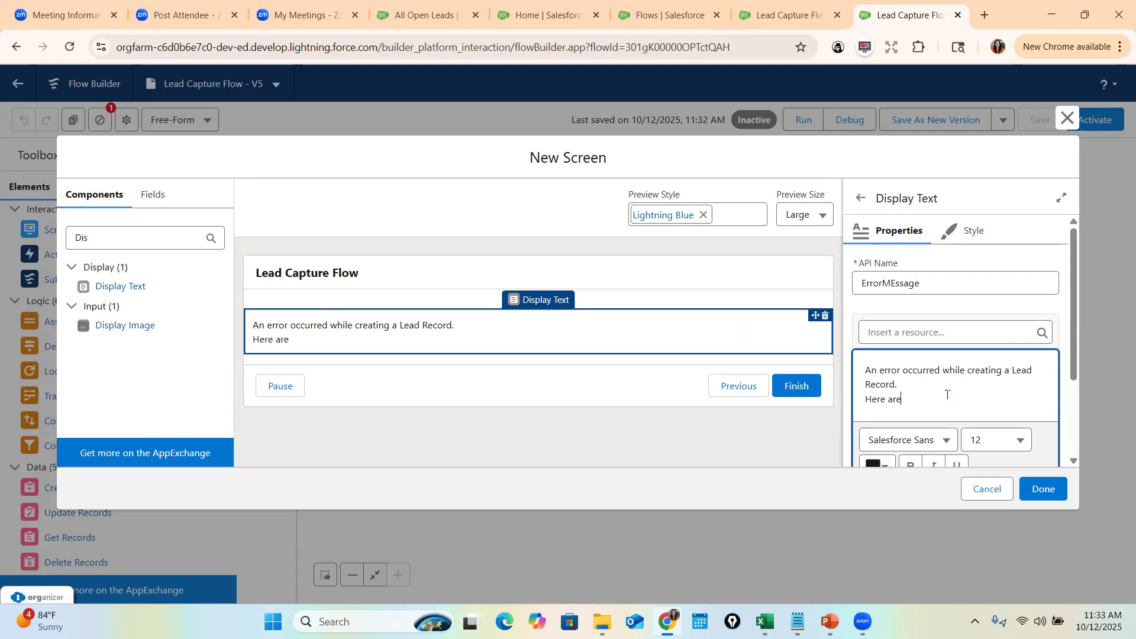
type(" the error details")
- Append the {!$Flow.FaultMessage} variable to the error text
left_click(919, 336)
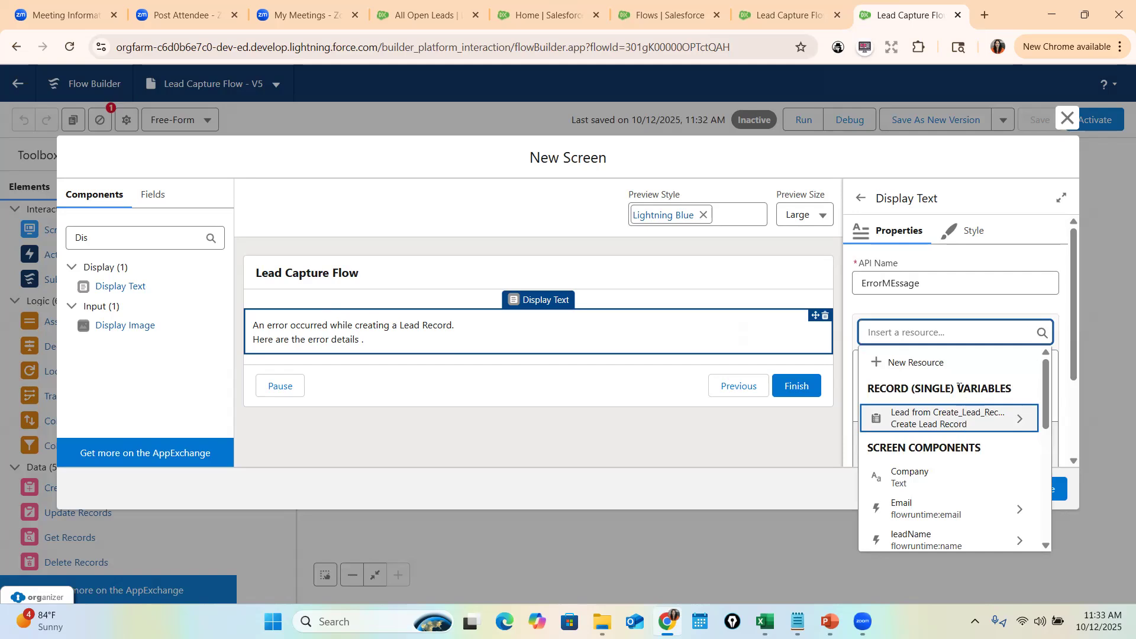
type("Fl")
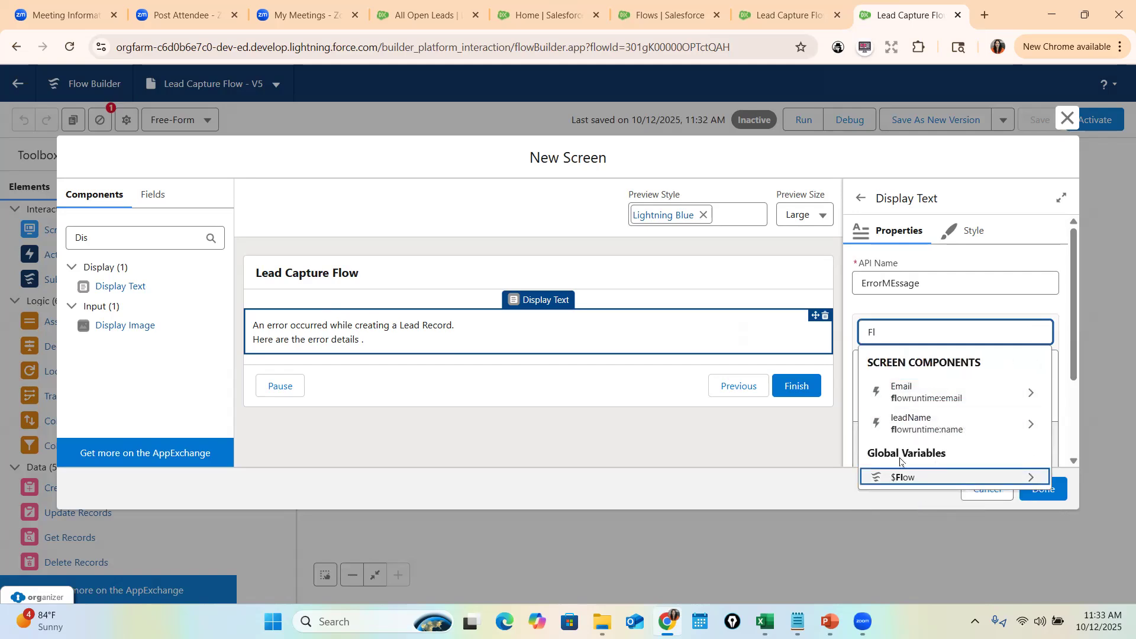
left_click(981, 481)
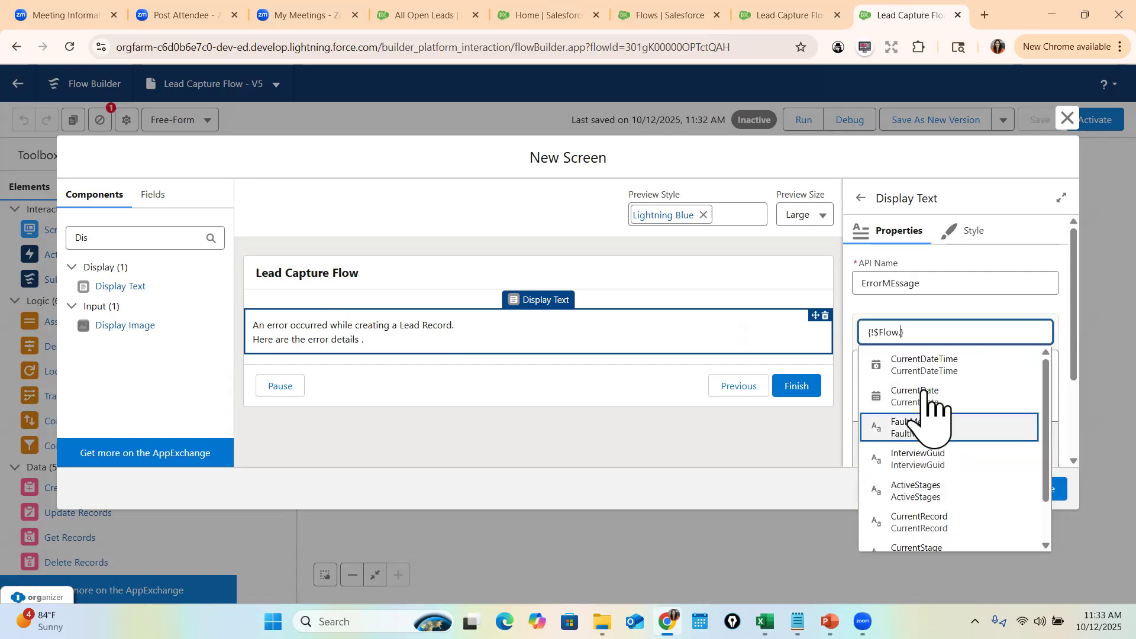
type("Fau")
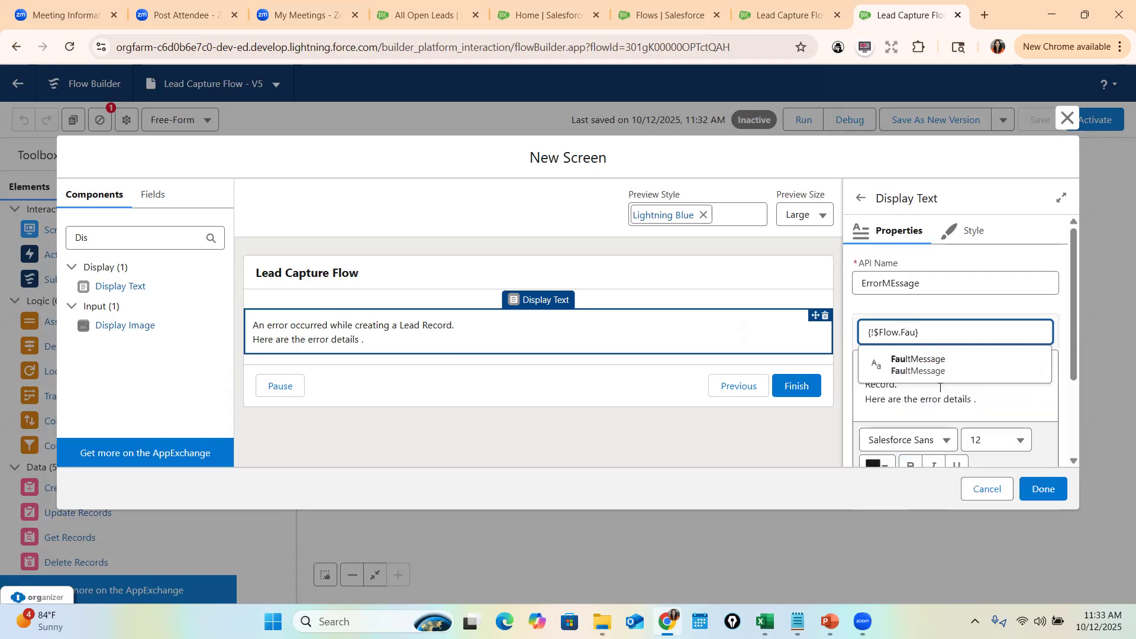
left_click(947, 365)
- Centre the FaultMessage line and set its font size to 26
left_click_drag(903, 414, 858, 416)
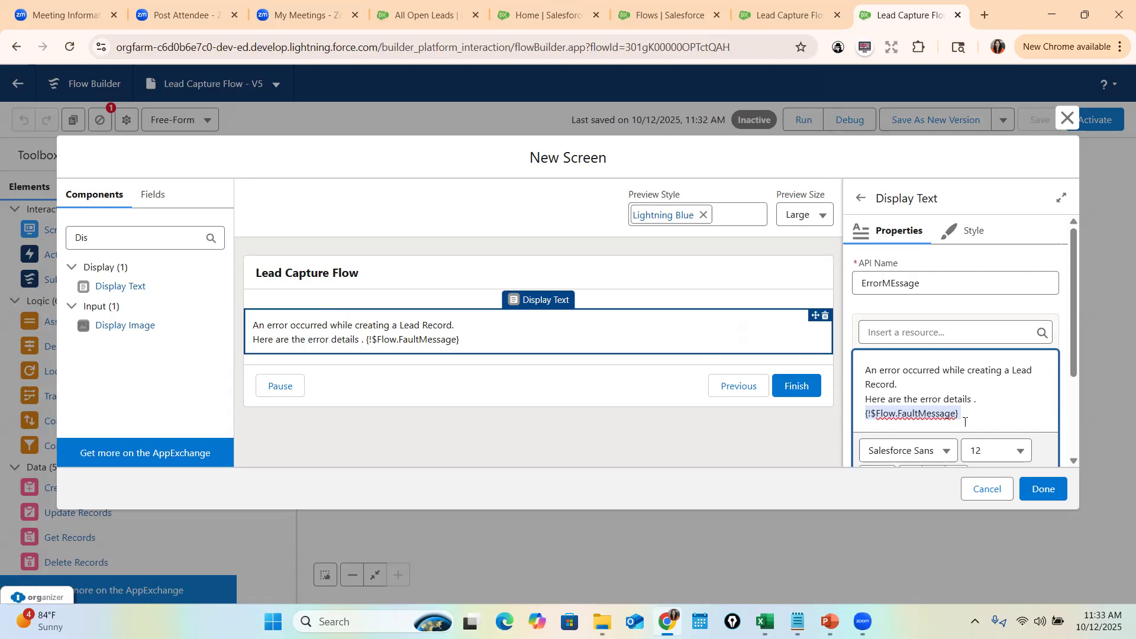
scroll(1013, 406, "down", 1)
scroll(1006, 385, "down", 1)
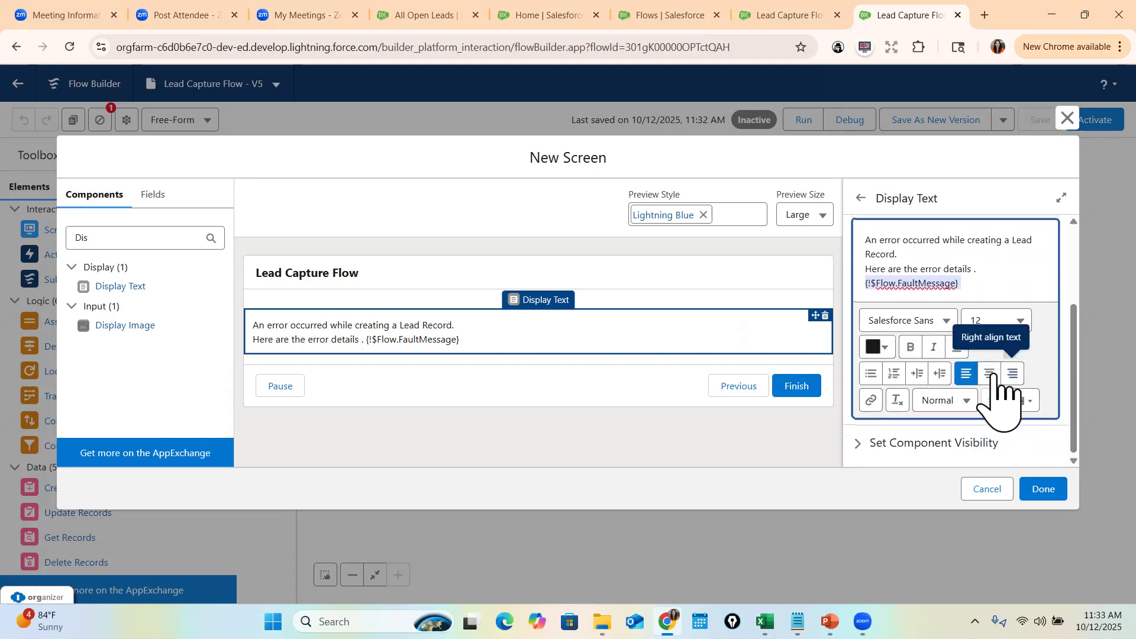
left_click(988, 373)
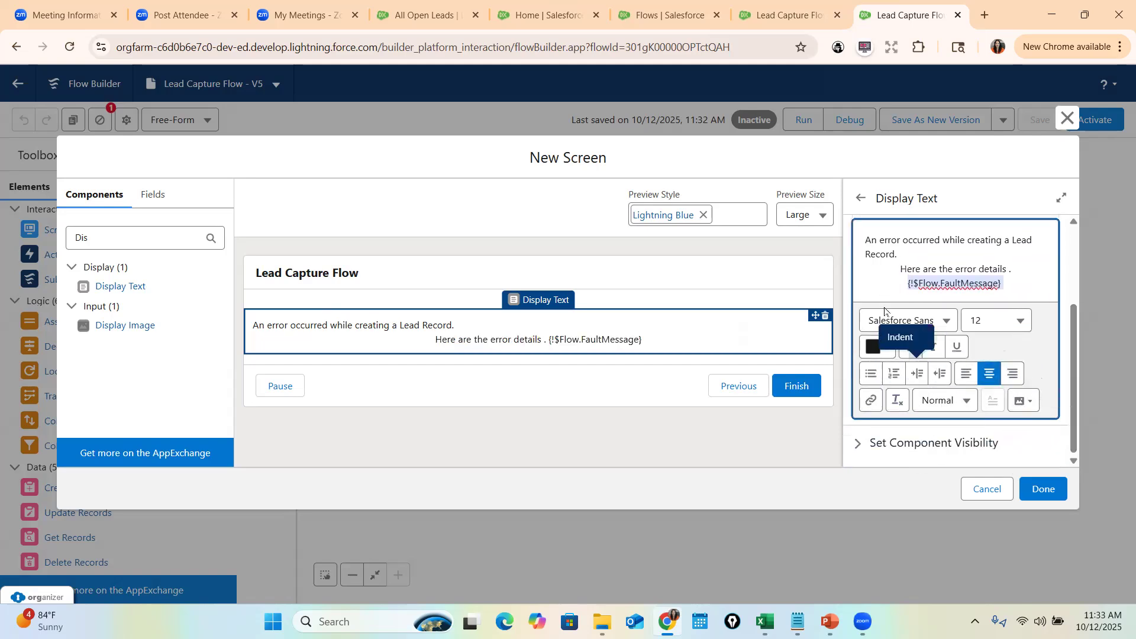
left_click(1007, 328)
scroll(1000, 426, "down", 4)
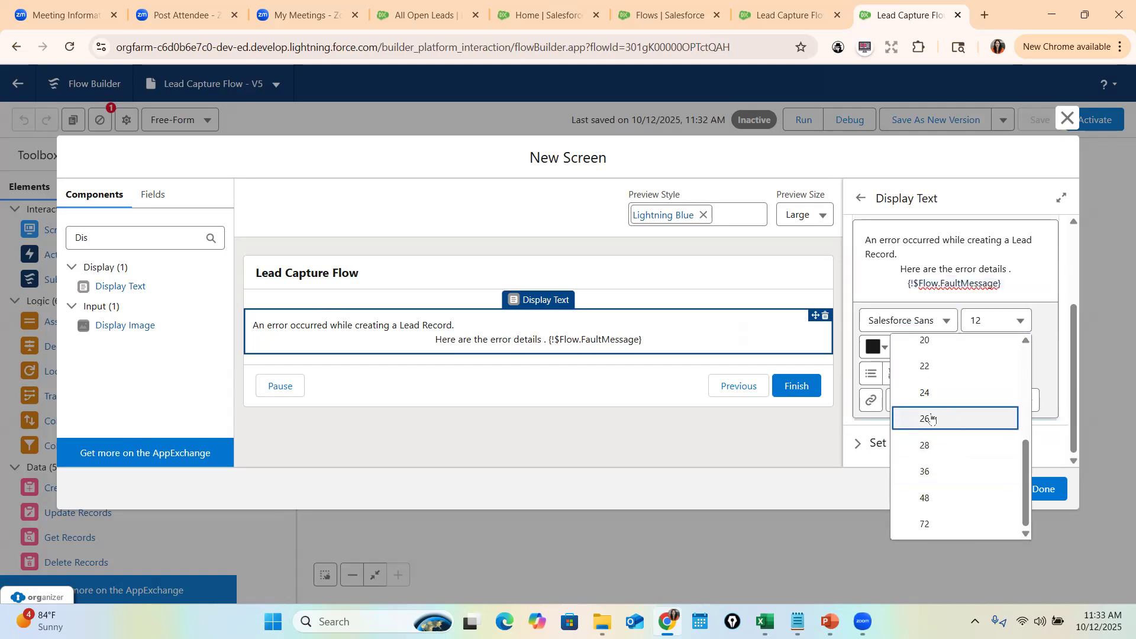
left_click(941, 416)
- Colour the FaultMessage red, finish the screen, and route Create Lead Record's fault path to FaultScreen
left_click(885, 396)
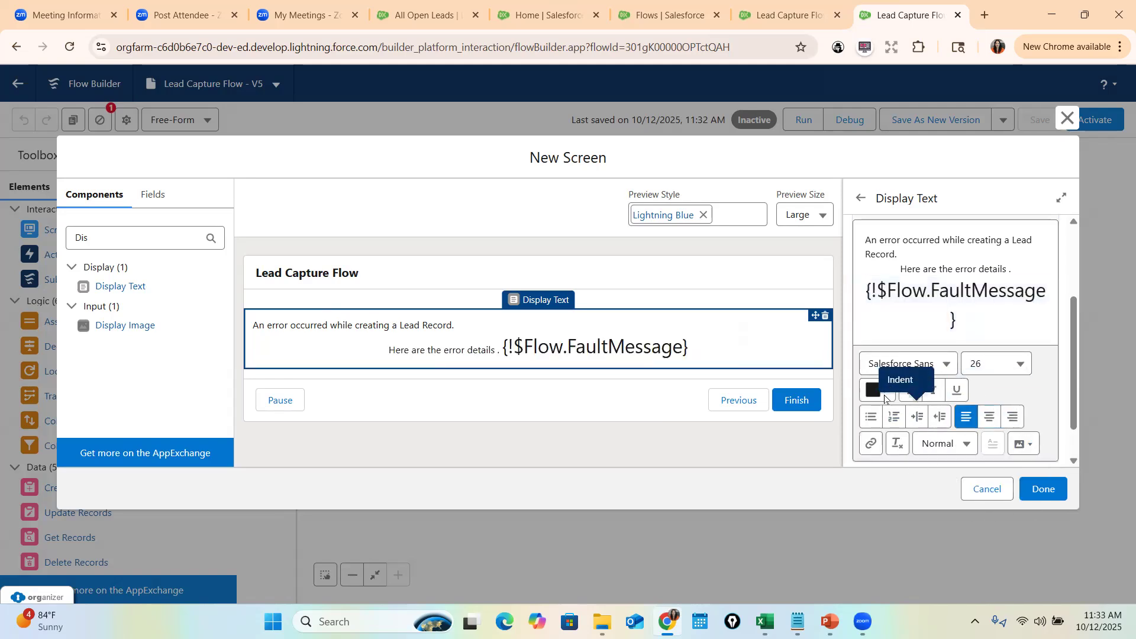
left_click(876, 393)
left_click(987, 436)
left_click(989, 577)
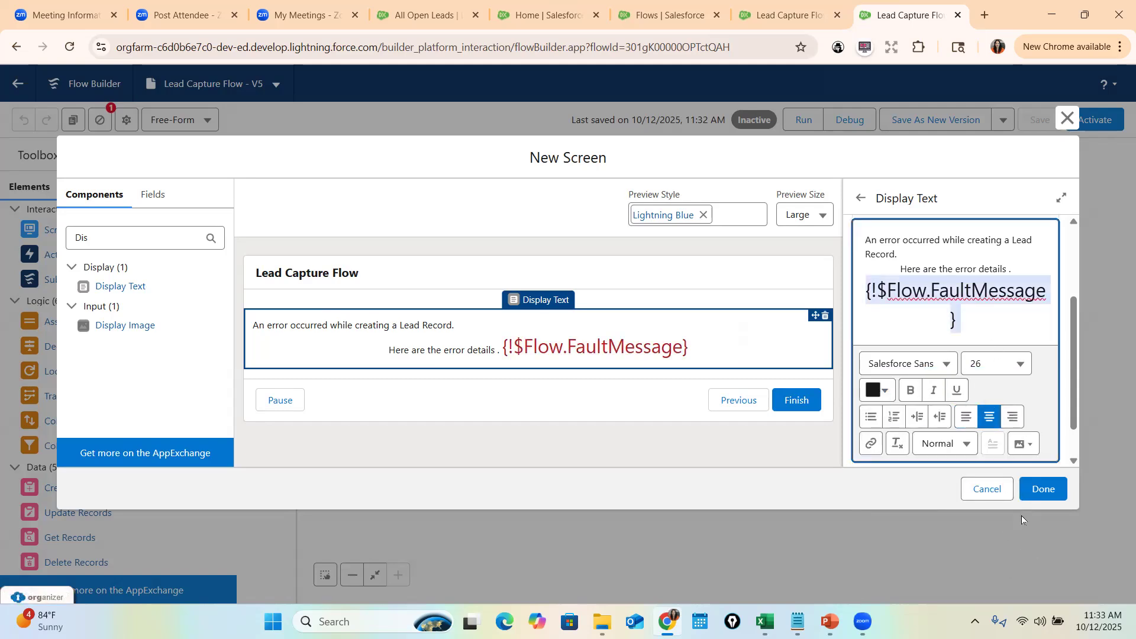
left_click(1043, 489)
mouse_move(734, 357)
left_mouse_down()
mouse_move(738, 380)
mouse_move(825, 449)
mouse_move(831, 432)
left_mouse_up()
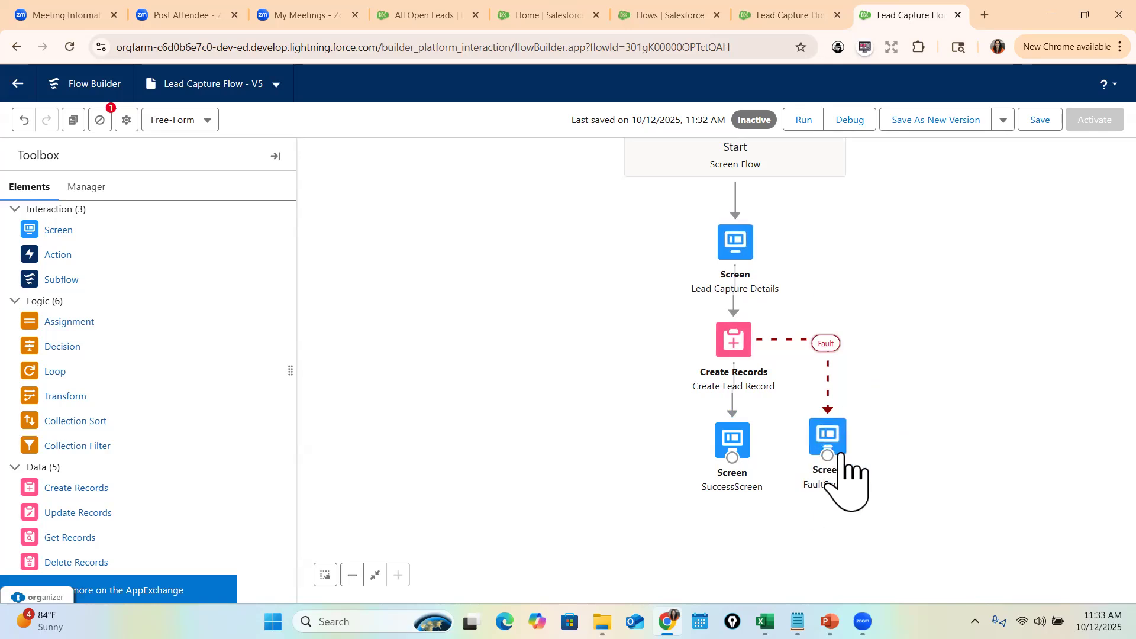
- Save and activate Lead Capture Flow V5, close its record tab, and reload the Home page
left_click(1040, 120)
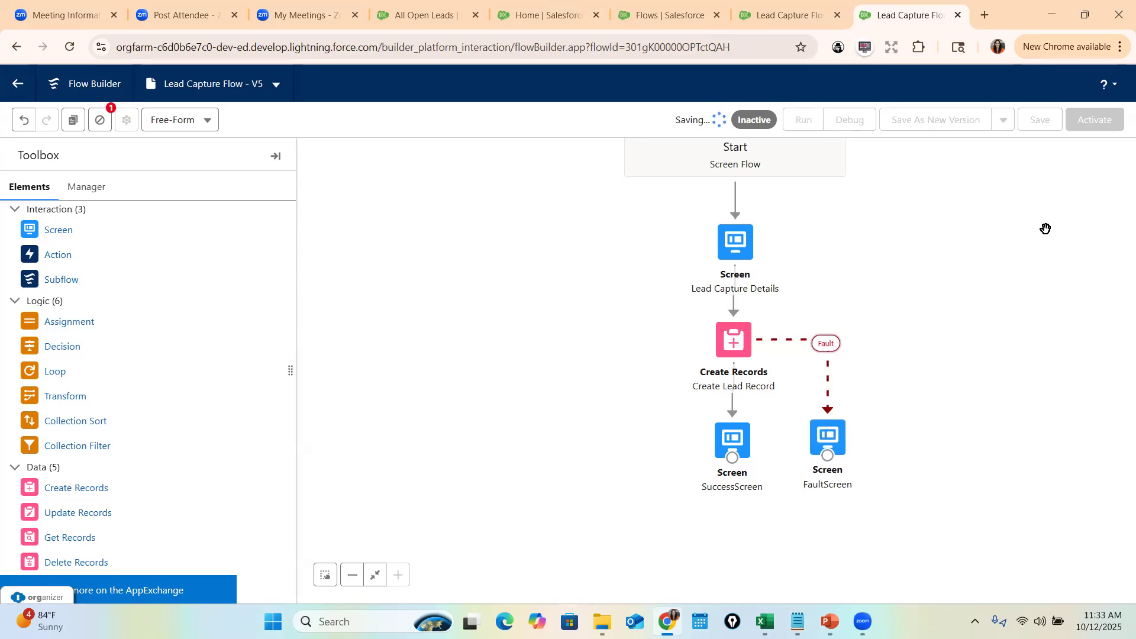
left_click(1088, 123)
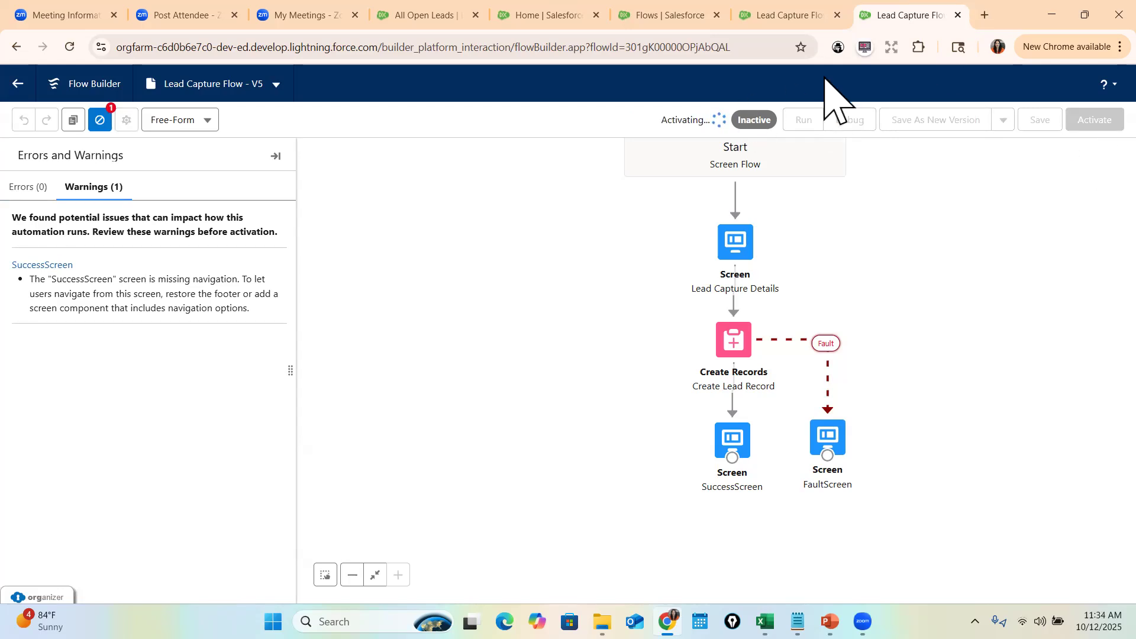
left_click(781, 15)
left_click(837, 15)
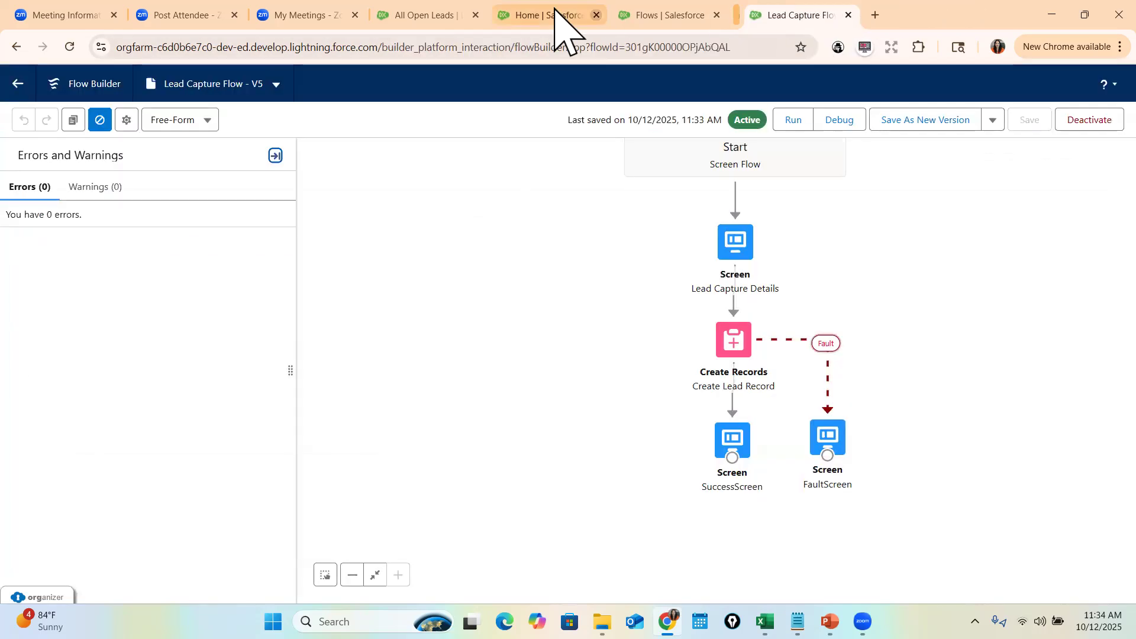
left_click(521, 14)
left_click(455, 48)
key("Return")
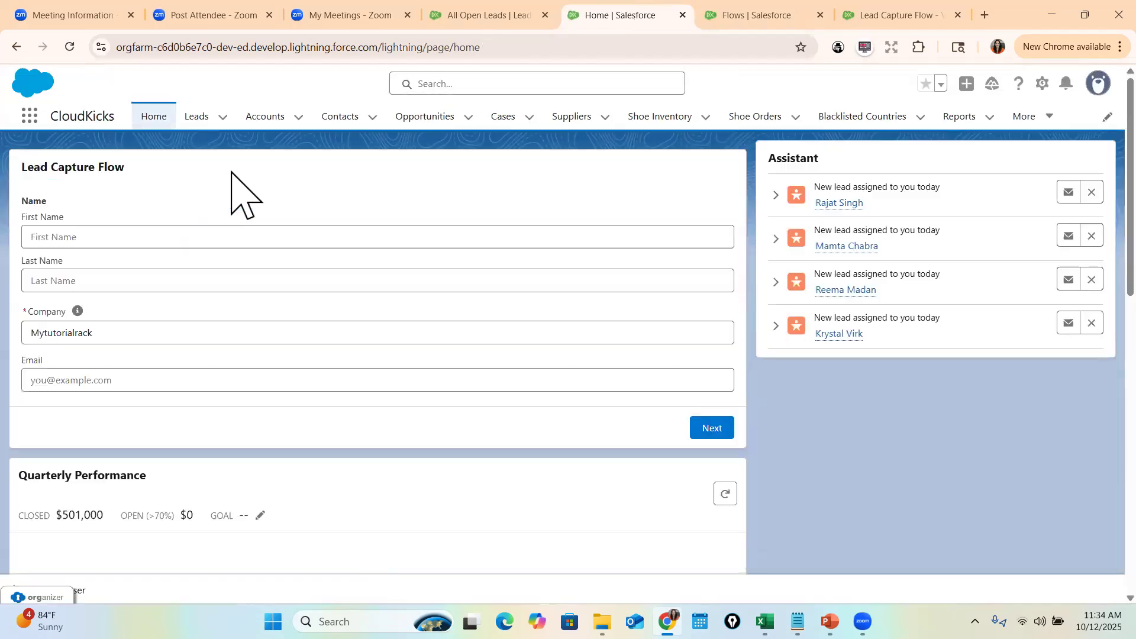
- Run the flow with a first name and email address but no last name
left_click(154, 242)
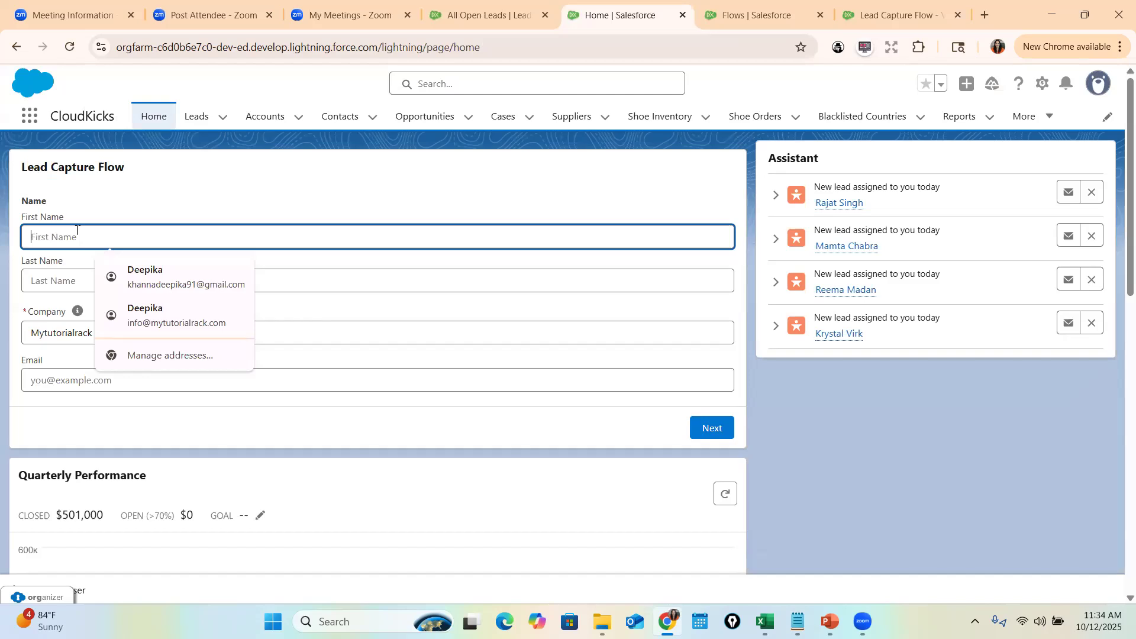
type("Kim")
key("Tab")
key("Tab")
key("Tab")
key("Tab")
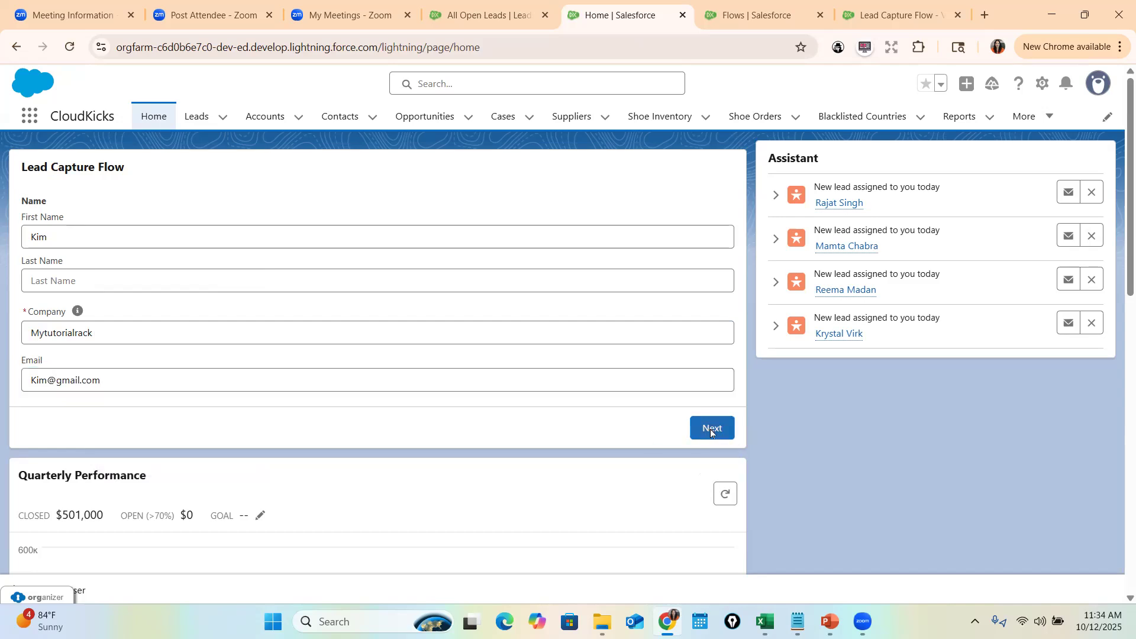
left_click(710, 433)
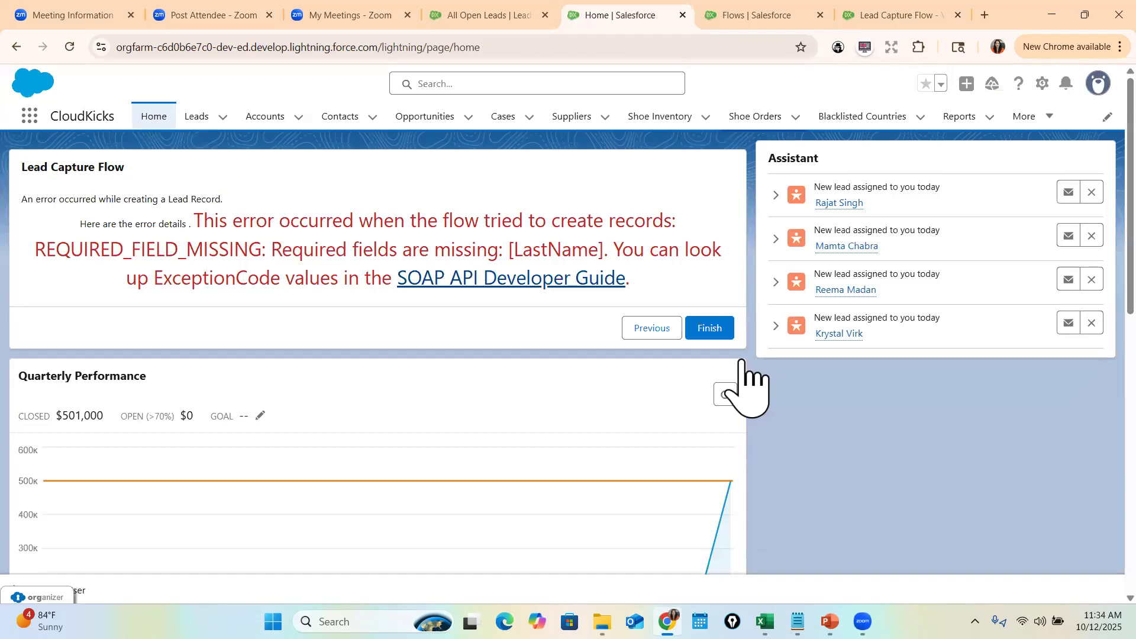
- Highlight the red REQUIRED_FIELD_MISSING error for LastName on the FaultScreen
left_click_drag(182, 225, 675, 222)
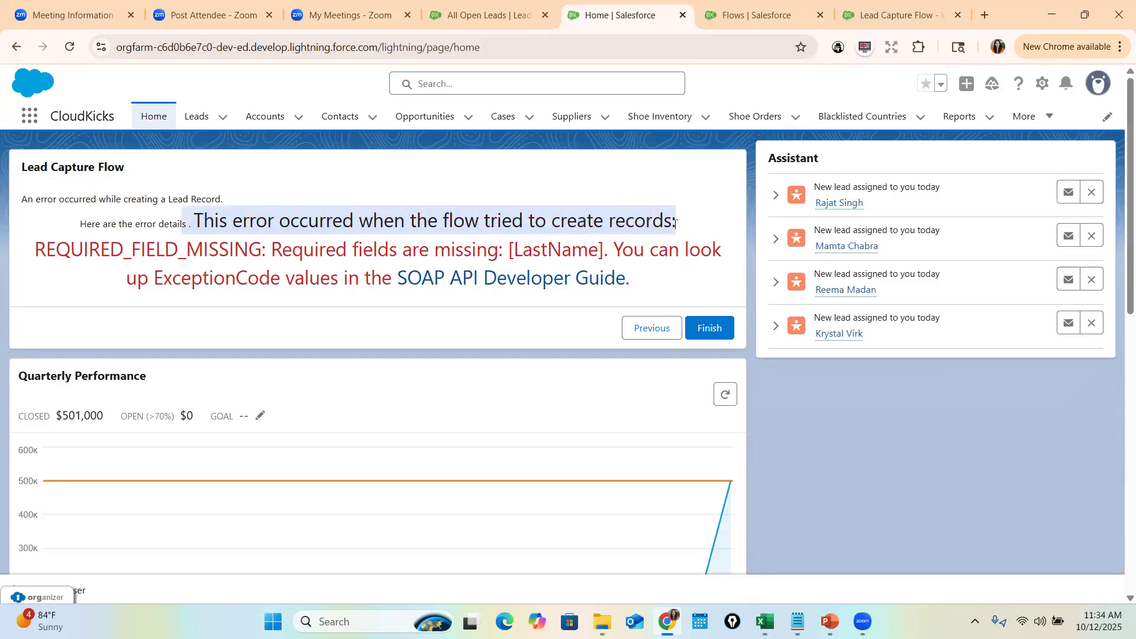
double_click(81, 244)
left_click_drag(514, 249, 607, 249)
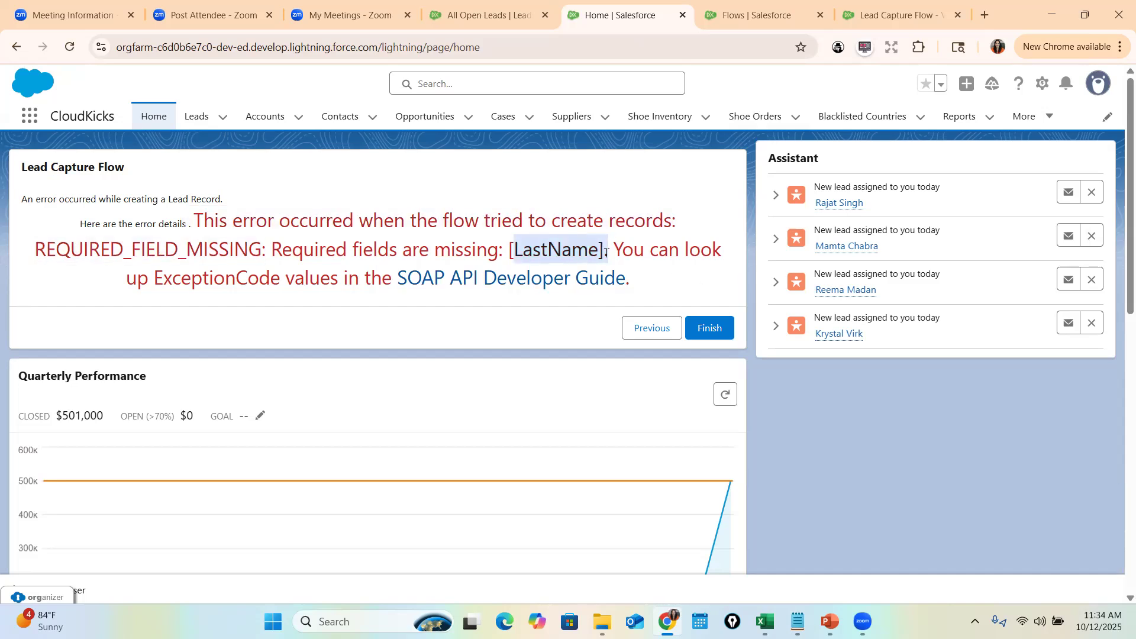
left_click_drag(655, 304, 187, 219)
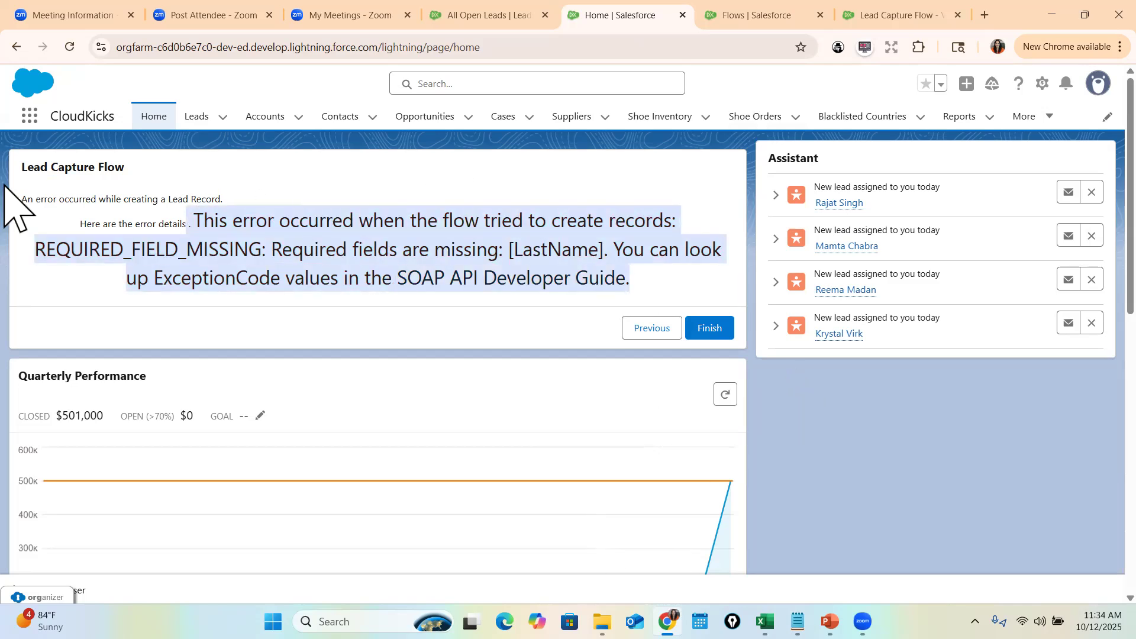
left_click_drag(22, 164, 169, 225)
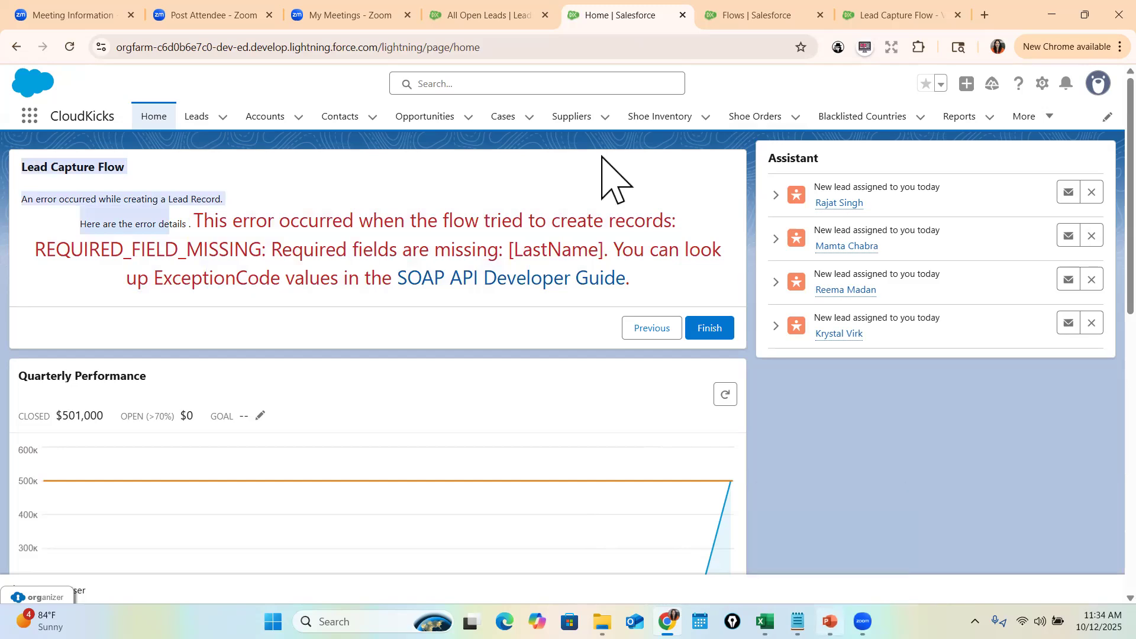
- Present the Screen Flow slide, then advance to the Create a Contact Related to Account slide
key("alt+Tab")
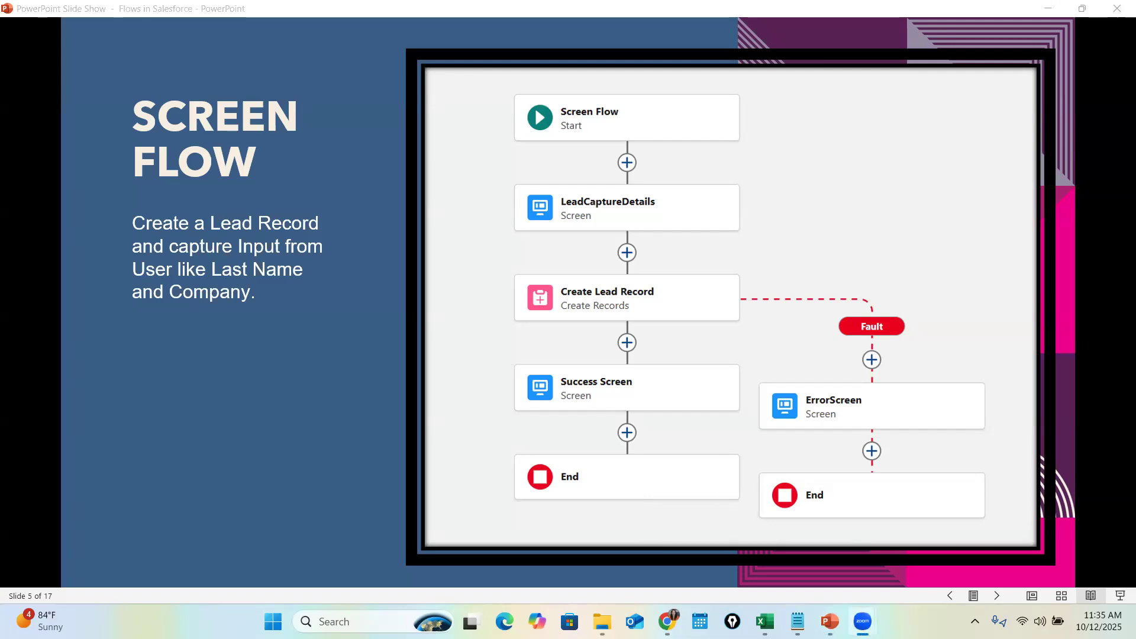
key("alt+Tab")
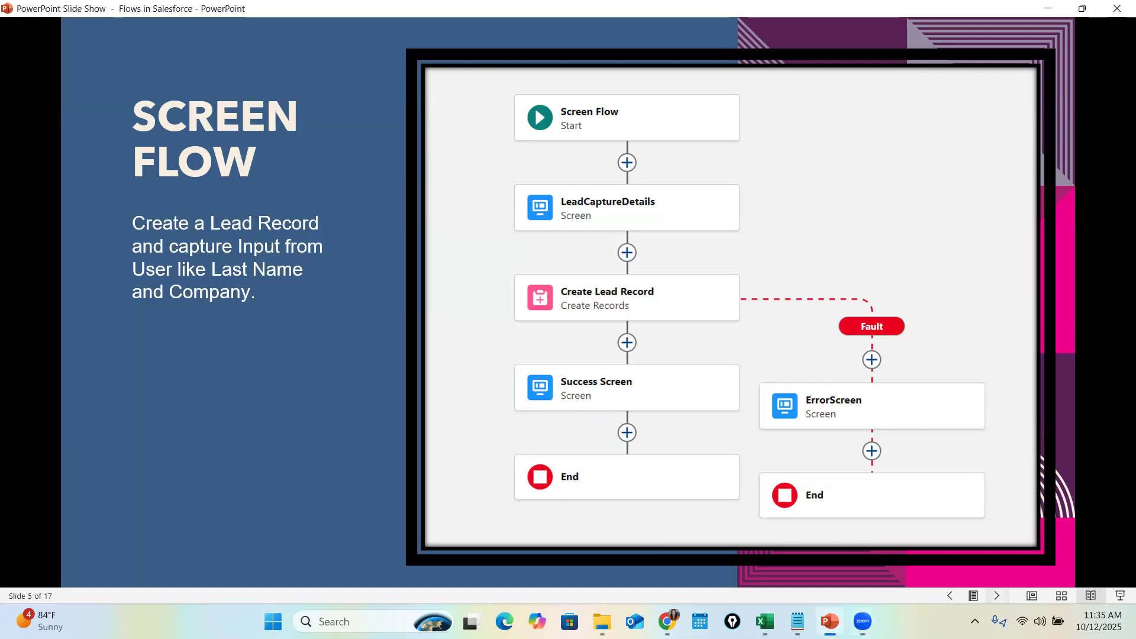
key("Right")
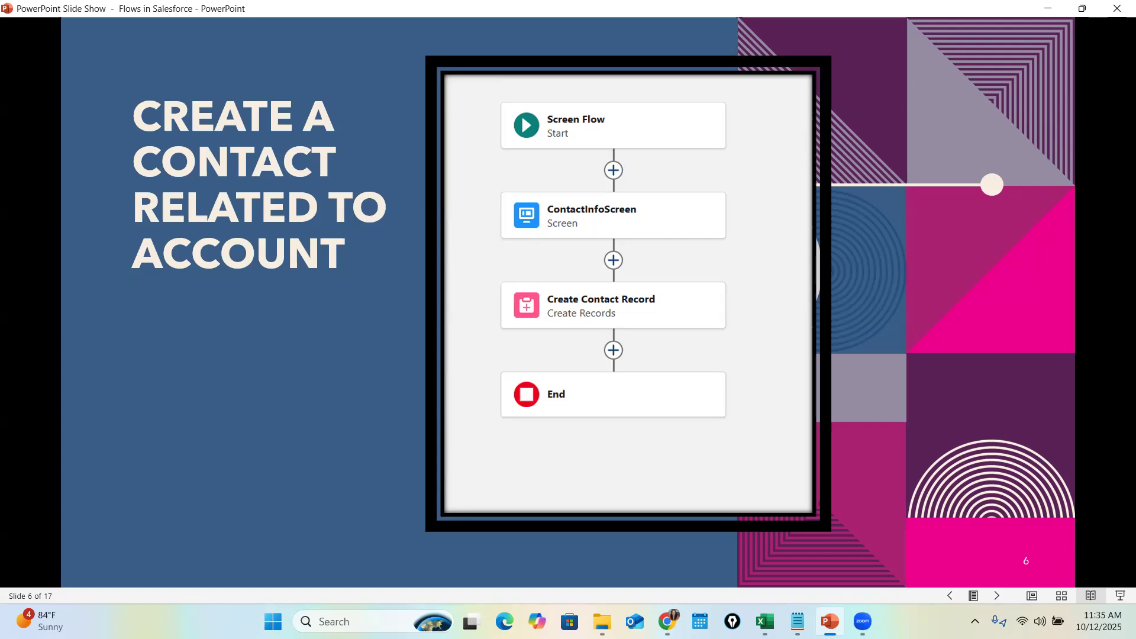
- Return to the flow builder and save Lead Capture Flow as a new version
left_click(667, 621)
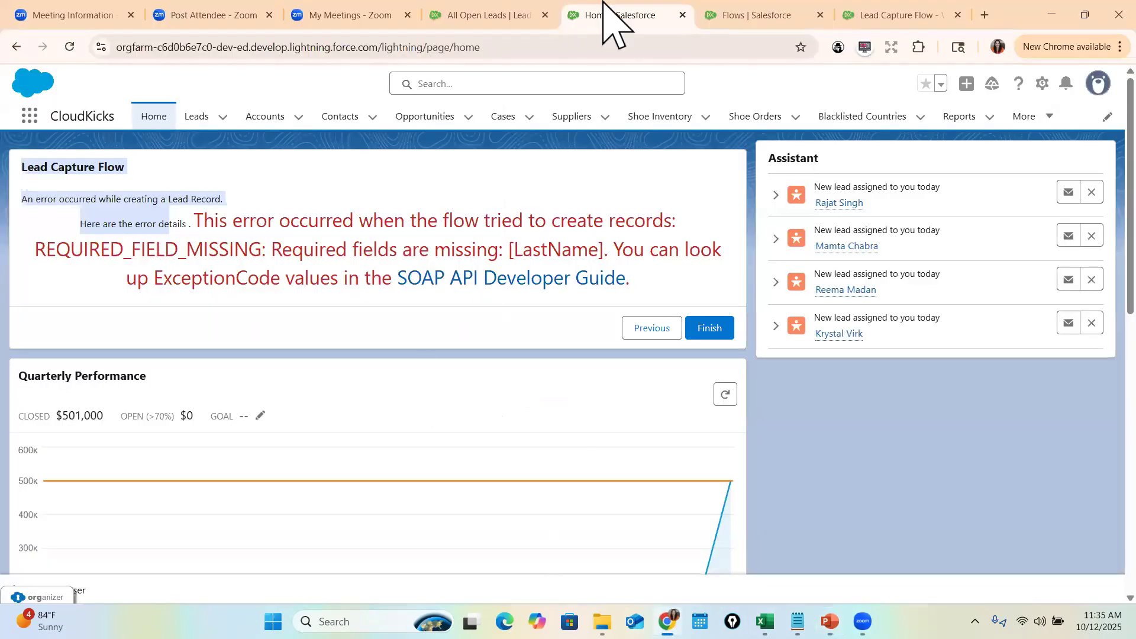
left_click(894, 14)
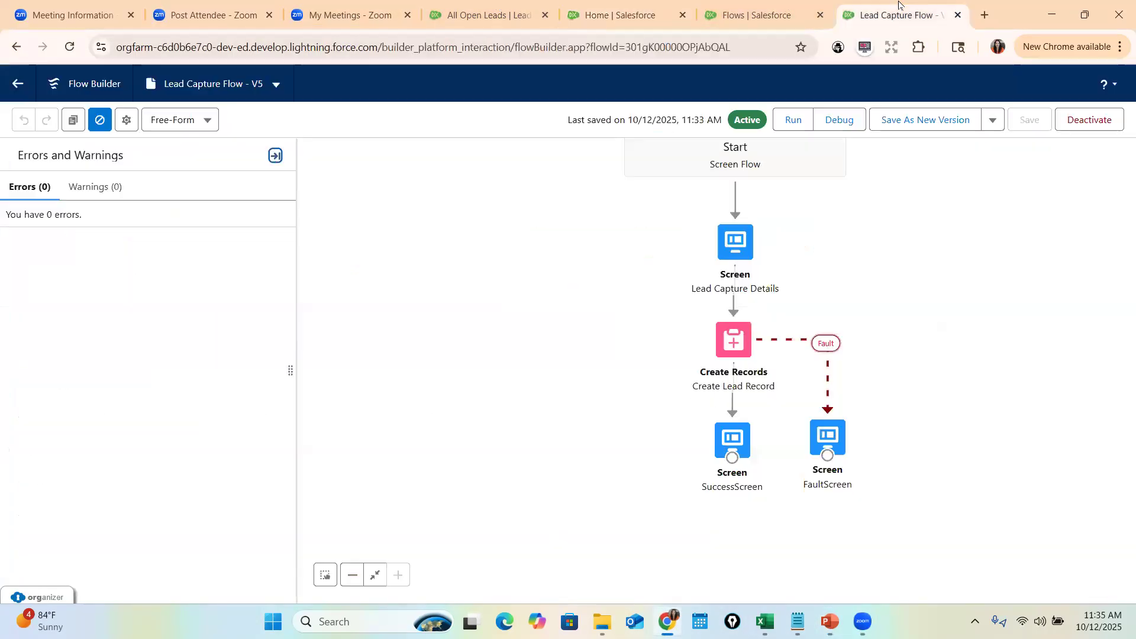
left_click(936, 123)
left_click(844, 459)
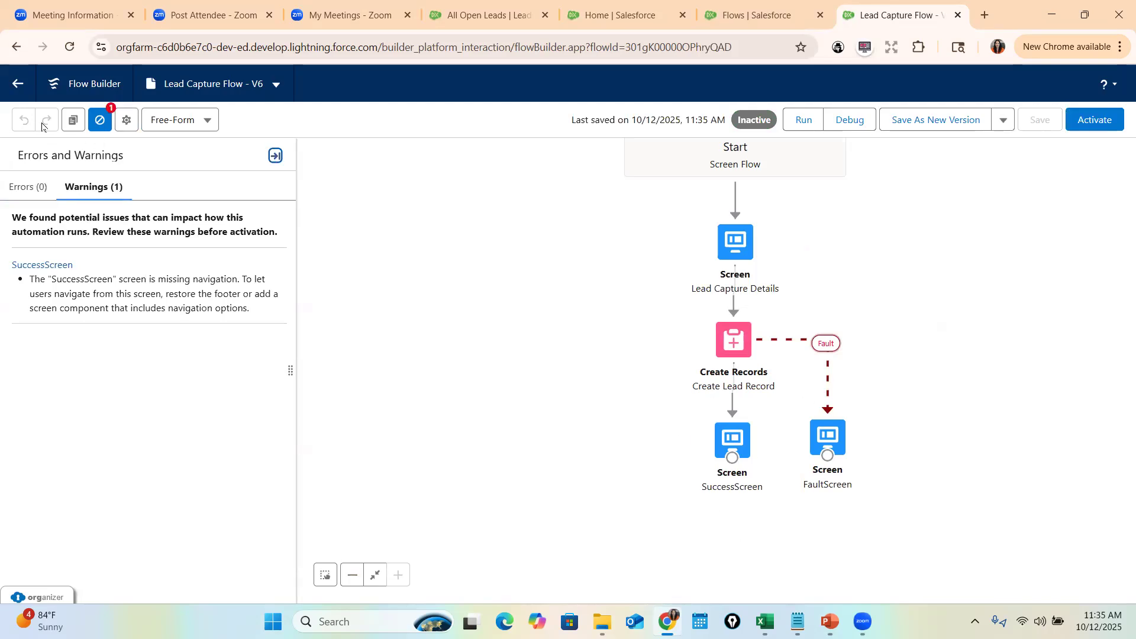
- Reopen the flow from its record page and save another version as V7
left_click(27, 88)
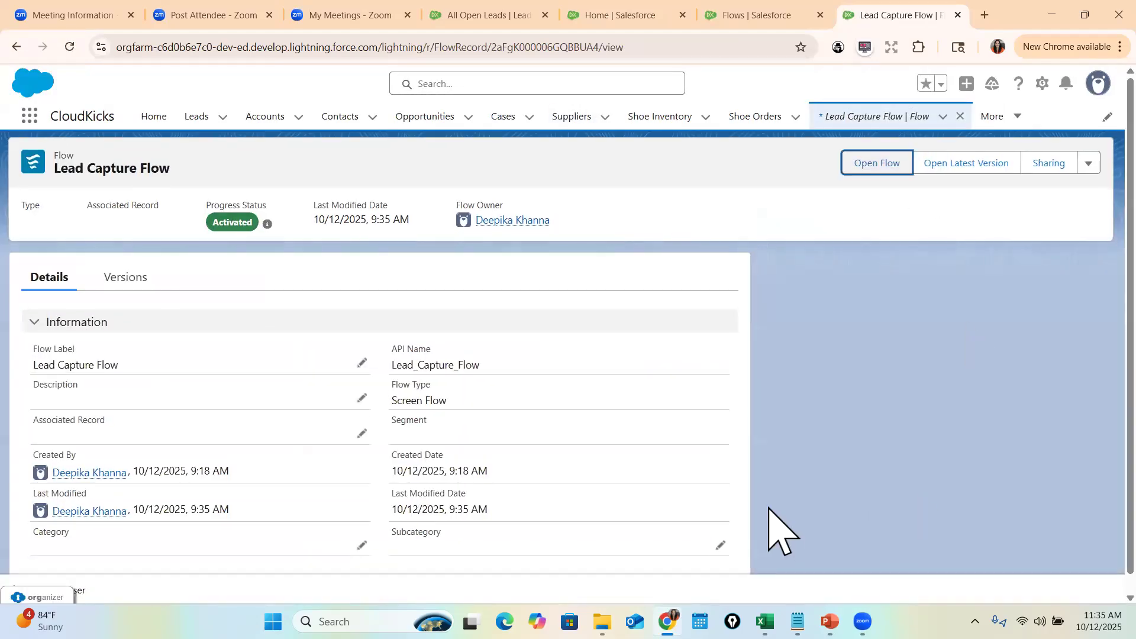
key("Return")
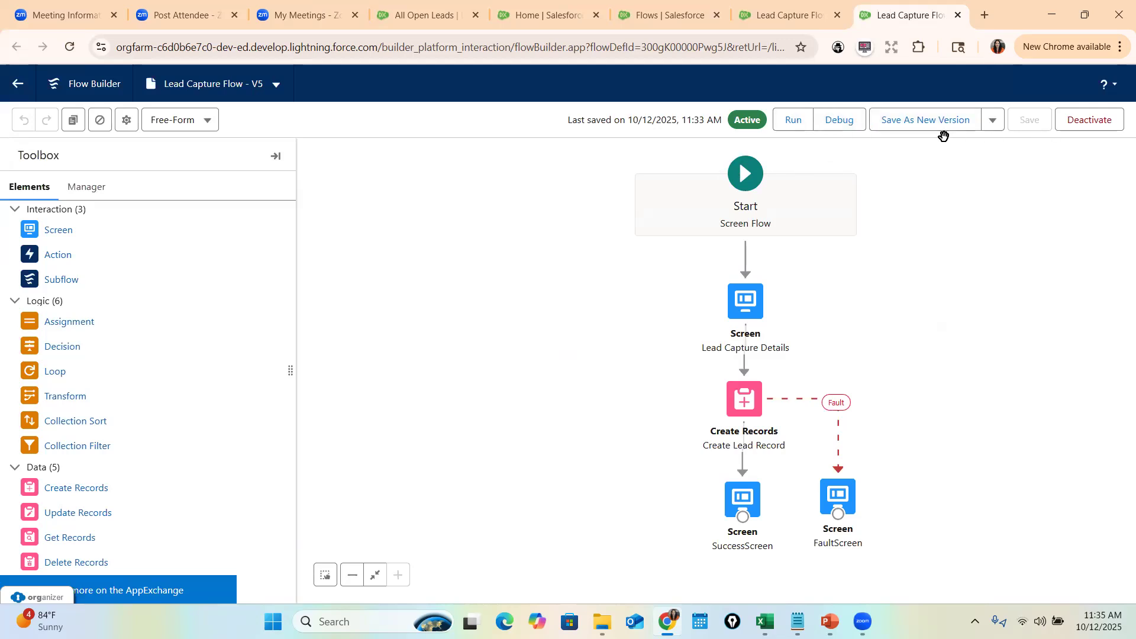
left_click(926, 119)
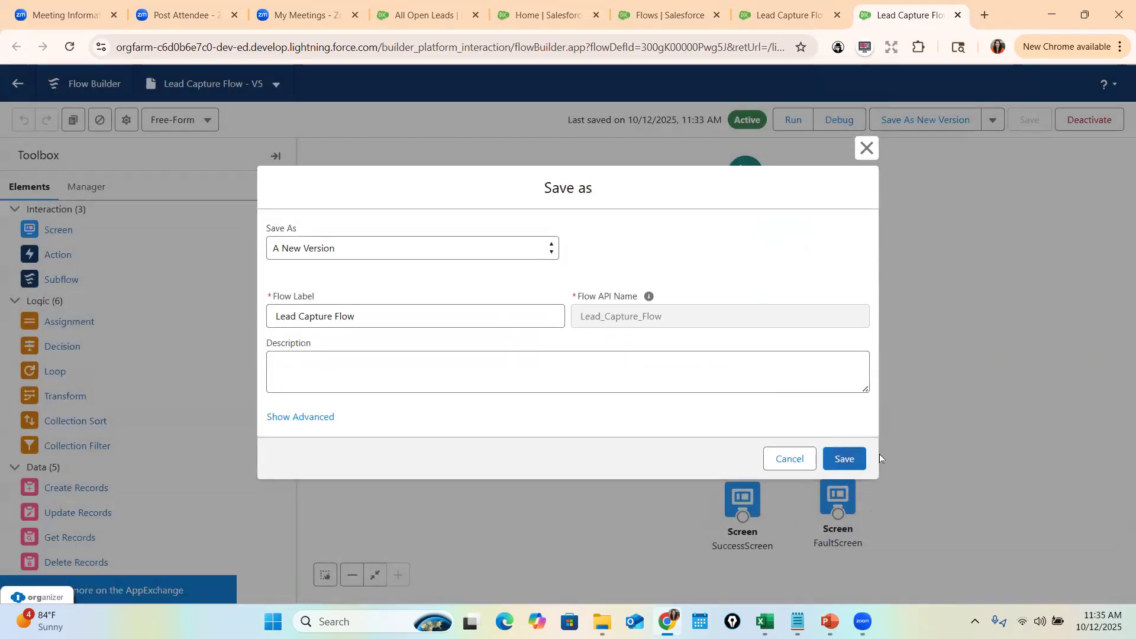
left_click(850, 459)
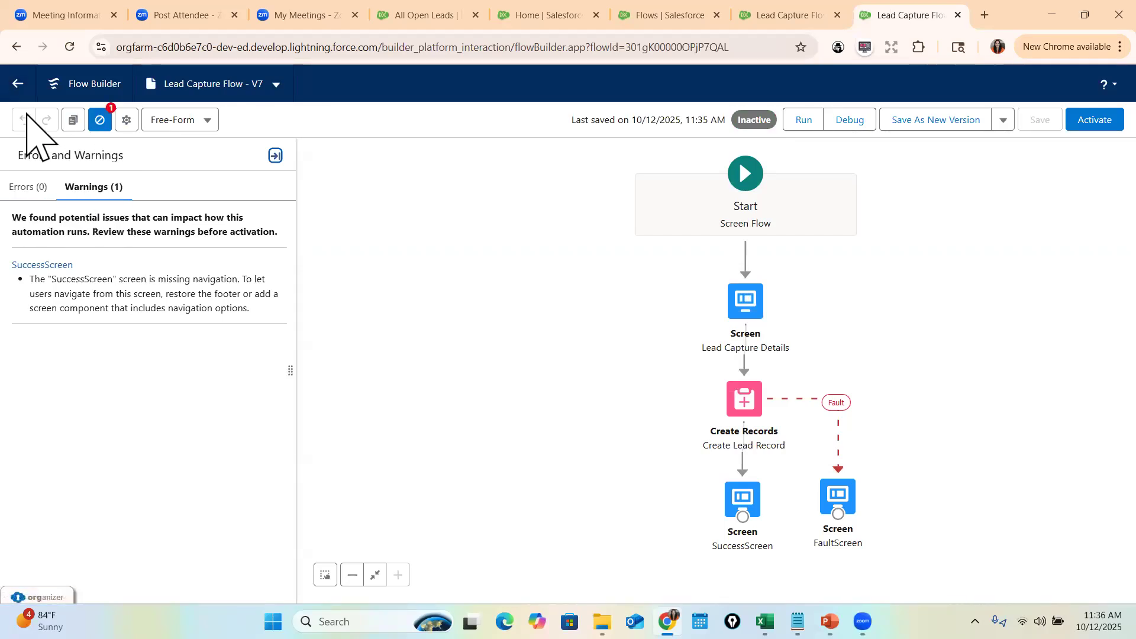
- Switch the canvas to Auto-Layout and back to Free-Form, then close the errors panel
left_click(198, 121)
left_click(207, 157)
left_click(204, 125)
left_click(217, 177)
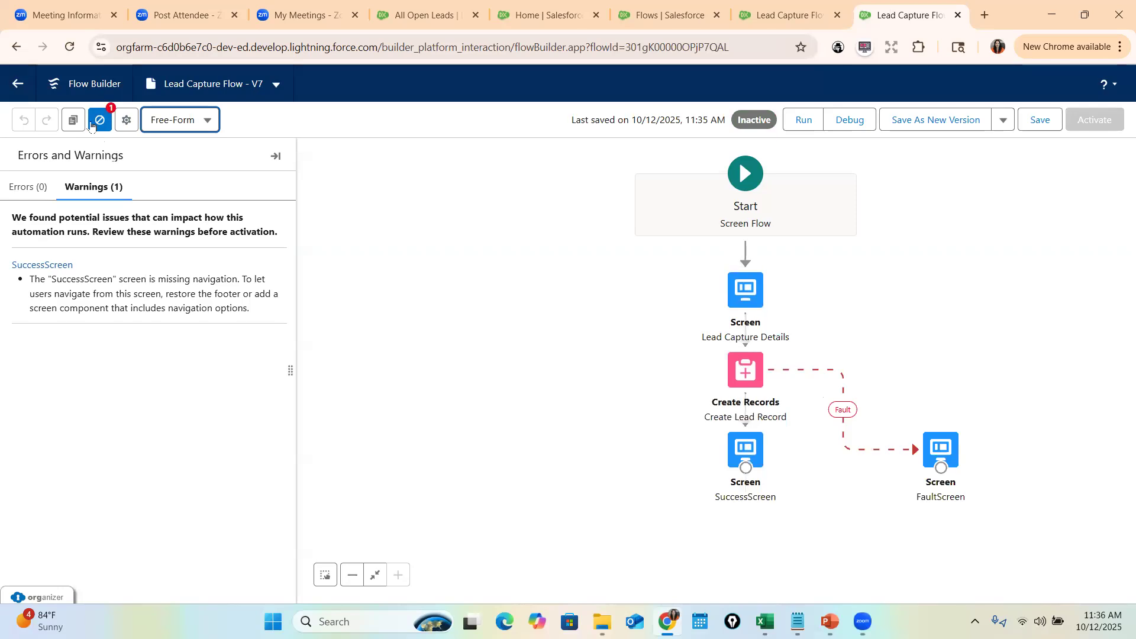
left_click(100, 120)
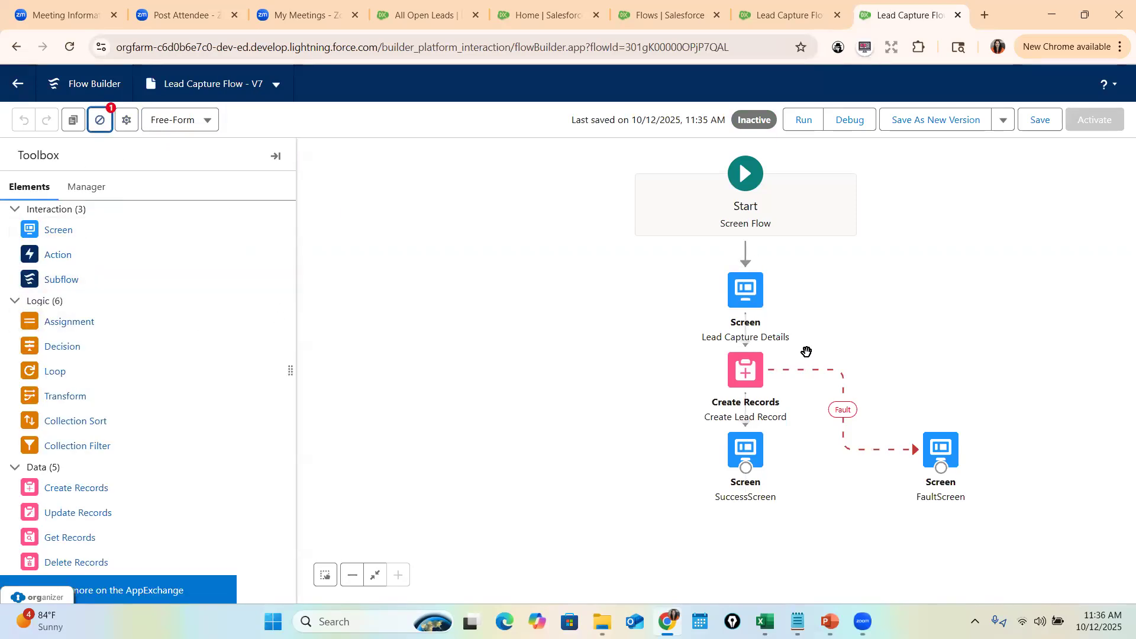
- Move SuccessScreen down, delete its connector from Create Lead Record, and drag in a new Screen
left_click_drag(565, 368, 560, 235)
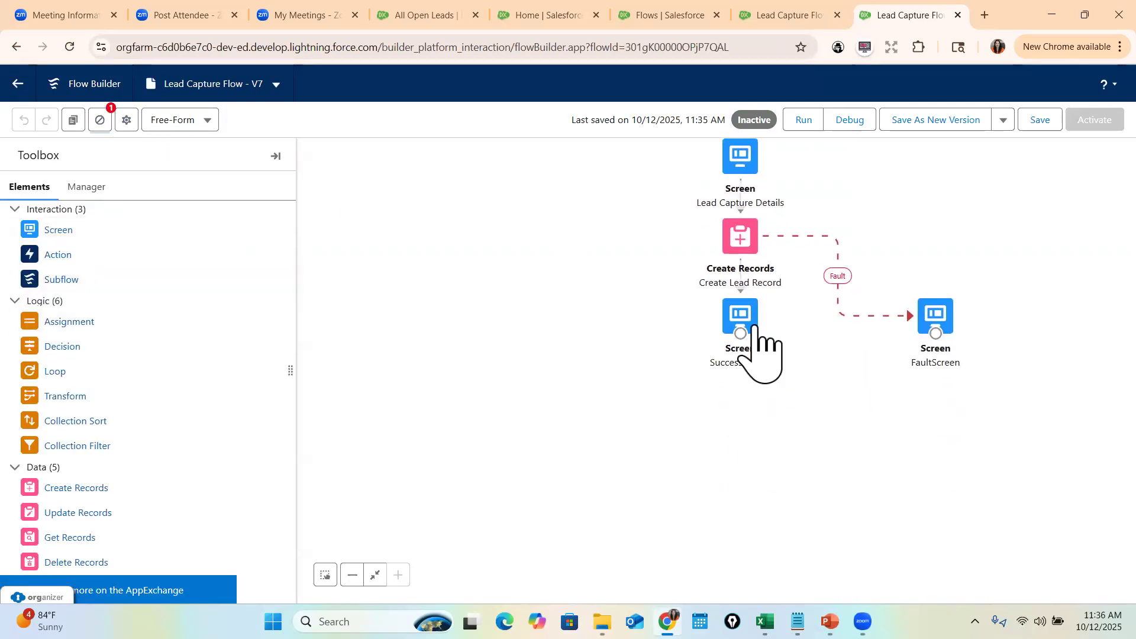
left_click_drag(748, 309, 750, 454)
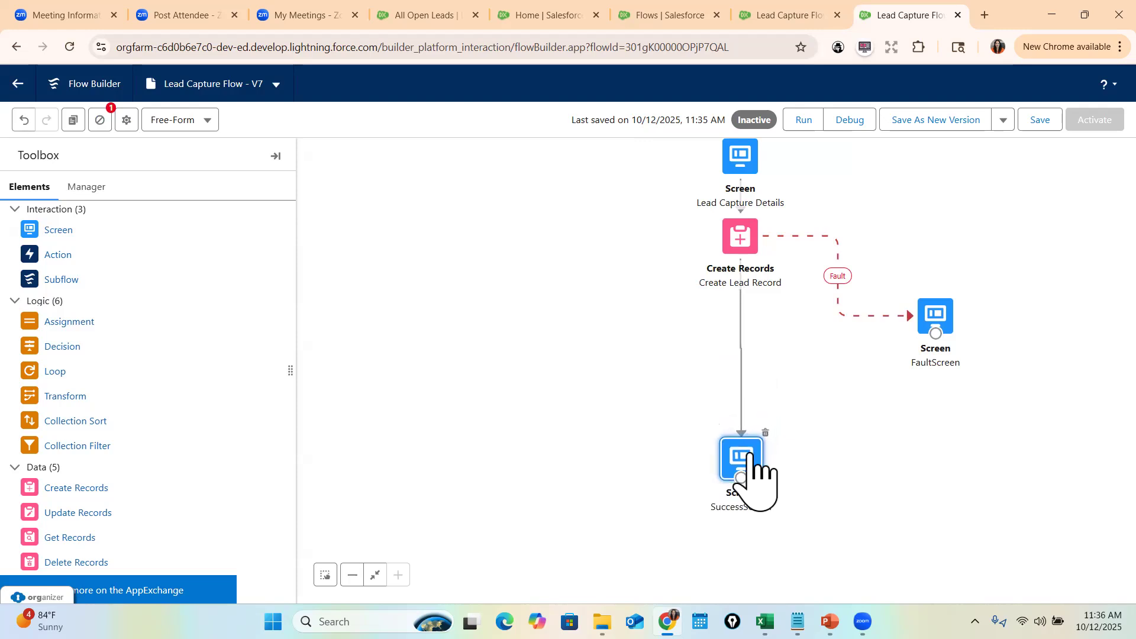
left_click(754, 347)
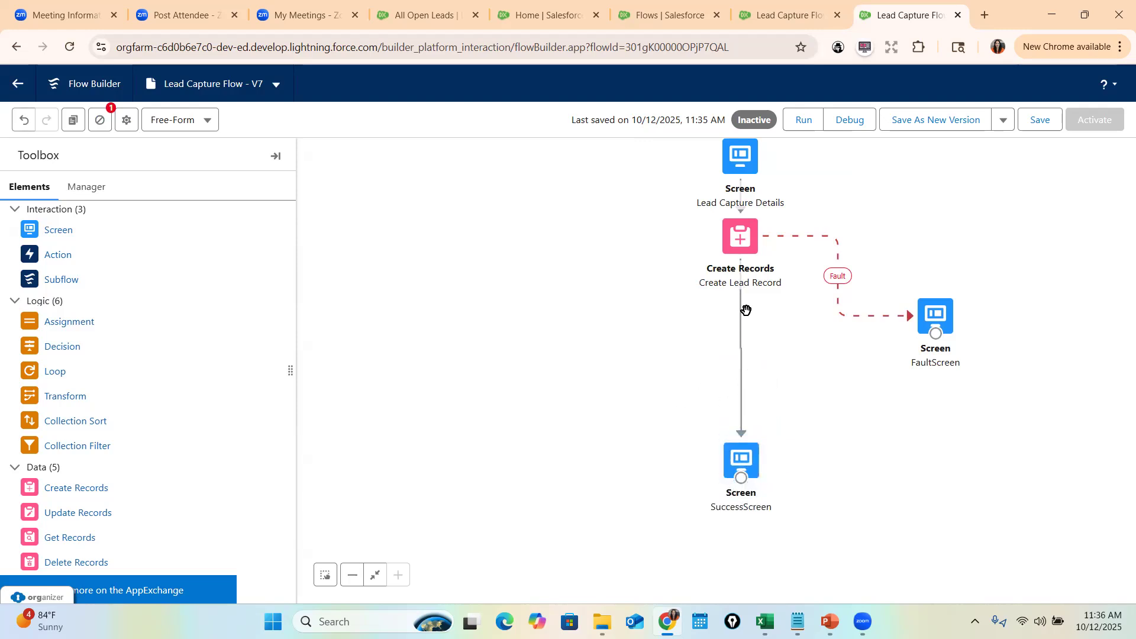
left_click(743, 411)
key("Delete")
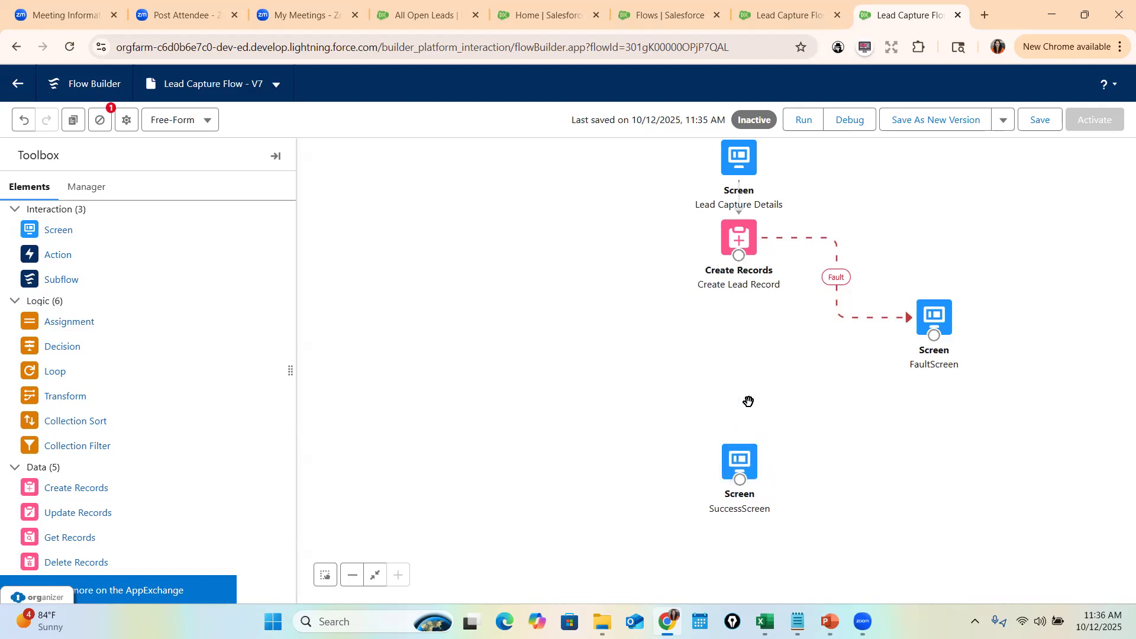
left_click_drag(42, 238, 740, 342)
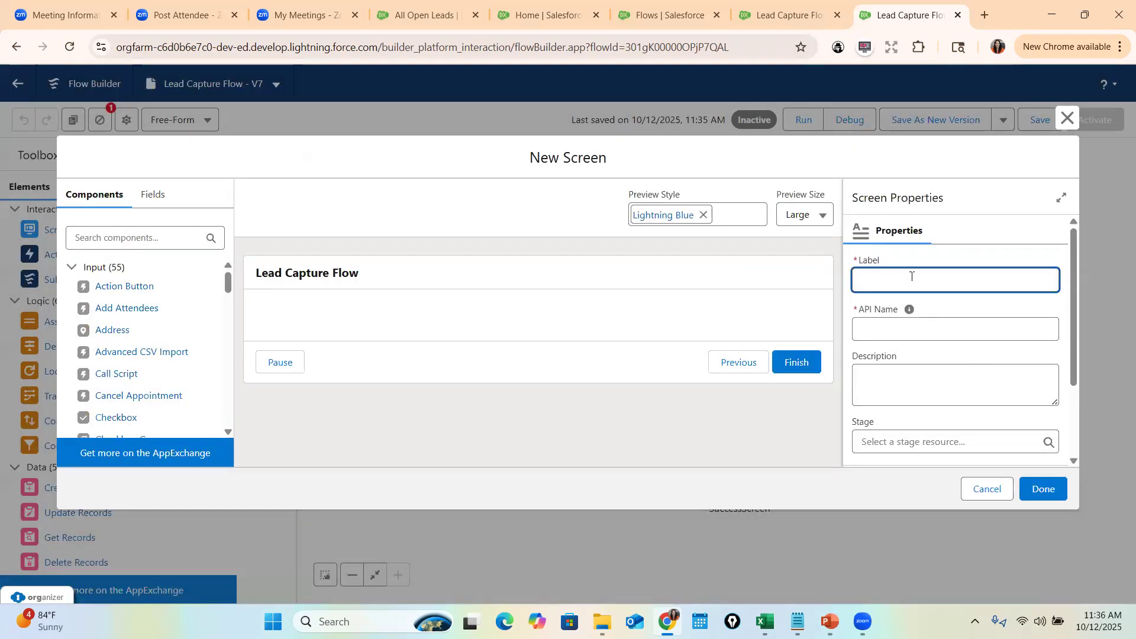
- Label the new screen UploadBusinessCard and add a File Upload component found by searching 'fil'
type("Upload B")
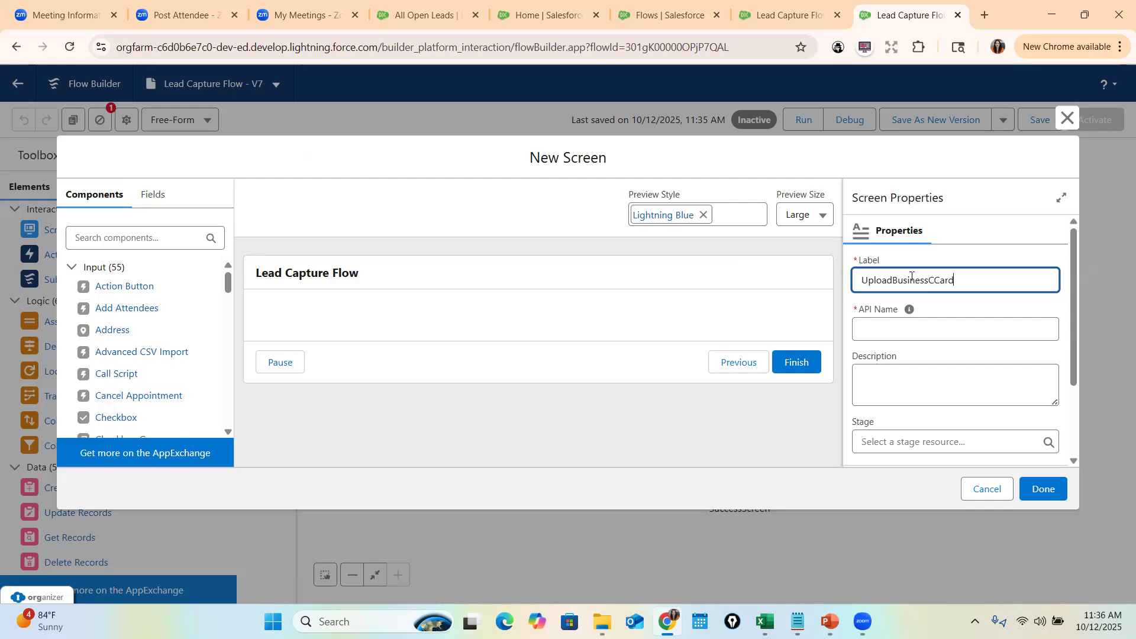
type("usinessCard")
key("Tab")
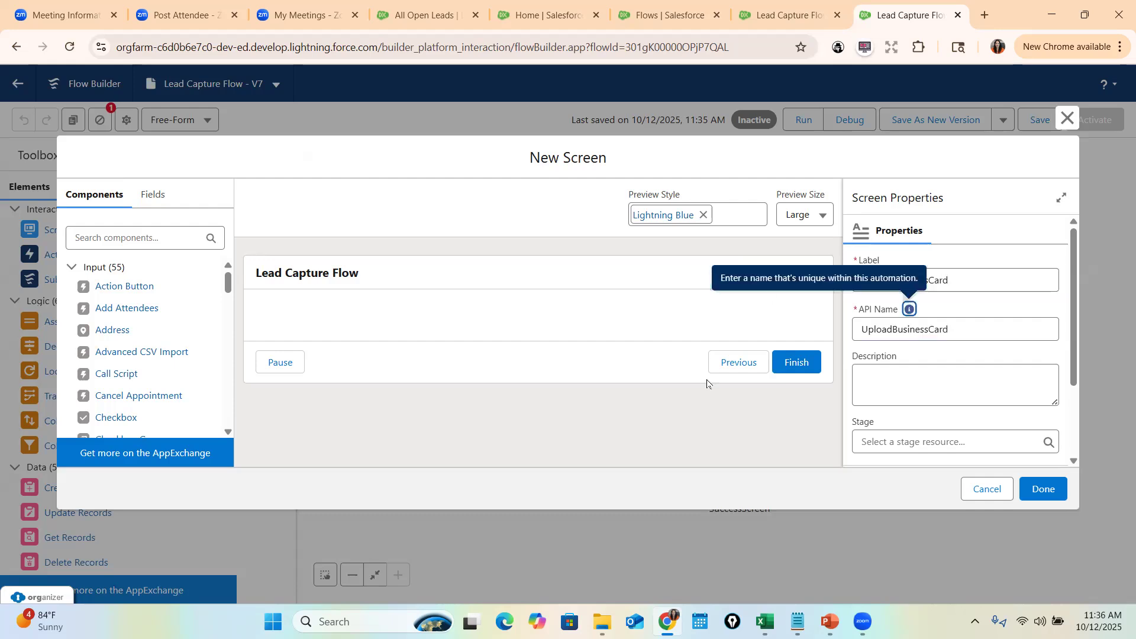
left_click(146, 236)
type("fil")
left_click_drag(85, 287, 540, 393)
- Name the File Upload UploadFile, label it 'Upload Your Business Card', and accept .jpg files
left_click(923, 280)
type("UploadFile")
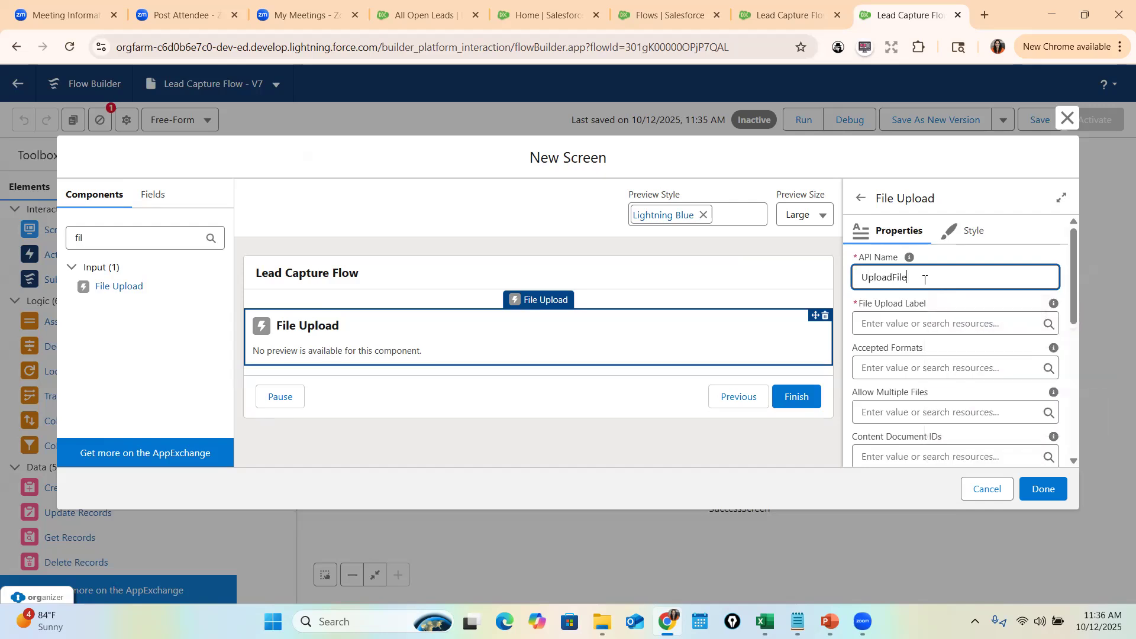
key("Tab")
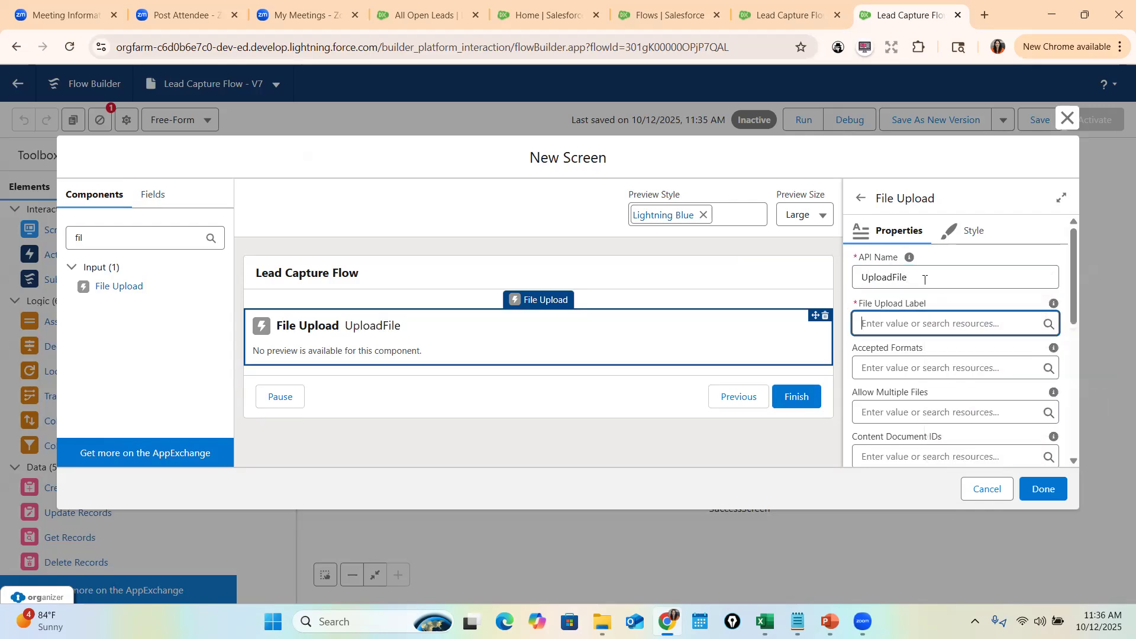
type("Enter")
type(" Yo")
key("BackSpace")
key("BackSpace")
key("BackSpace")
key("BackSpace")
key("BackSpace")
type("UY")
key("BackSpace")
type("pload Your Business Card")
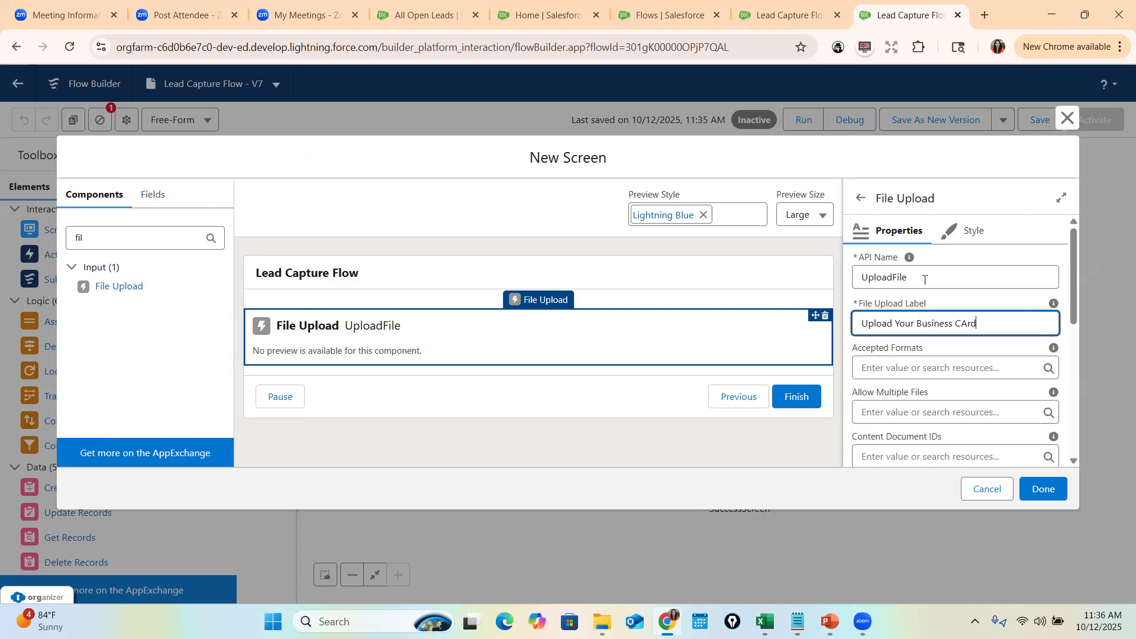
left_click(910, 363)
type(".jpg,.png")
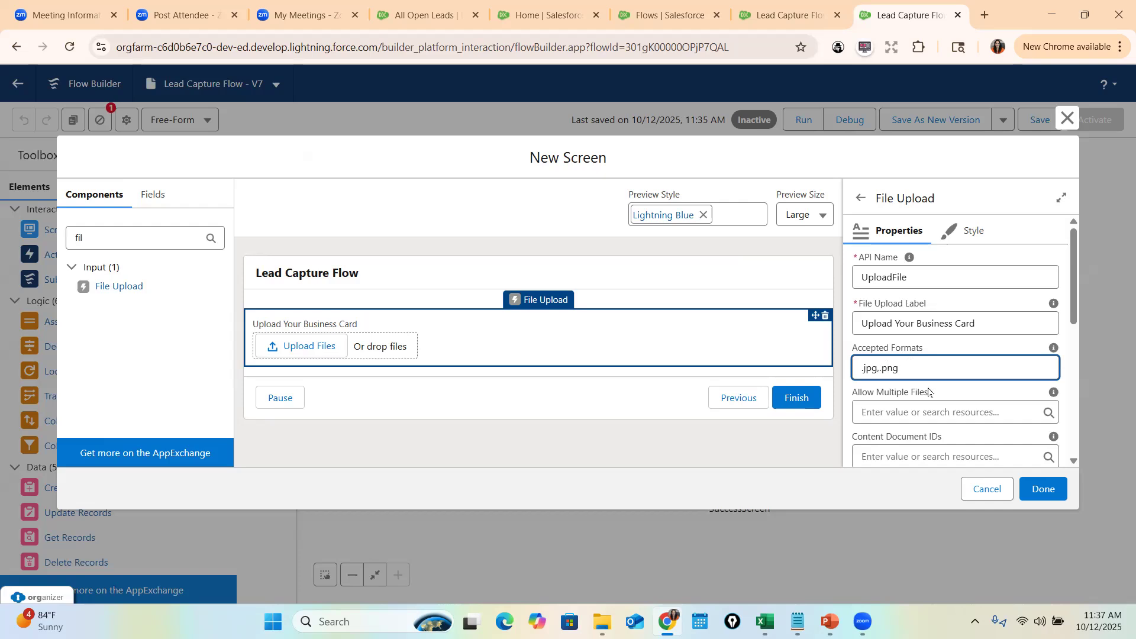
left_click(931, 414)
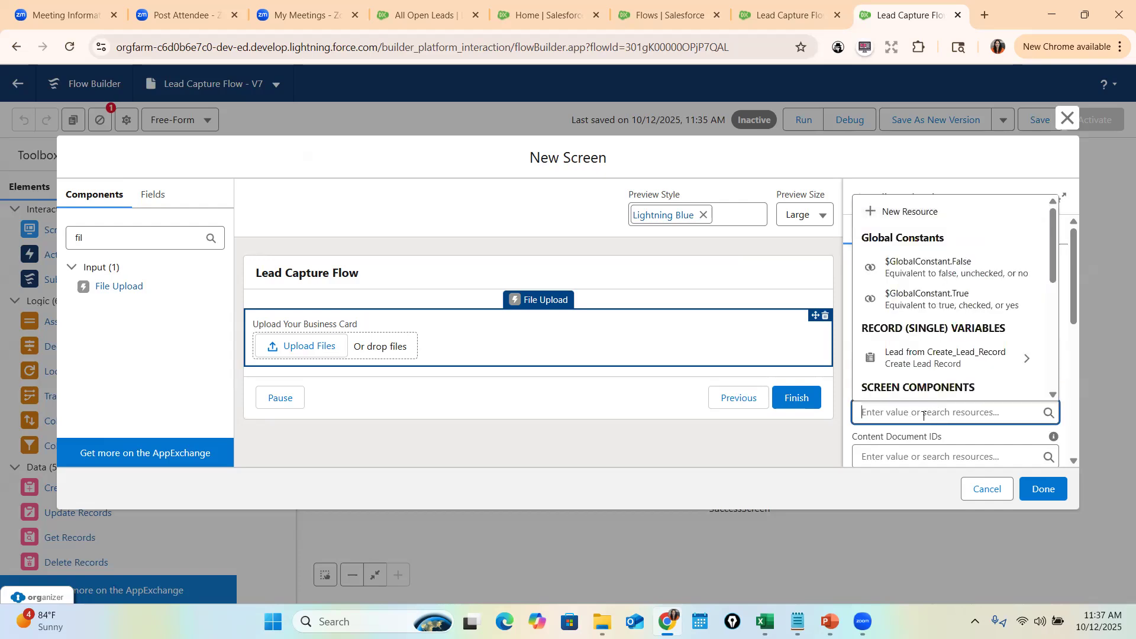
- Set the Related Record ID to {!Create_Lead_Record.Id} and finish the screen
scroll(955, 415, "down", 3)
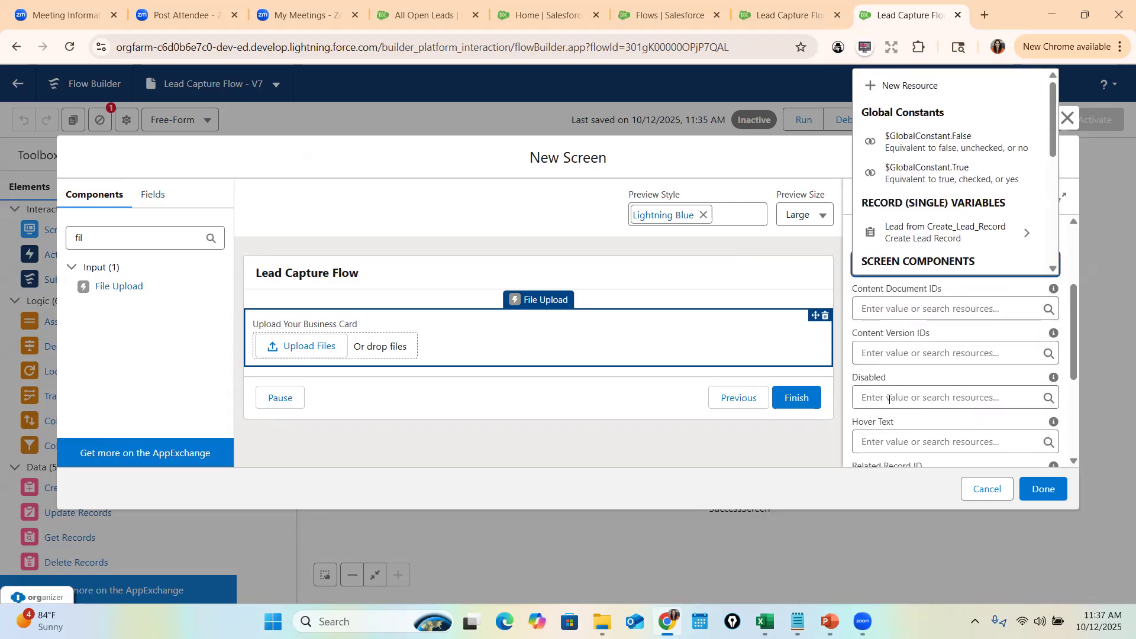
scroll(904, 388, "down", 3)
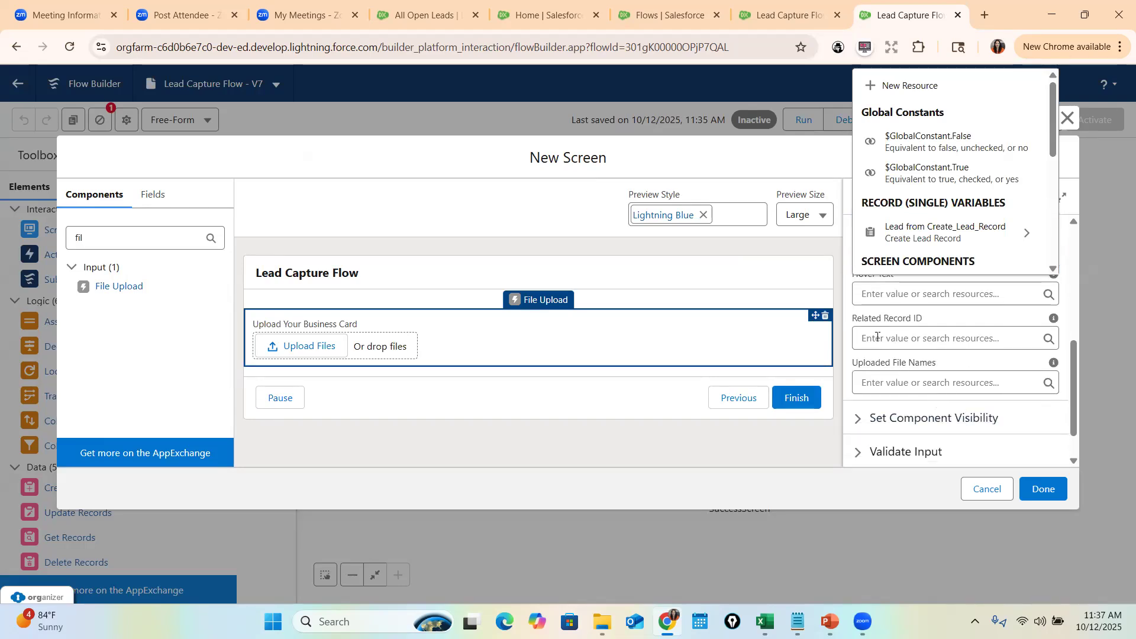
left_click(894, 338)
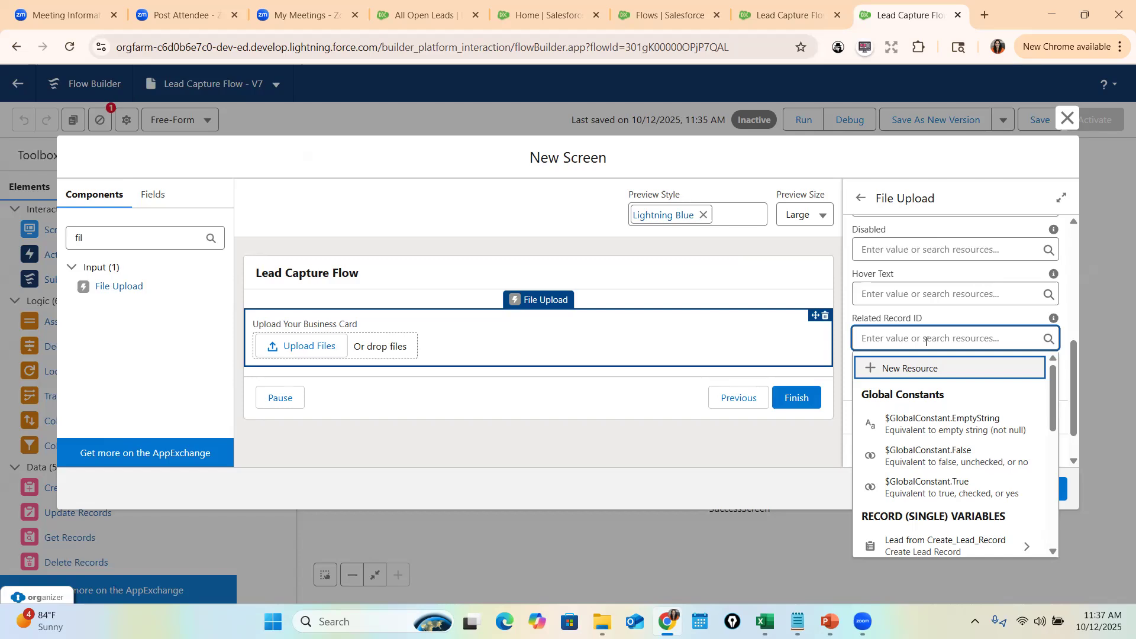
scroll(952, 403, "down", 1)
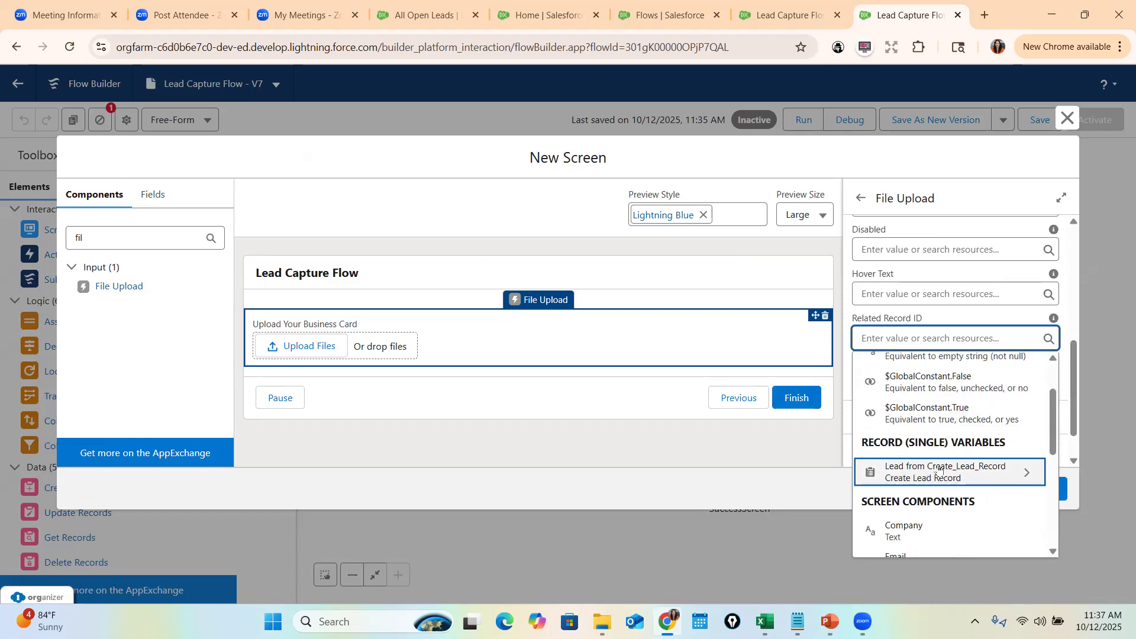
left_click(934, 478)
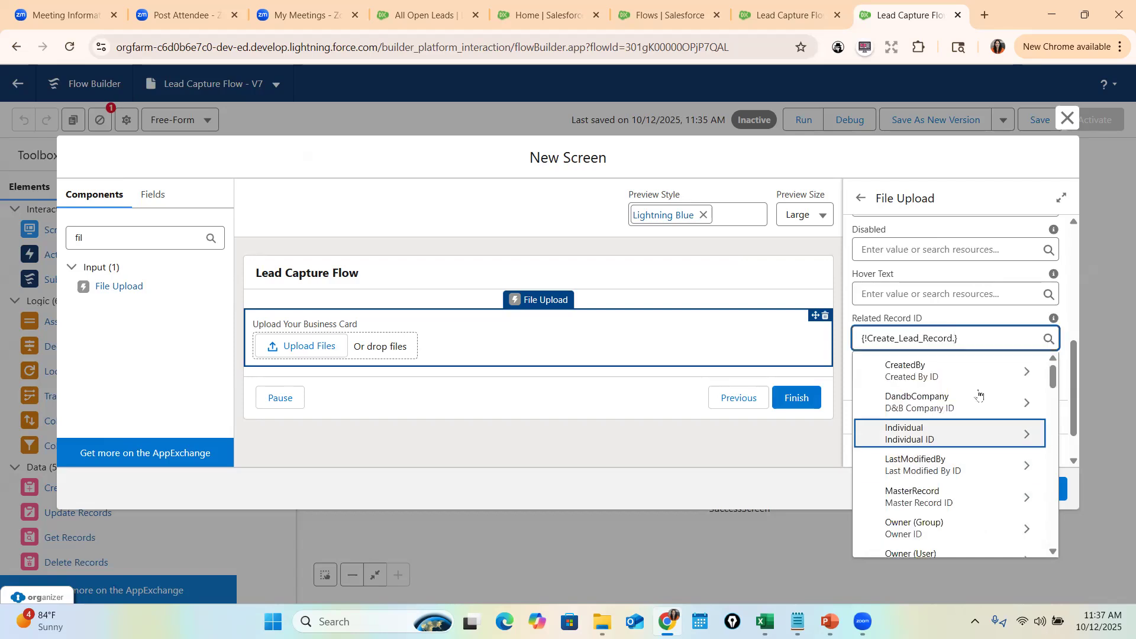
key("BackSpace")
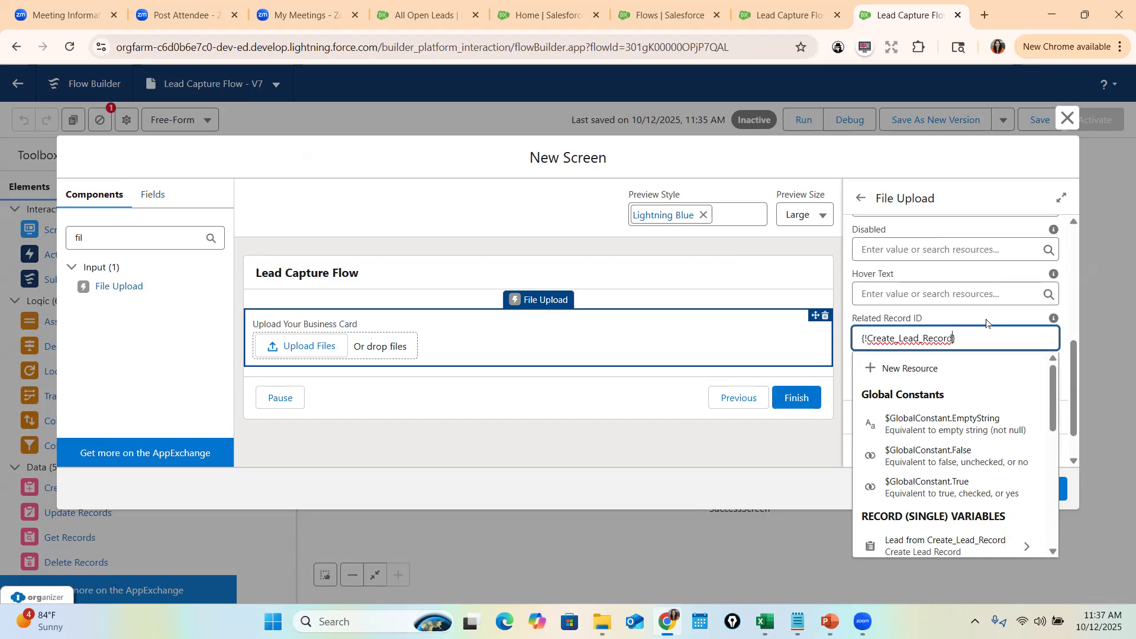
type(".Id")
scroll(1010, 471, "down", 3)
type("d")
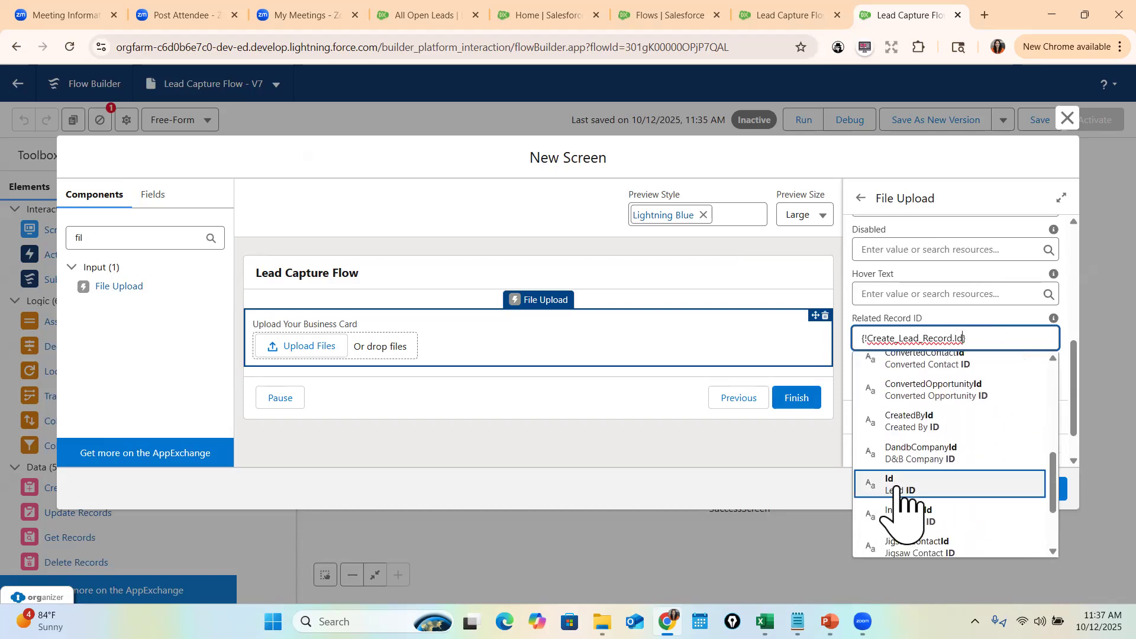
left_click(888, 484)
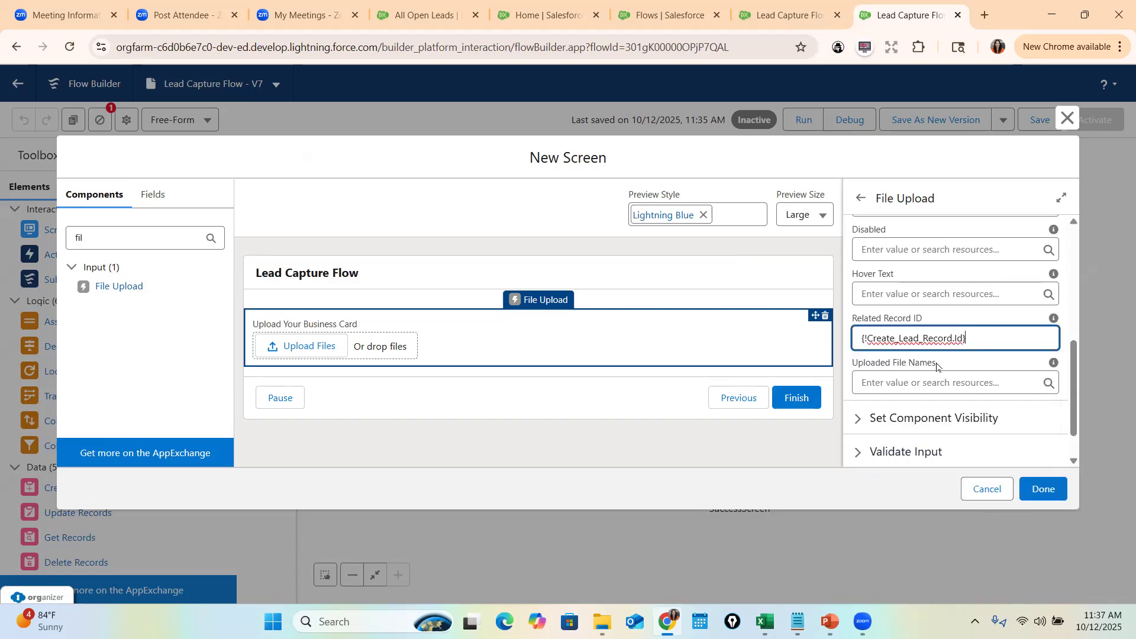
left_click(1056, 497)
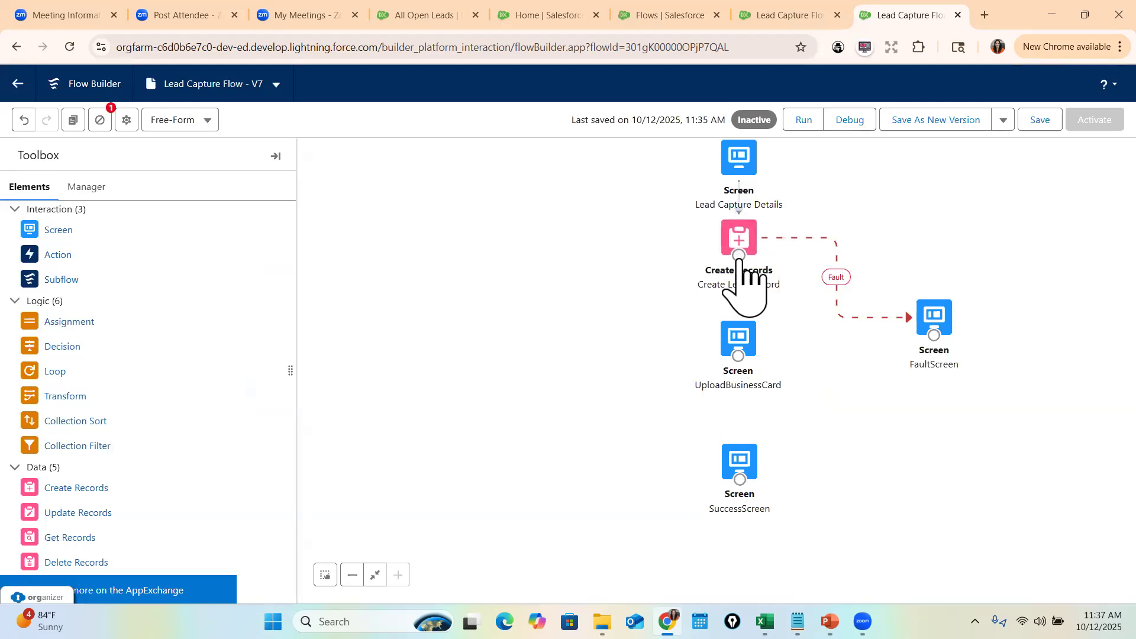
- Nudge the Create Lead Record element into place, then save and activate Lead Capture Flow V7
left_click_drag(749, 253, 744, 448)
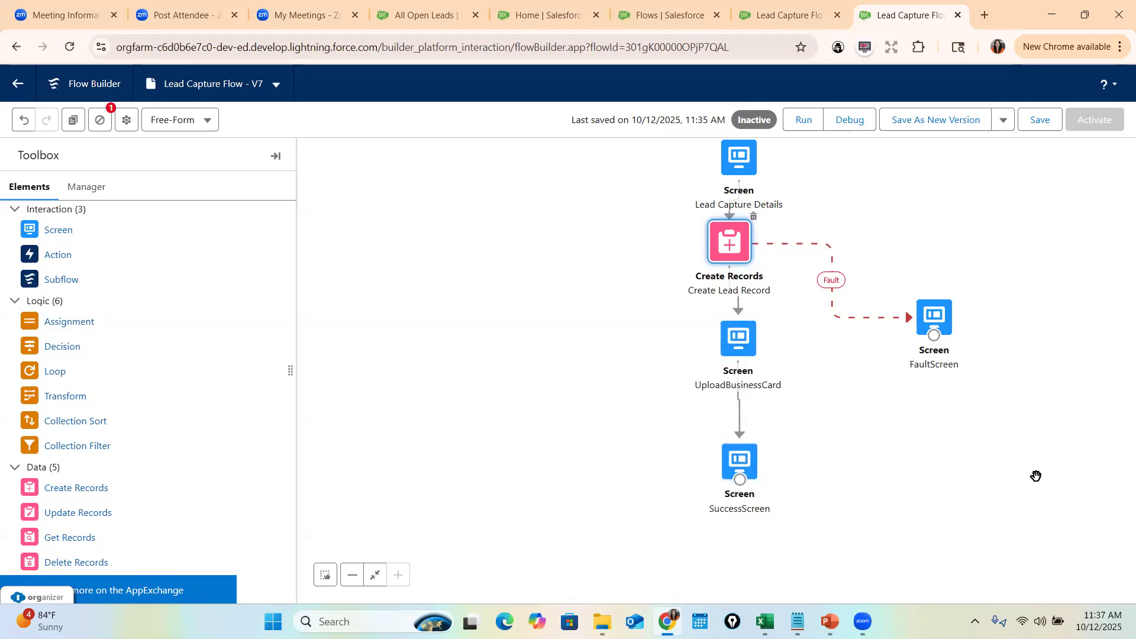
left_click(1040, 121)
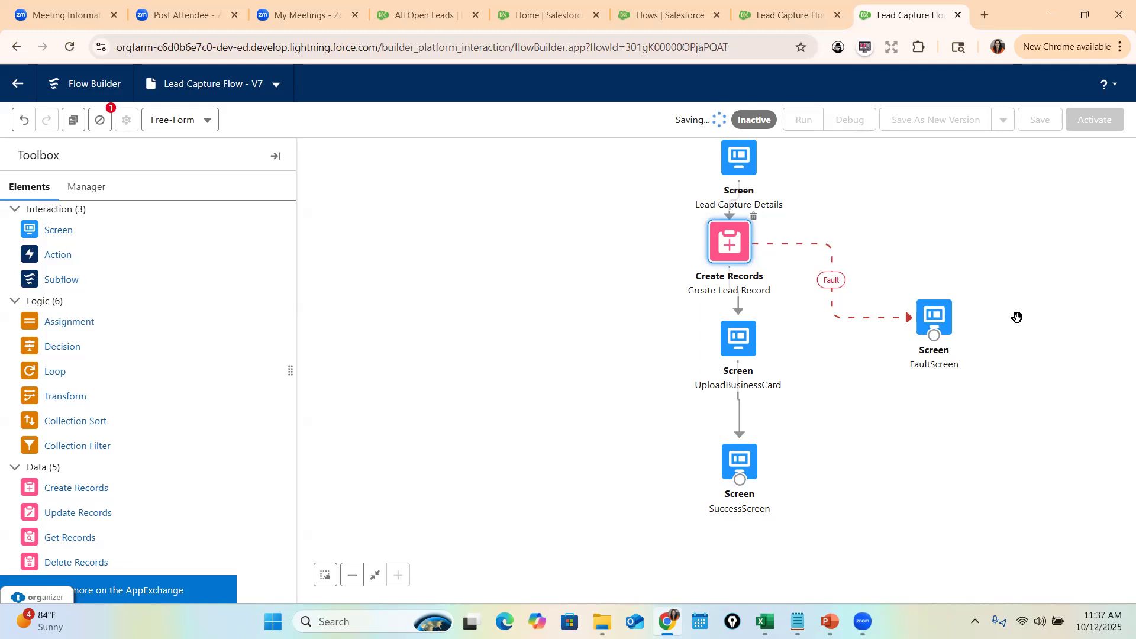
left_click(1101, 120)
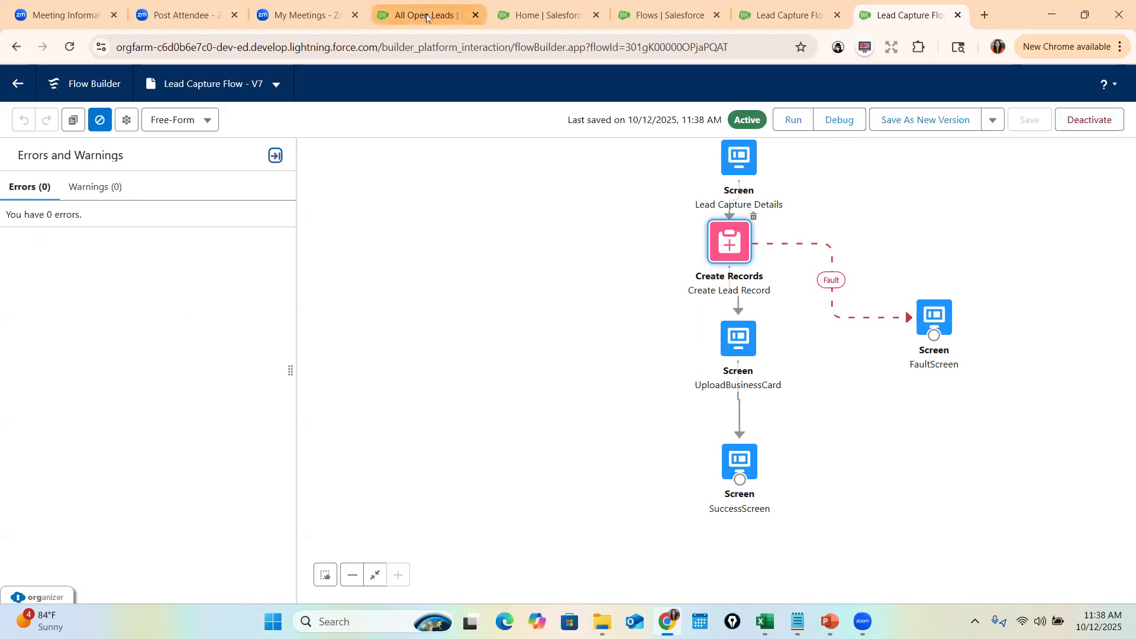
- Reload the Home page and enter the new lead's first name, last name, company and email
left_click(535, 4)
left_click(504, 47)
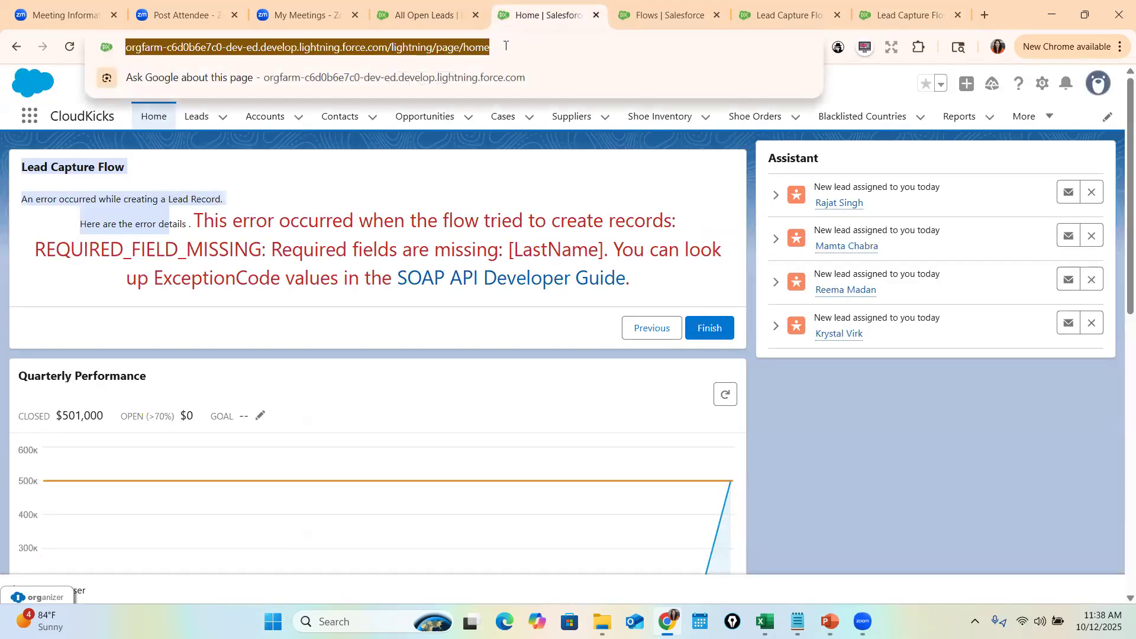
key("Return")
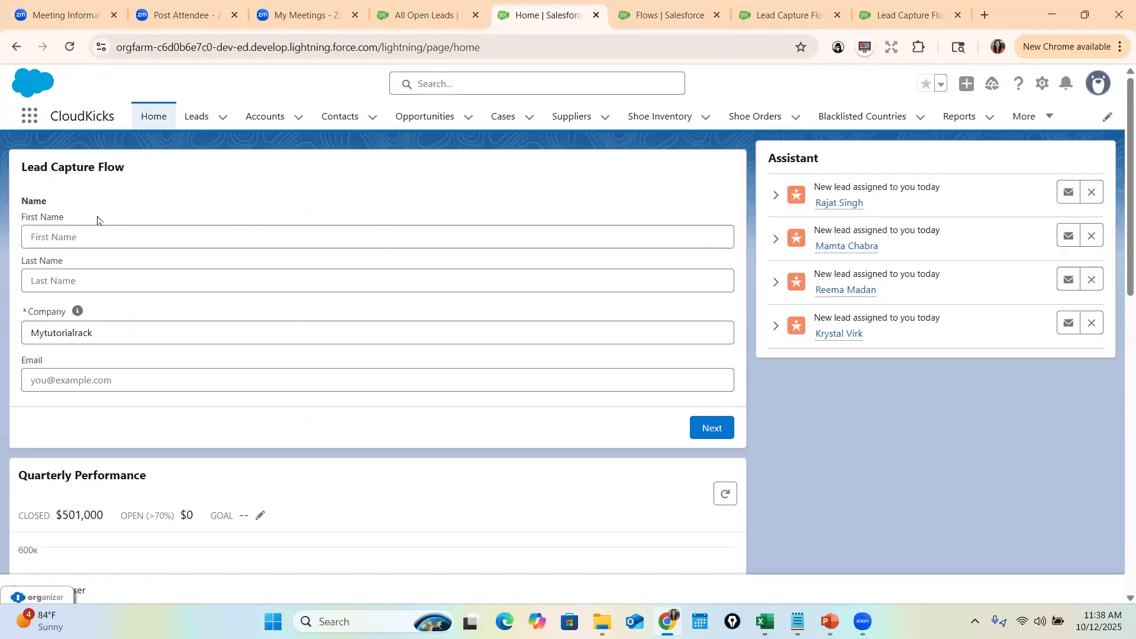
left_click(256, 227)
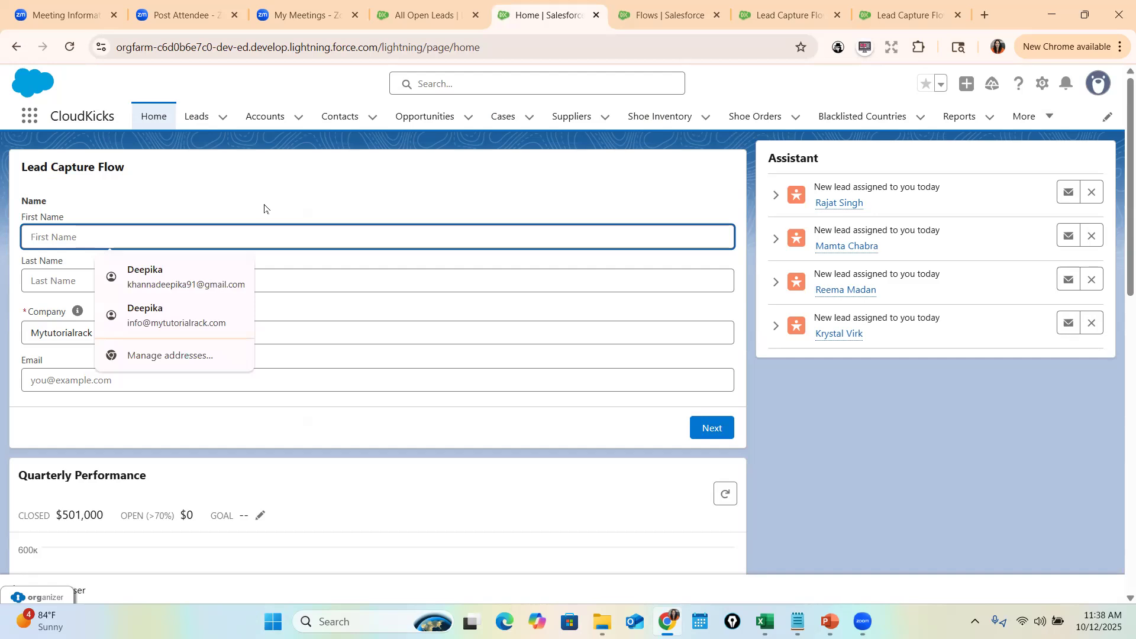
key("Tab")
key("Tab")
key("Tab")
type("Amar")
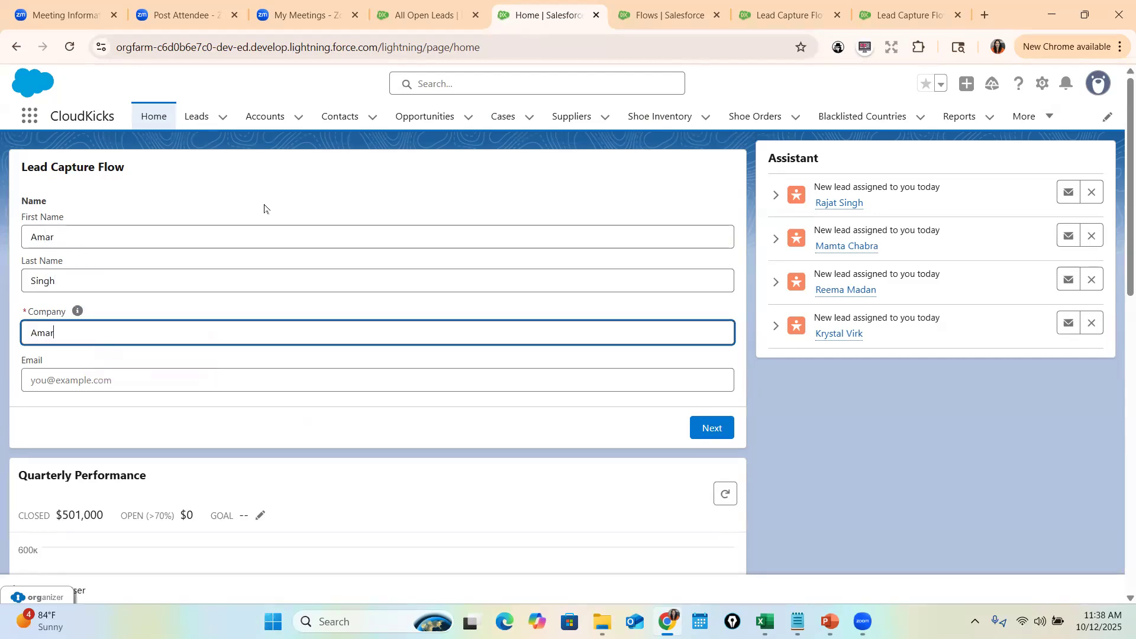
key("Tab")
type("ama")
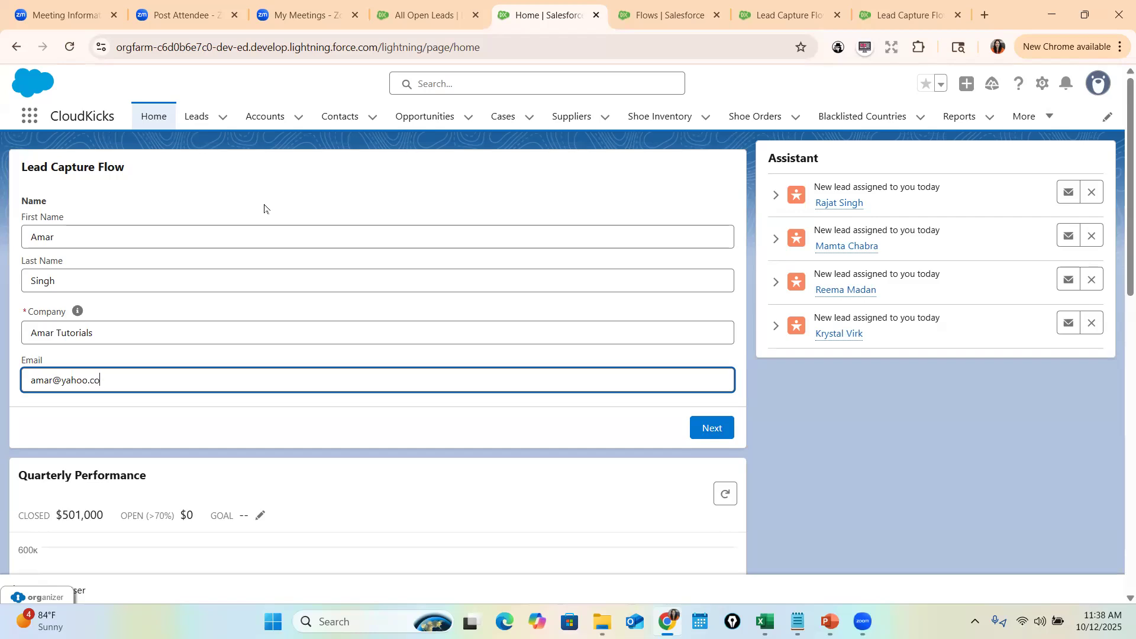
- Upload the 2IMG_7497 image as the business card and finish the flow
left_click(716, 432)
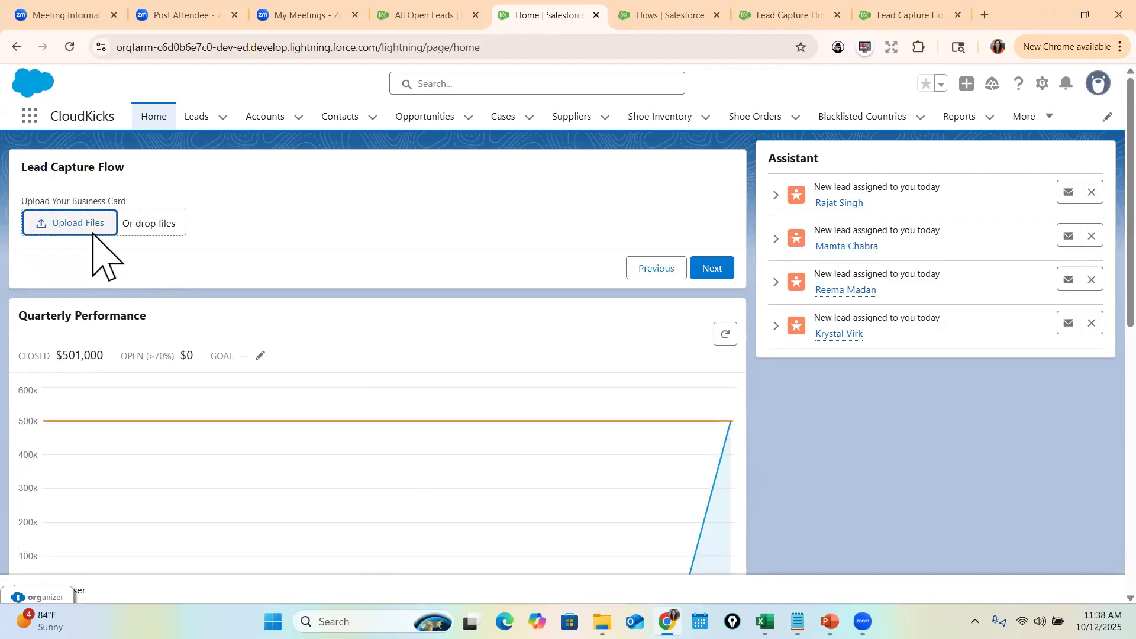
left_click(77, 223)
left_click(540, 205)
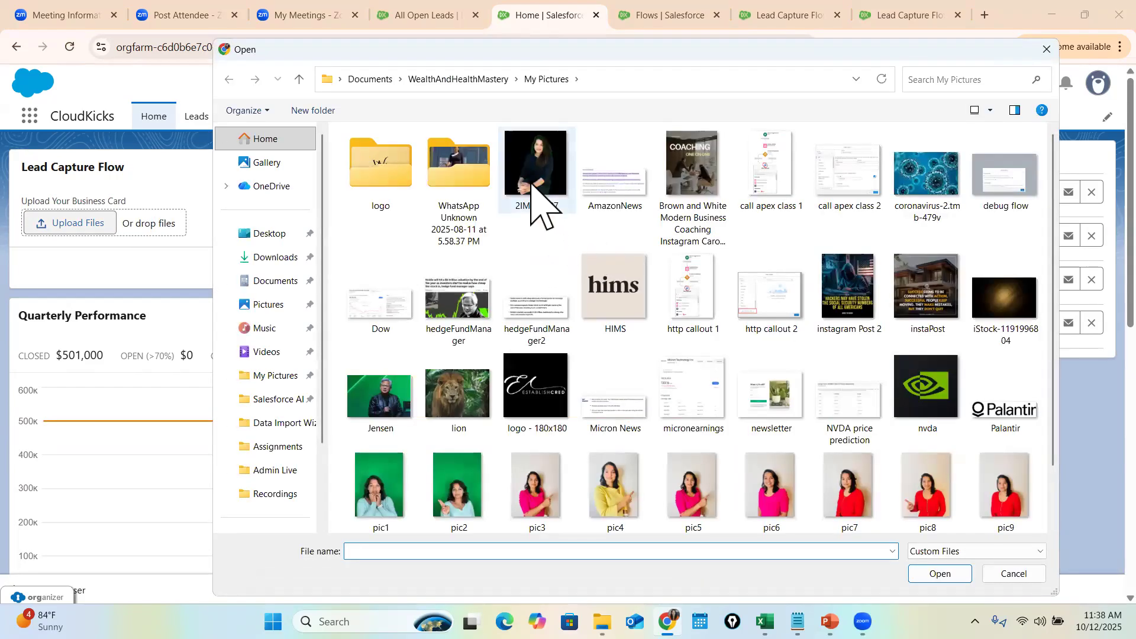
double_click(541, 177)
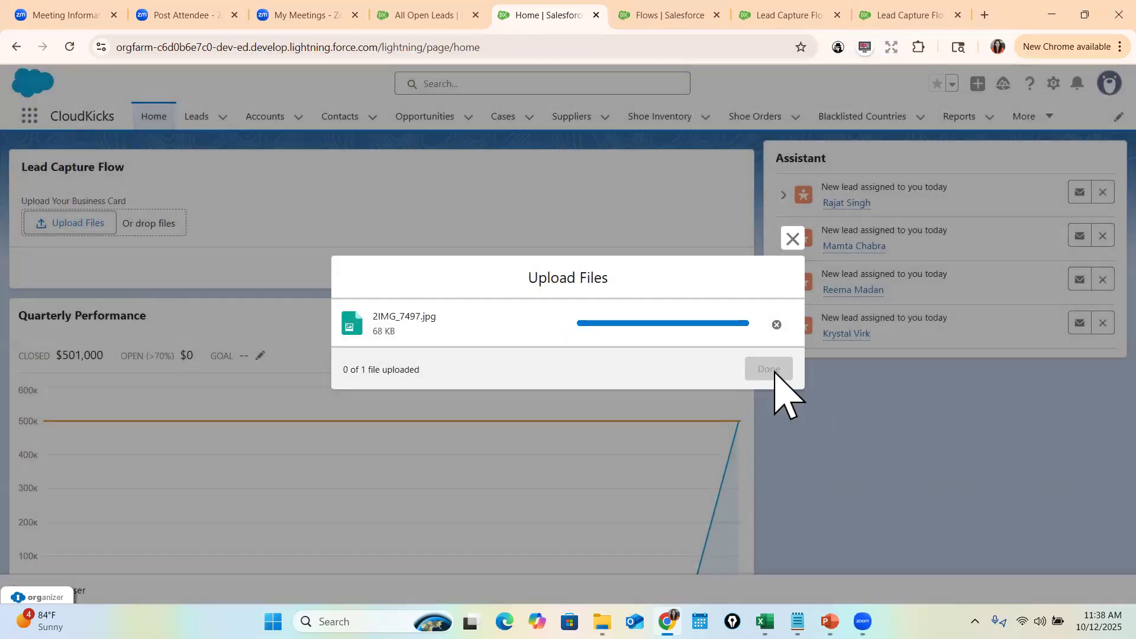
left_click(769, 368)
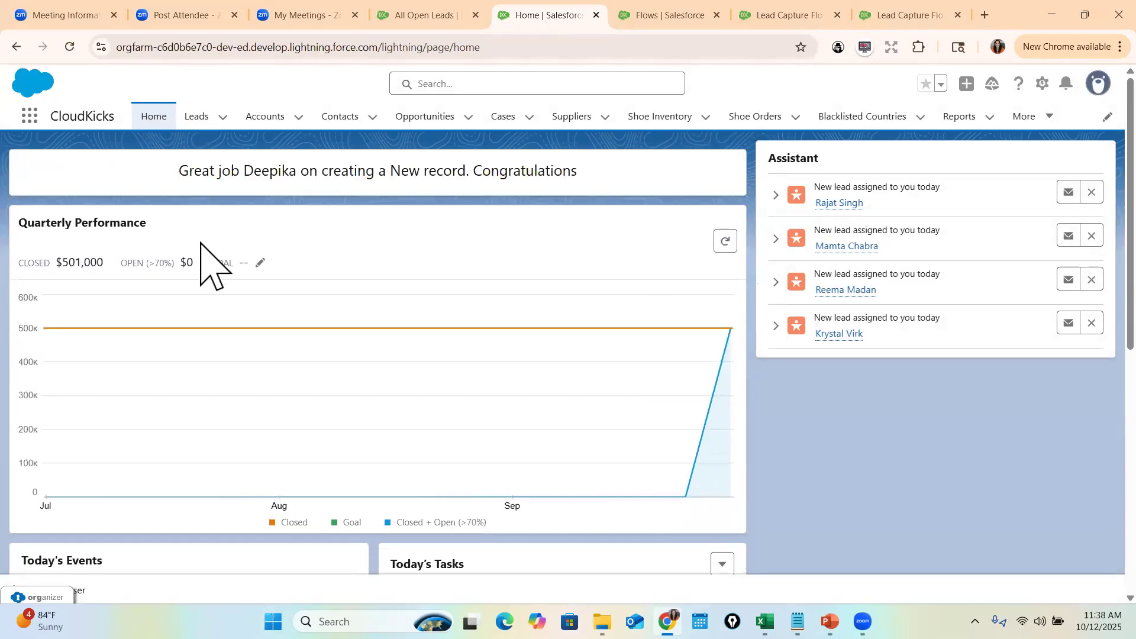
- Open the new lead from the Leads list, check its Details and Chatter tabs, and bring up Setup
left_click_drag(176, 172, 613, 173)
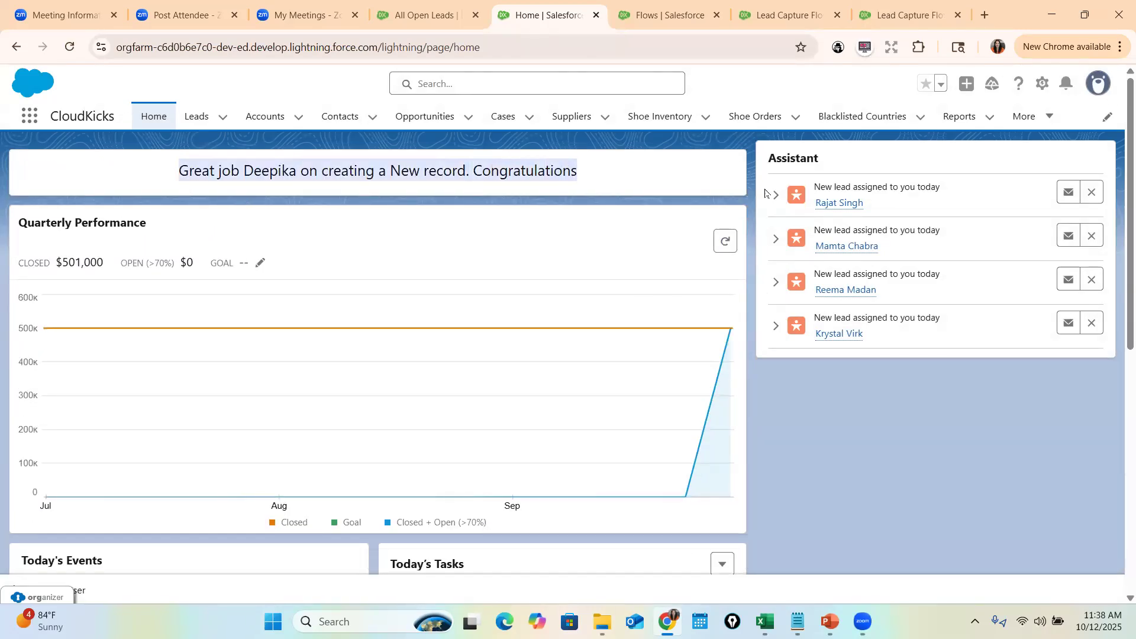
left_click(196, 122)
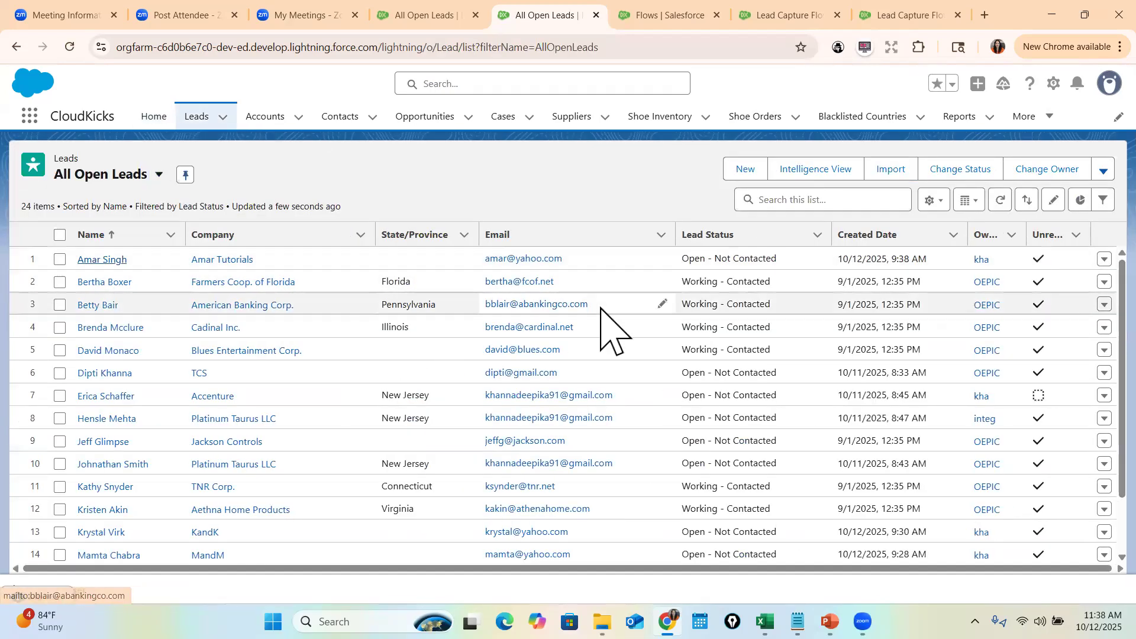
key("Return")
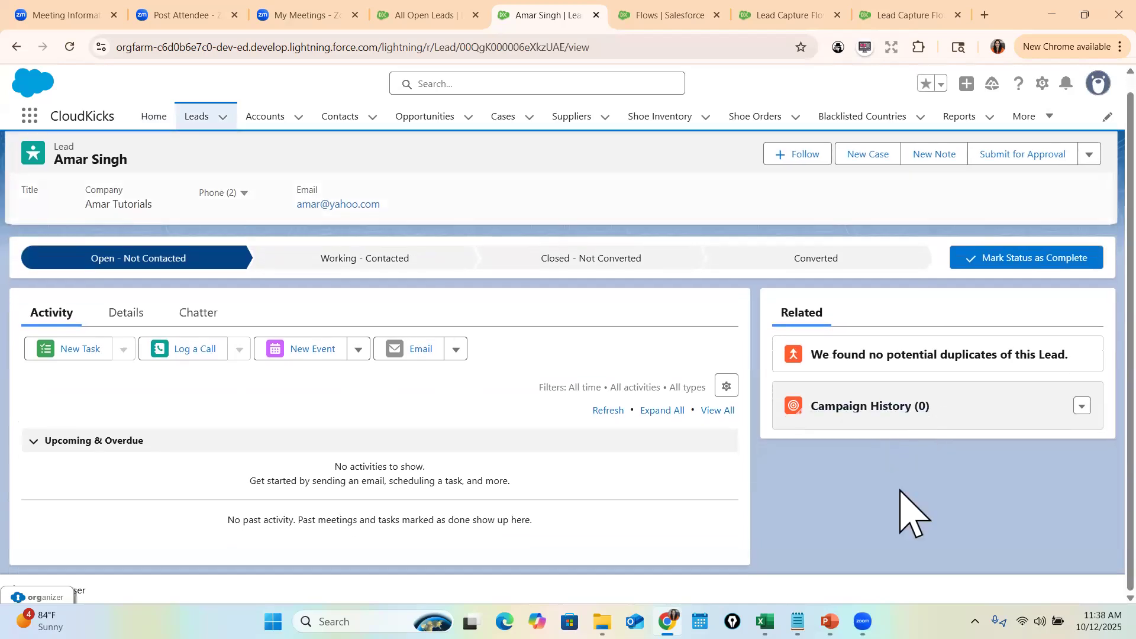
left_click(124, 313)
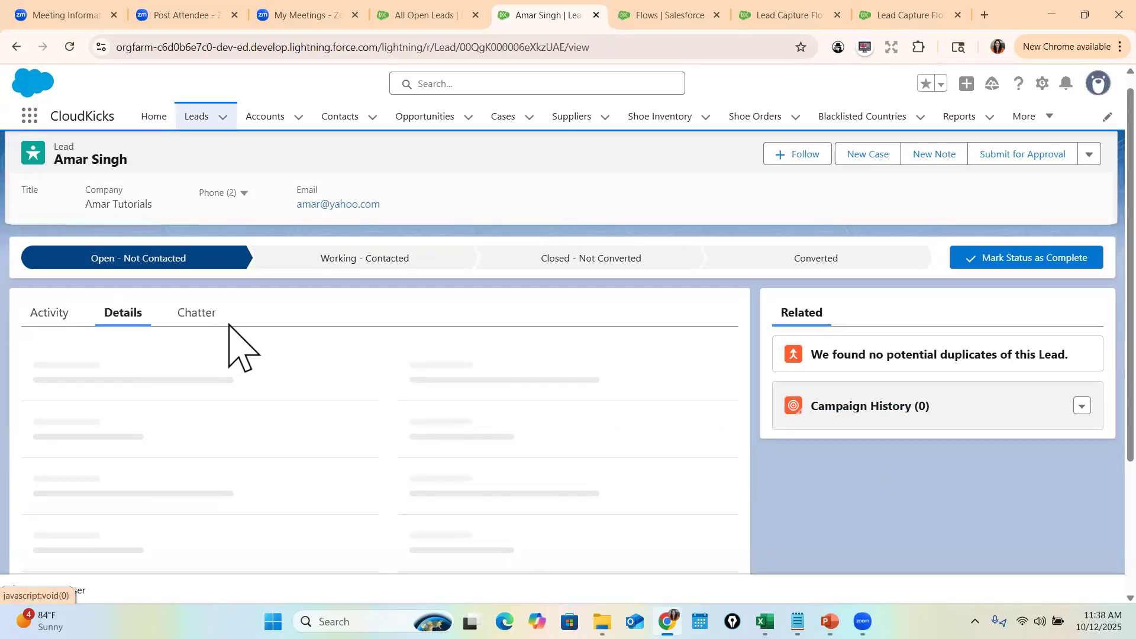
left_click(201, 327)
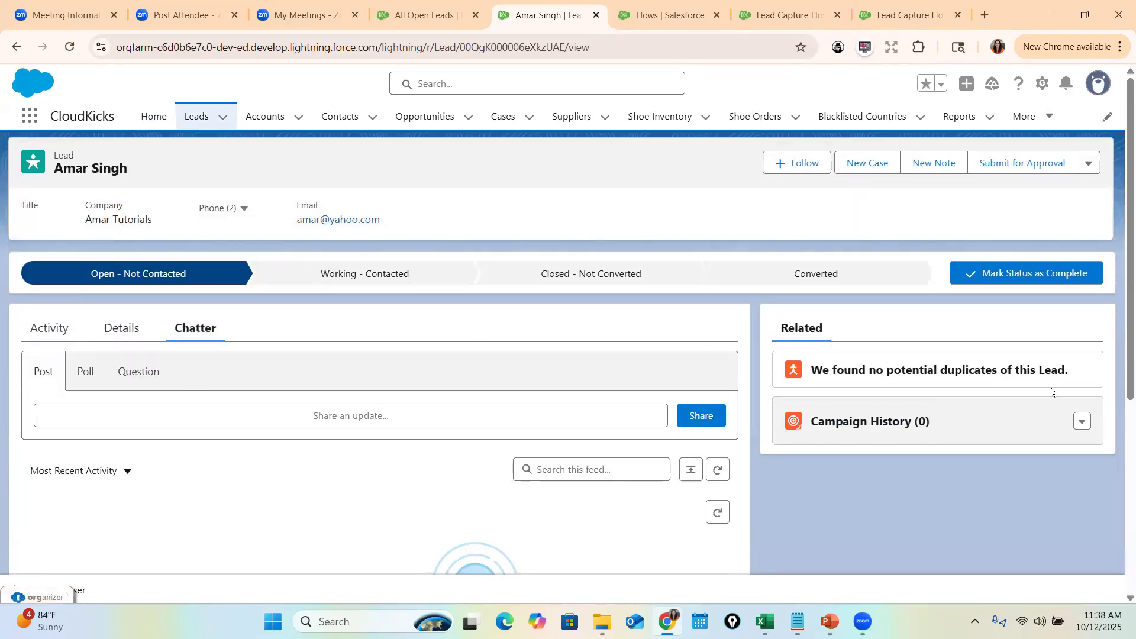
left_click(1042, 84)
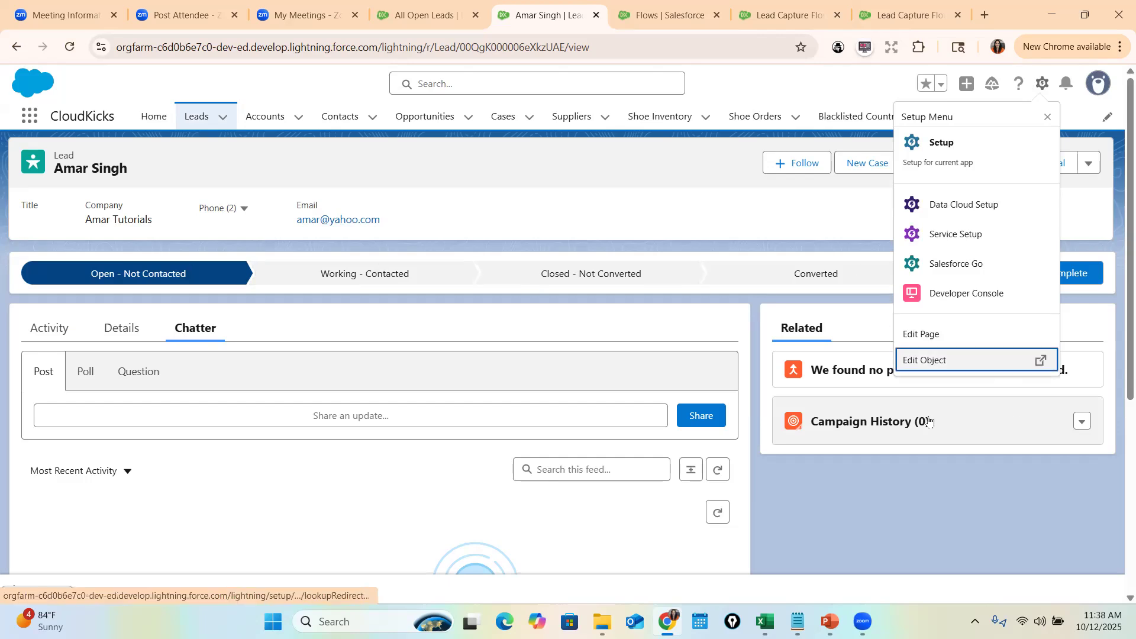
- Add the Files related list to the Lead Layout, save it overwriting users' customizations, and return to the lead
left_click(927, 362)
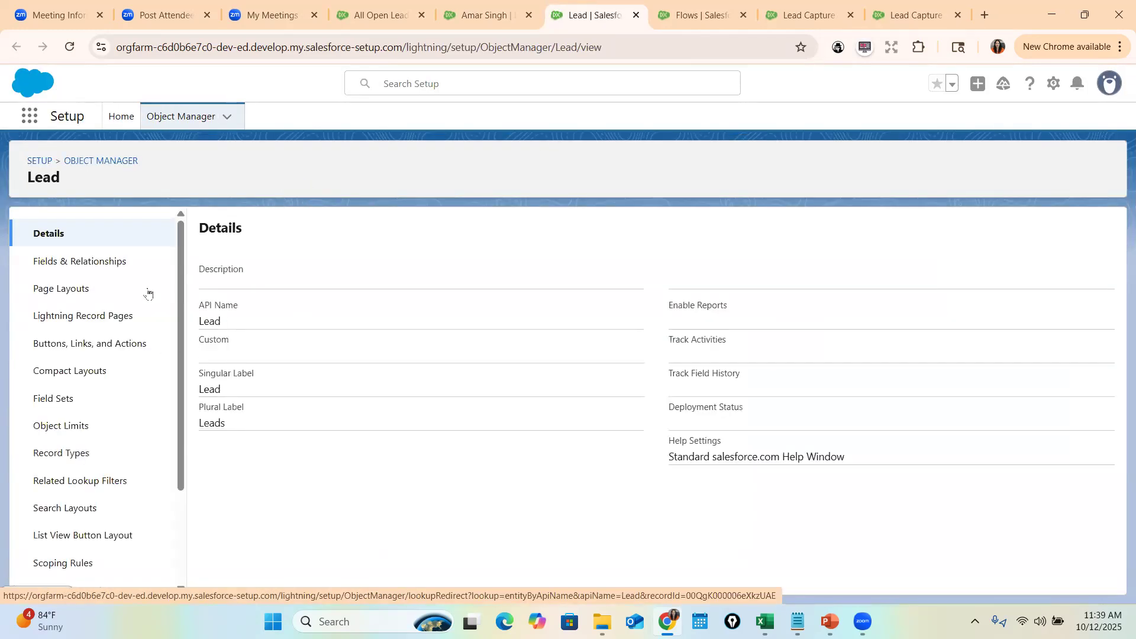
left_click(74, 292)
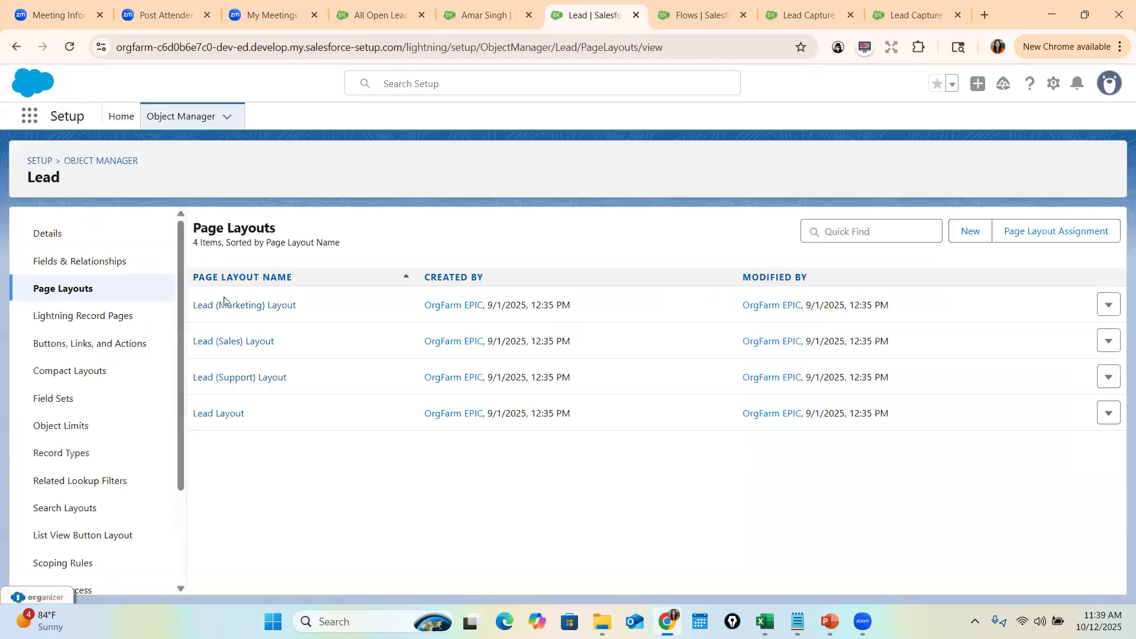
left_click(218, 415)
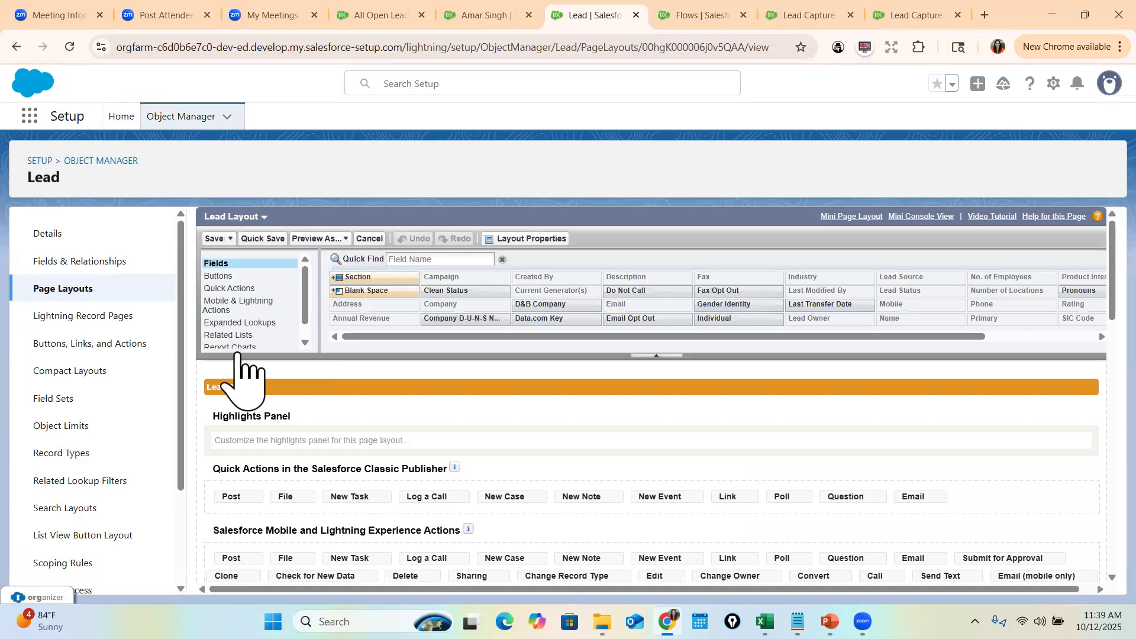
left_click(233, 337)
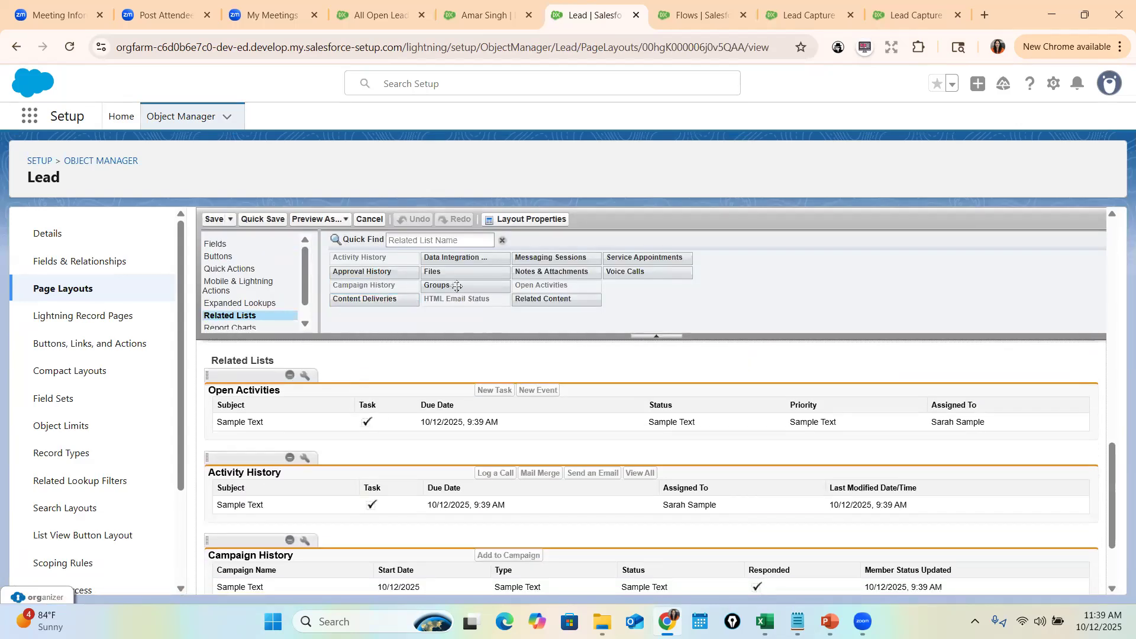
left_click_drag(433, 269, 277, 449)
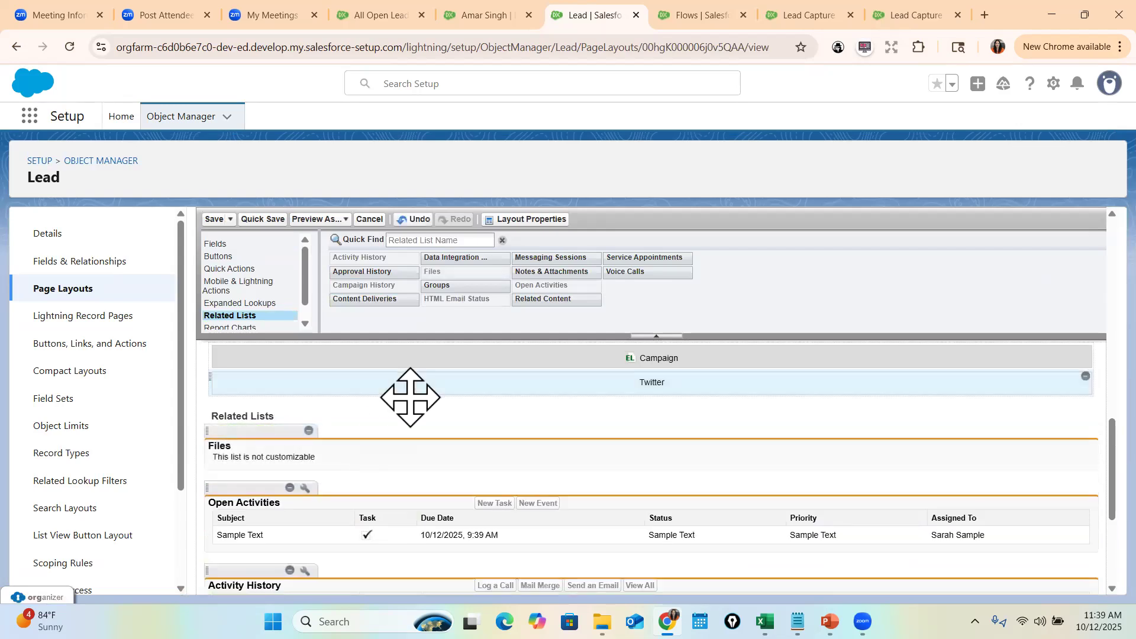
left_click(209, 224)
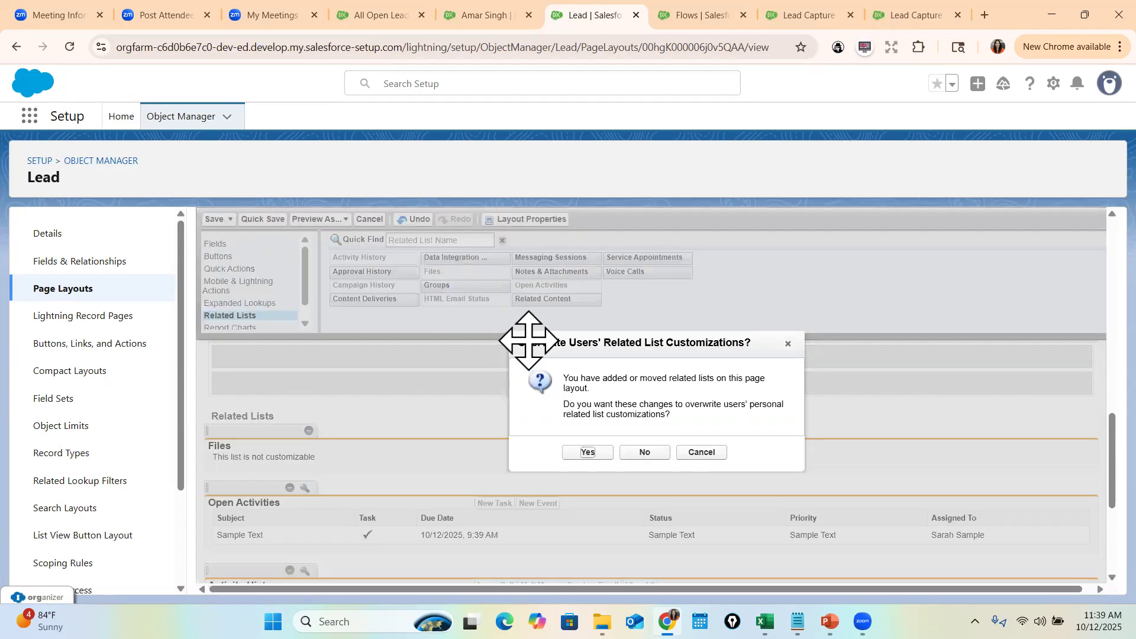
left_click(585, 452)
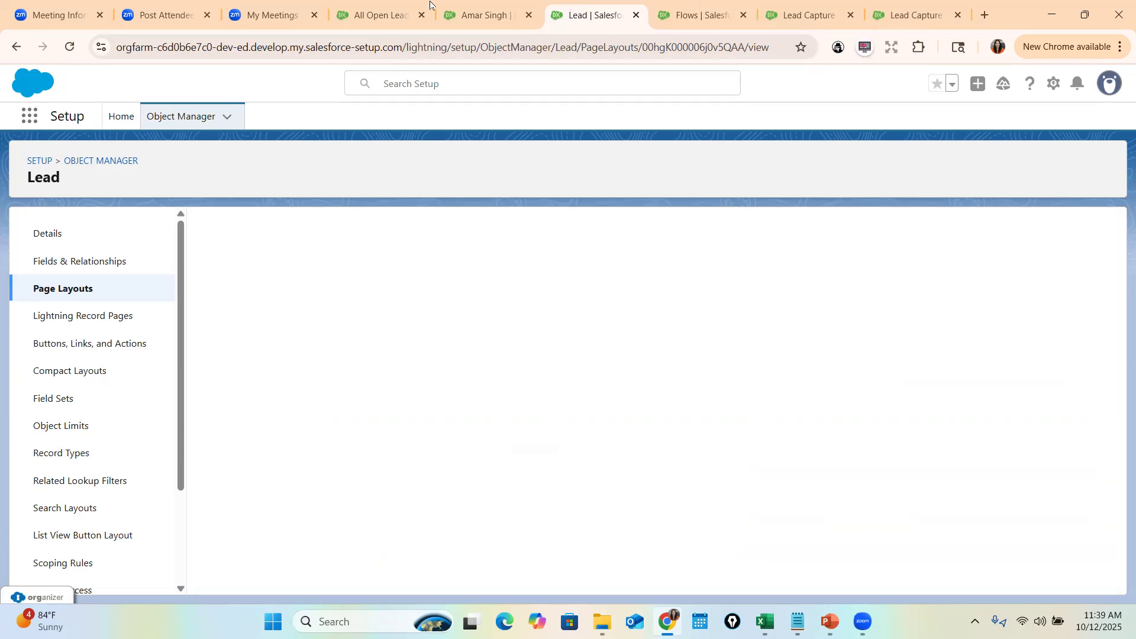
left_click(479, 14)
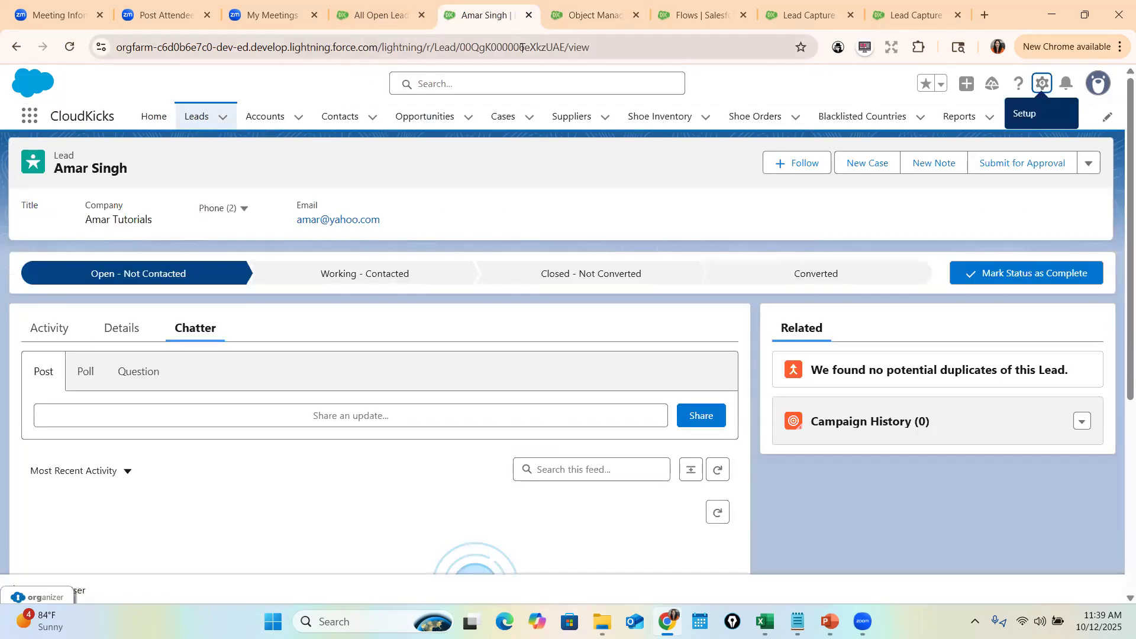
- Reload the lead record to show its Files list, then bring up PowerPoint slide 6
key("Return")
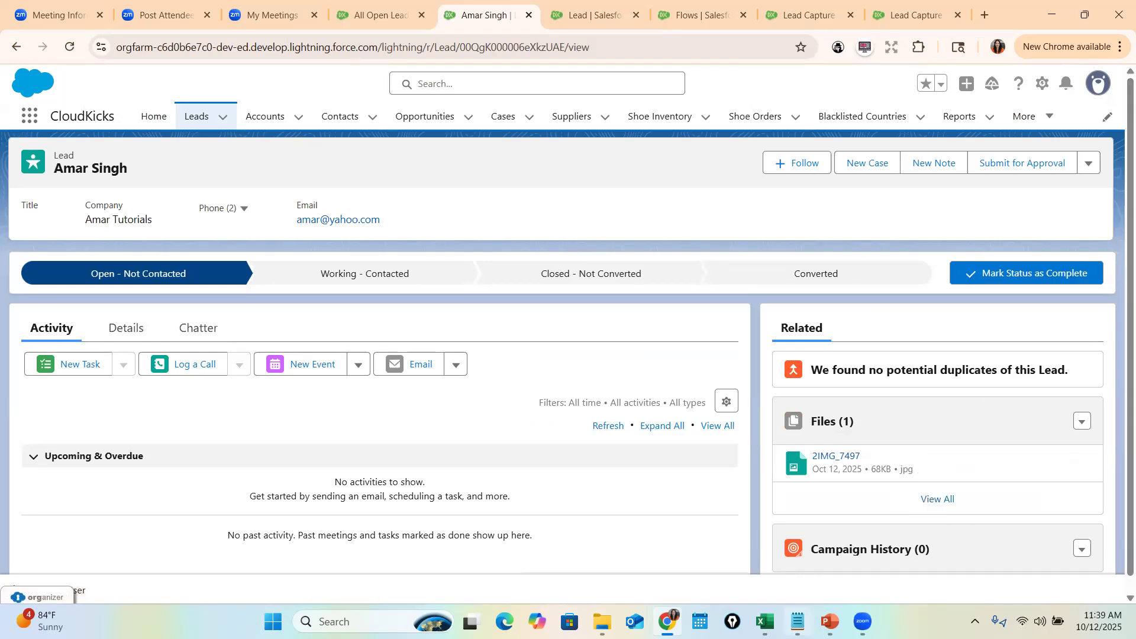
key("alt+Tab")
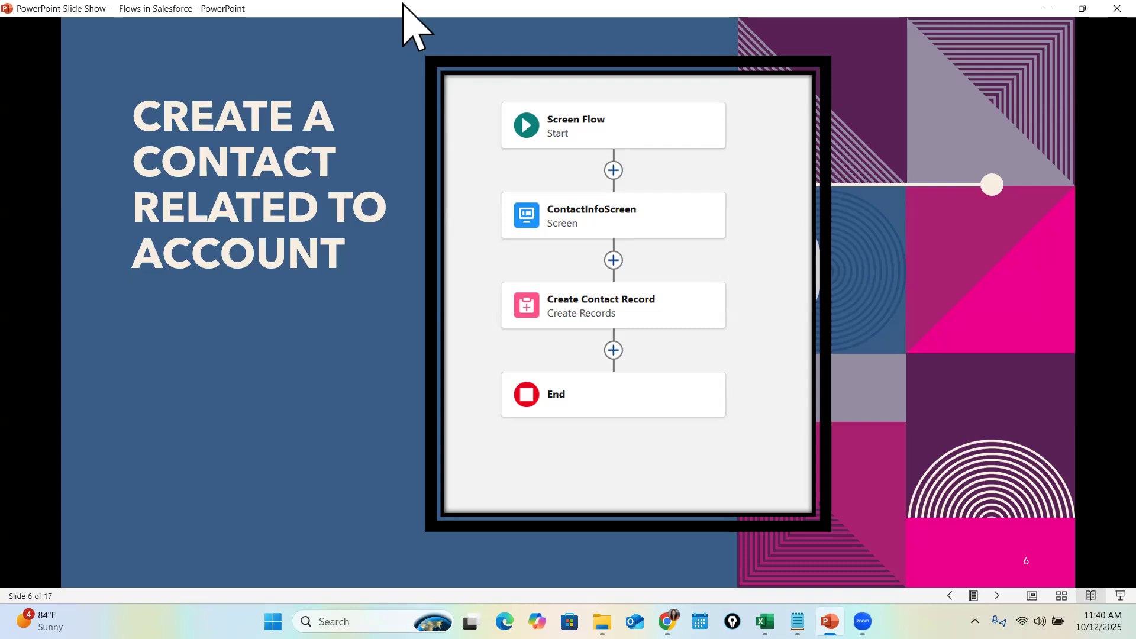
- Switch from the slide show back to the Salesforce lead record
key("alt+Tab")
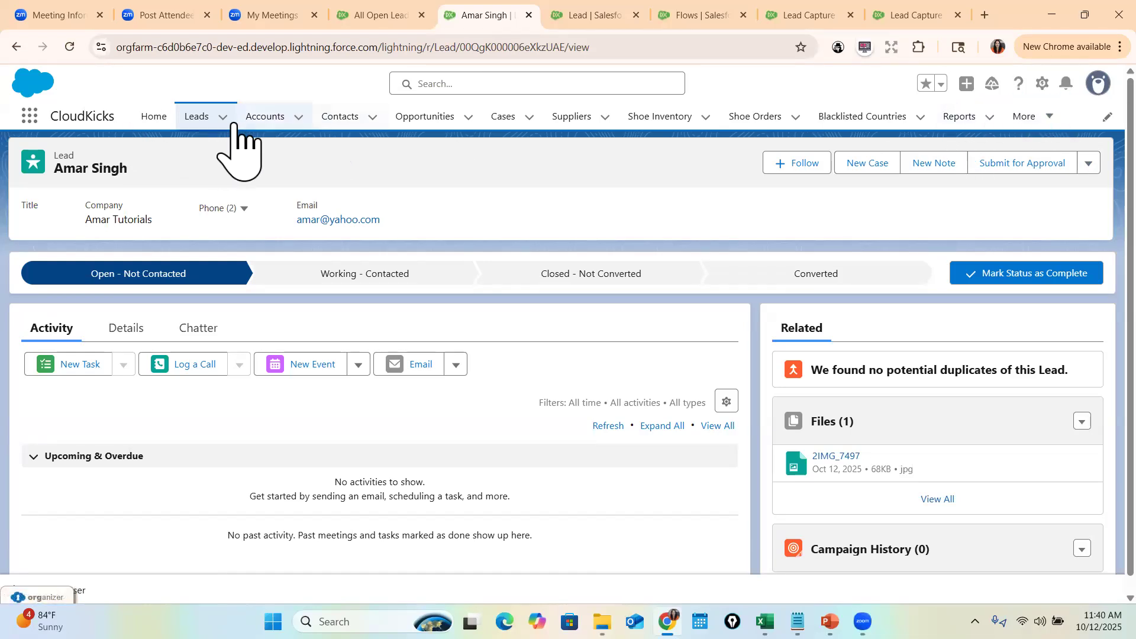
- Create a Flow action on Account labelled Create New Lead that runs Lead Capture Flow
left_click(265, 125)
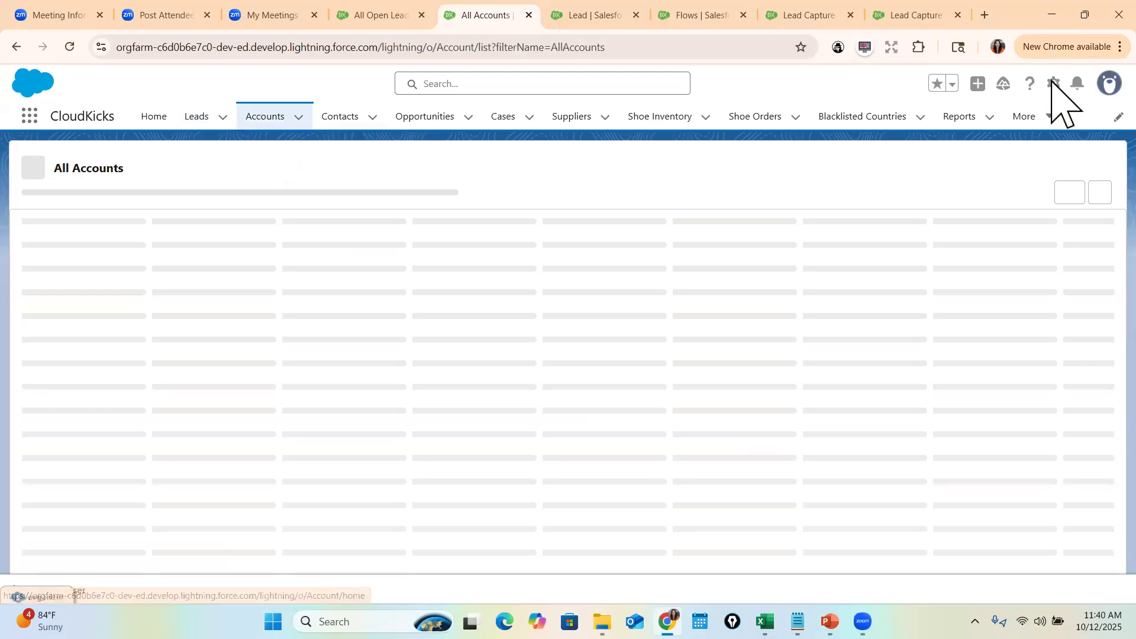
left_click(1051, 83)
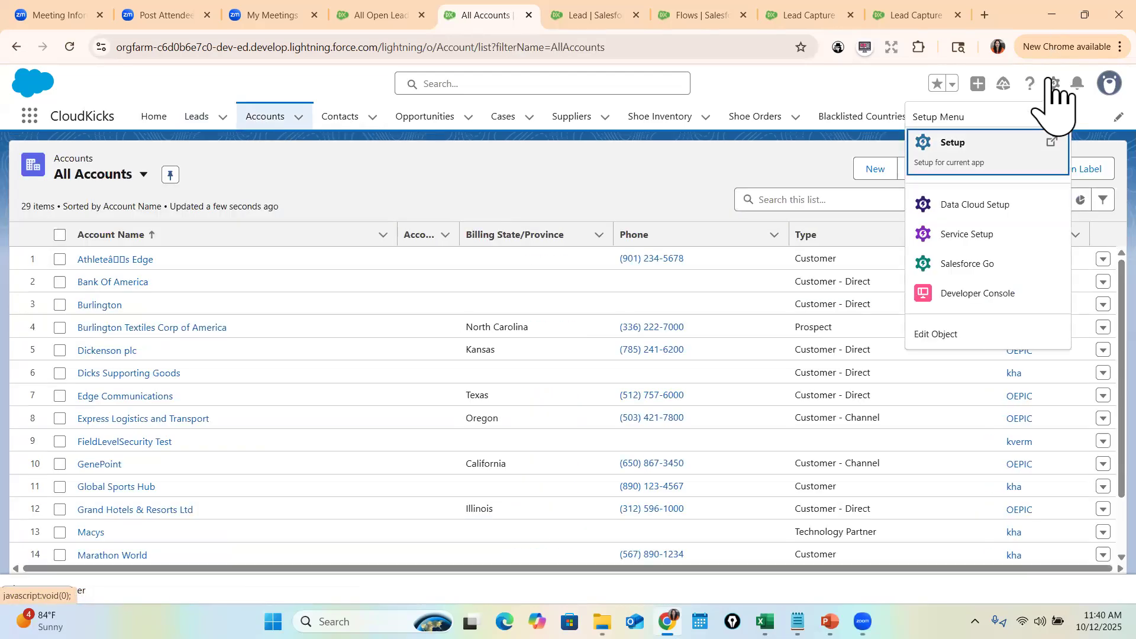
left_click(948, 333)
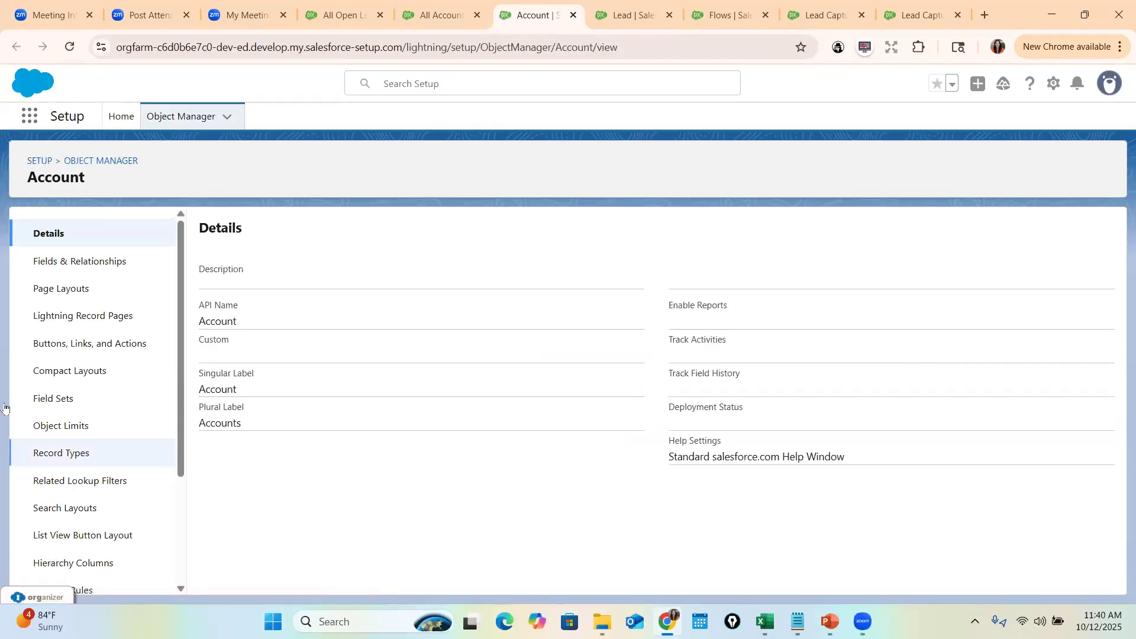
left_click(108, 351)
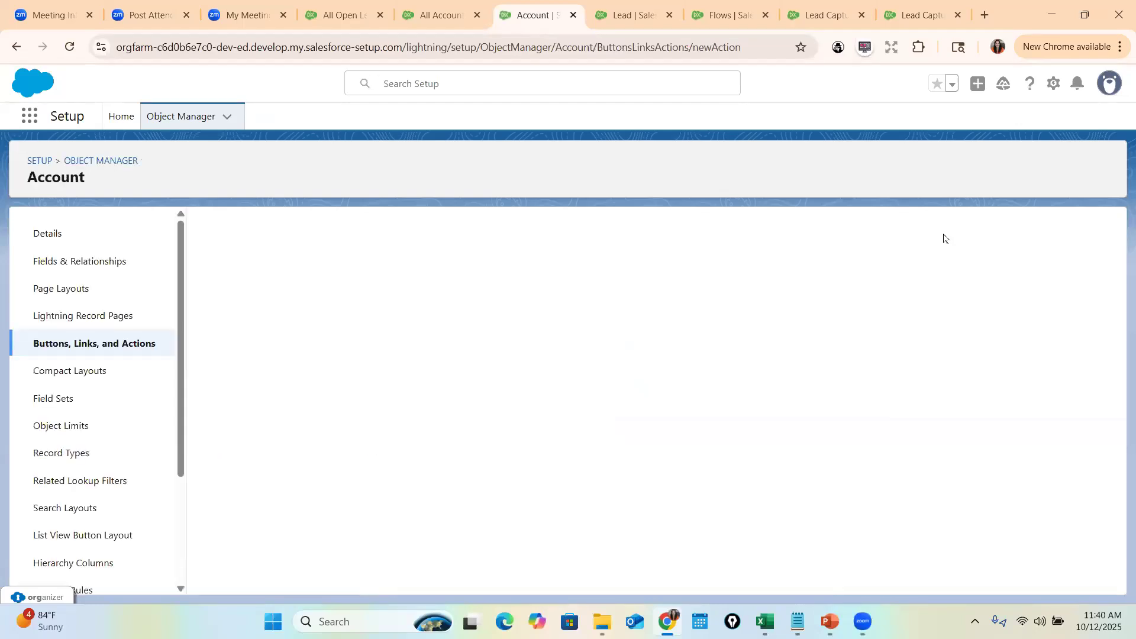
left_click(449, 317)
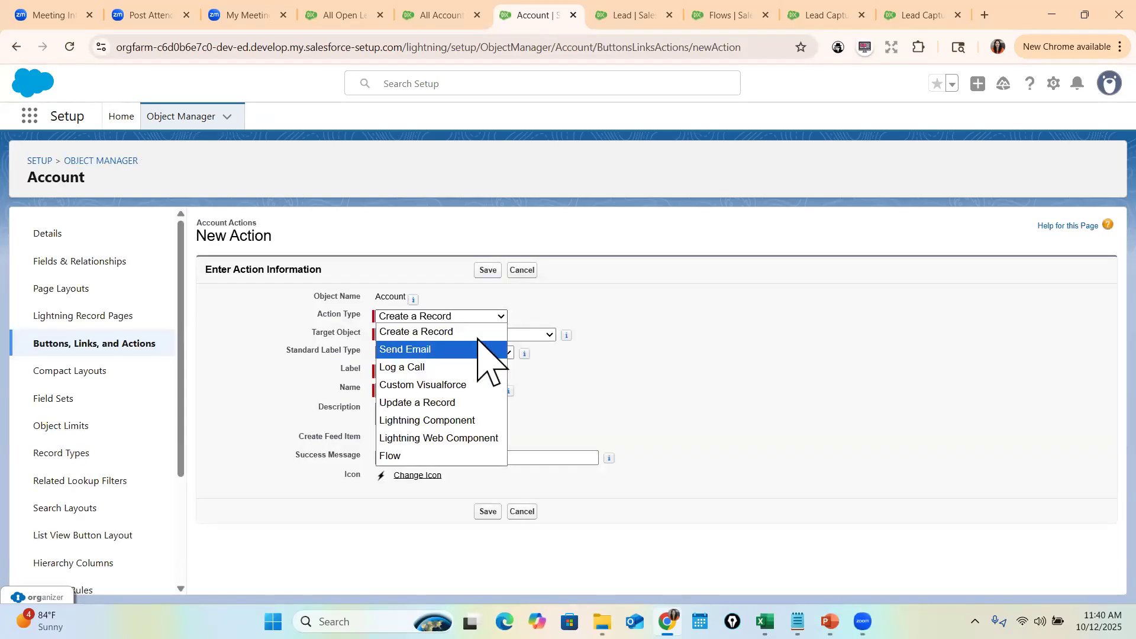
left_click(392, 457)
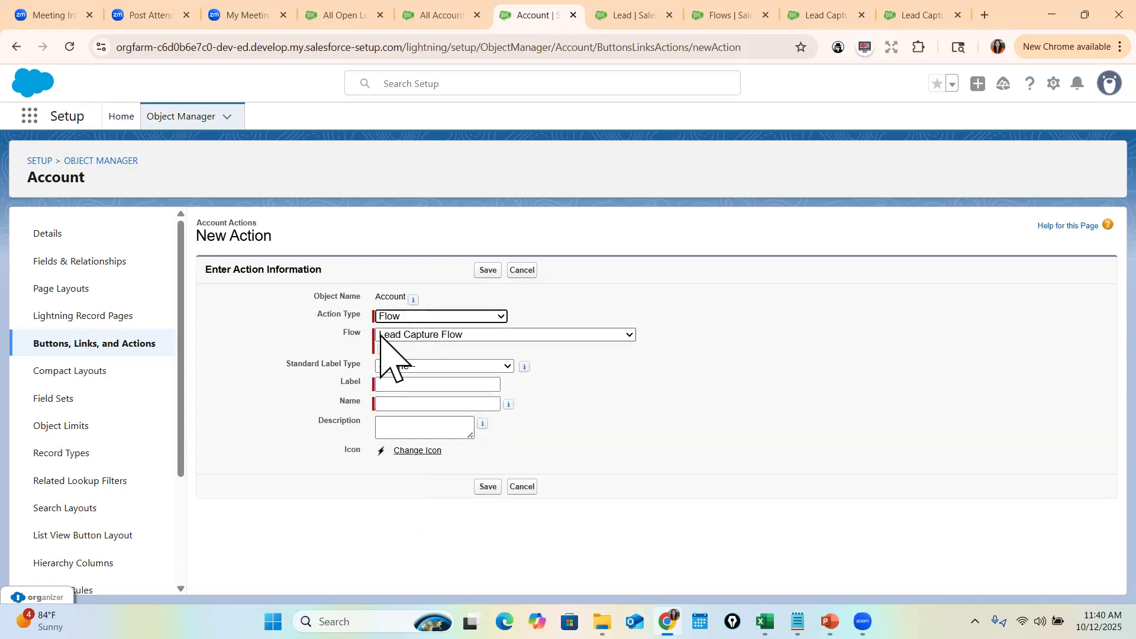
left_click(417, 385)
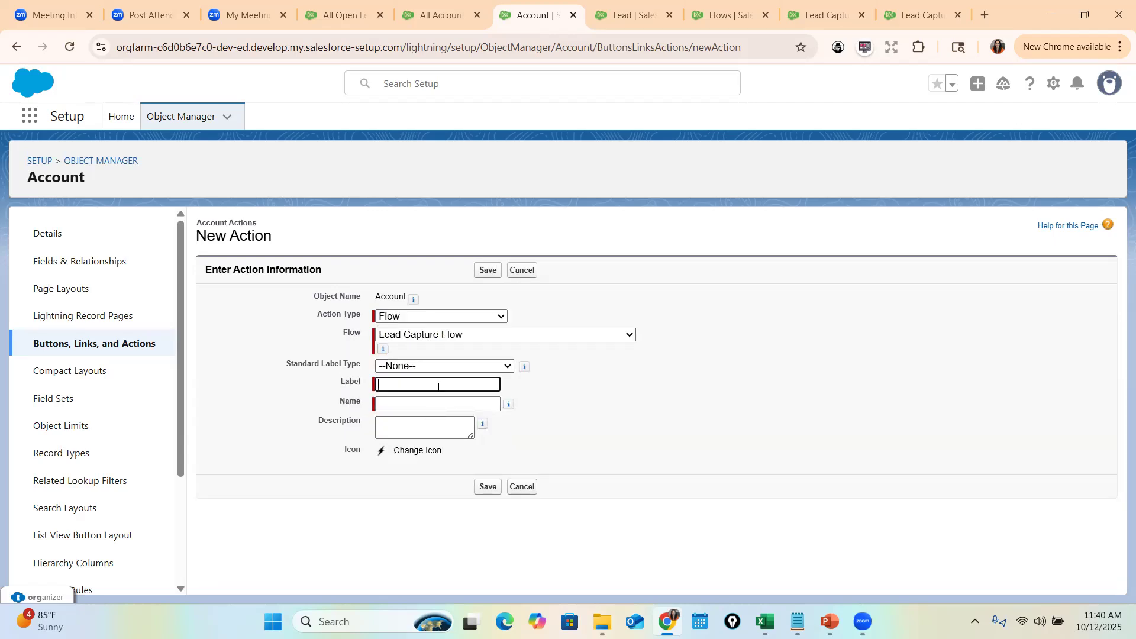
type("Create New Lead")
key("Tab")
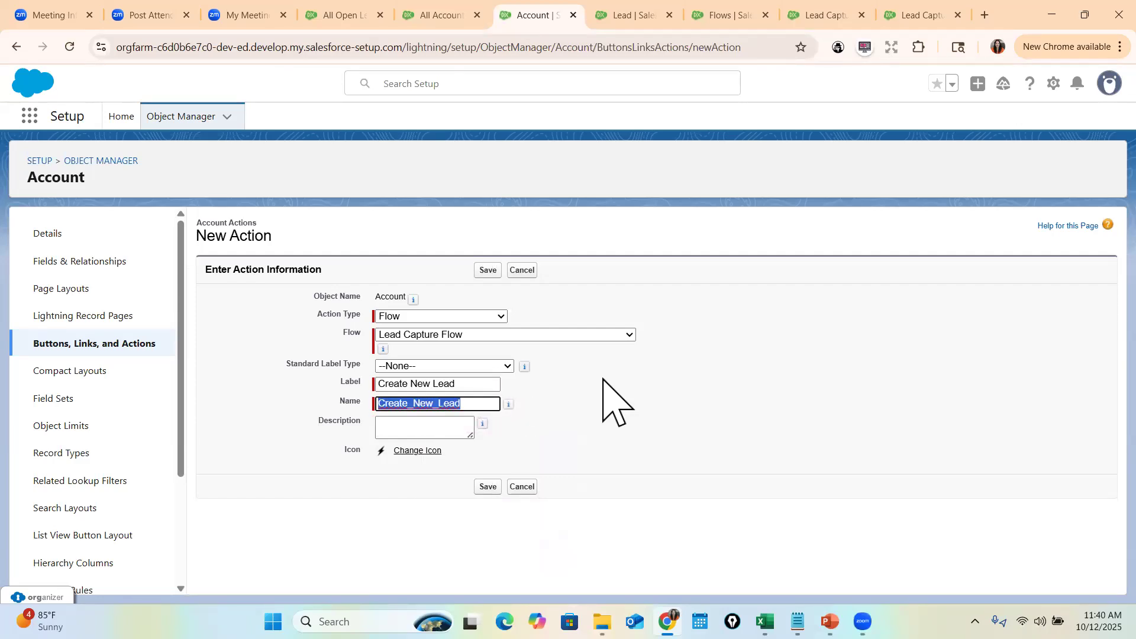
left_click(488, 487)
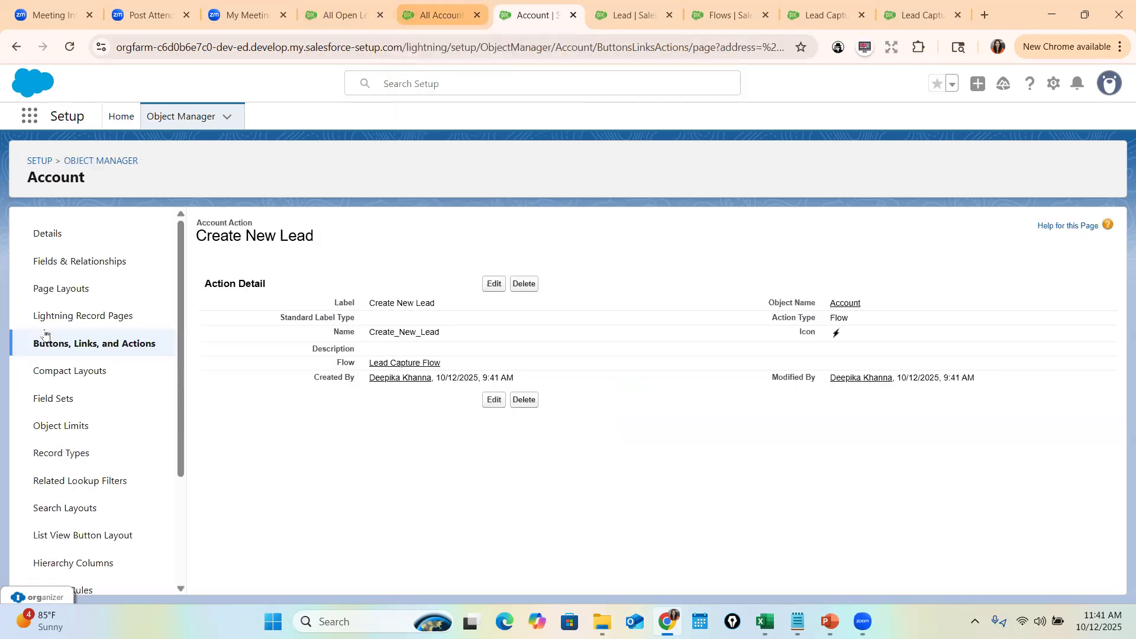
- Add Create New Lead to the Account Layout's Mobile & Lightning Actions and save the layout
left_click(90, 291)
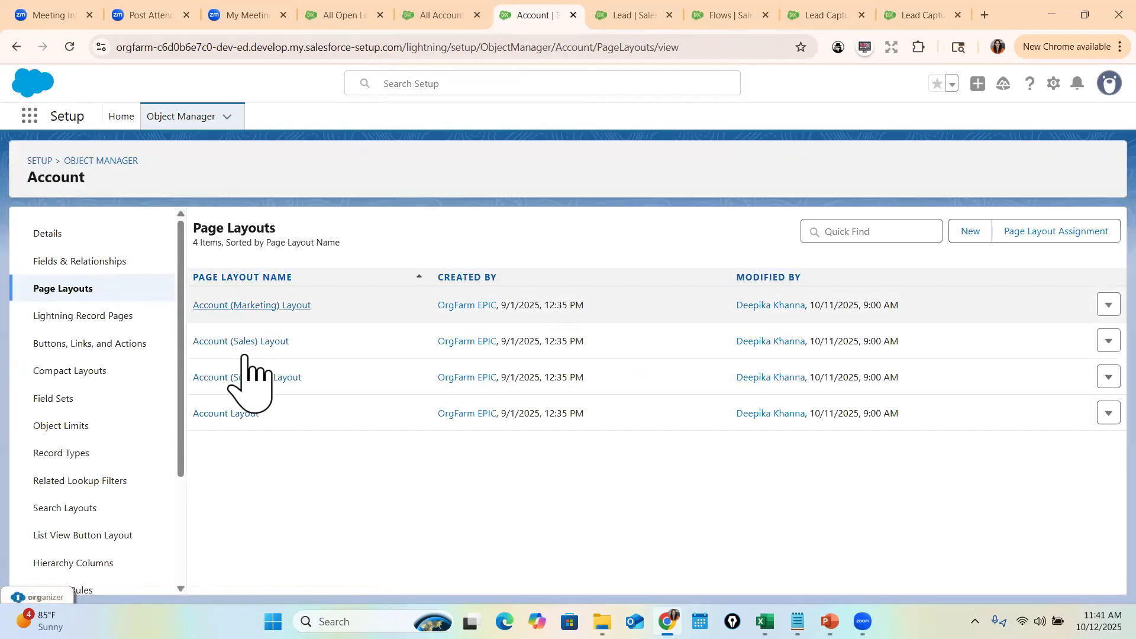
left_click(232, 414)
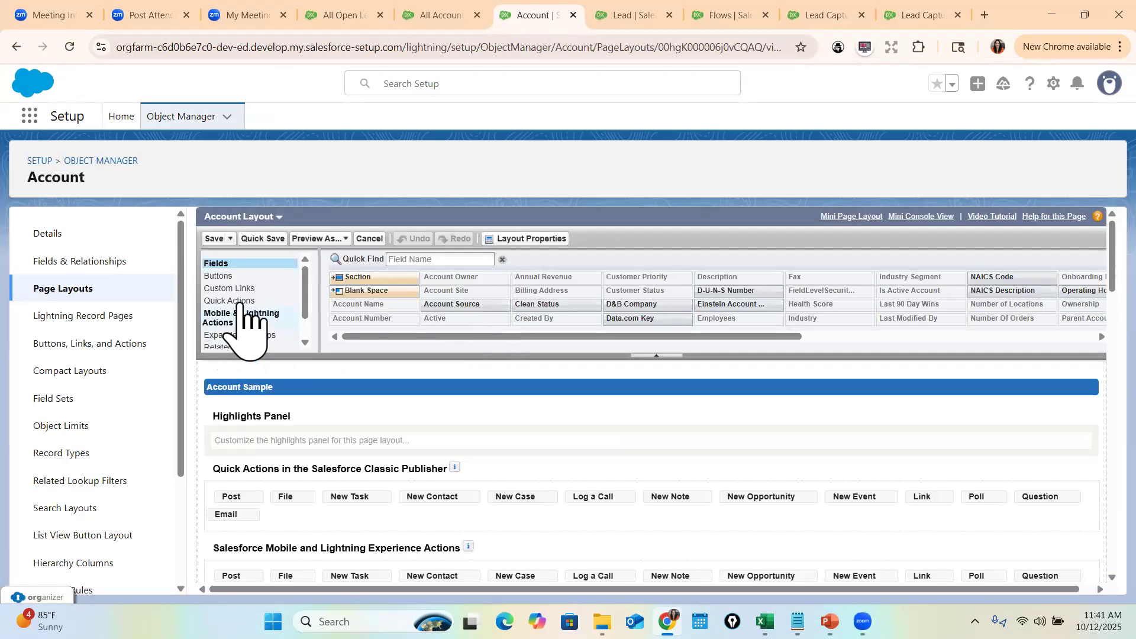
left_click(239, 319)
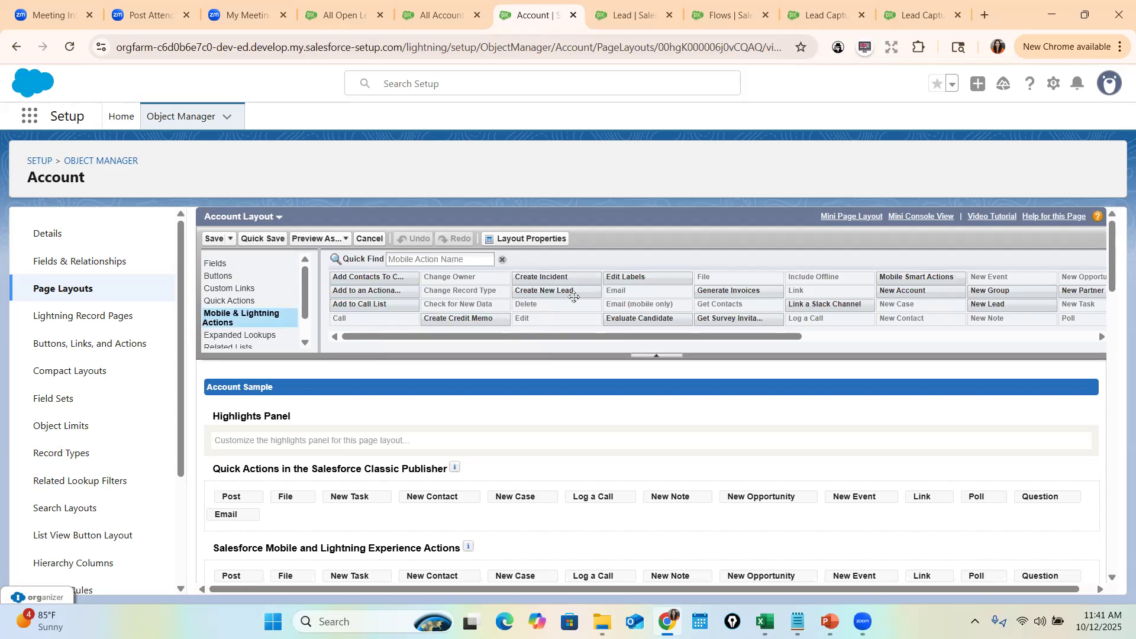
left_click_drag(547, 288, 223, 523)
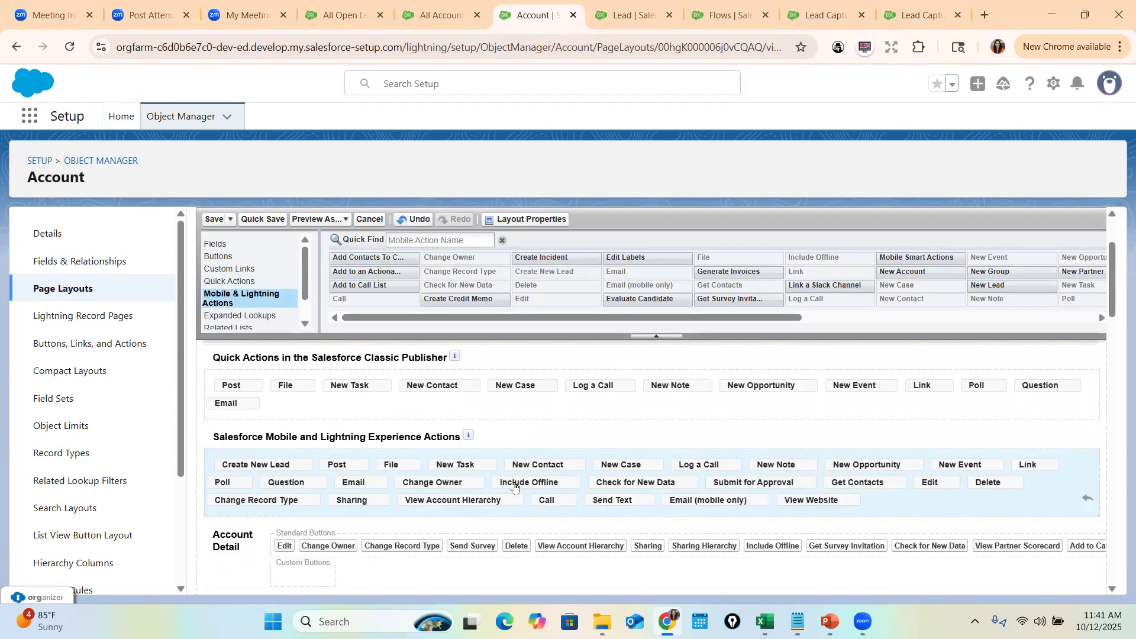
left_click(214, 219)
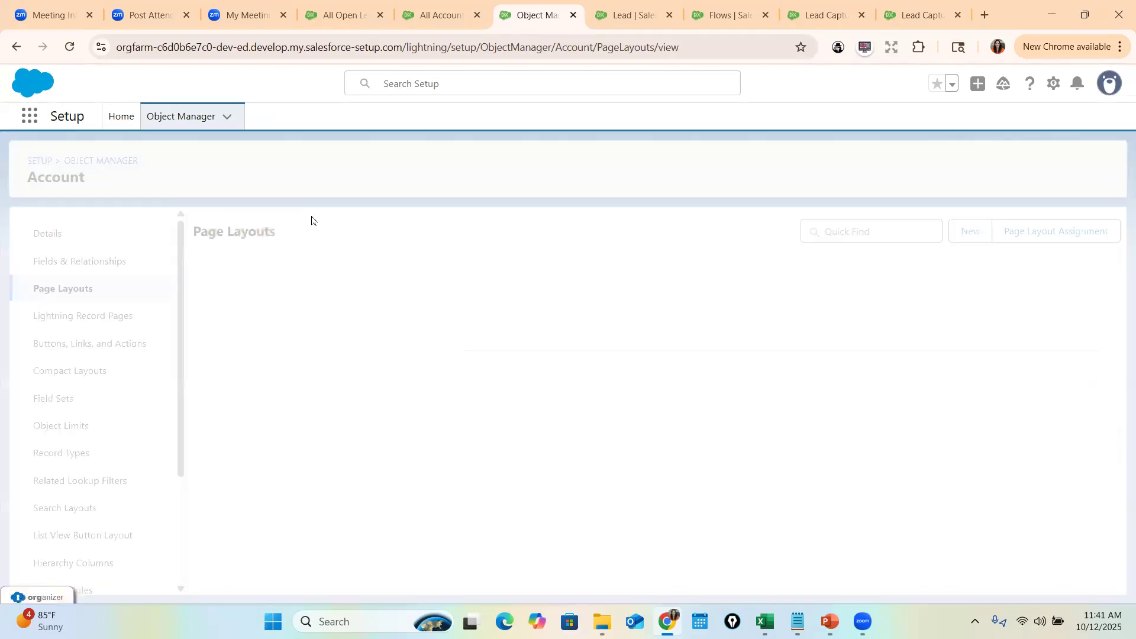
left_click(439, 16)
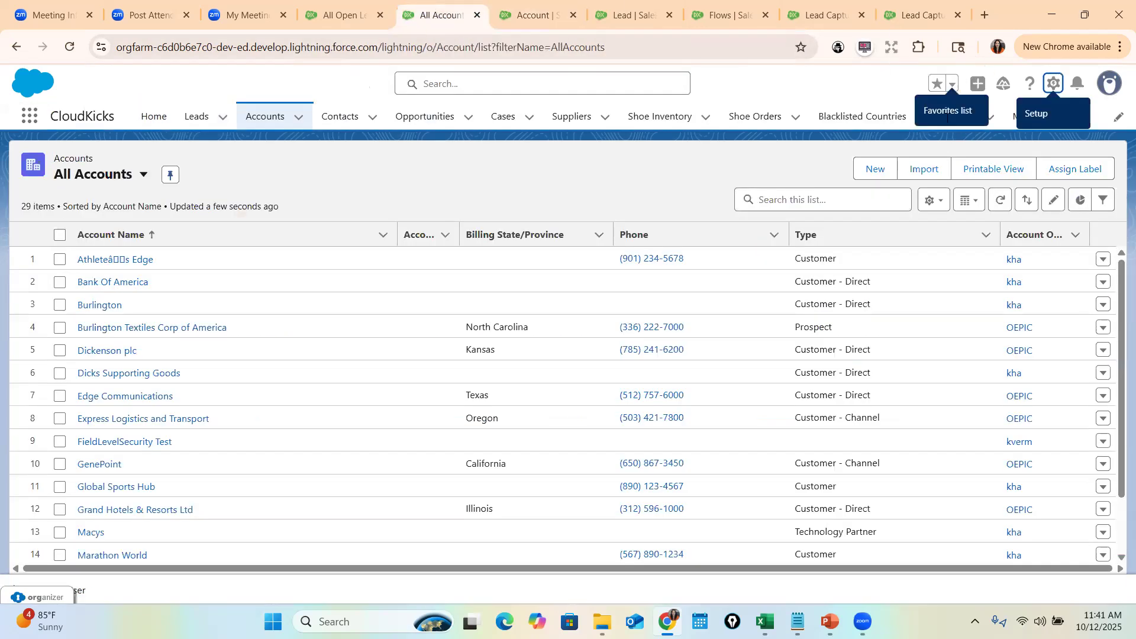
- Test Create New Lead on the first account, close its form unsaved, and return to PowerPoint
left_click(113, 260)
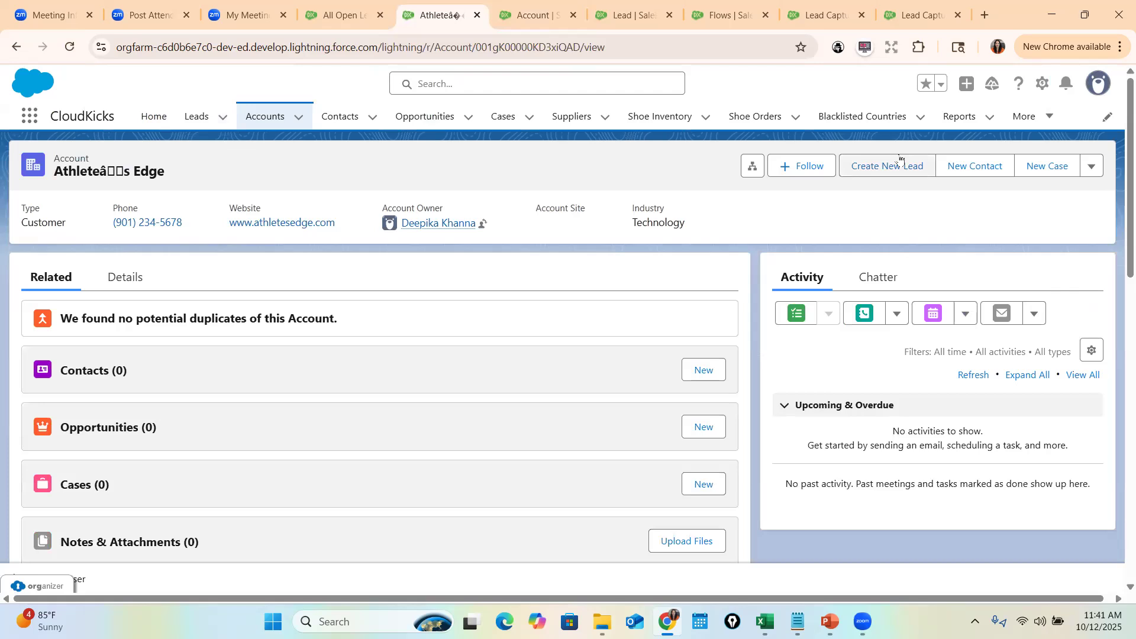
left_click(886, 172)
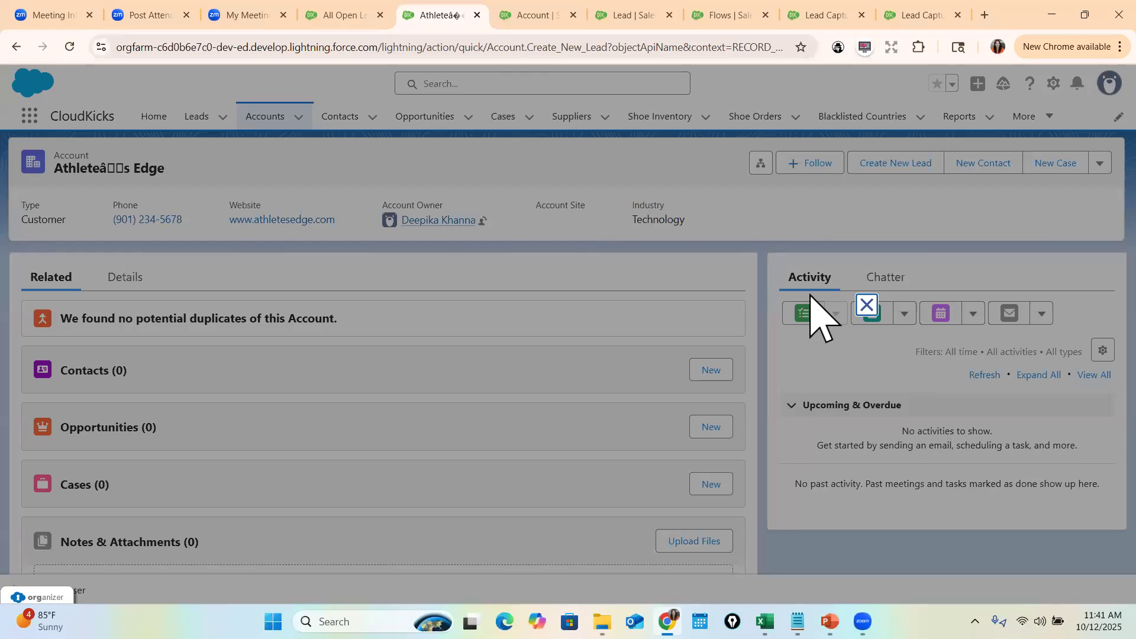
left_click(866, 305)
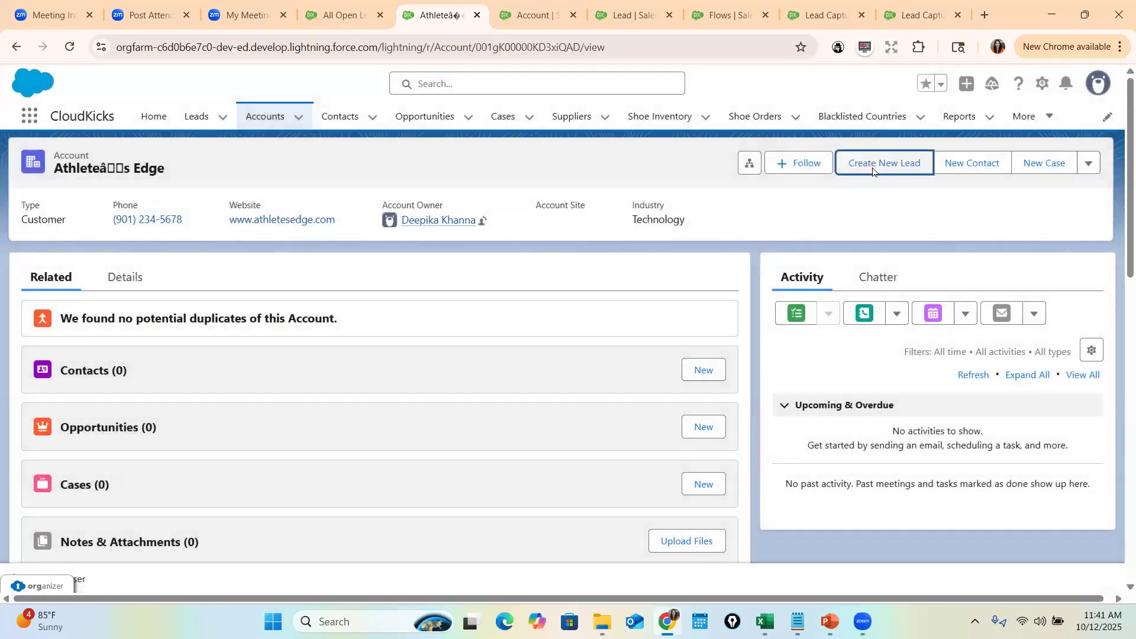
left_click(872, 172)
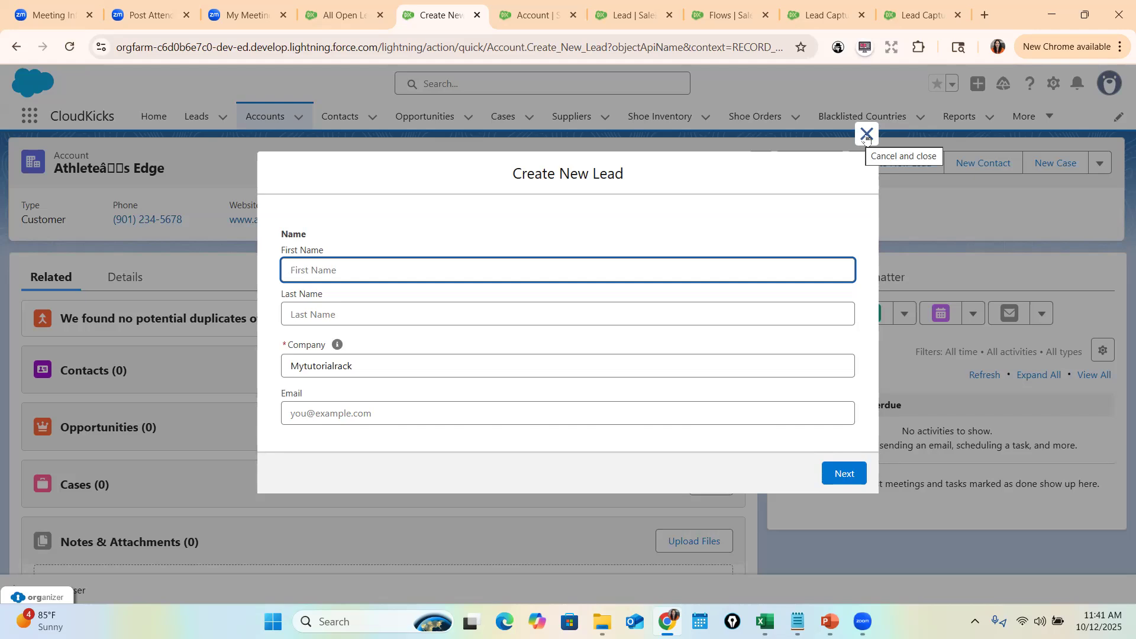
left_click(865, 136)
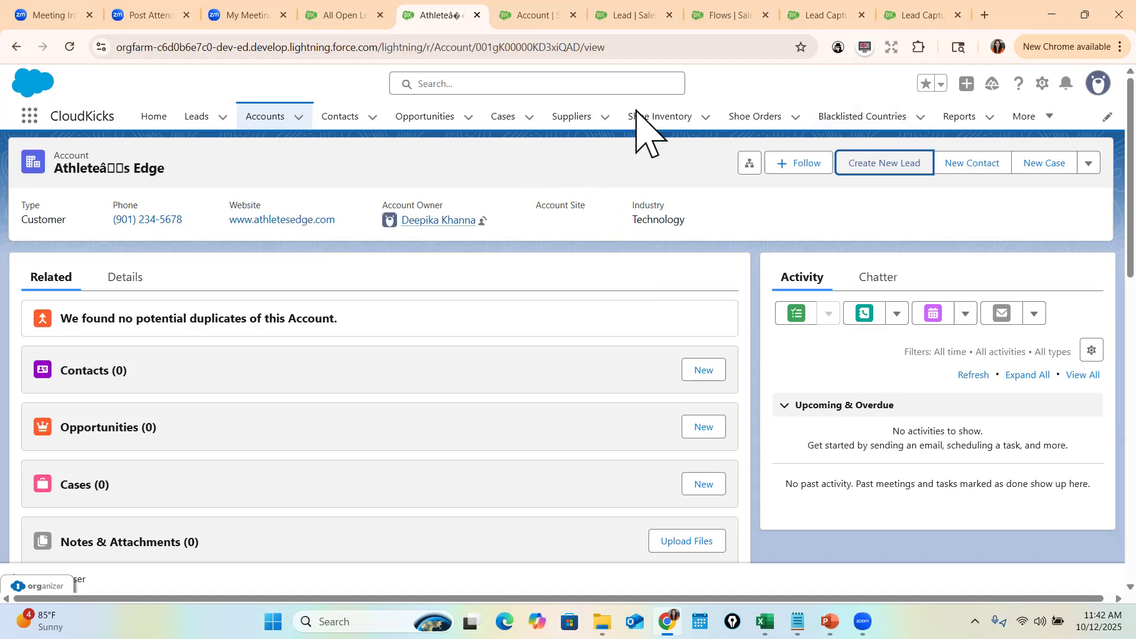
key("alt+Tab")
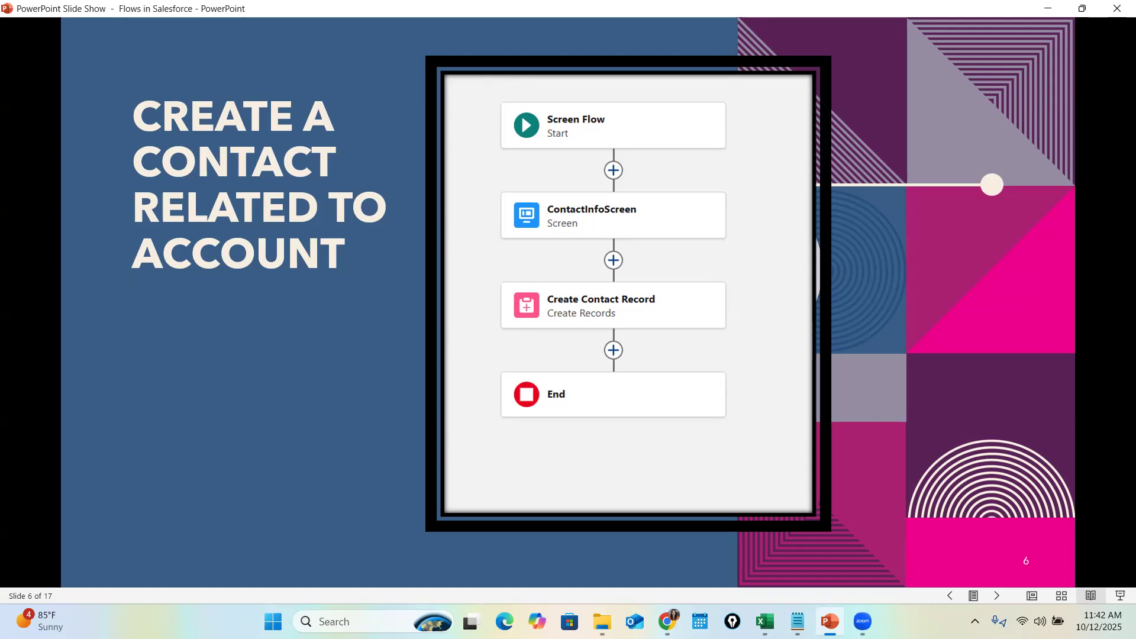
- From Setup's Flows page, start a New Flow as a Screen Flow after closing the extra tabs
left_click(1044, 8)
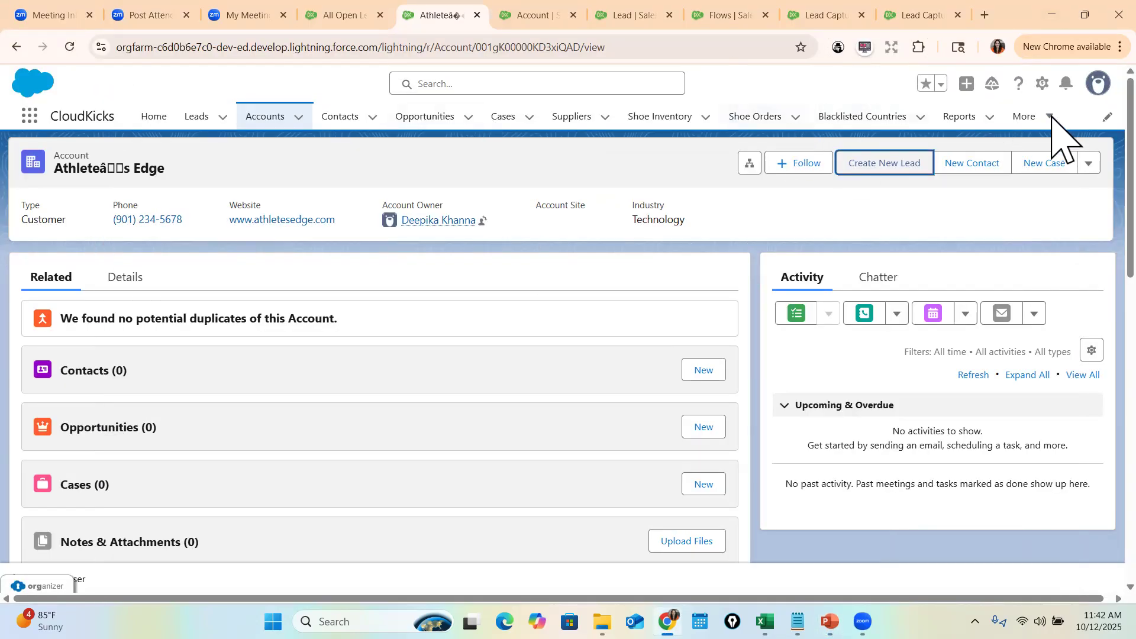
left_click(1044, 85)
left_click(971, 152)
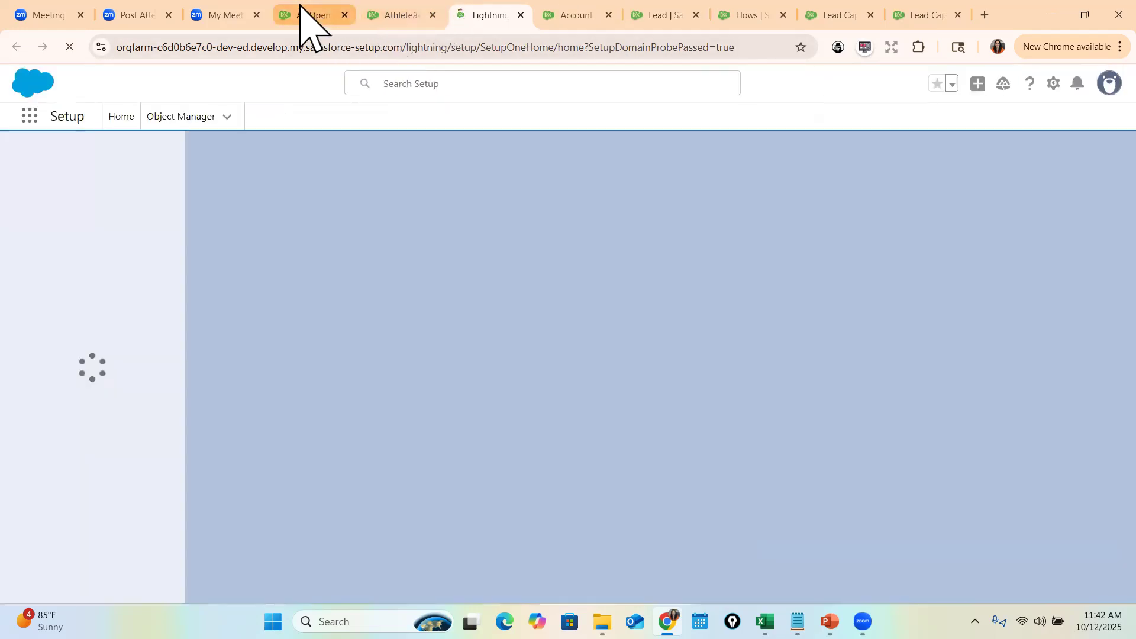
type("flow")
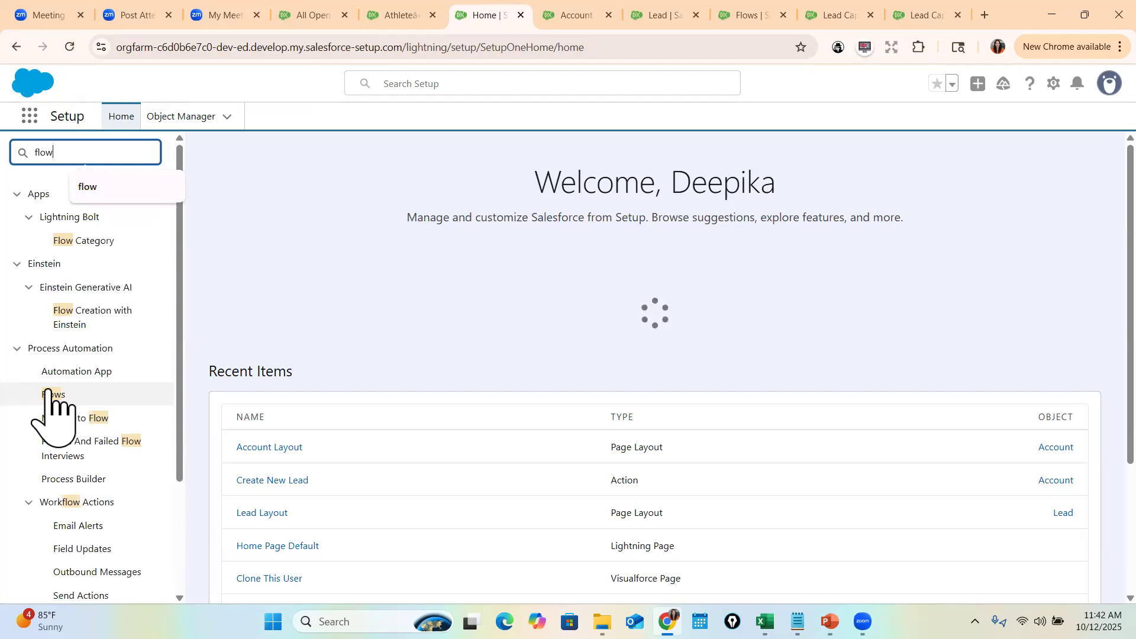
left_click(50, 395)
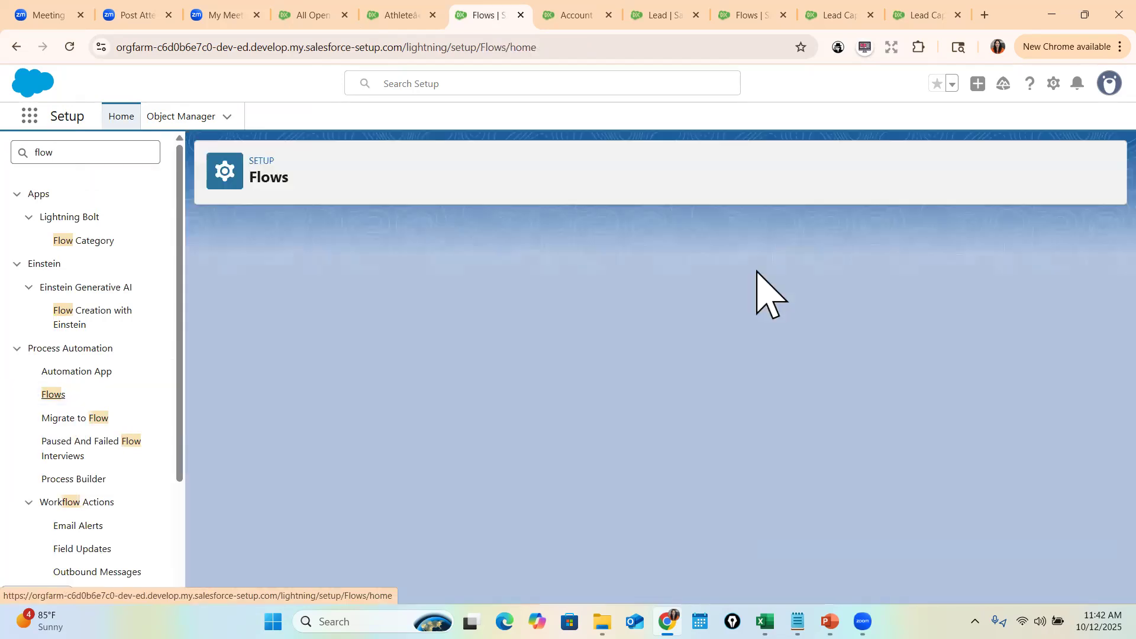
scroll(568, 497, "down", 3)
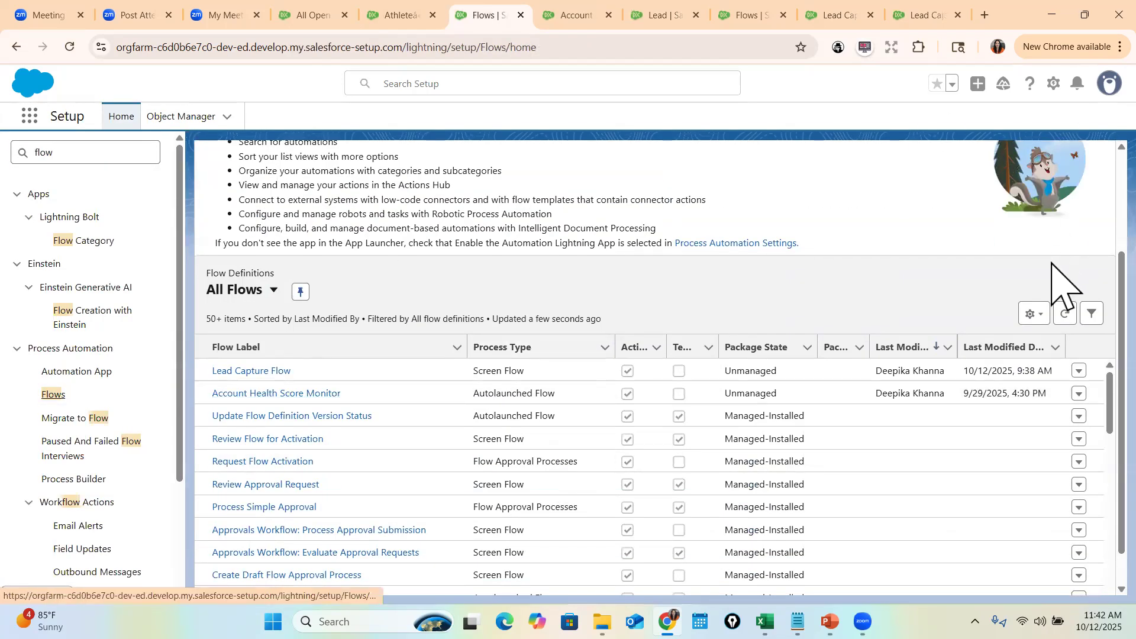
scroll(1065, 290, "up", 3)
left_click(1060, 165)
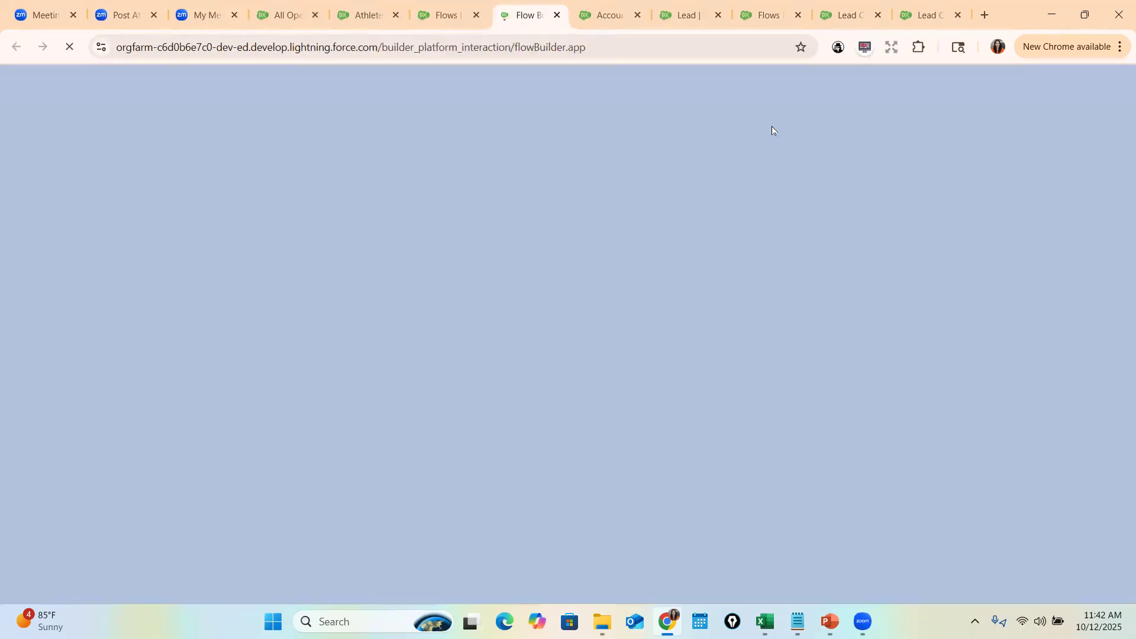
left_click(637, 16)
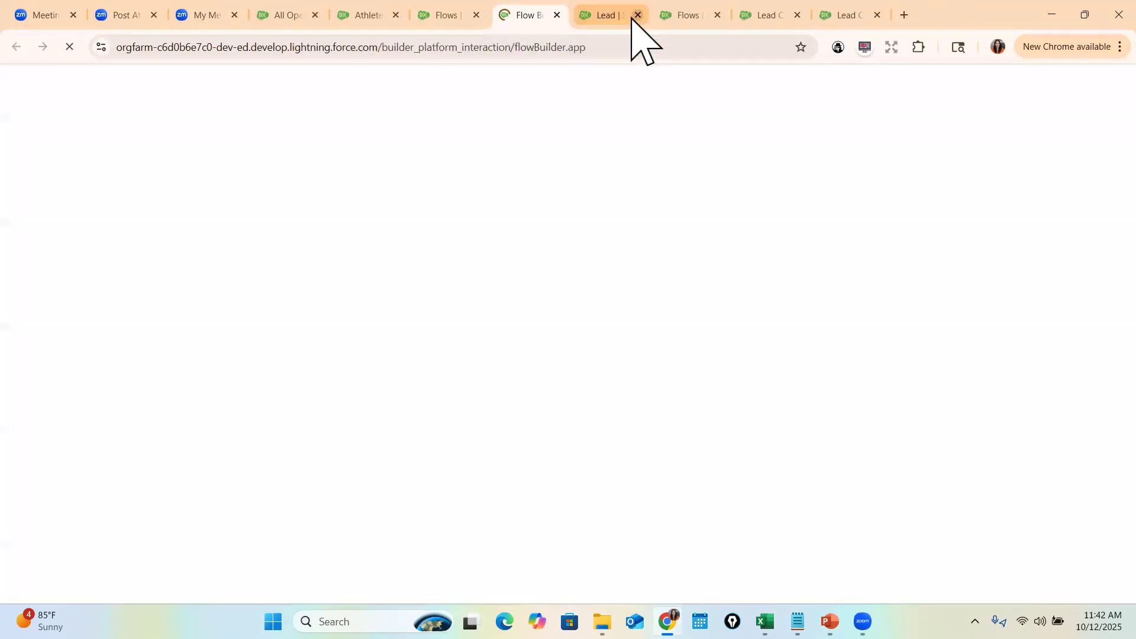
left_click(637, 15)
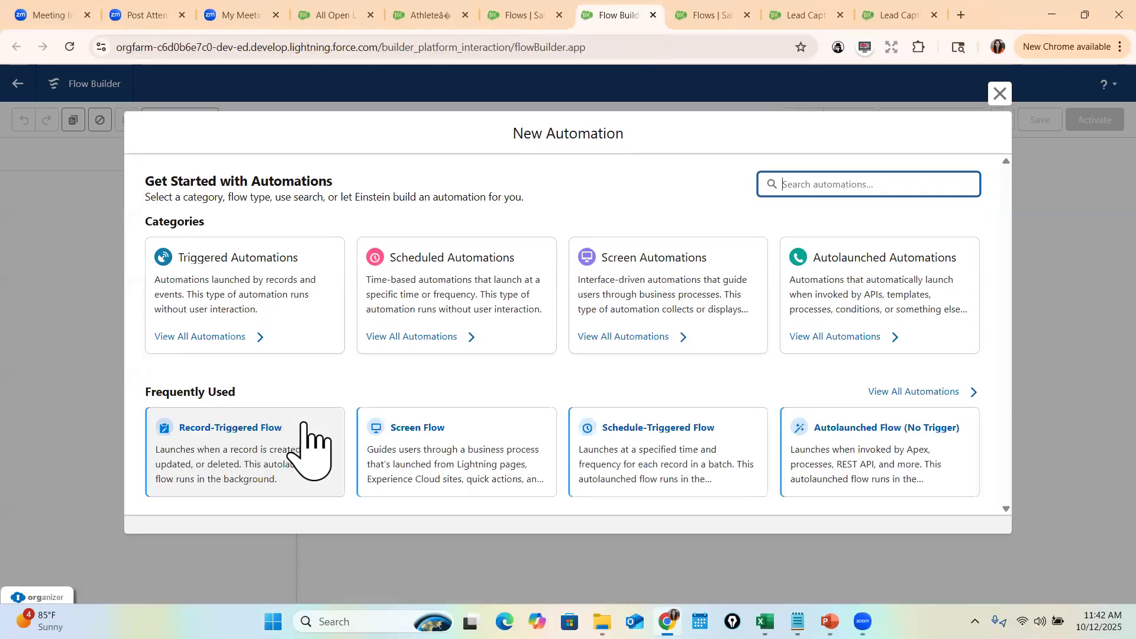
left_click(489, 467)
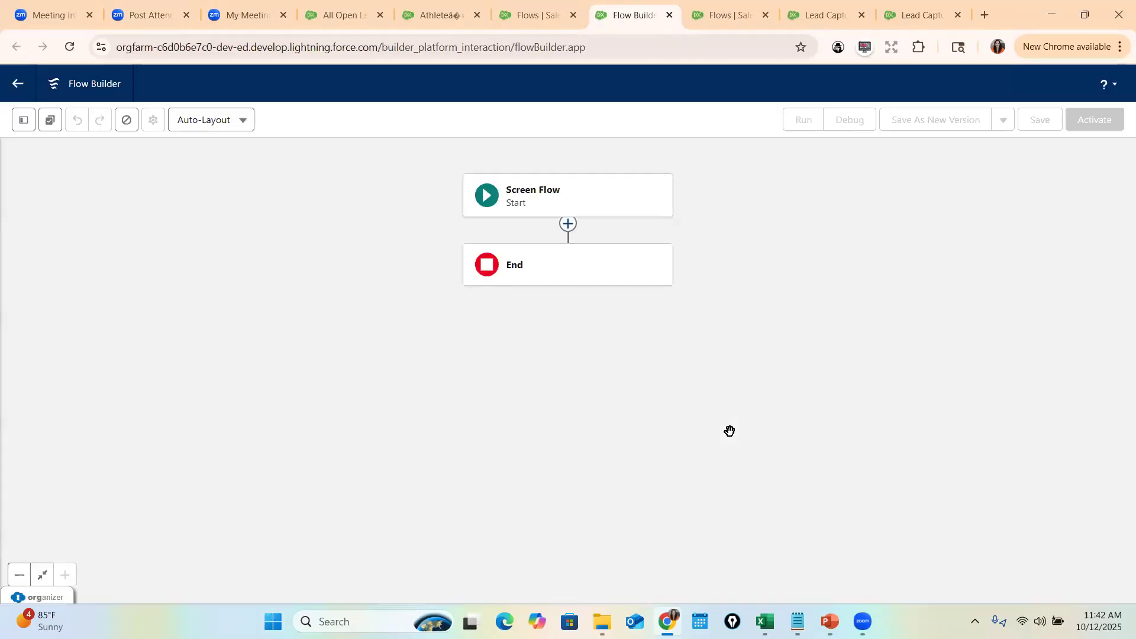
- Add a Screen element after Start labelled Contact Input Screen
left_click(568, 238)
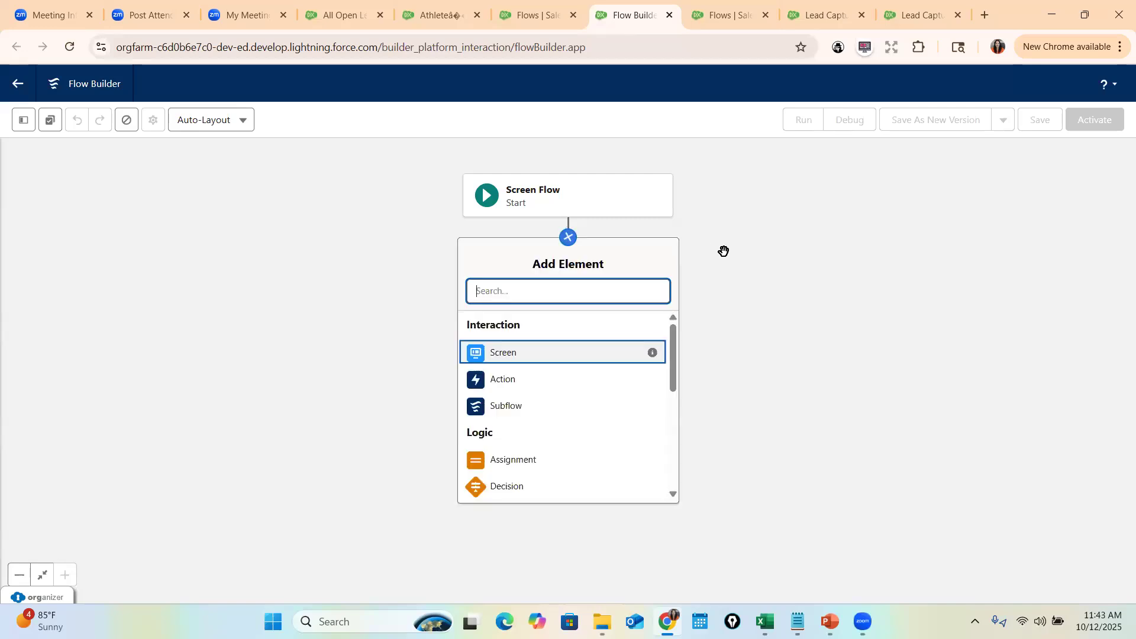
left_click(510, 355)
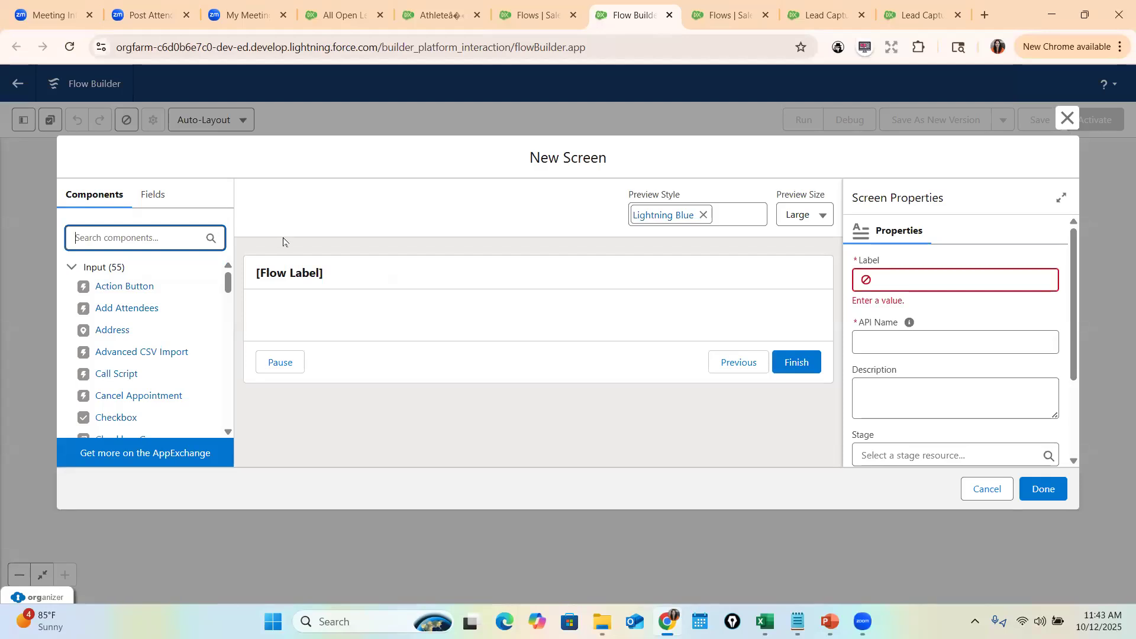
left_click(904, 279)
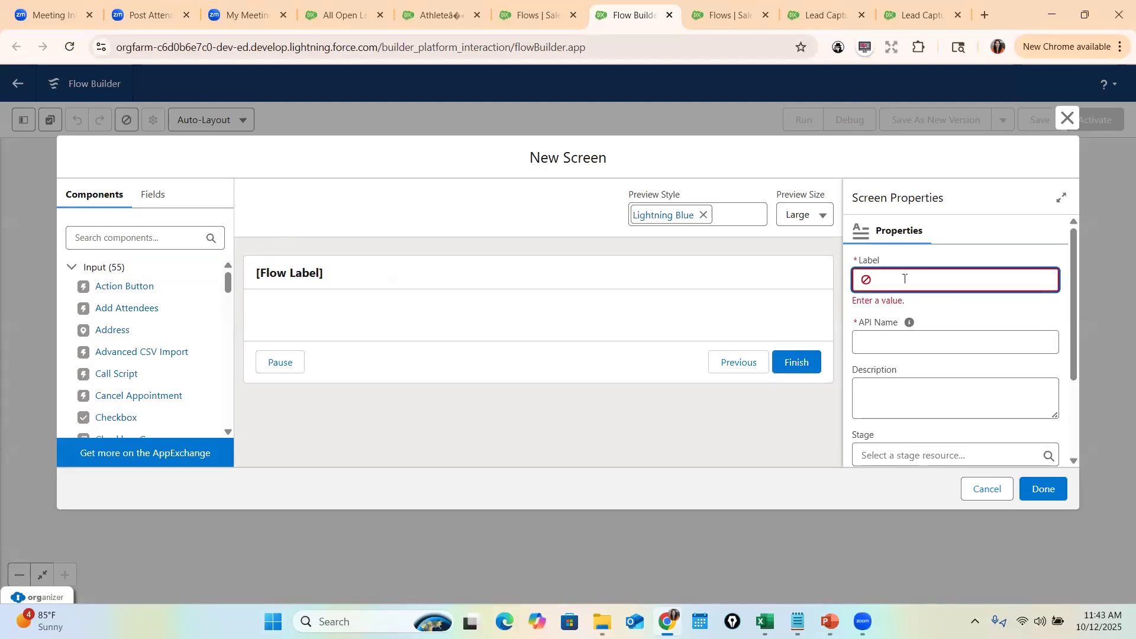
type("Contact Input Screen")
key("Tab")
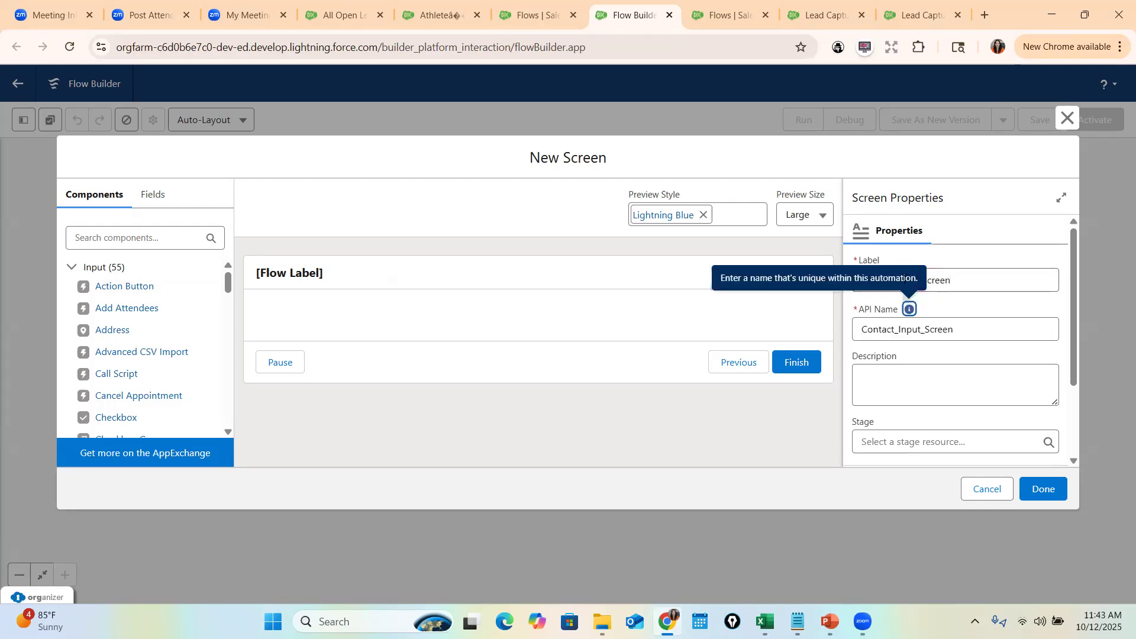
- Place a Name component on the screen with API name FullNam
left_click(139, 238)
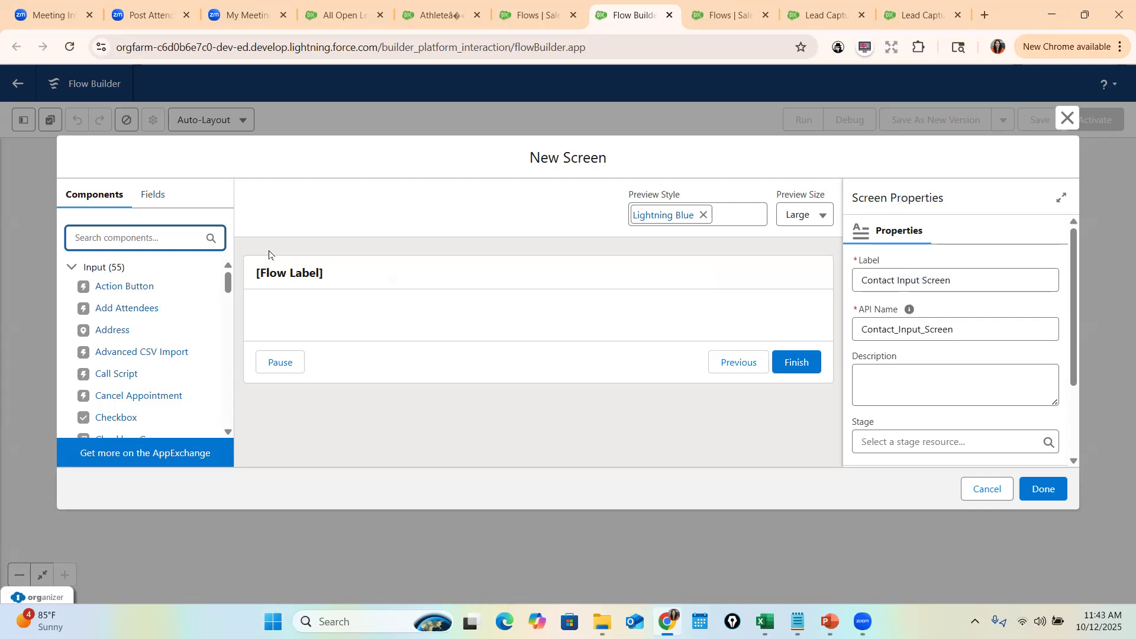
type("Name")
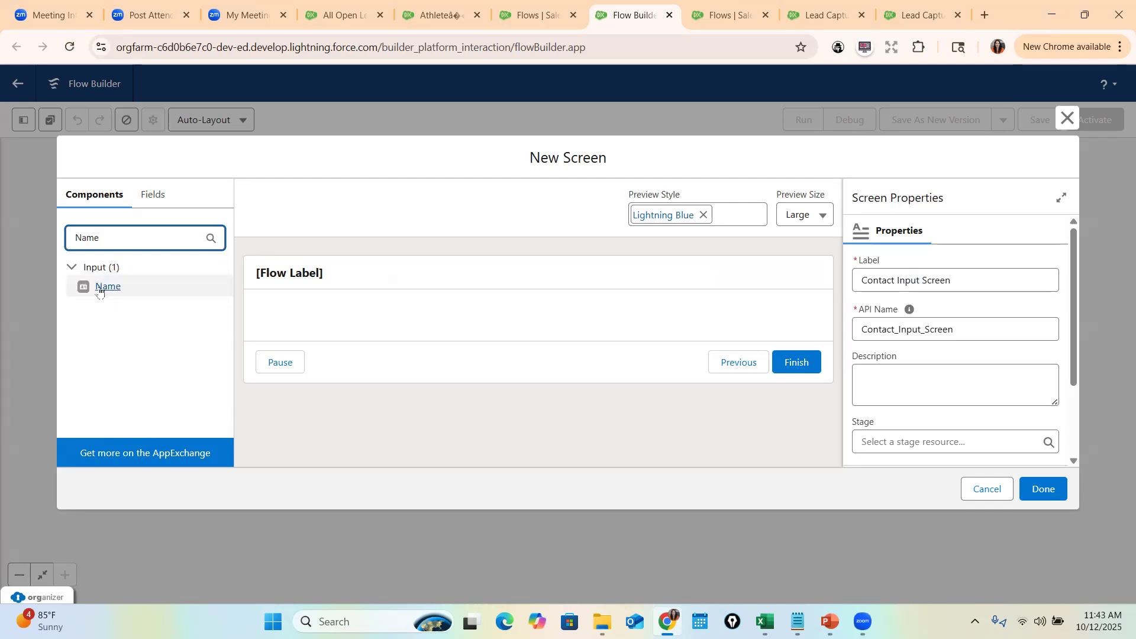
left_click_drag(91, 287, 367, 329)
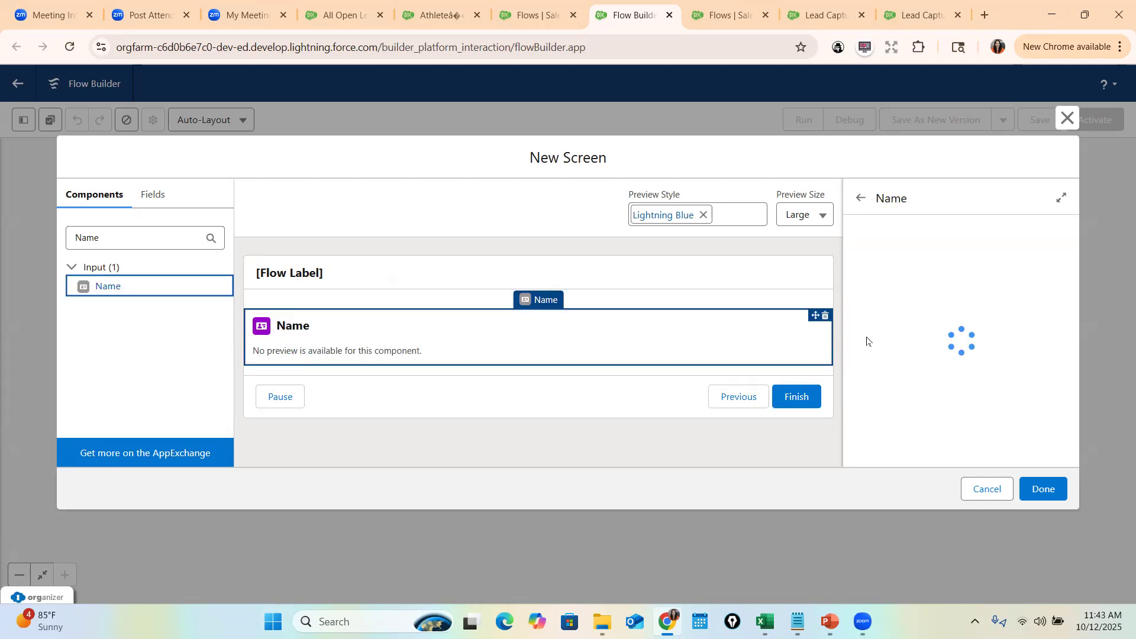
left_click(911, 278)
type("FullName")
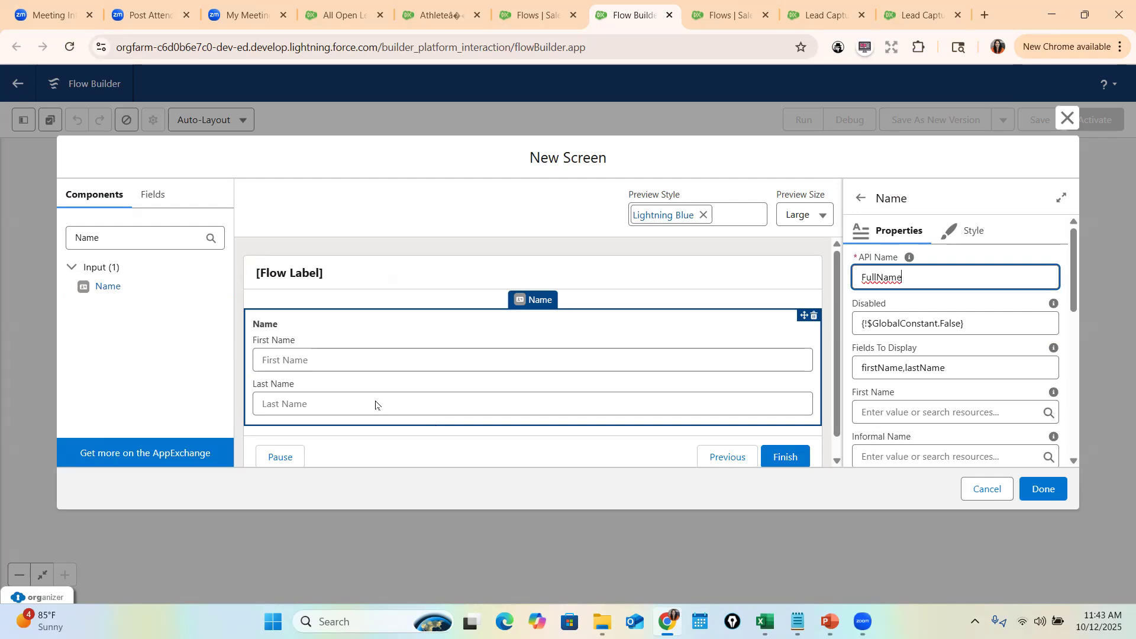
- Add a Text input labelled Company below the Name component
double_click(116, 232)
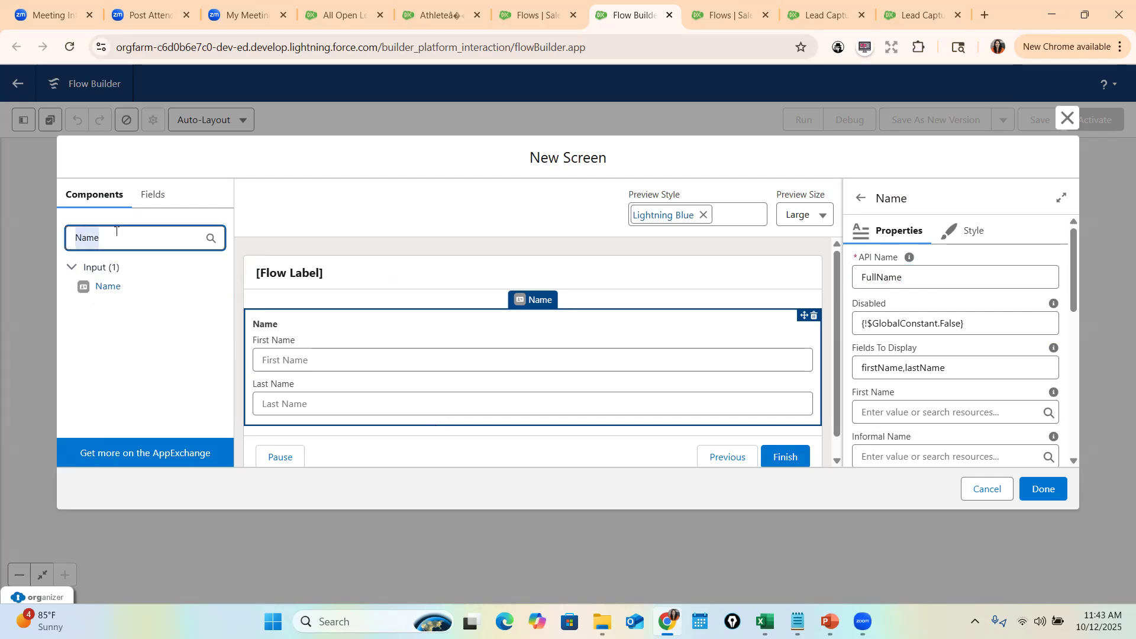
type("Comp")
key("BackSpace")
key("BackSpace")
key("BackSpace")
key("BackSpace")
type("text")
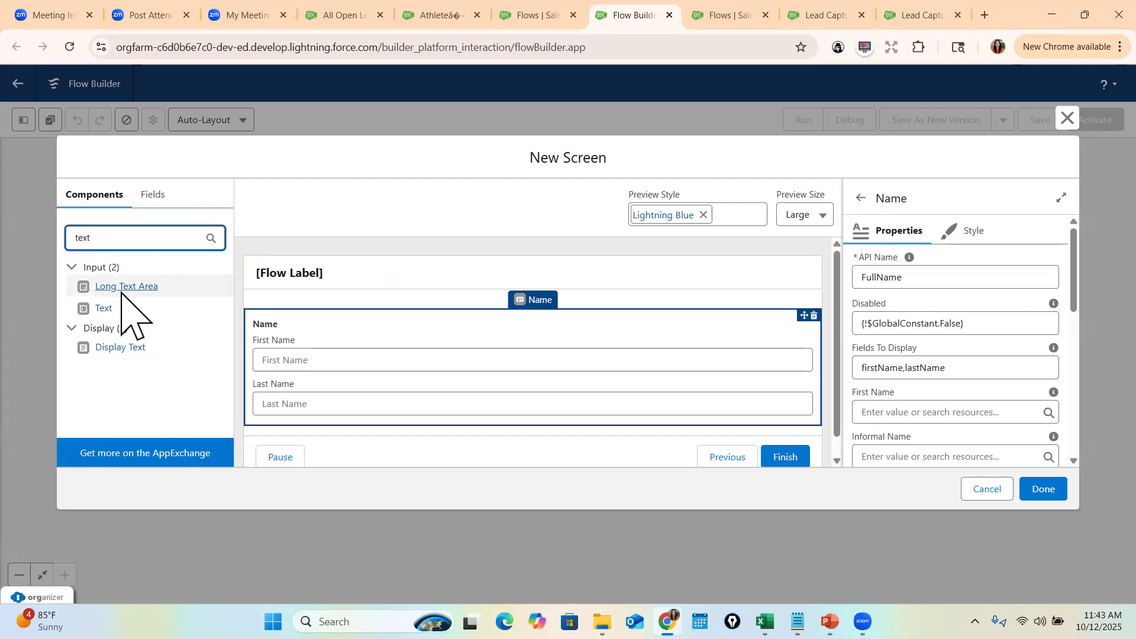
left_click_drag(110, 310, 444, 435)
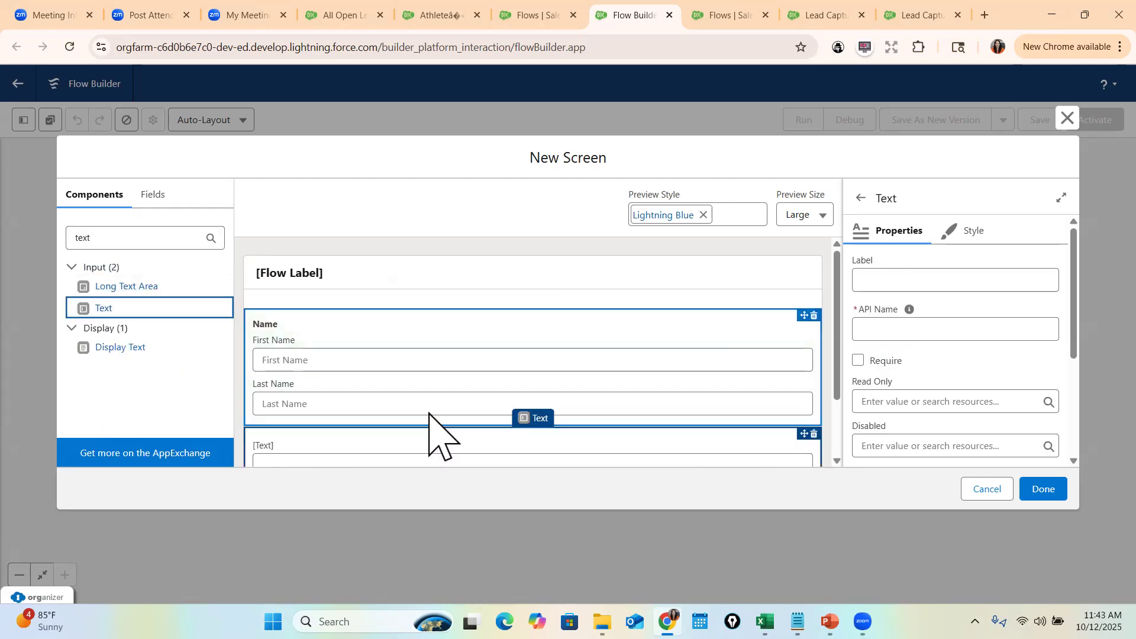
left_click(880, 284)
type("Company")
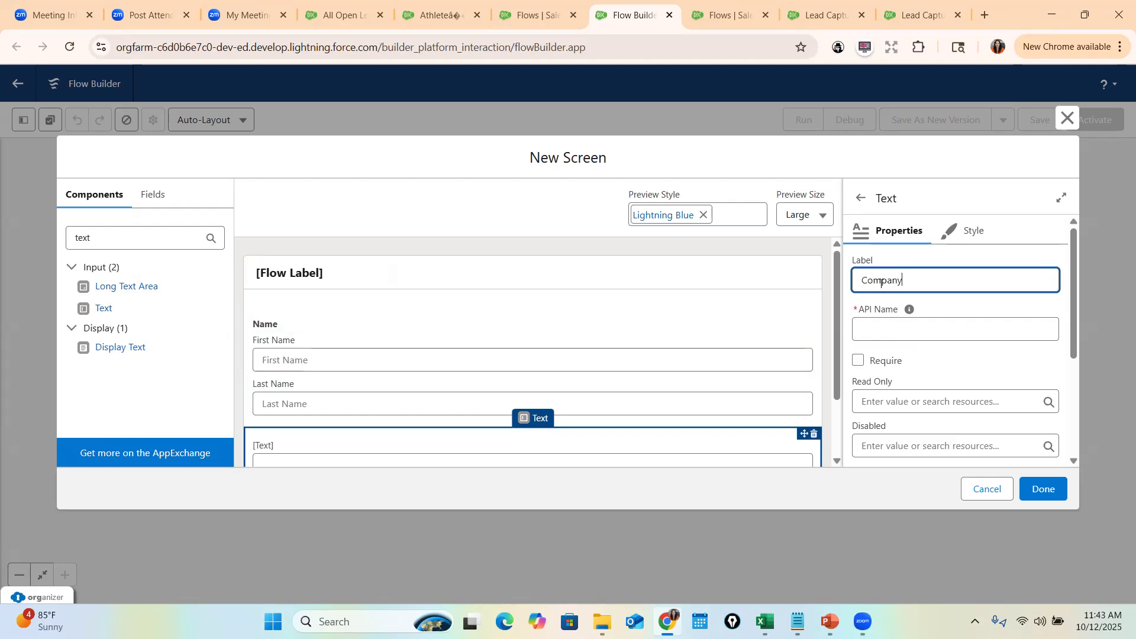
left_click(910, 309)
- Add a Lookup component to the Contact Input Screen
double_click(154, 243)
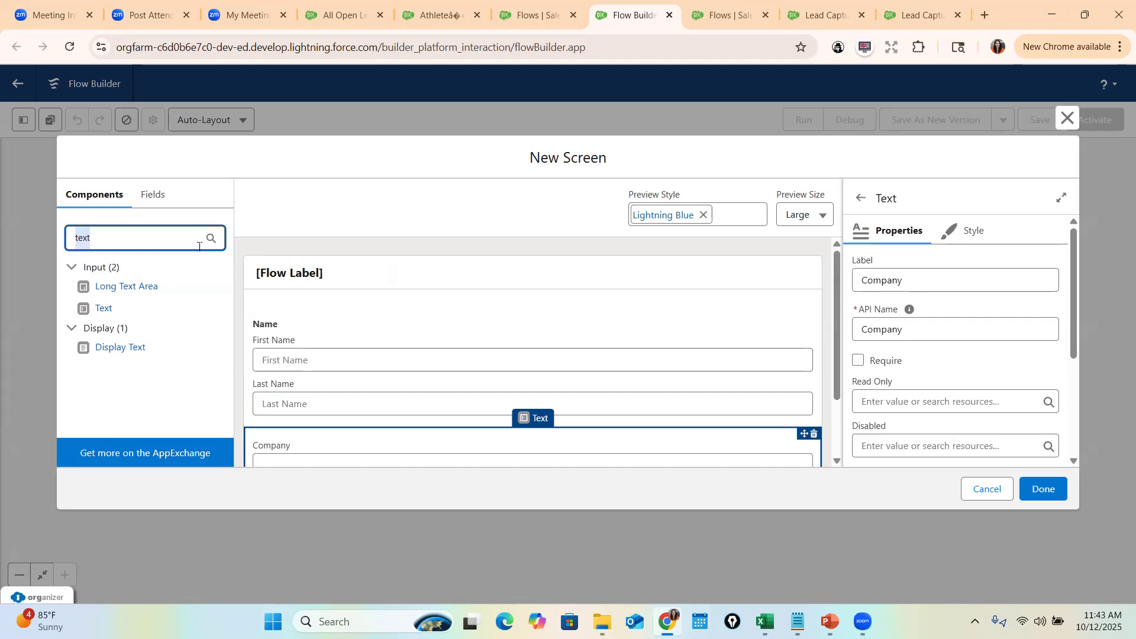
type("Look")
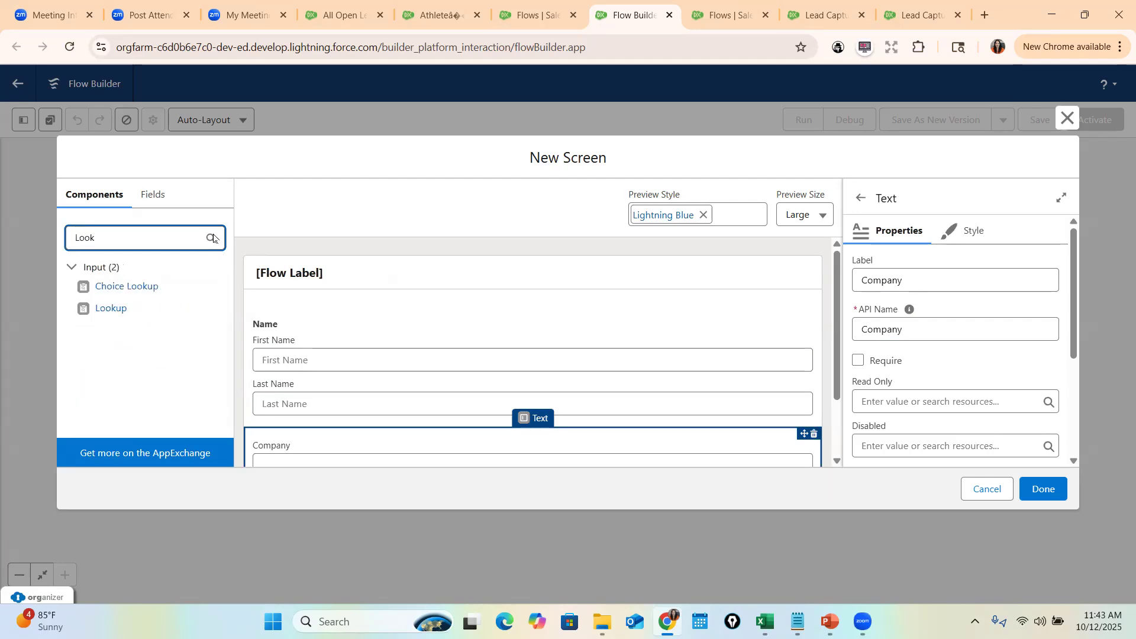
left_click_drag(104, 309, 305, 436)
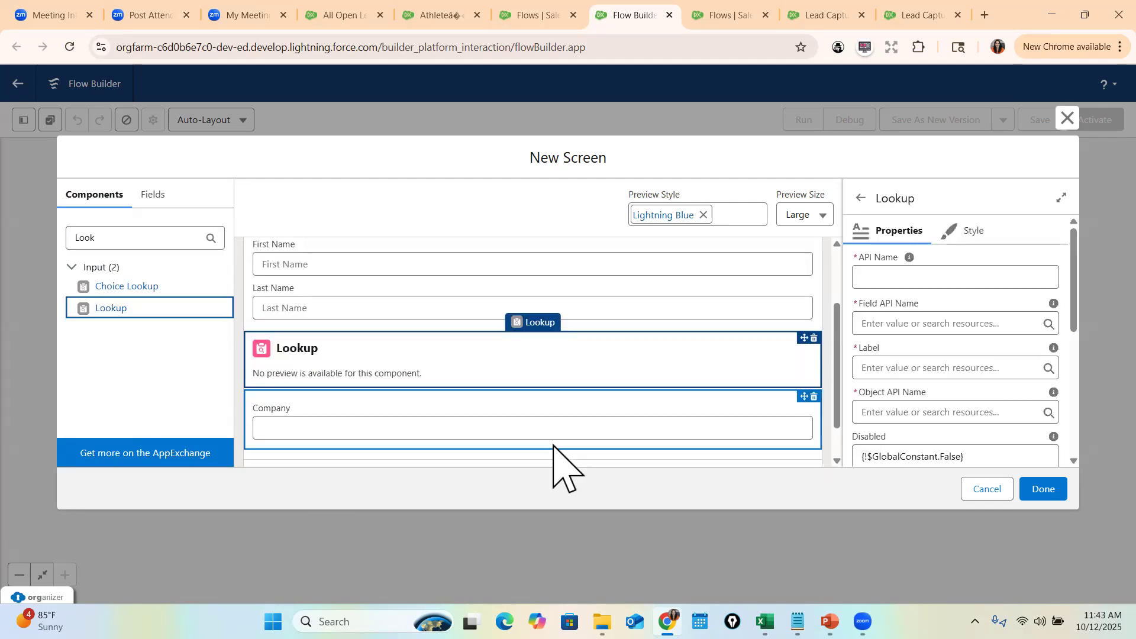
left_click(897, 279)
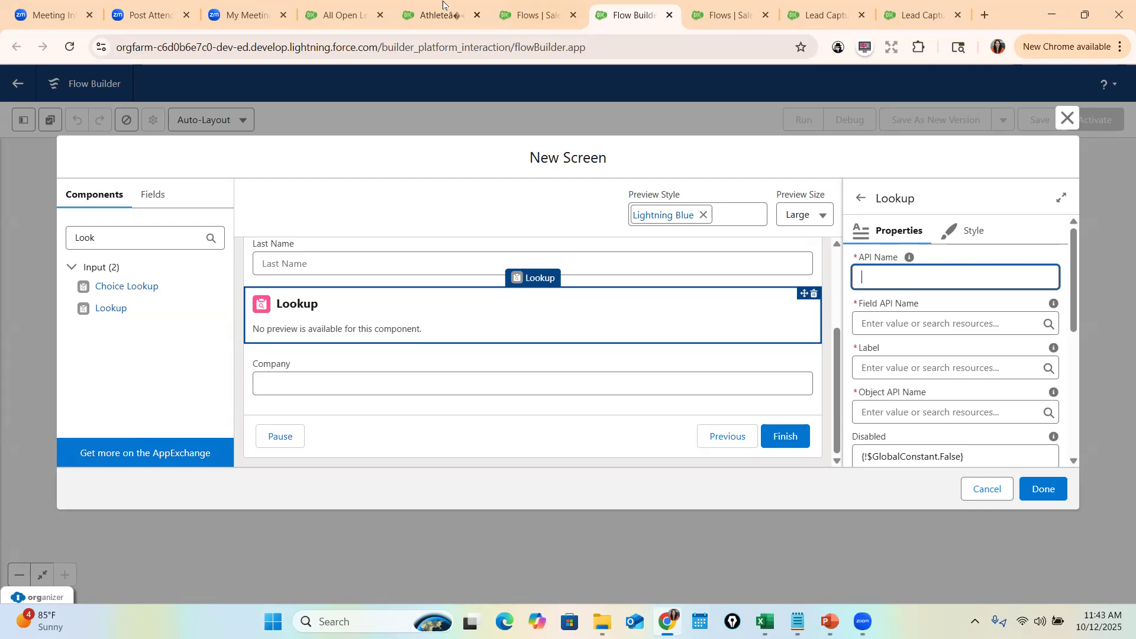
left_click(340, 15)
- Filter the Contact object's fields for 'Account' and copy the AccountId field name
left_click(302, 117)
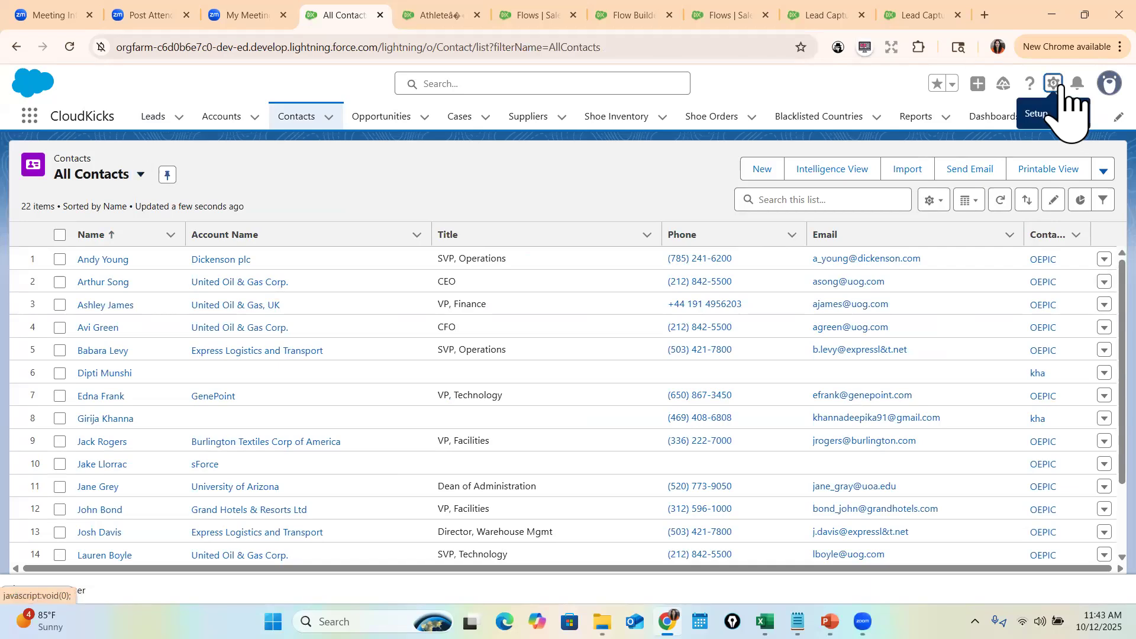
left_click(1059, 86)
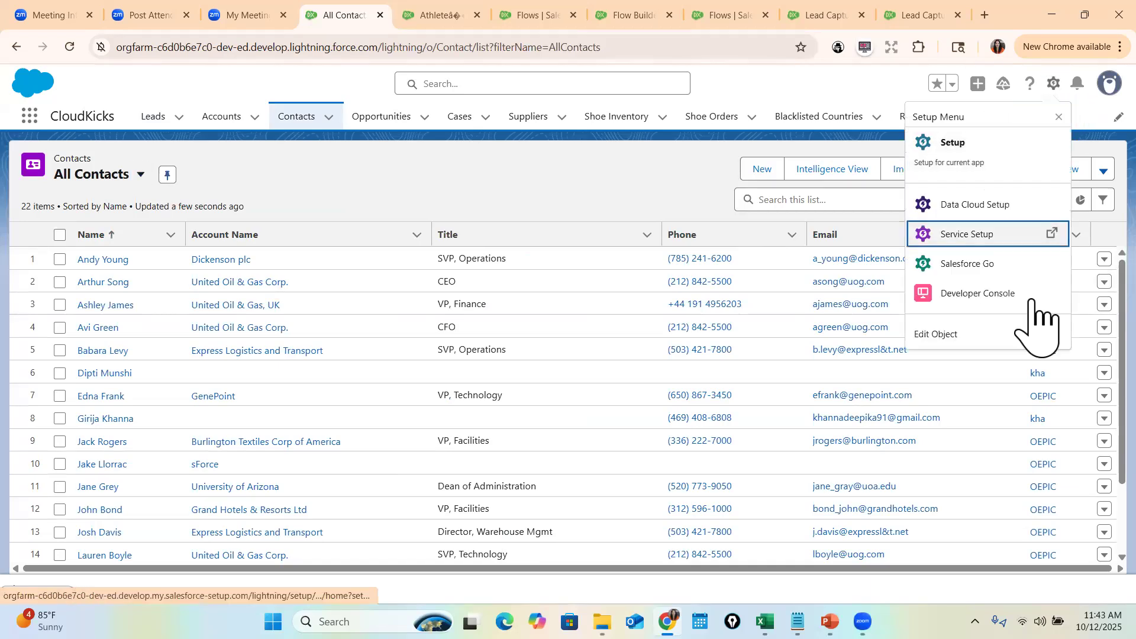
left_click(954, 335)
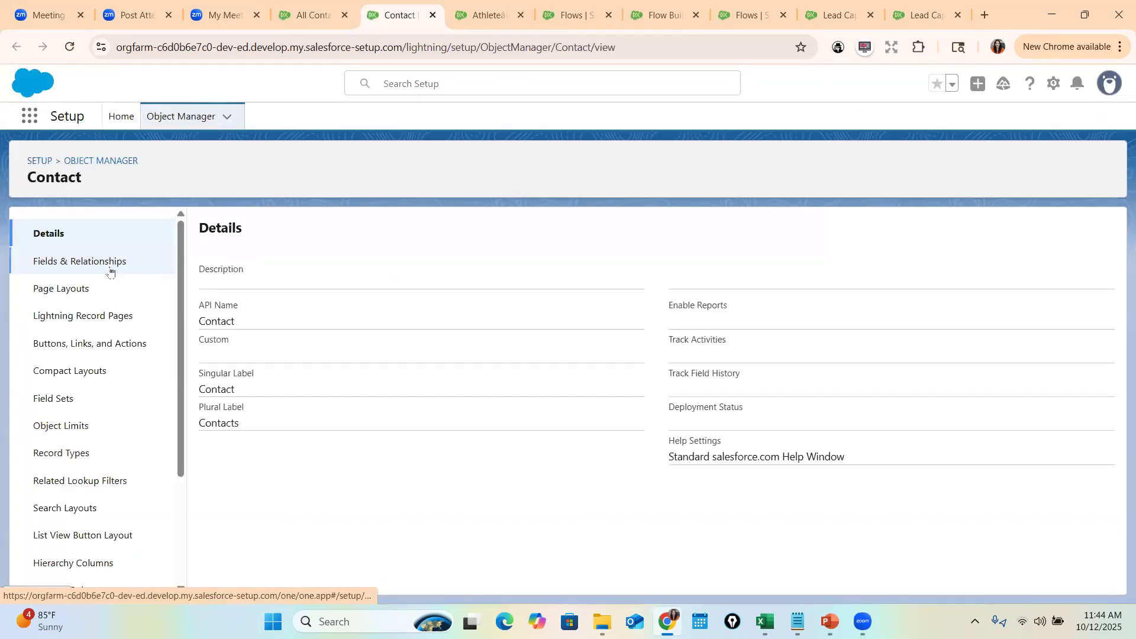
left_click(107, 259)
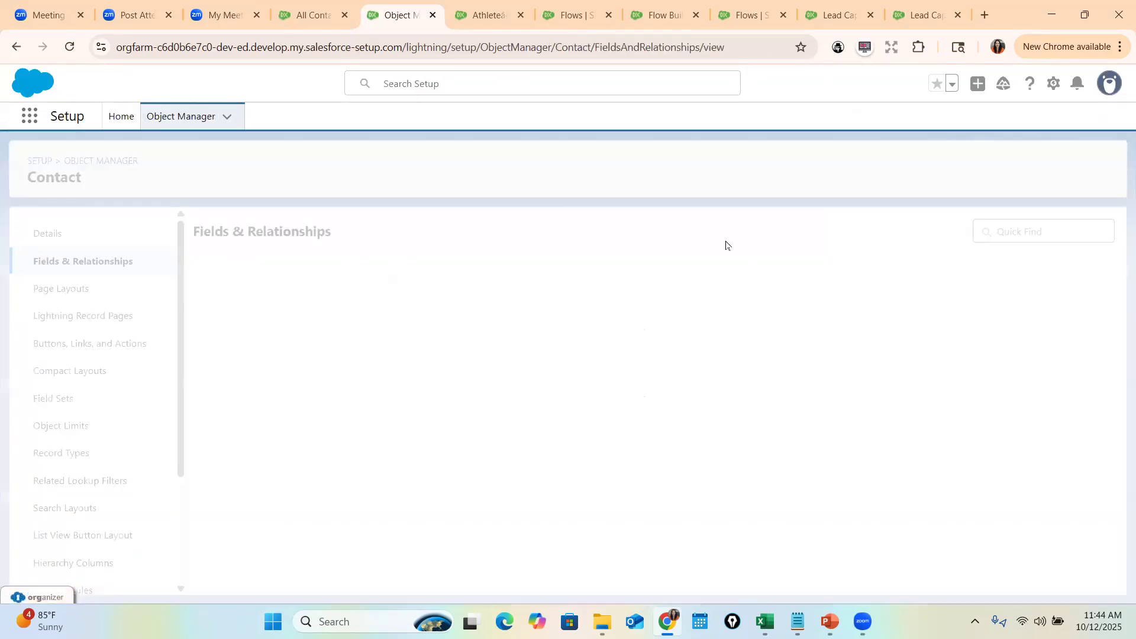
left_click(754, 228)
type("AccountI")
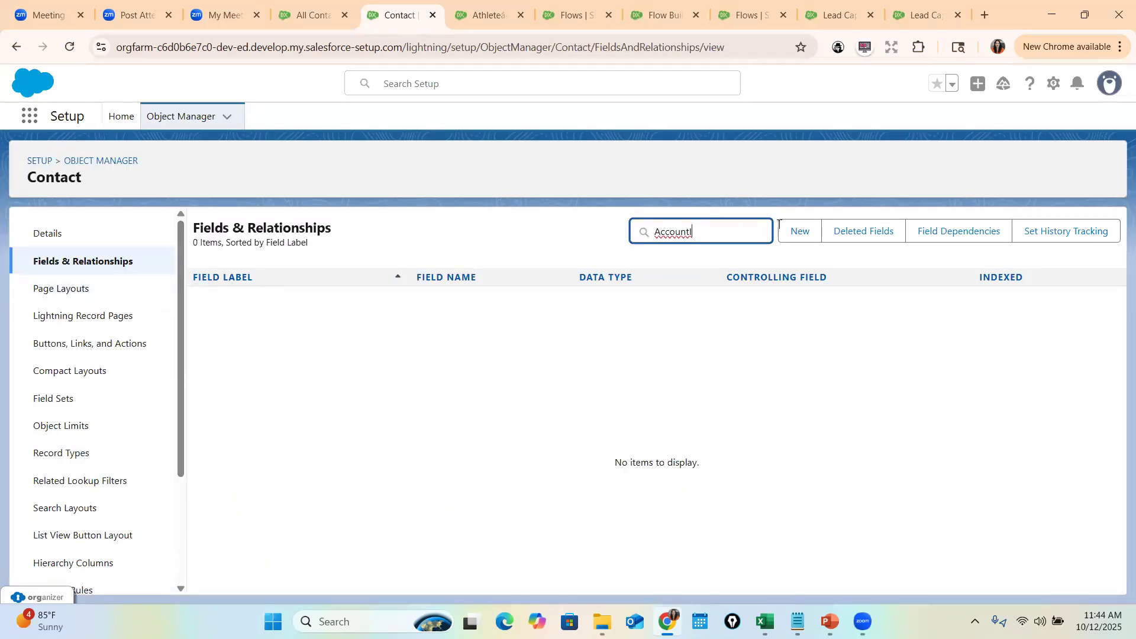
key("BackSpace")
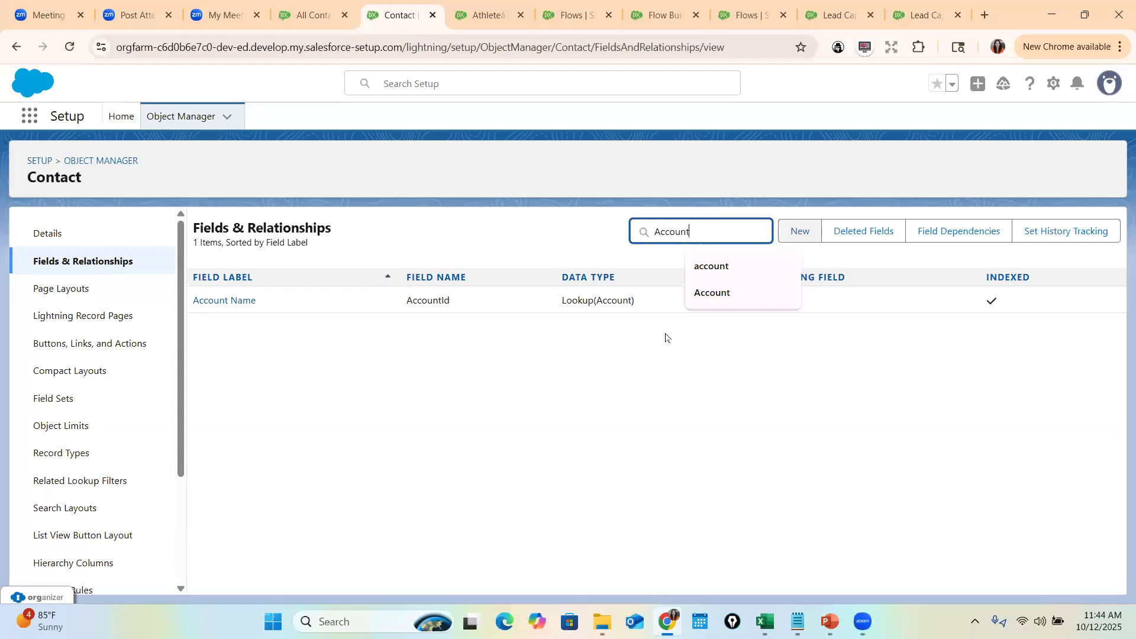
double_click(420, 301)
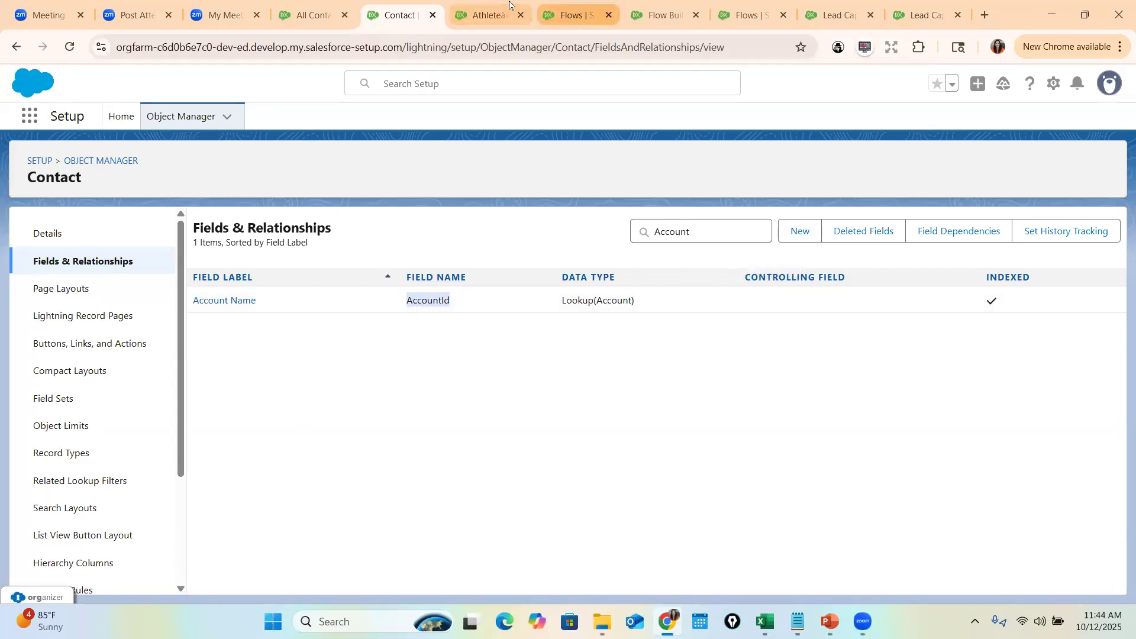
left_click(577, 15)
- Give the lookup Field API Name AccountId, label 'Tie the Account', and Object API Name Contact
left_click(662, 15)
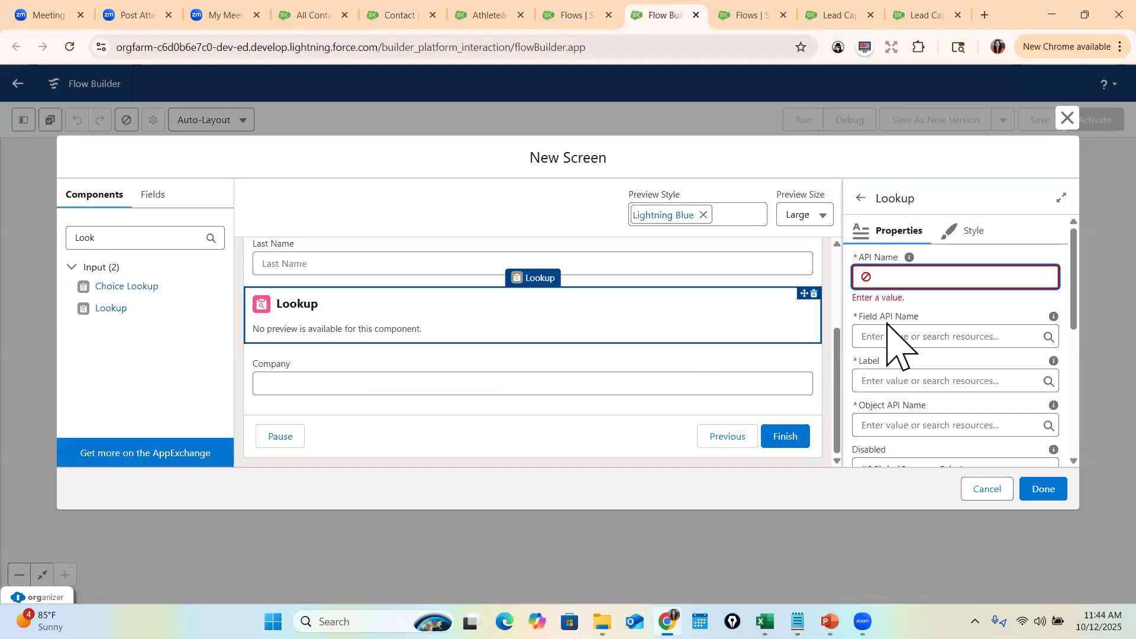
type("untId")
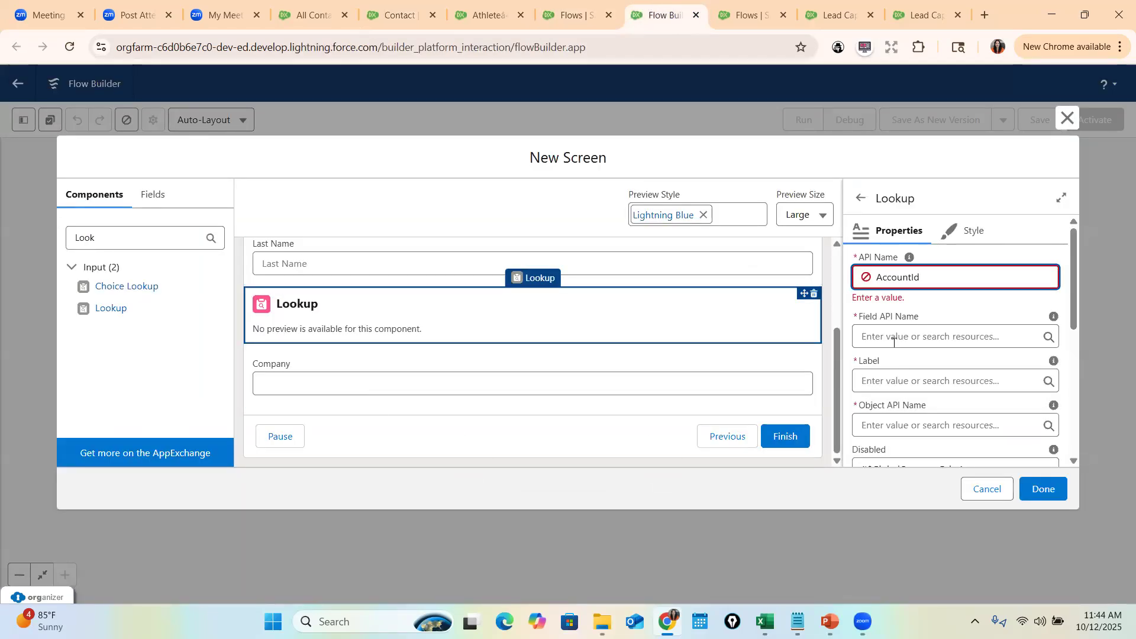
left_click(893, 338)
type("A")
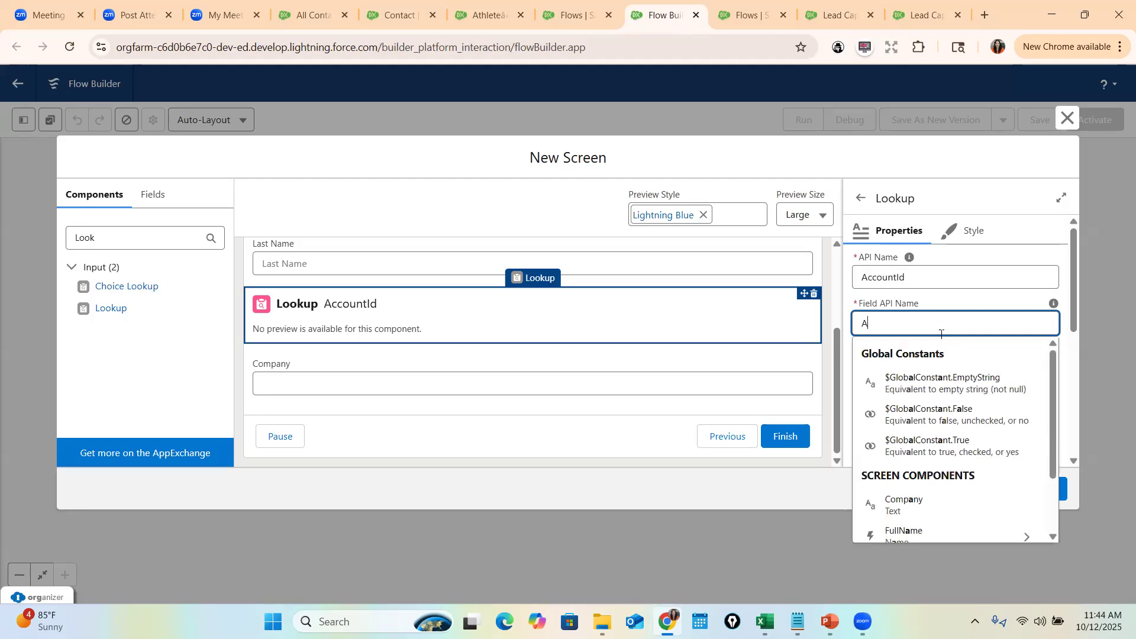
type("ccountIUd")
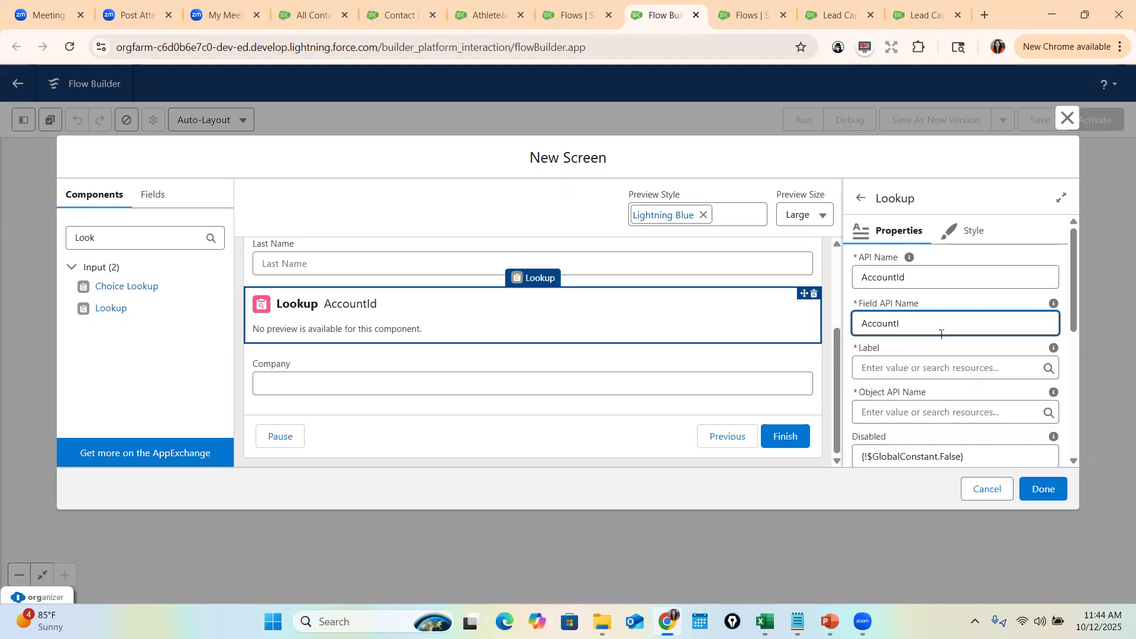
left_click(885, 368)
type("Ent")
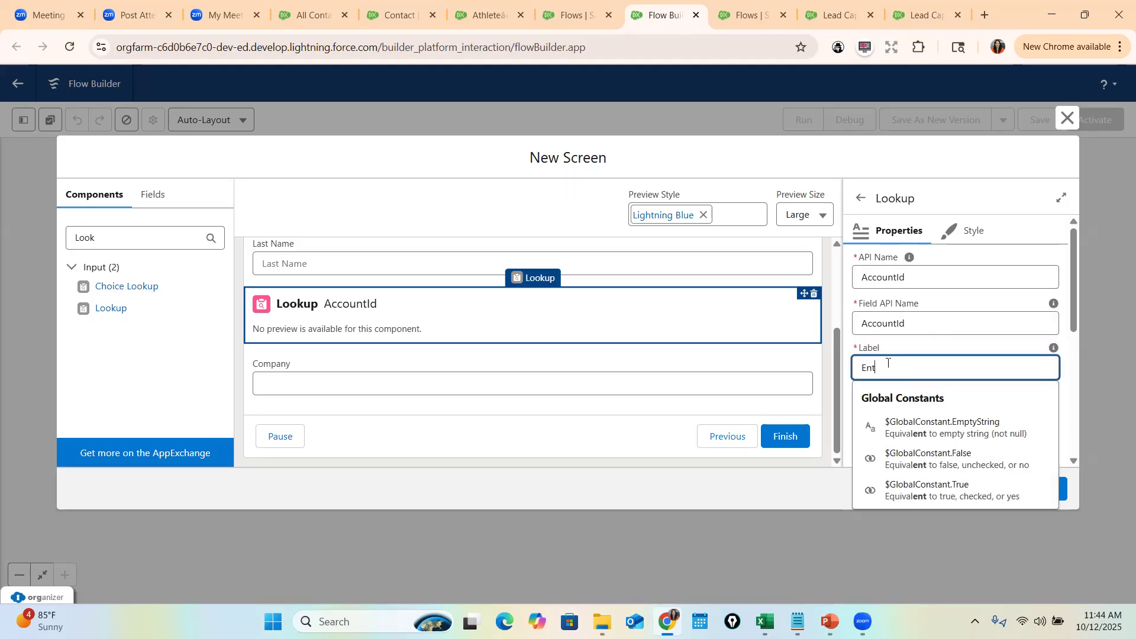
key("BackSpace")
key("BackSpace")
type("Tie")
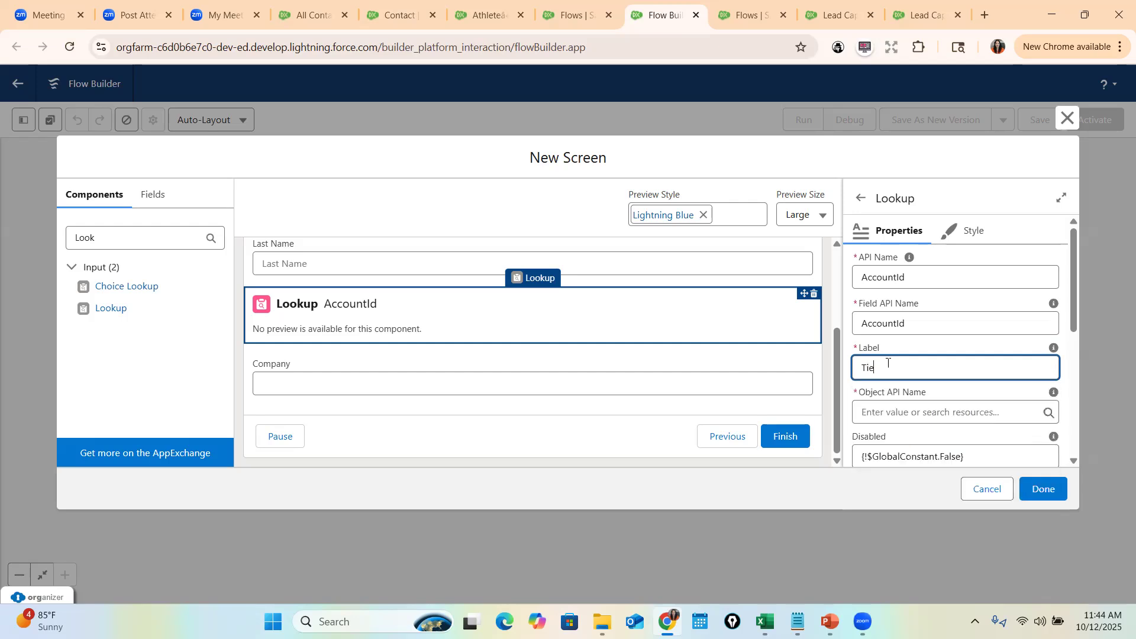
type(" the Account")
left_click(916, 408)
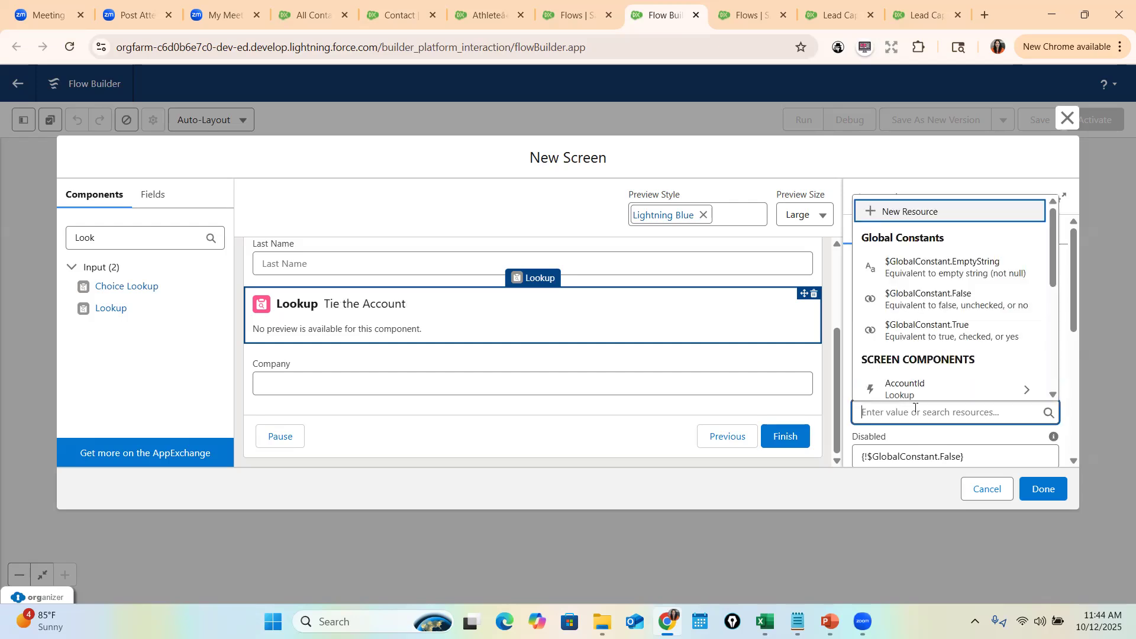
type("Contact")
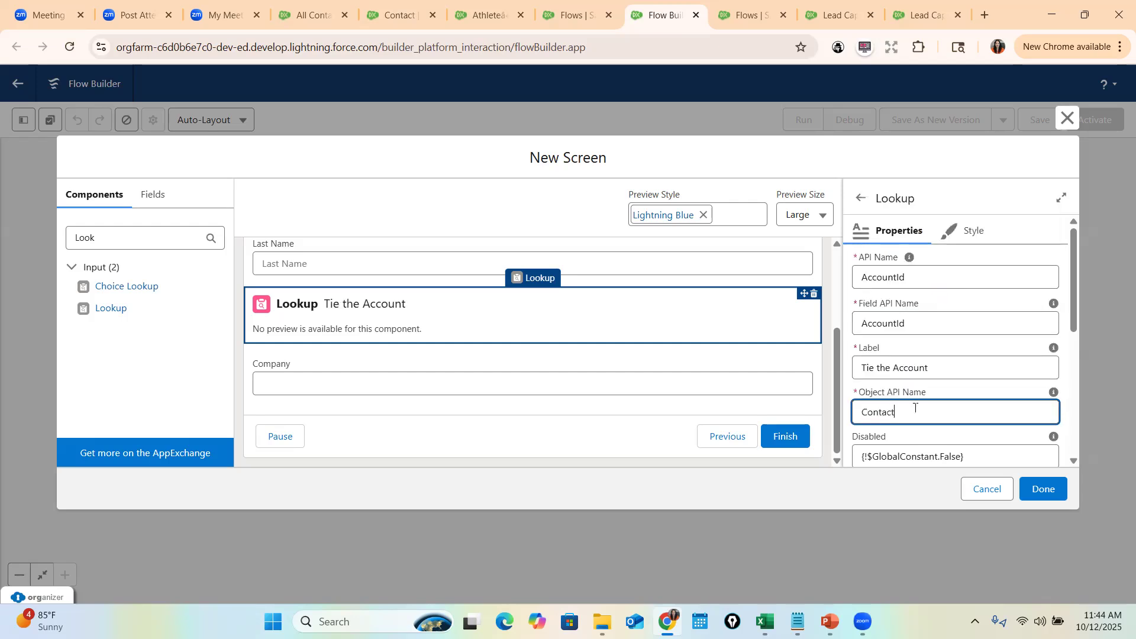
left_click_drag(909, 413, 852, 408)
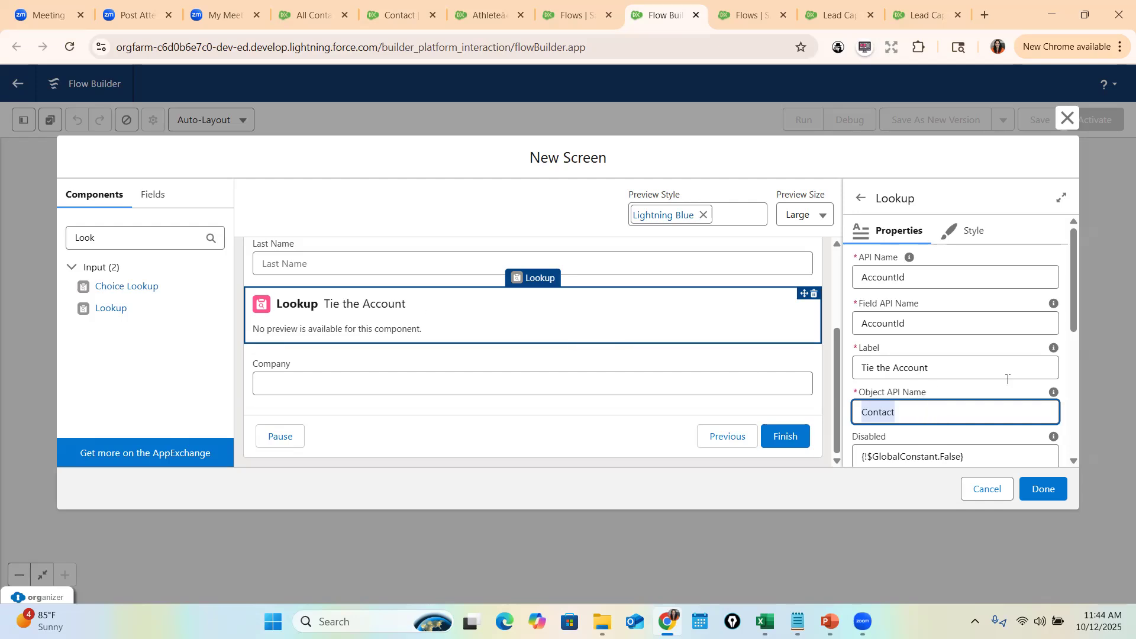
scroll(963, 415, "down", 1)
- Save the flow with the label 'Create Contact Record'
left_click(1041, 492)
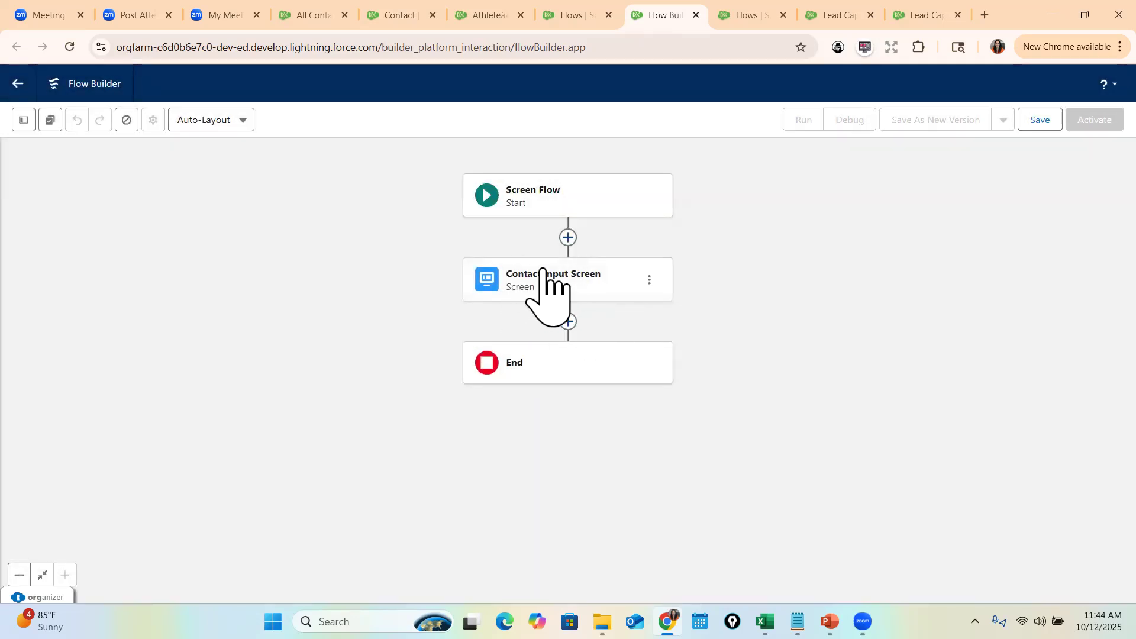
left_click(1044, 121)
left_click(459, 290)
type("Create Contact Record")
key("Tab")
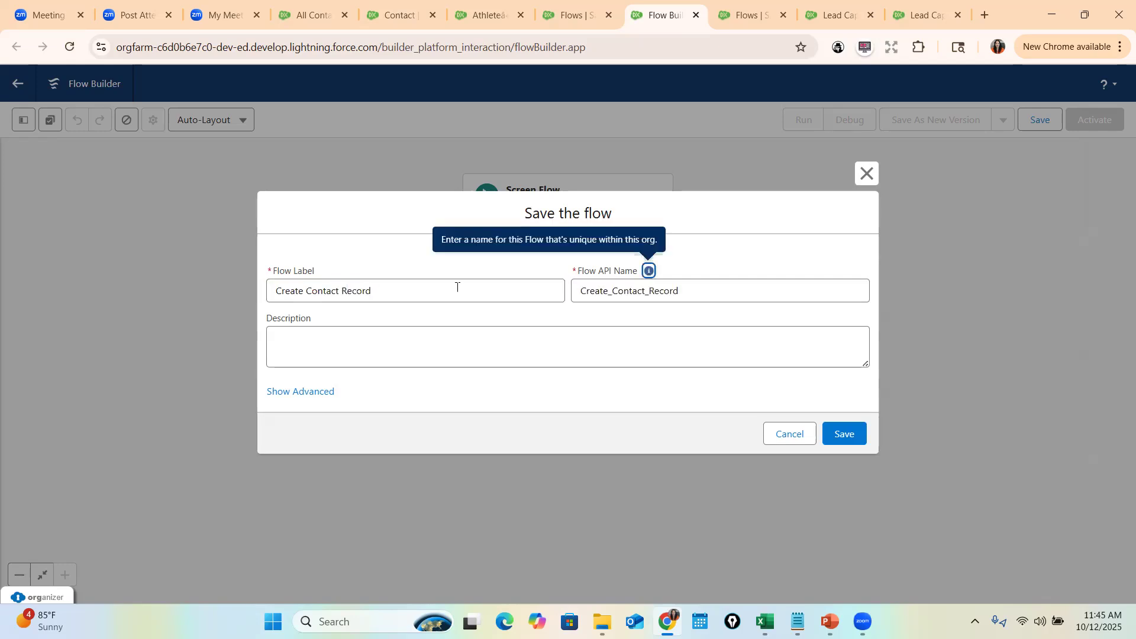
left_click(844, 437)
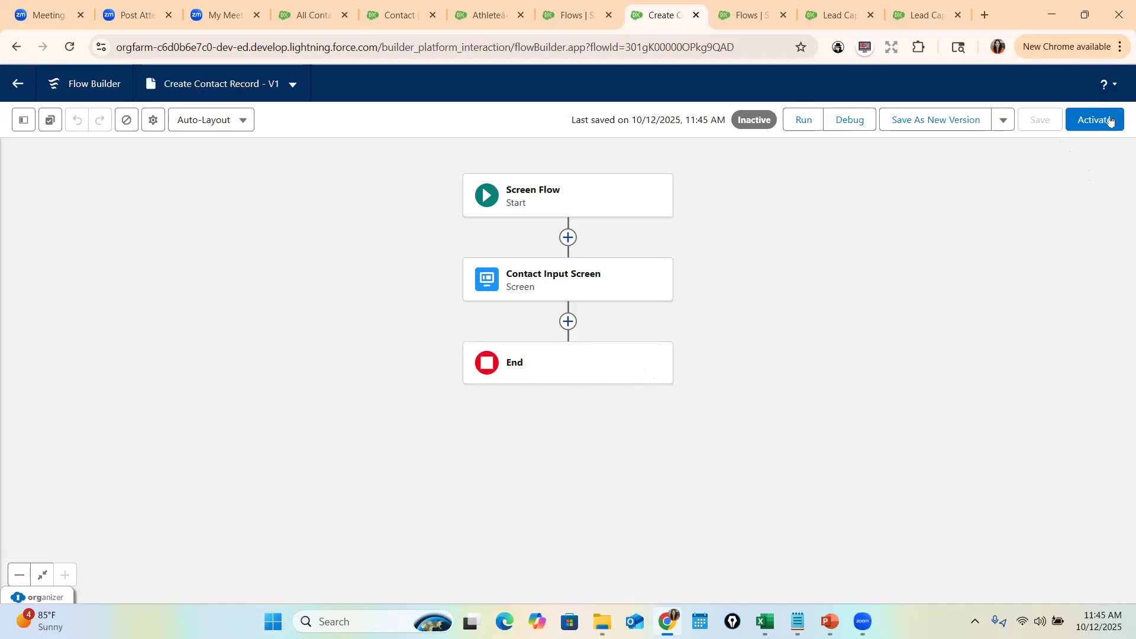
- Debug-run the flow with a sample contact's first and last name, tied to Burlington Textiles Corp of America
left_click(853, 120)
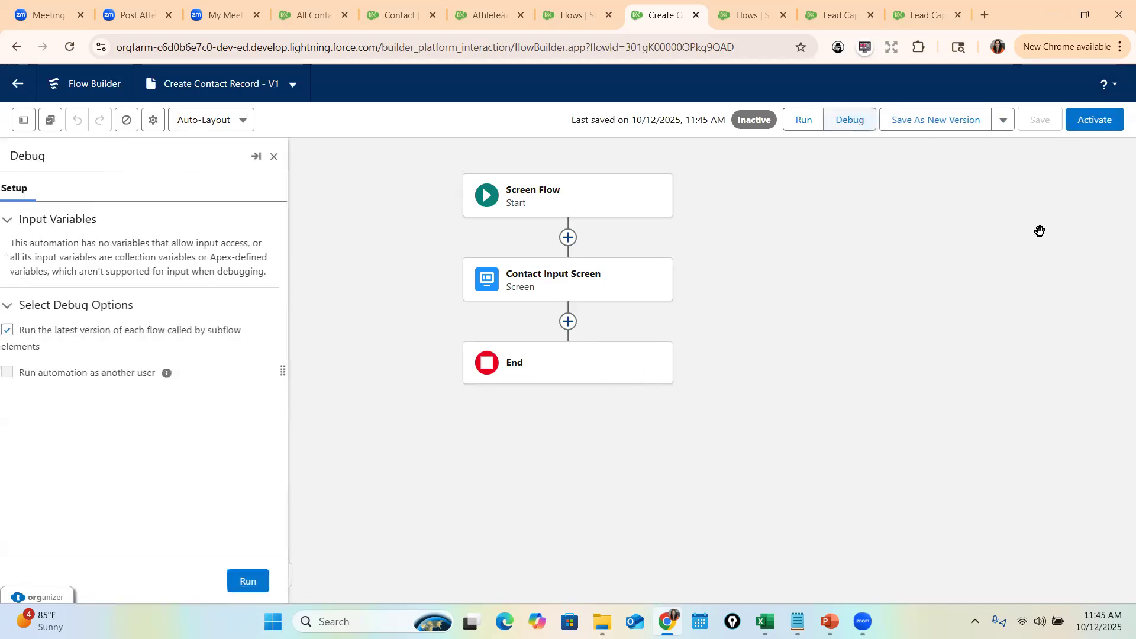
left_click(256, 581)
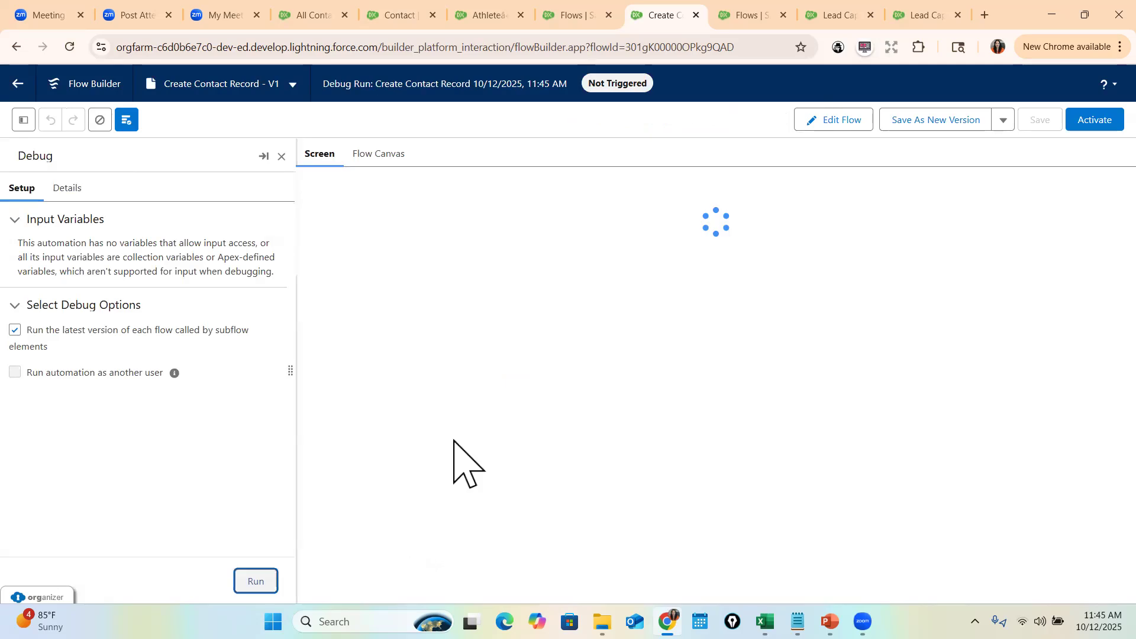
left_click(425, 251)
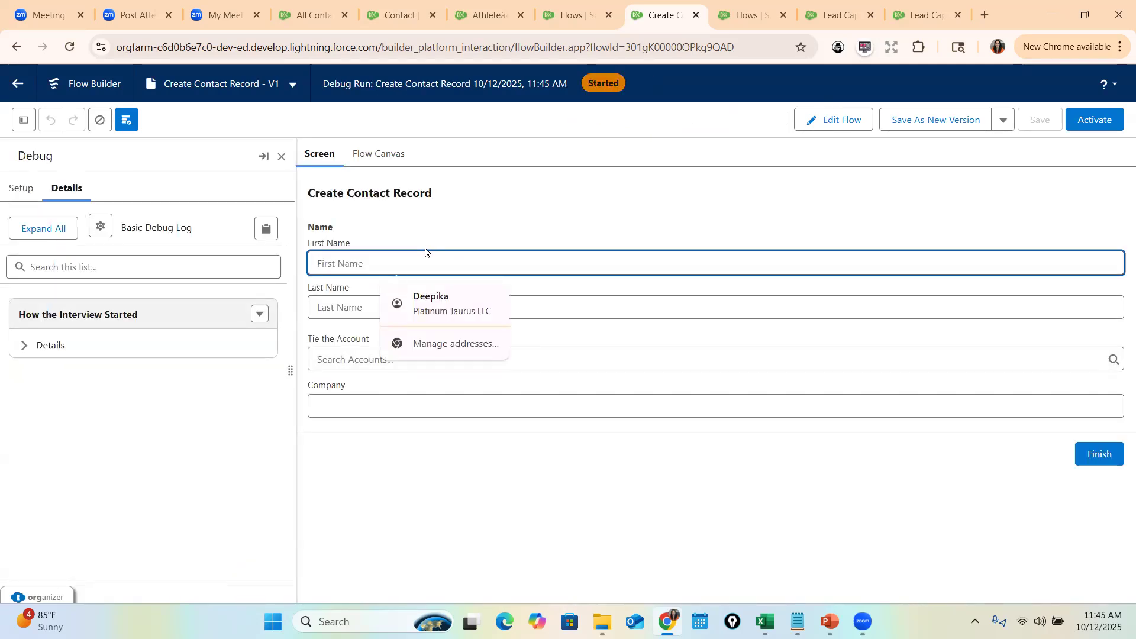
key("Tab")
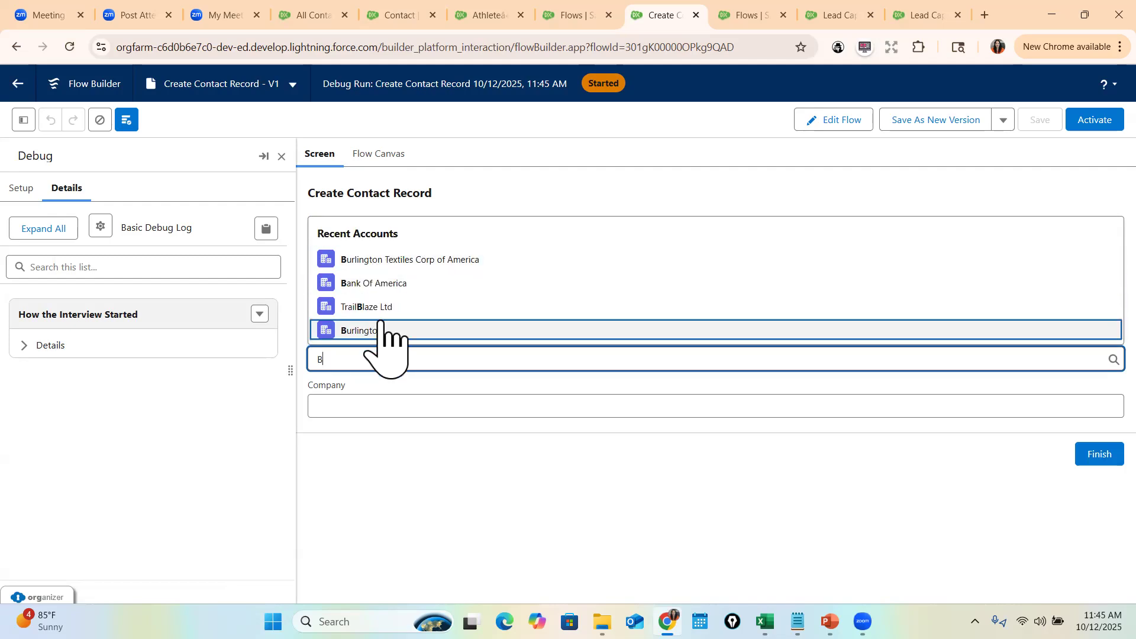
left_click(402, 261)
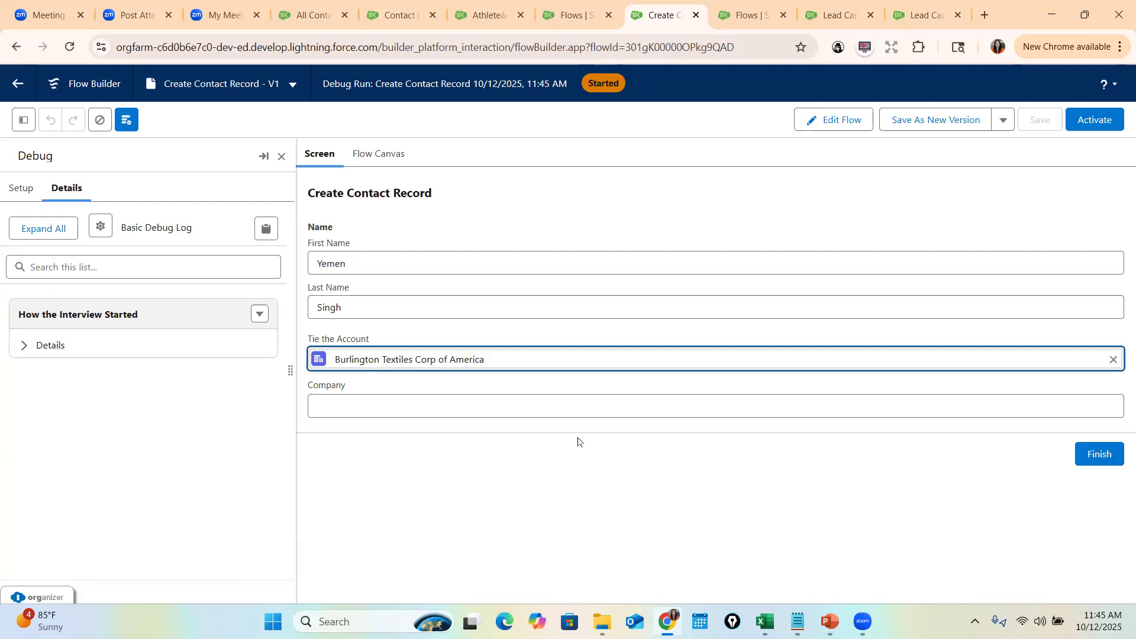
left_click(338, 411)
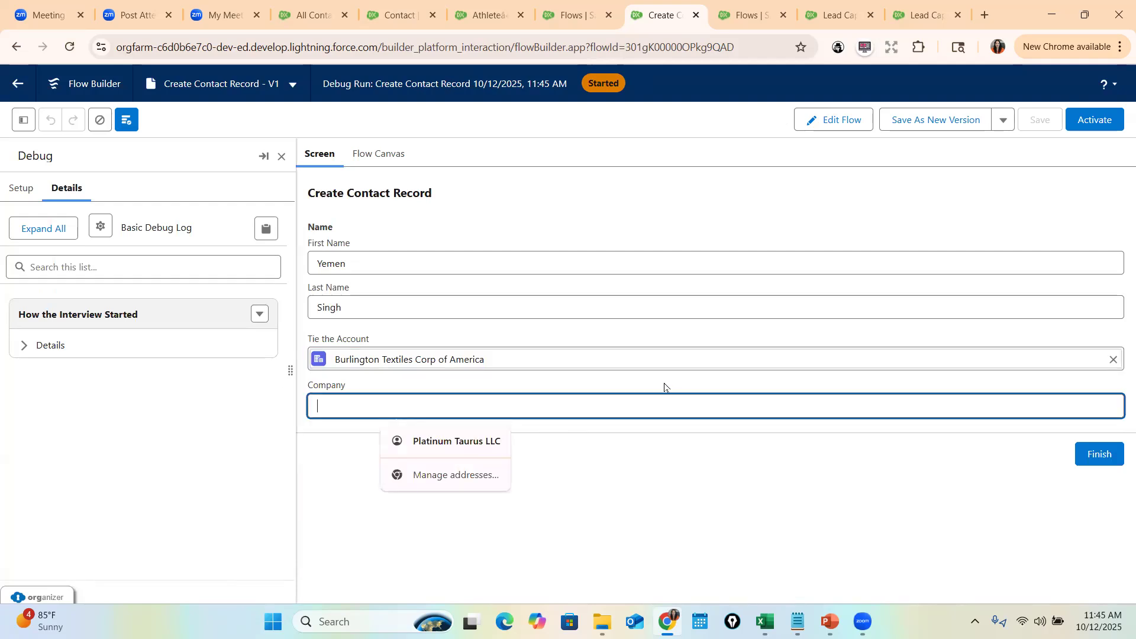
type("Ye")
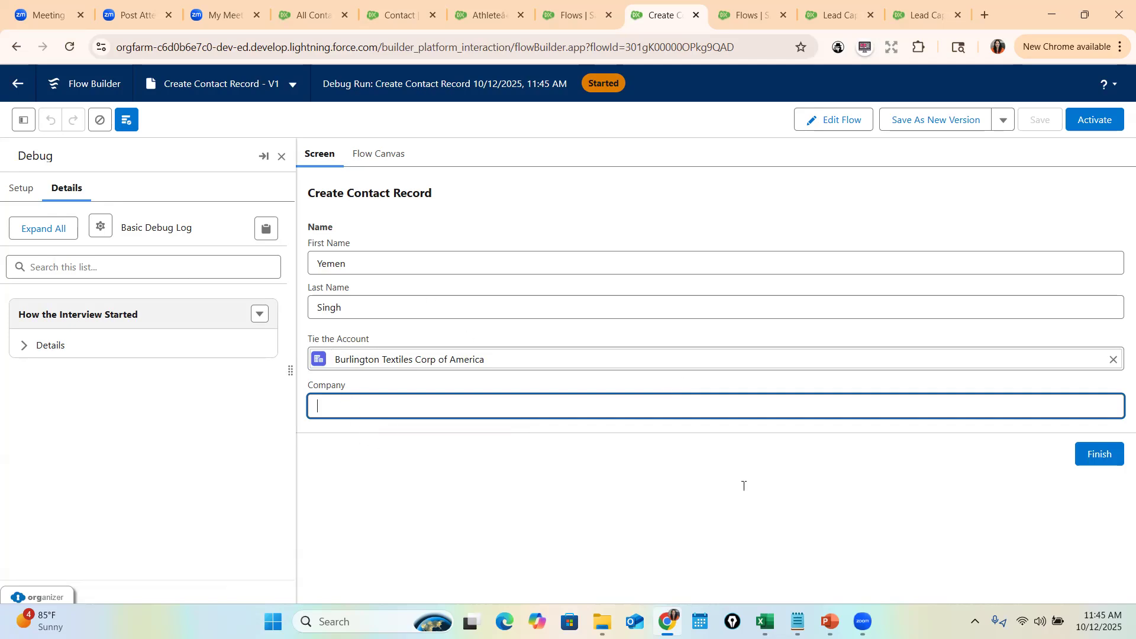
left_click(1101, 455)
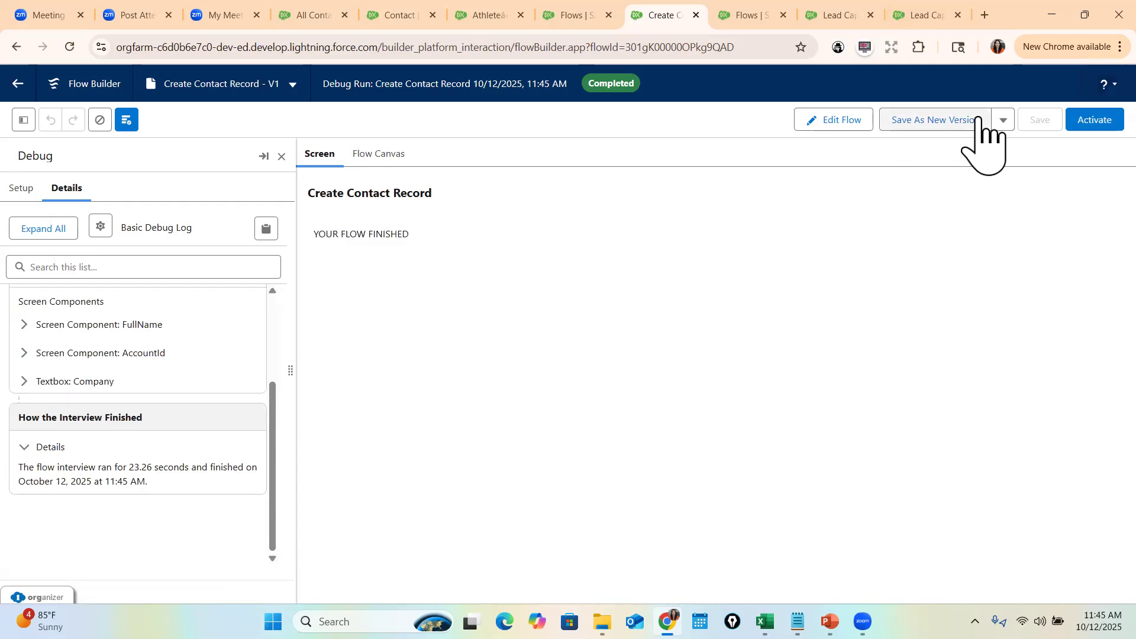
left_click(846, 122)
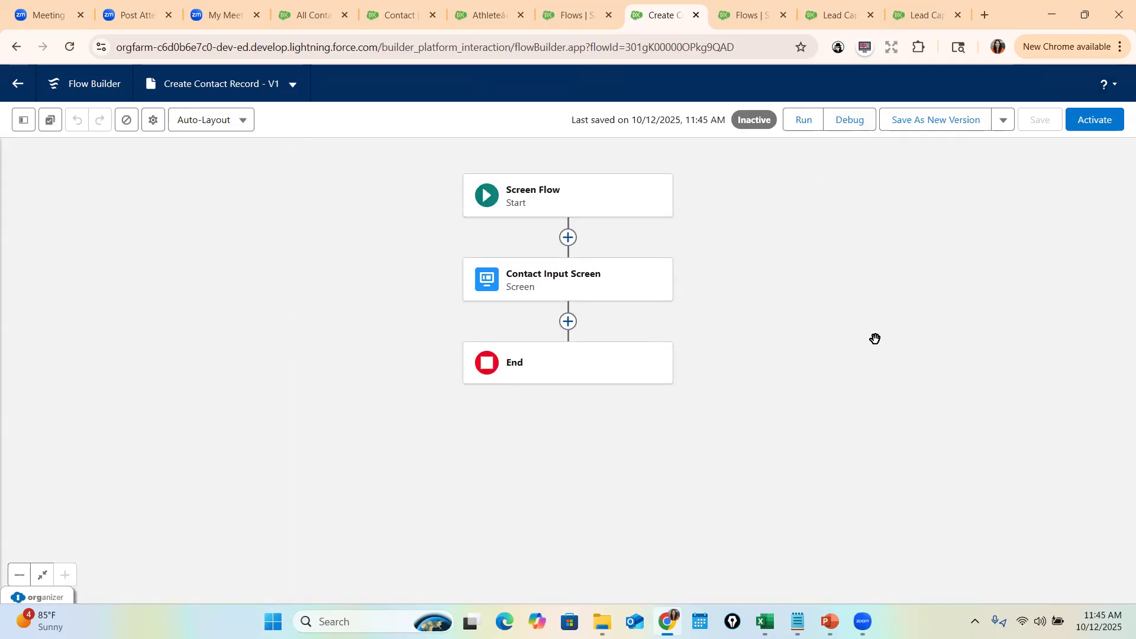
- Add a Create Records element that creates a Contact with manually set field values
left_click(568, 323)
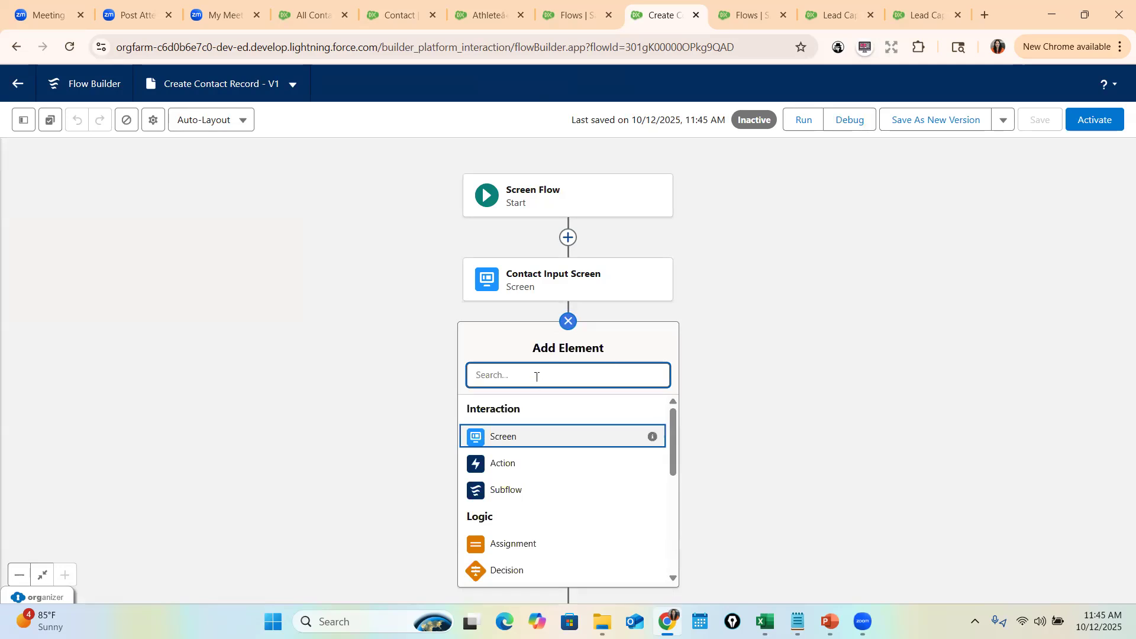
type("crea")
left_click(540, 412)
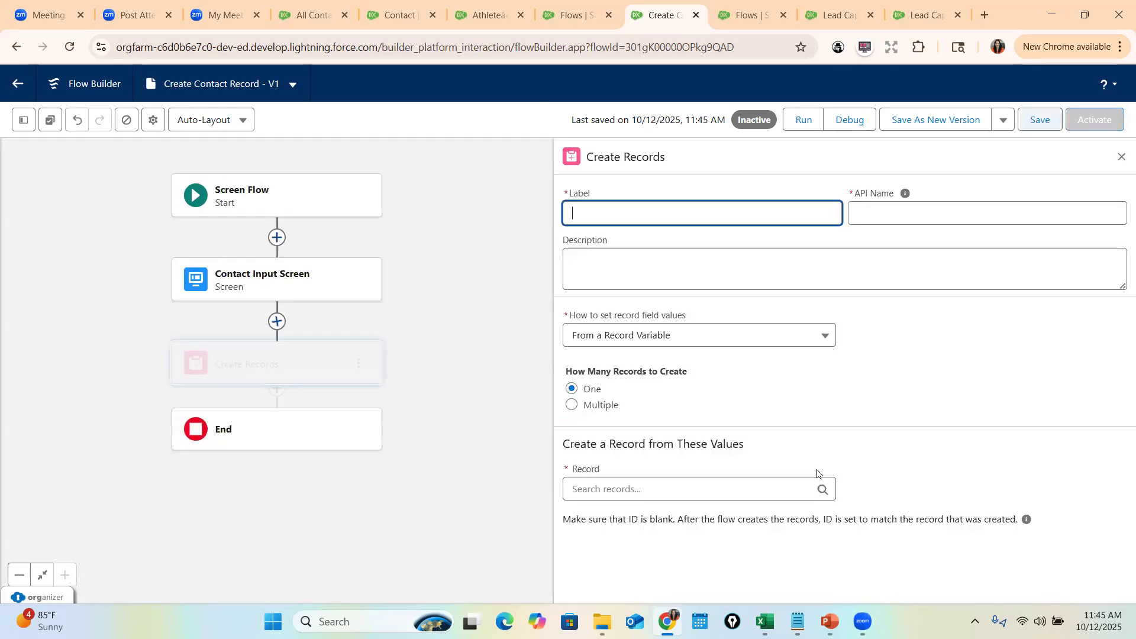
left_click(717, 195)
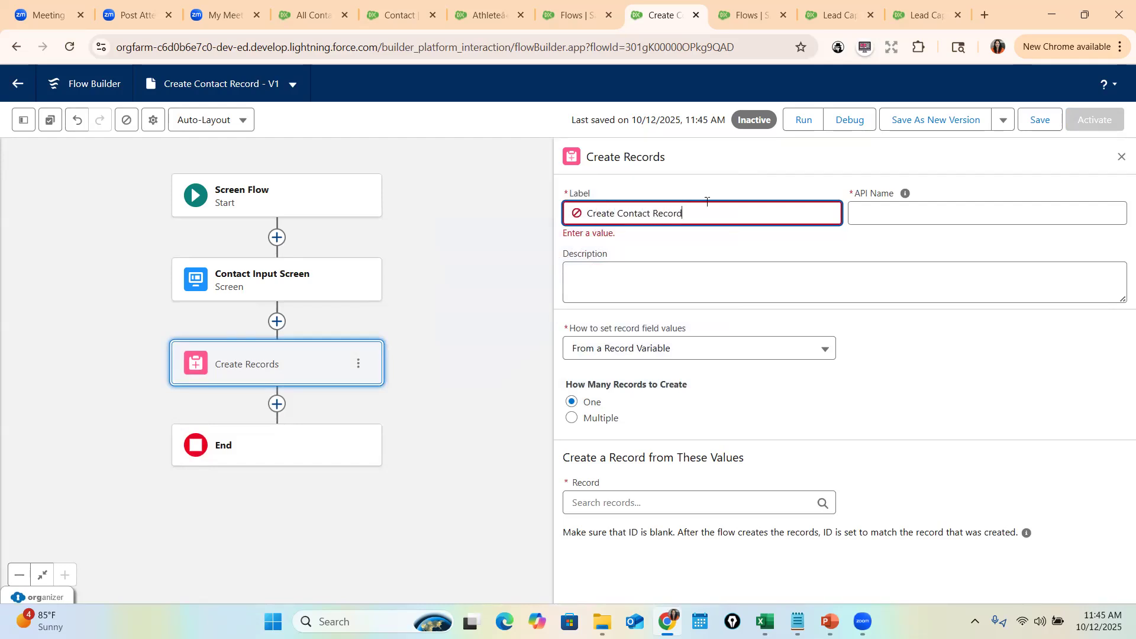
left_click(905, 193)
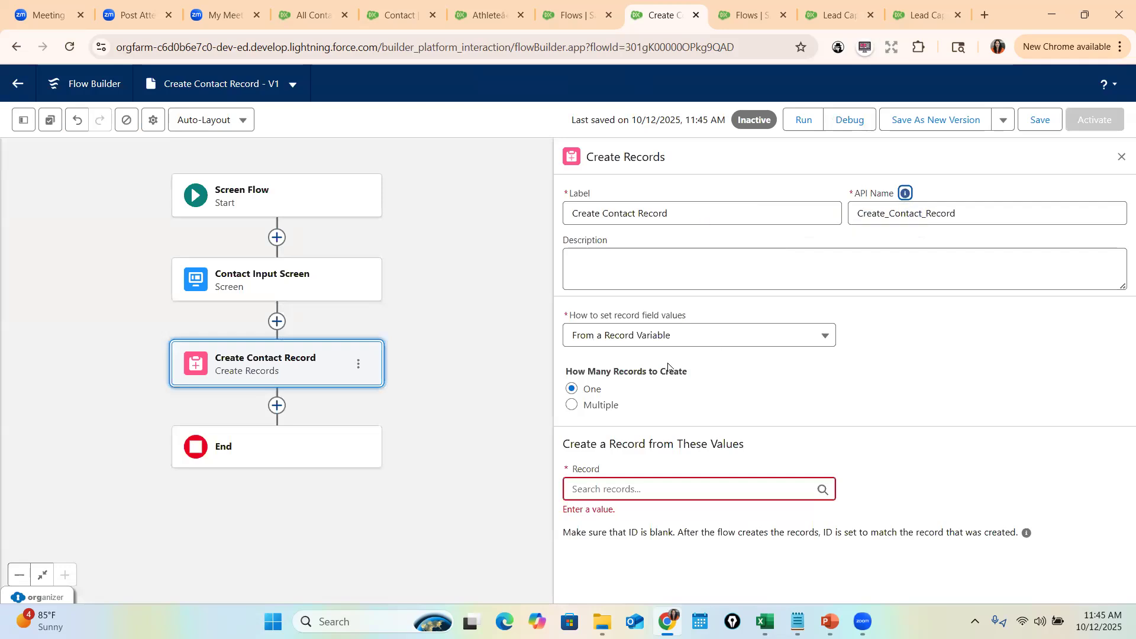
left_click(609, 335)
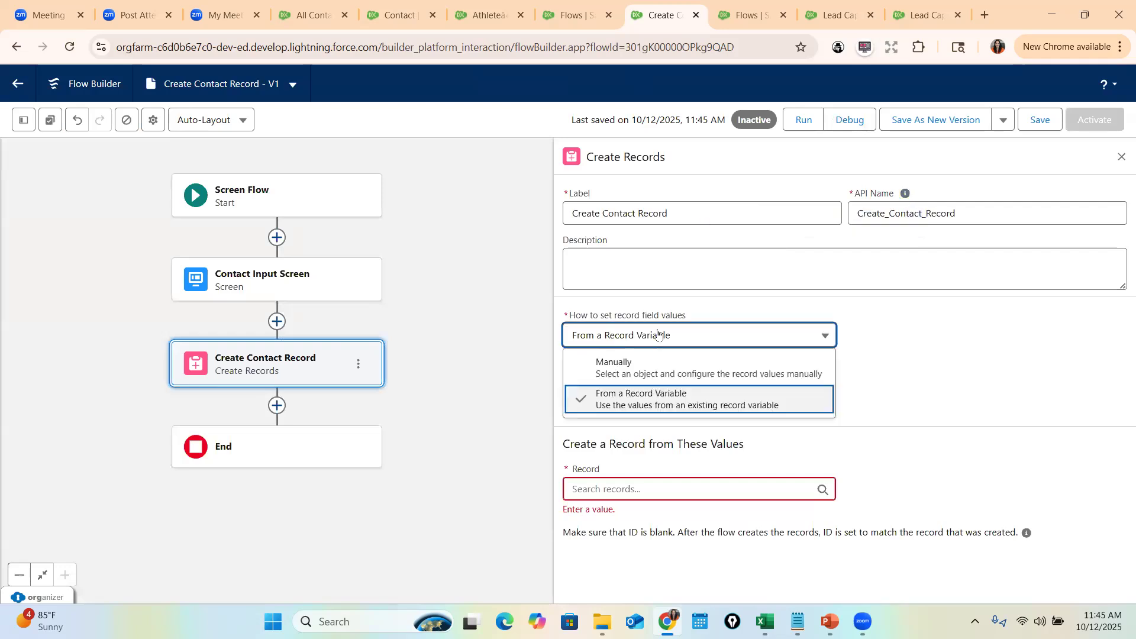
left_click(646, 369)
left_click(649, 426)
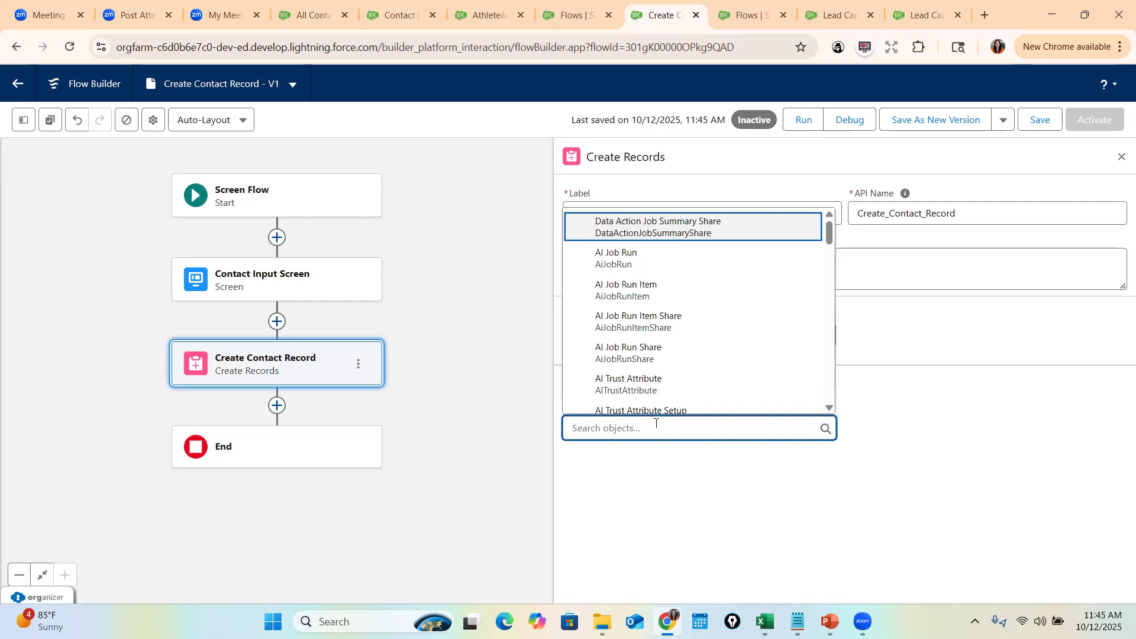
type("Contact")
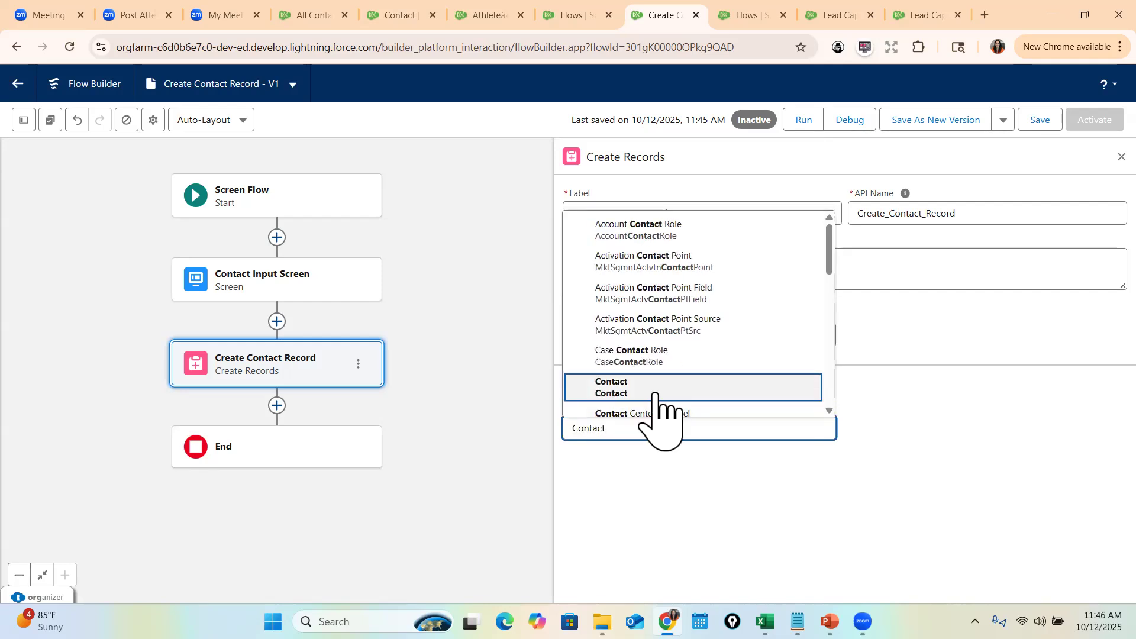
left_click(651, 388)
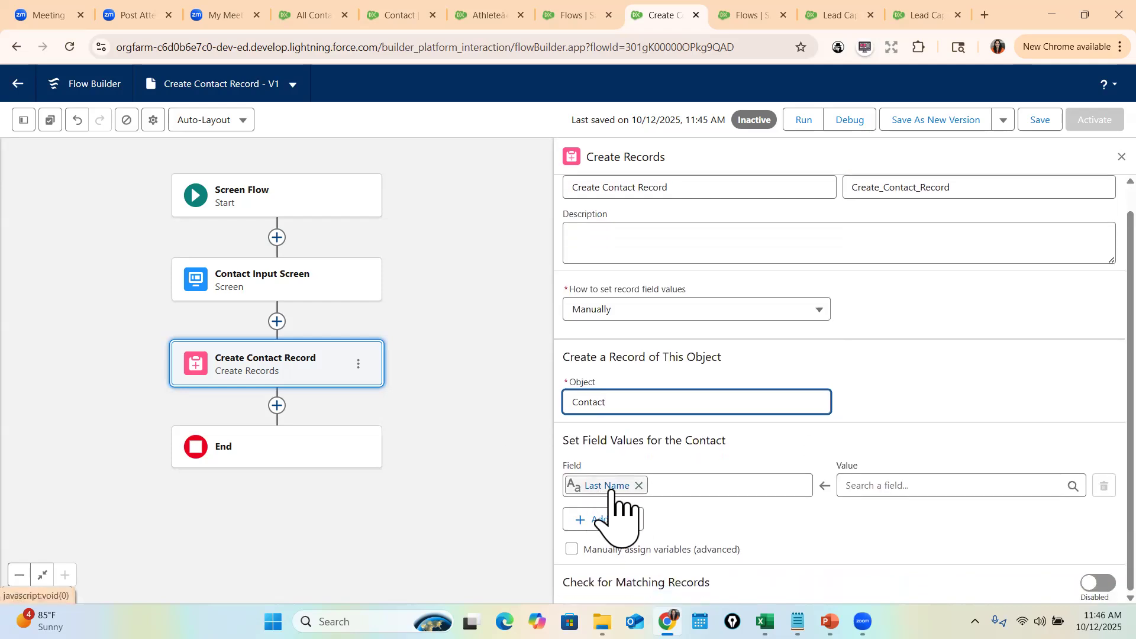
- Map Last Name and First Name to the FullName component's last and first name outputs
left_click(887, 485)
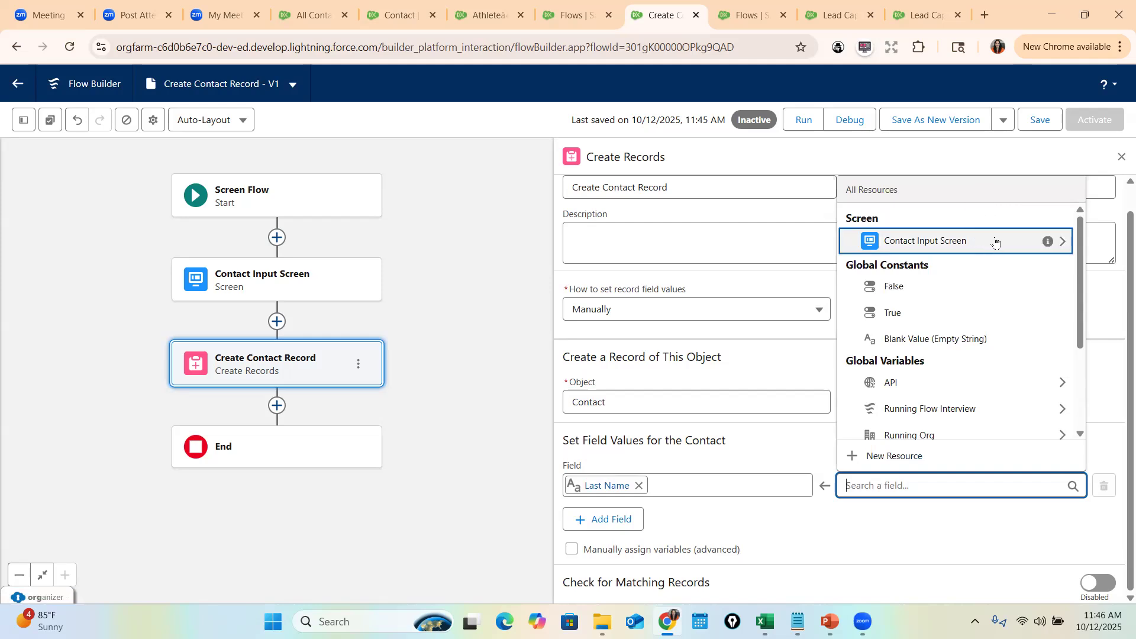
left_click(996, 241)
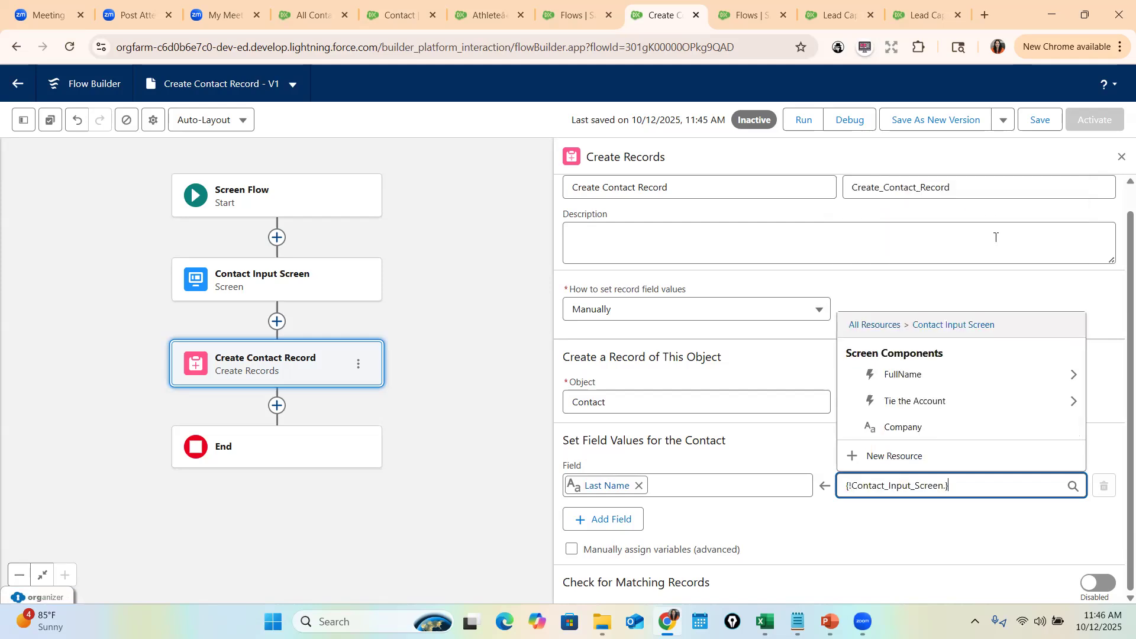
left_click(932, 374)
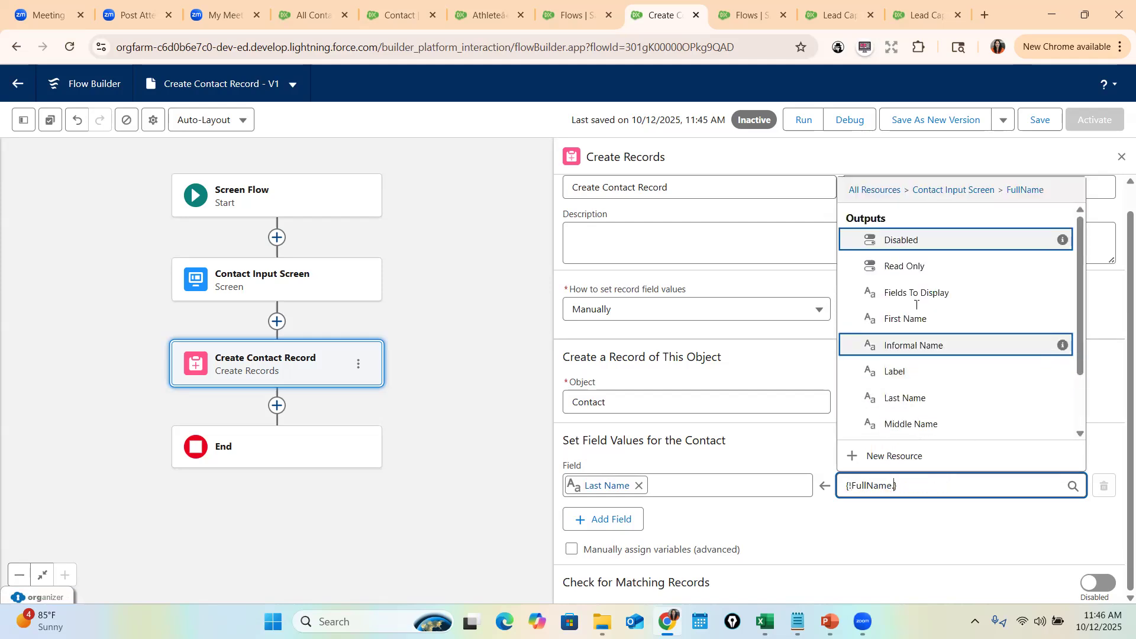
left_click(933, 396)
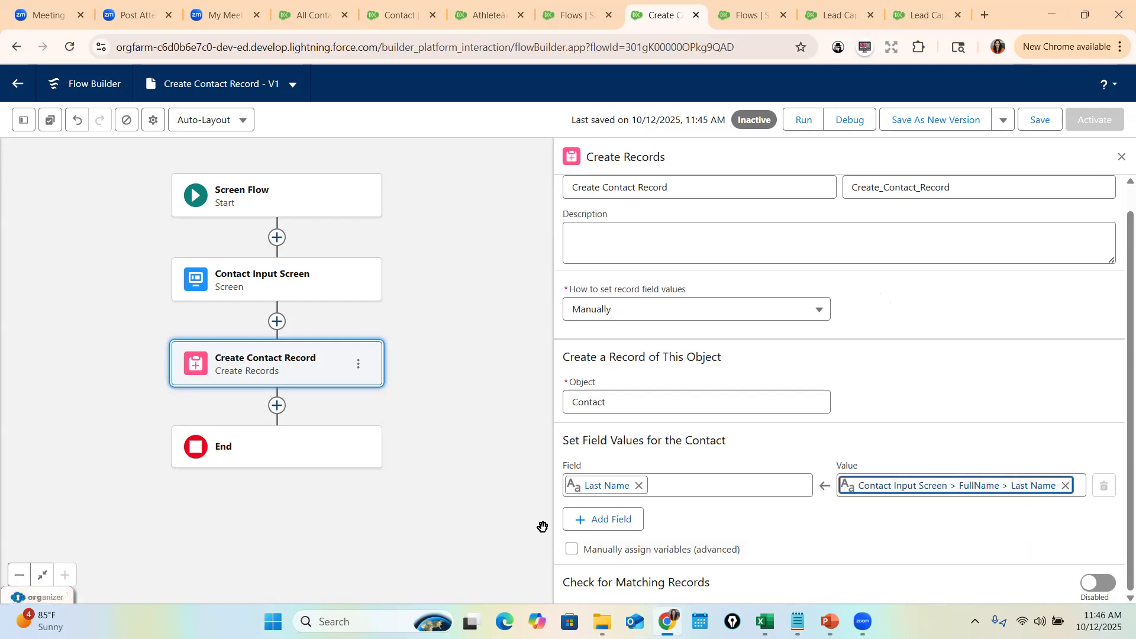
left_click(613, 521)
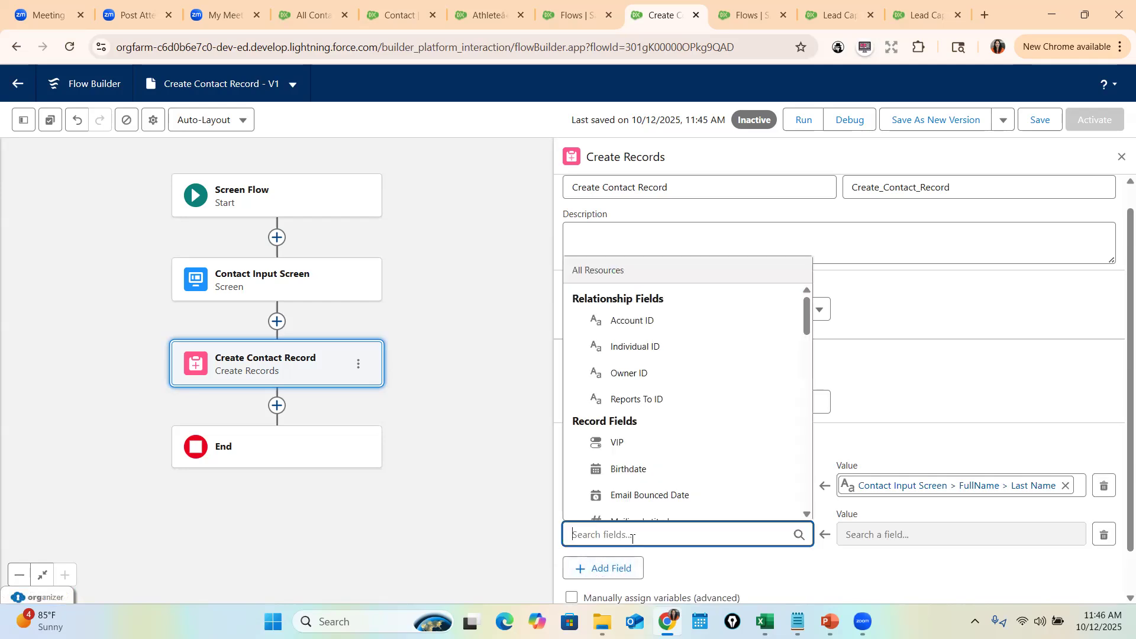
type("Firs")
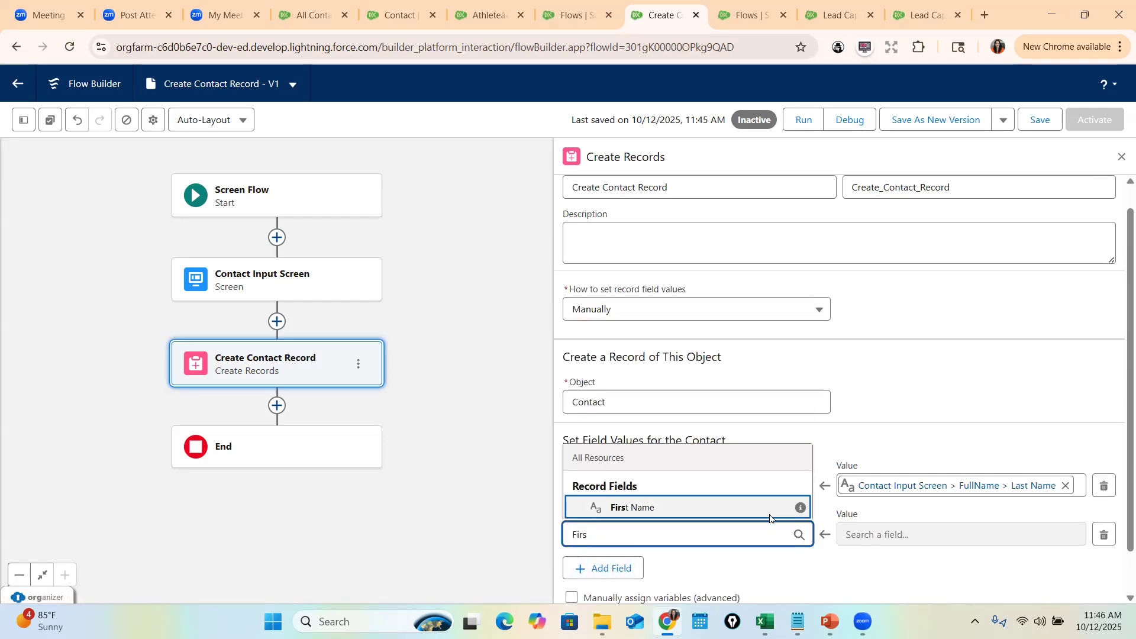
left_click(710, 507)
left_click(1065, 291)
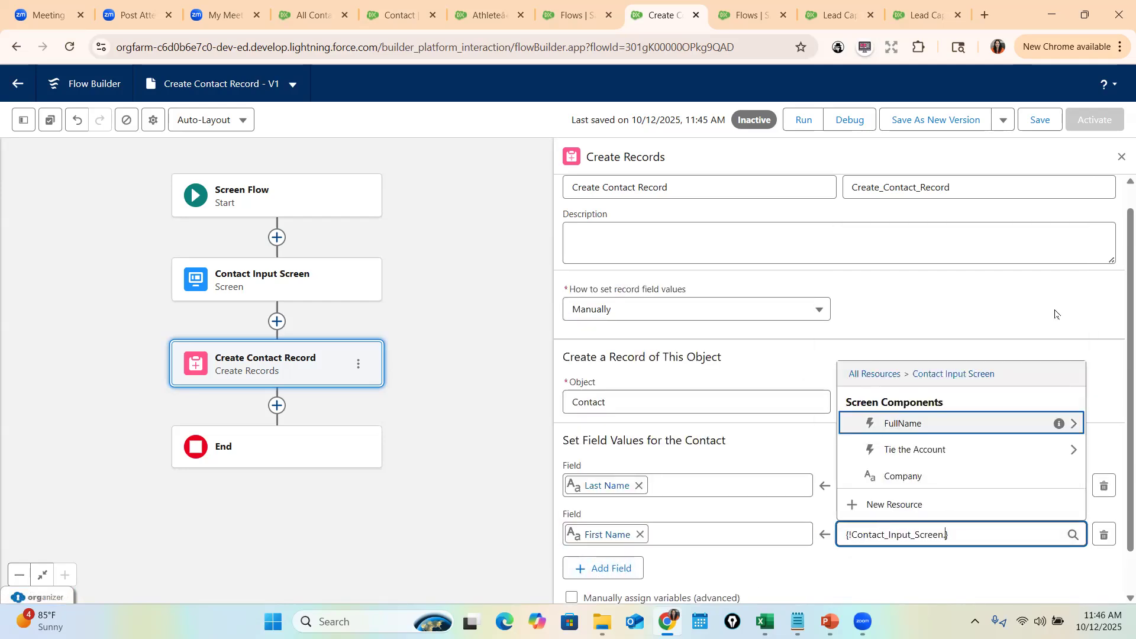
left_click(1076, 426)
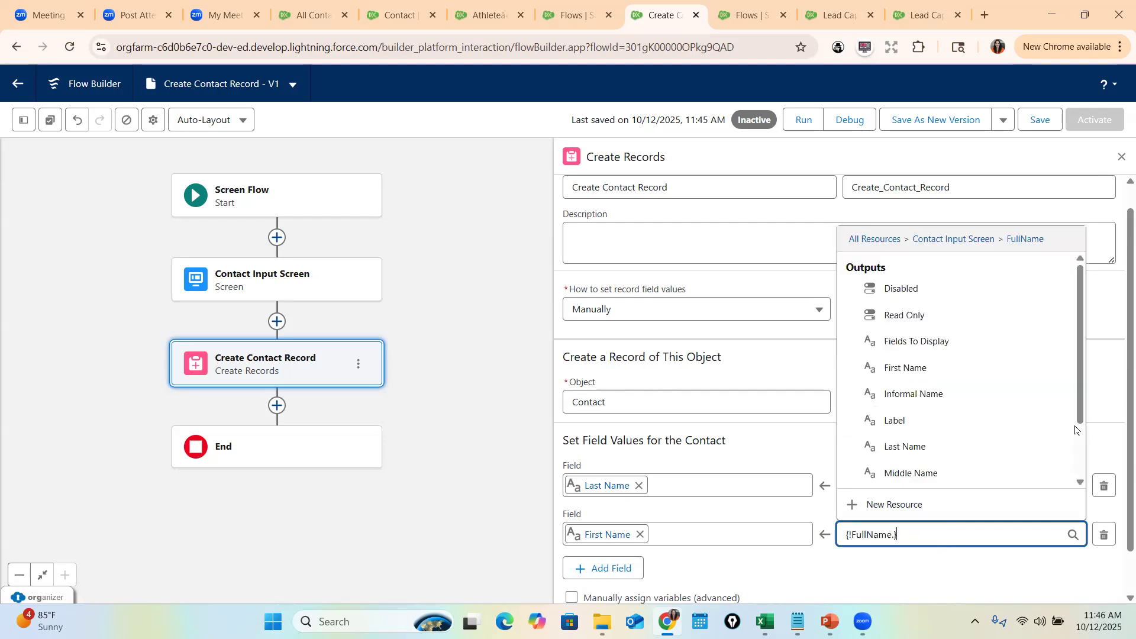
left_click(904, 368)
scroll(817, 482, "down", 1)
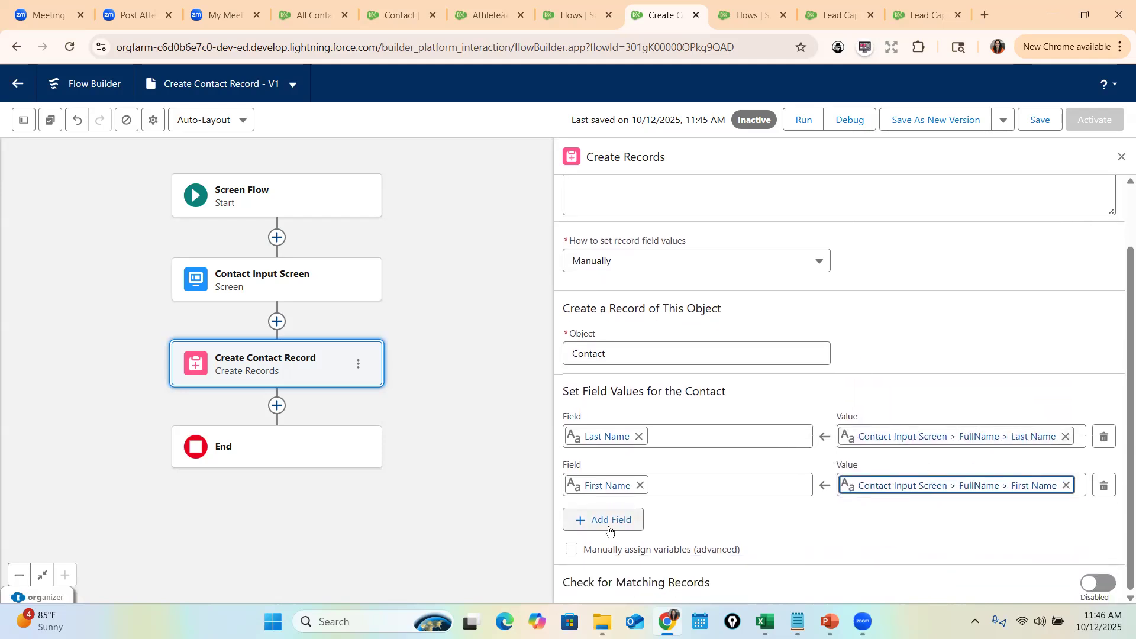
- Map Account ID to the Tie the Account lookup's Record ID
left_click(589, 523)
type("Accoun")
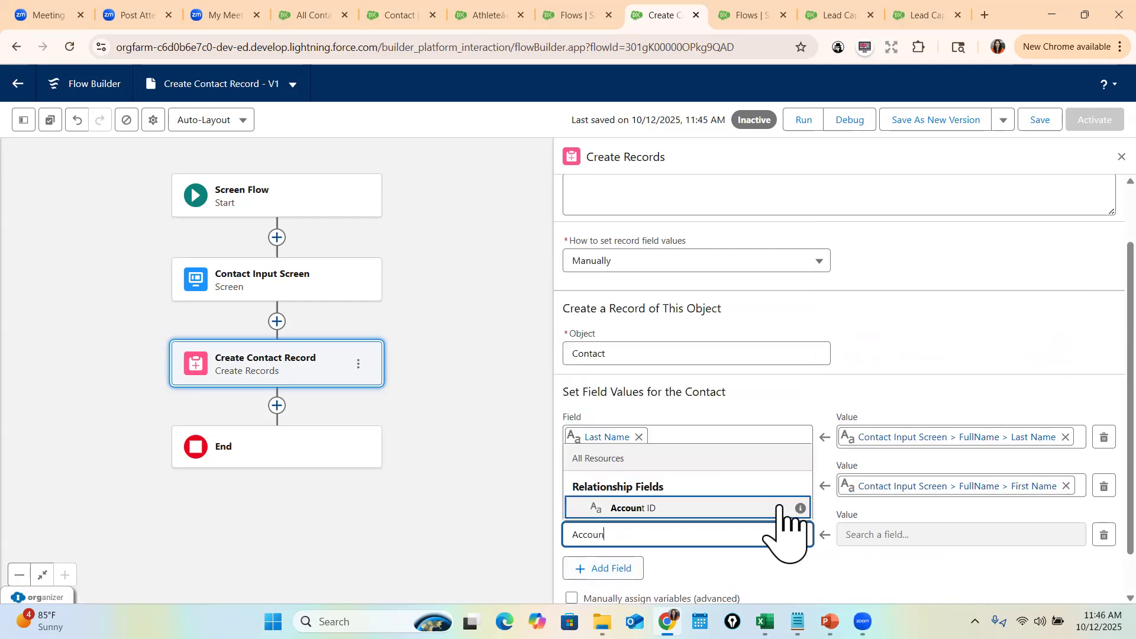
left_click(639, 508)
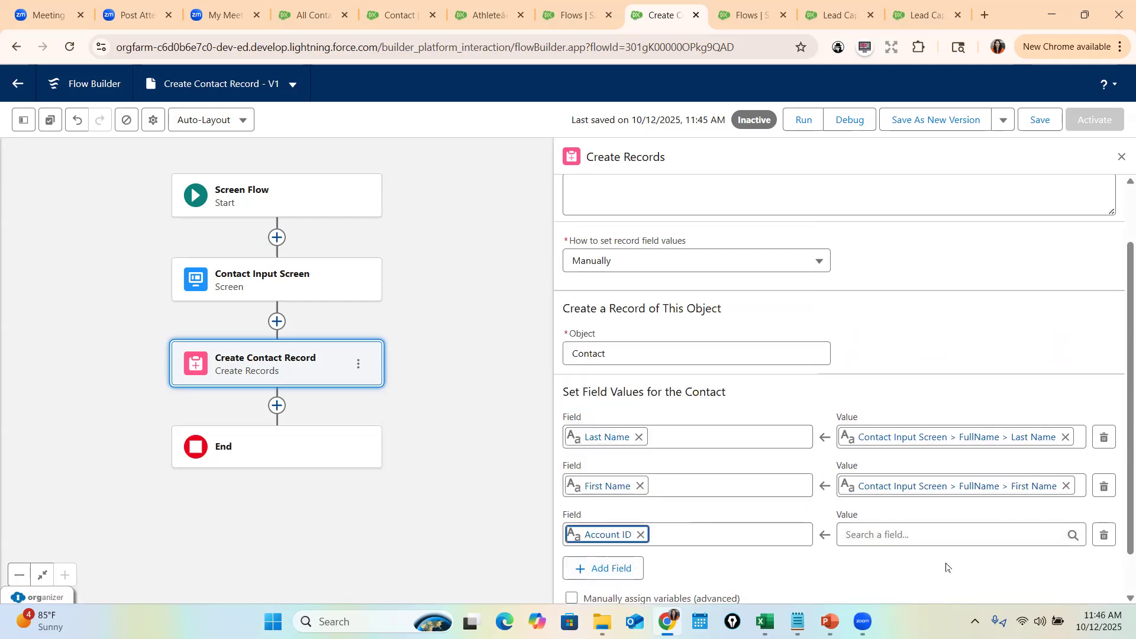
left_click(882, 534)
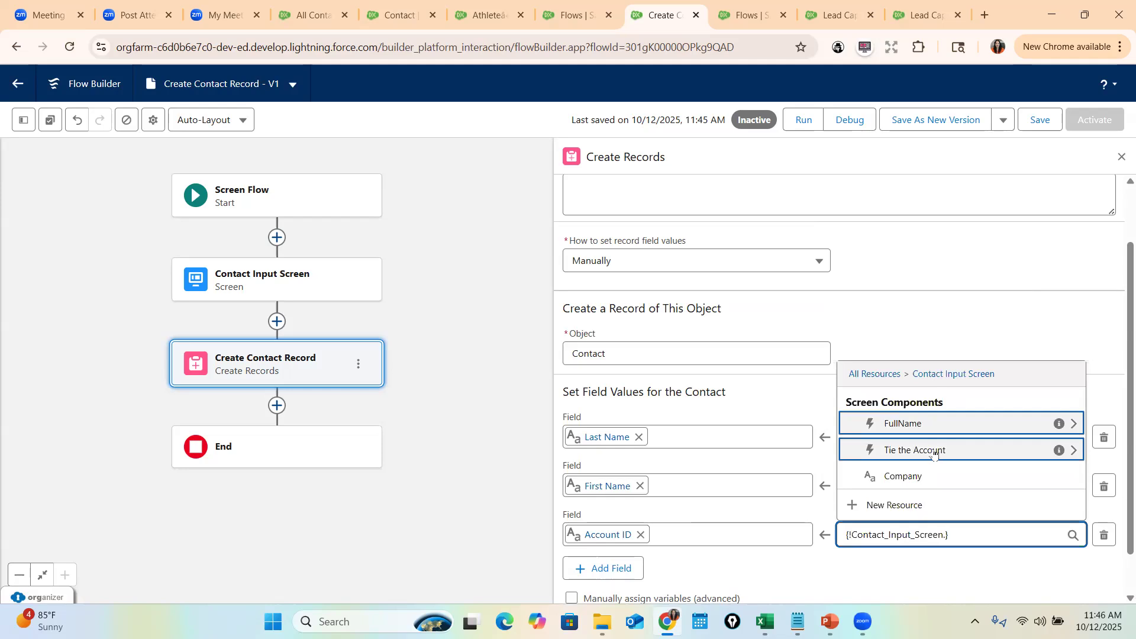
left_click(905, 451)
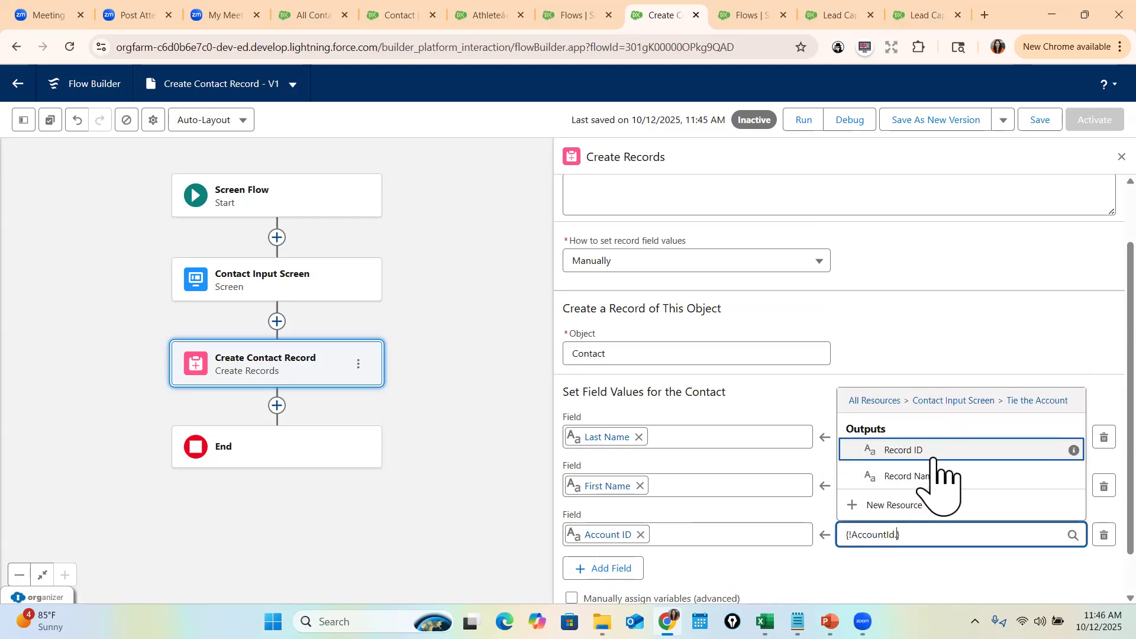
left_click(921, 451)
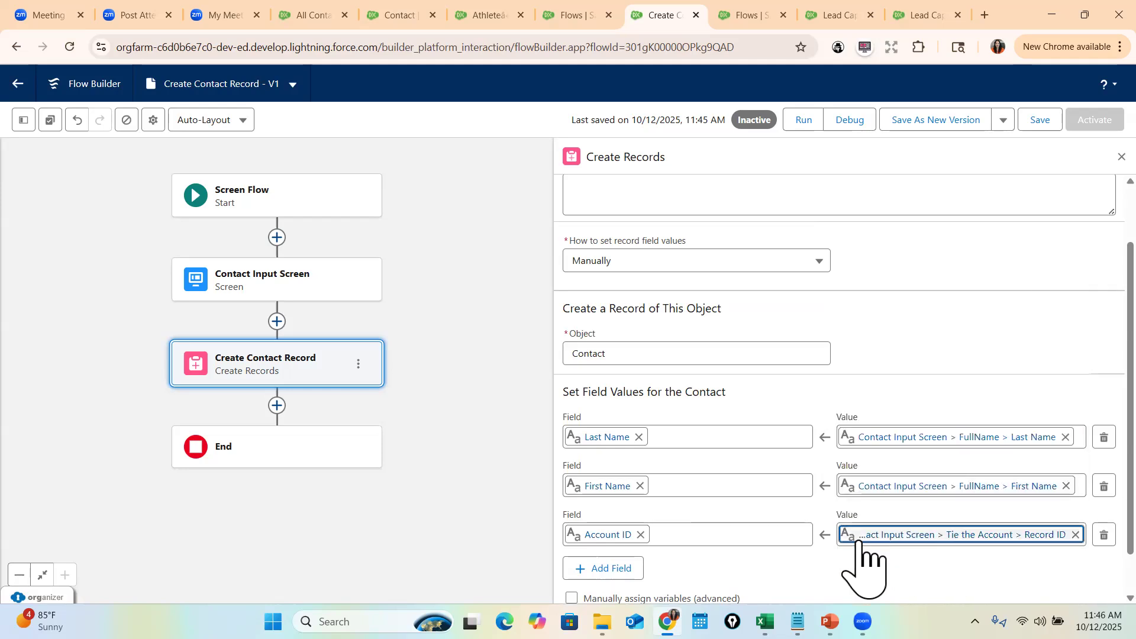
scroll(985, 494, "down", 1)
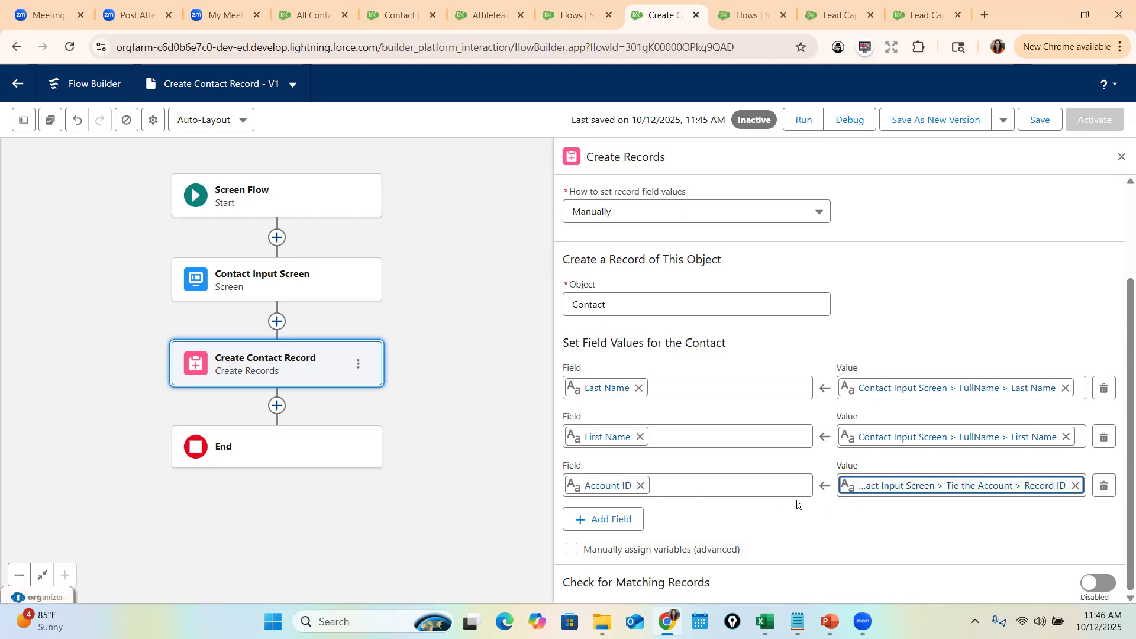
- Save and activate the Create Contact Record flow, then return to the Contact Fields & Relationships tab
left_click(1040, 118)
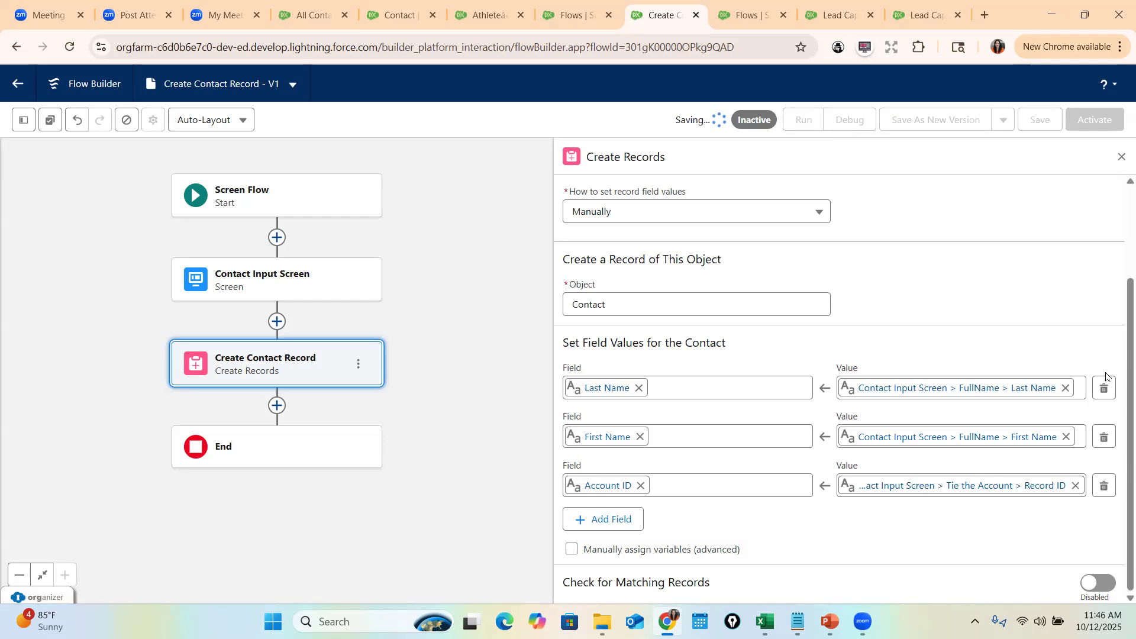
left_click(1097, 121)
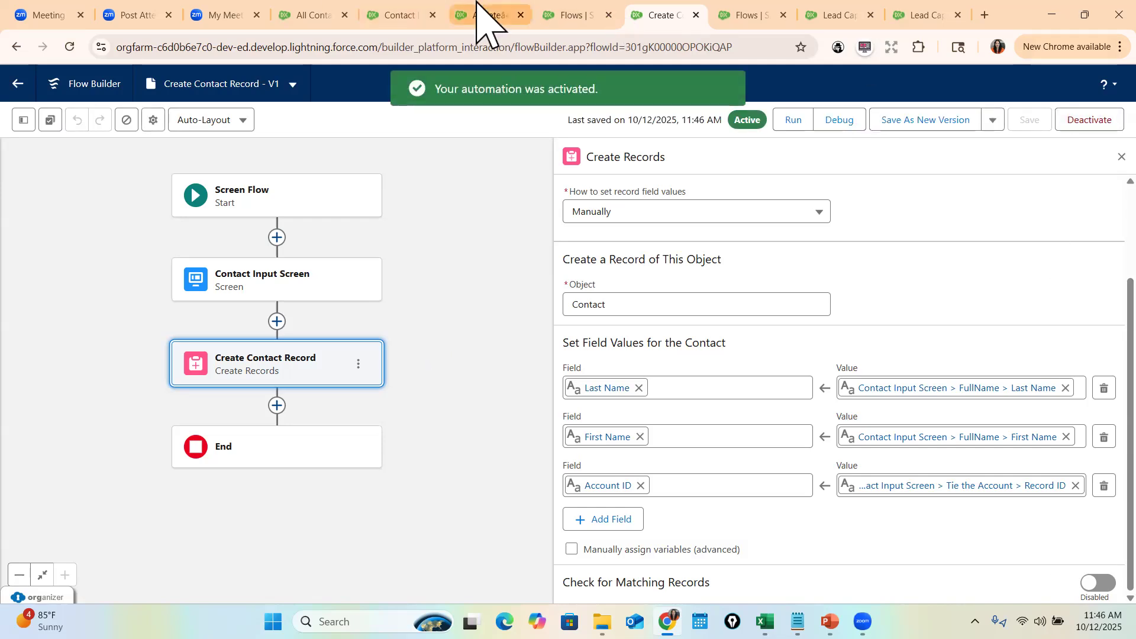
left_click(410, 15)
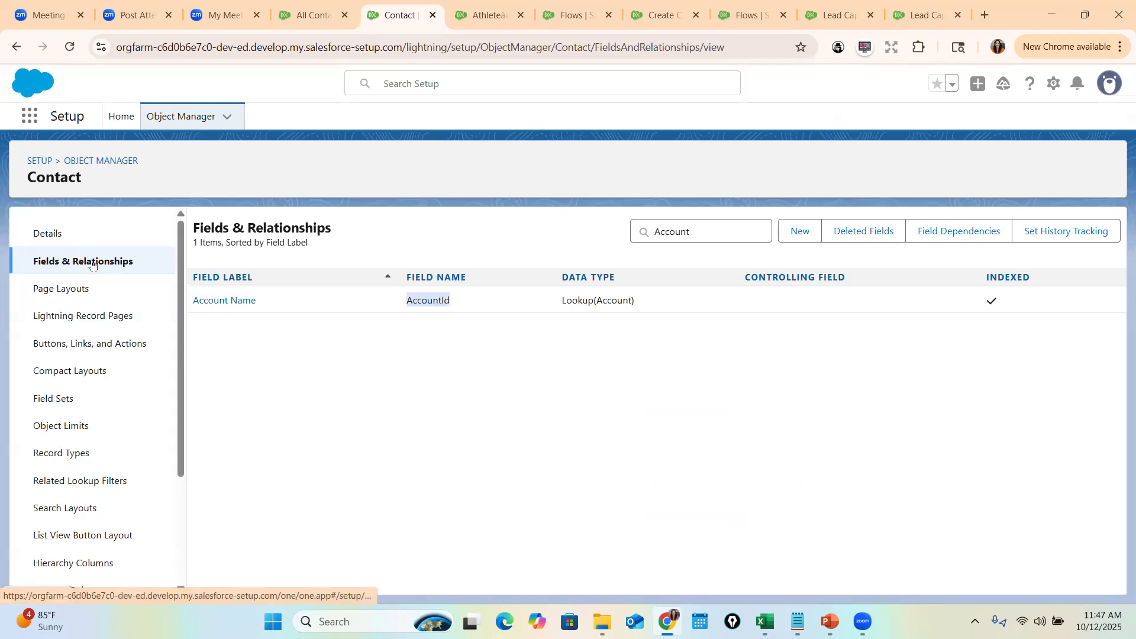
- Open the Account object's Buttons, Links, and Actions, backing out of the accidental New Button form
left_click(97, 161)
left_click(899, 164)
type("Acc")
left_click(32, 259)
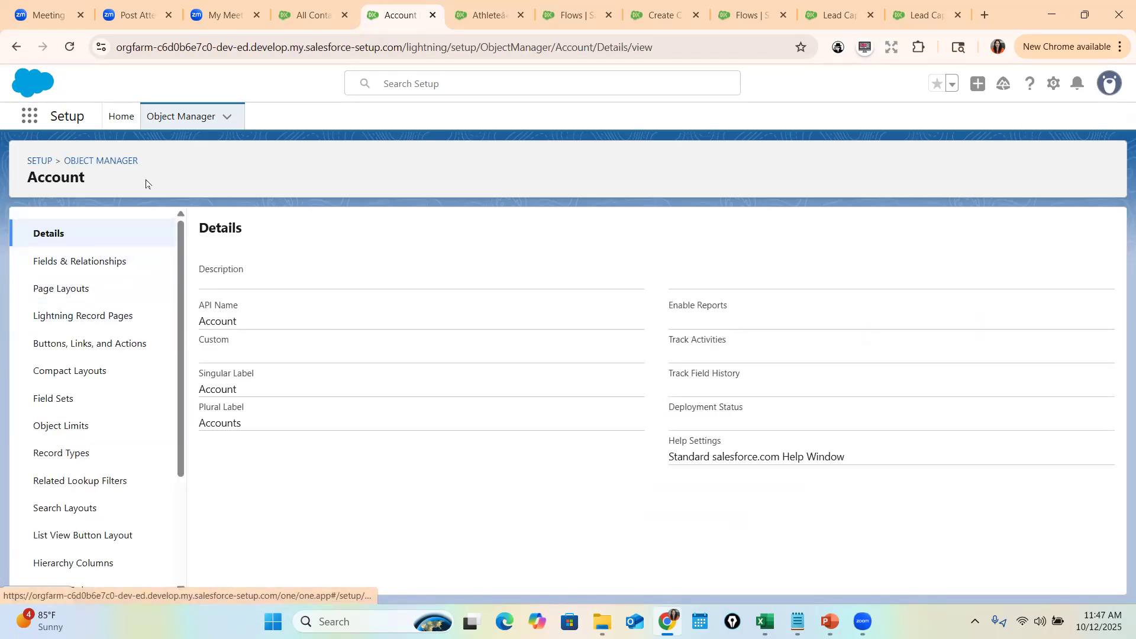
left_click(93, 343)
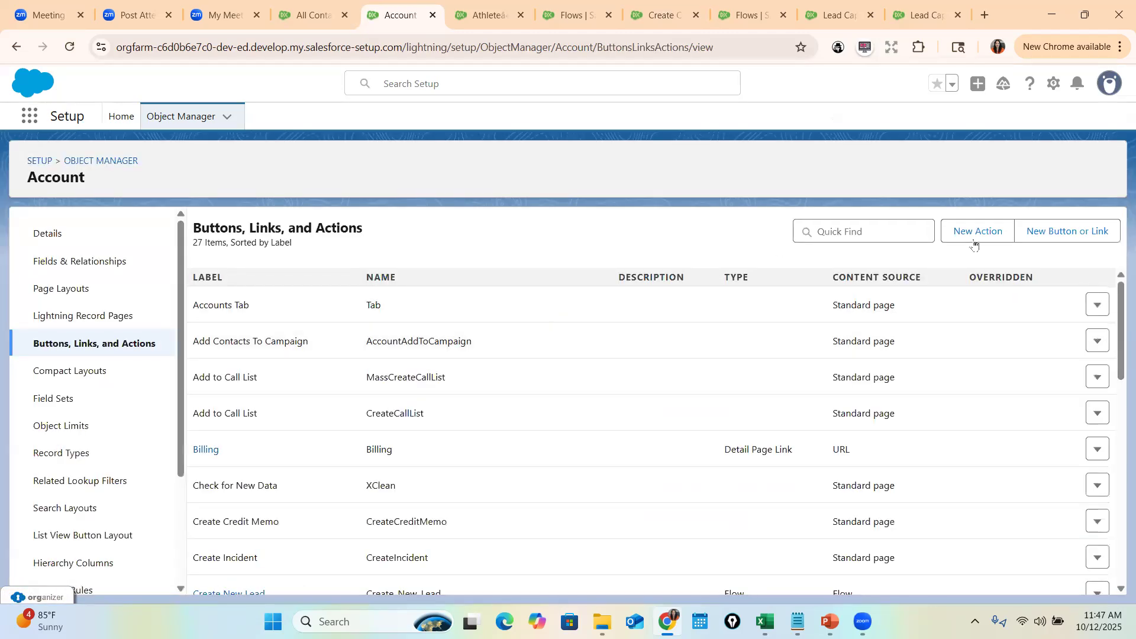
left_click(1063, 237)
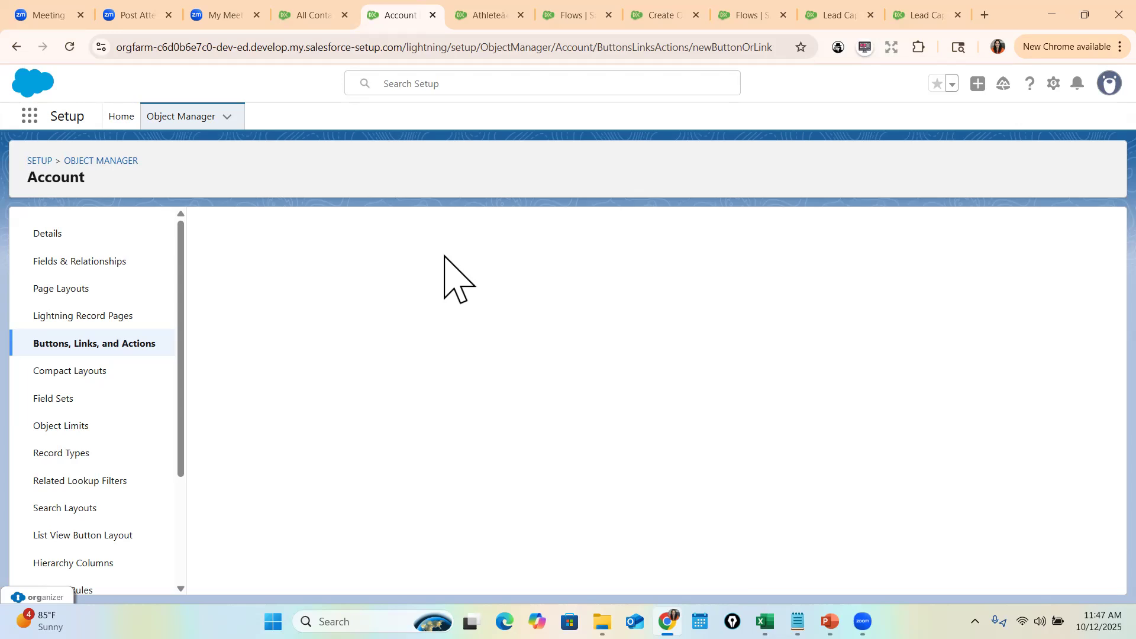
left_click(129, 344)
left_click(1066, 232)
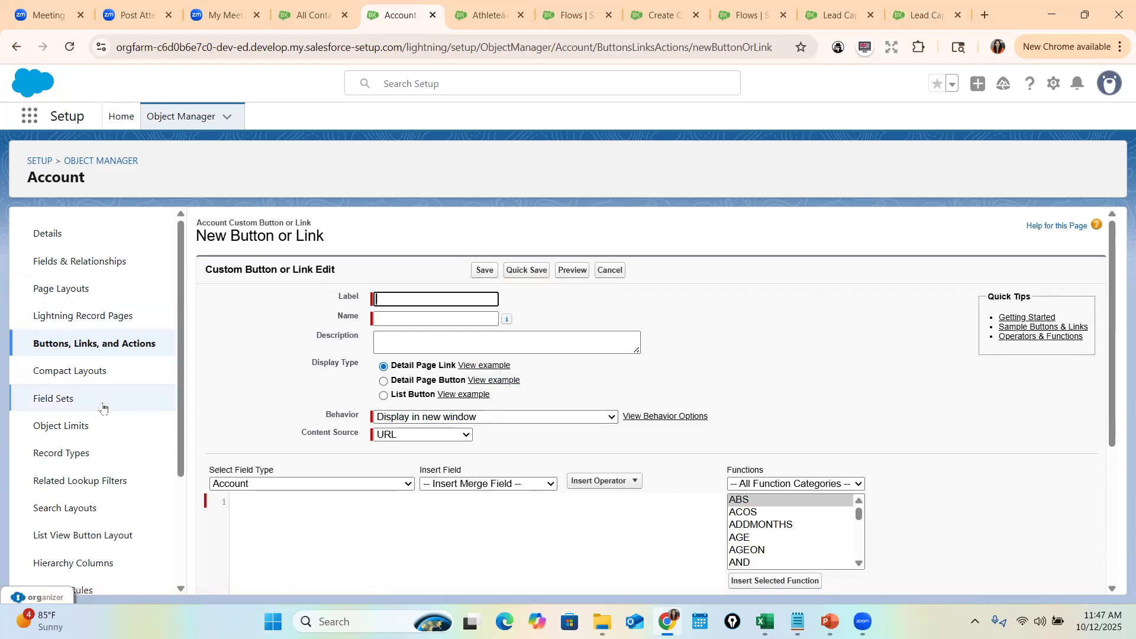
left_click(164, 350)
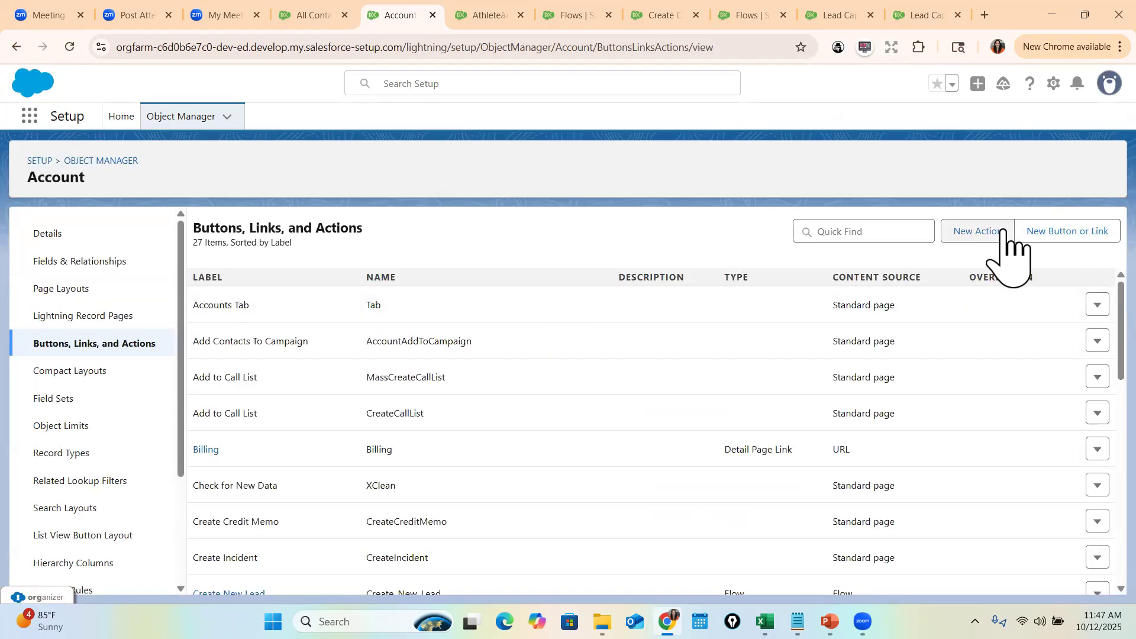
- Create a Flow action on Account labelled 'Create Contact' that runs Create Contact Record
left_click(999, 234)
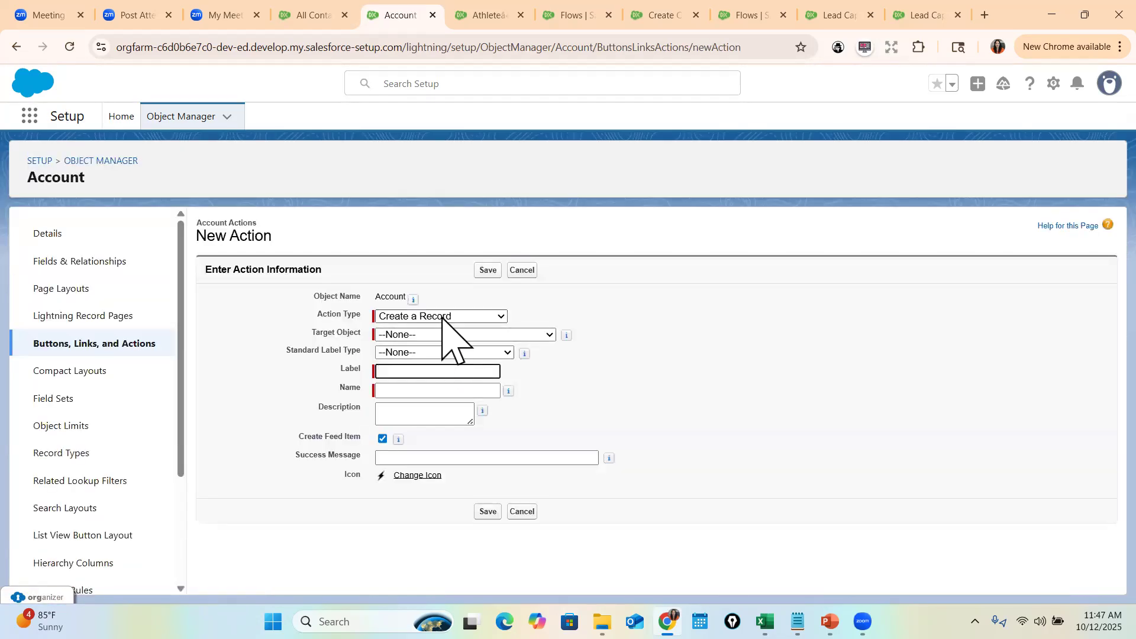
left_click(442, 317)
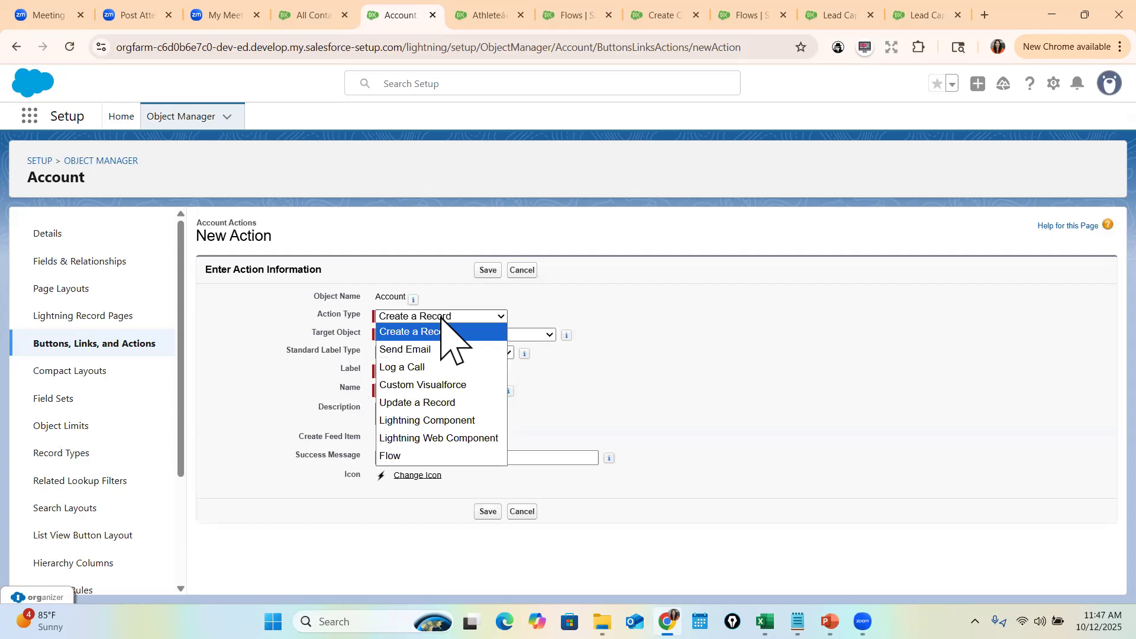
left_click(414, 456)
left_click(419, 334)
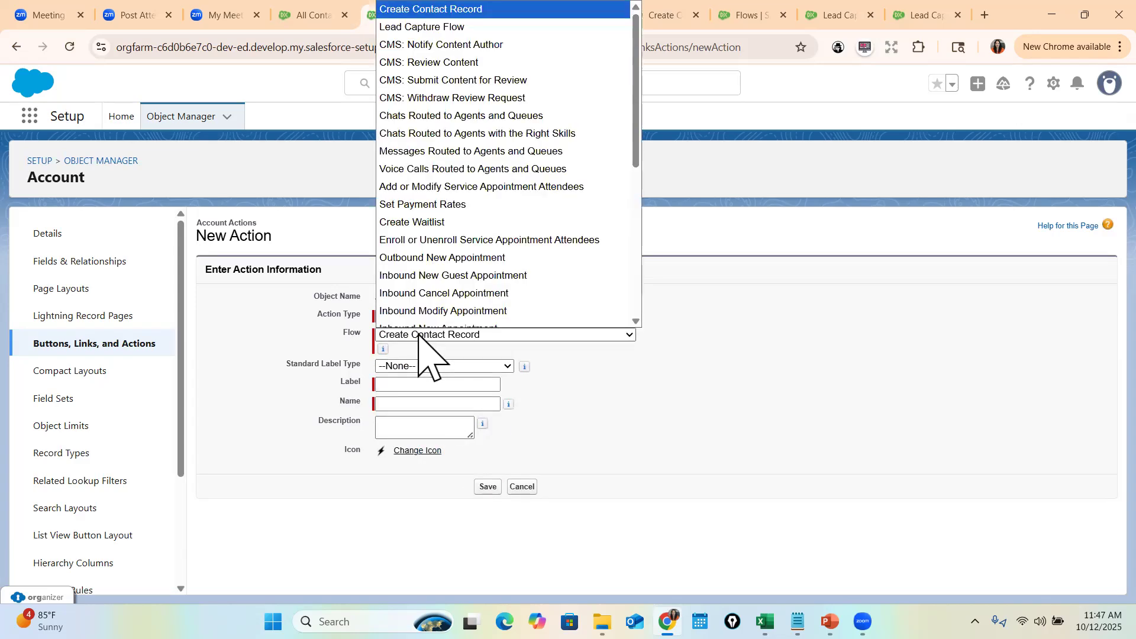
left_click(418, 335)
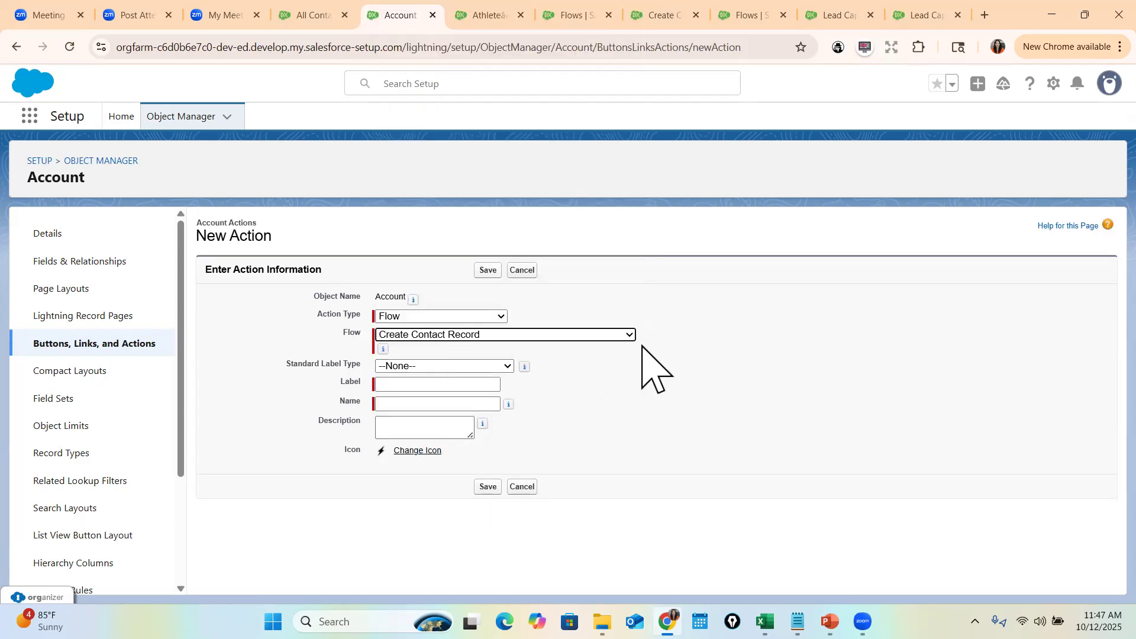
left_click(402, 384)
type("Create Acc")
key("BackSpace")
key("BackSpace")
key("BackSpace")
type("Contact")
key("Tab")
left_click(483, 488)
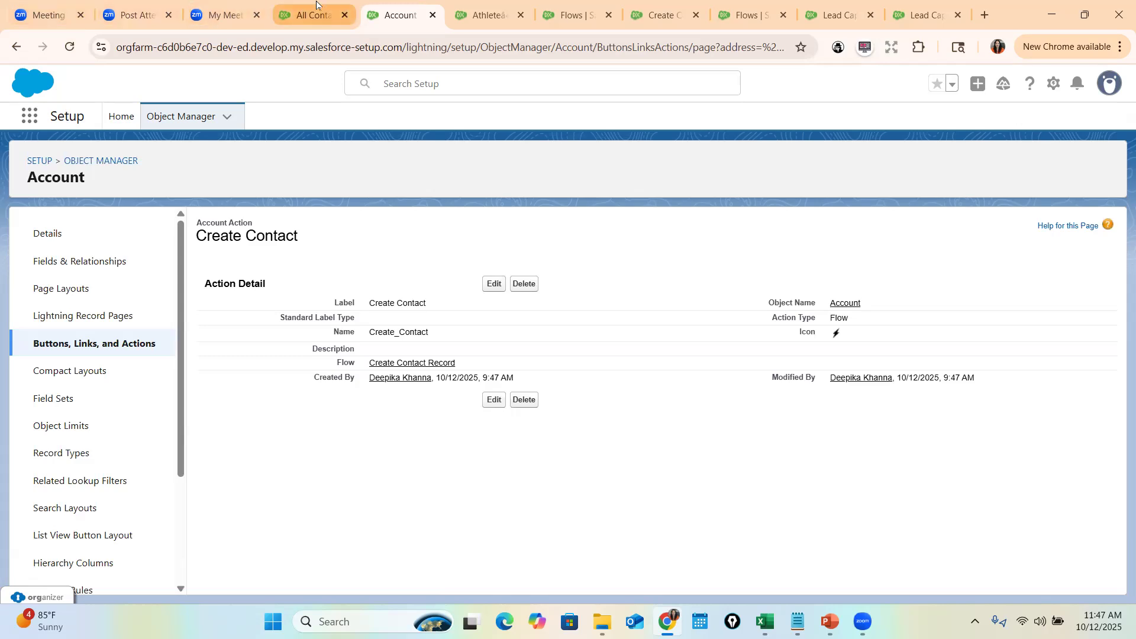
- Drag Create Contact into Account Layout's Mobile and Lightning Experience Actions and save the layout
left_click(57, 289)
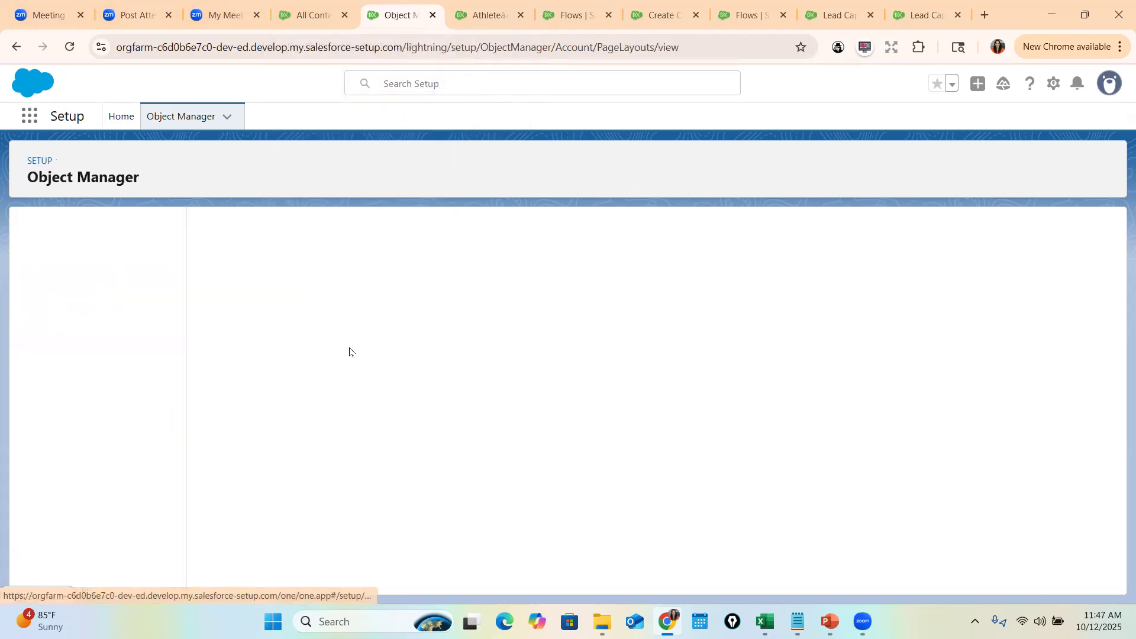
left_click(244, 413)
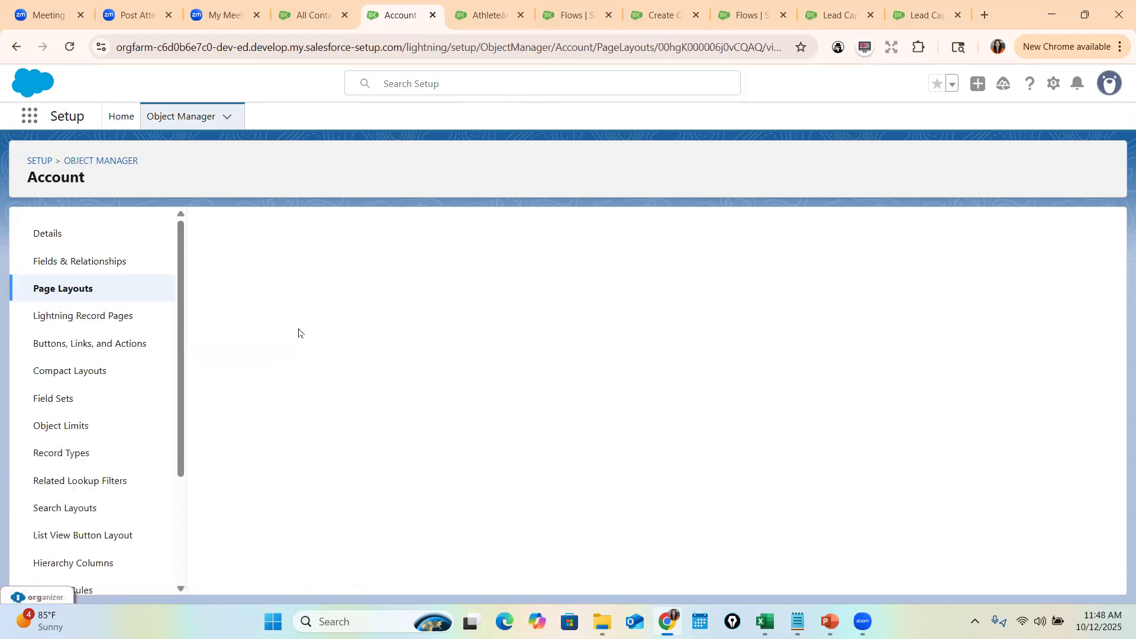
left_click(233, 317)
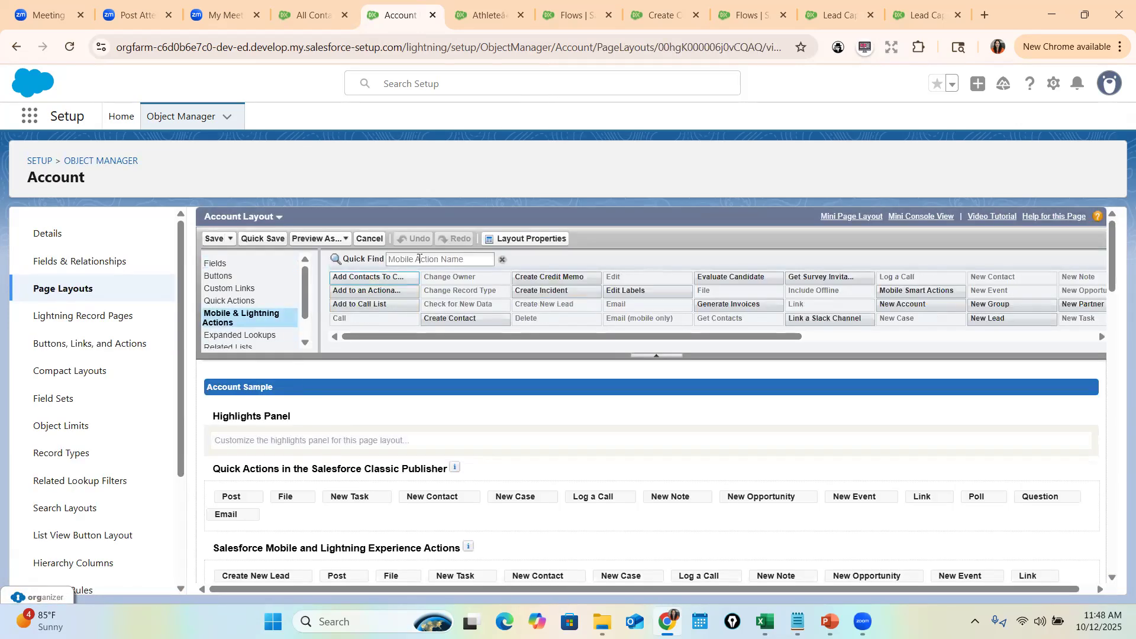
left_click(419, 259)
type("New")
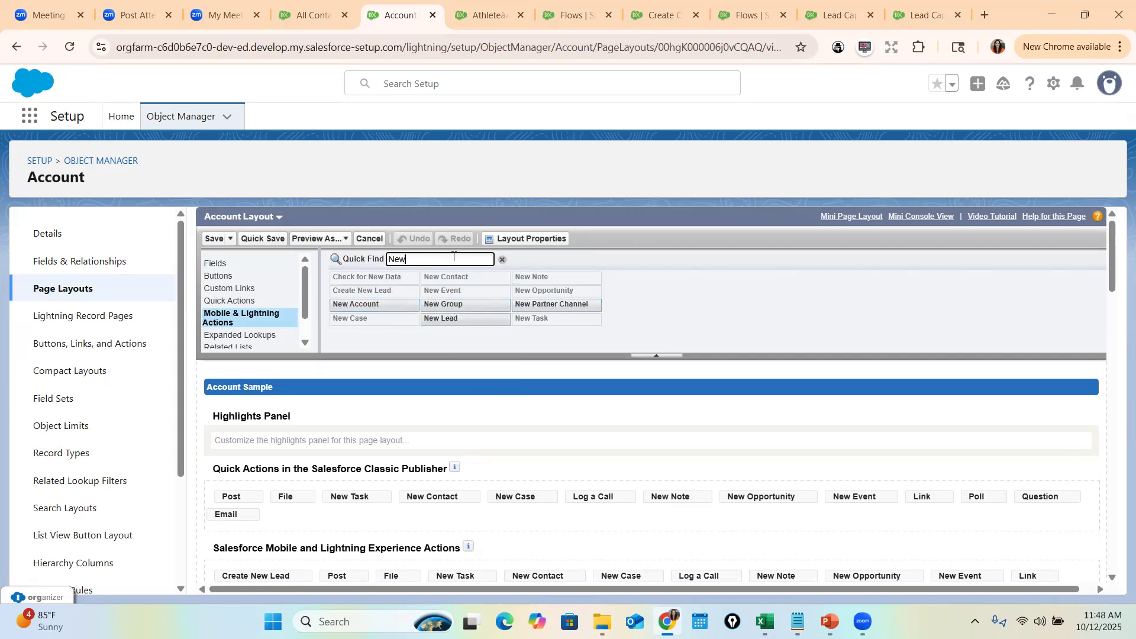
key("BackSpace")
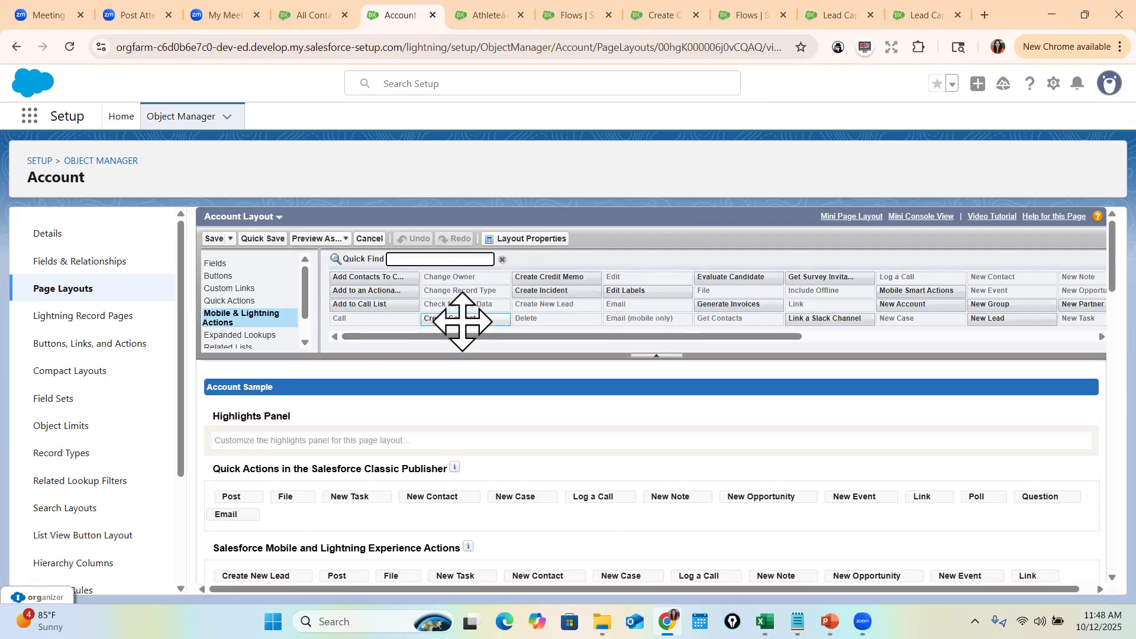
left_click_drag(455, 320, 225, 467)
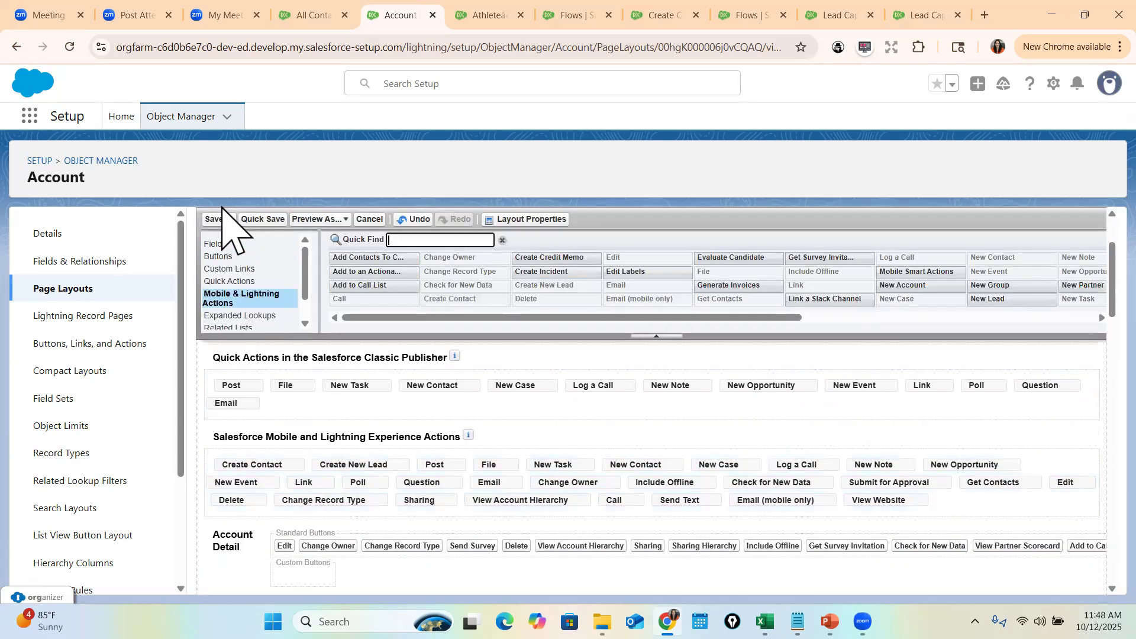
left_click(218, 219)
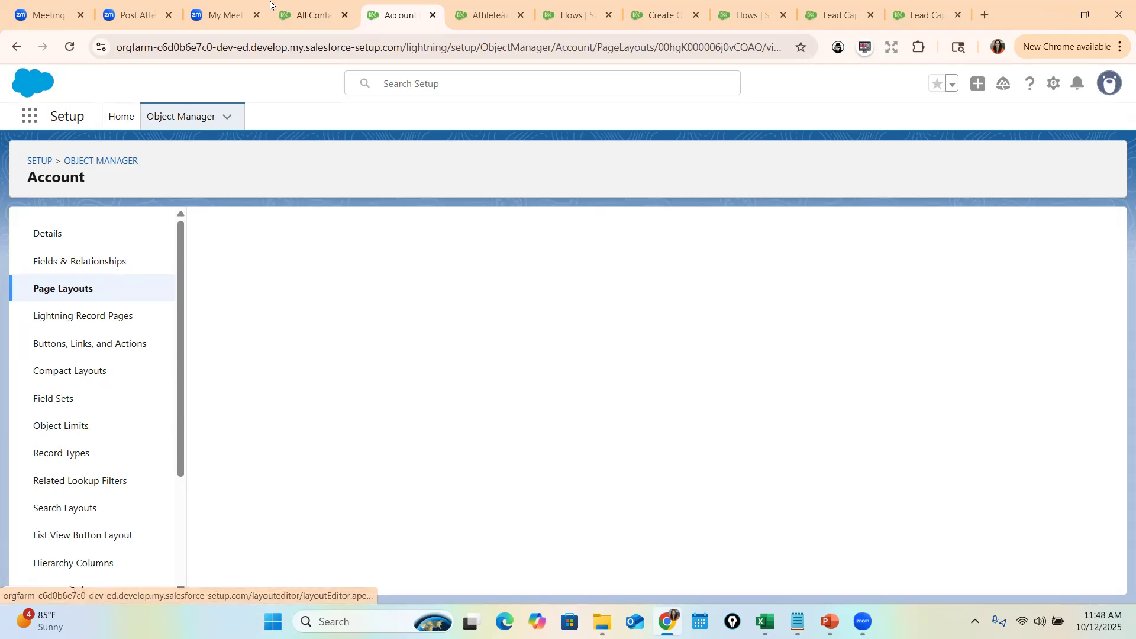
left_click(480, 6)
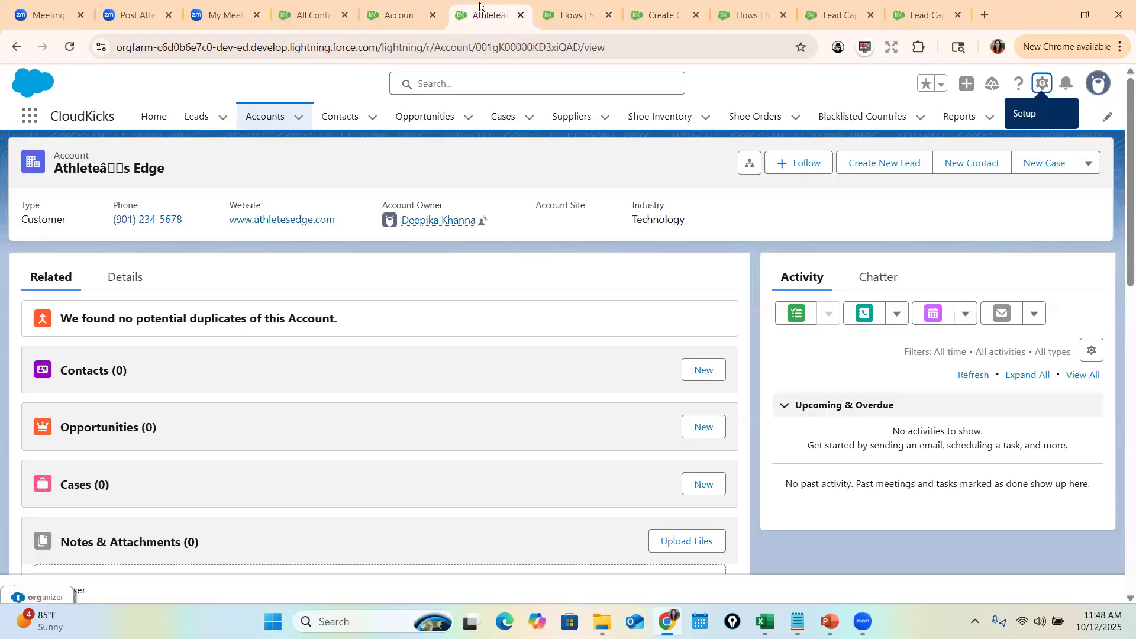
- Run Create Contact on the reloaded Athlete's Edge account, entering a contact's first and last name
left_click(464, 47)
key("Return")
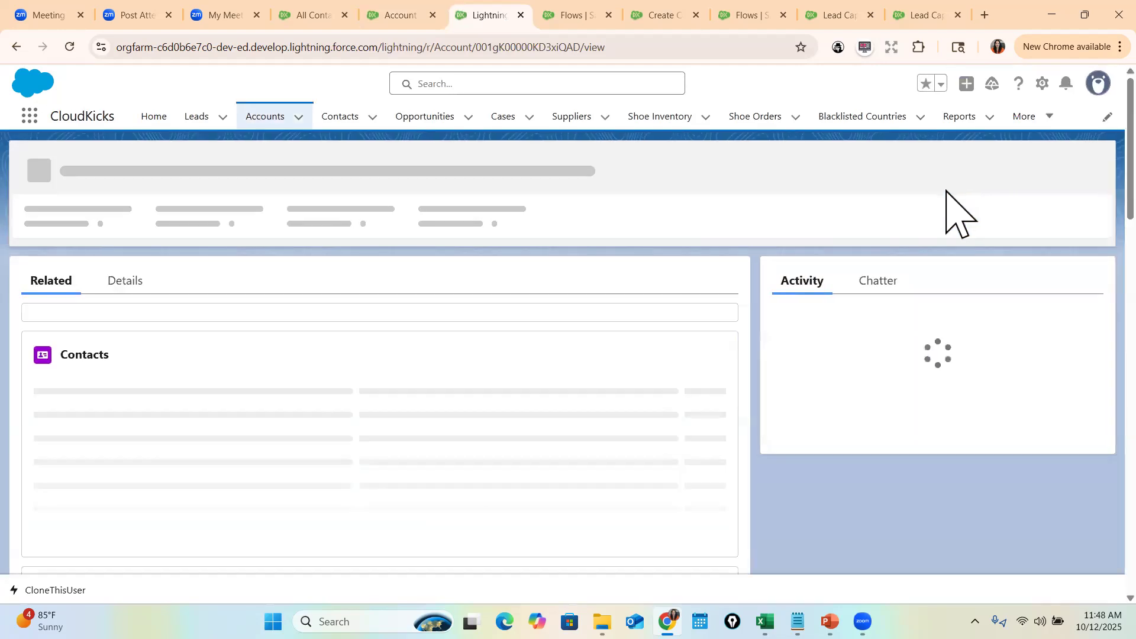
left_click(869, 170)
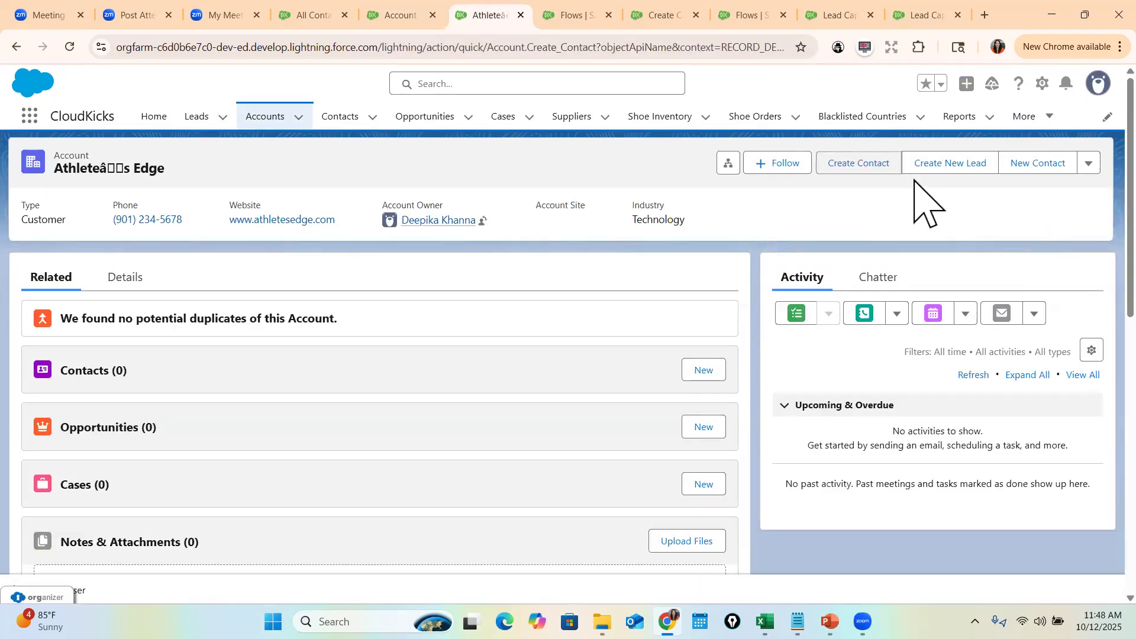
left_click(366, 270)
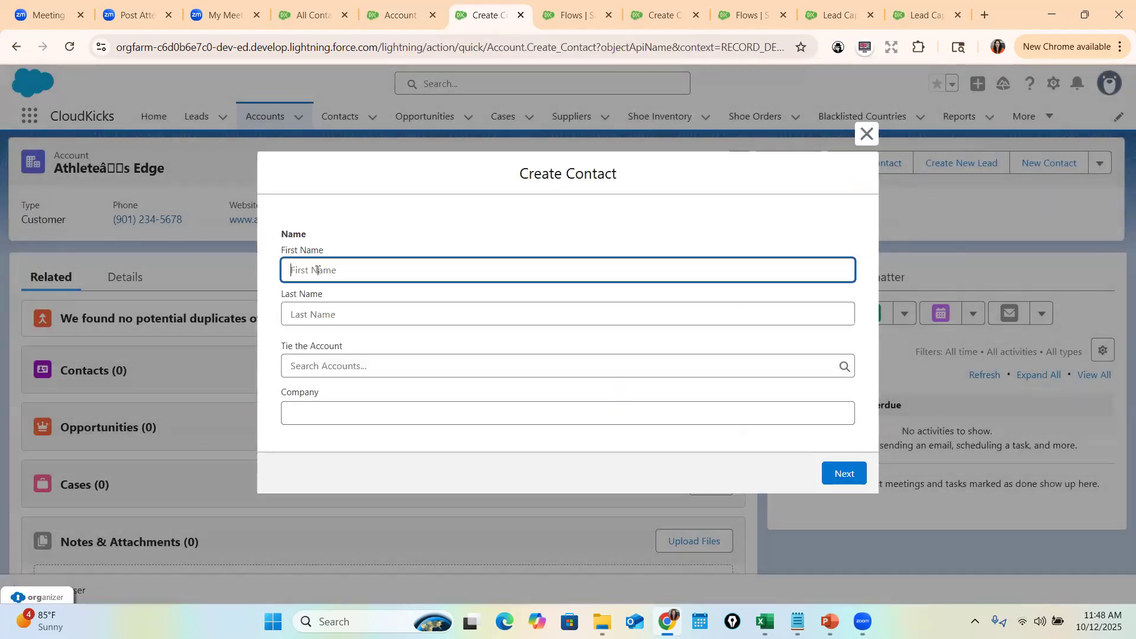
key("Tab")
key("Tab")
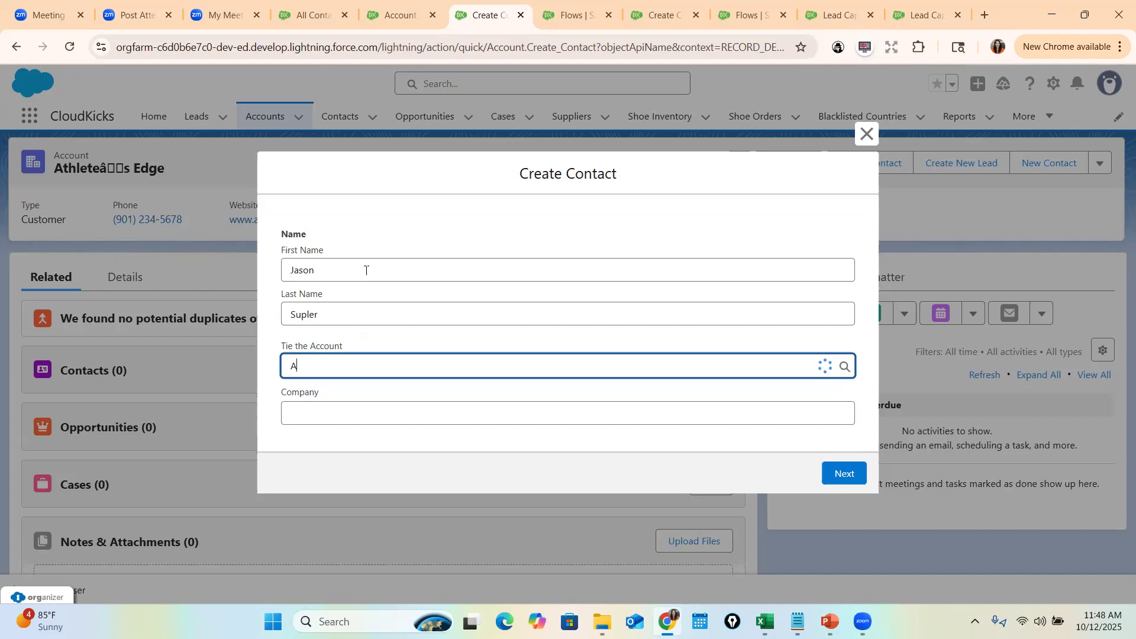
left_click(383, 424)
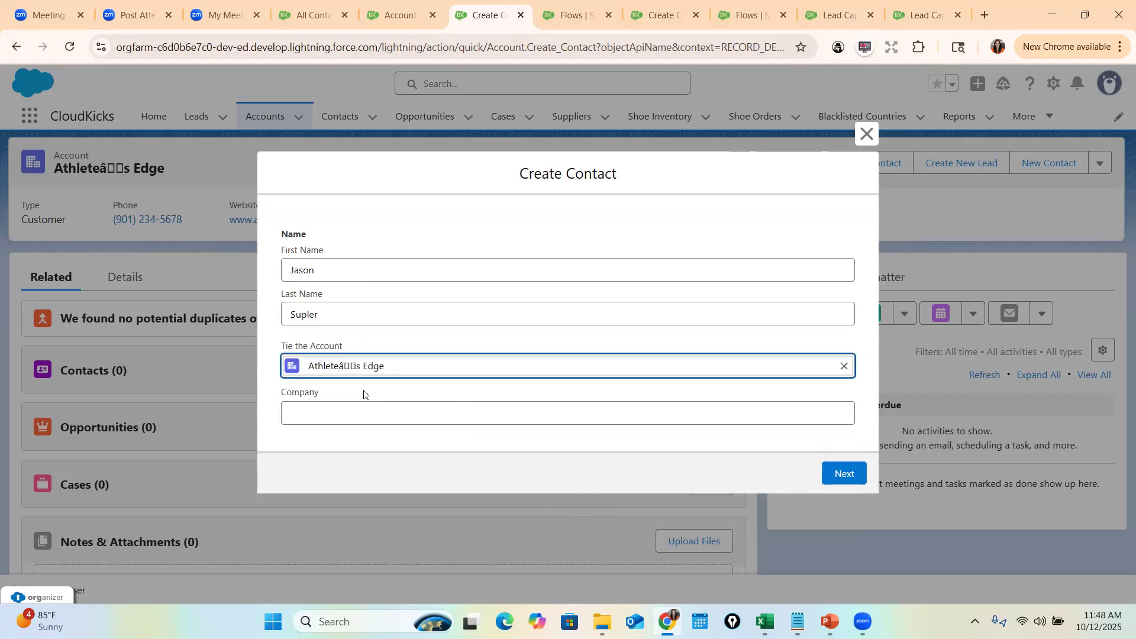
left_click(845, 474)
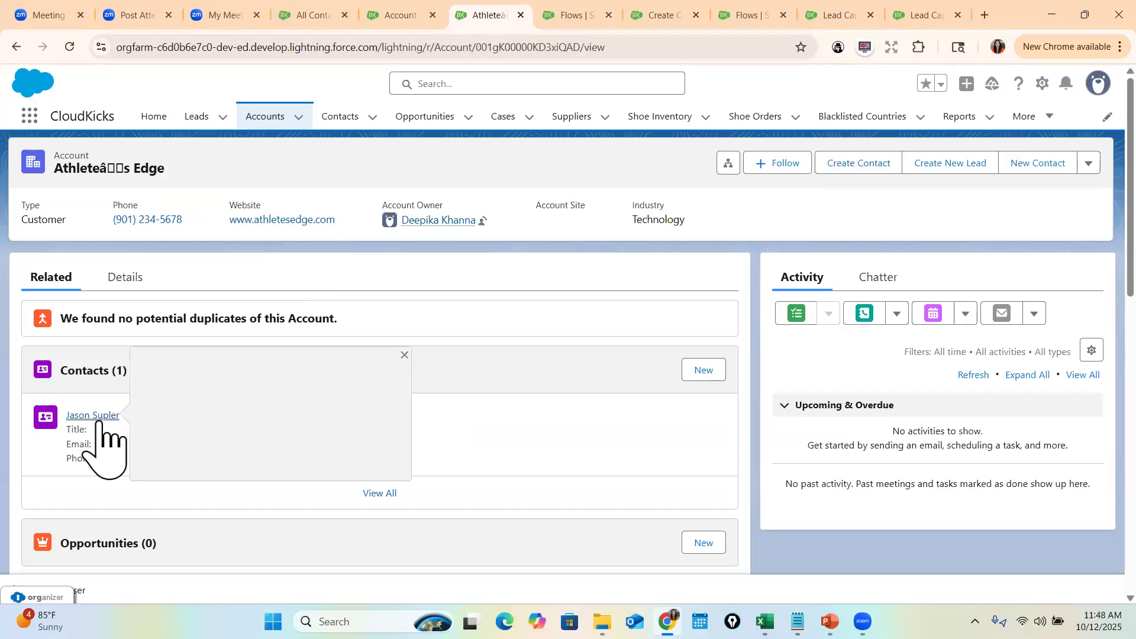
left_click_drag(51, 168, 182, 178)
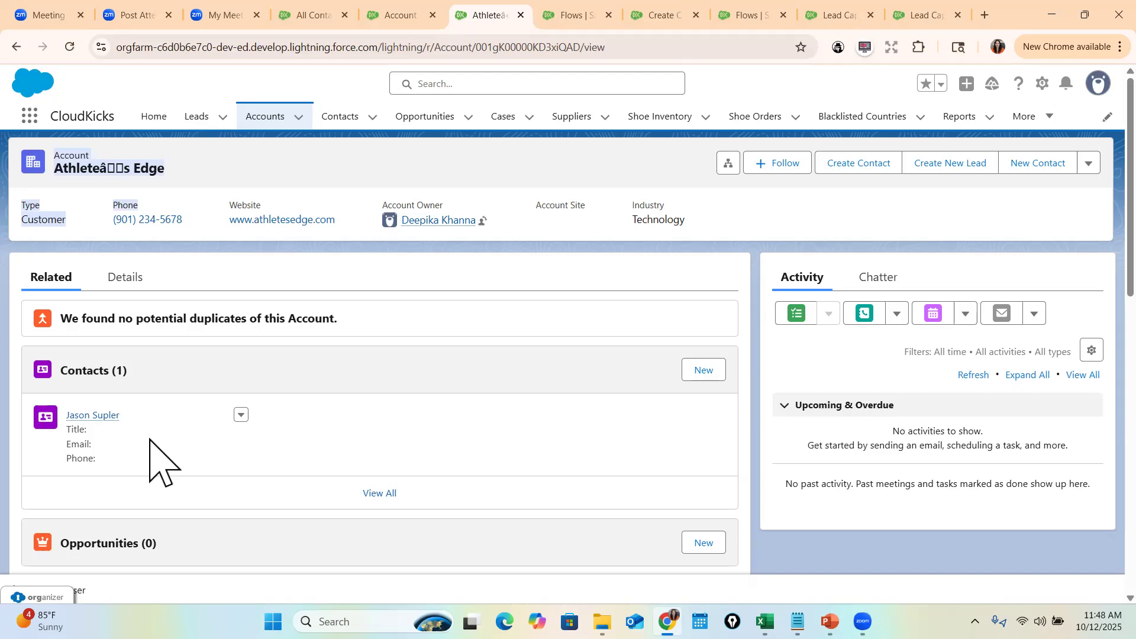
- Open Contact Input Screen and check the Tie the Account lookup's API Name and AccountId Field API Name
left_click(663, 14)
scroll(701, 294, "up", 3)
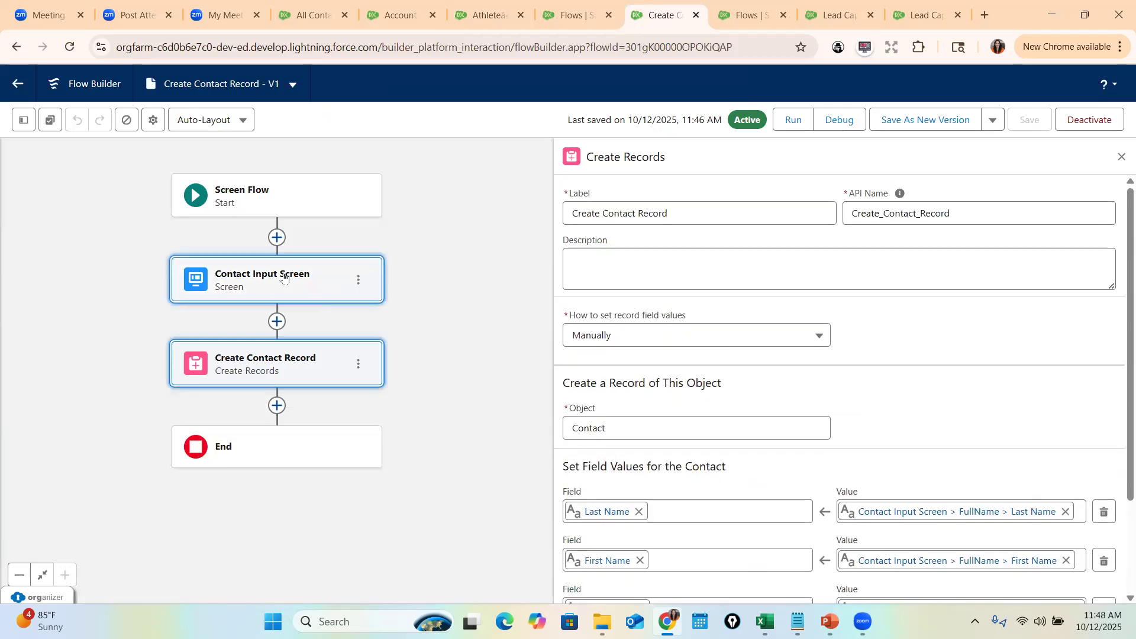
double_click(283, 274)
scroll(297, 398, "down", 3)
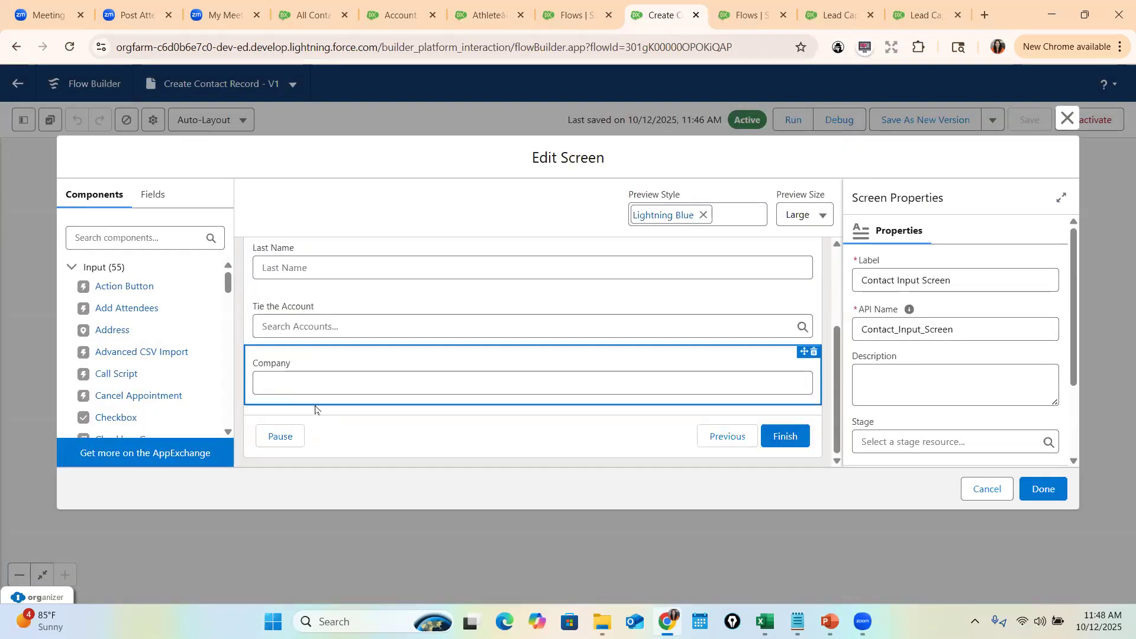
left_click(398, 326)
left_click(925, 278)
left_click_drag(926, 279, 857, 297)
mouse_move(914, 254)
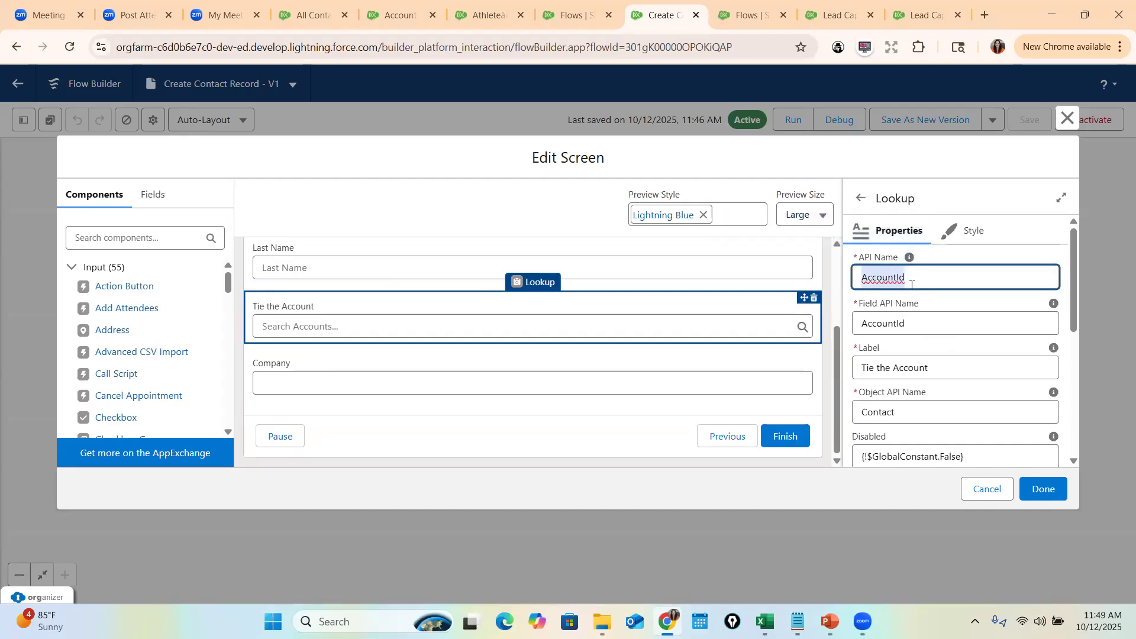
left_click(915, 321)
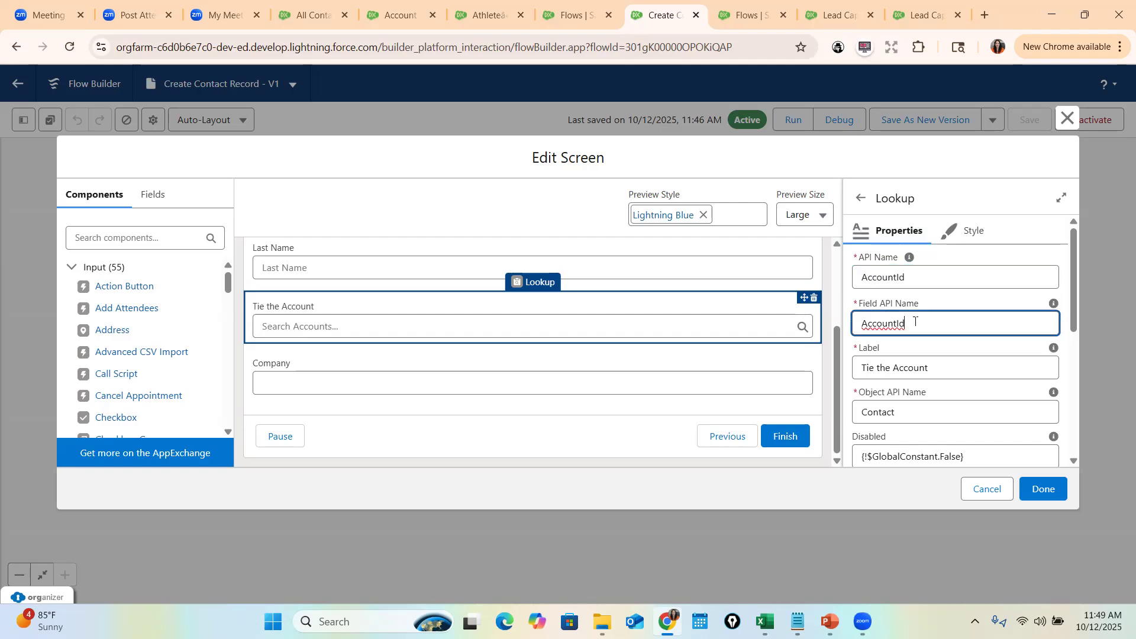
left_click(954, 298)
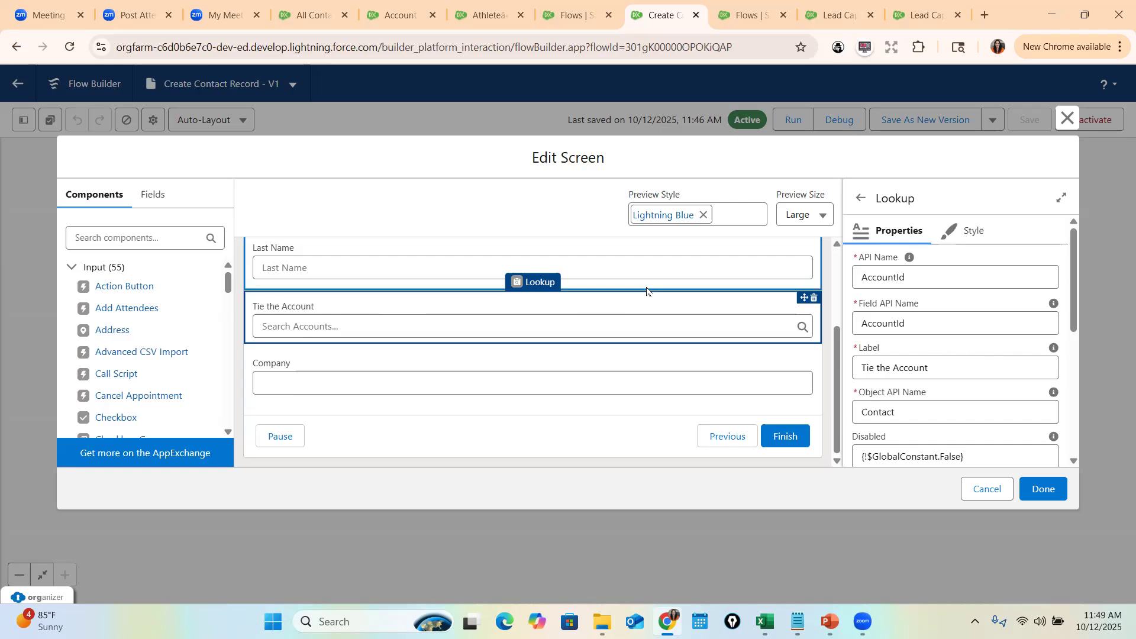
- Close the screen editor and open an existing contact's details from All Contacts
left_click(1069, 118)
left_click(301, 5)
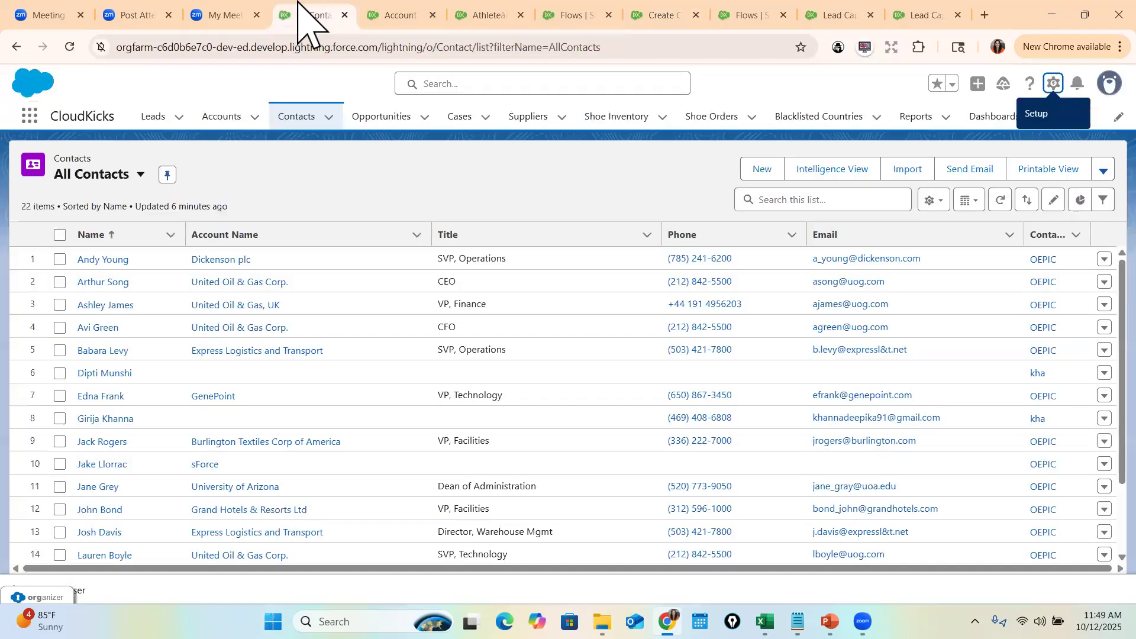
left_click(102, 260)
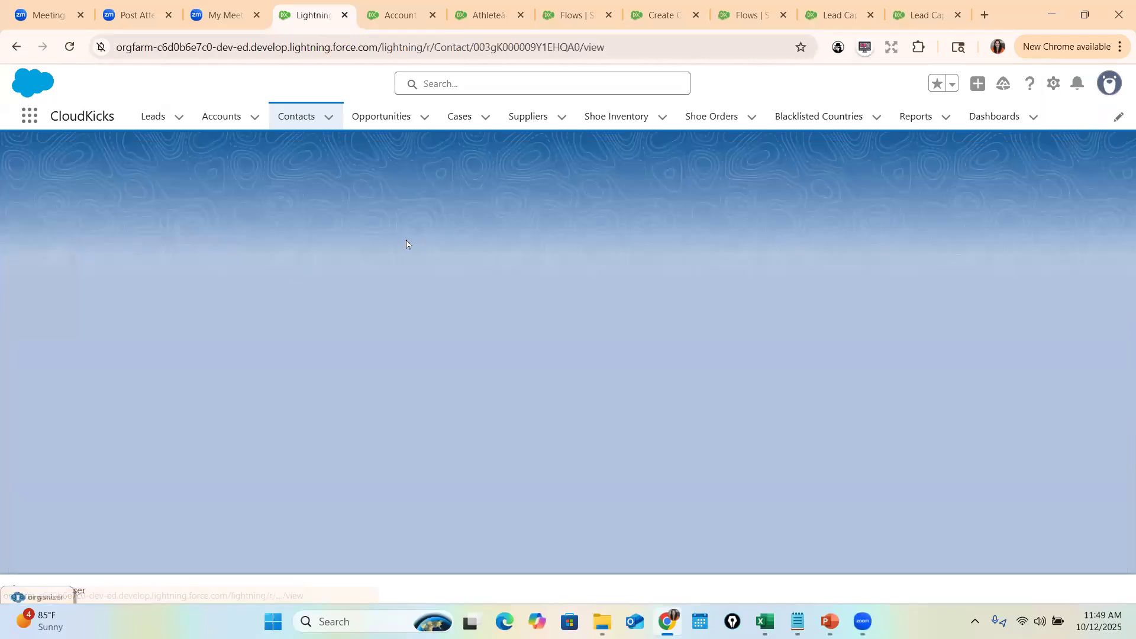
left_click(124, 279)
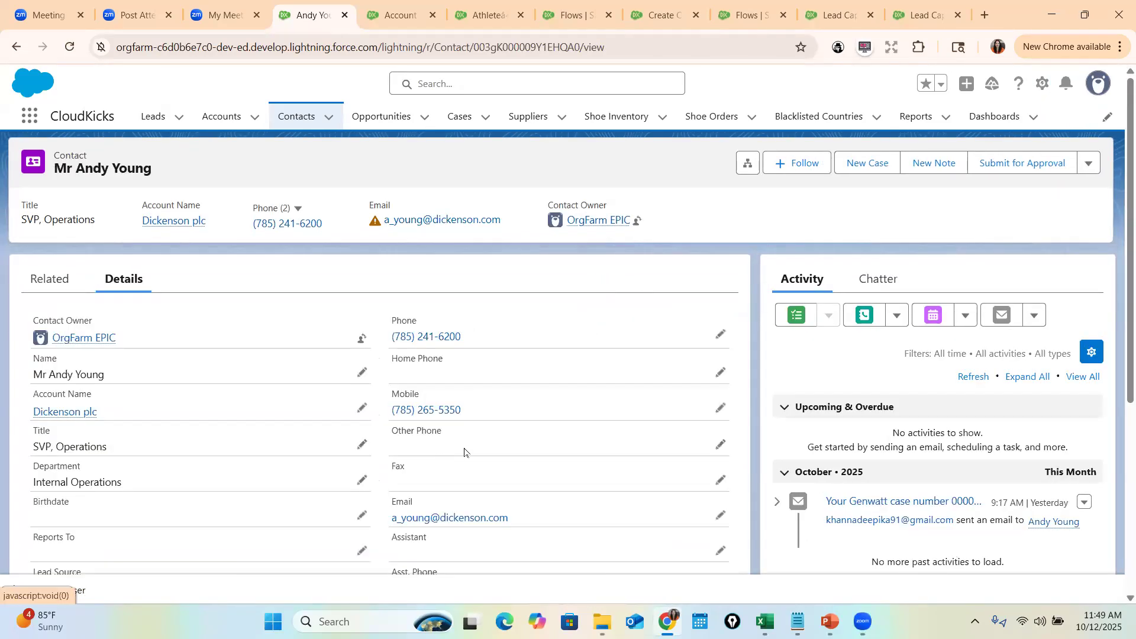
- Check which values the contact's Lead Source picklist offers, then go back to the Flows list
scroll(444, 459, "down", 5)
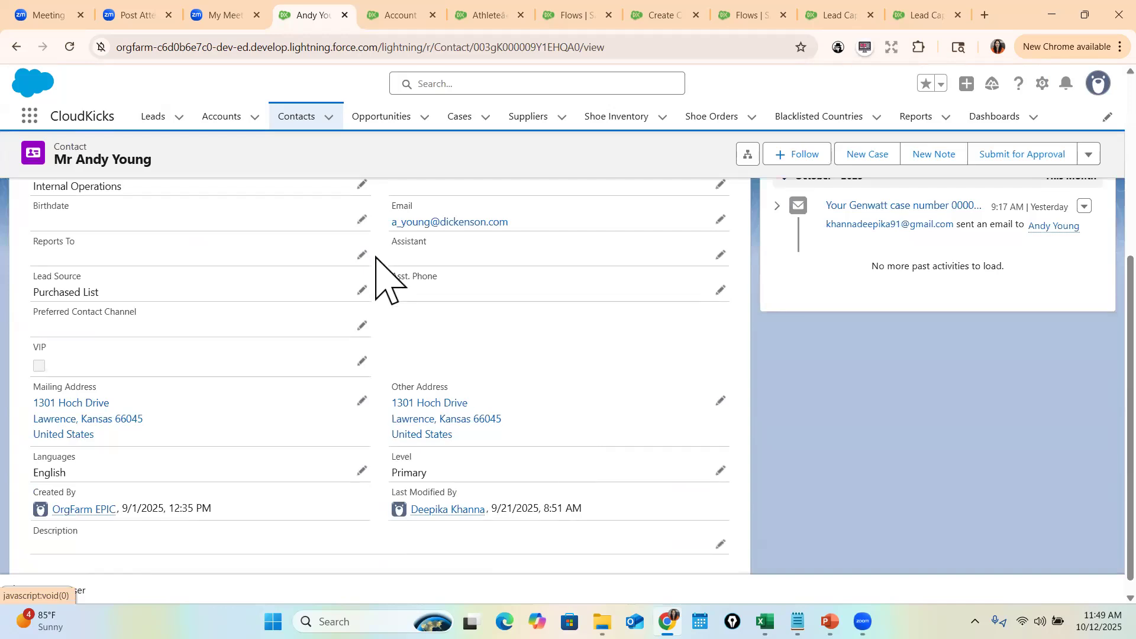
left_click(362, 290)
left_click(152, 303)
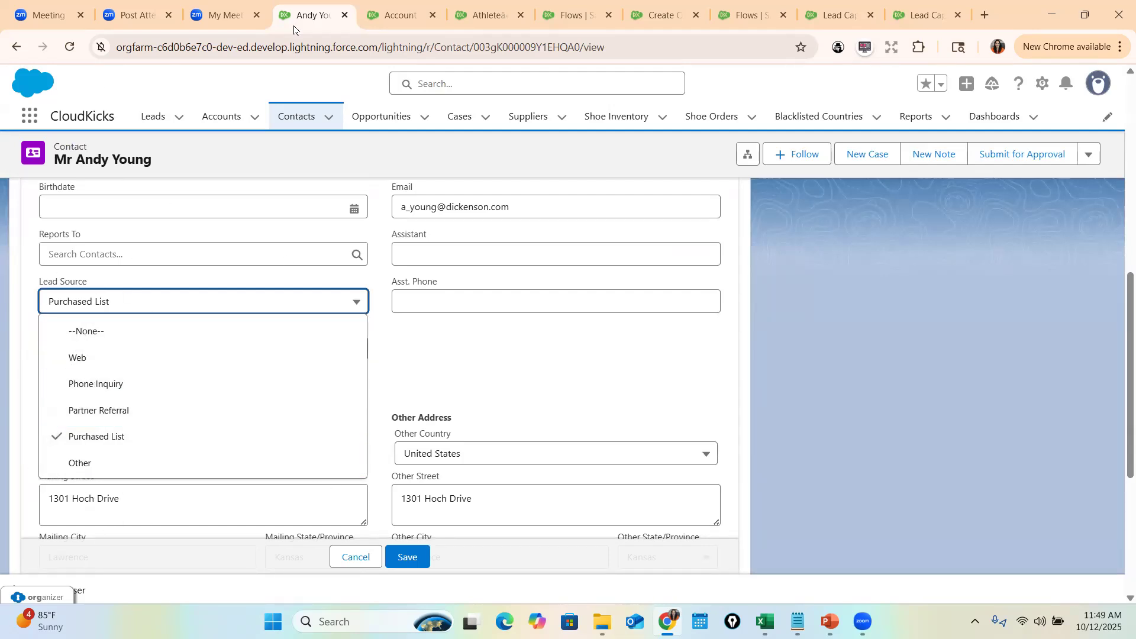
left_click(583, 15)
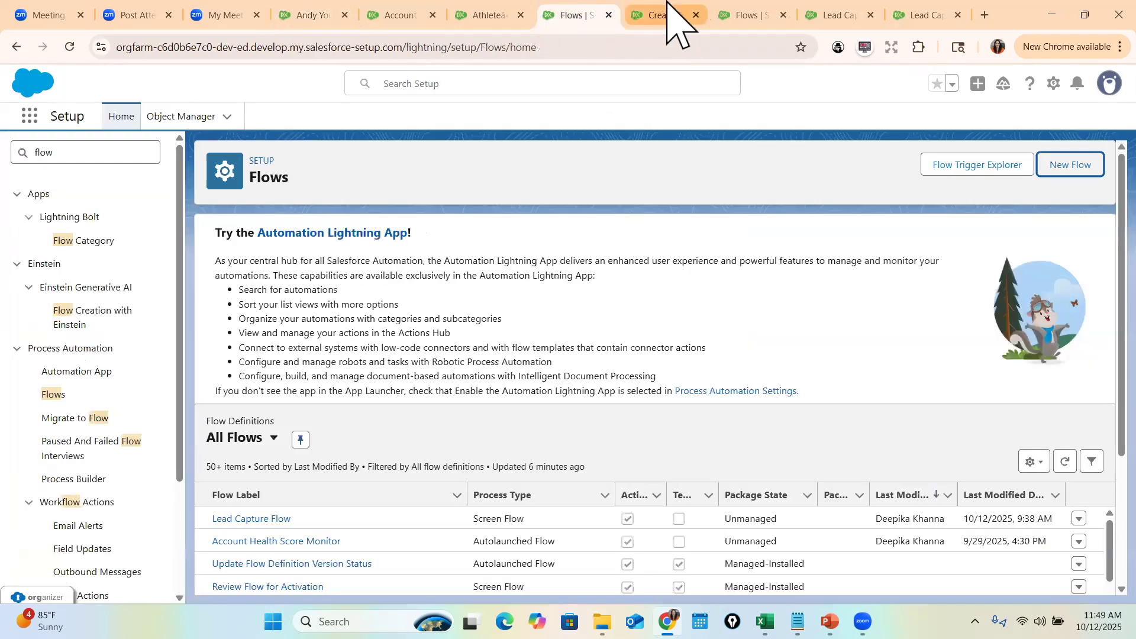
- Open the Contact Input Screen in Create Contact Record and drag a Picklist component onto it
left_click(667, 5)
double_click(298, 294)
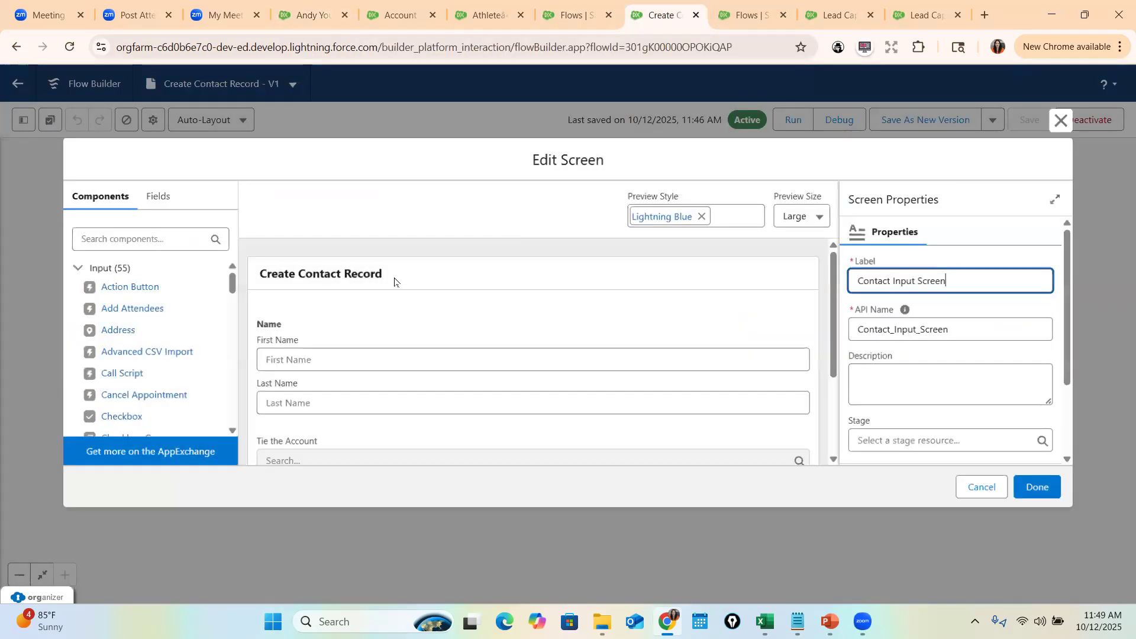
type("cho")
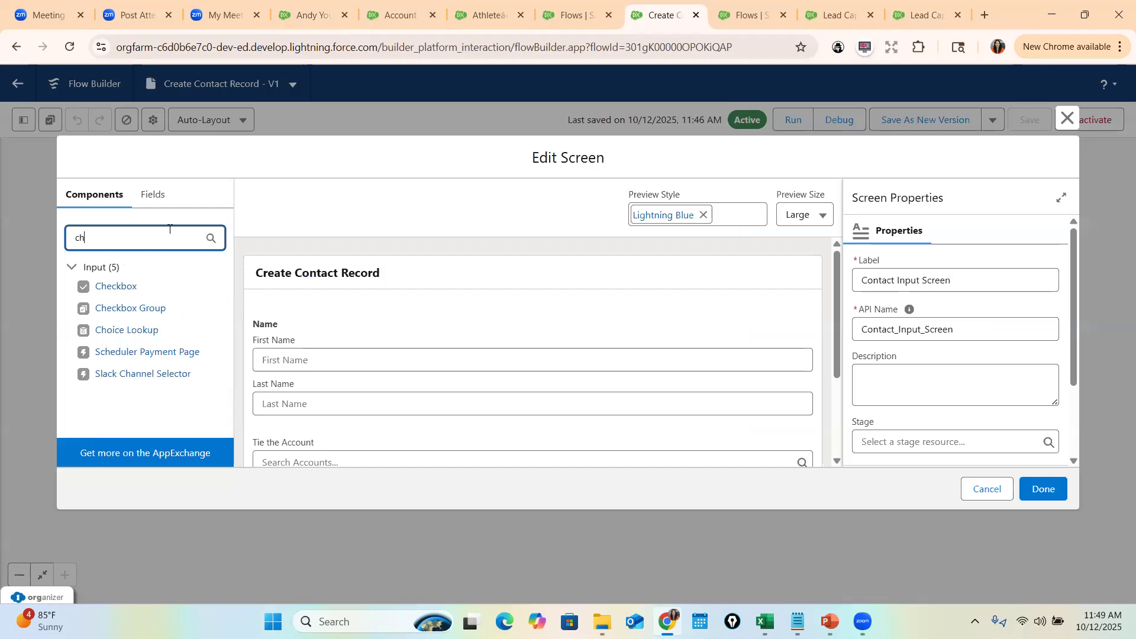
key("BackSpace")
key("BackSpace")
key("BackSpace")
type("pic")
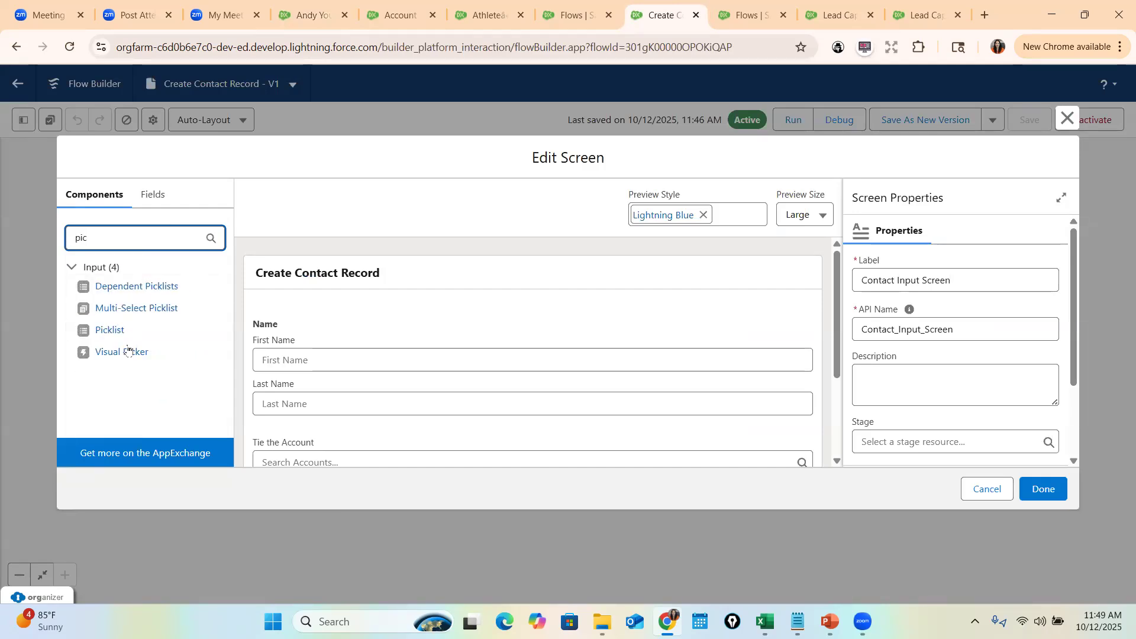
scroll(317, 376, "down", 3)
left_click_drag(110, 330, 303, 360)
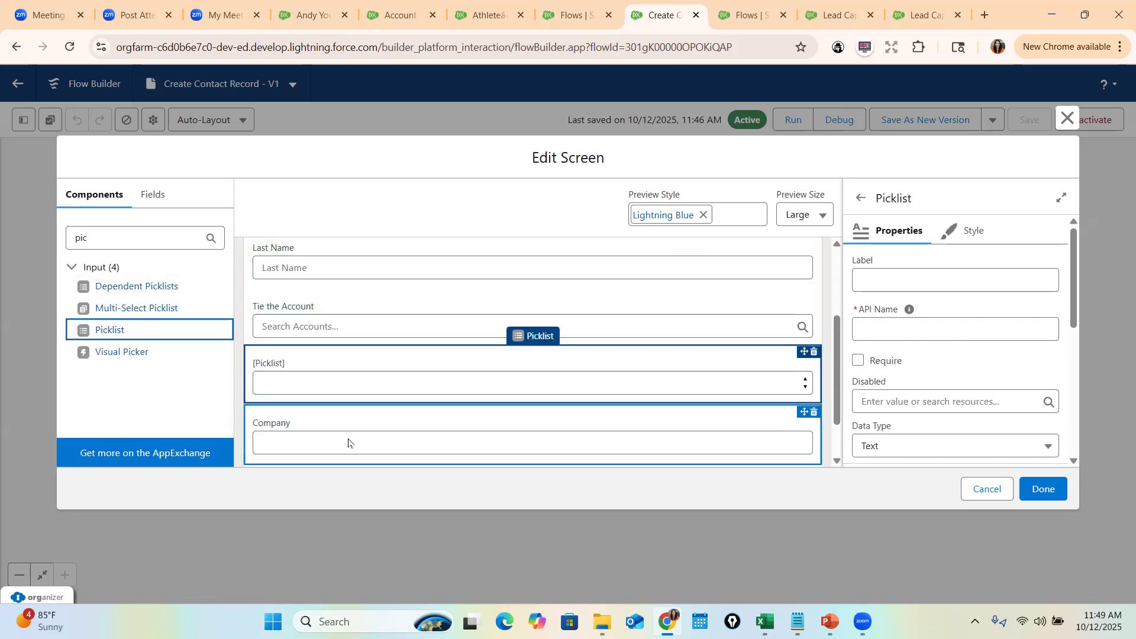
- Delete the Company field from the screen
left_click(531, 444)
left_click(815, 412)
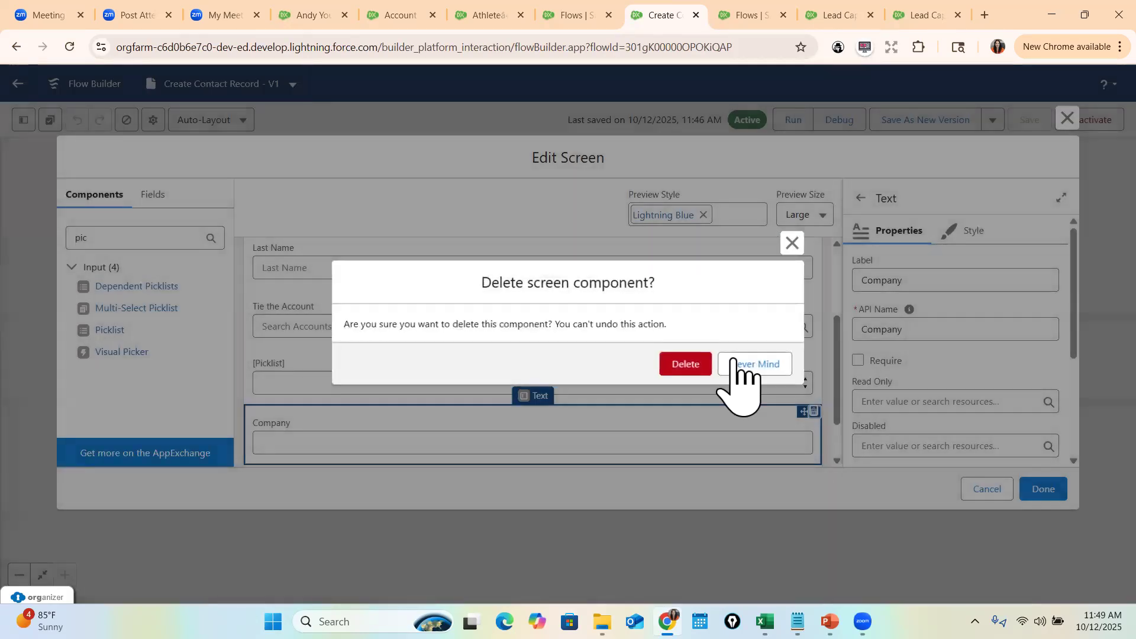
left_click(685, 365)
- Label the new picklist component 'Lead Source'
left_click(383, 380)
left_click(933, 275)
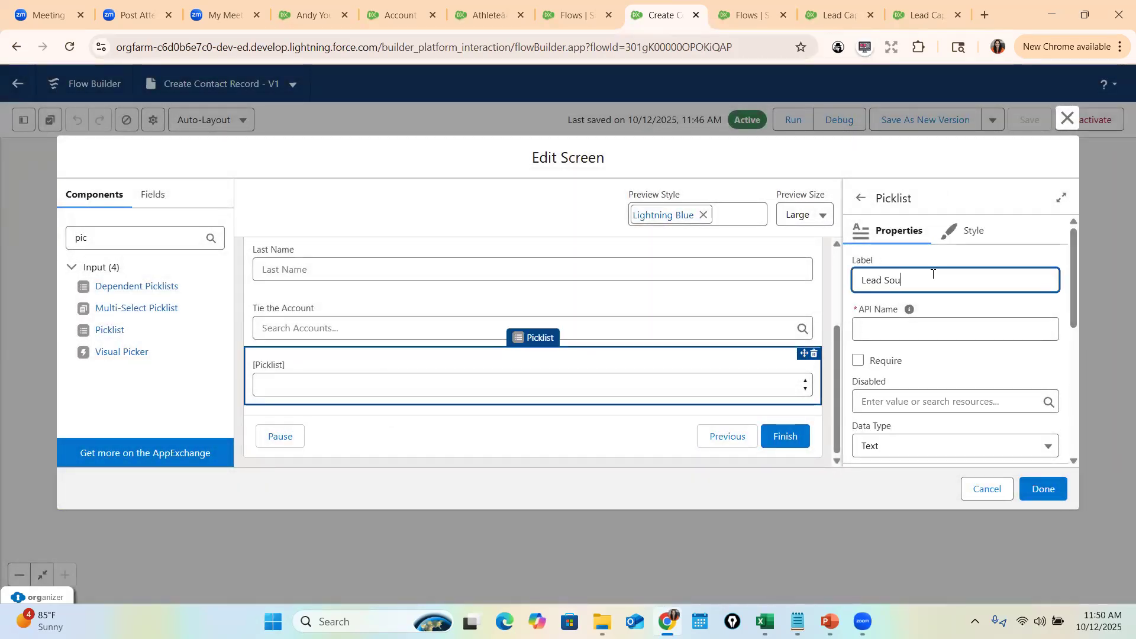
key("Tab")
scroll(941, 371, "down", 3)
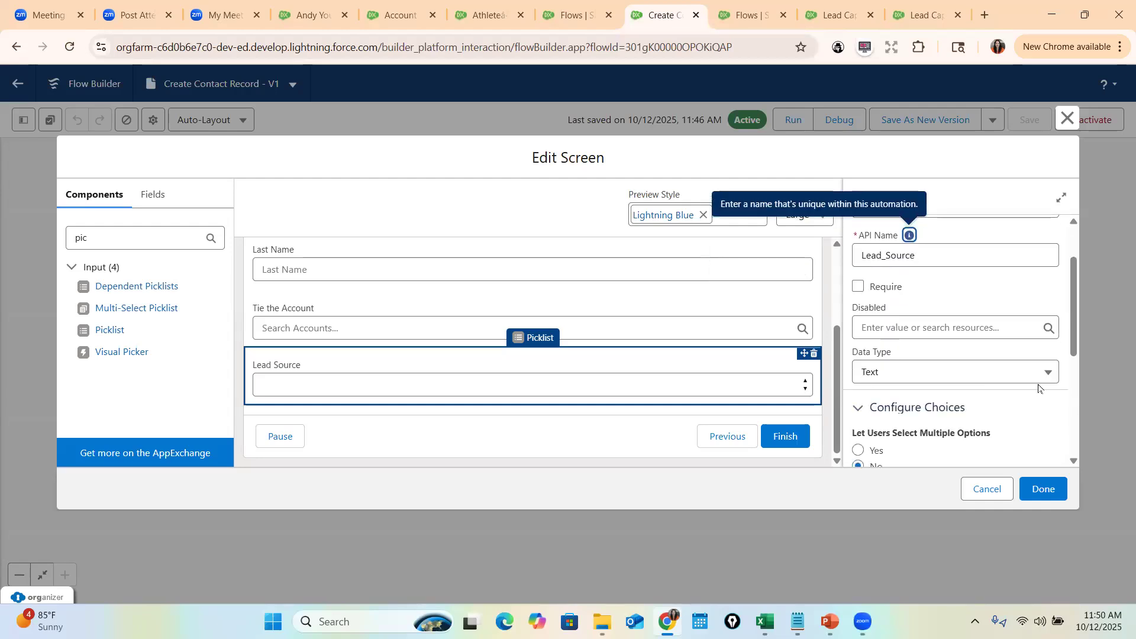
scroll(887, 329, "down", 3)
scroll(945, 325, "up", 1)
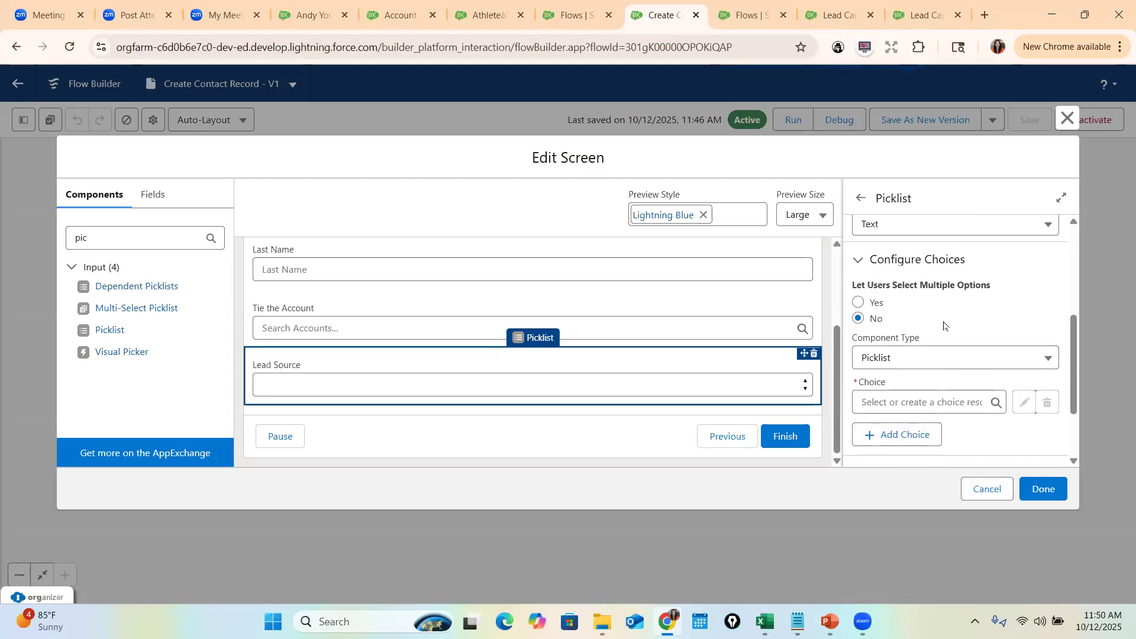
- Start a new choice resource for the picklist's choices and open the resource type list
left_click(893, 401)
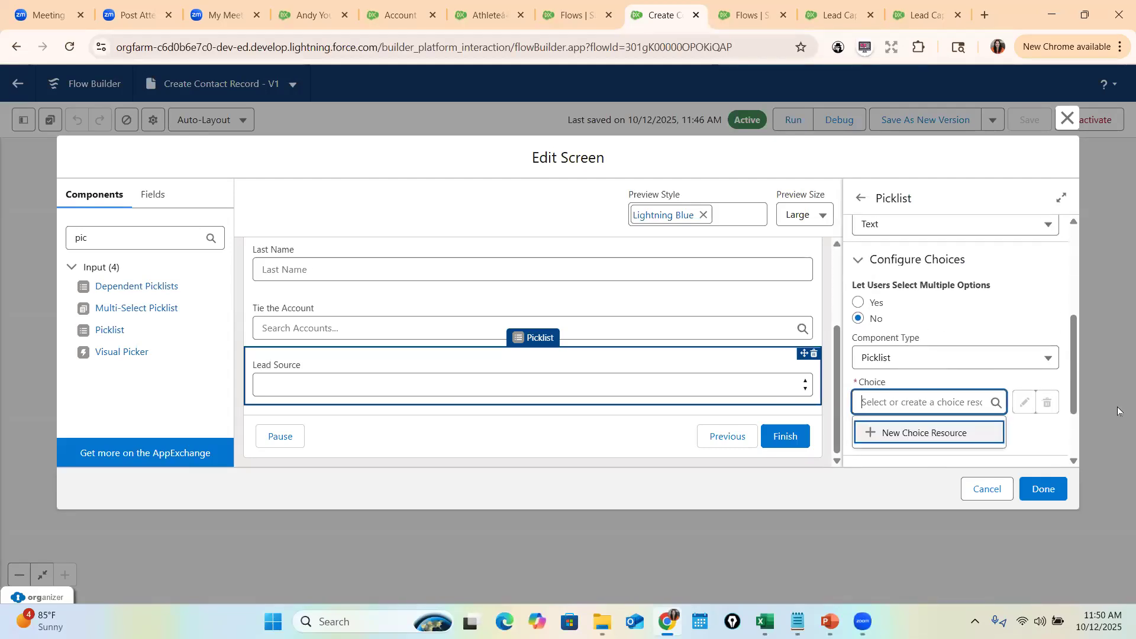
left_click(929, 442)
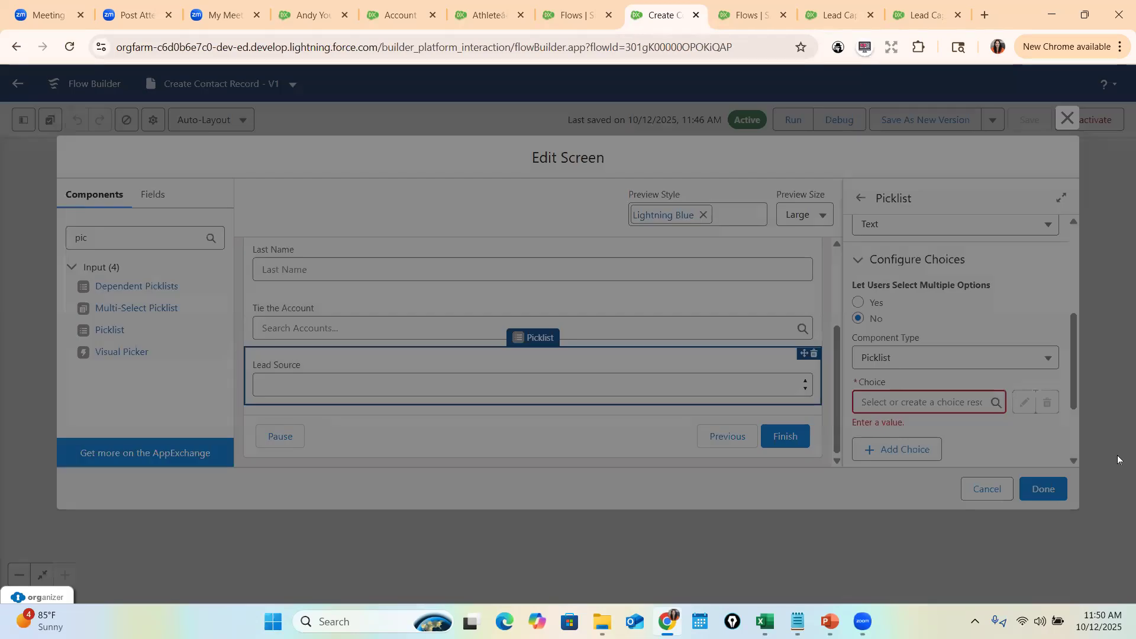
left_click(343, 276)
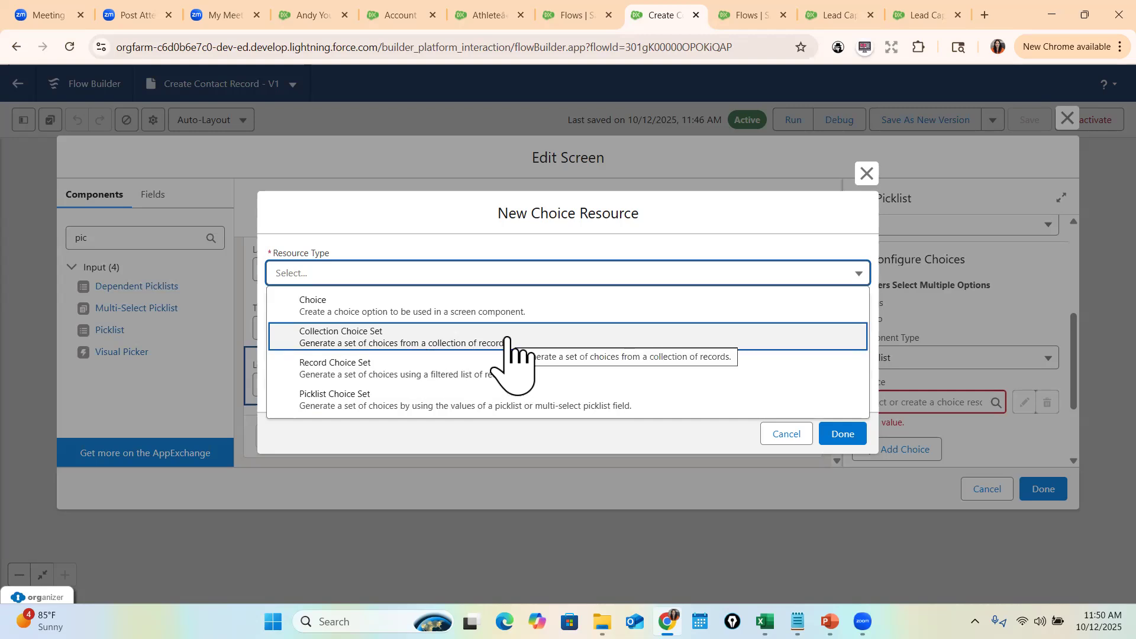
- Create a Picklist Choice Set named LeadSourcePicklist on the Contact object
left_click(355, 406)
left_click(365, 296)
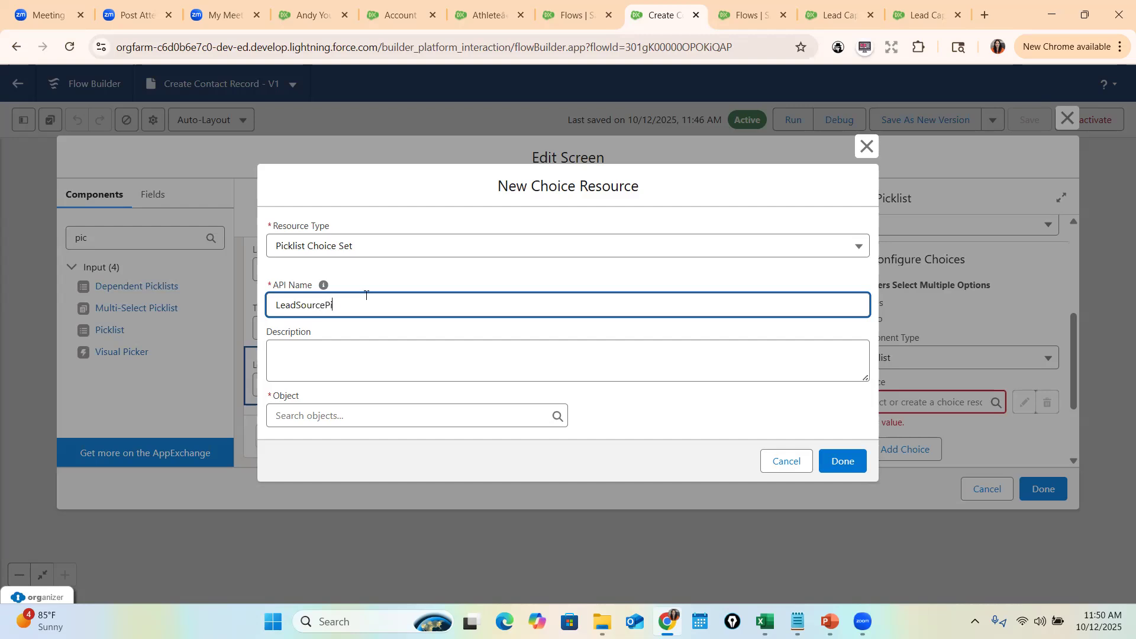
type("LeadSourcePicklist")
left_click(325, 415)
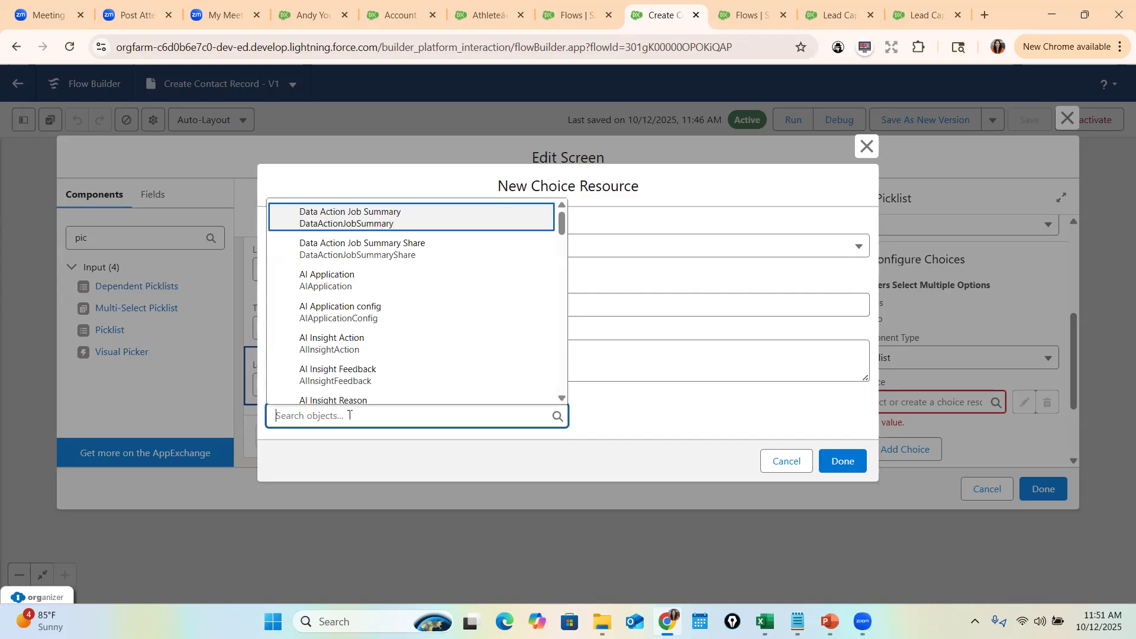
type("Contt")
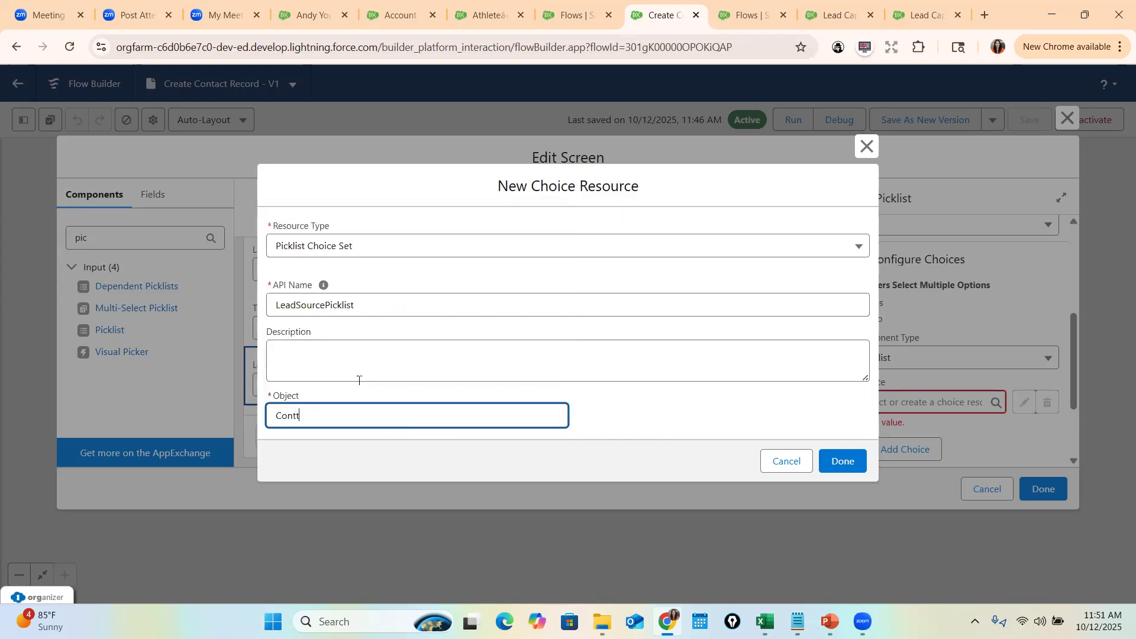
key("BackSpace")
type("act")
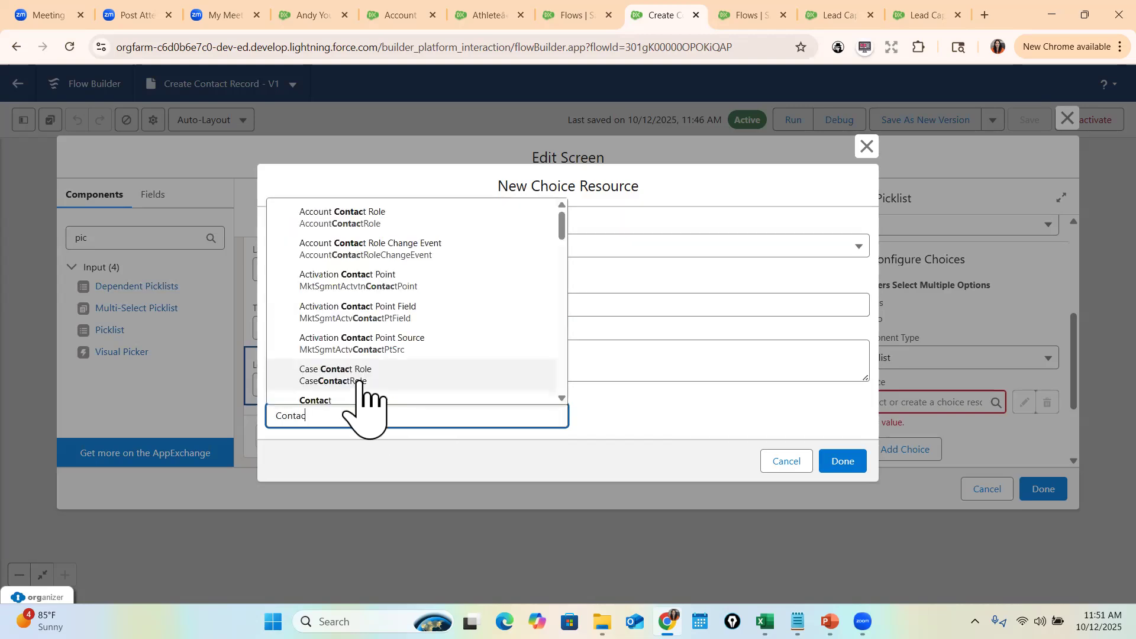
scroll(368, 393, "down", 2)
left_click(375, 350)
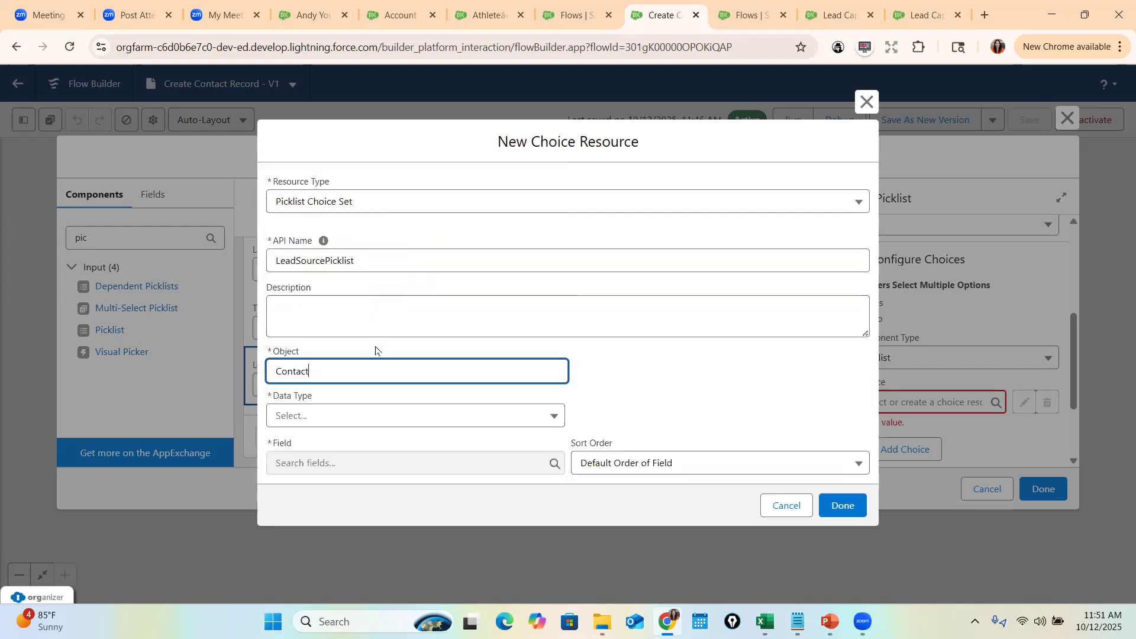
- Base the choice set on the Picklist data type's LeadSource field and save it
left_click(308, 417)
left_click(326, 454)
left_click(396, 465)
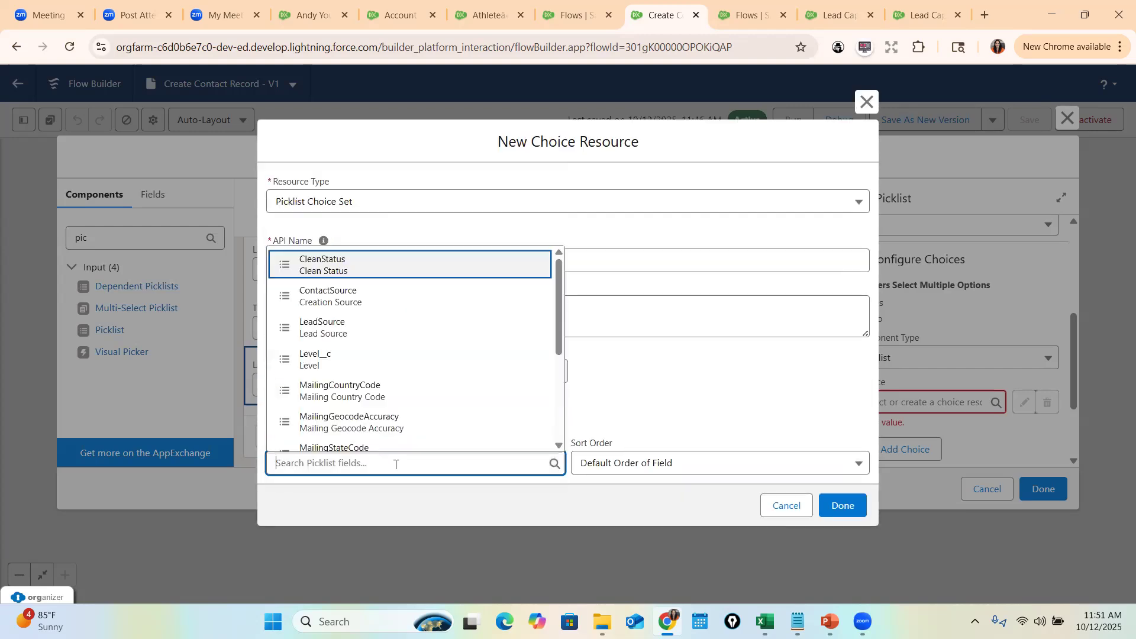
type("Lead")
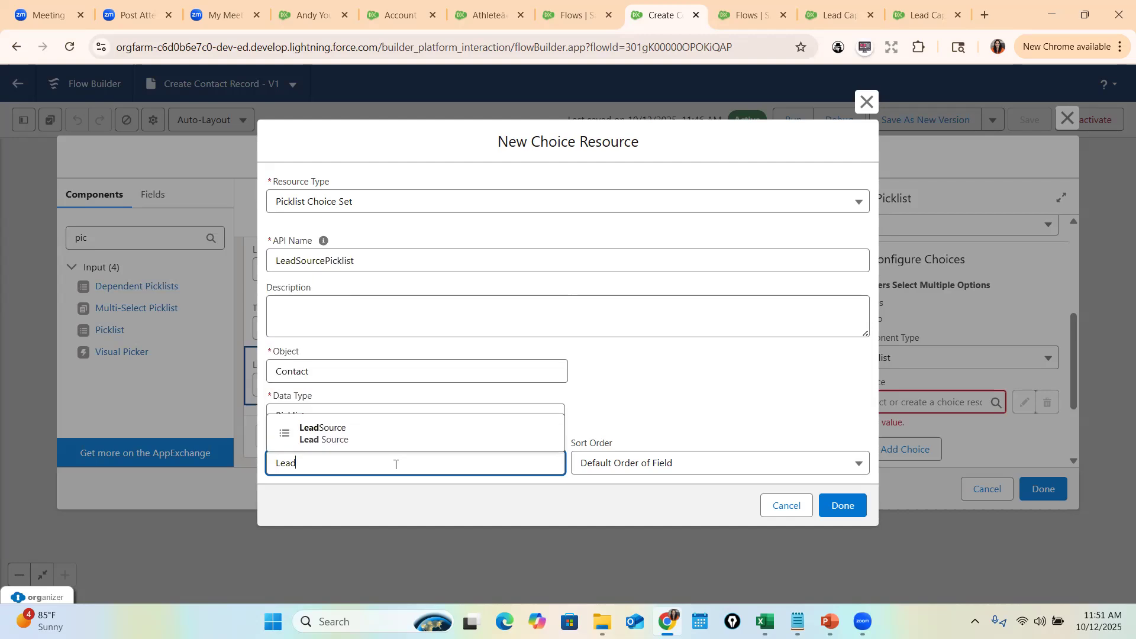
left_click(333, 441)
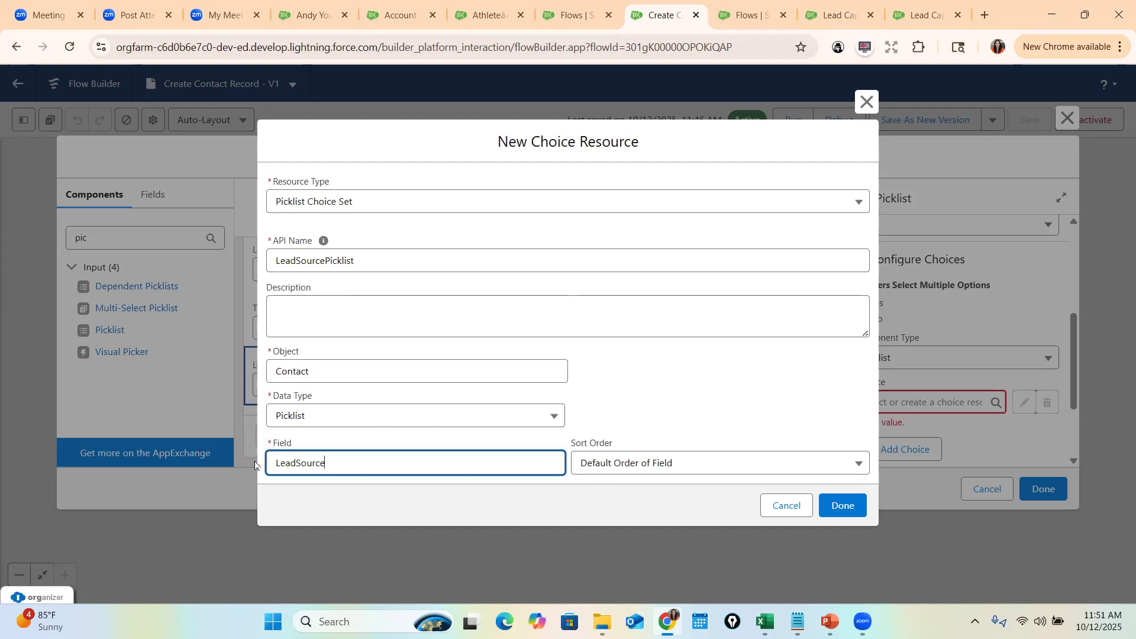
left_click_drag(355, 467, 275, 473)
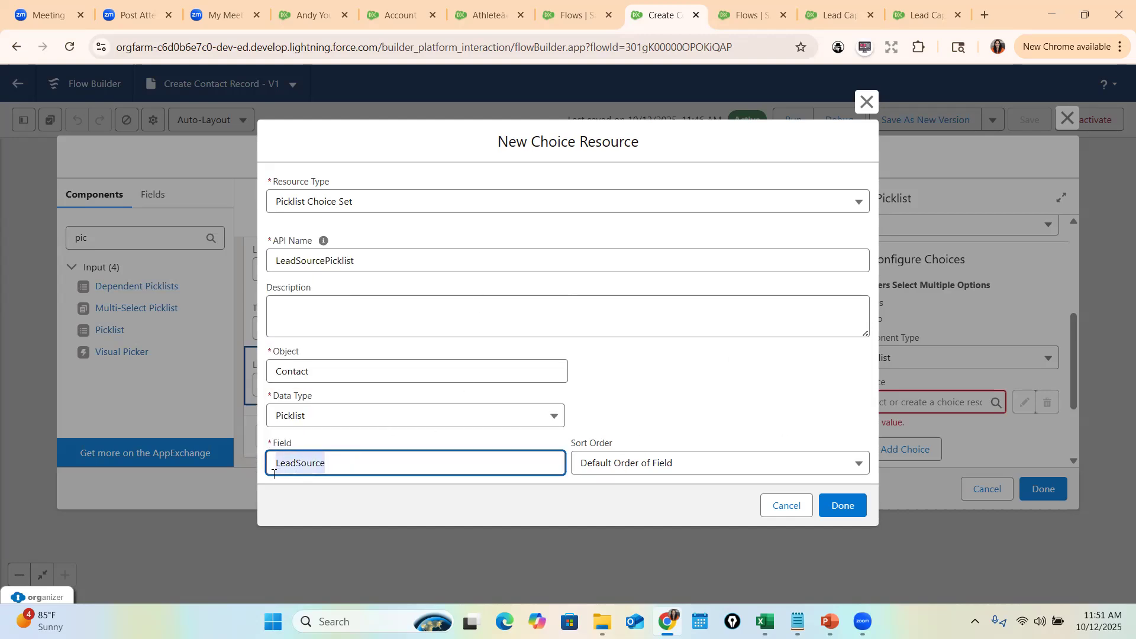
left_click(323, 490)
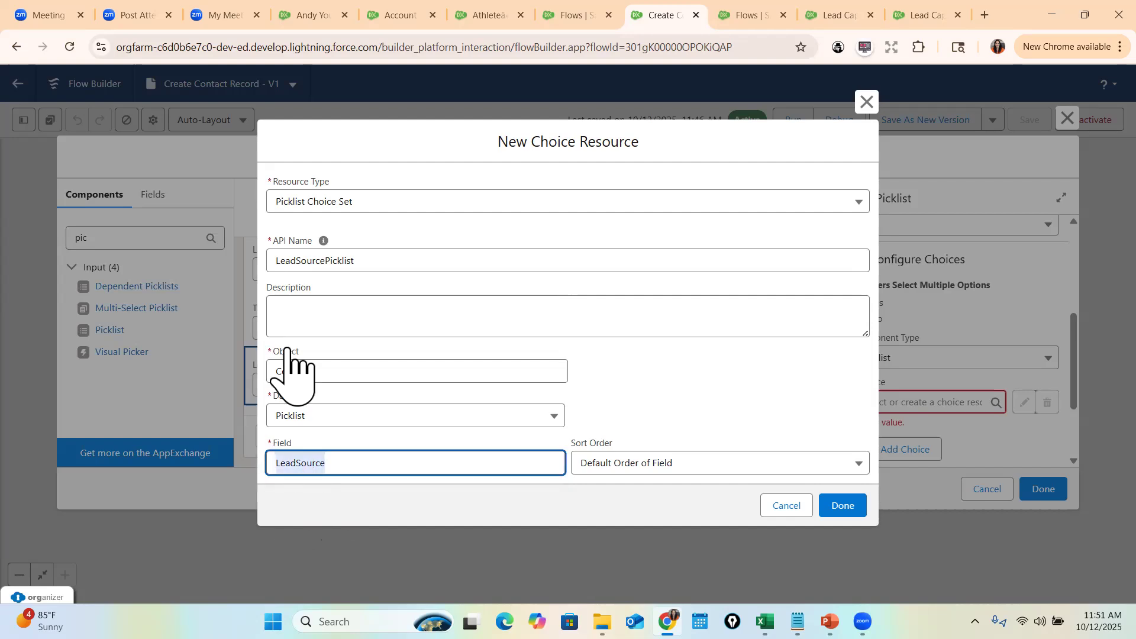
left_click(844, 507)
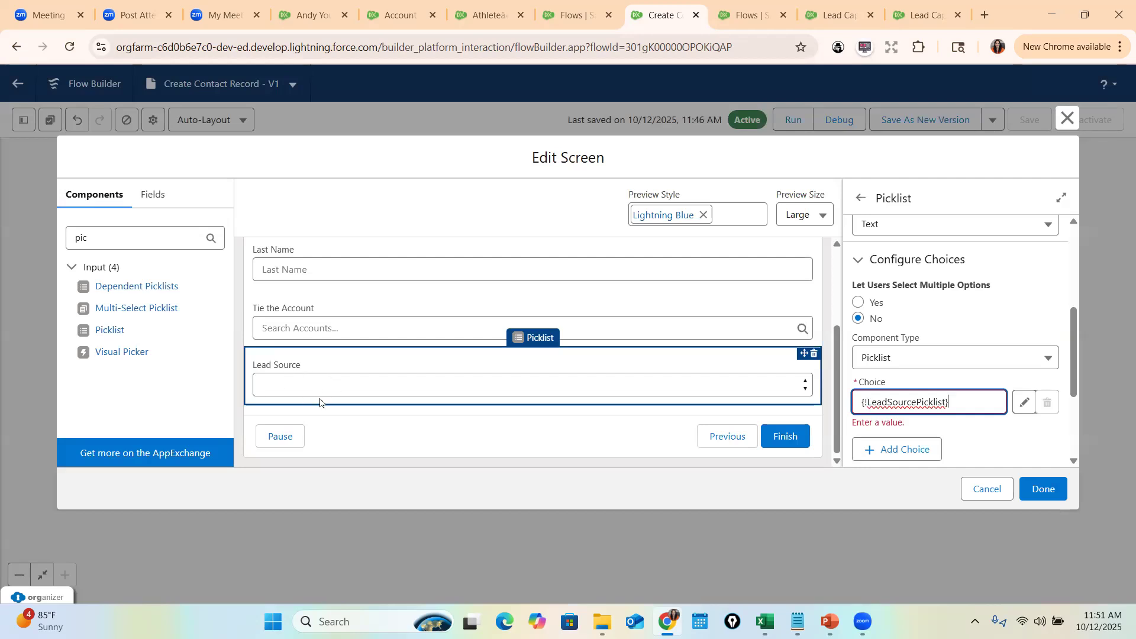
- Save Create Contact Record as a new version 2, activate it, and return to the Athlete's Edge account tab
left_click(1043, 489)
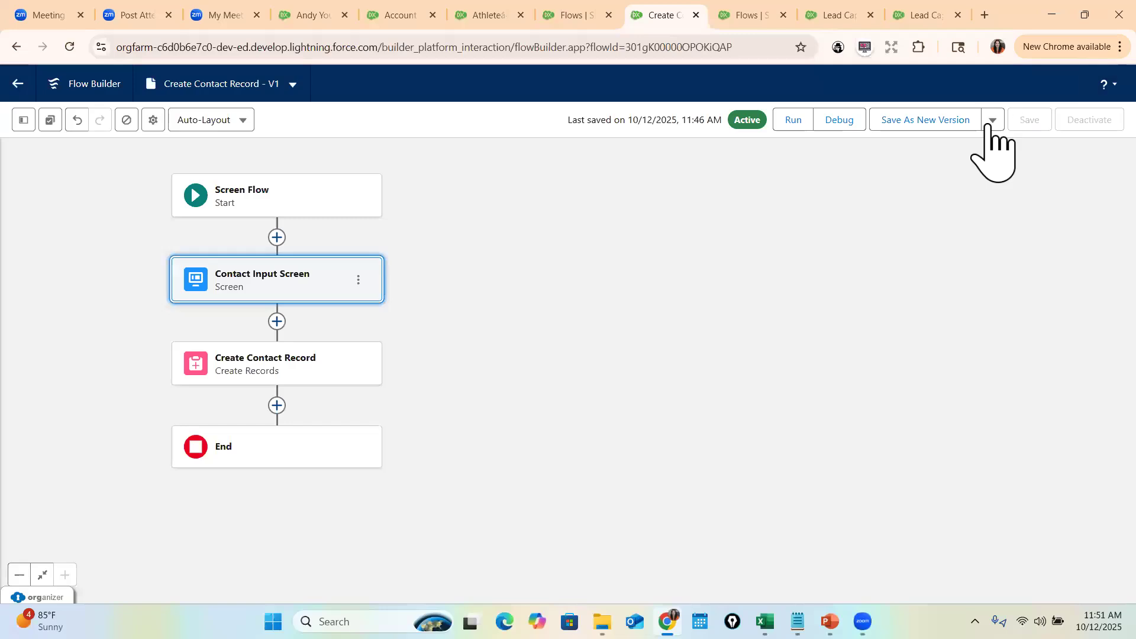
left_click(928, 122)
left_click(853, 459)
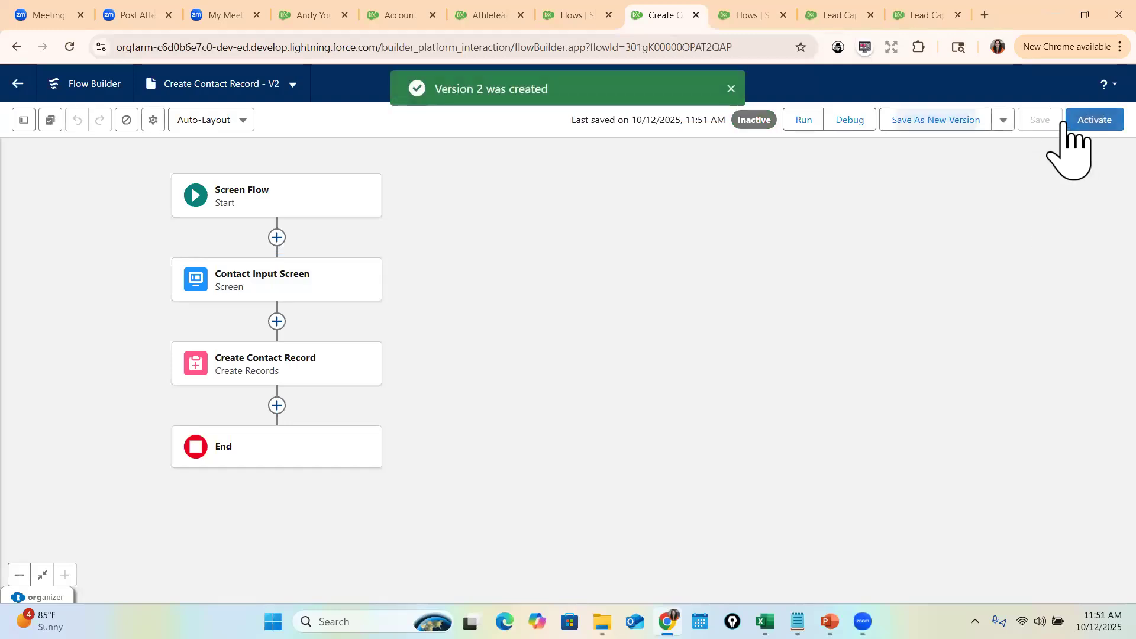
left_click(1092, 122)
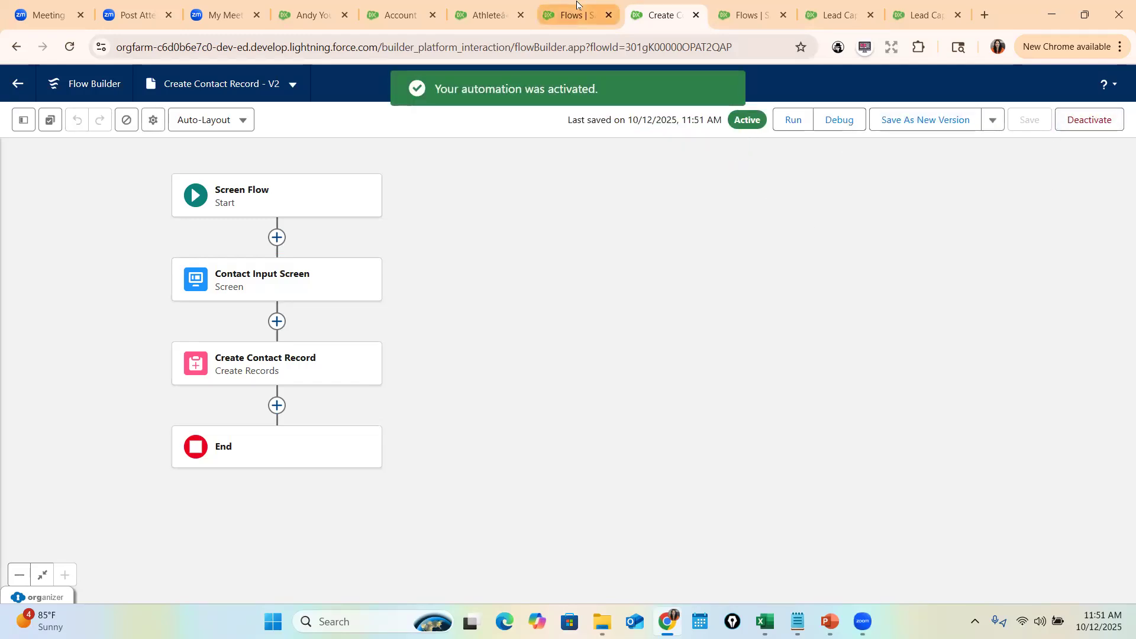
left_click(487, 5)
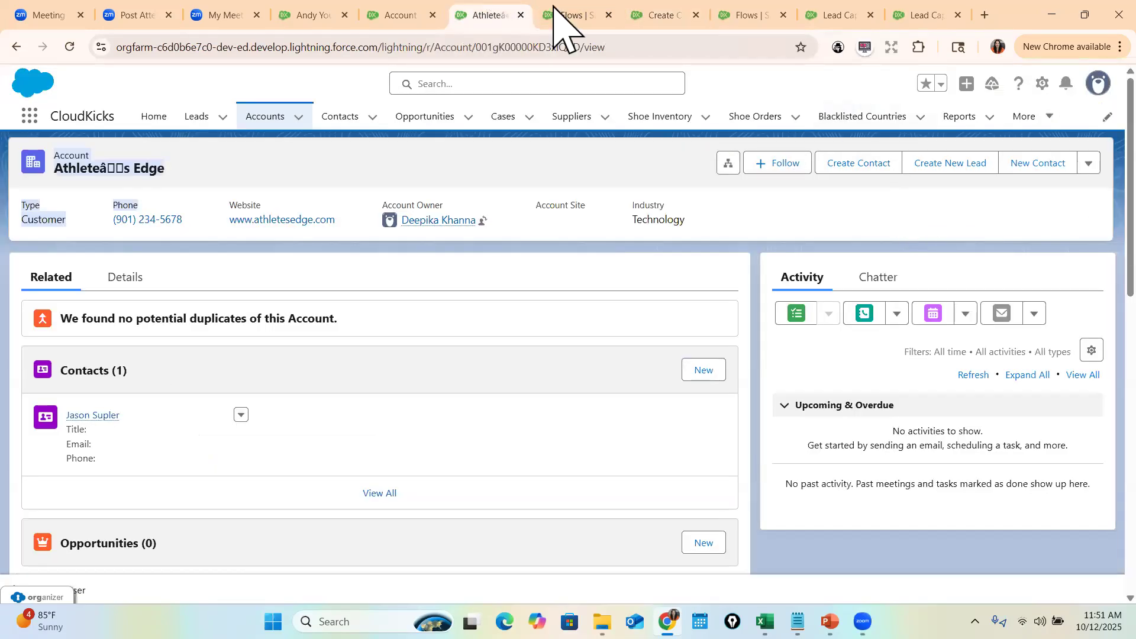
- Reload the account page and launch the Create Contact quick action
left_click(565, 52)
key("Return")
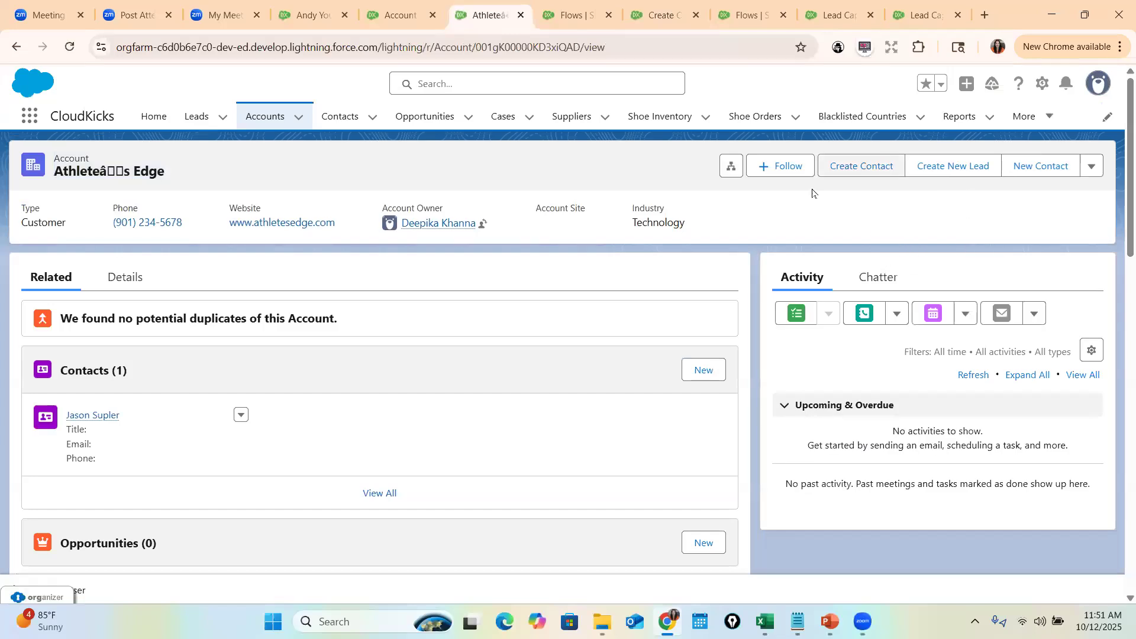
left_click(859, 169)
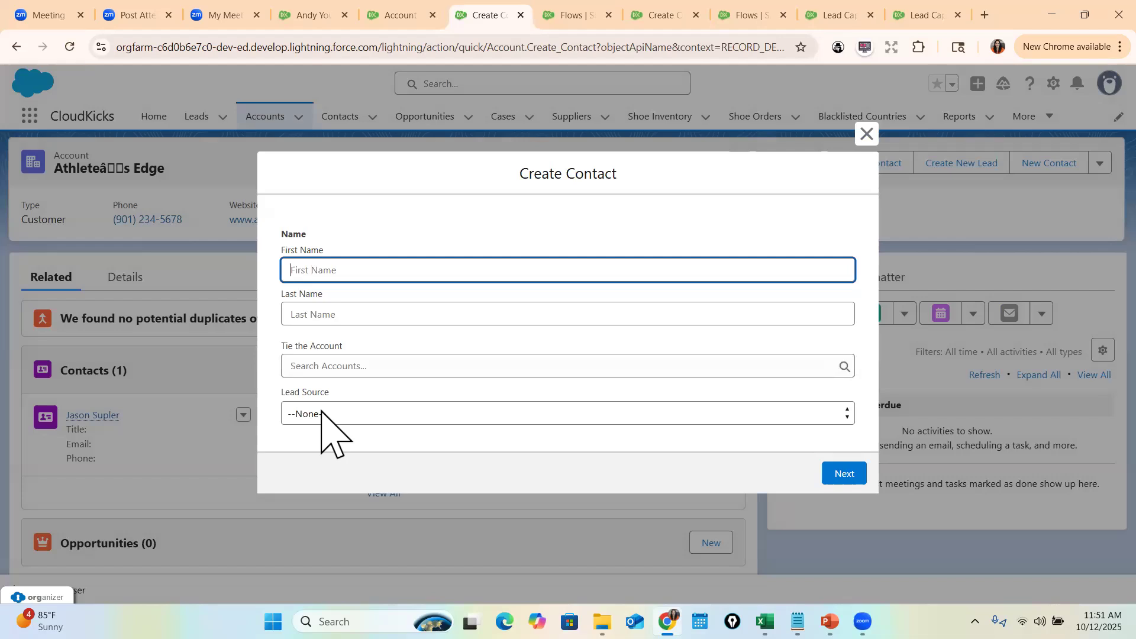
- Verify the form's Lead Source dropdown lists options, close the form, and return to the PowerPoint slide show
left_click(323, 413)
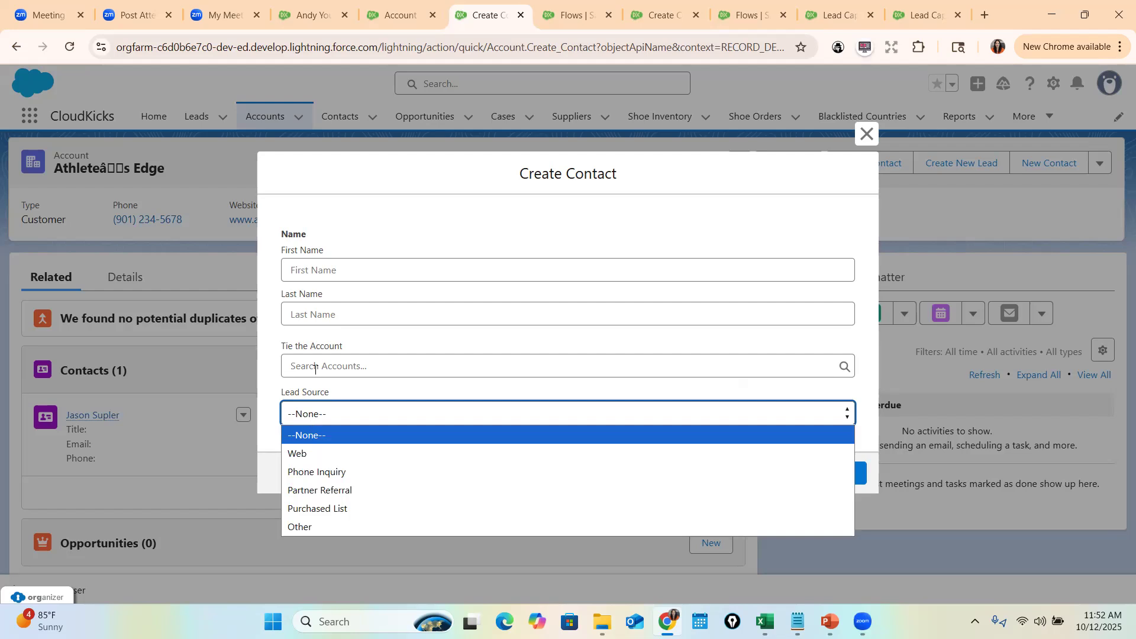
left_click_drag(349, 389, 283, 391)
left_click(355, 418)
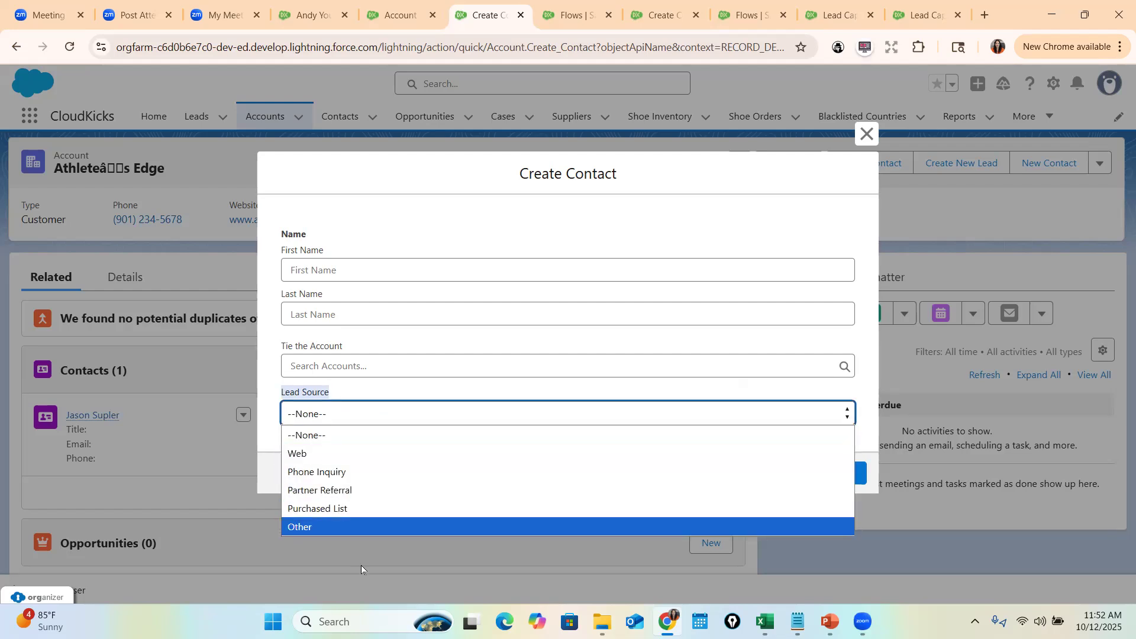
left_click(868, 137)
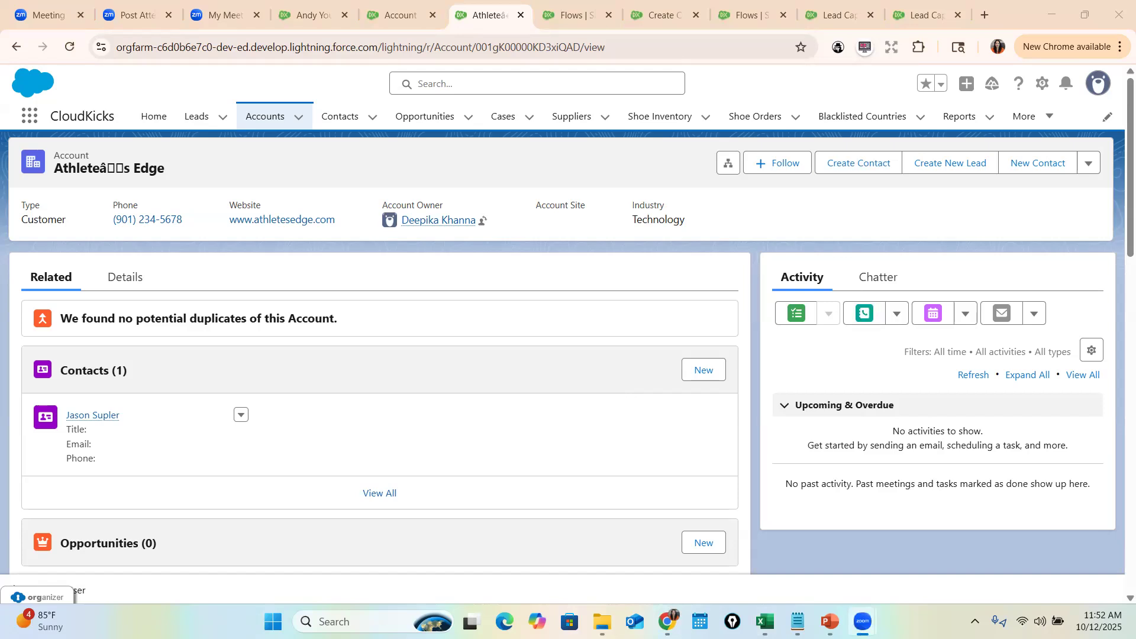
left_click(828, 547)
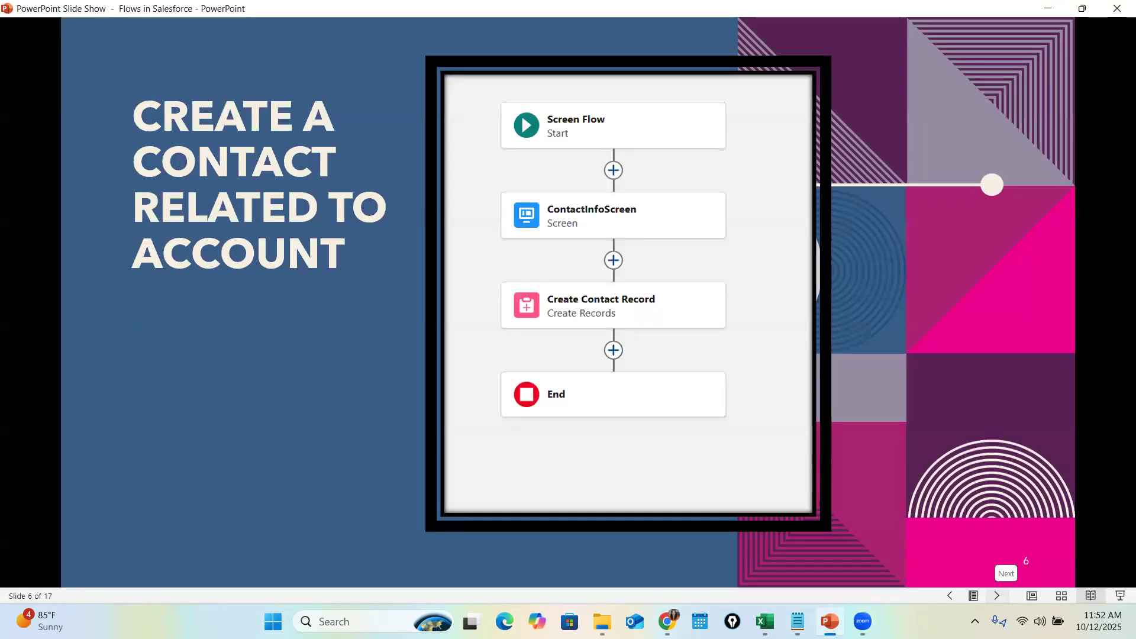
- Step the slide show ahead to slide 10, then back to slide 7, 'Send an Email Alert from Flow'
left_click(997, 596)
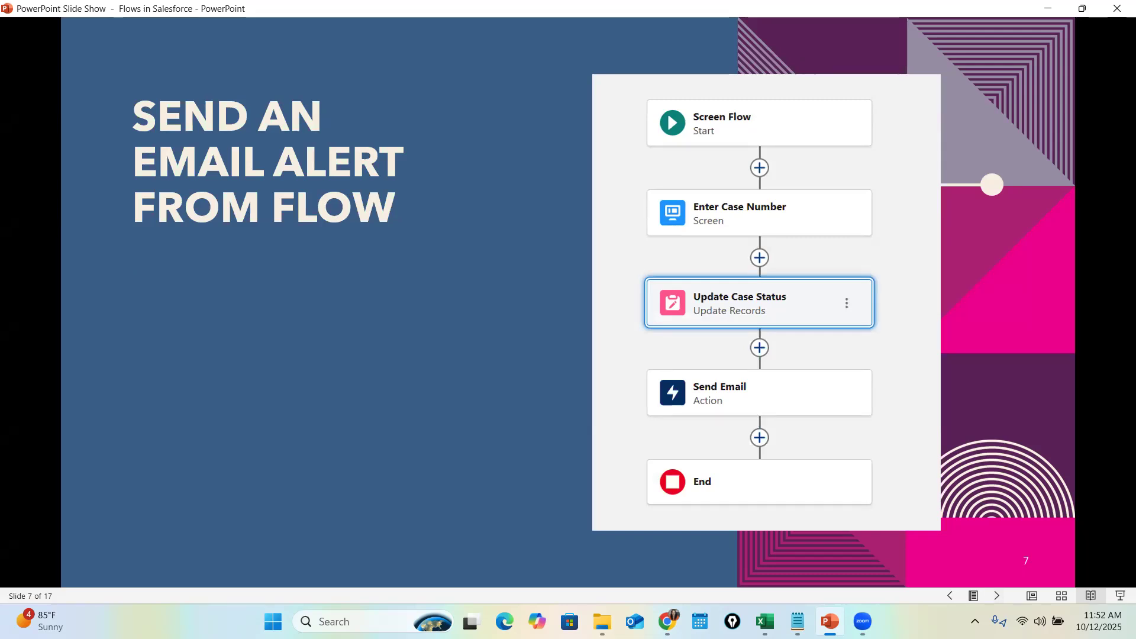
key("Right")
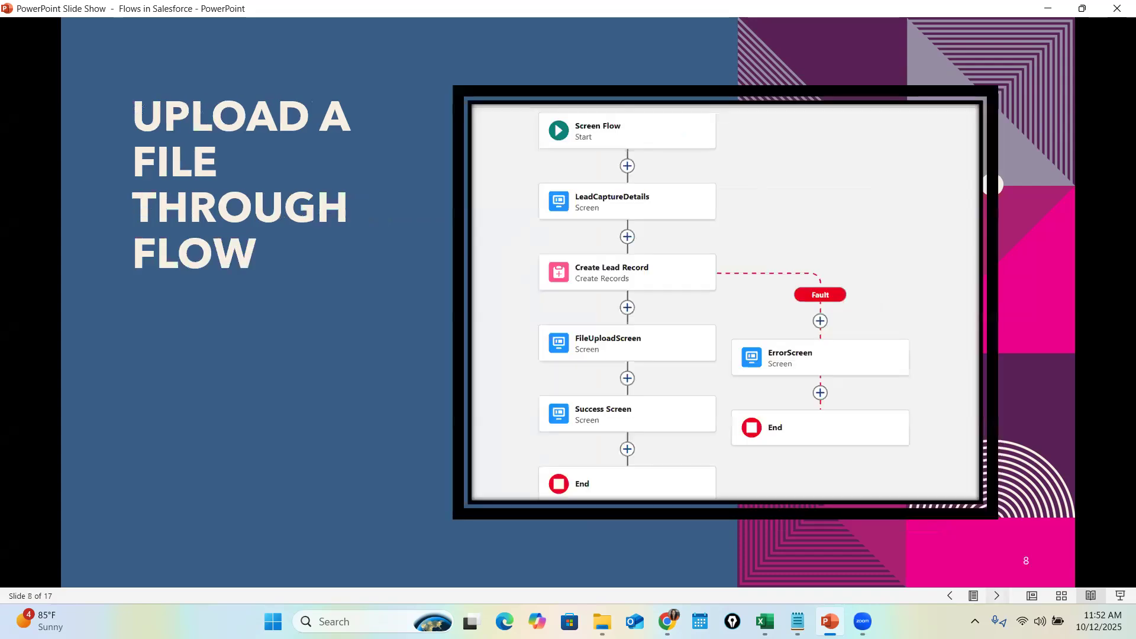
key("Right")
key("Right")
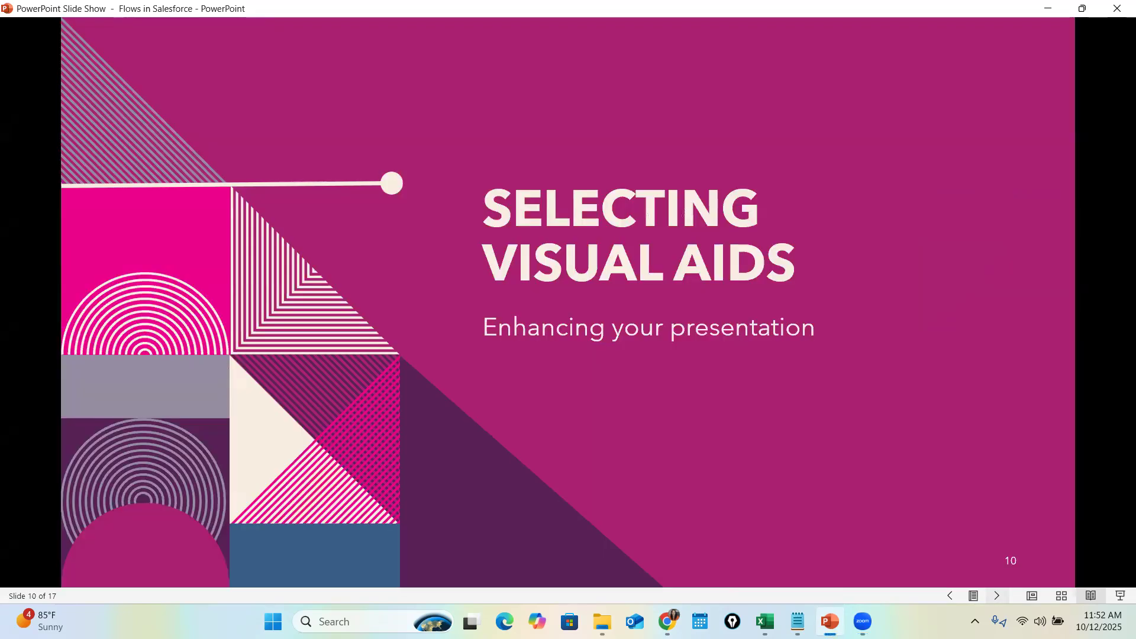
key("Left")
key("Left")
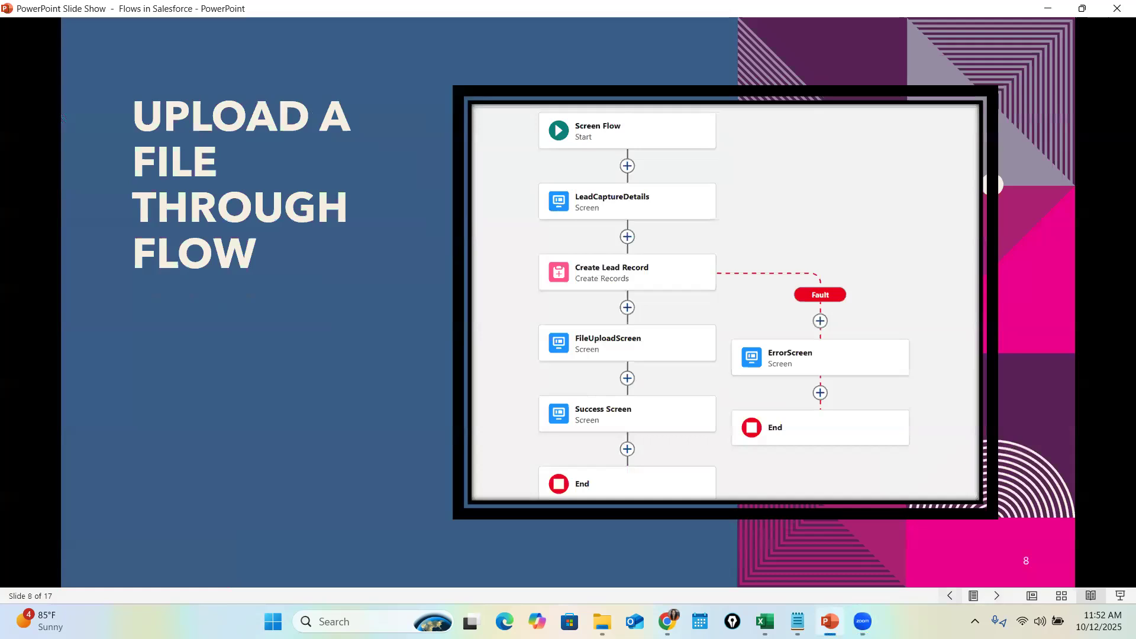
key("Left")
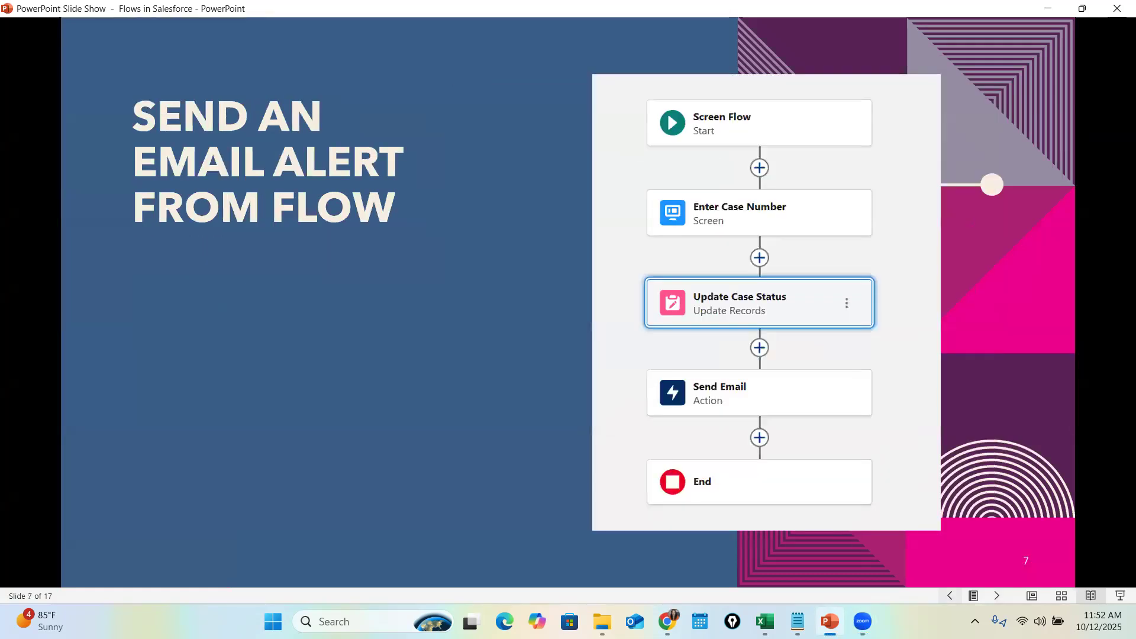